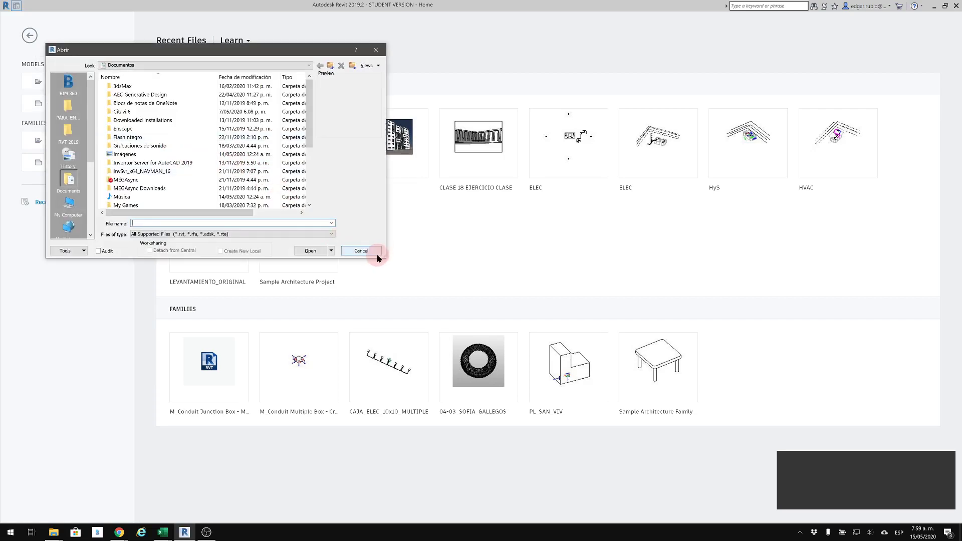
Step: Create a new project from the DefaultMetric template and widen the Project Browser so its view names are readable
left_click(362, 251)
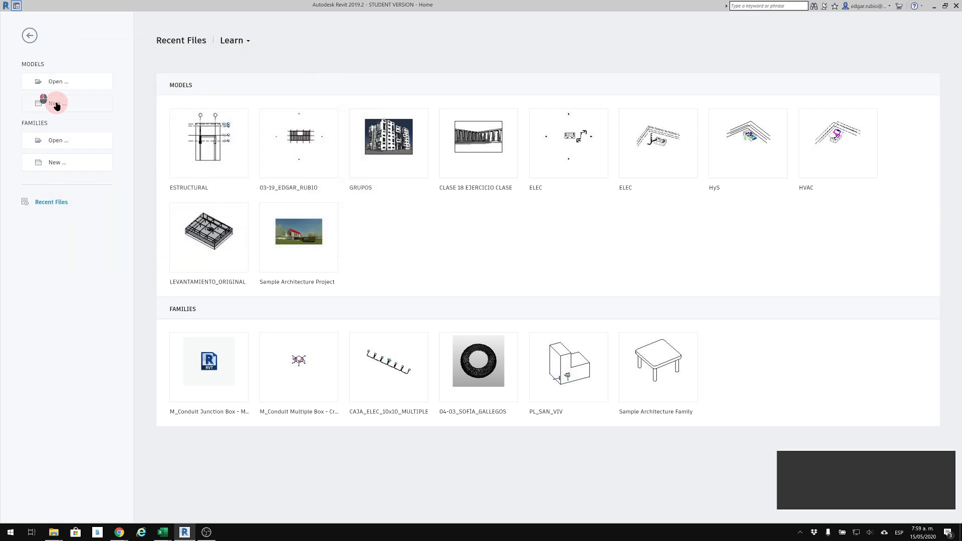
left_click(56, 103)
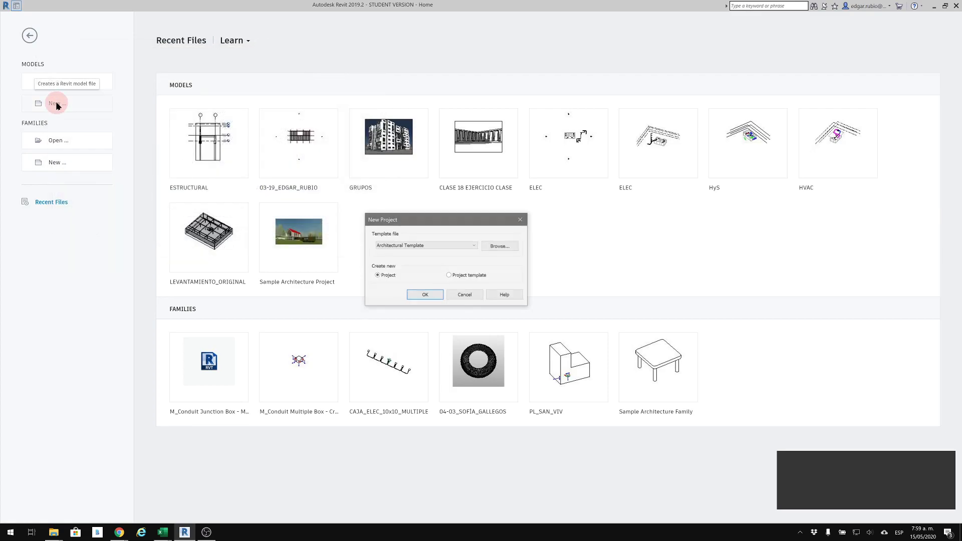
left_click(401, 248)
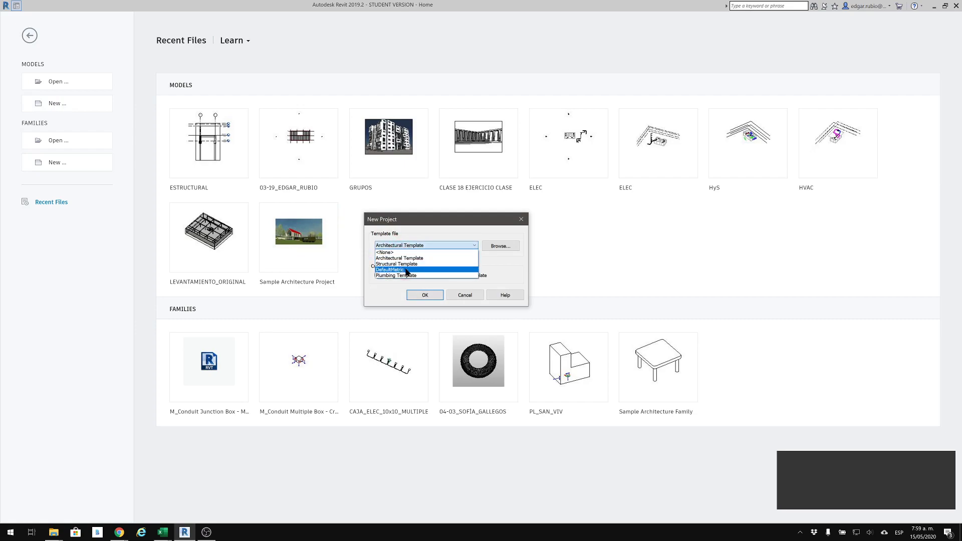
left_click(443, 270)
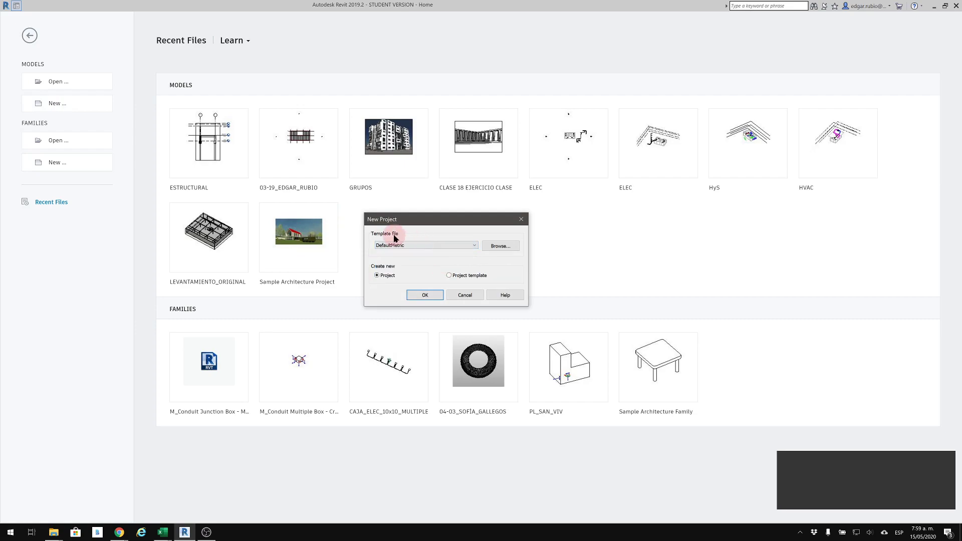
left_click(423, 295)
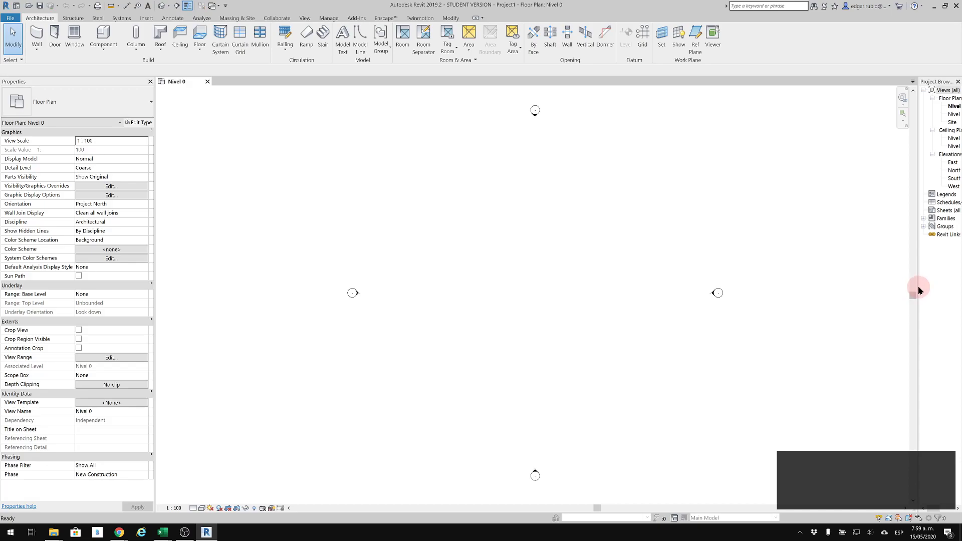
left_click_drag(917, 288, 808, 295)
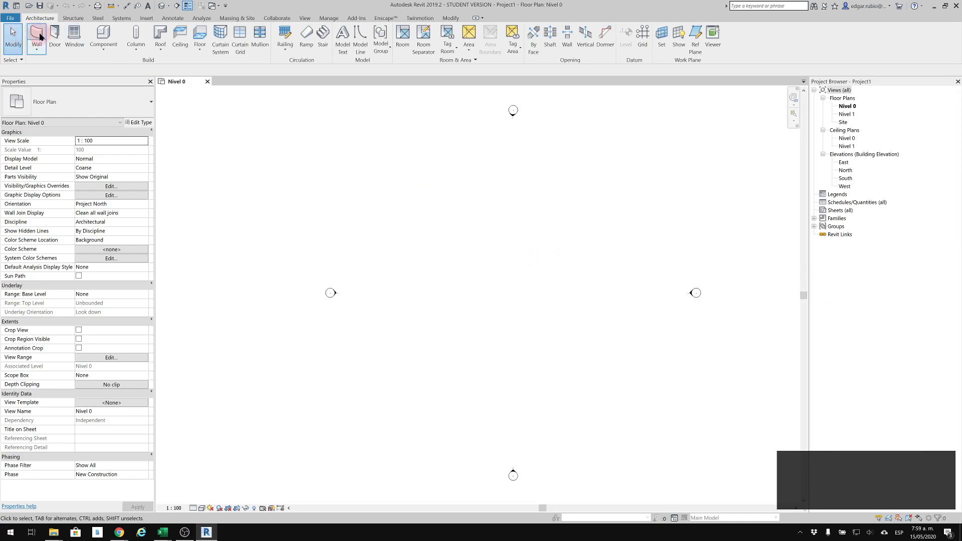
Step: Set the project's length units to meters with 2 decimal places, check the area format, and accept the project units
key("u")
key("n")
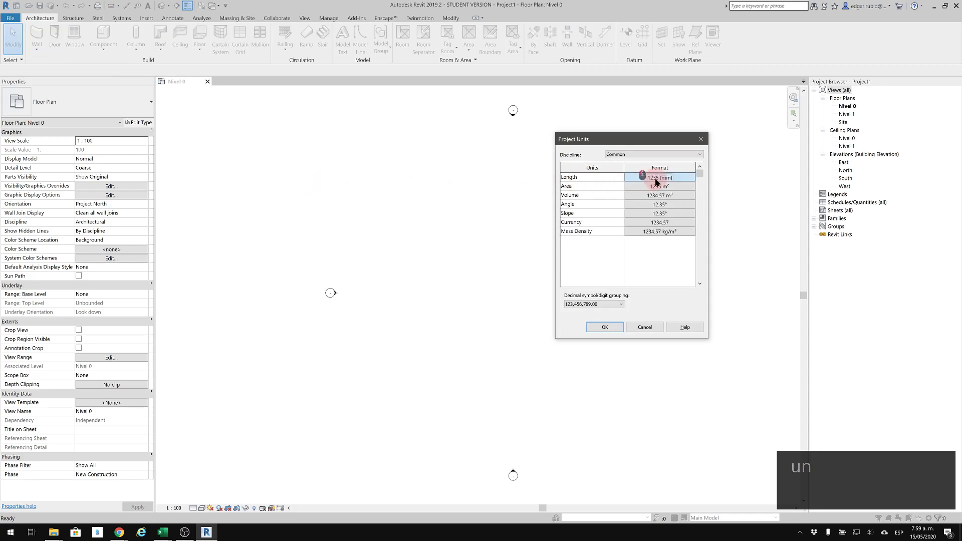
left_click(656, 179)
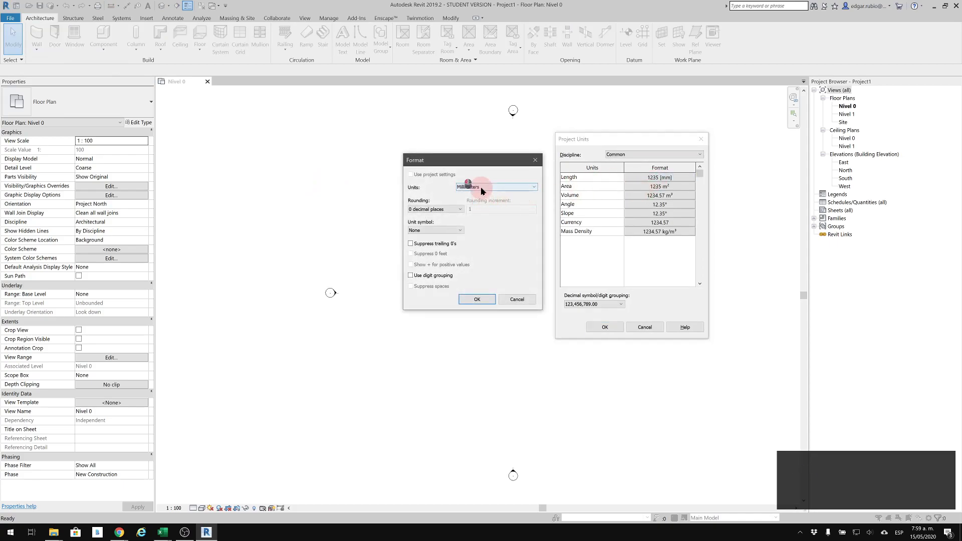
left_click(480, 186)
left_click(471, 216)
left_click(440, 209)
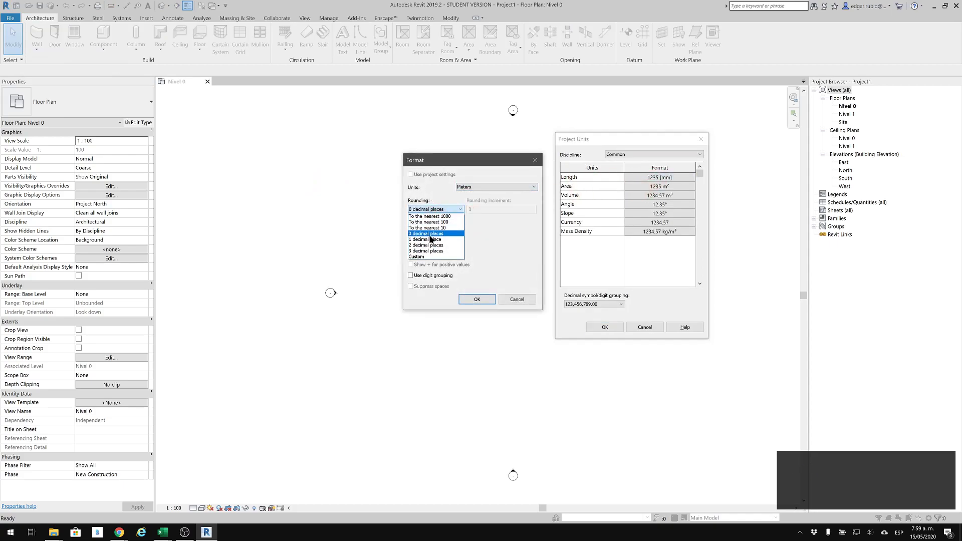
left_click(428, 245)
left_click(476, 299)
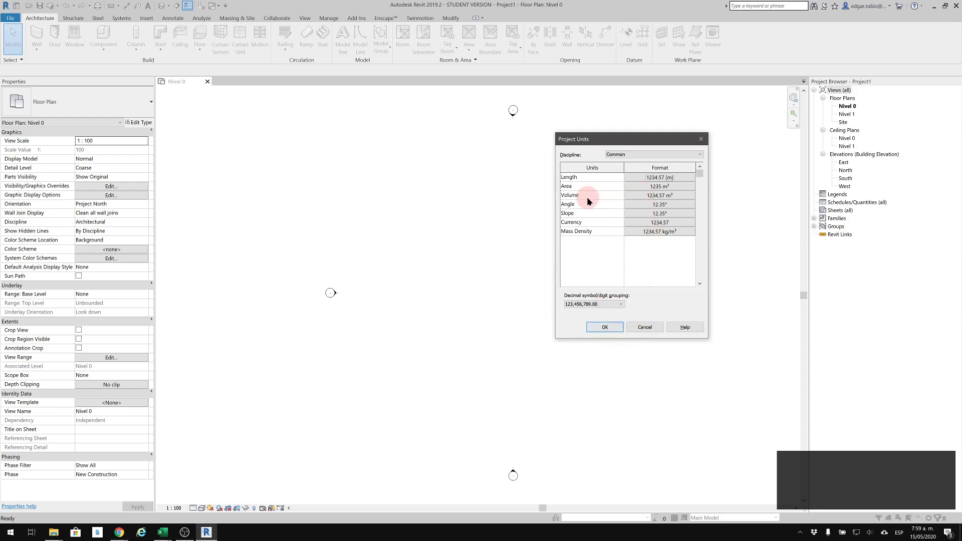
left_click(660, 187)
left_click(605, 327)
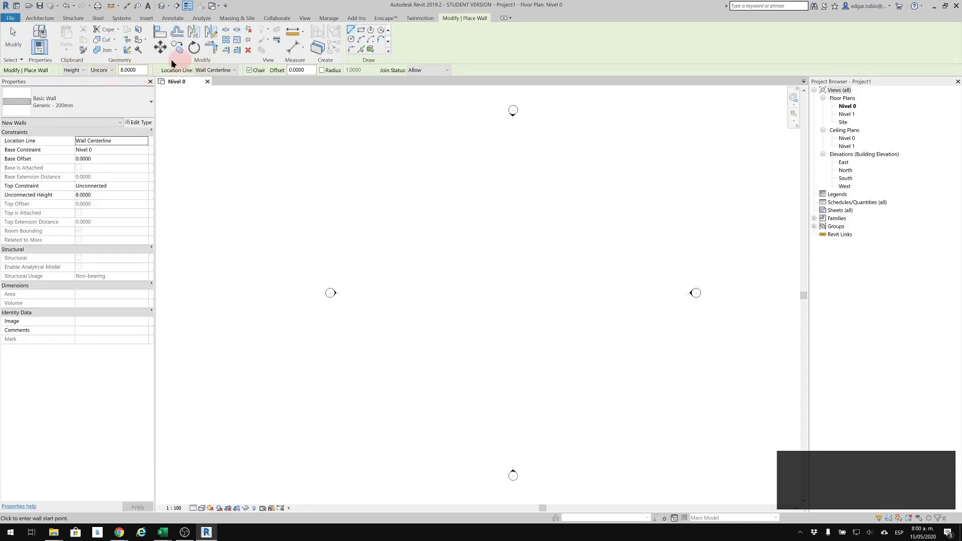
Step: Draw Generic - 200mm walls up to Nivel 1 forming the northwest corner, with a 5 m north-south wall and a shorter eastward one
left_click(113, 71)
left_click(105, 86)
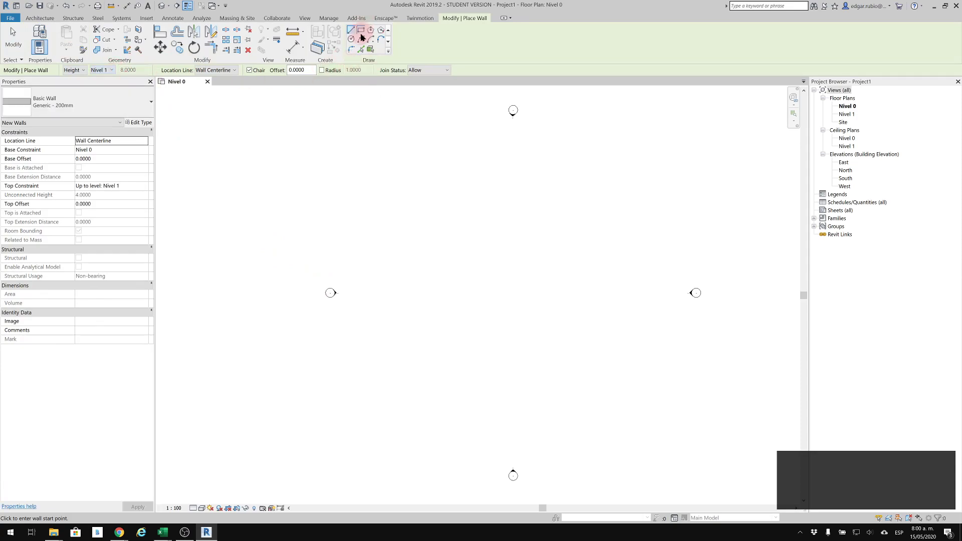
left_click(453, 304)
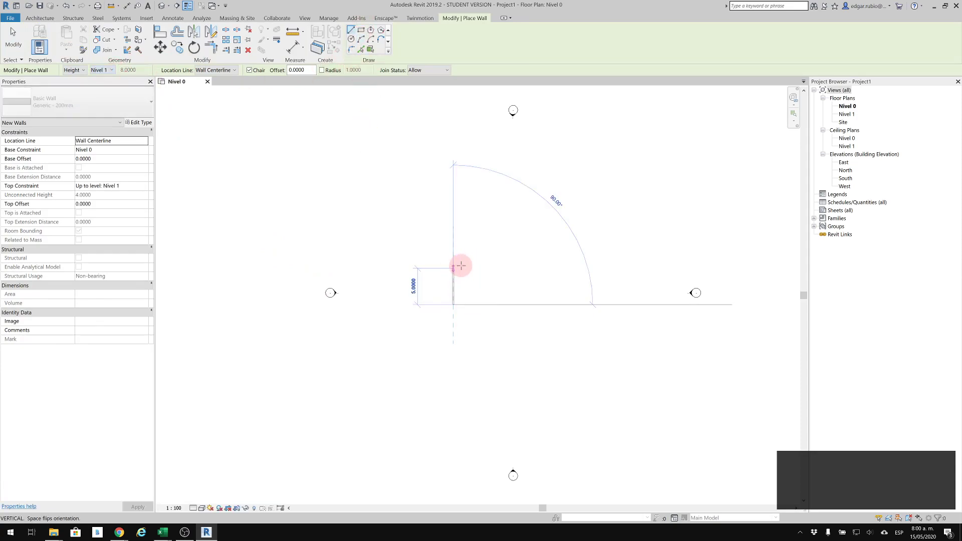
left_click(453, 268)
left_click(476, 269)
key("Escape")
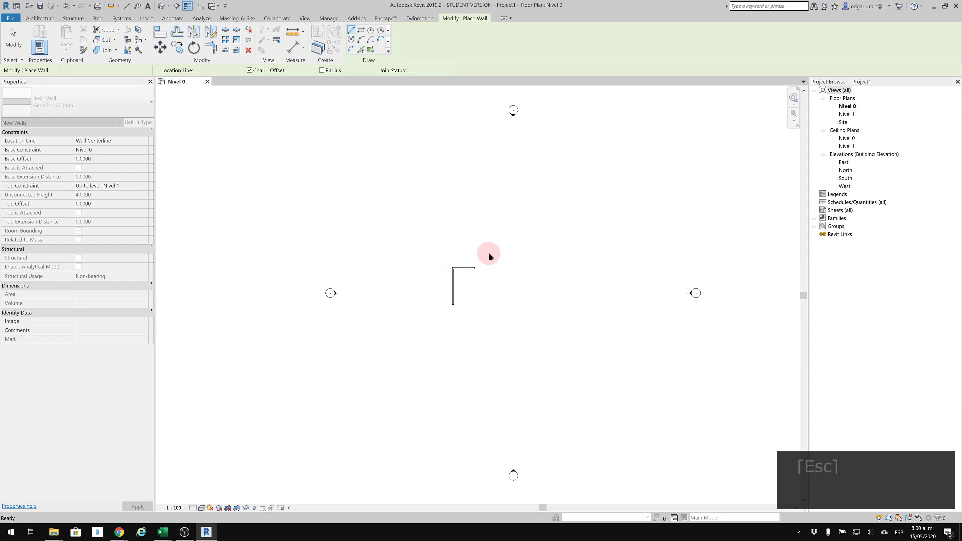
Step: Draw two short separate diagonal walls at 45° east of the northwest wall corner
left_click(512, 268)
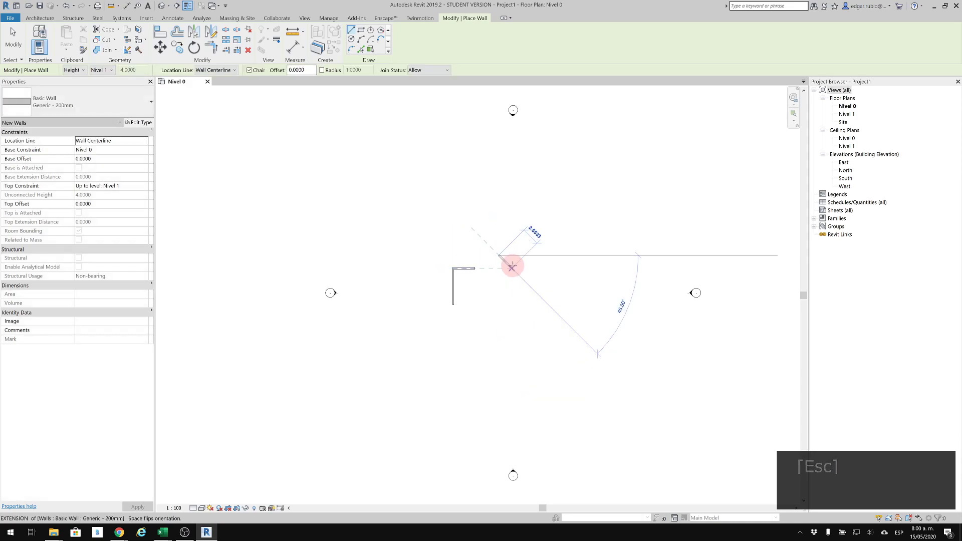
key("Escape")
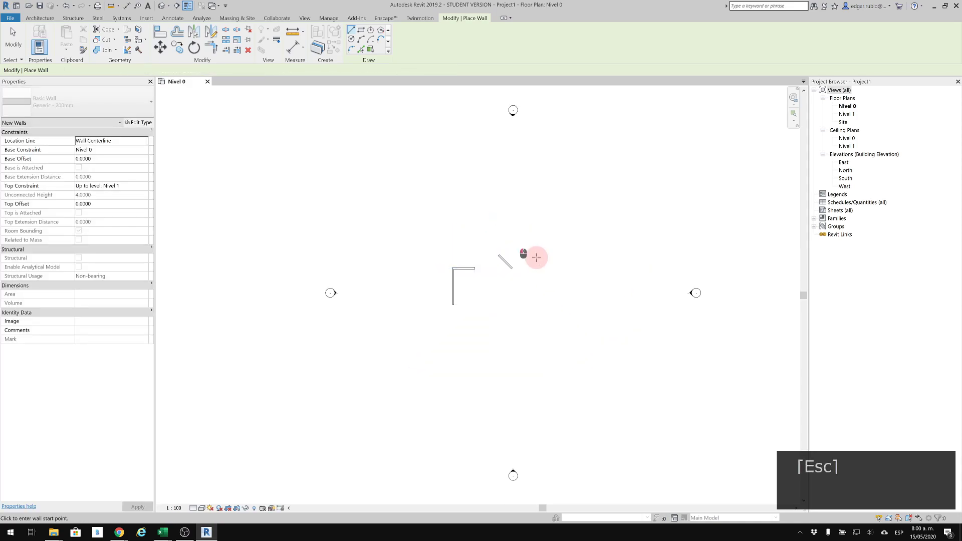
left_click(547, 269)
key("Escape")
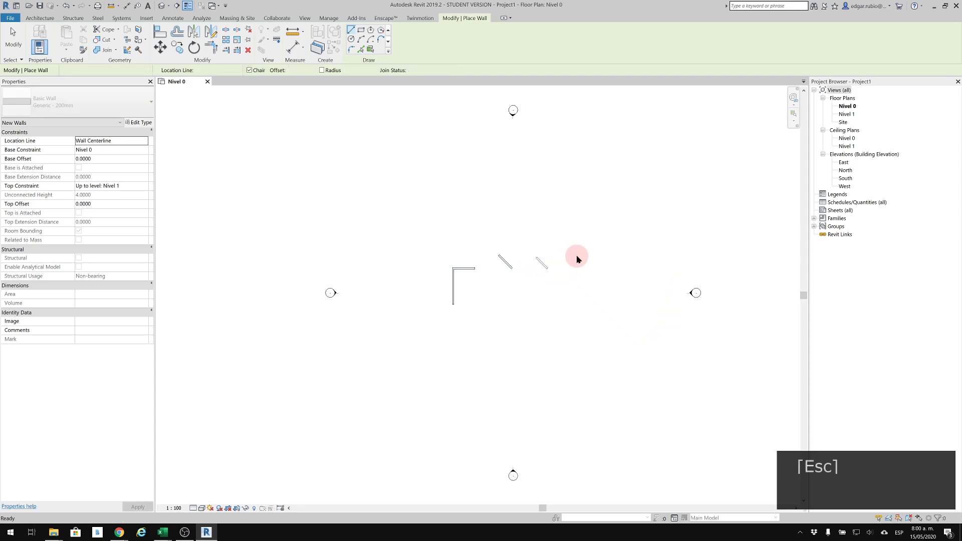
Step: Draw an L-shaped pair of walls east of the diagonal ones, running south and turning into a short eastward wall
left_click(576, 259)
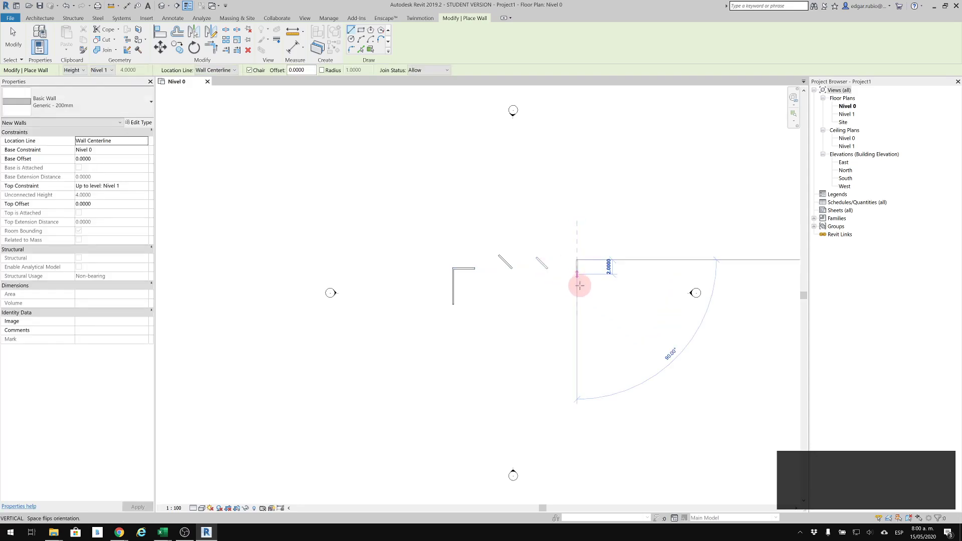
left_click(577, 296)
left_click(591, 296)
key("Escape")
Step: Draw a stepped wall chain from the east side: south, 11 m west, 5 m south, and west until aligned with the northwest wall
left_click(613, 283)
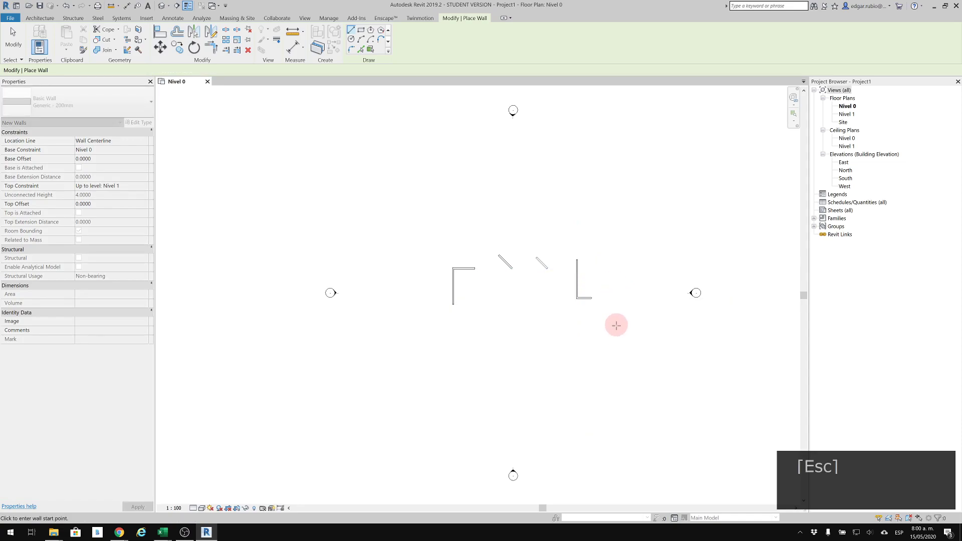
left_click(556, 377)
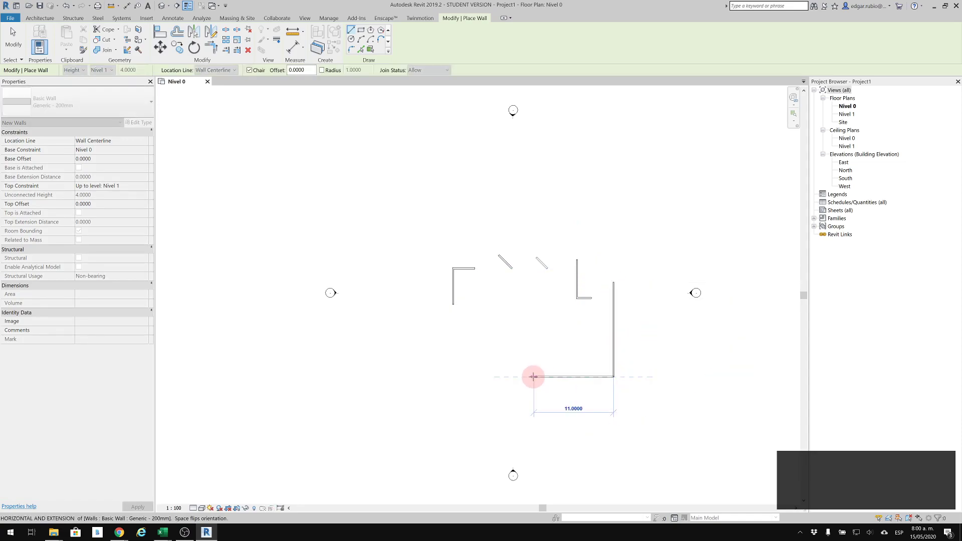
left_click(533, 376)
left_click(533, 413)
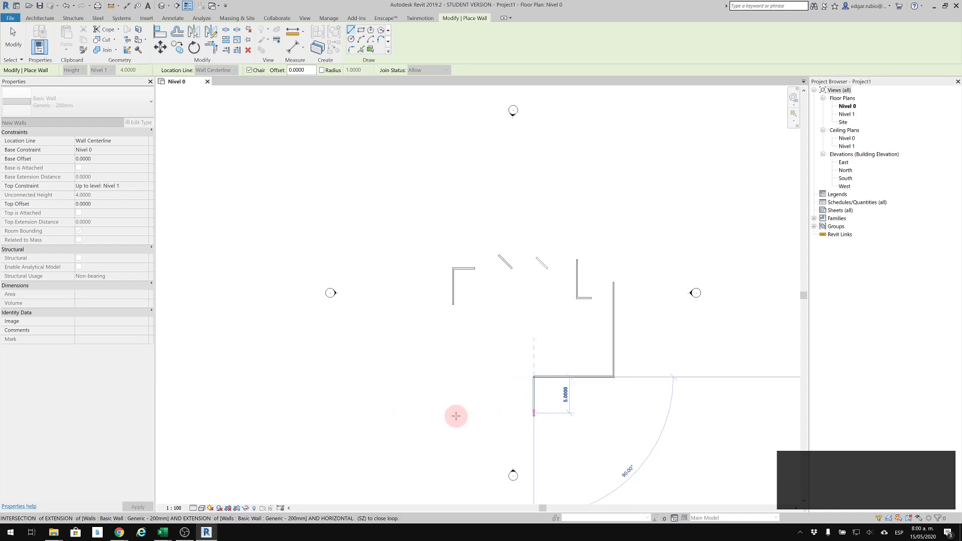
left_click(453, 413)
key("Escape")
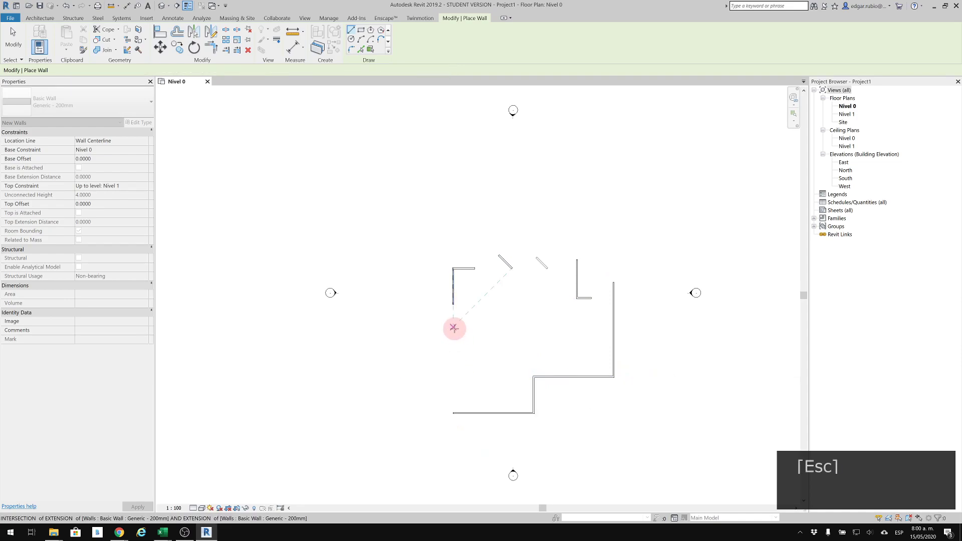
Step: Draw the west side walls below the northwest corner: south, a short jog west, and about 7.9 m south to the southern wall's line
left_click(453, 330)
left_click(453, 355)
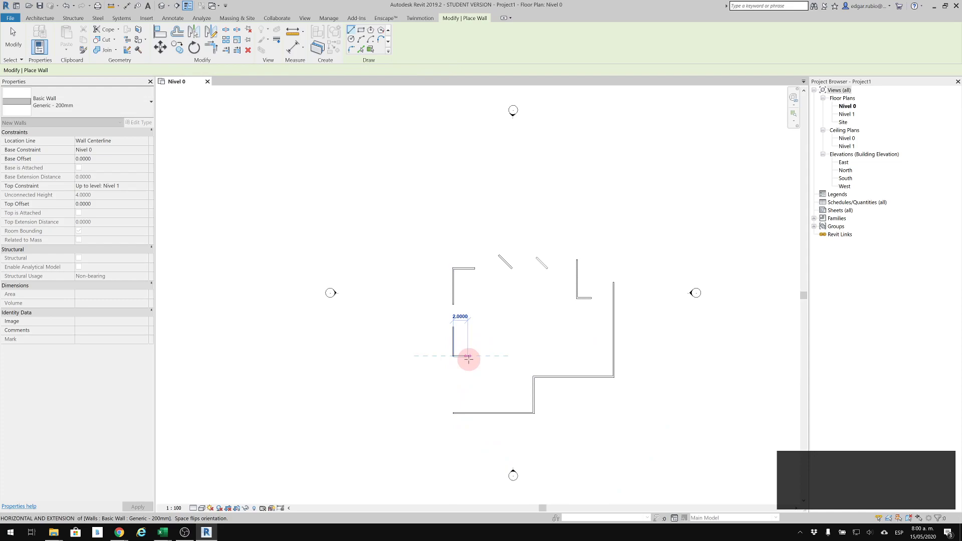
left_click(438, 355)
left_click(438, 412)
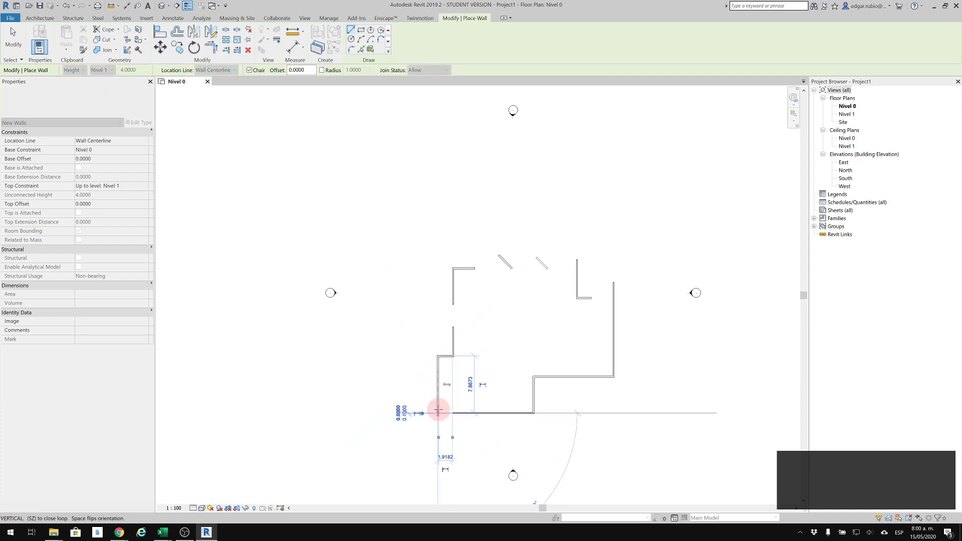
key("Escape")
key("Escape")
key("Escape")
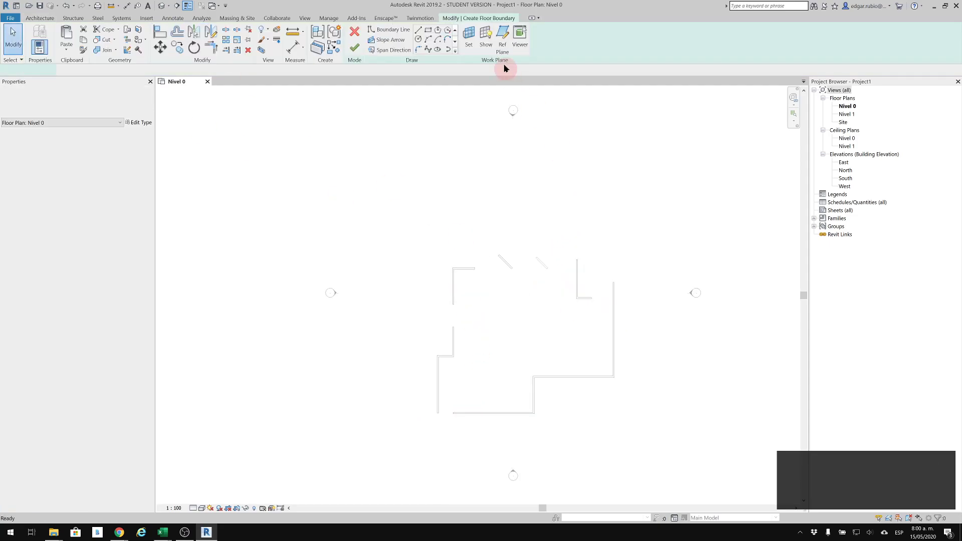
Step: Create a Generic 150mm floor on Nivel 0 from a rectangular boundary of about 24.4 by 21.2 m around the walls
left_click(429, 32)
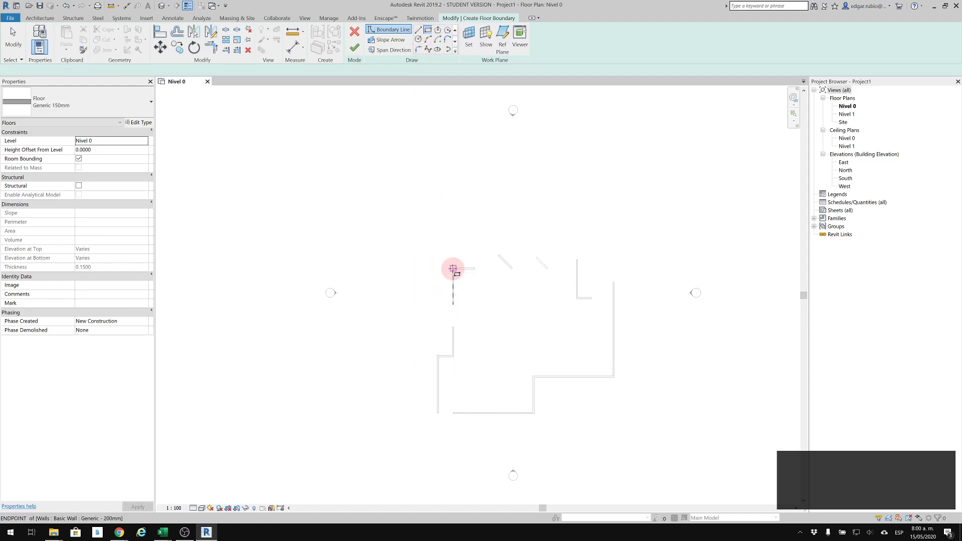
left_click(438, 275)
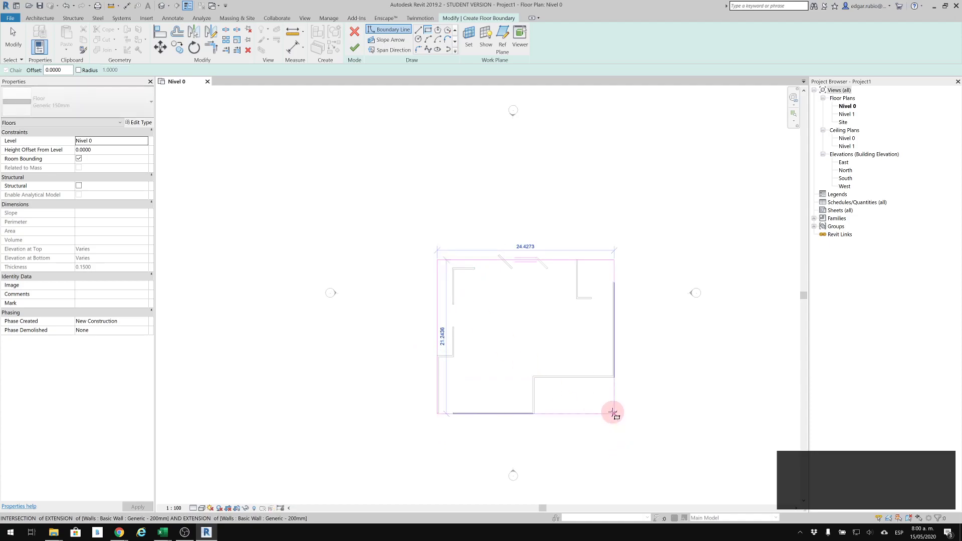
left_click(612, 412)
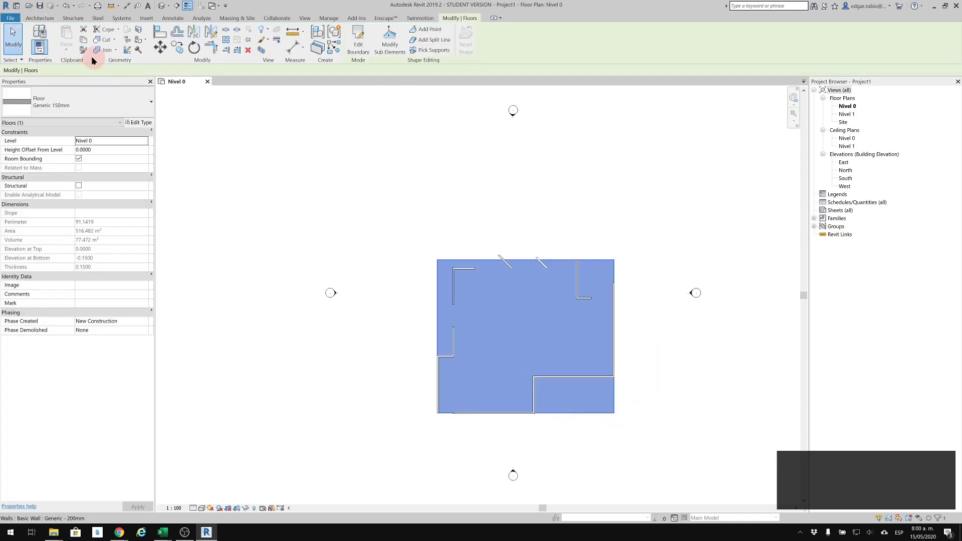
Step: Paste a copy of the Nivel 0 floor aligned to Nivel 1
left_click(70, 48)
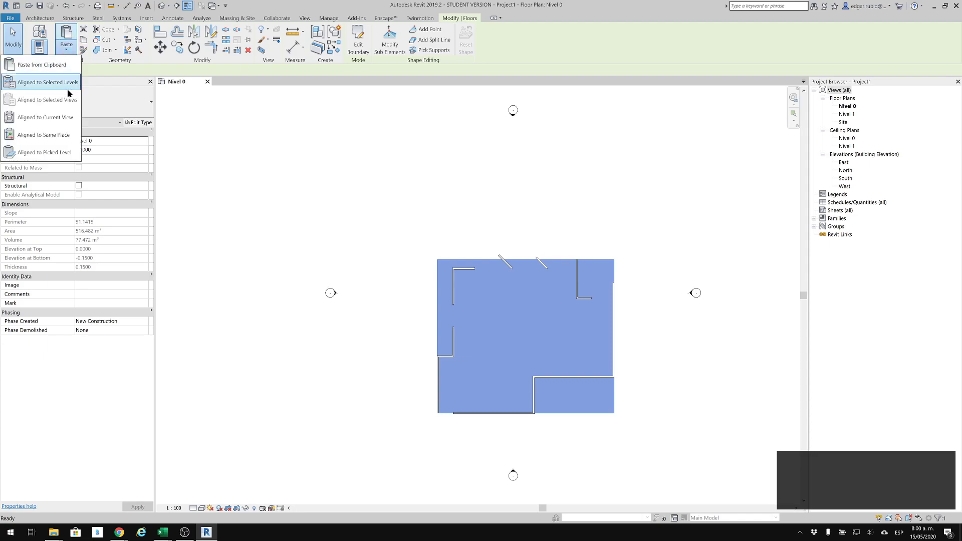
left_click(67, 83)
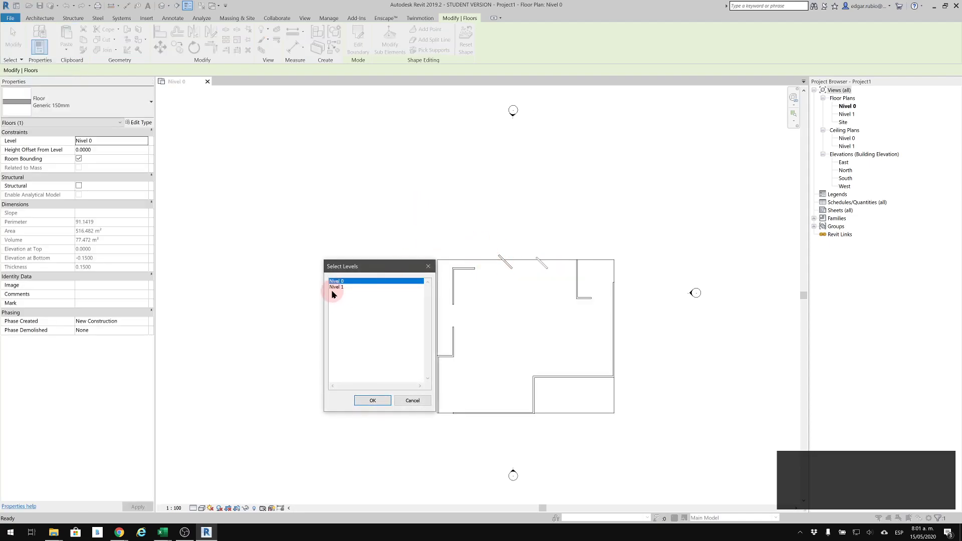
double_click(337, 287)
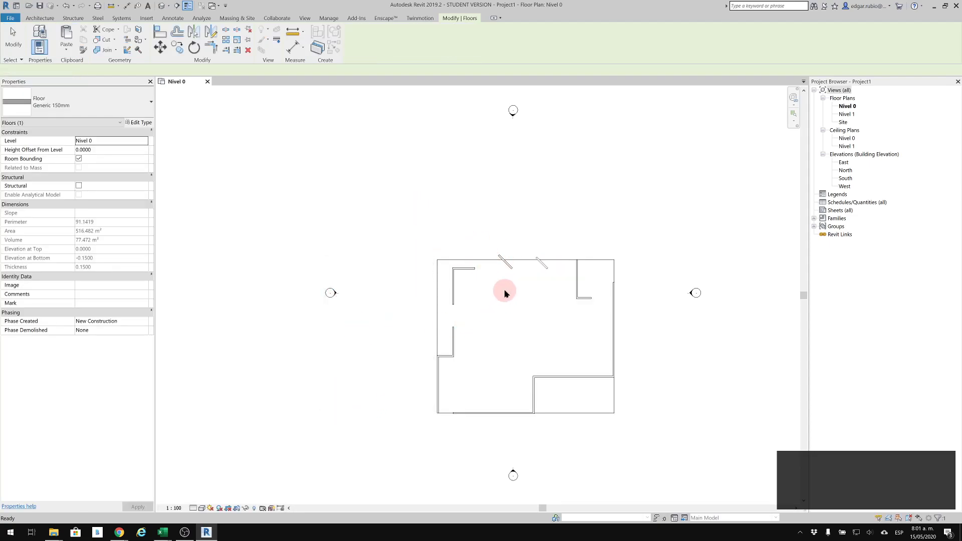
Step: Reopen the Nivel 1 floor's boundary sketch, finish it as is, and attach the walls reaching that level to the floor's bottom
left_click(555, 217)
left_click(565, 261)
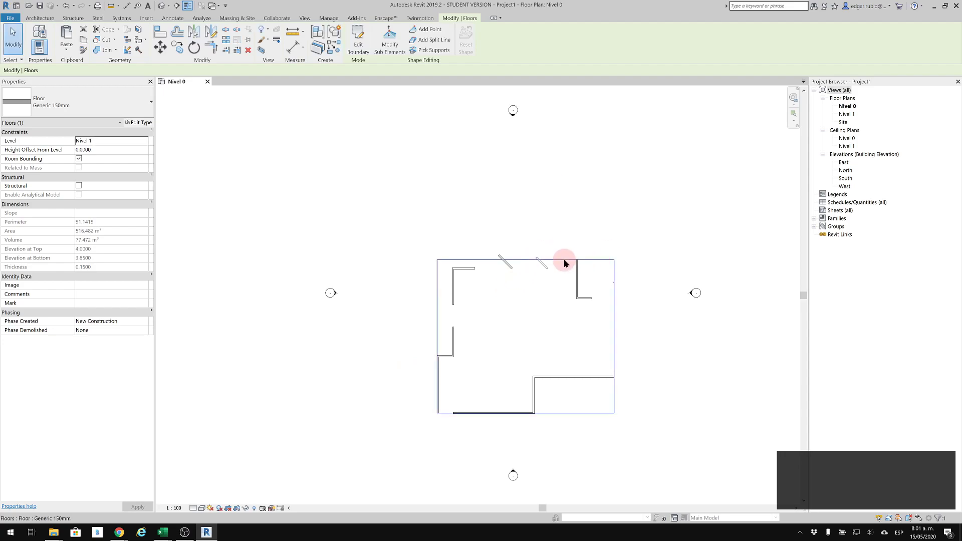
left_click(357, 41)
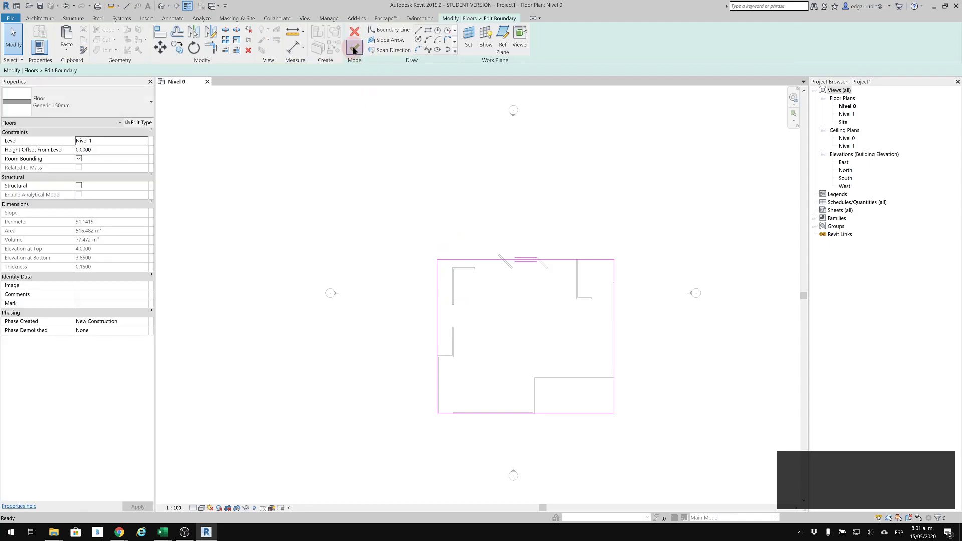
left_click(354, 36)
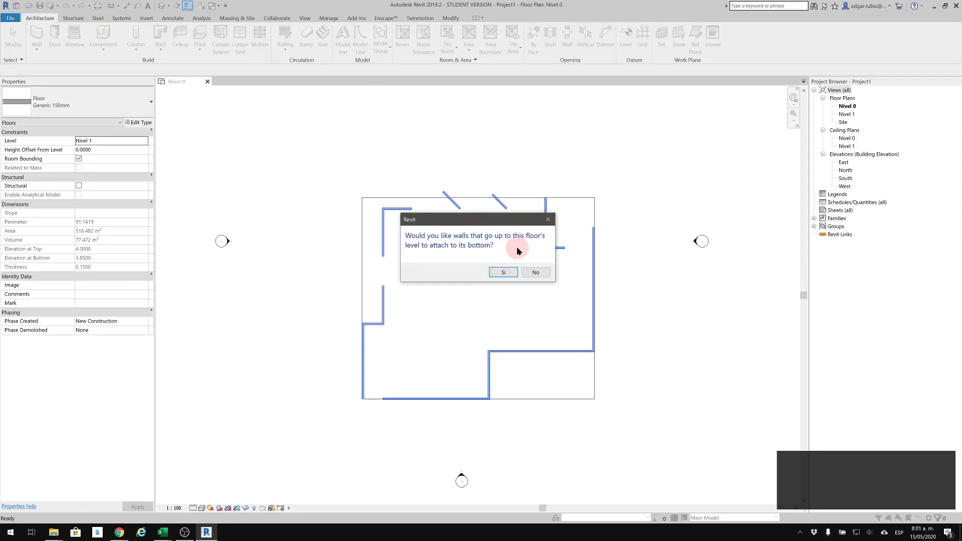
left_click(503, 272)
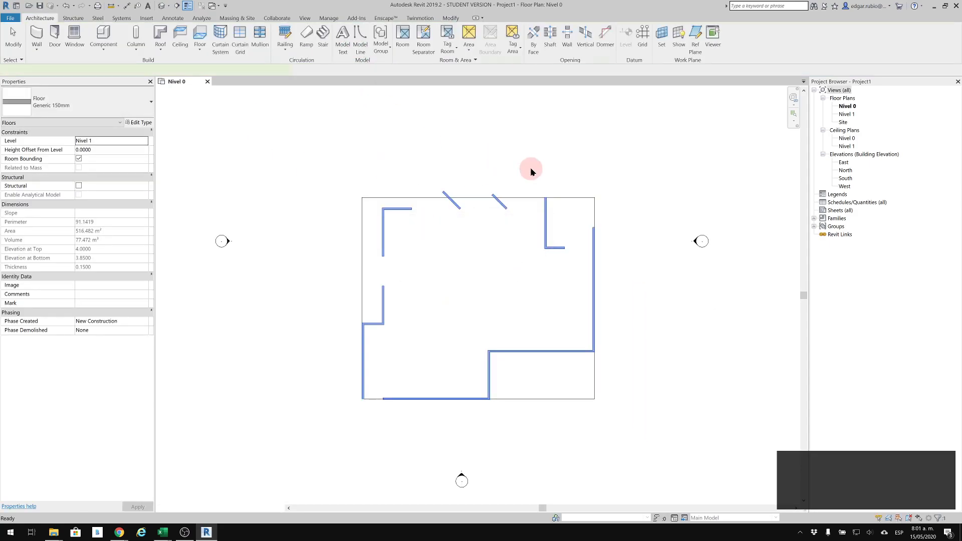
left_click(169, 6)
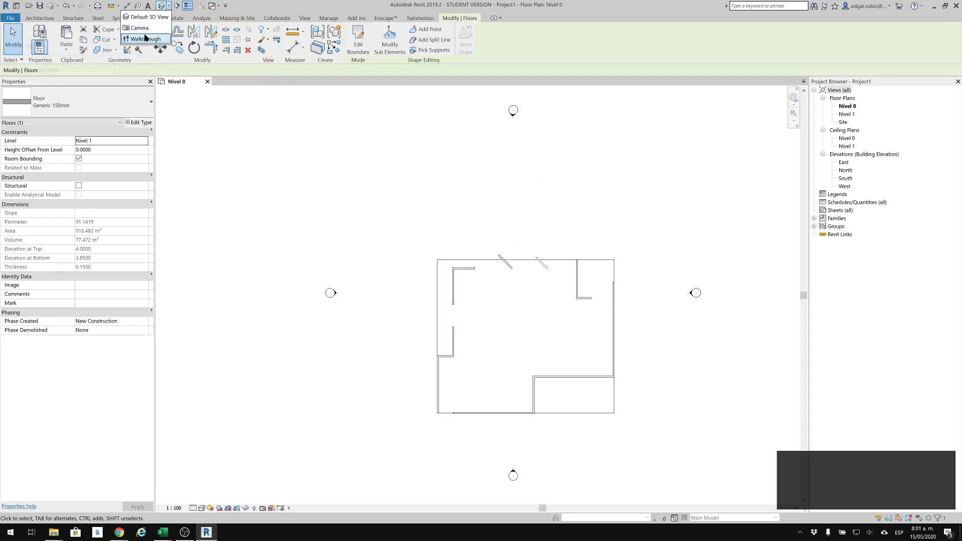
left_click(149, 28)
left_click(455, 412)
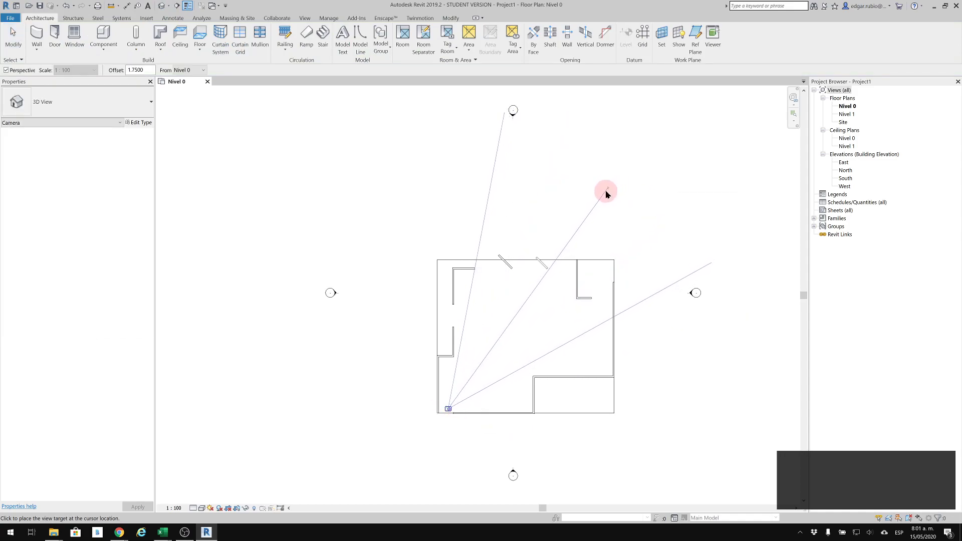
key("Escape")
key("Escape")
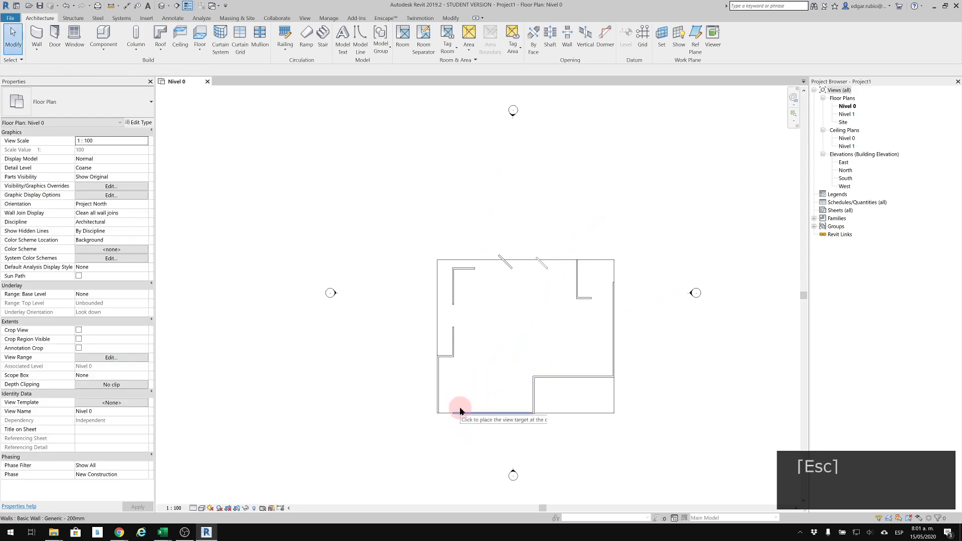
Step: Place a perspective camera in the Nivel 0 plan just inside the southern wall's west end, aimed northeast past the northern floor edge
left_click(169, 7)
left_click(145, 28)
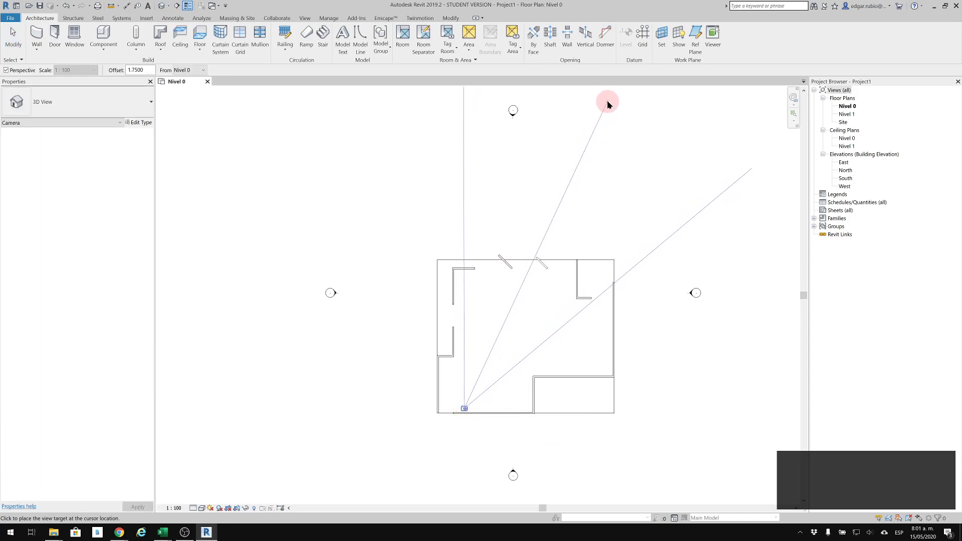
left_click(571, 236)
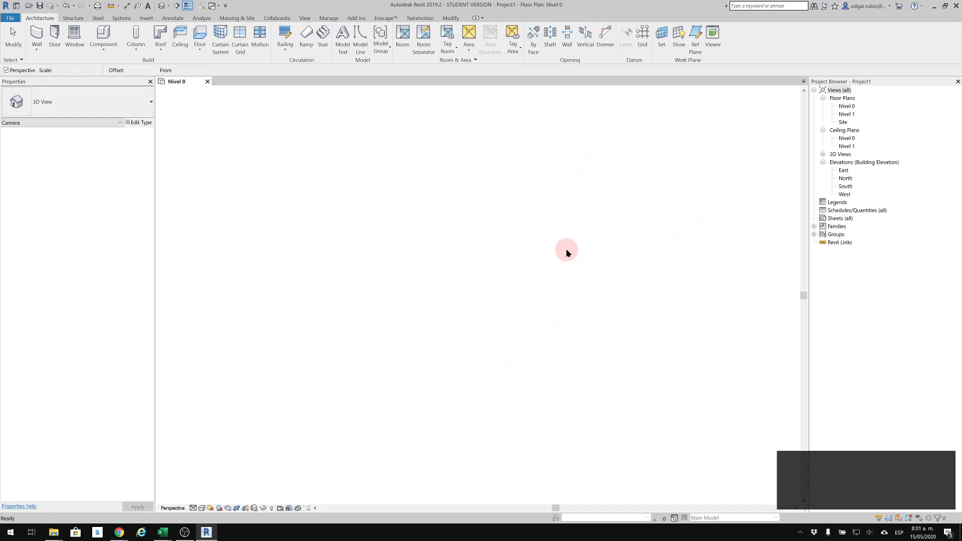
Step: Widen the new camera view's crop region outward on both its left and right sides, twice each
scroll(303, 289, "down", 1)
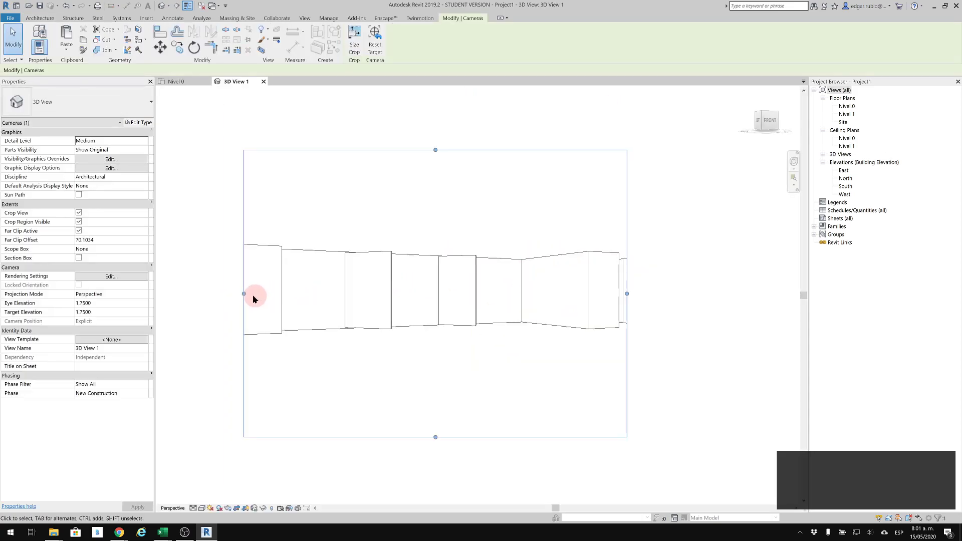
left_click_drag(243, 294, 175, 293)
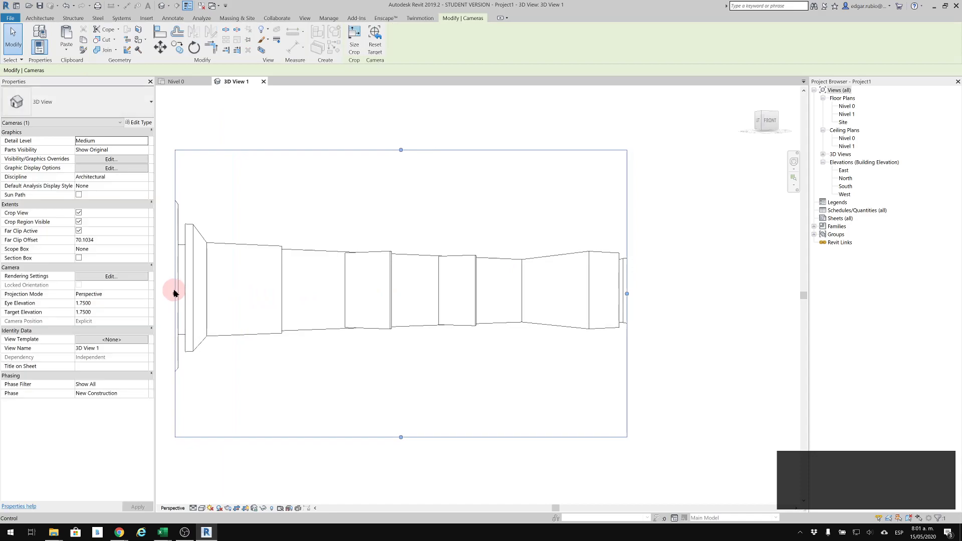
left_click_drag(626, 294, 699, 294)
scroll(388, 357, "down", 1)
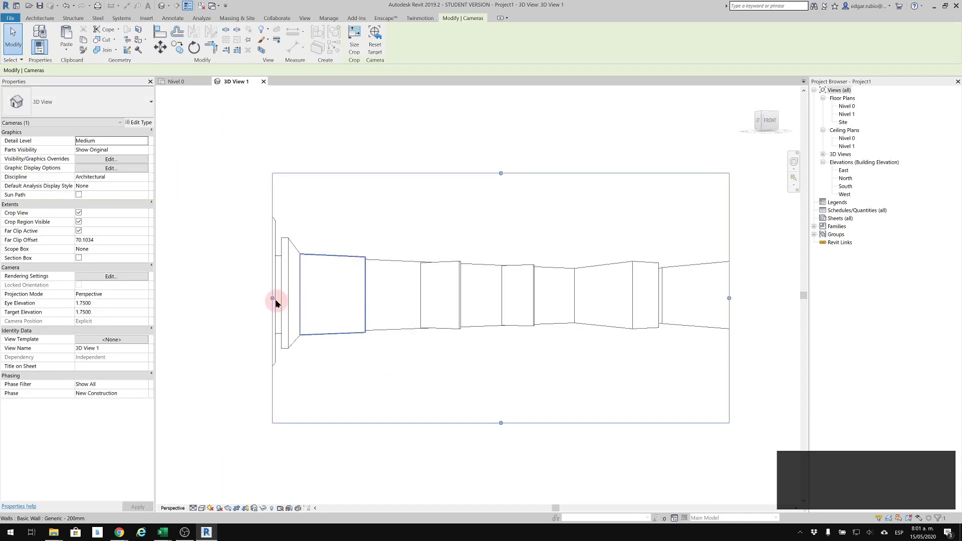
left_click_drag(273, 299, 223, 298)
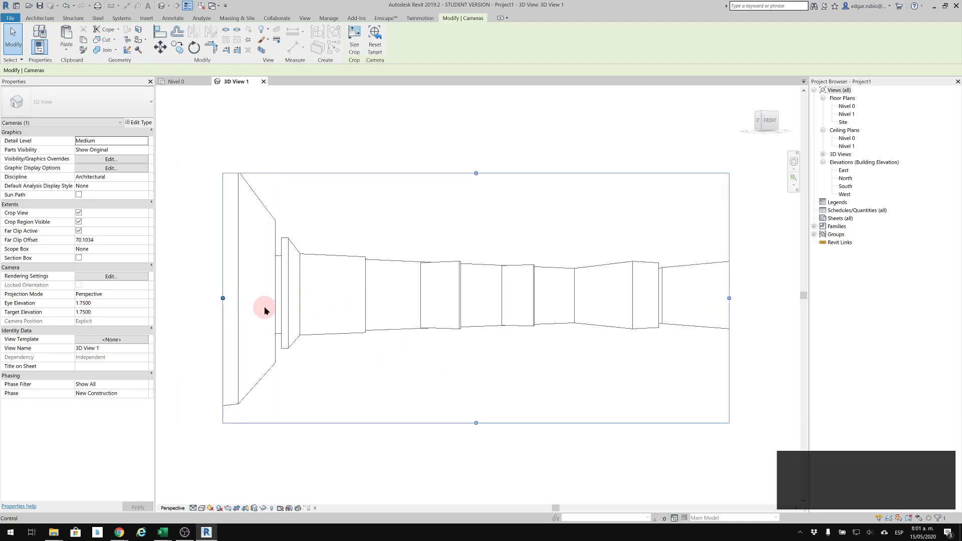
left_click_drag(729, 298, 778, 298)
Step: Return to the Nivel 0 floor plan and nudge the short 2 m horizontal wall near the northeast corner three increments north
left_click(846, 107)
double_click(847, 108)
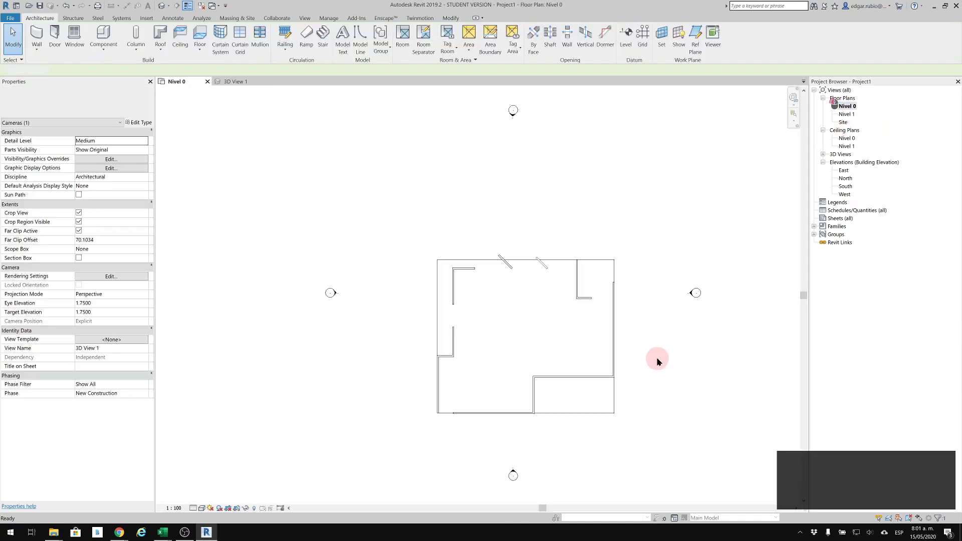
left_click(597, 312)
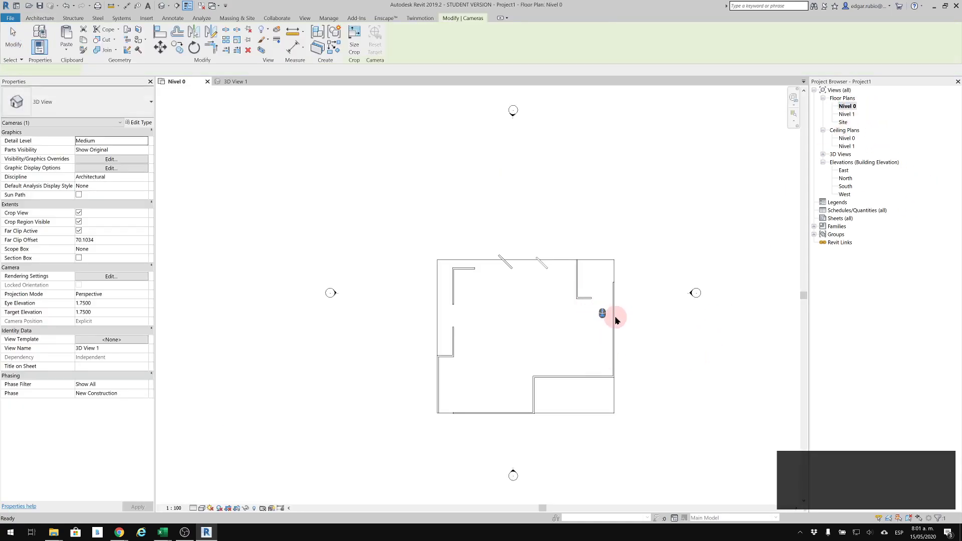
scroll(615, 316, "up", 2)
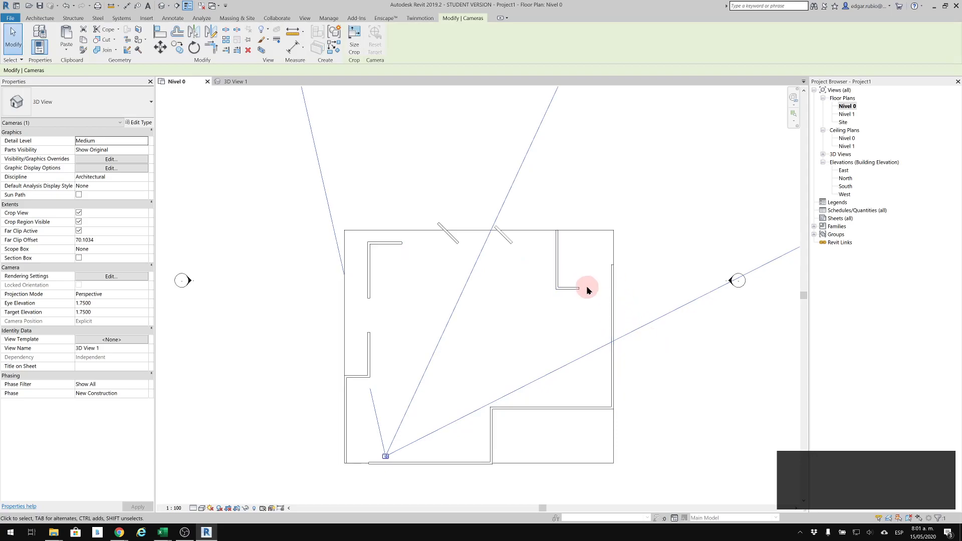
key("Escape")
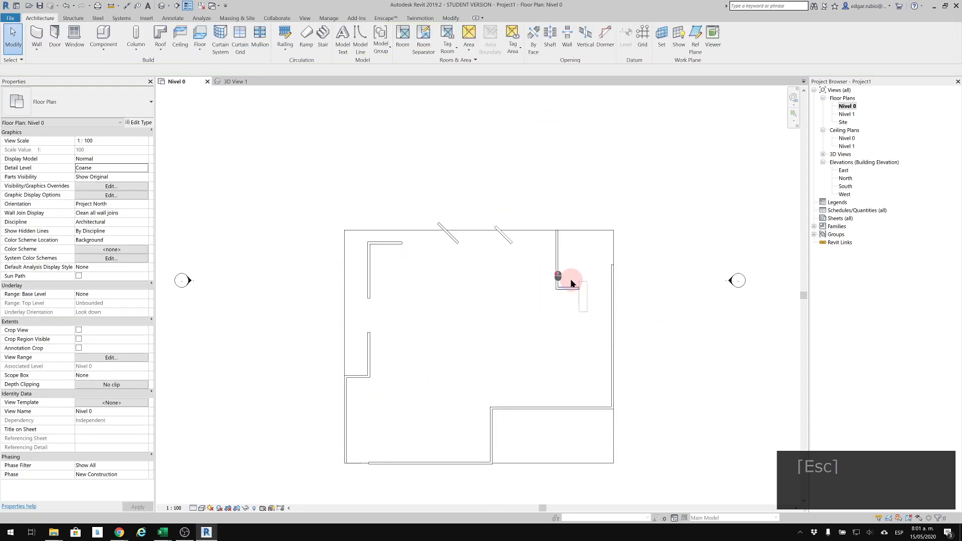
left_click(573, 281)
key("Up")
key("Up")
key("Up")
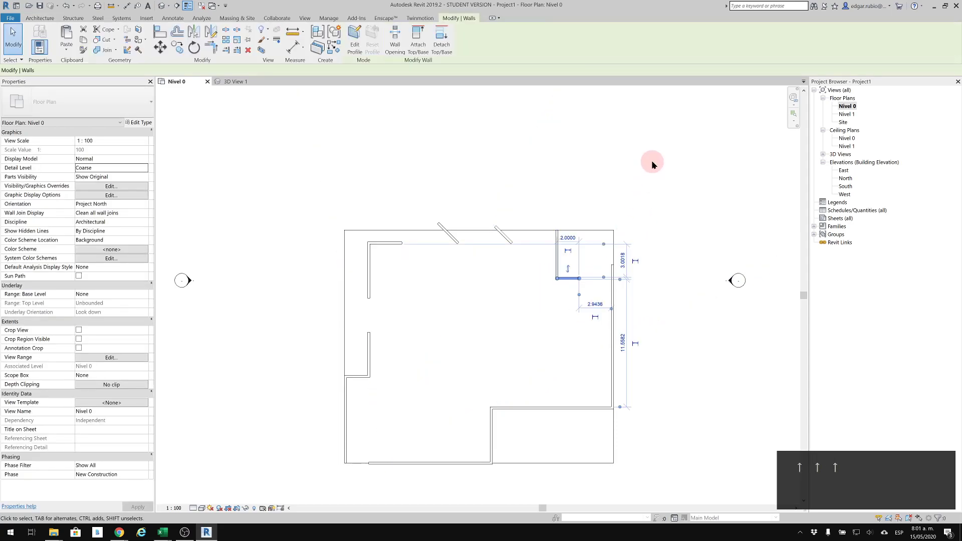
left_click(651, 160)
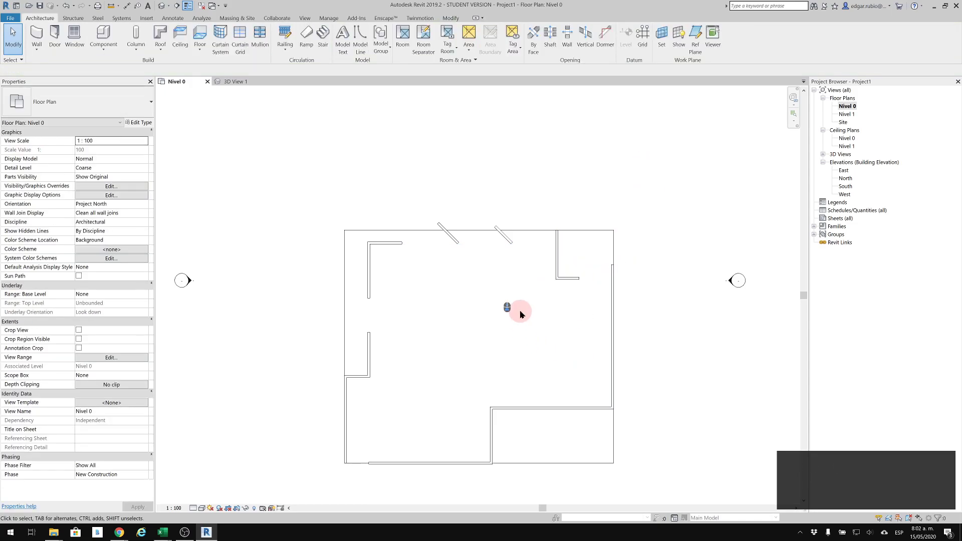
Step: Start an architectural wall in the default 3D view and orbit the model to face its north side
scroll(519, 310, "up", 2)
left_click(37, 48)
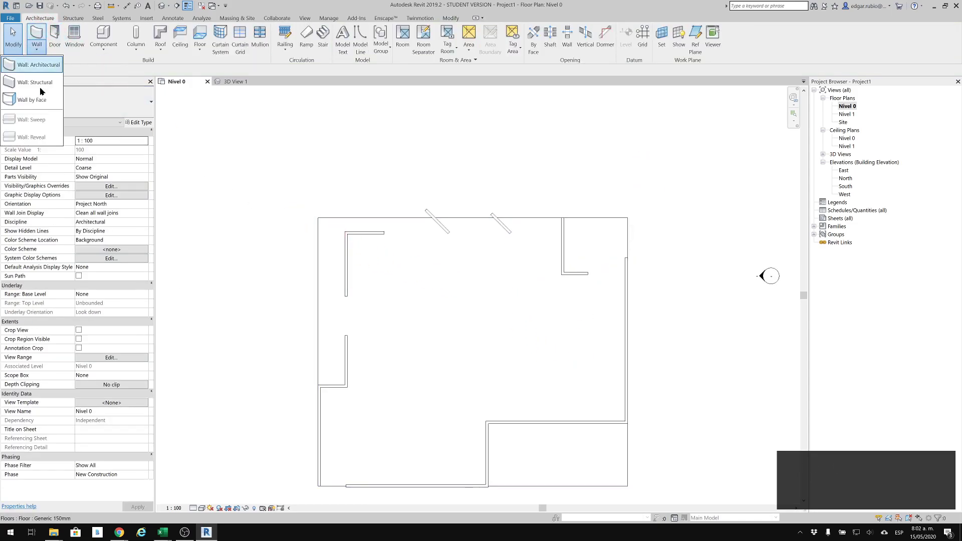
left_click(38, 65)
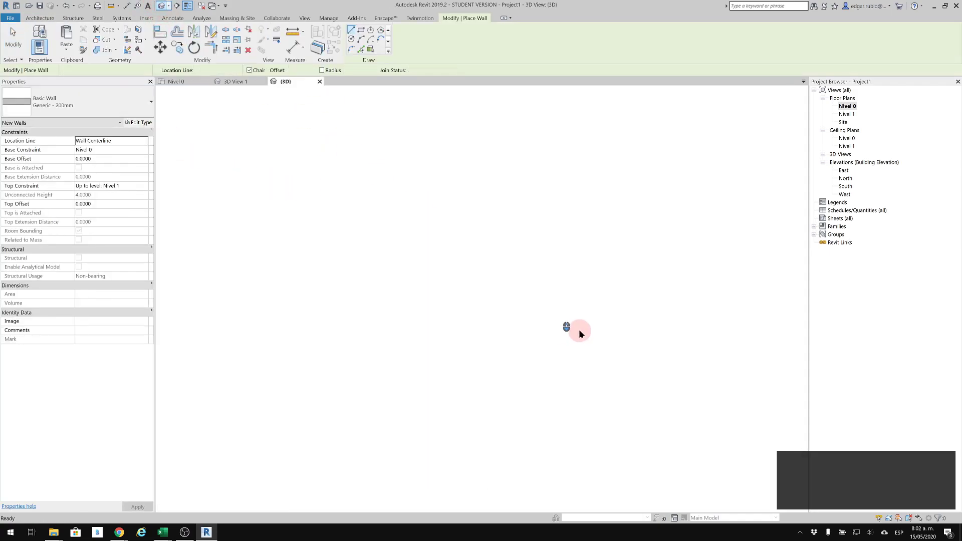
middle_click_drag(636, 335, 533, 288, "shift")
left_click(478, 384)
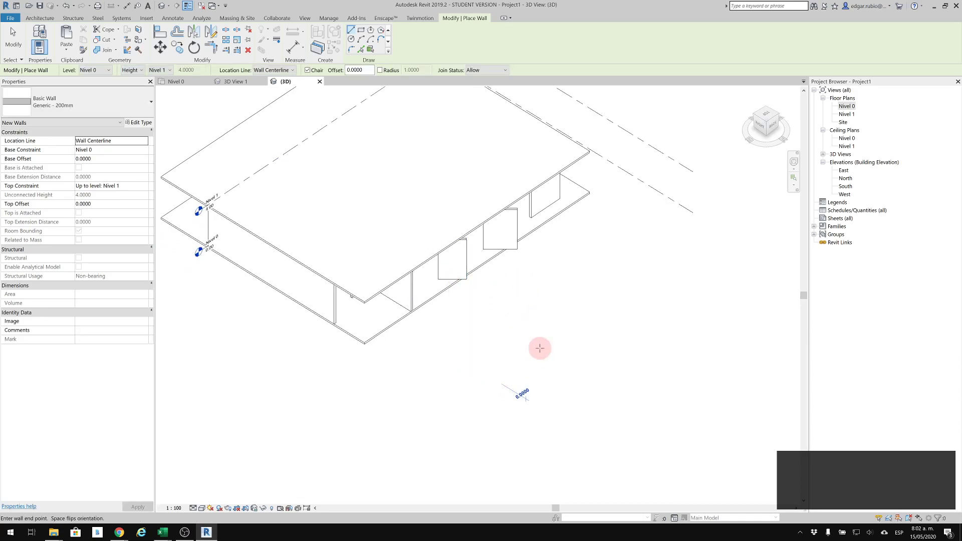
key("Escape")
key("Escape")
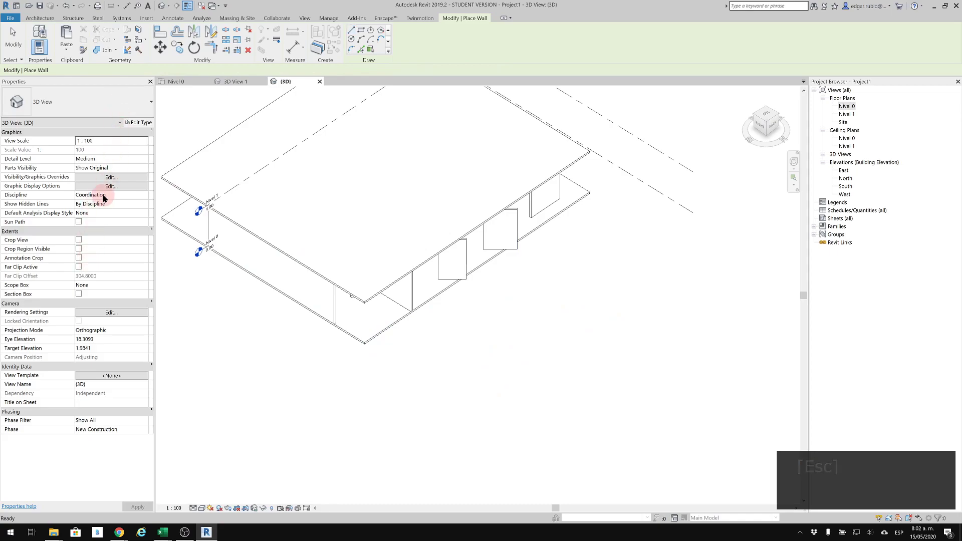
left_click(117, 102)
key("Escape")
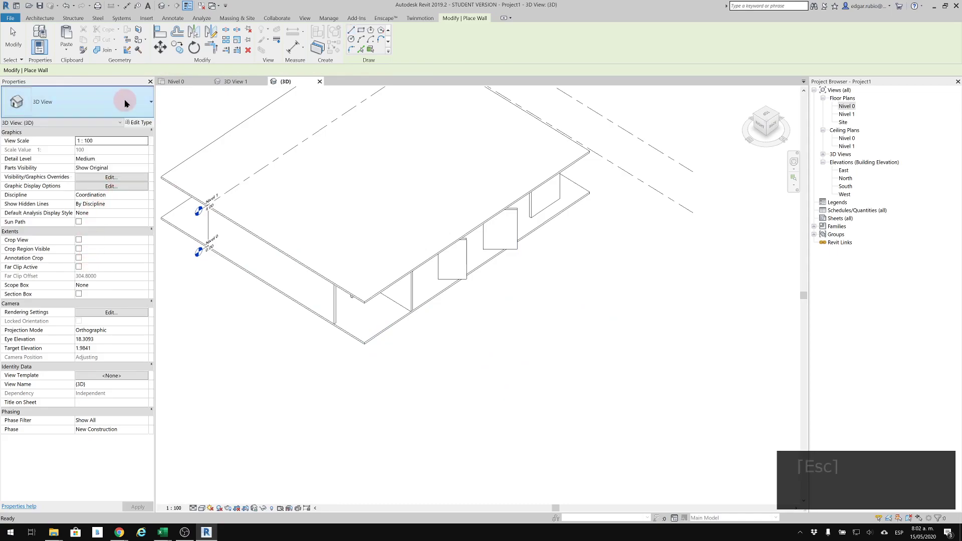
key("Escape")
Step: Draw a Curtain Wall about 14.6 m long from Nivel 0 up to Nivel 1, outside the building along its north side
left_click(35, 33)
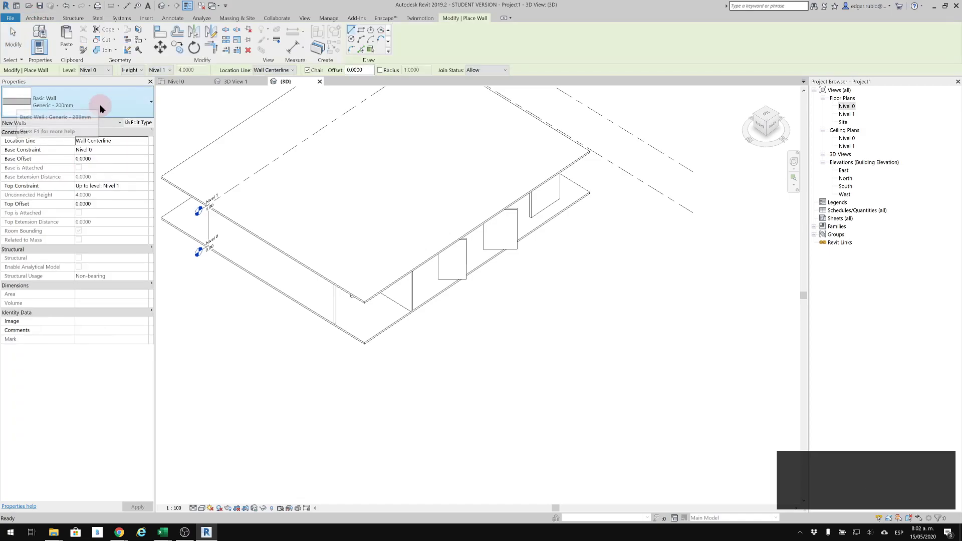
scroll(45, 249, "down", 4)
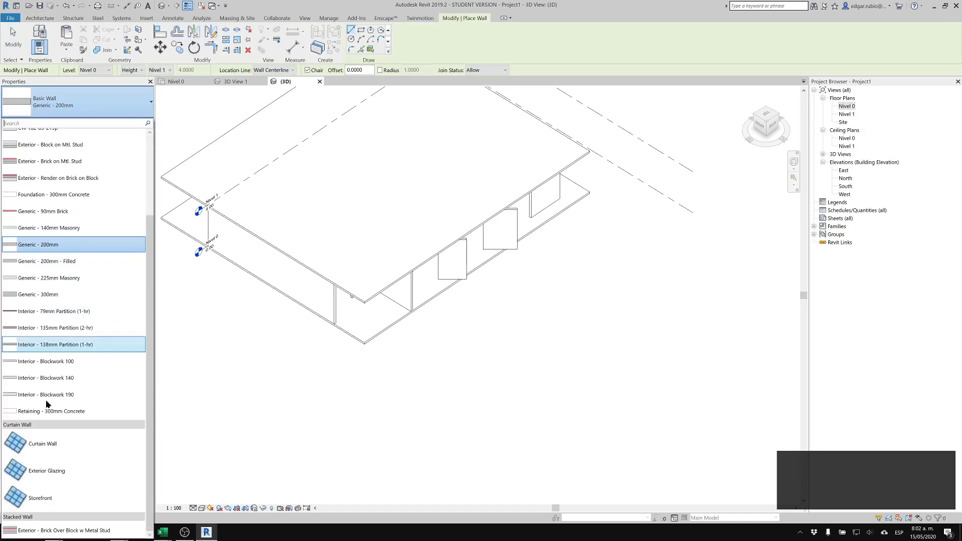
left_click(50, 444)
left_click(454, 381)
left_click(601, 300)
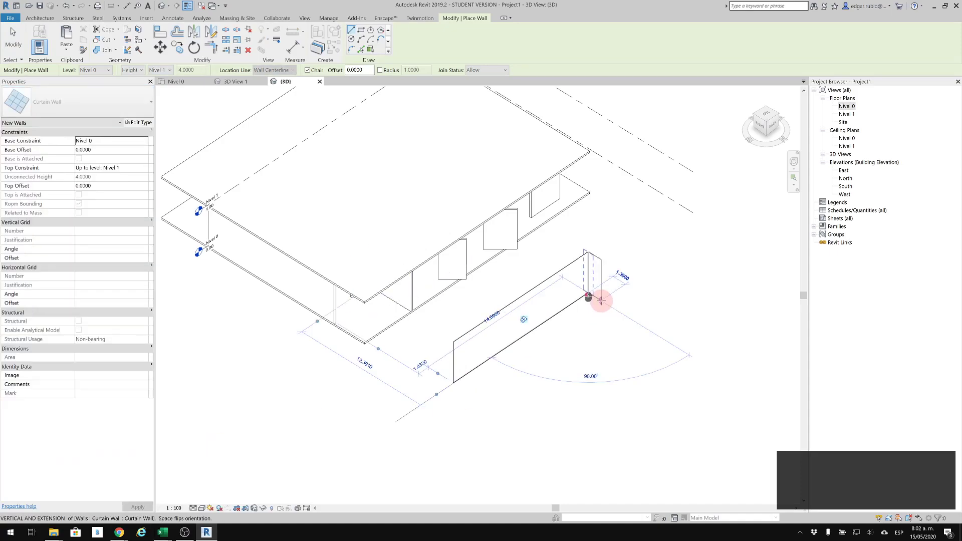
key("Escape")
key("Escape")
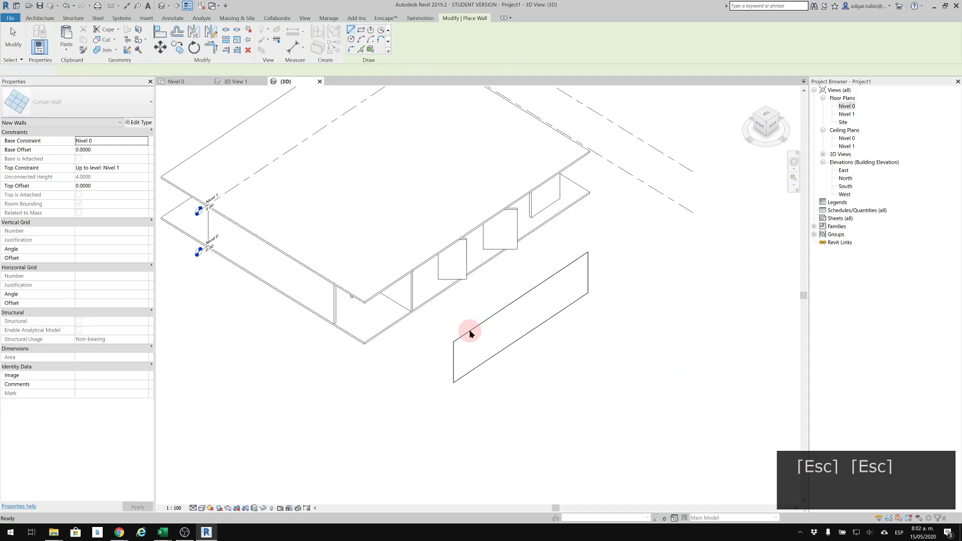
Step: Duplicate the selected curtain wall's type under the name FACHADA_LOCAL
left_click(469, 332)
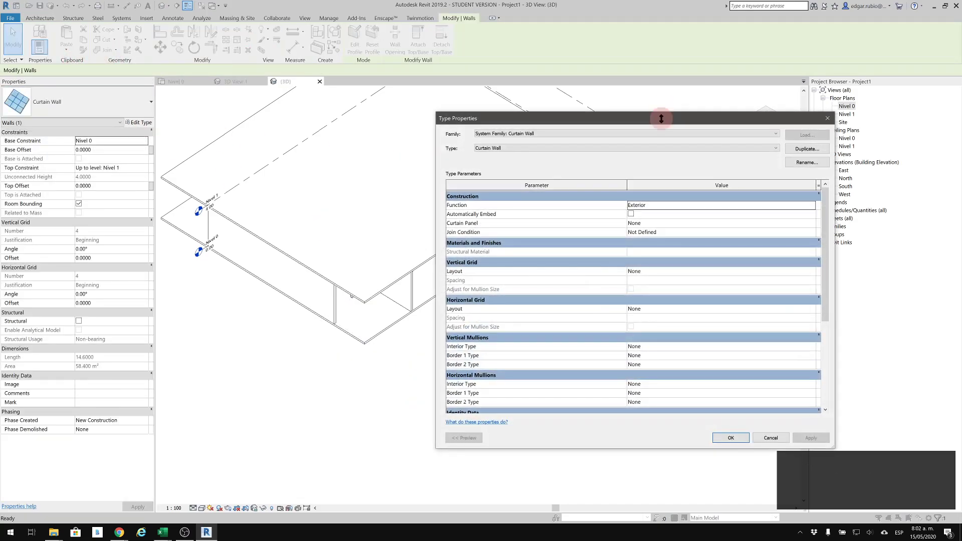
left_click(811, 149)
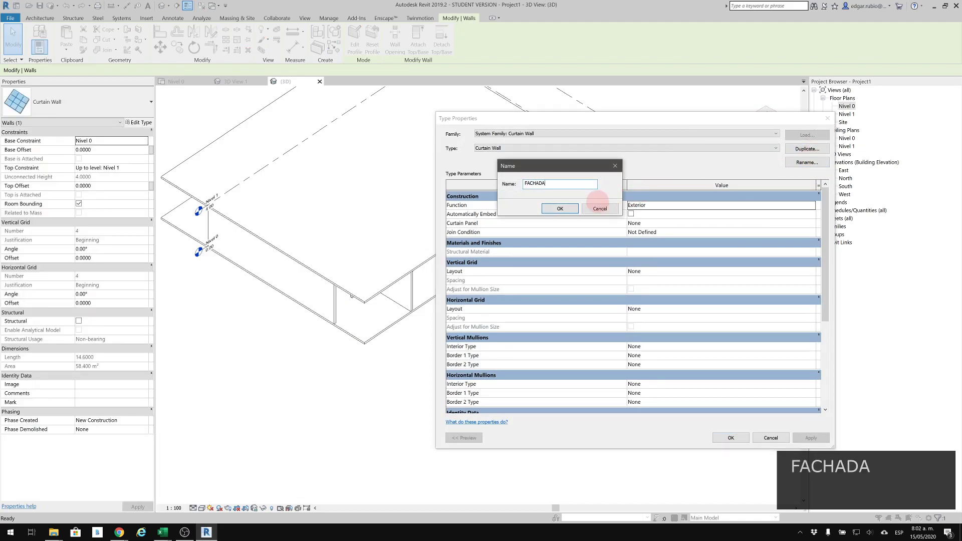
type("FACHADA_LOCAL")
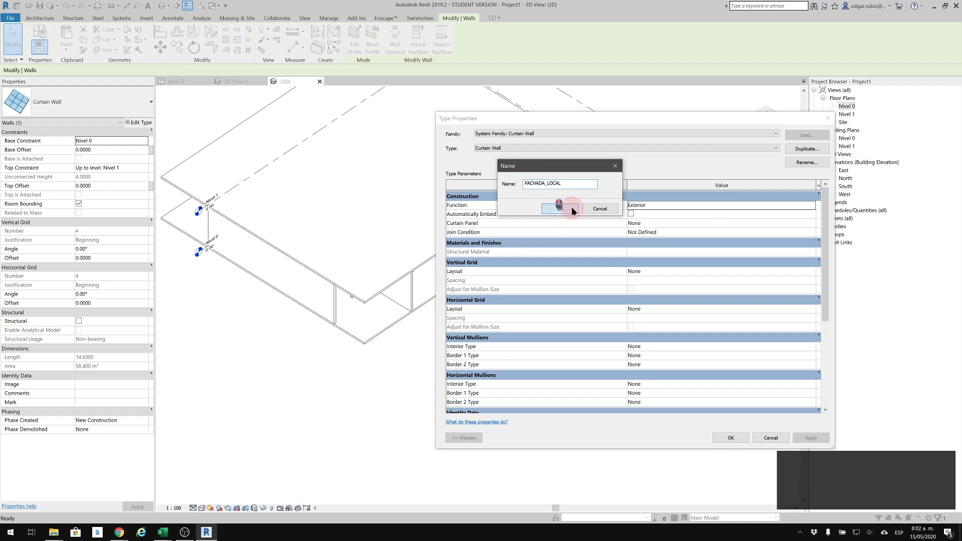
left_click(571, 214)
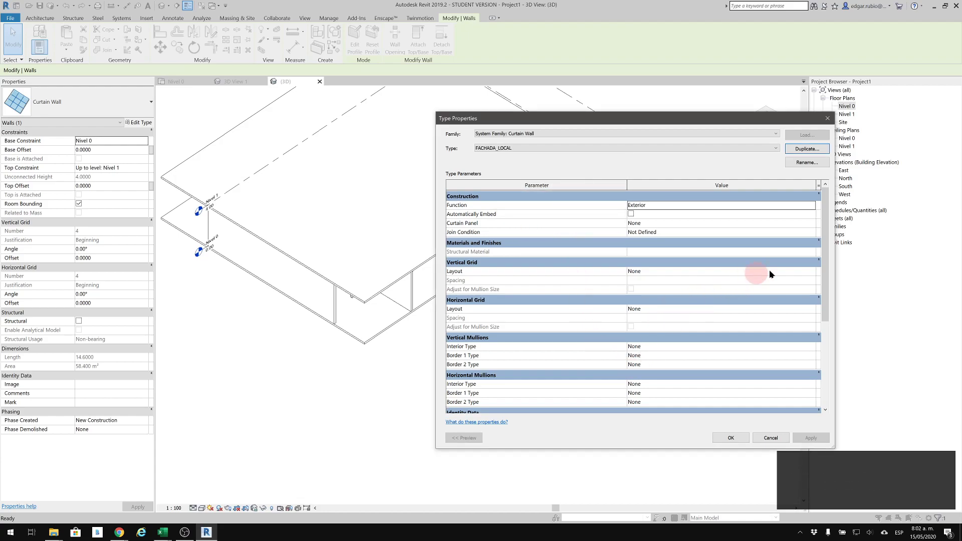
Step: Set FACHADA_LOCAL's vertical and horizontal grids to Fixed Distance, with 0.6 m vertical and 1.2 m horizontal spacing, and apply it
left_click(813, 271)
left_click(747, 271)
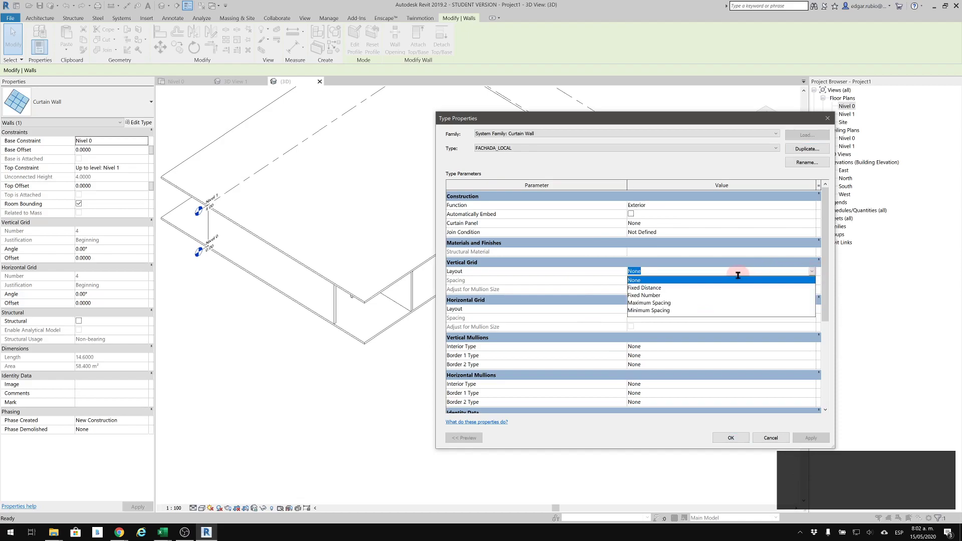
left_click(653, 295)
left_click(811, 309)
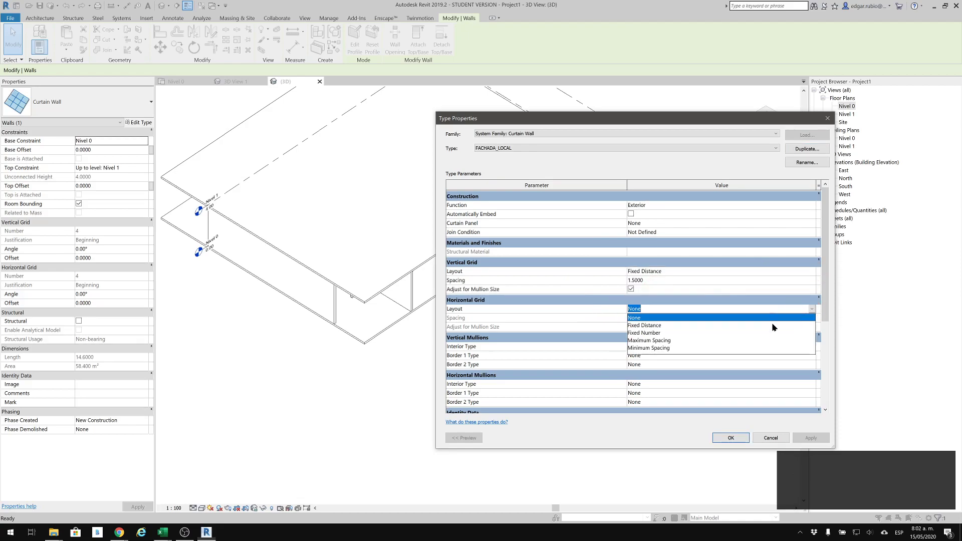
left_click(646, 325)
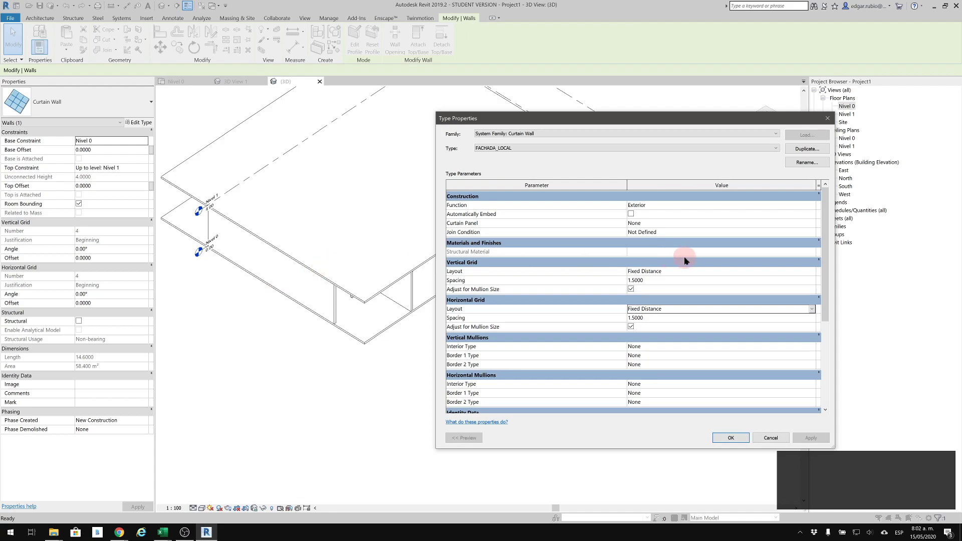
left_click(671, 282)
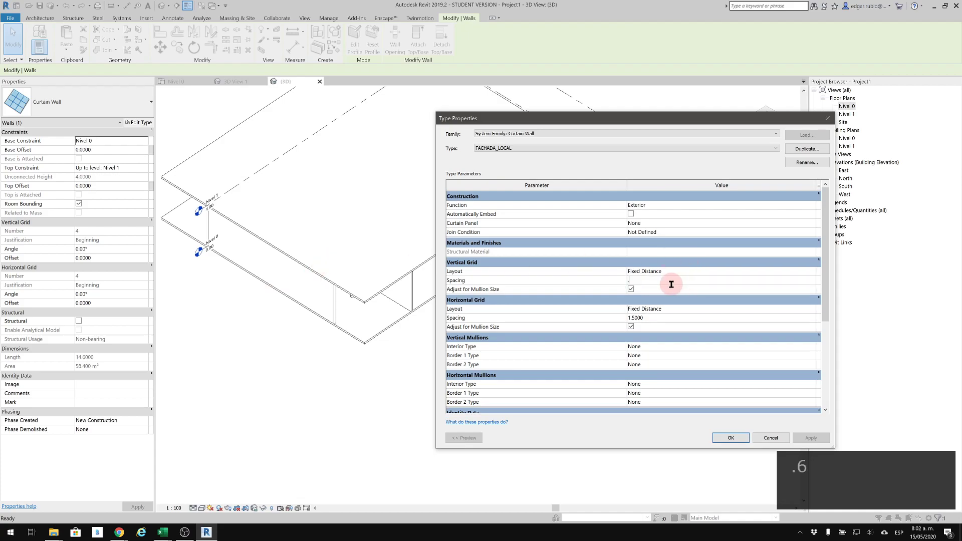
left_click(671, 318)
left_click(731, 436)
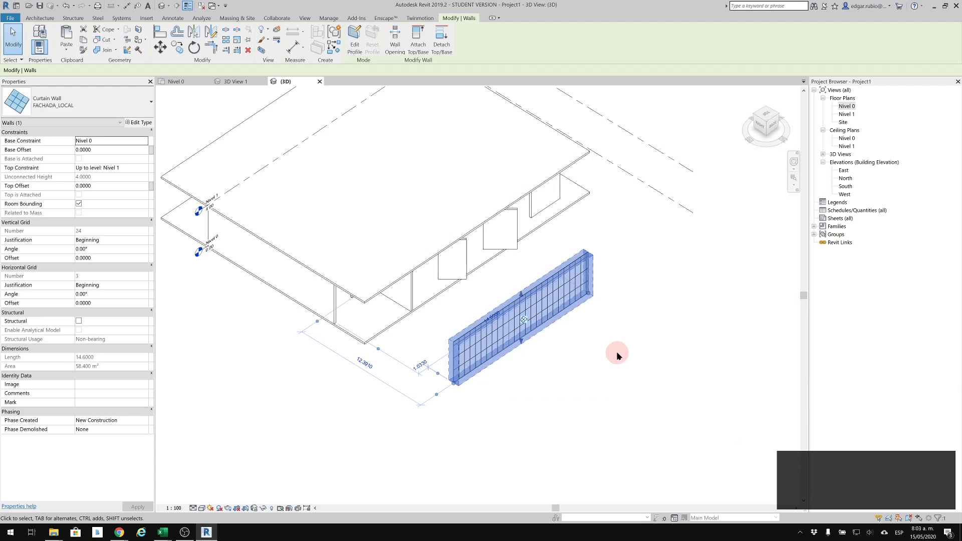
Step: Set FACHADA_LOCAL's vertical grid spacing to 1.2 m and horizontal grid spacing to 0.6 m, and deselect the curtain wall
left_click(140, 123)
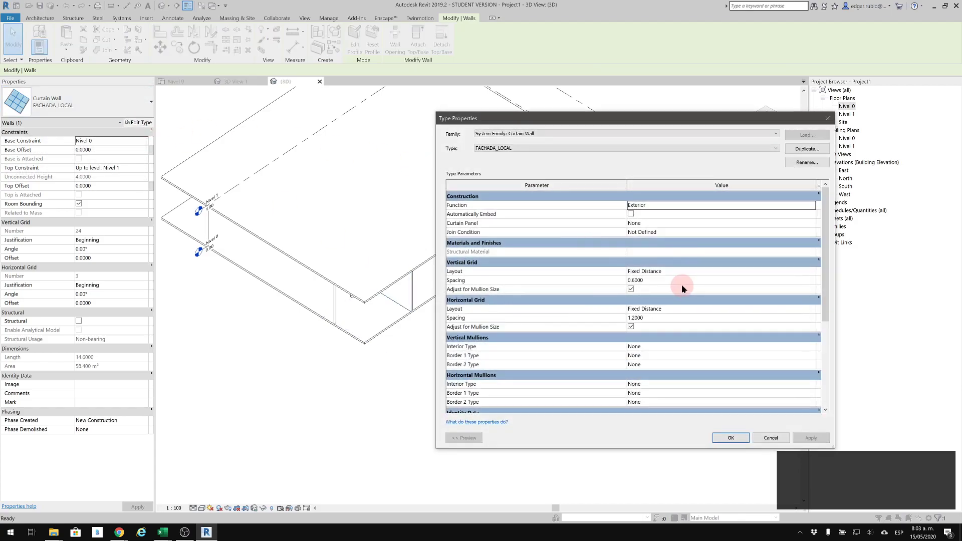
left_click(683, 281)
type("1.2")
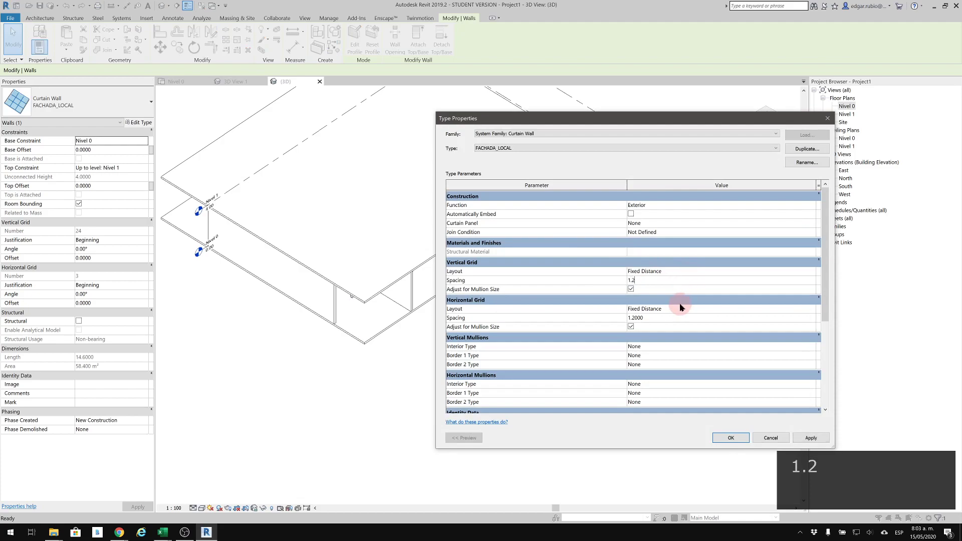
type(".6")
left_click(729, 438)
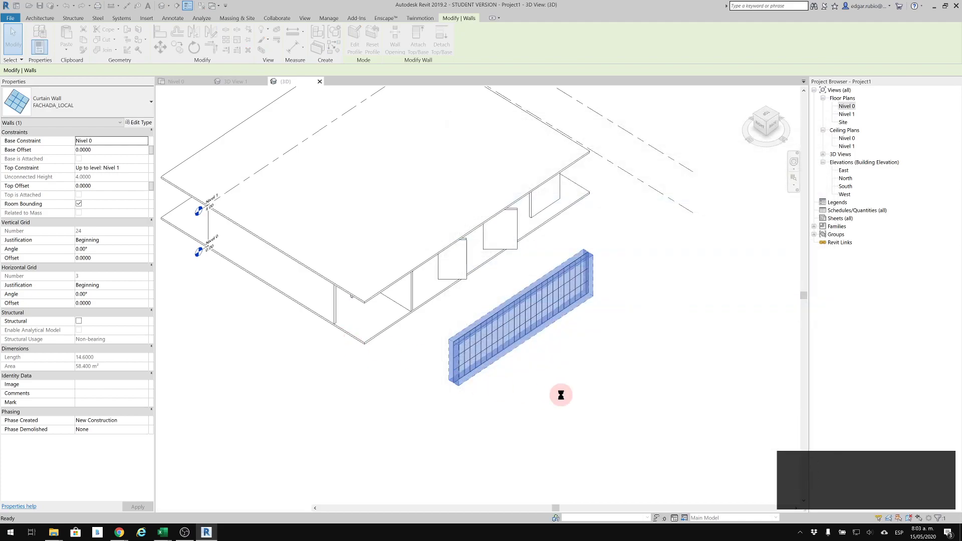
left_click(573, 362)
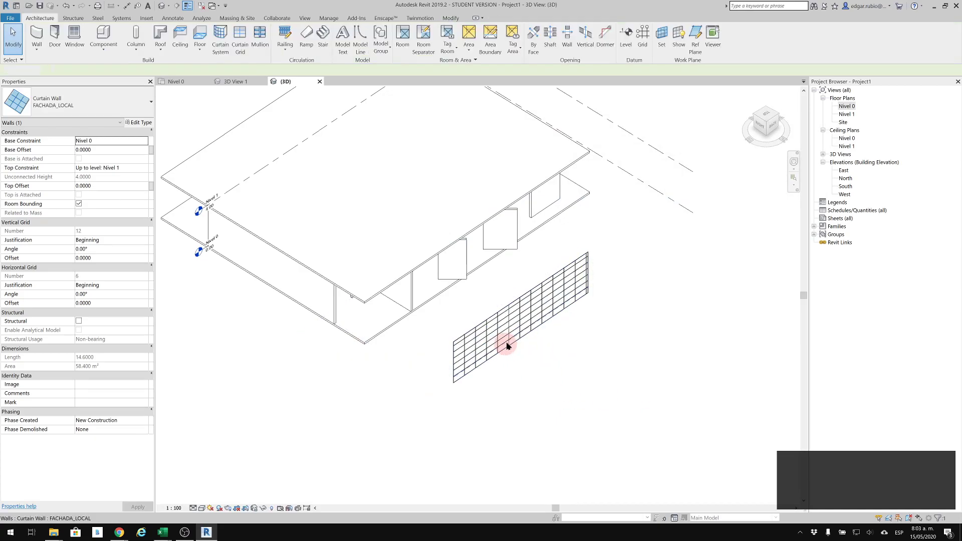
Step: Set the 3D view's visual style to Shaded for a close view of the curtain wall
scroll(498, 364, "up", 5)
left_click(199, 504)
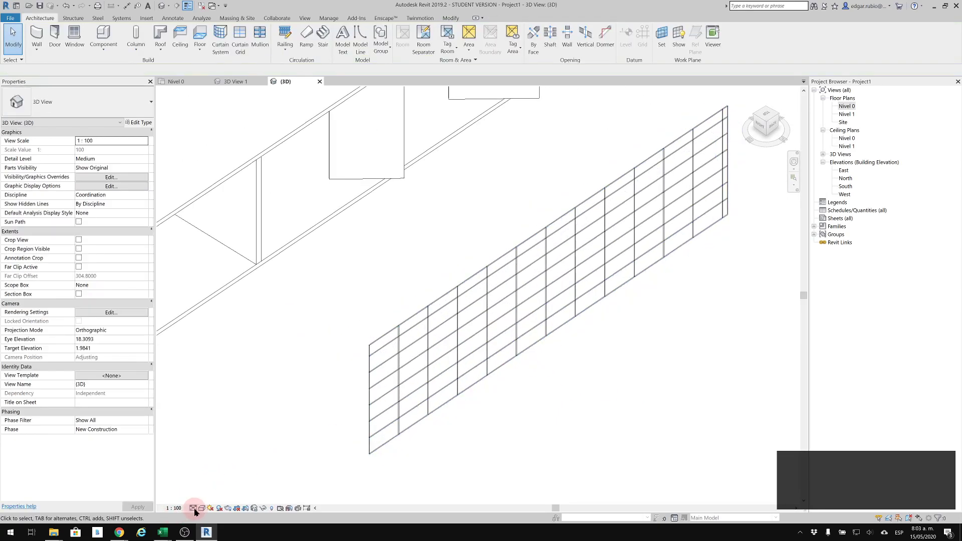
left_click(202, 508)
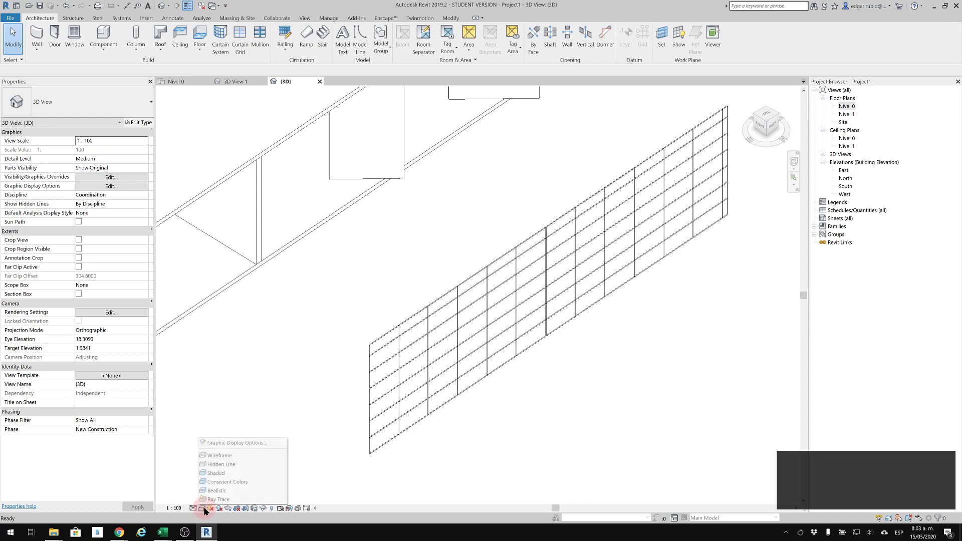
left_click(211, 473)
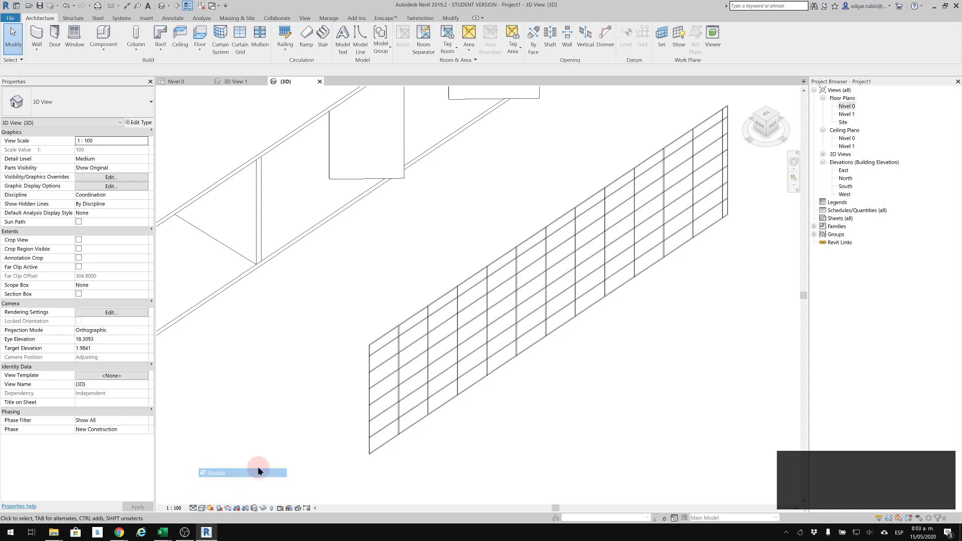
scroll(396, 339, "up", 3)
middle_click_drag(674, 304, 561, 283)
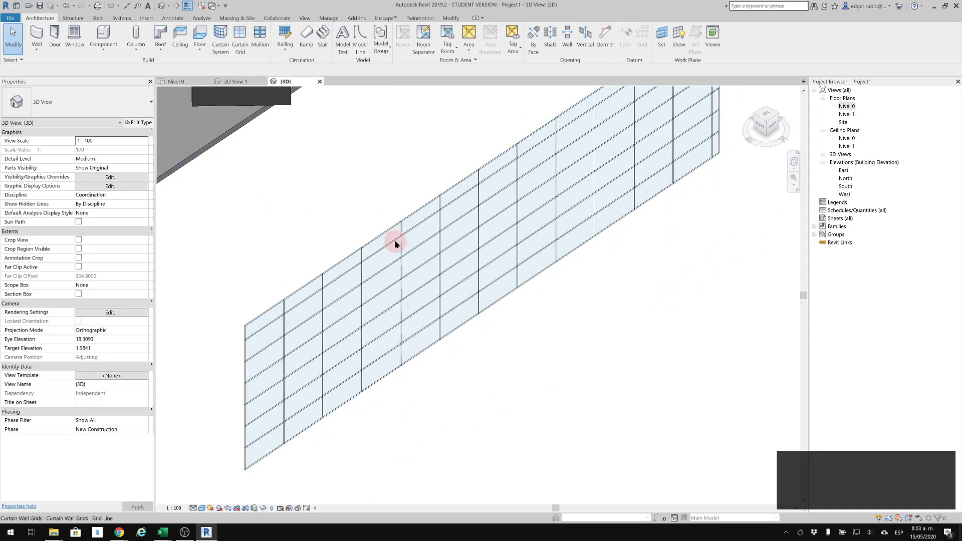
Step: Examine the curtain wall's grid and the type properties of the Glazed system panel at its upper end corner
scroll(379, 228, "up", 4)
scroll(452, 252, "up", 4)
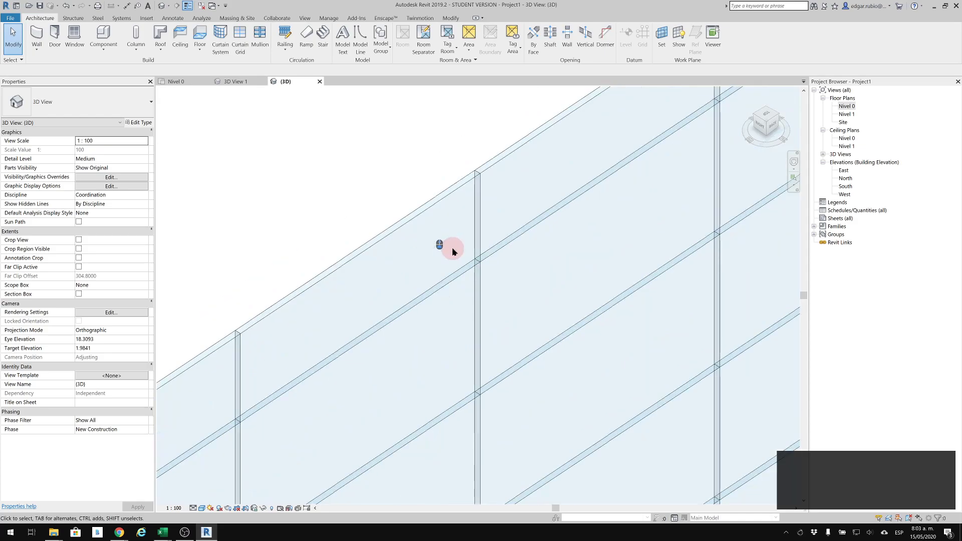
scroll(519, 227, "down", 5)
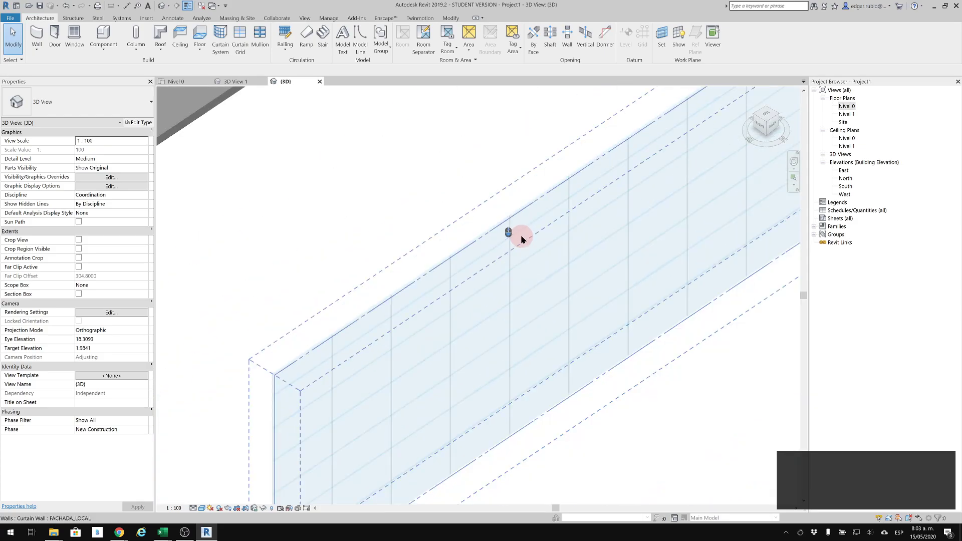
middle_click_drag(461, 289, 477, 203)
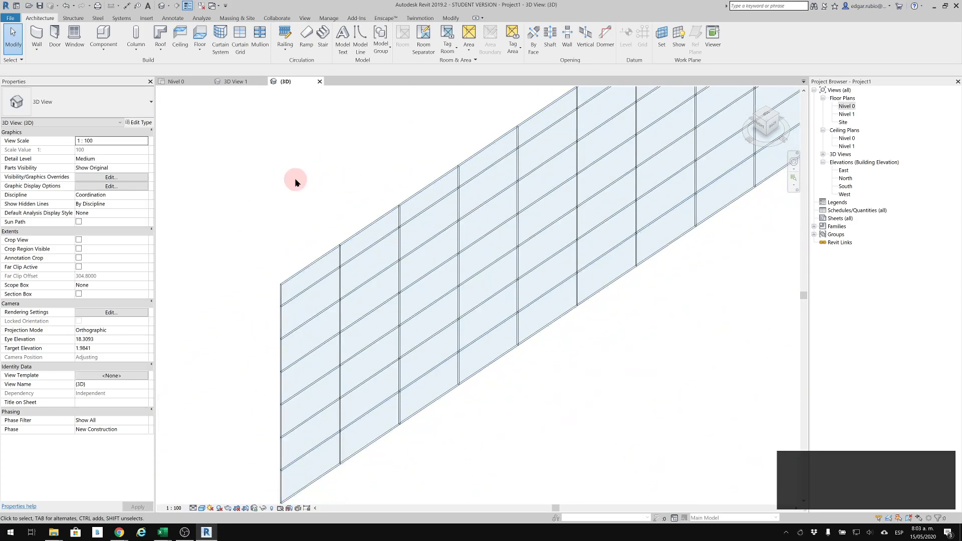
middle_click_drag(282, 209, 279, 196)
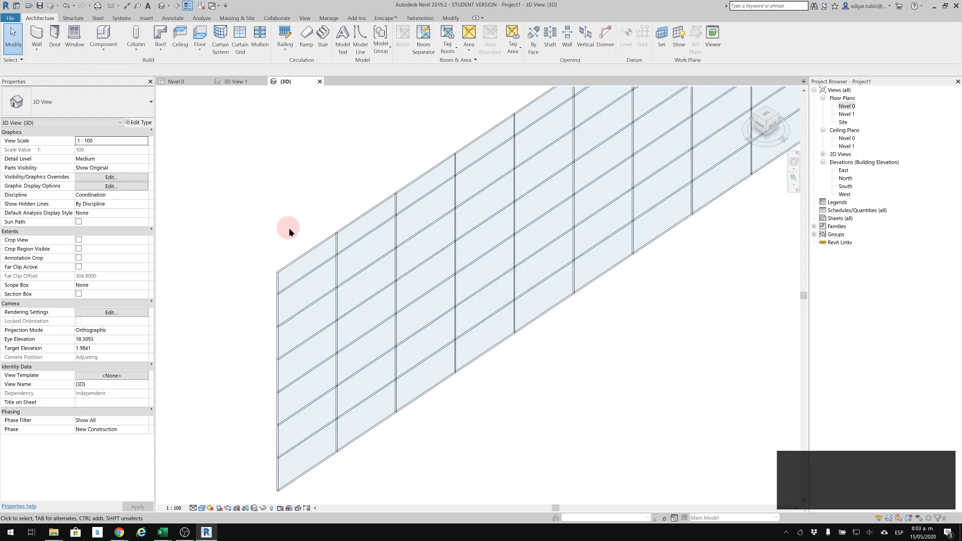
left_click(318, 244)
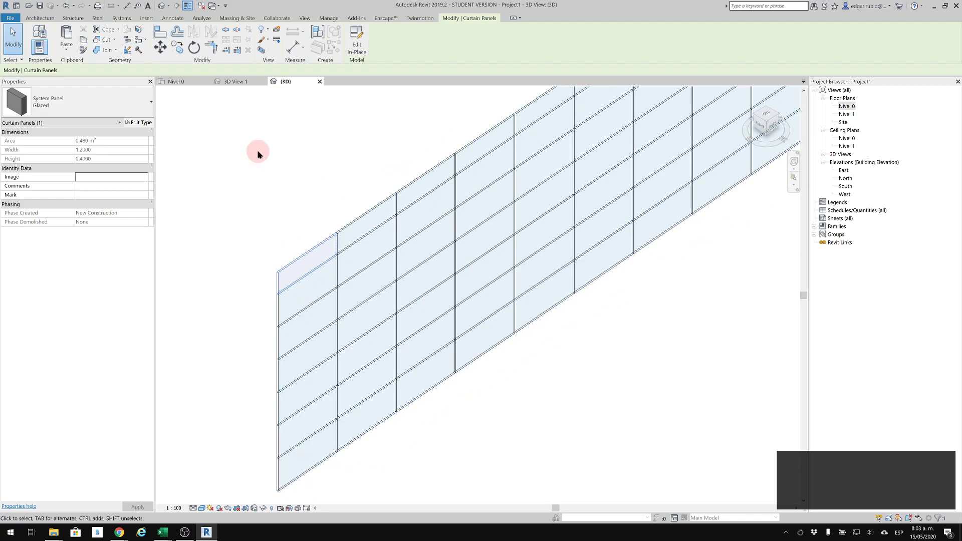
left_click(283, 262)
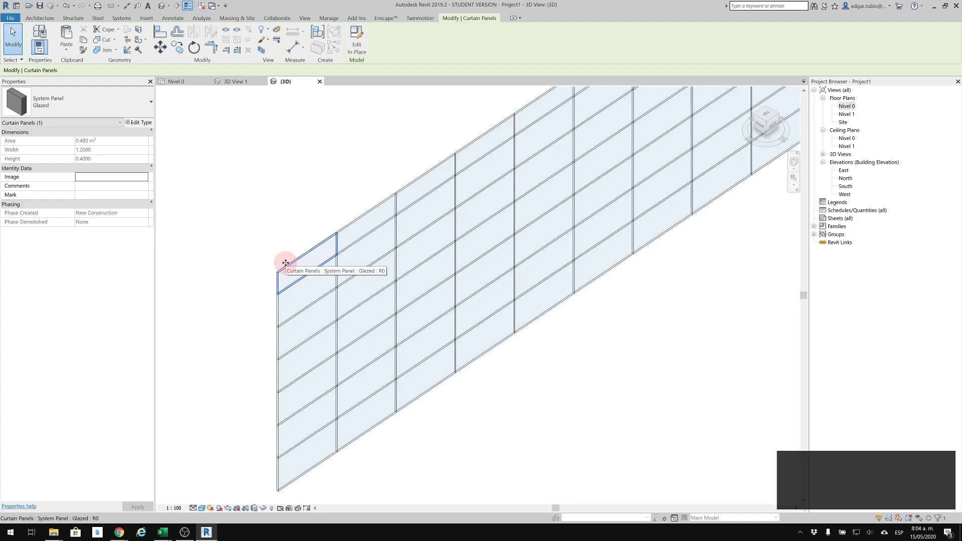
left_click(358, 38)
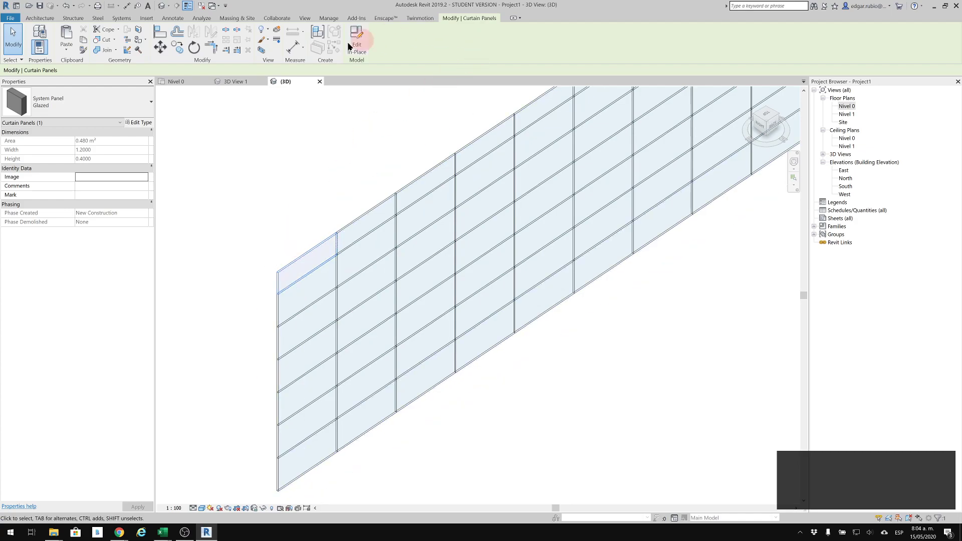
left_click(134, 124)
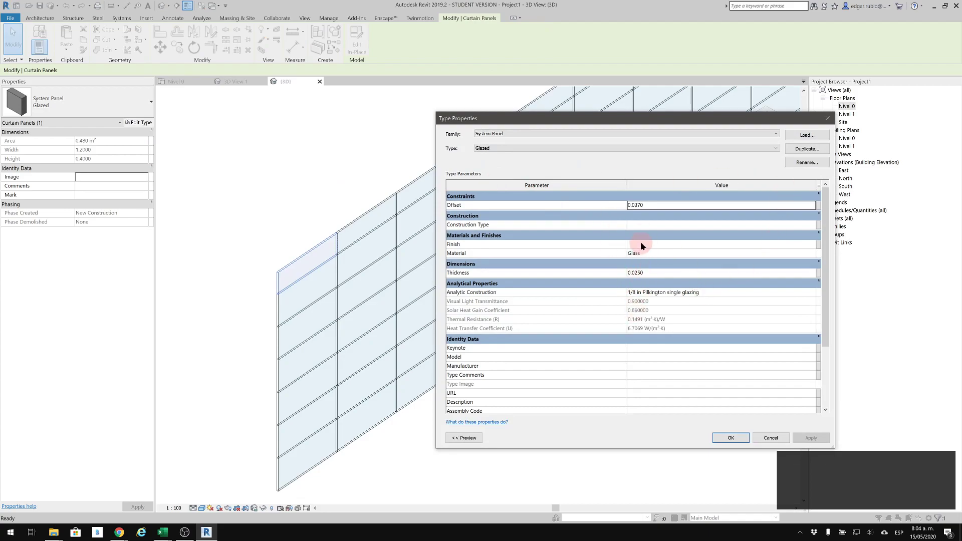
left_click(731, 438)
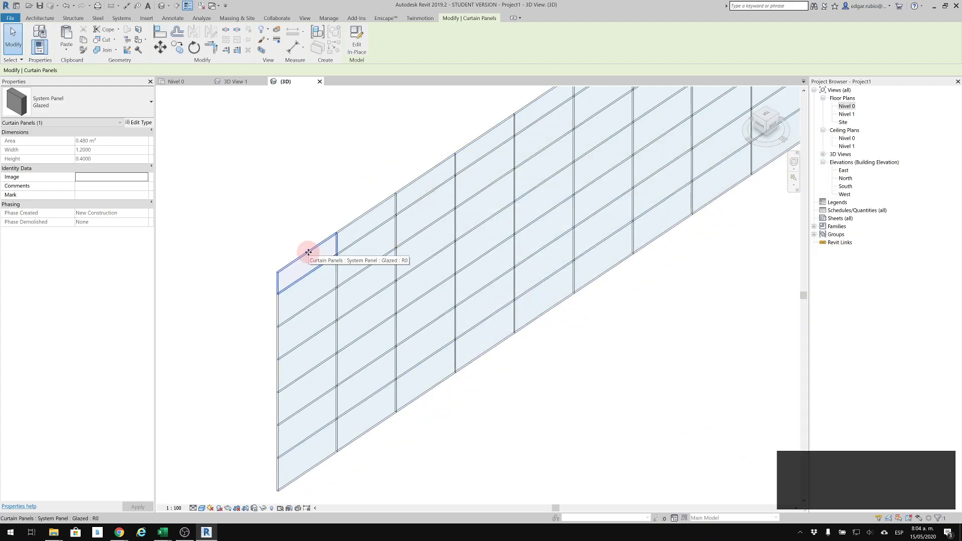
Step: Reselect the upper end corner glazed panel, check its Edit In-Place option, and clear the selection
key("Escape")
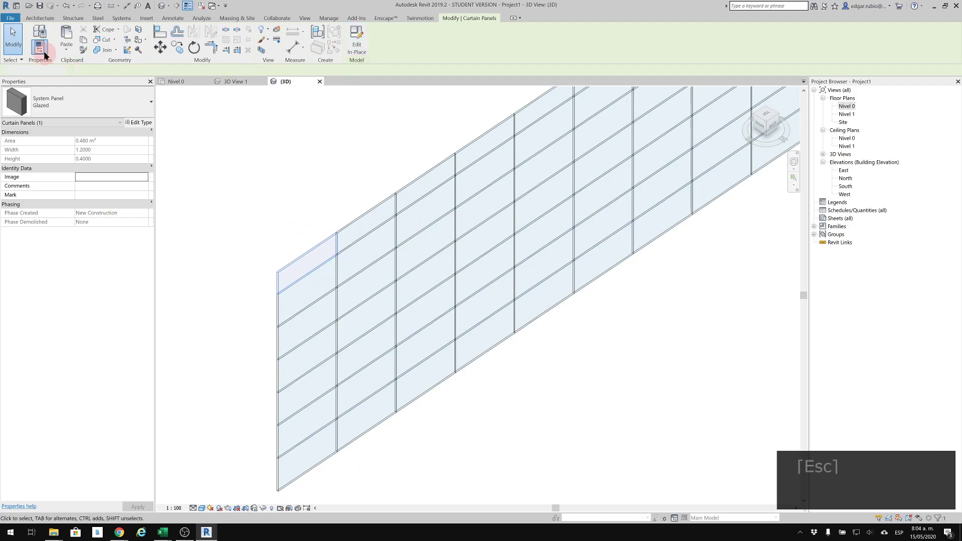
key("Tab")
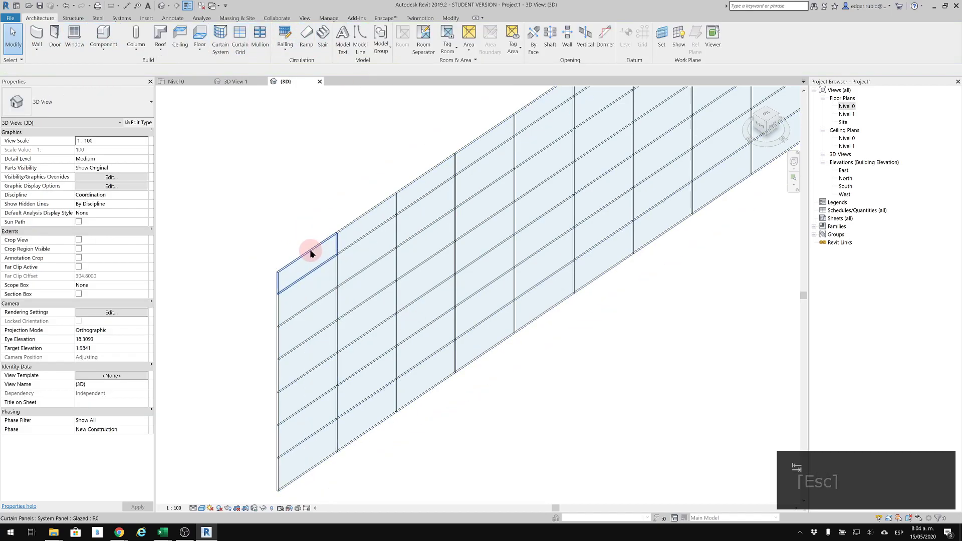
left_click(310, 253)
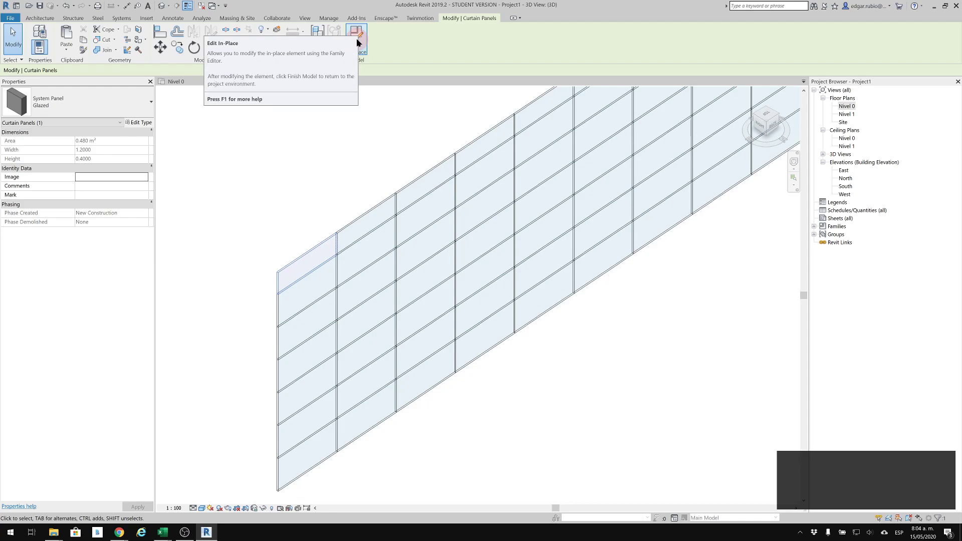
left_click(341, 172)
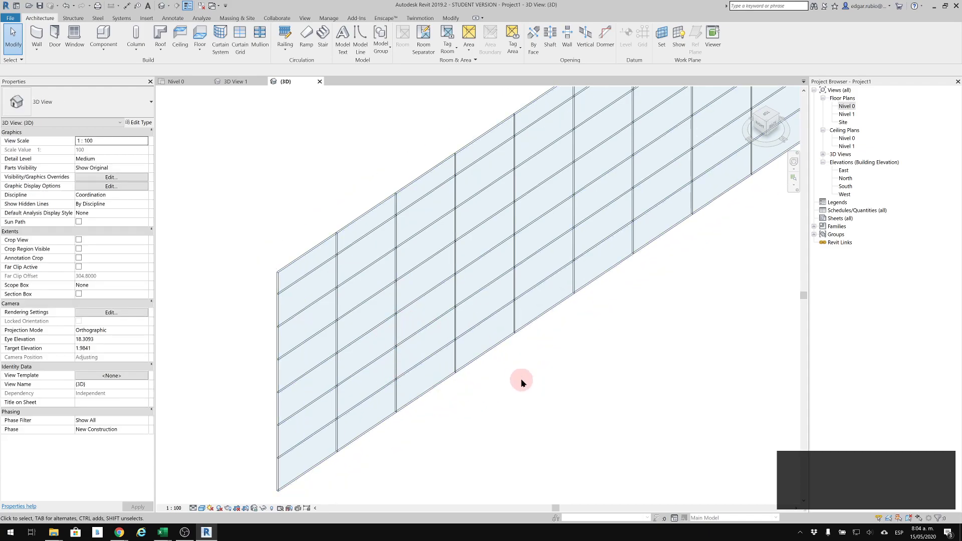
Step: Start a new family and show the available family templates as a list
left_click(11, 19)
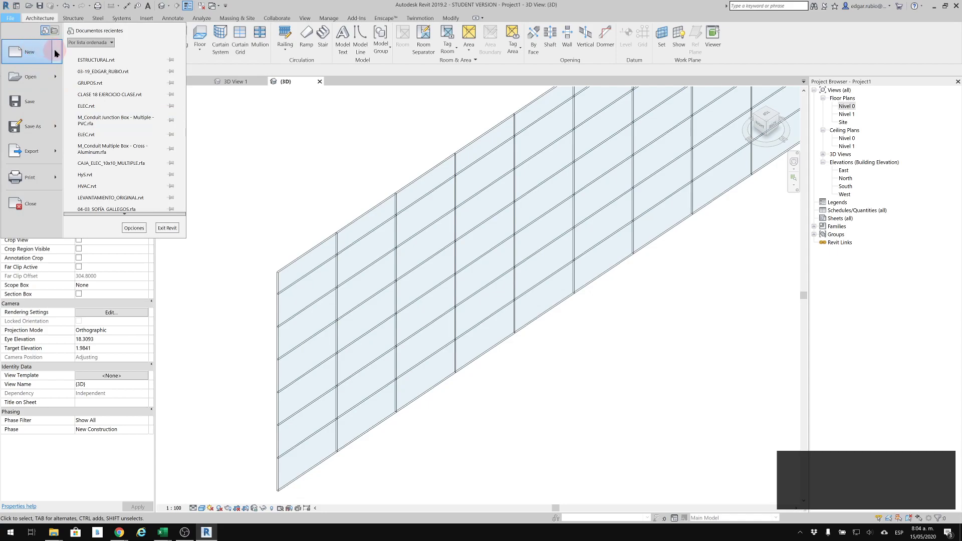
mouse_move(54, 51)
left_click(94, 72)
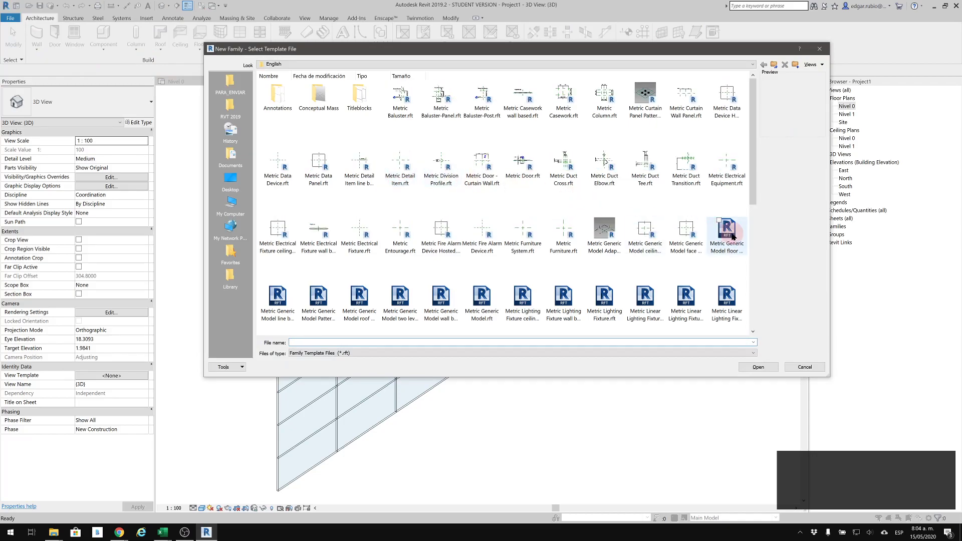
left_click(806, 69)
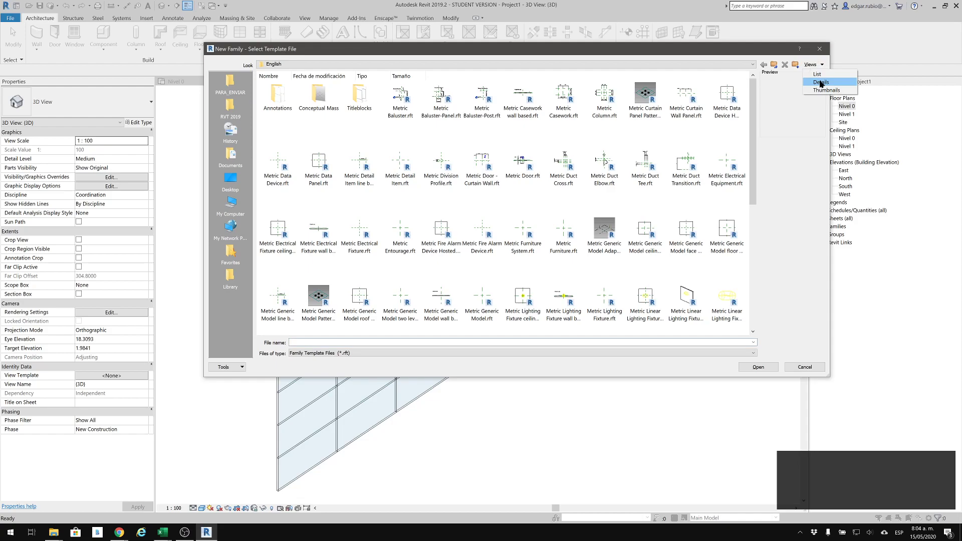
left_click(817, 74)
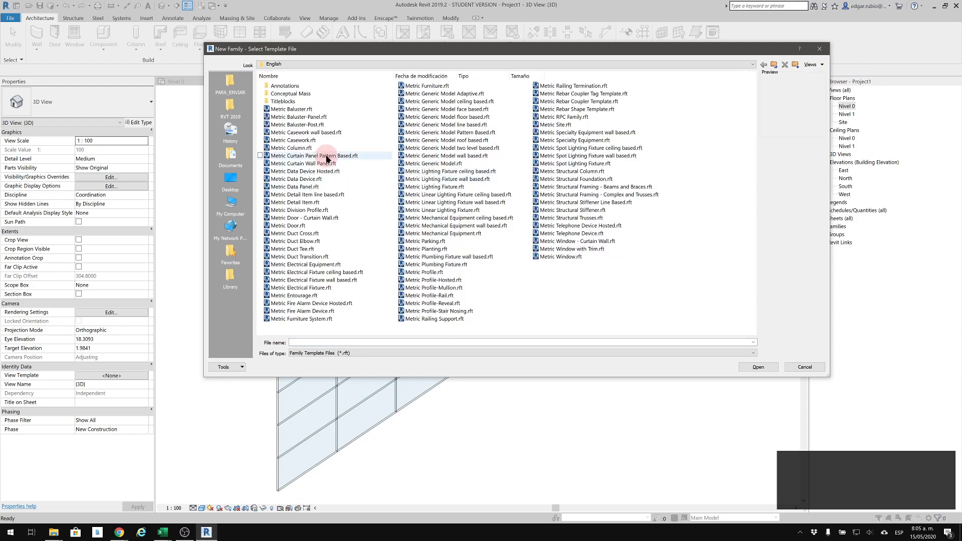
Step: Compare the curtain panel templates and create the family from Metric Curtain Wall Panel.rft
left_click(325, 157)
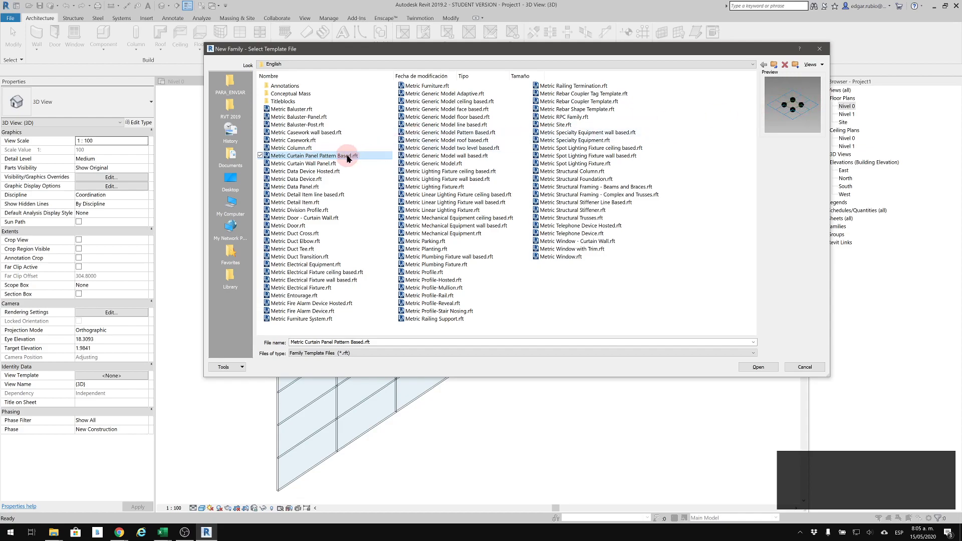
left_click(330, 164)
left_click(331, 157)
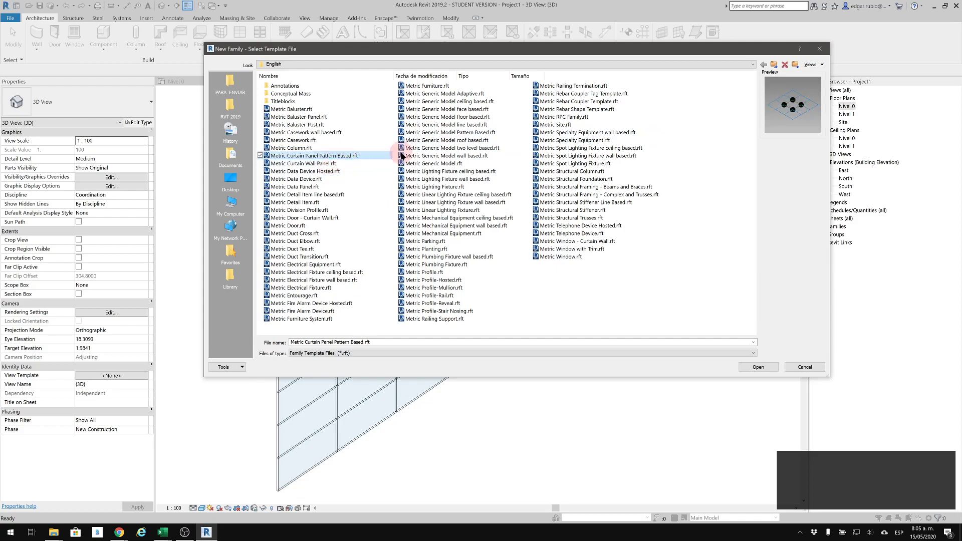
left_click(288, 165)
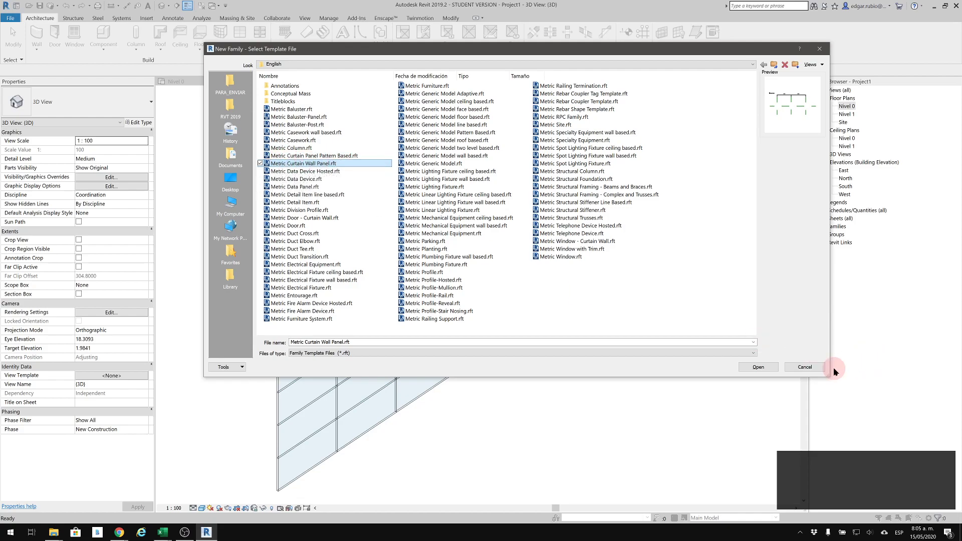
left_click(758, 367)
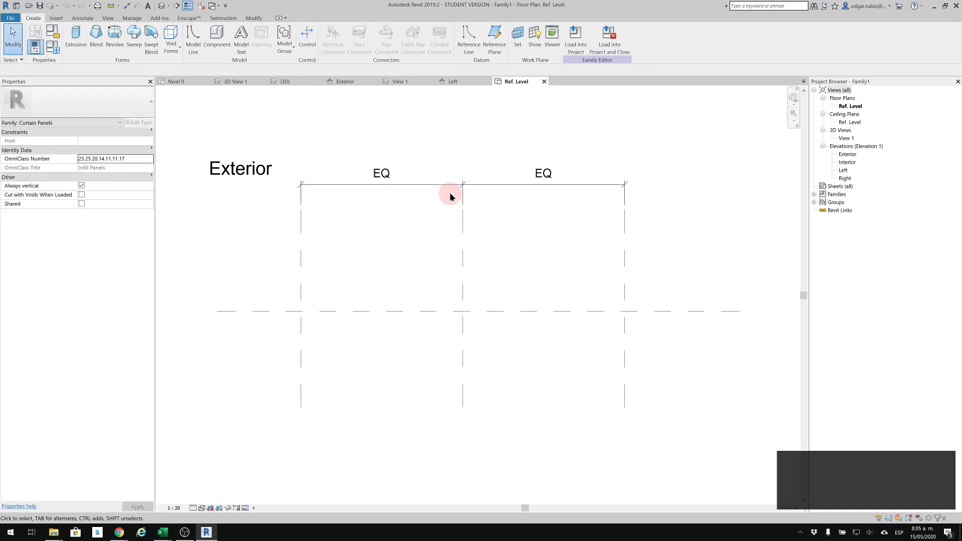
Step: Inspect the panel family's centre reference planes in the Ref. Level plan, check the Left elevation, and return to the plan
scroll(450, 197, "down", 3)
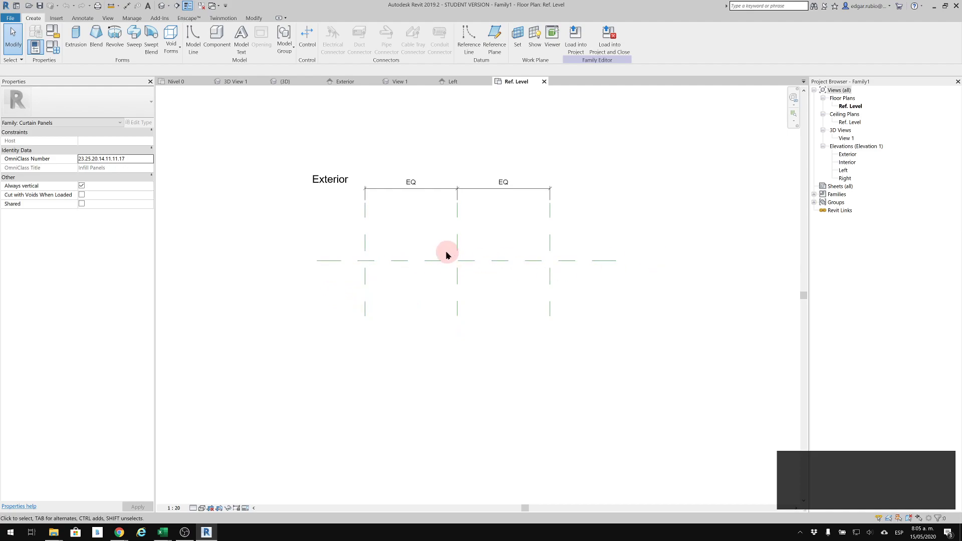
left_click(490, 259)
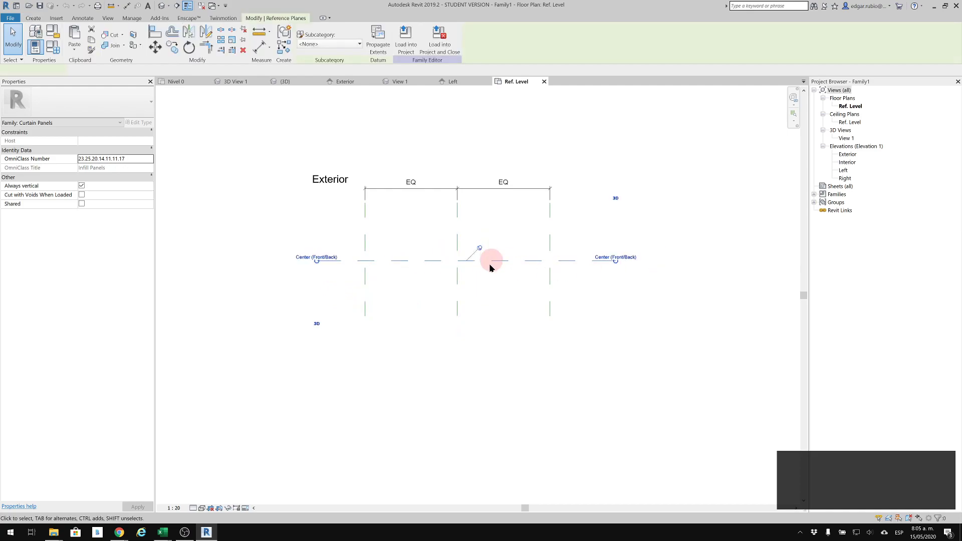
left_click(458, 234)
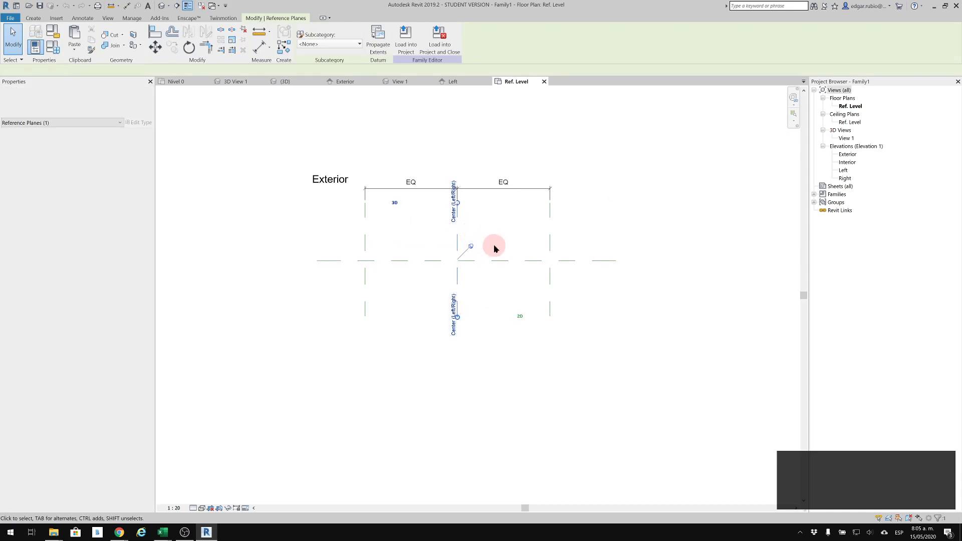
left_click(522, 341)
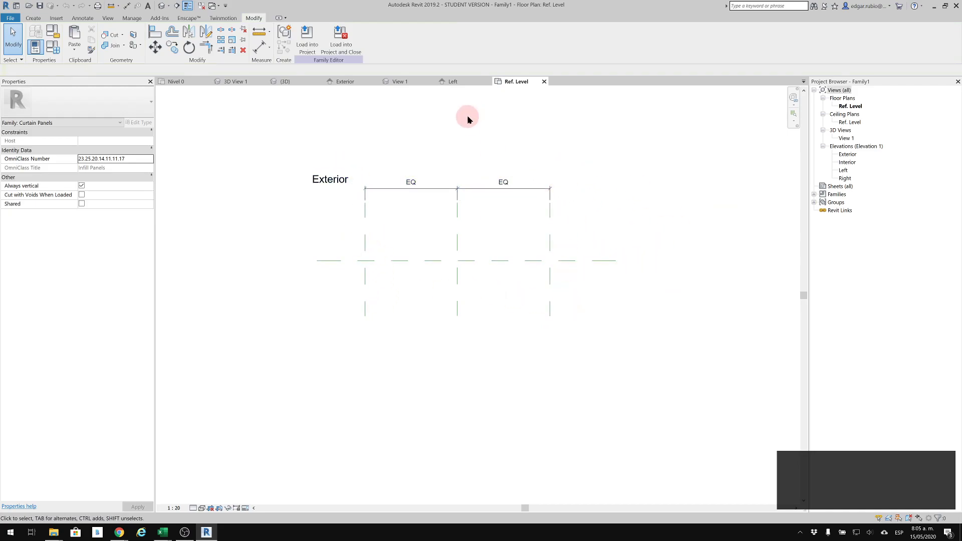
left_click(465, 83)
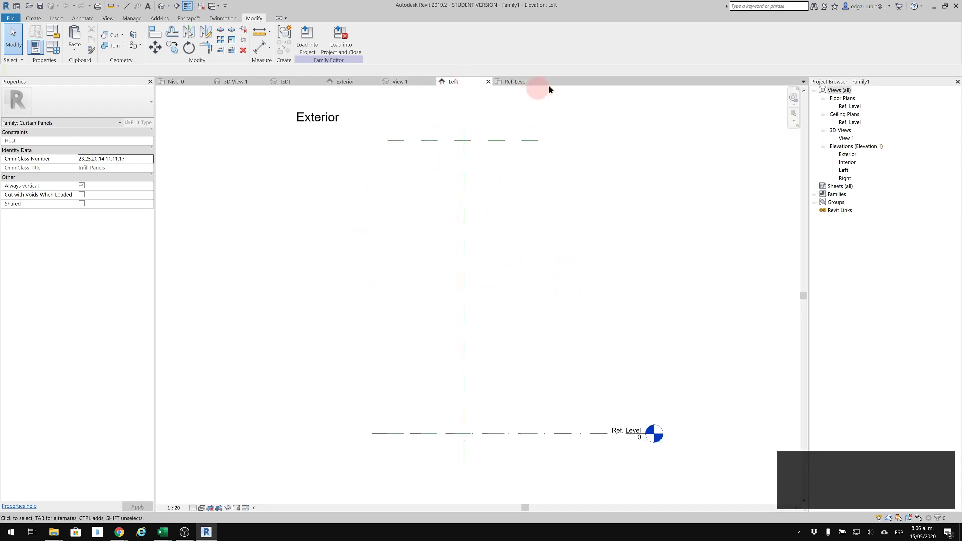
left_click(531, 82)
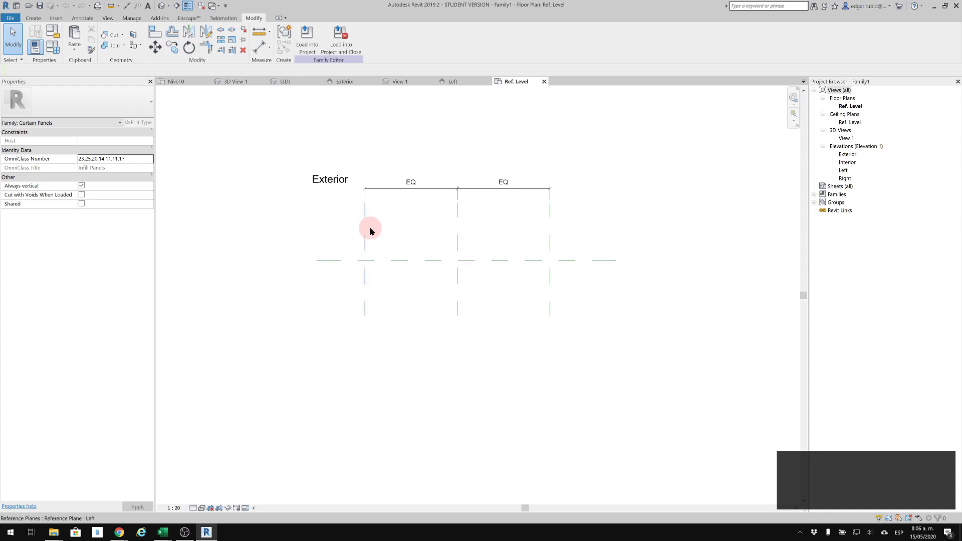
Step: Examine the Top reference plane in the Left elevation and return to the Ref. Level plan
left_click(458, 83)
left_click_drag(437, 125, 386, 195)
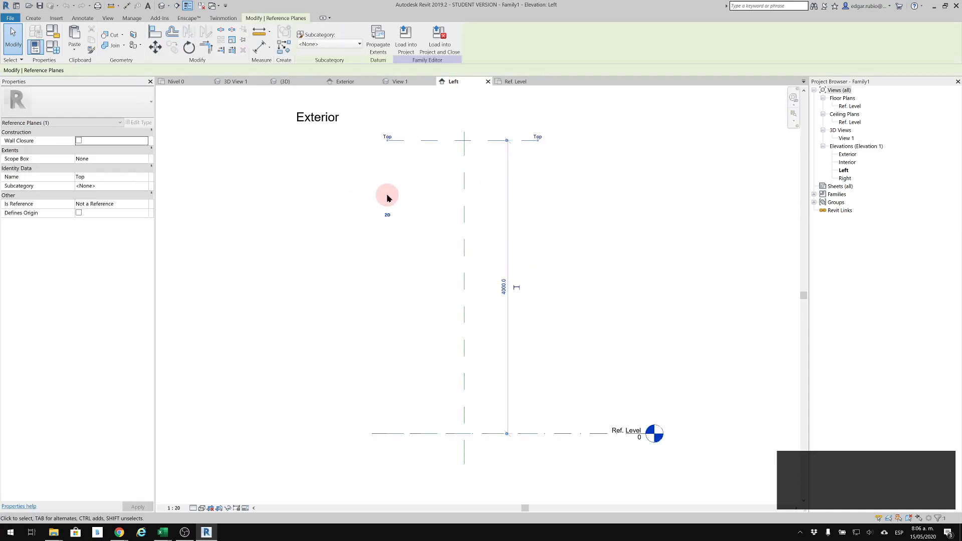
left_click(569, 197)
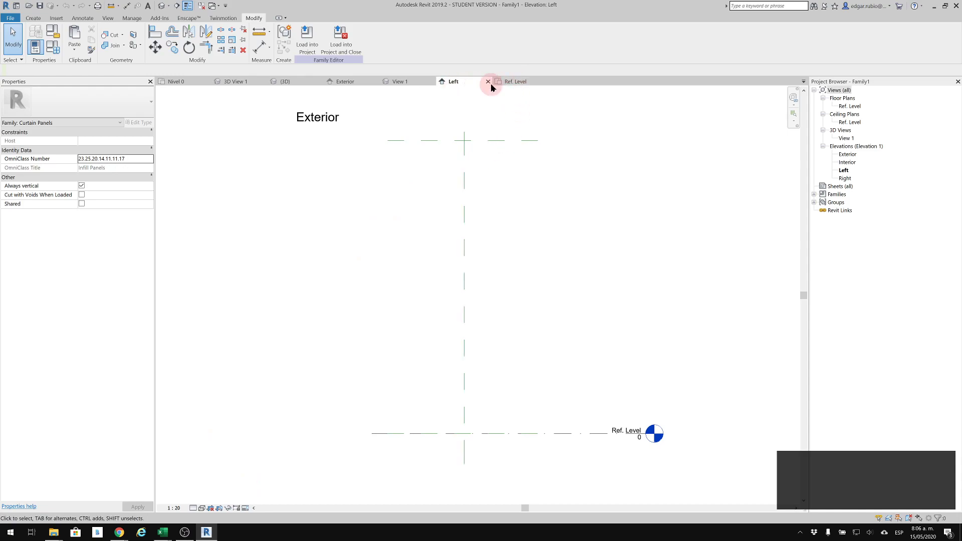
left_click(509, 83)
scroll(561, 257, "up", 2)
scroll(561, 259, "up", 1)
middle_click_drag(478, 285, 534, 348)
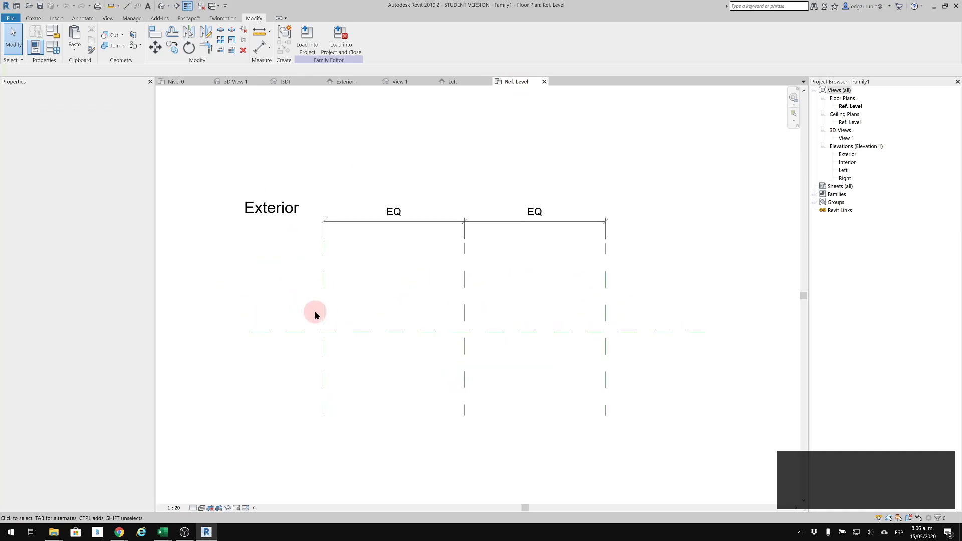
scroll(315, 316, "up", 1)
middle_click_drag(309, 292, 289, 292)
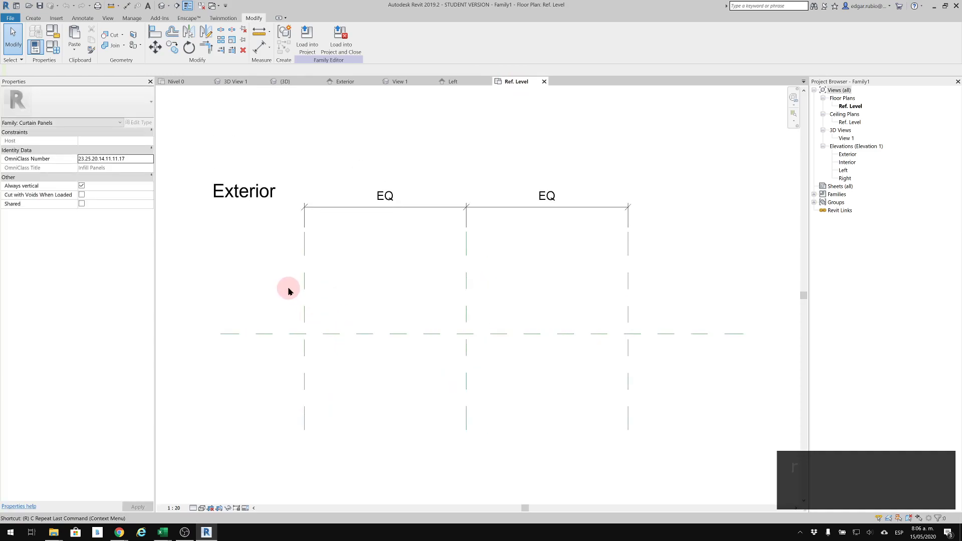
Step: Capture a screen region of the Ref. Level plan containing the Exterior label, EQ dimensions and reference planes
key("p")
key("Escape")
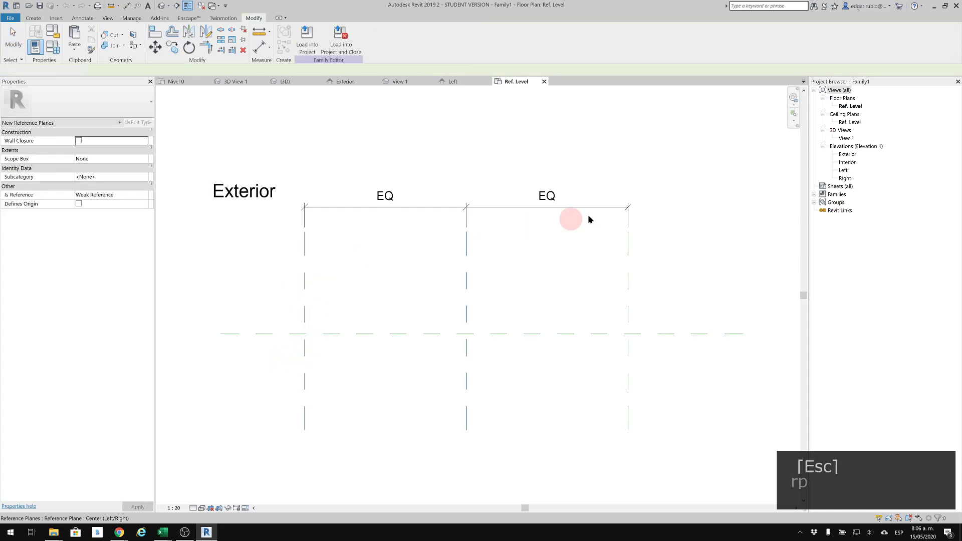
middle_click_drag(637, 242, 638, 236)
key("ctrl+F1")
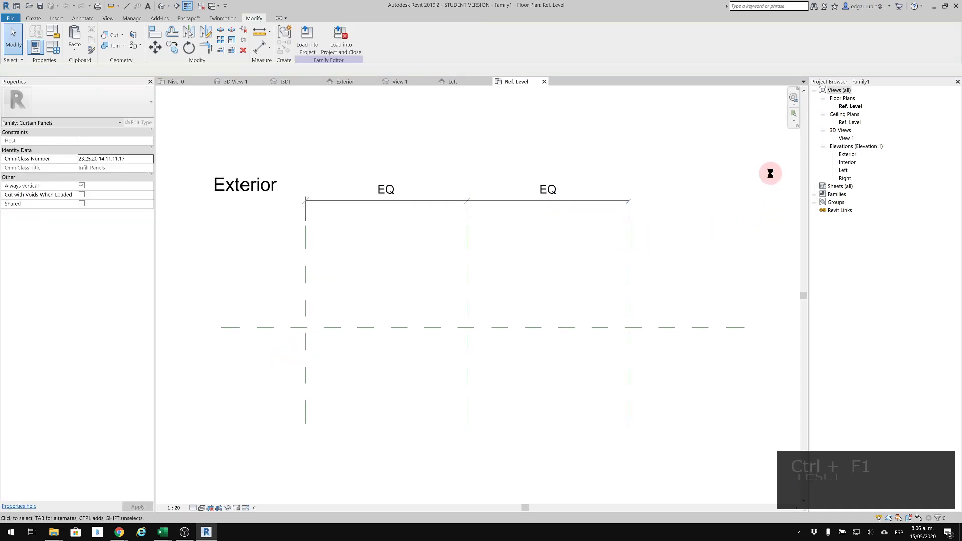
left_click_drag(735, 126, 169, 457)
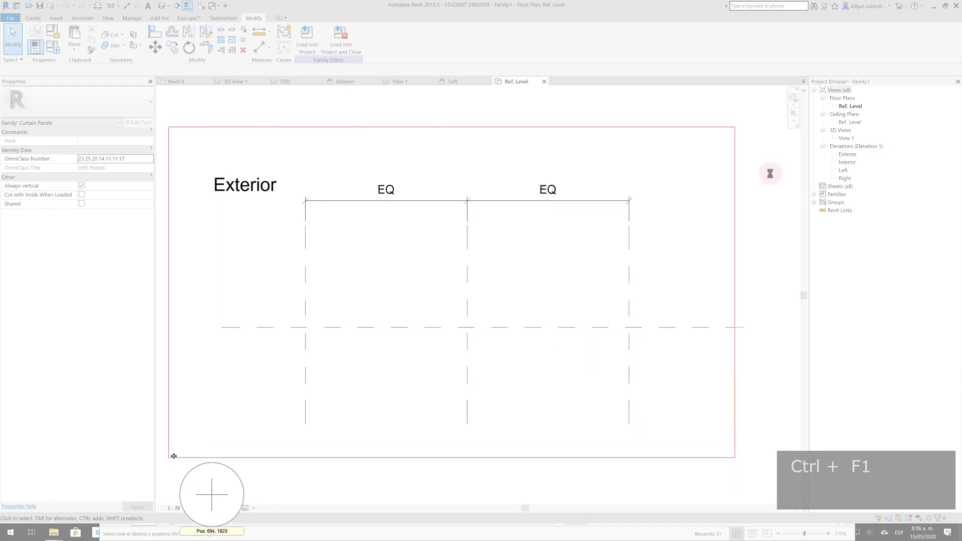
key("Return")
Step: Open Paint and paste the captured plan image onto the blank canvas
key("super")
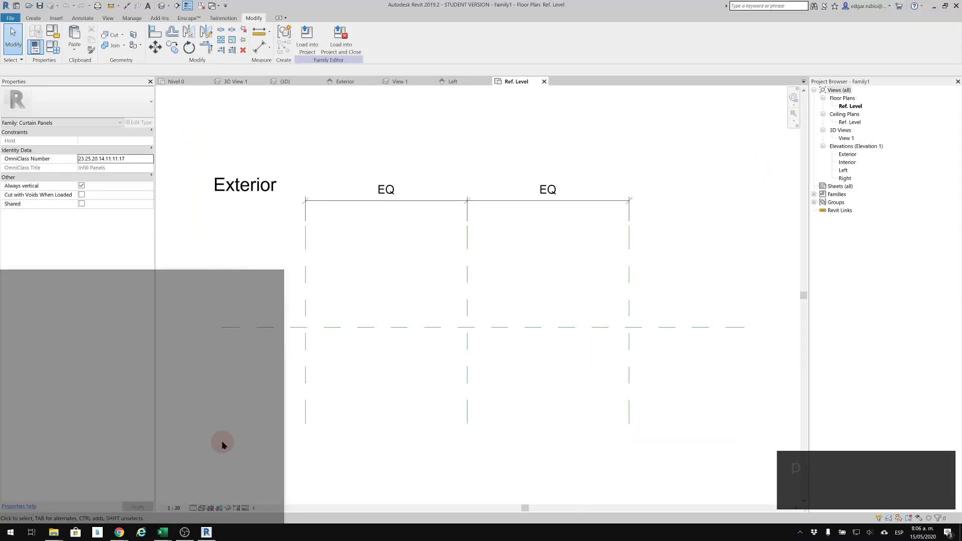
type("paint")
key("Return")
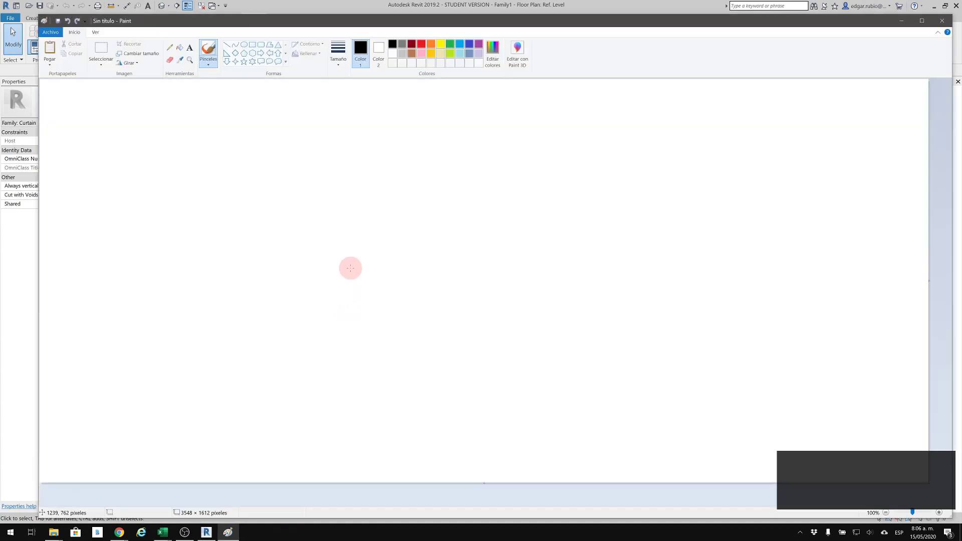
key("ctrl+v")
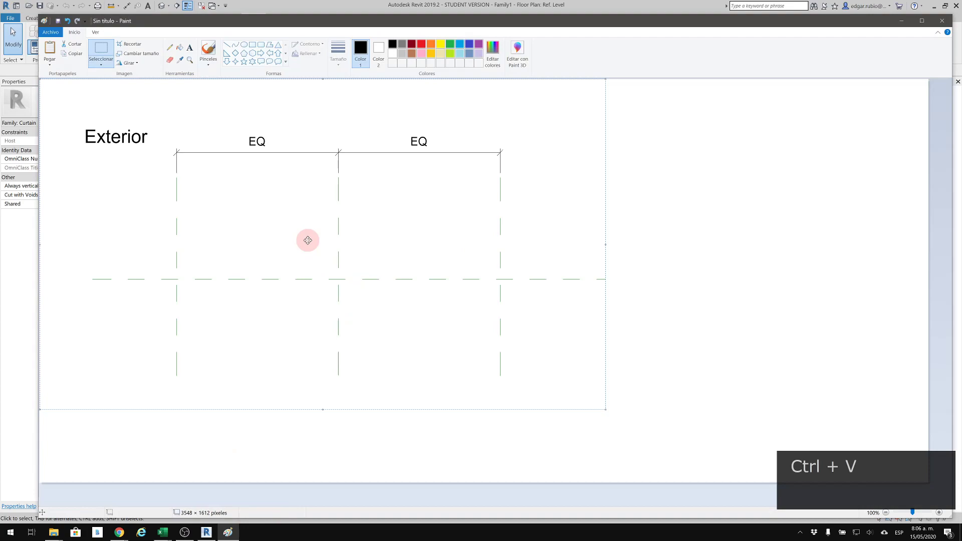
Step: Draw two thick green rectangles, about 1292 × 59 px, above and below the horizontal reference line between the outer planes
left_click(252, 44)
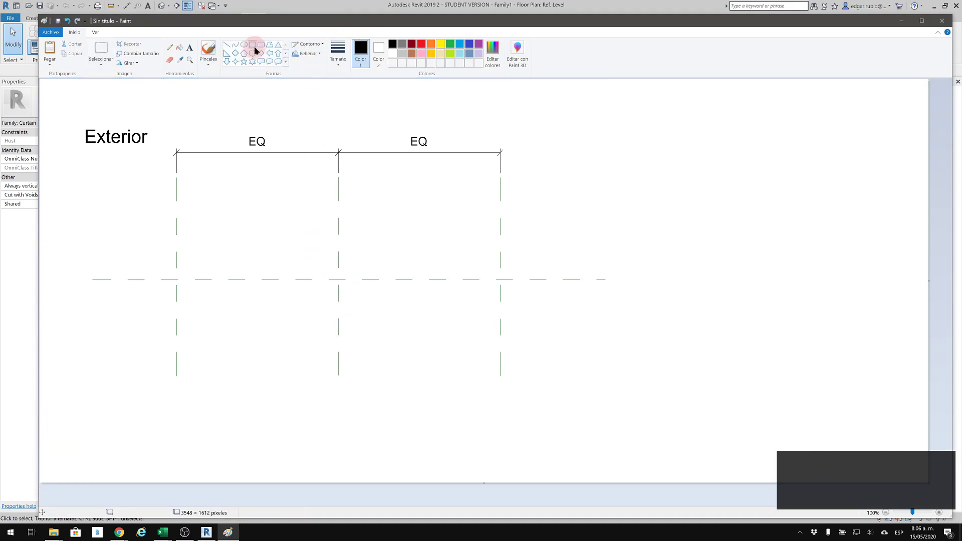
left_click(337, 55)
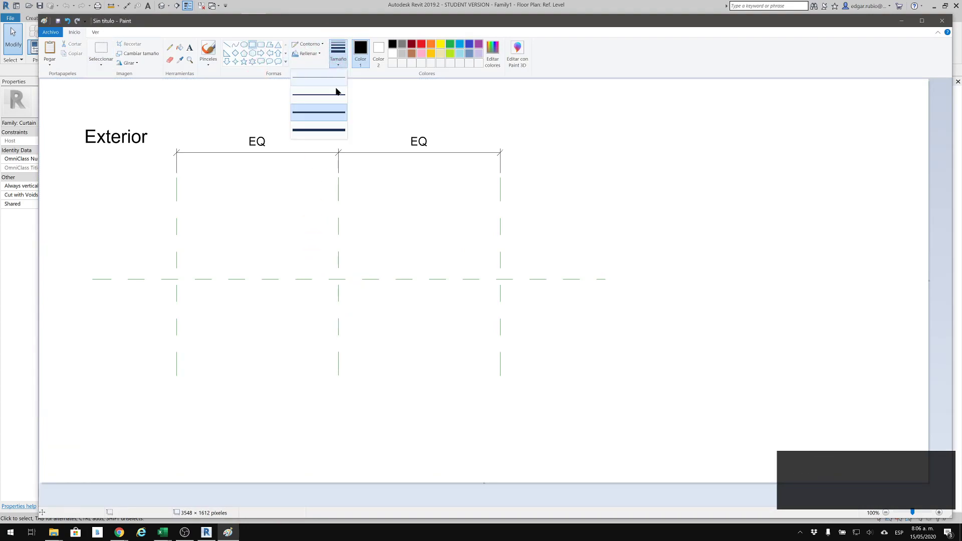
left_click(326, 120)
left_click(450, 45)
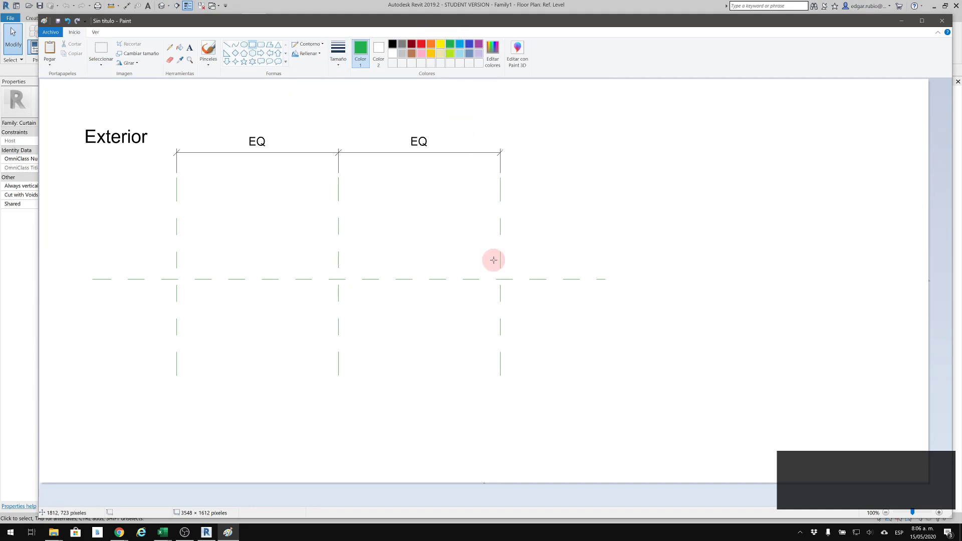
left_click_drag(499, 264, 176, 251)
left_click_drag(176, 297, 500, 313)
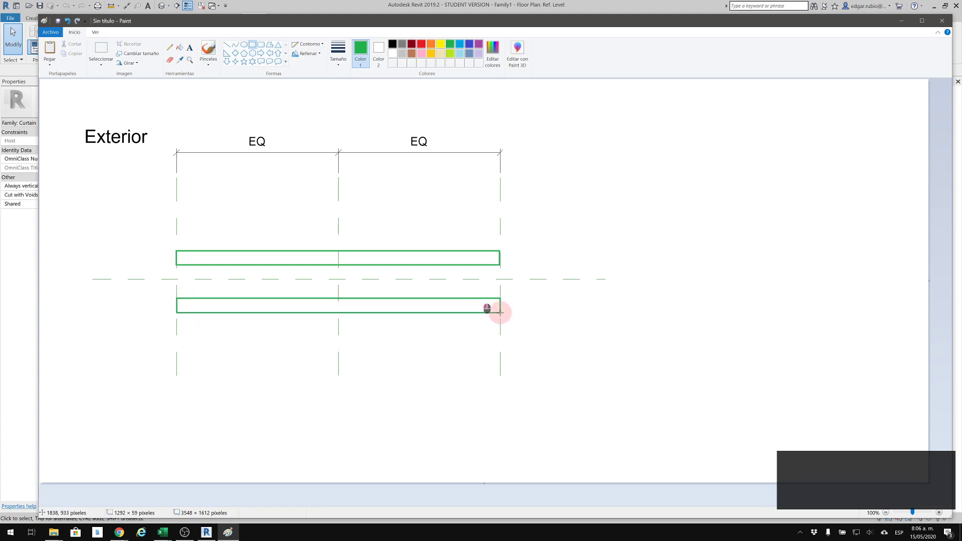
Step: Draw two thinner red horizontal lines about 1720 px long along the lower green rectangle's top and bottom edges
left_click(227, 44)
left_click(338, 54)
left_click(331, 95)
left_click(420, 44)
left_click_drag(127, 297, 556, 298)
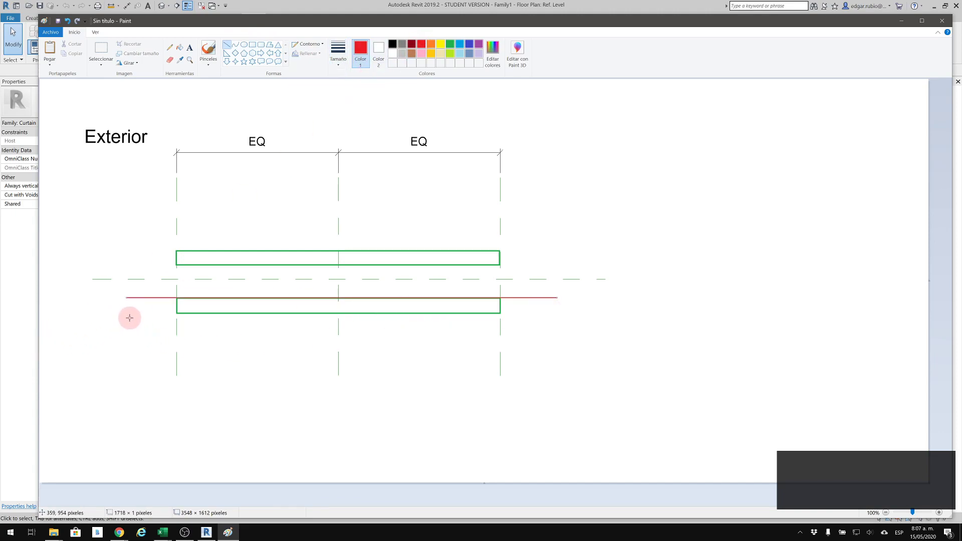
mouse_move(124, 316)
left_mouse_down("shift")
mouse_move(580, 324)
mouse_move(552, 326)
left_mouse_up("shift")
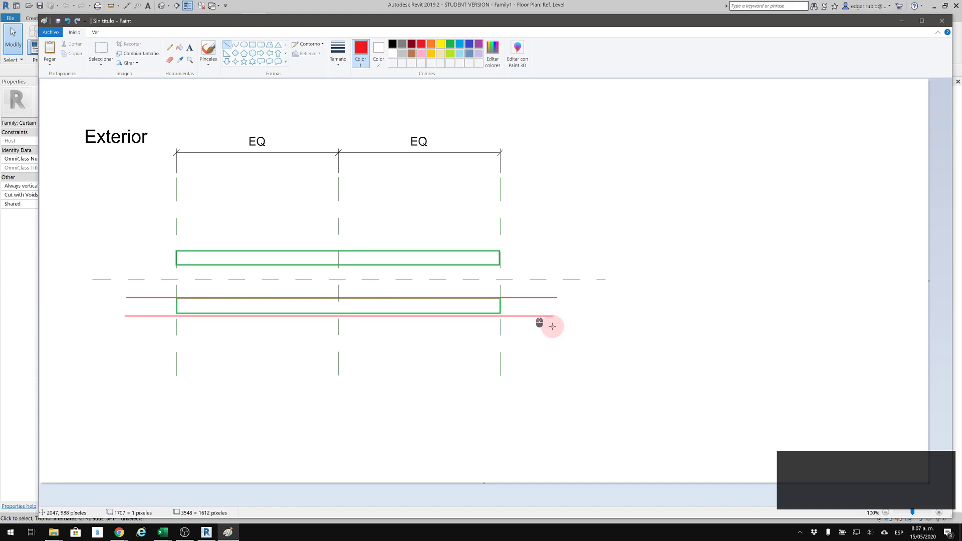
key("Up")
key("Up")
key("Up")
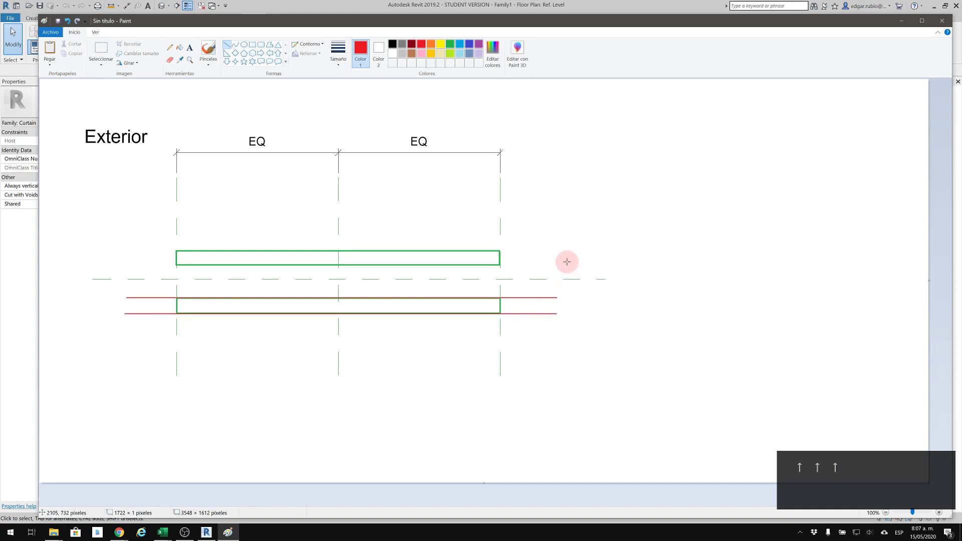
Step: Draw two red horizontal lines about 1690 px long along the upper green rectangle's bottom and top edges
left_click_drag(554, 261, 129, 268, "shift")
key("Down")
key("Down")
key("Down")
key("Down")
key("Down")
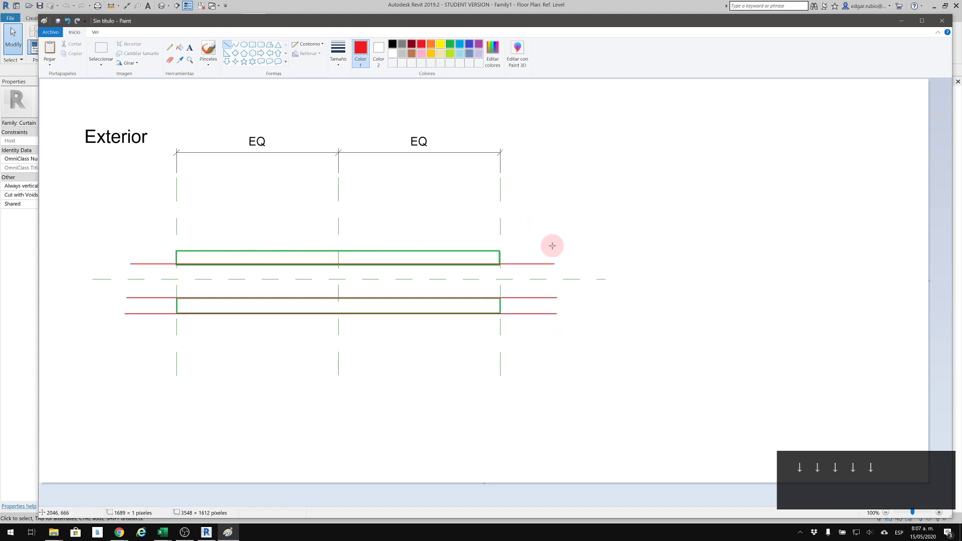
mouse_move(552, 249)
left_mouse_down("shift")
mouse_move(131, 303)
mouse_move(146, 258)
mouse_move(130, 266)
left_mouse_up("shift")
key("Down")
key("Down")
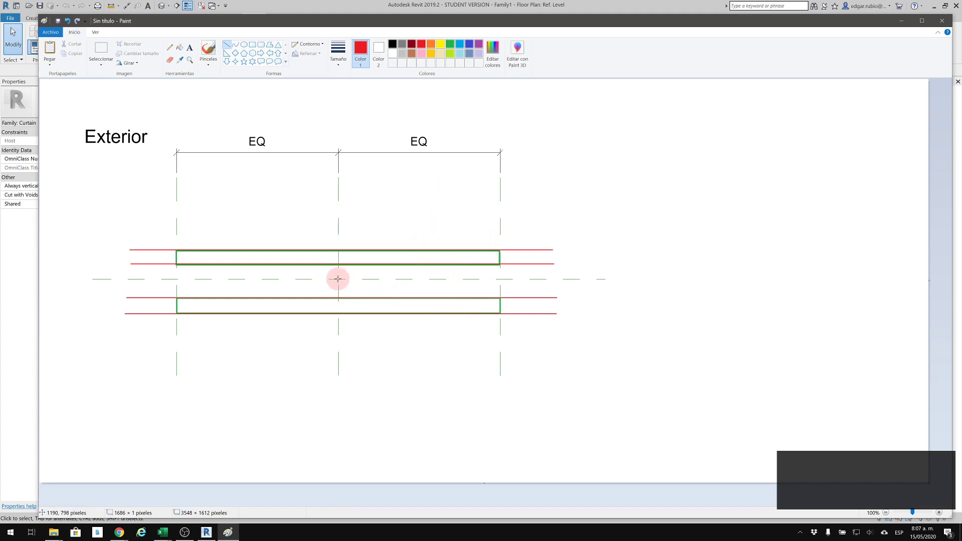
Step: Add a small red left-pointing arrow marking the intersection of the two centre reference lines
left_click(269, 53)
left_click_drag(358, 273, 341, 287)
left_click(588, 221)
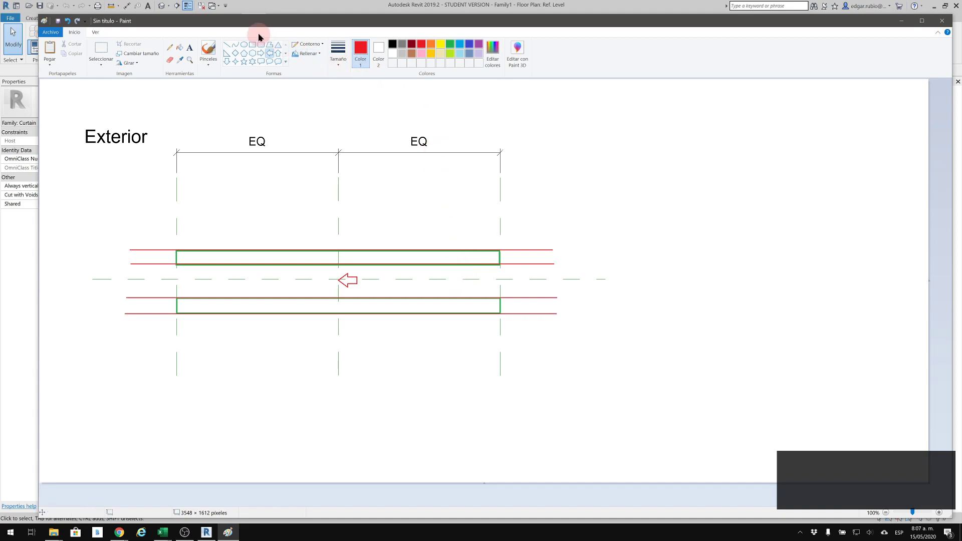
Step: Draw red vertical marks at the right ends of the lines for the gap between the rectangles and each rectangle's thickness
left_click(227, 44)
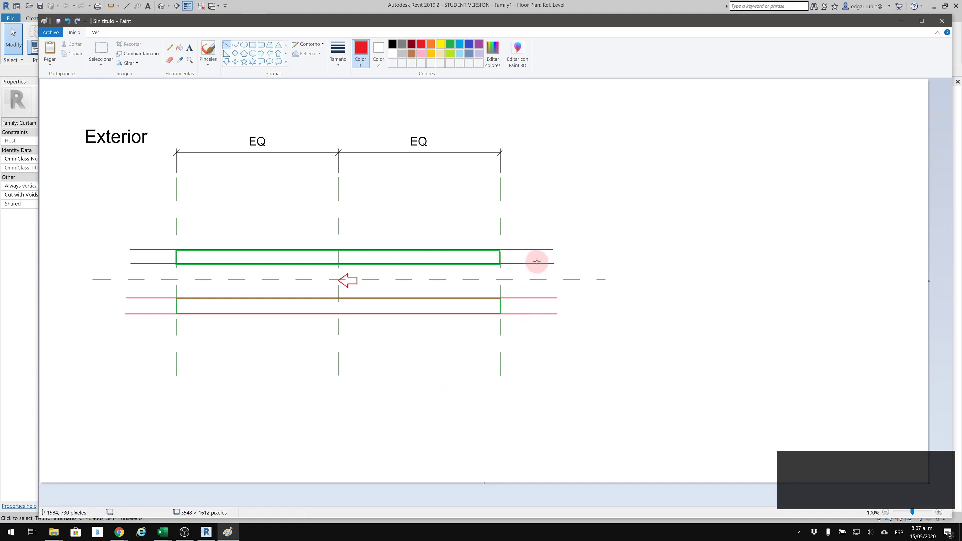
left_click_drag(536, 263, 535, 298)
left_click(600, 286)
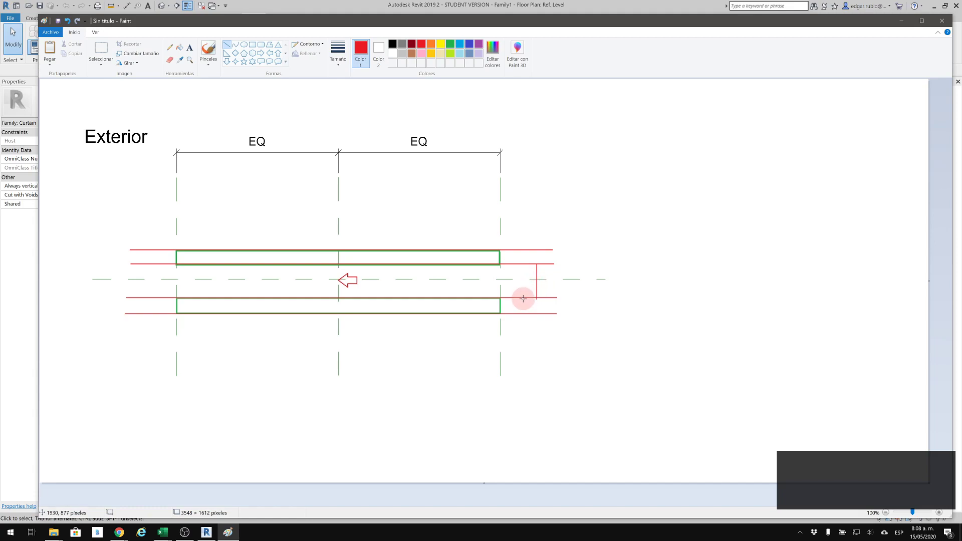
left_click_drag(523, 298, 524, 313)
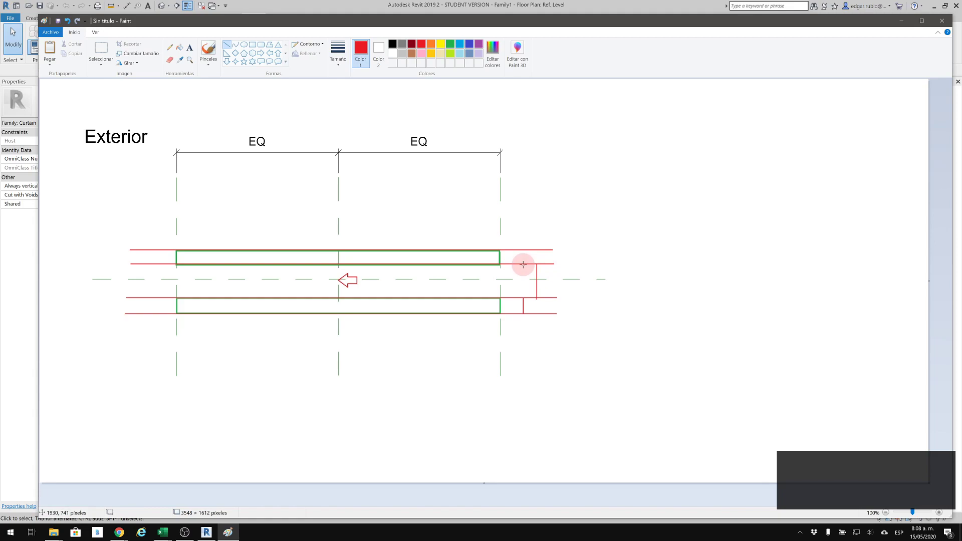
left_click_drag(523, 250, 523, 250)
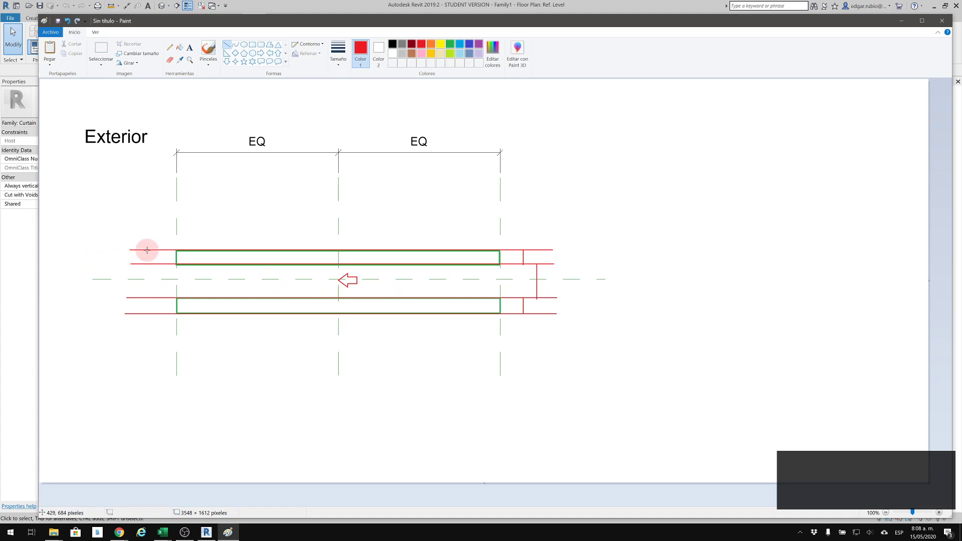
Step: Sketch a vertical line for the overall depth and a horizontal line for the panel width, undoing each one
left_click_drag(148, 248, 148, 313)
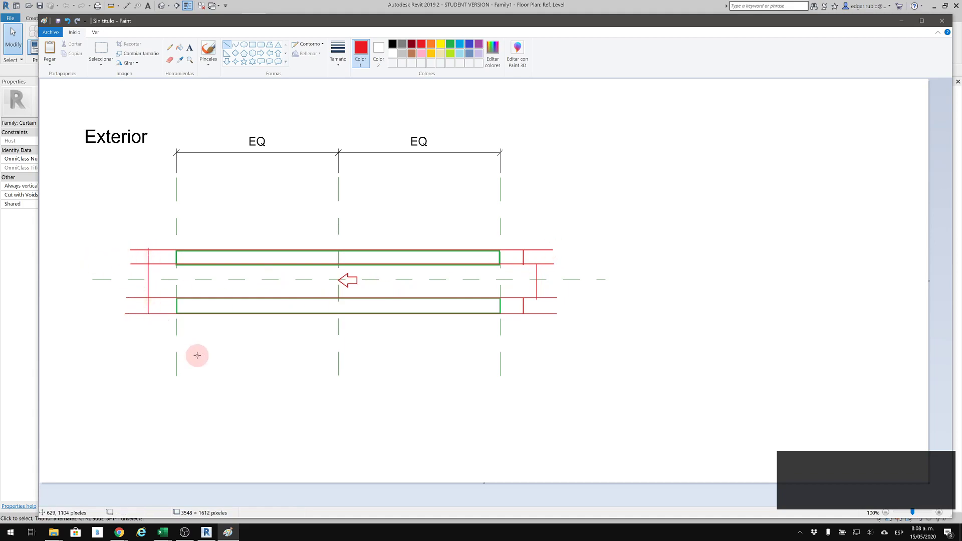
key("ctrl+z")
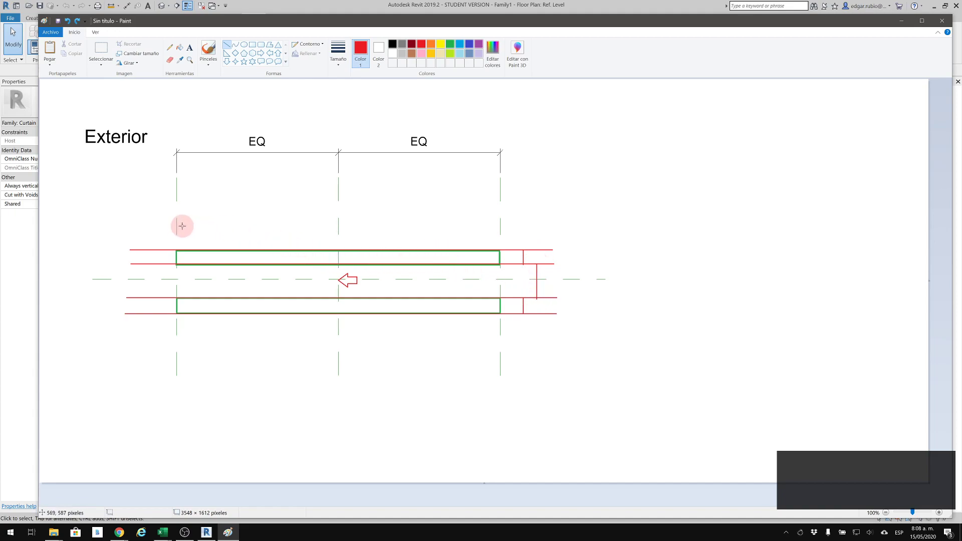
mouse_move(177, 226)
left_mouse_down()
mouse_move(517, 224)
mouse_move(497, 234)
left_mouse_up()
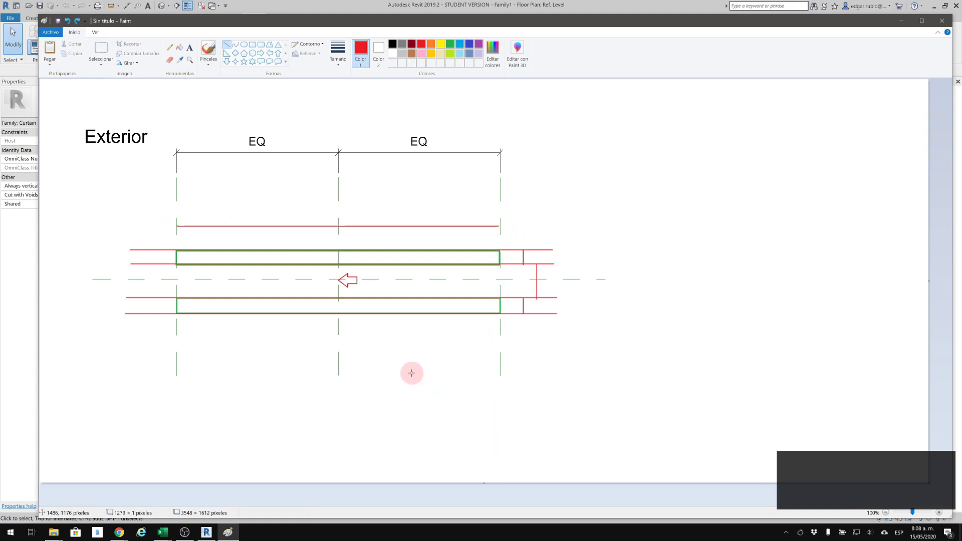
key("ctrl+z")
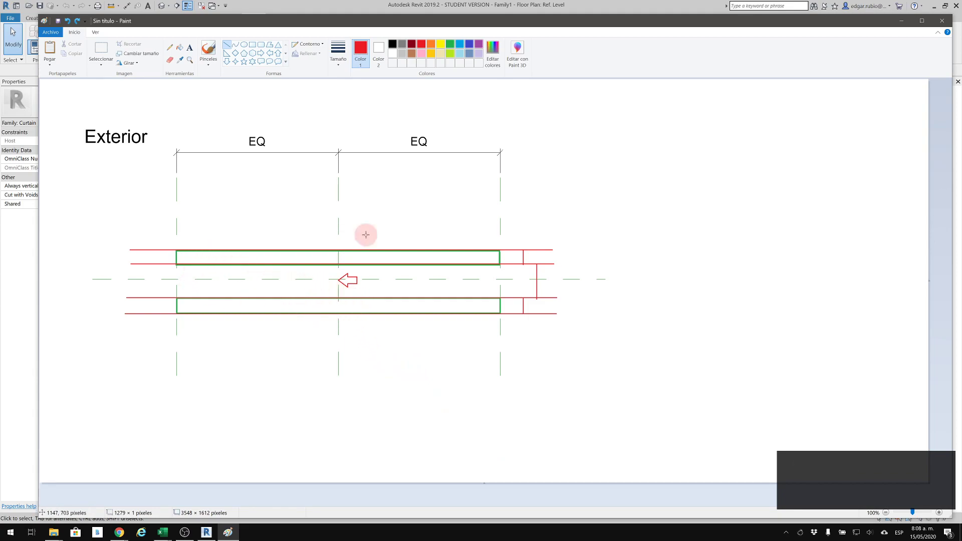
Step: Switch to Revit to review the curtain wall in 3D, compare the Ref. Level plan with the Paint sketch, and return to Revit
left_click(640, 4)
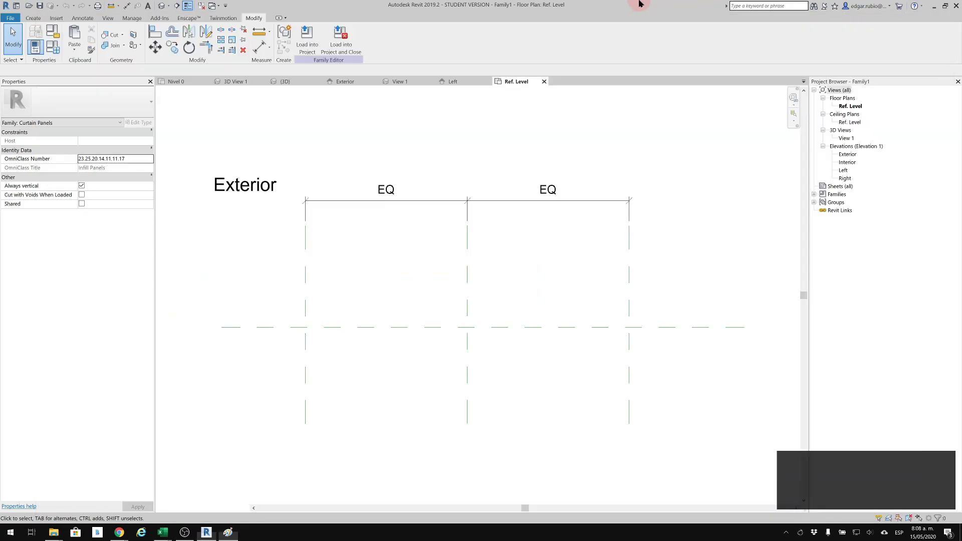
left_click(315, 86)
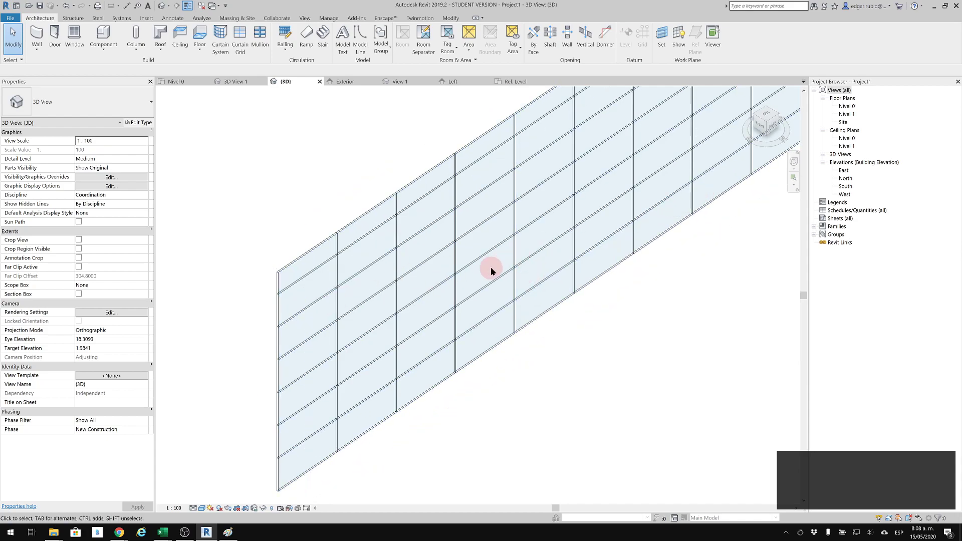
left_click(520, 83)
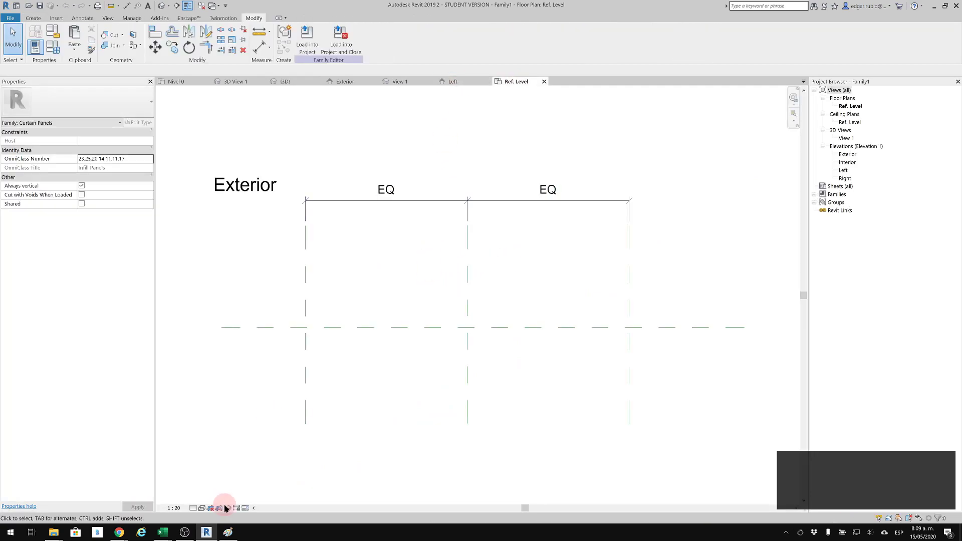
left_click(229, 531)
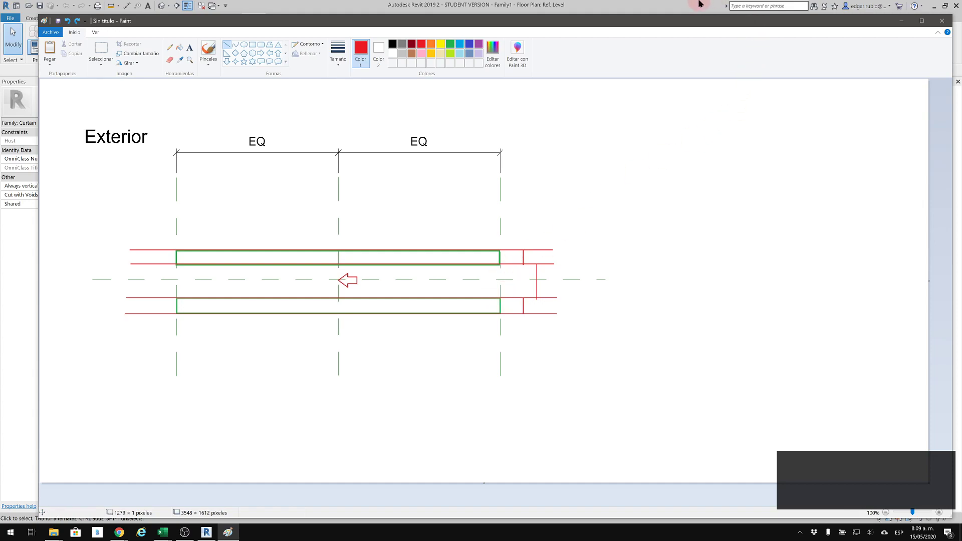
left_click(651, 4)
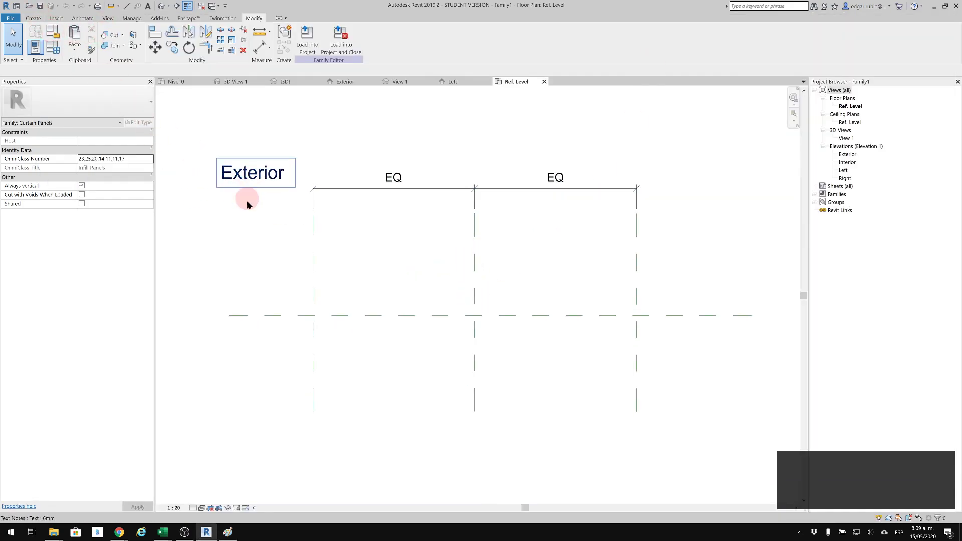
Step: Draw a horizontal reference plane about 209 mm above the horizontal centre plane, extending past both outer vertical planes
key("r")
key("p")
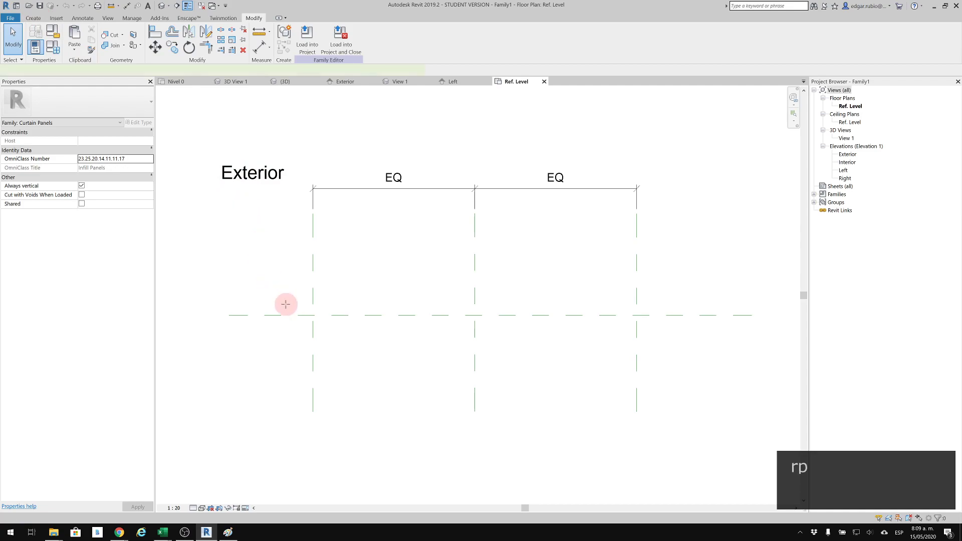
left_click(247, 292)
left_click(694, 282)
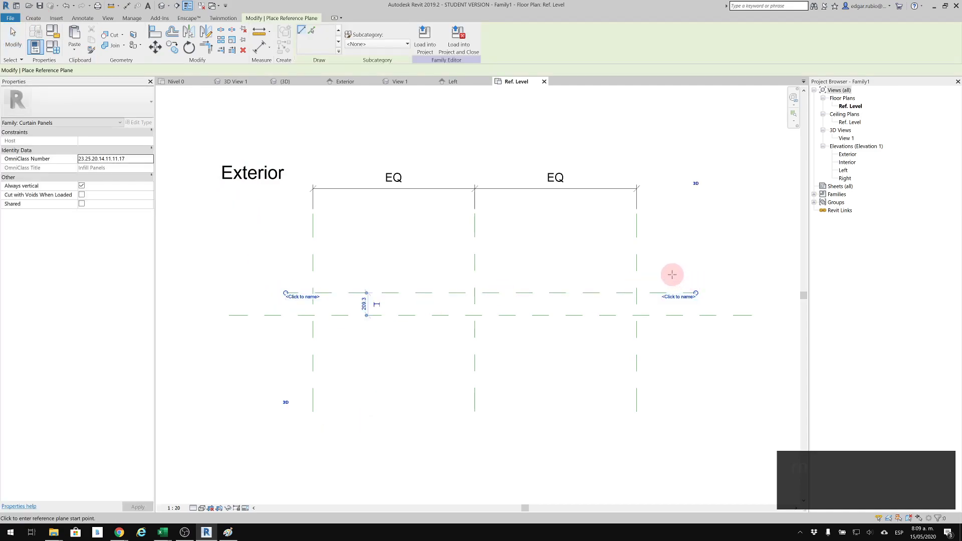
Step: Draw three more horizontal reference planes: one about 200 mm above the upper plane and two about 300 and 500 mm below the centre plane
left_click(653, 276)
left_click(294, 279)
left_click(292, 346)
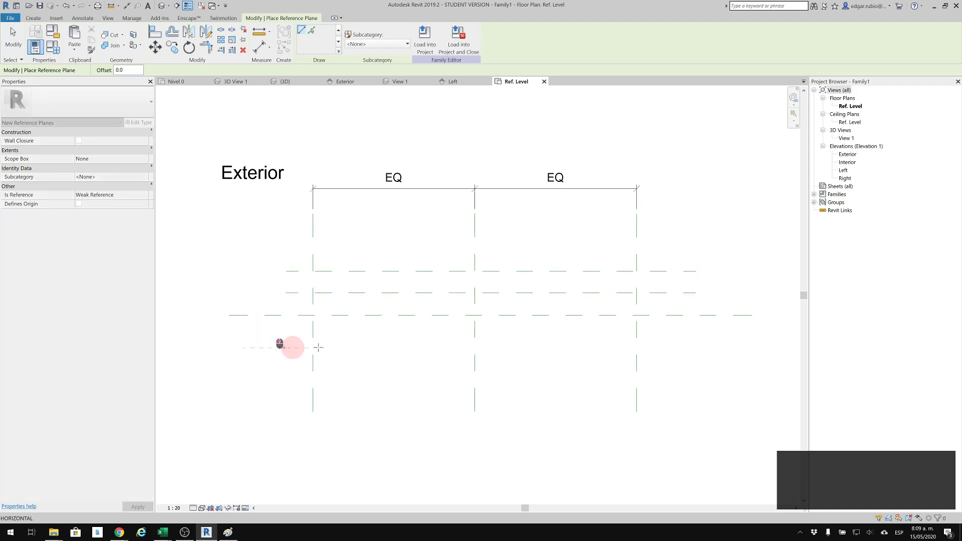
left_click(696, 349)
left_click(694, 369)
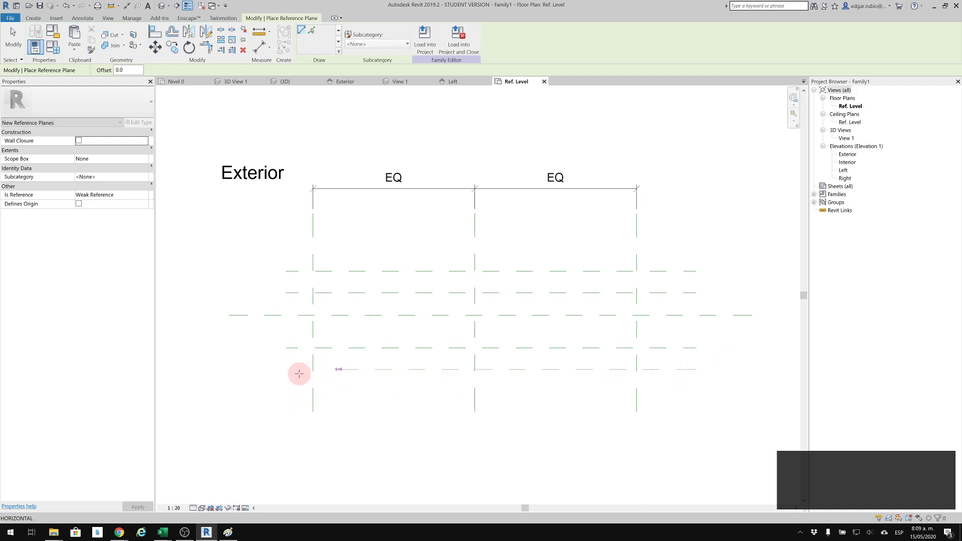
left_click(281, 372)
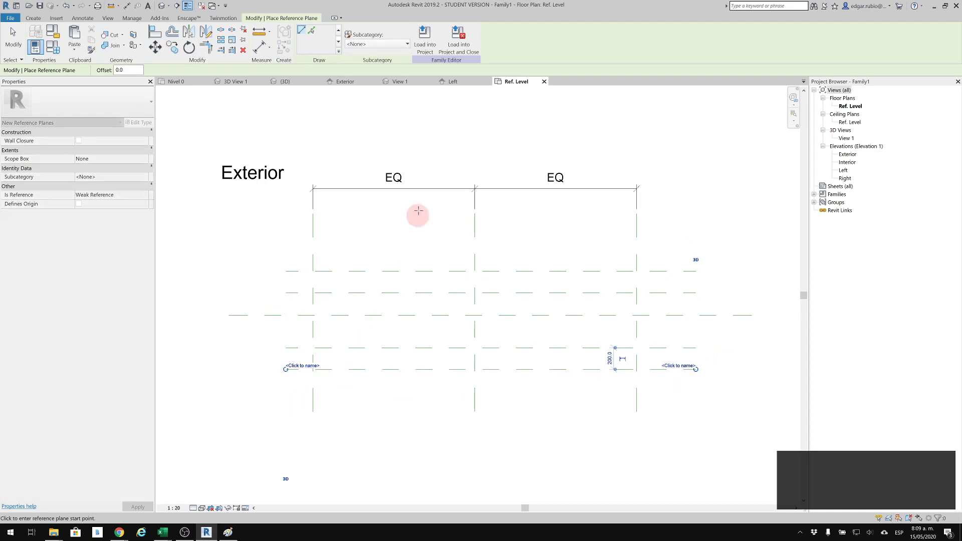
key("Escape")
key("Escape")
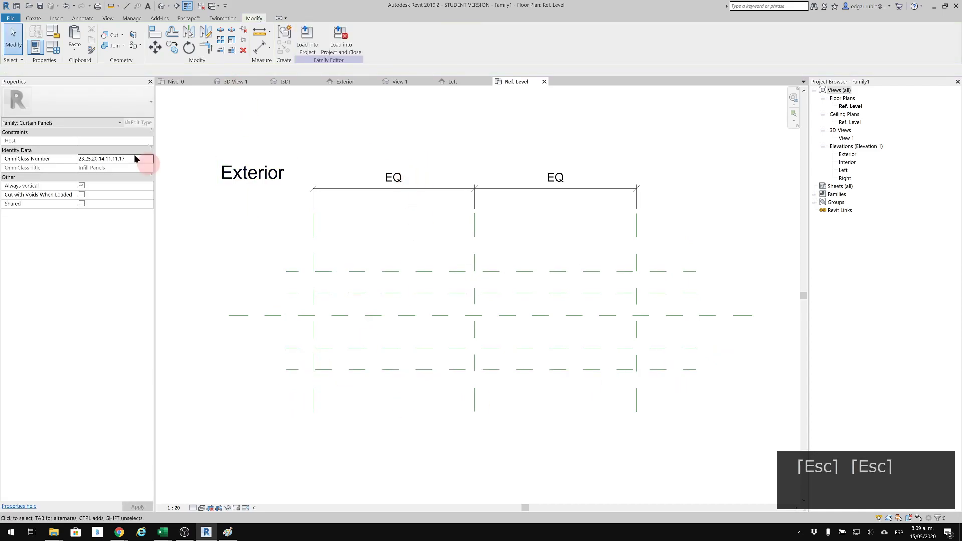
Step: Start an extrusion and sketch a 3000 by 200 mm rectangle between the two upper horizontal planes and the outer vertical planes
left_click(33, 18)
left_click(74, 43)
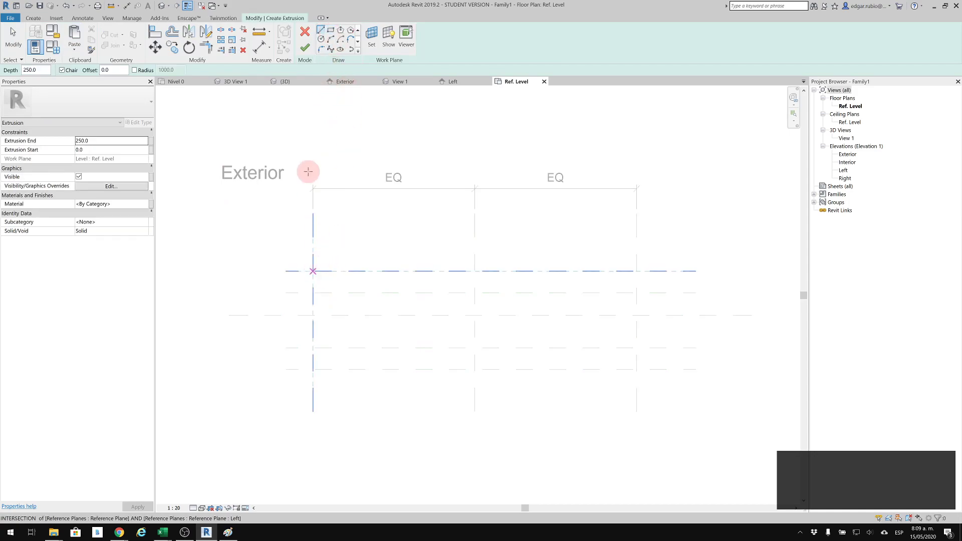
left_click(330, 32)
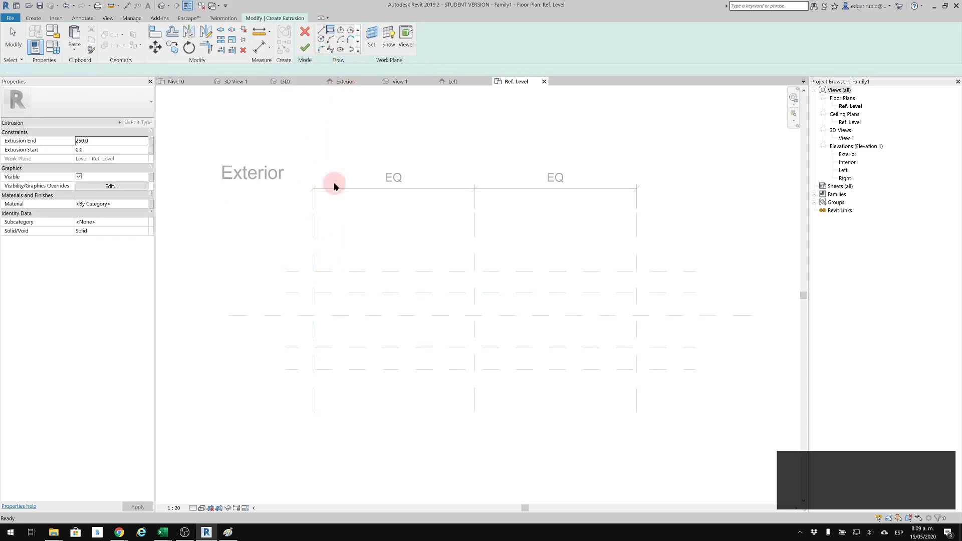
left_click(313, 271)
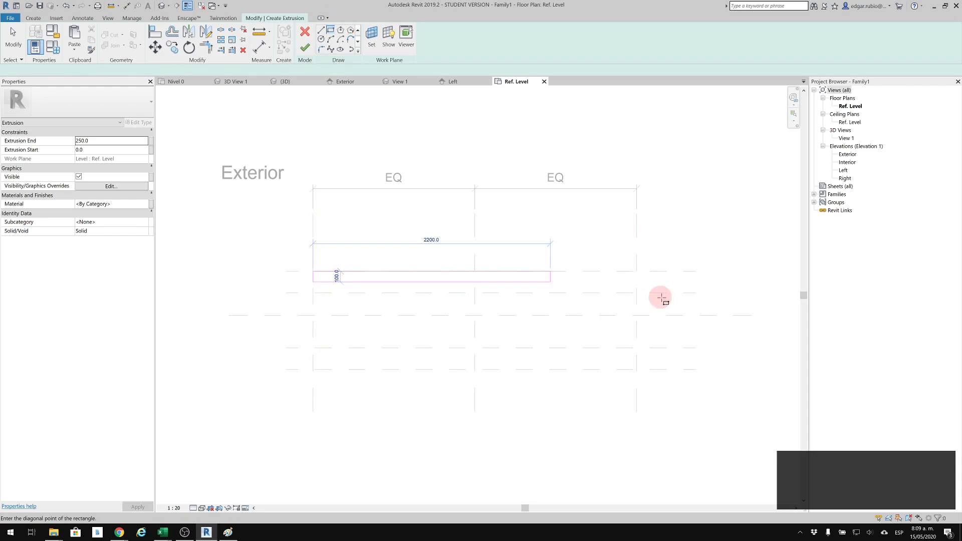
left_click(635, 292)
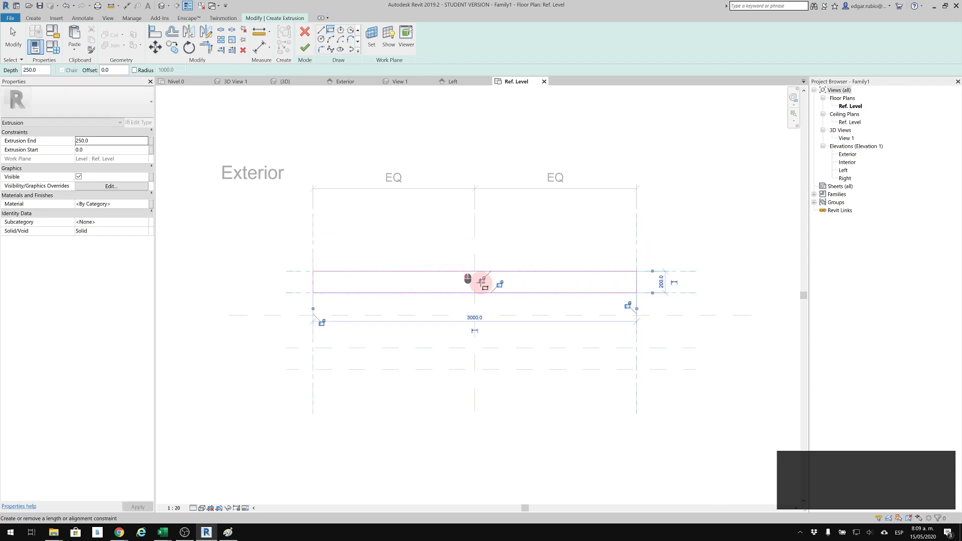
Step: Lock all four edges of the upper rectangle to their reference planes and finish the 250 mm extrusion
left_click(502, 284)
left_click(322, 323)
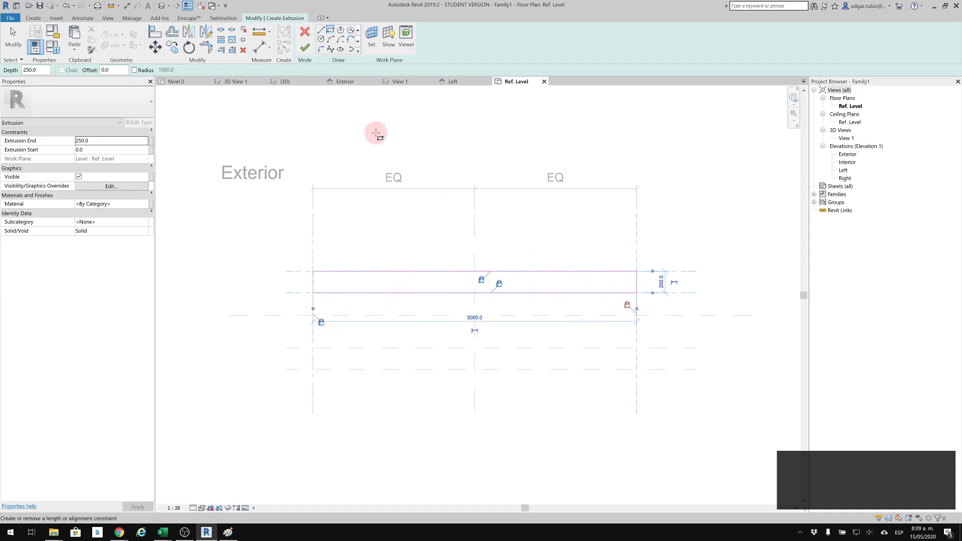
left_click(305, 48)
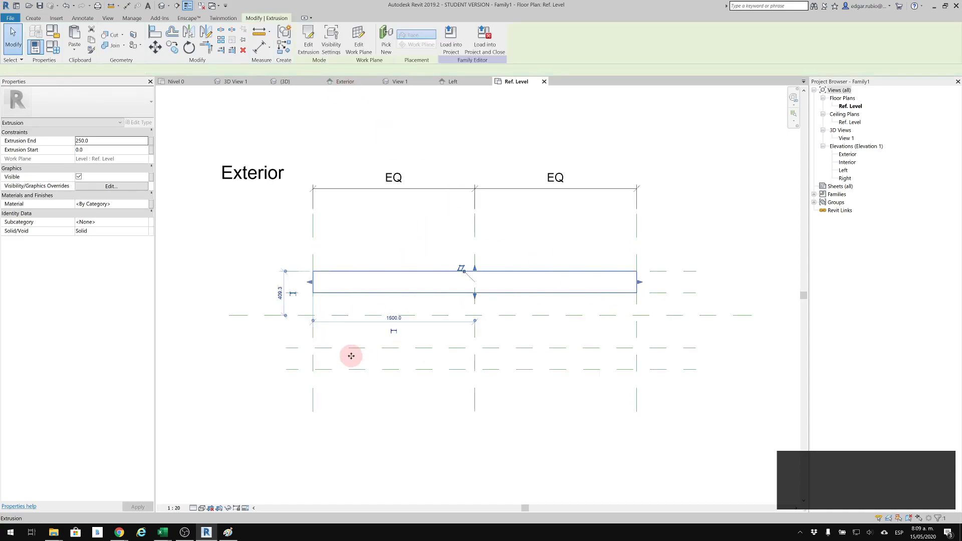
left_click(305, 126)
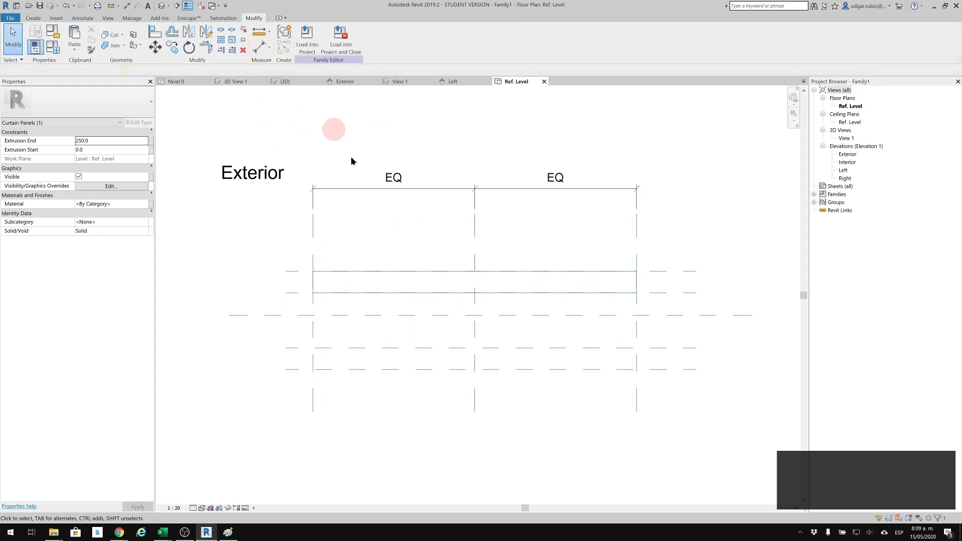
scroll(405, 244, "up", 1)
middle_click_drag(432, 332, 417, 288)
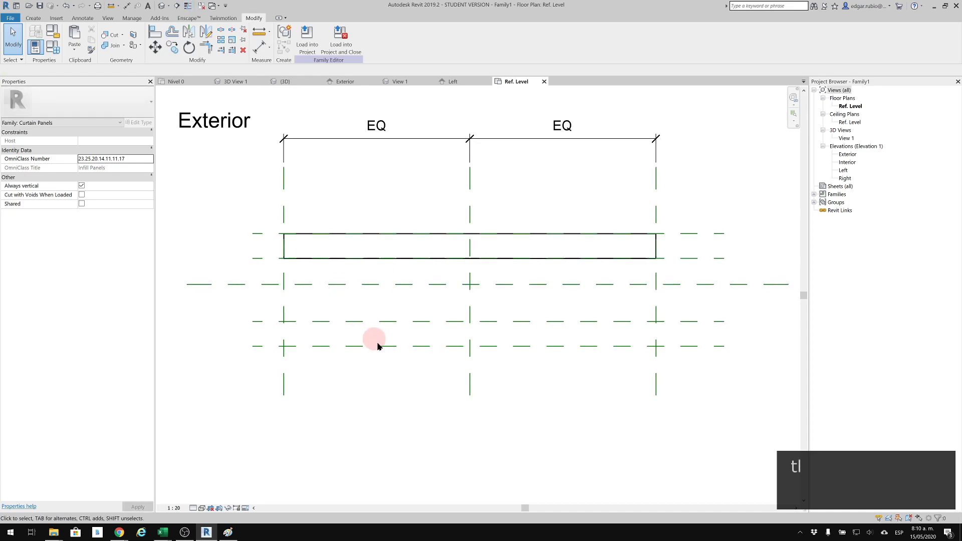
left_click(190, 65)
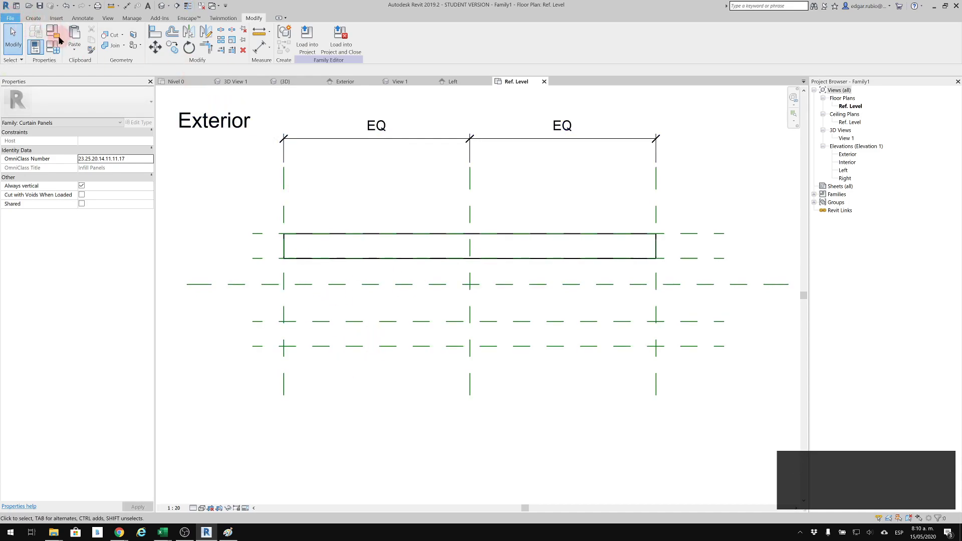
left_click(10, 18)
left_click(243, 74)
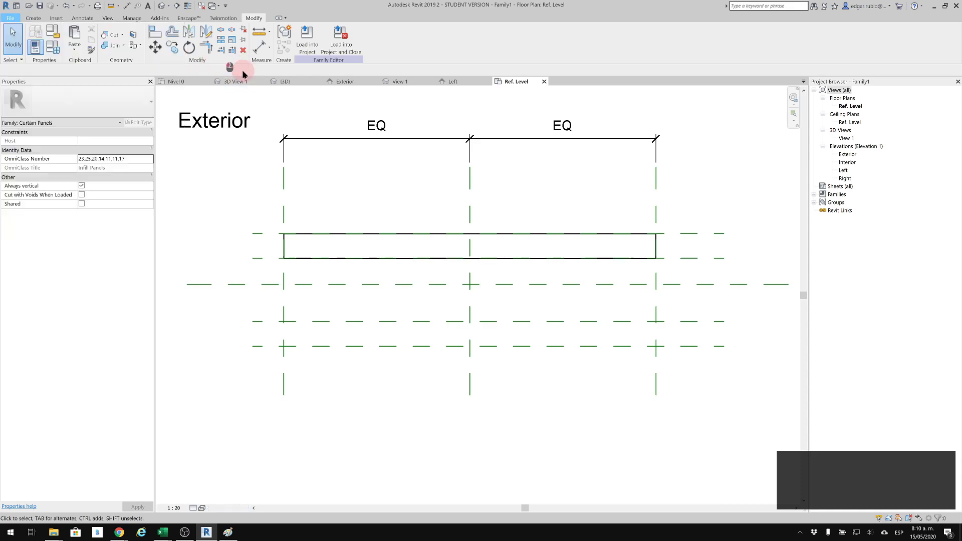
Step: Create a second 250 mm extrusion from a 3000 by 200 mm rectangle between the two lower horizontal planes, locking its edges to the reference planes
left_click(34, 20)
left_click(76, 36)
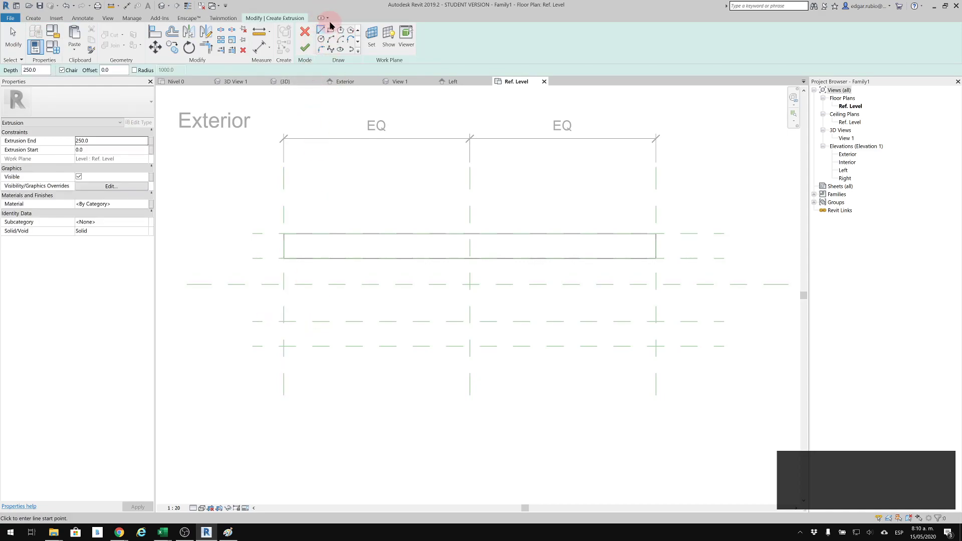
left_click(332, 31)
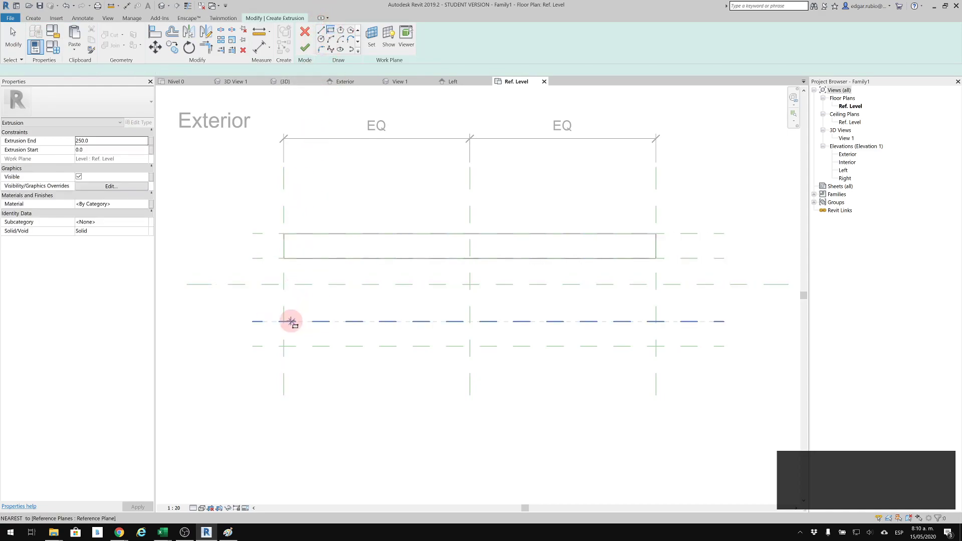
left_click(656, 346)
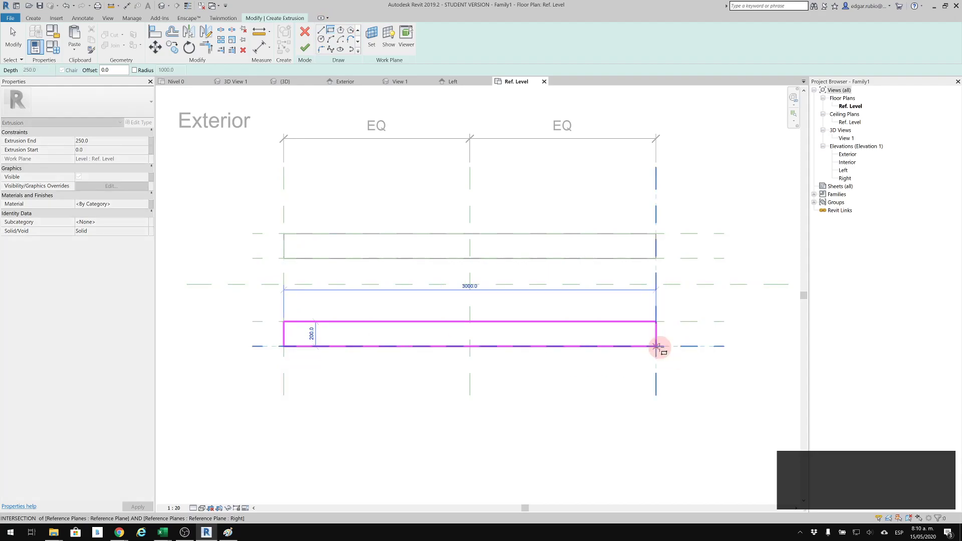
left_click(292, 291)
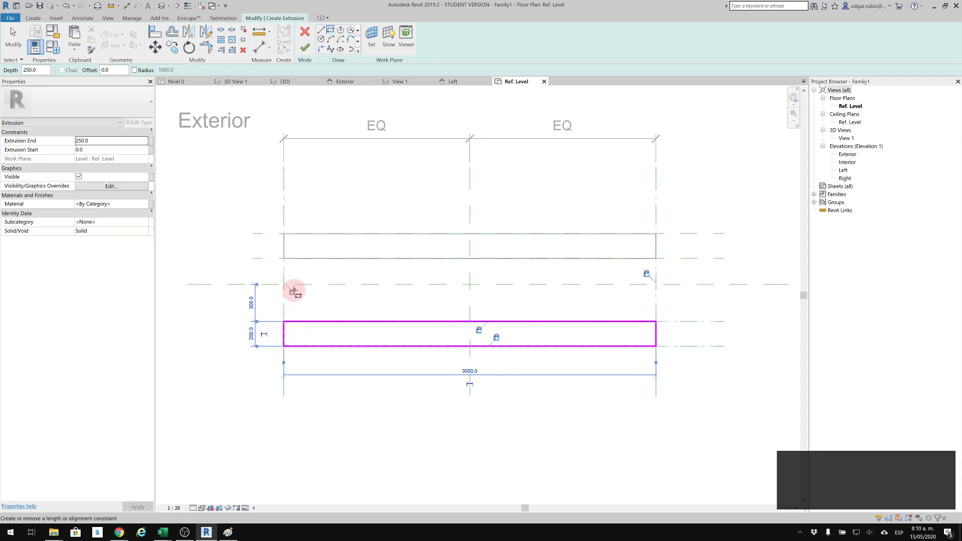
left_click(304, 49)
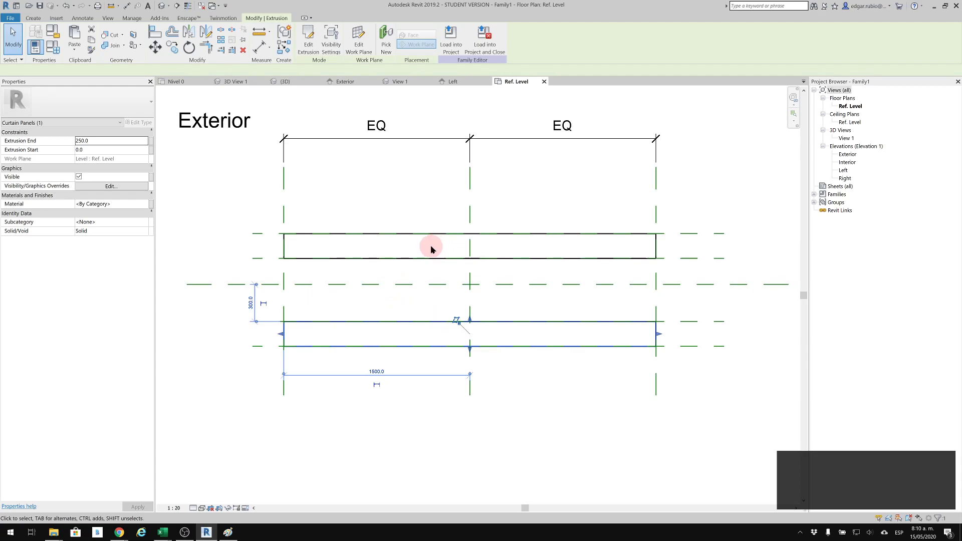
Step: In the Left elevation, stretch the interior-side extrusion up to the top reference plane, 4000 mm high
left_click(400, 234)
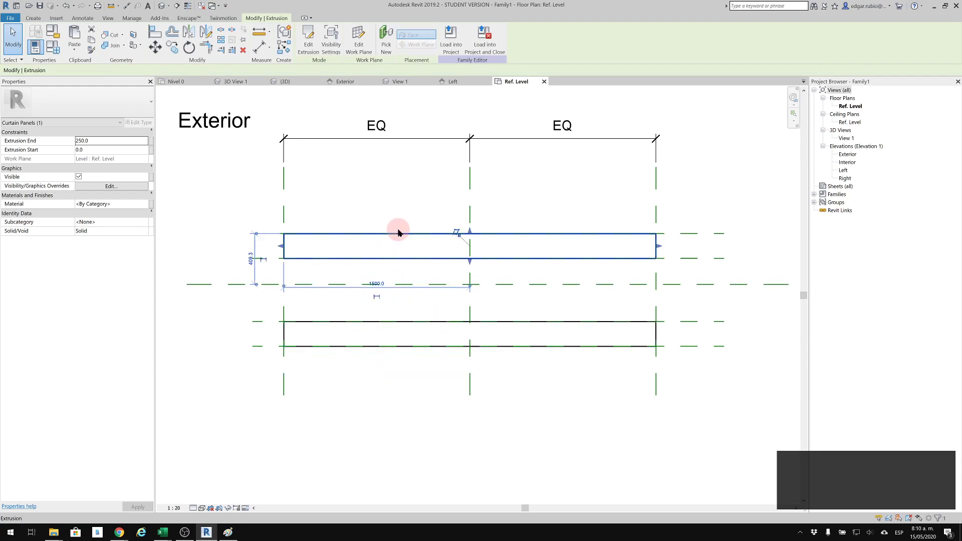
left_click(404, 321)
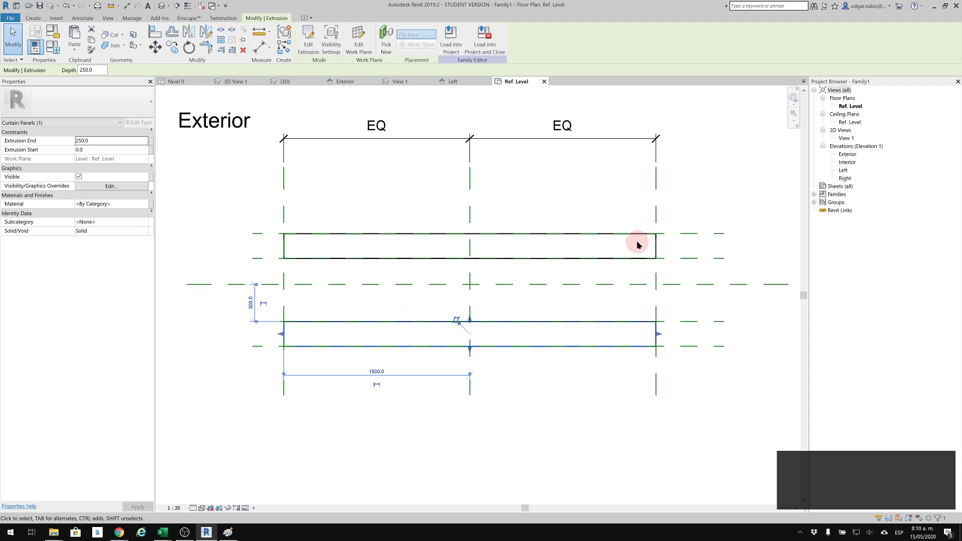
double_click(842, 170)
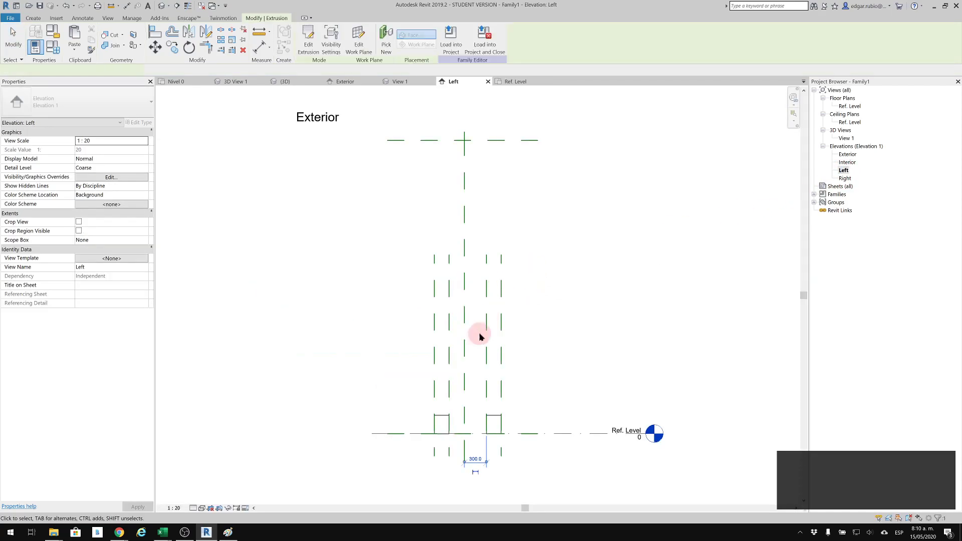
left_click(493, 416)
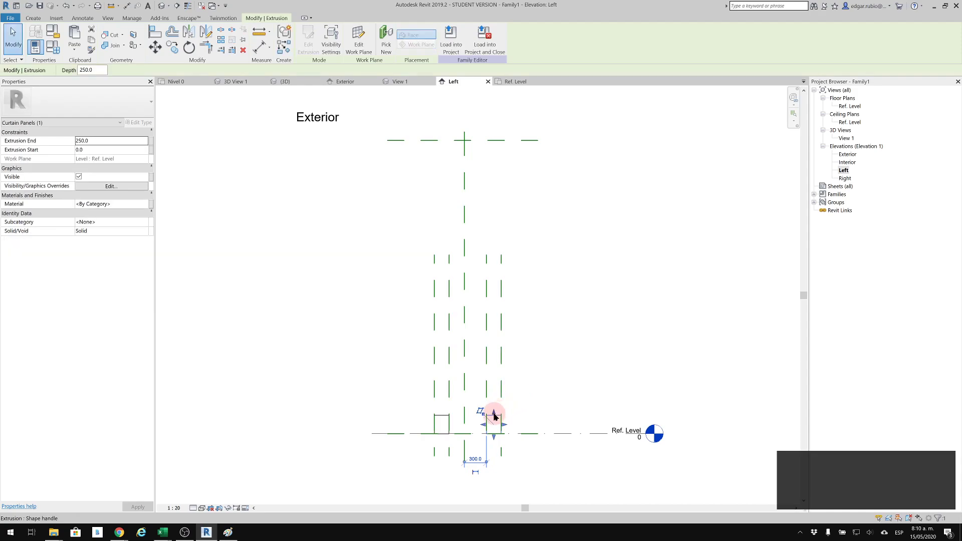
left_click_drag(493, 413, 493, 140)
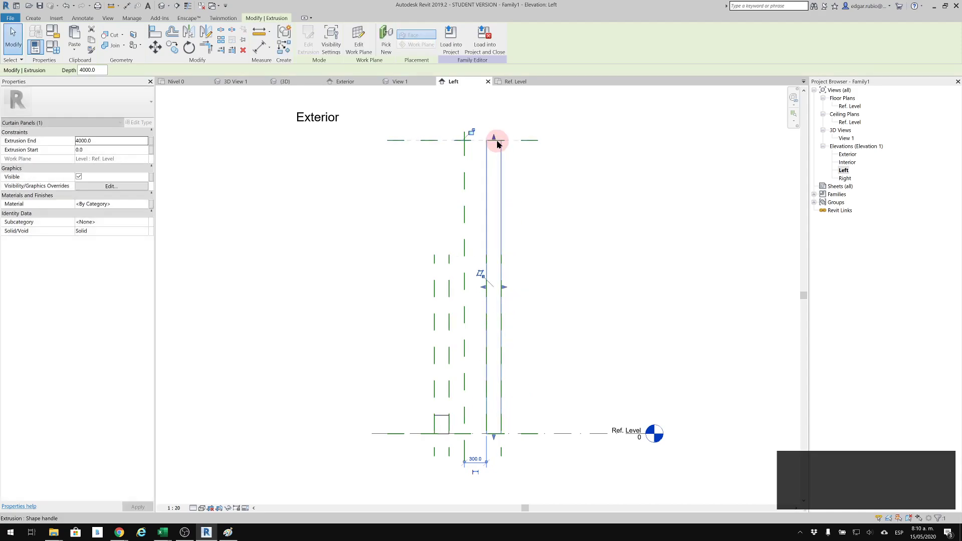
left_click(315, 210)
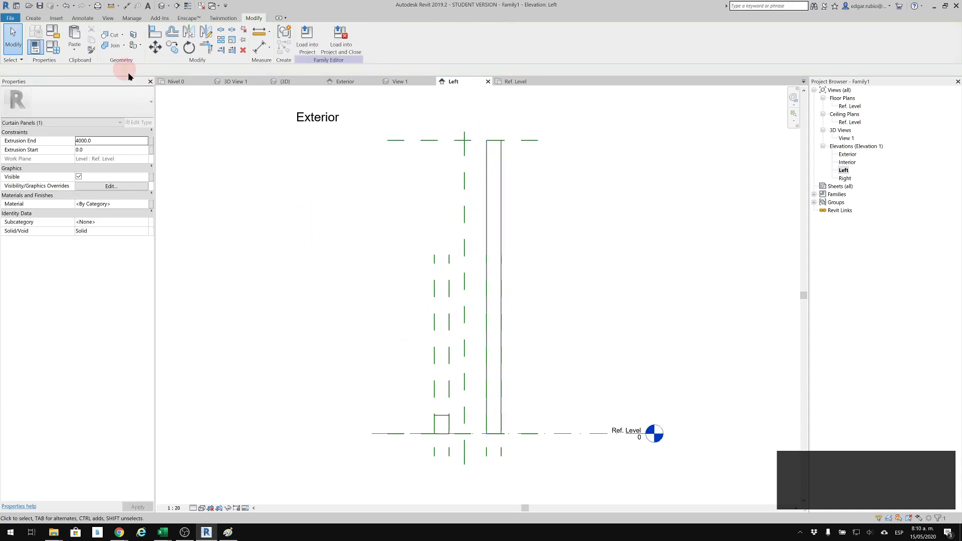
Step: Align the top of the exterior-side extrusion with the top reference plane and lock the alignment
left_click(155, 33)
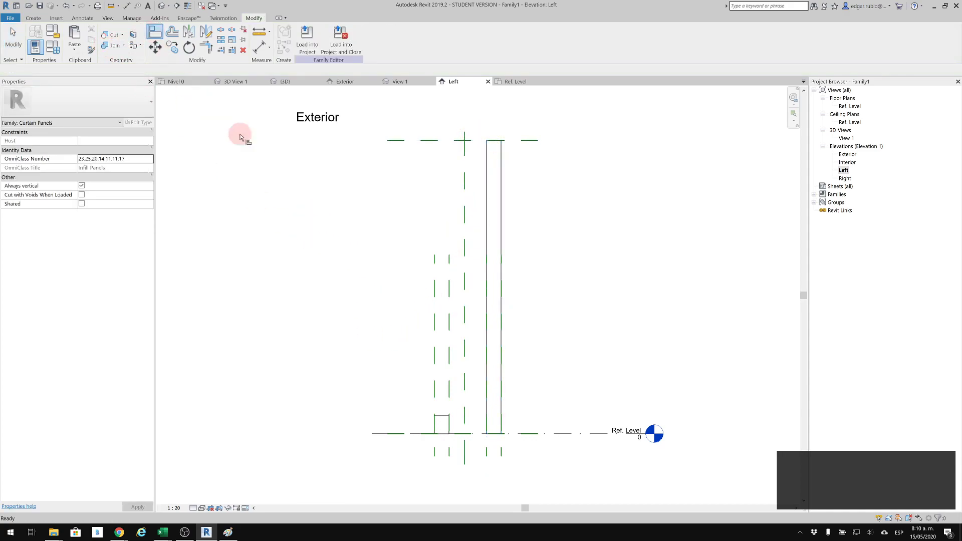
left_click(416, 140)
left_click(443, 415)
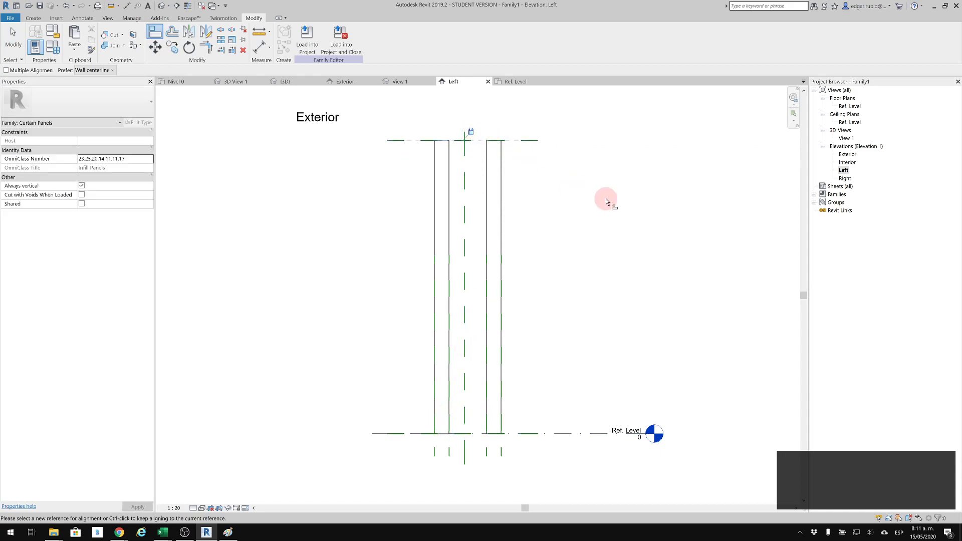
key("Escape")
key("Escape")
key("Escape")
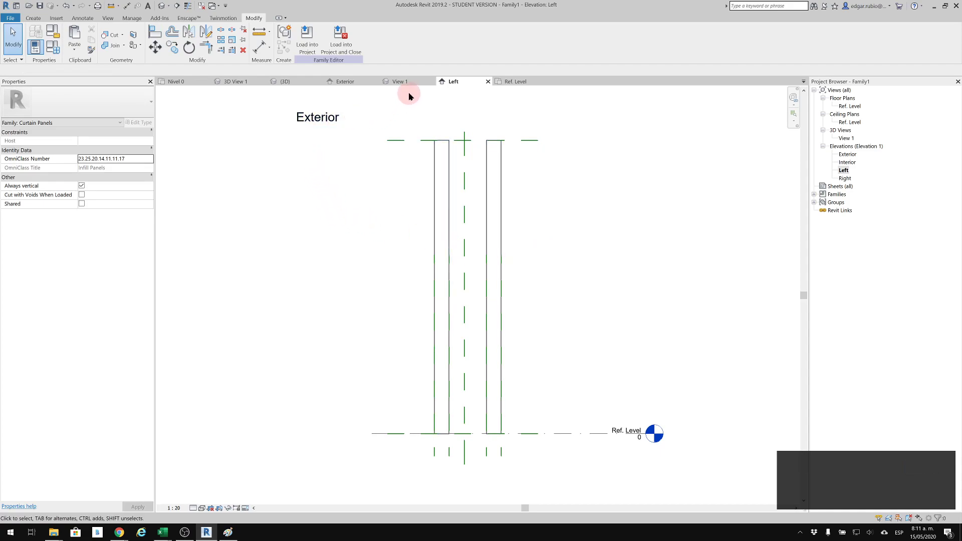
Step: In the Ref. Level plan, add aligned dimensions for the thickness of both panel layers between their horizontal reference planes
left_click(512, 84)
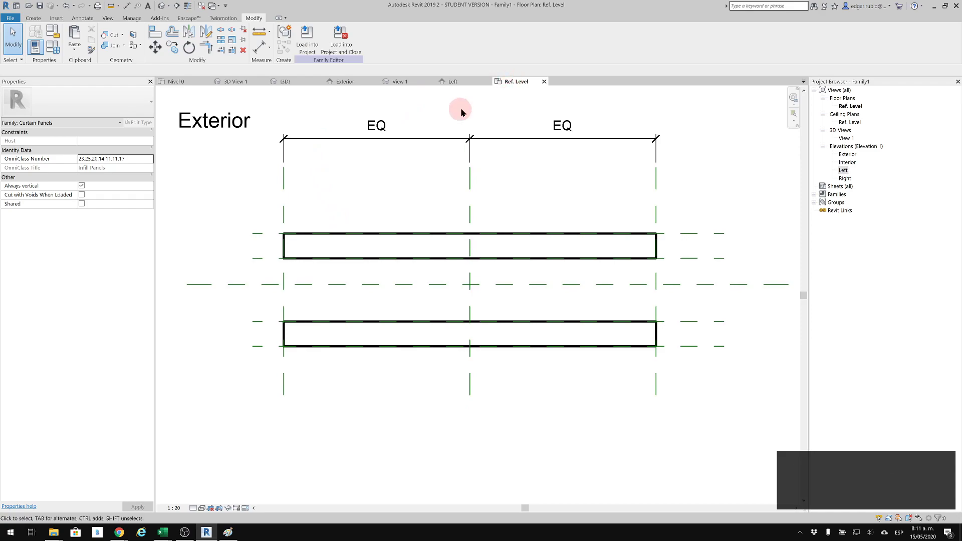
left_click(261, 48)
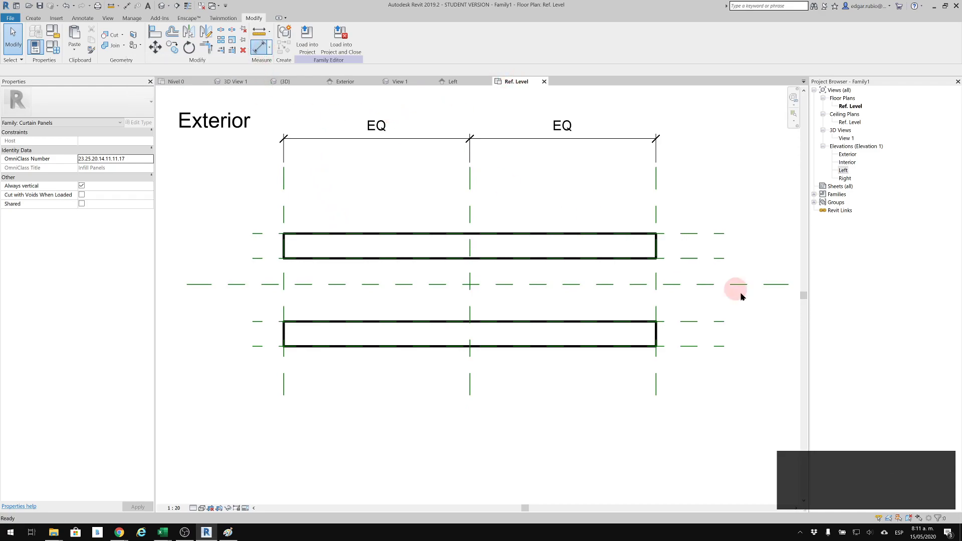
left_click(719, 235)
left_click(707, 172)
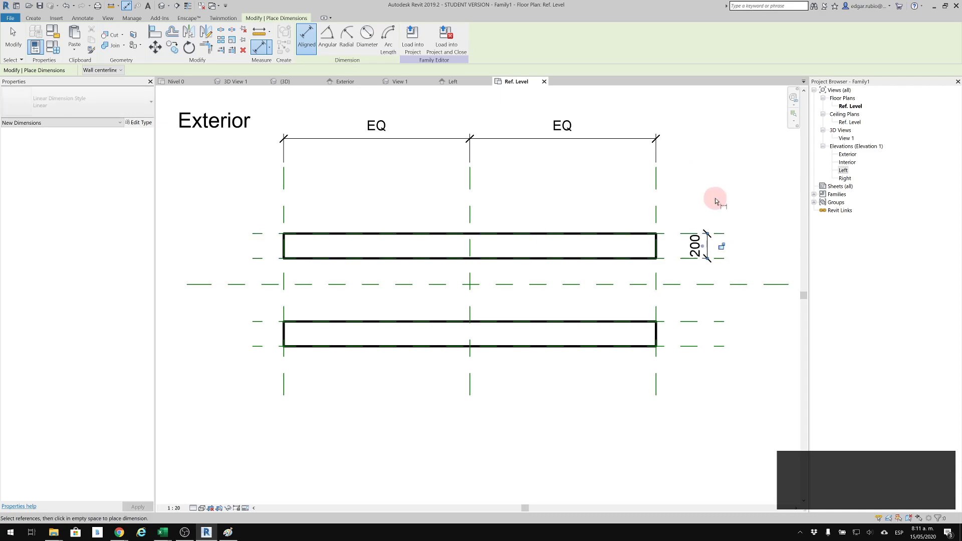
left_click(707, 320)
left_click(706, 350)
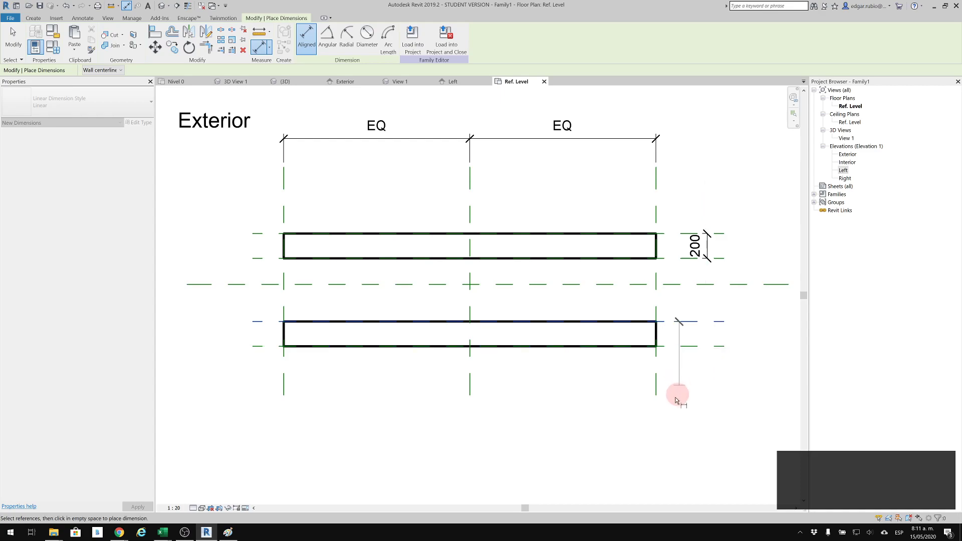
left_click(719, 347)
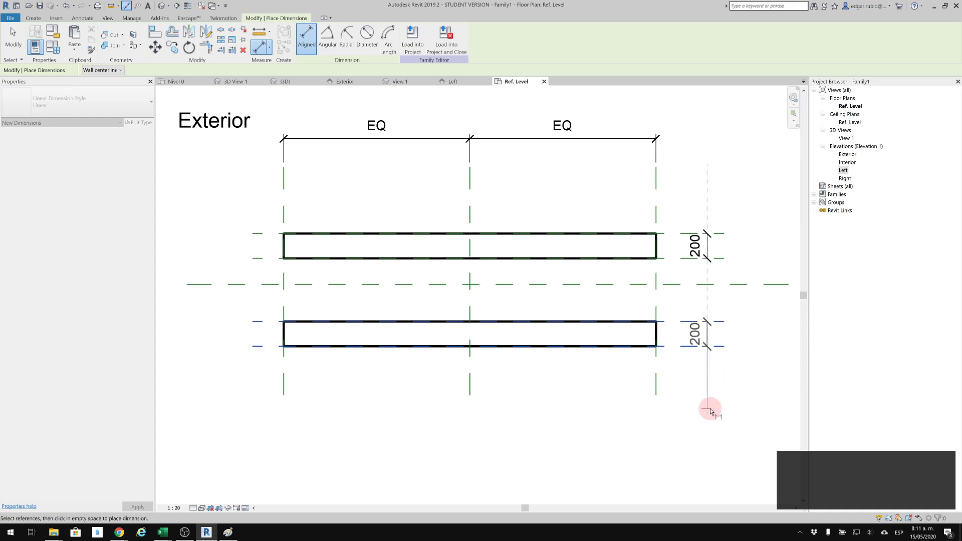
Step: Dimension the gap between the inner reference planes of the two panel layers
left_click(264, 321)
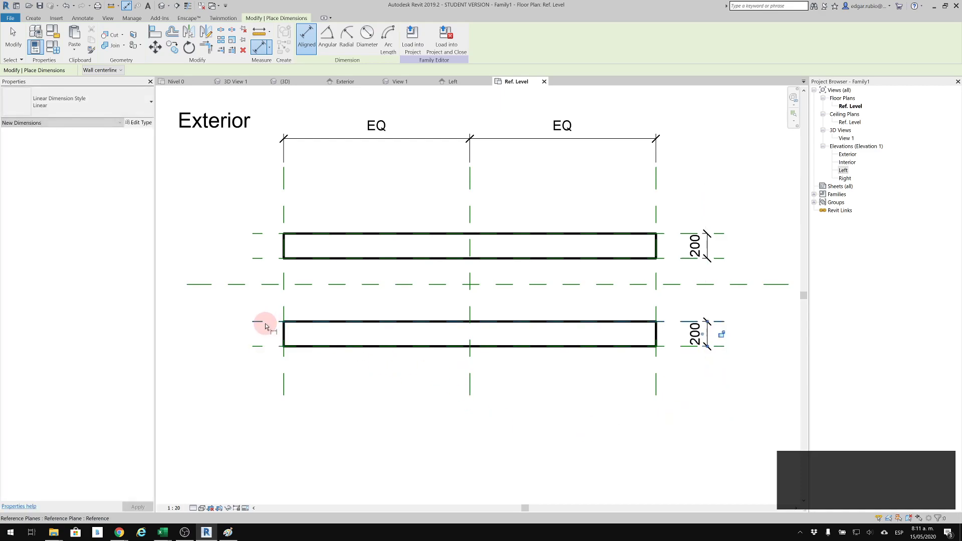
left_click(263, 258)
left_click(228, 248)
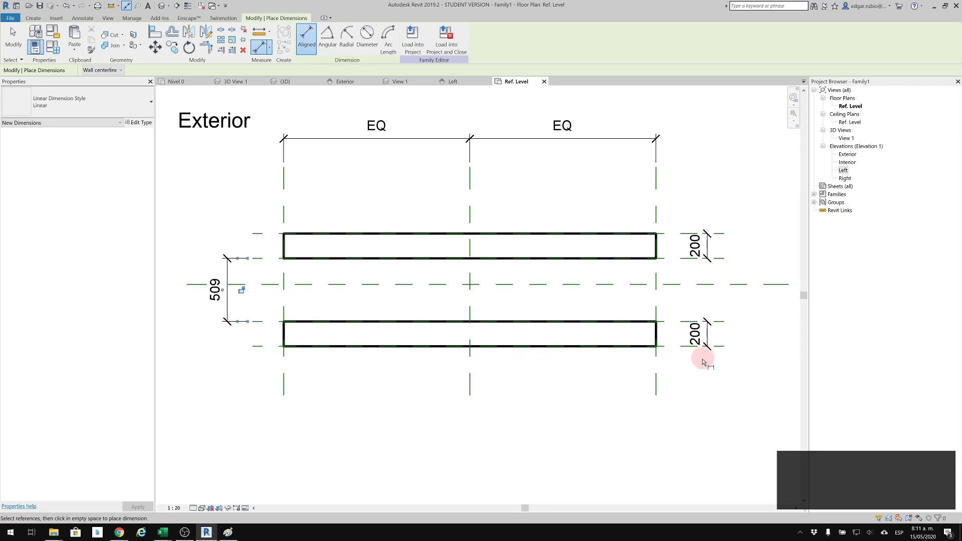
Step: Dimension the inner reference planes of both layers through the center (front/back) plane and set the dimension segments equal (EQ)
left_click(671, 325)
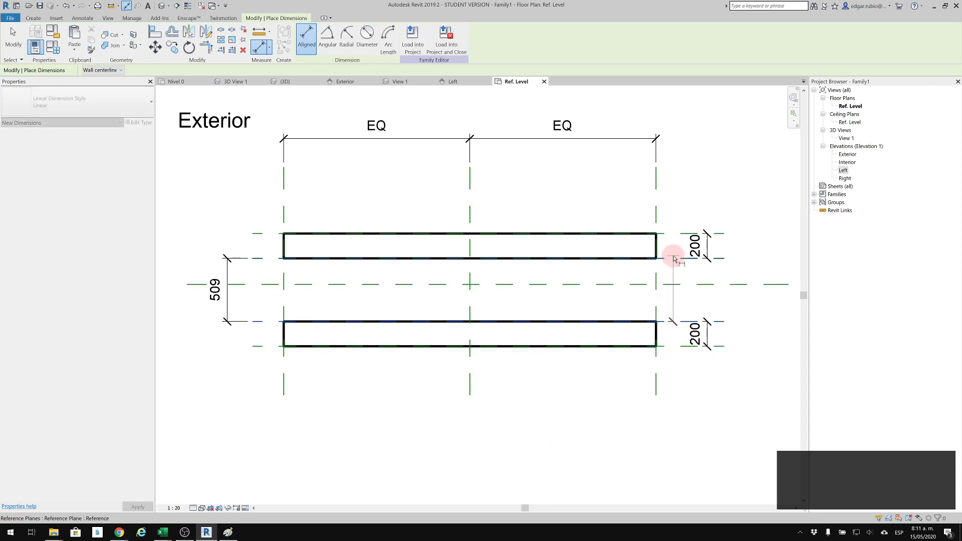
left_click(748, 284)
middle_click_drag(675, 317, 648, 318)
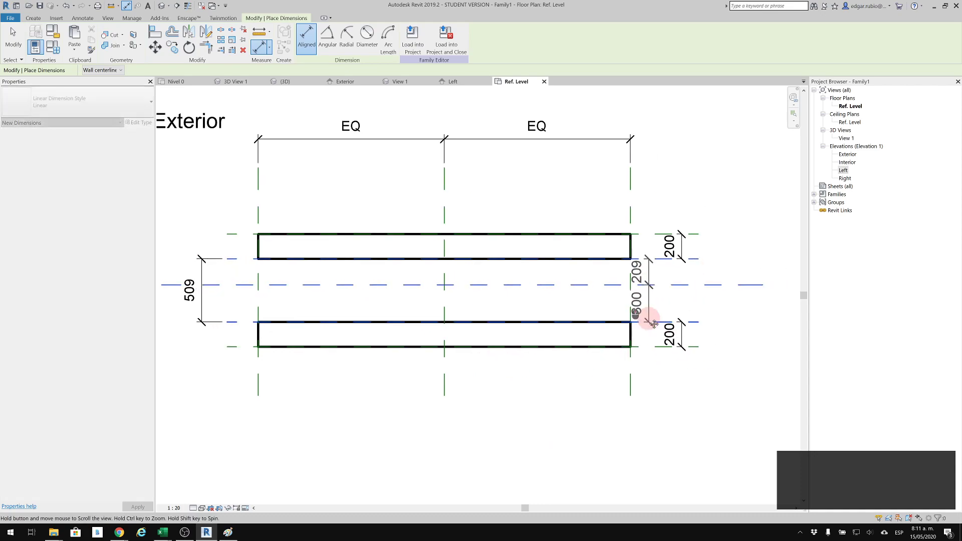
left_click(720, 344)
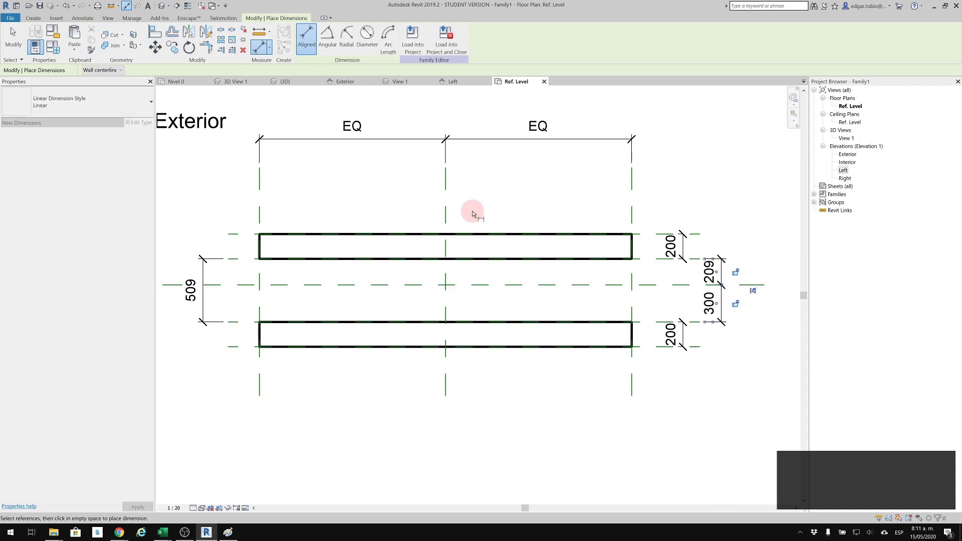
left_click(752, 290)
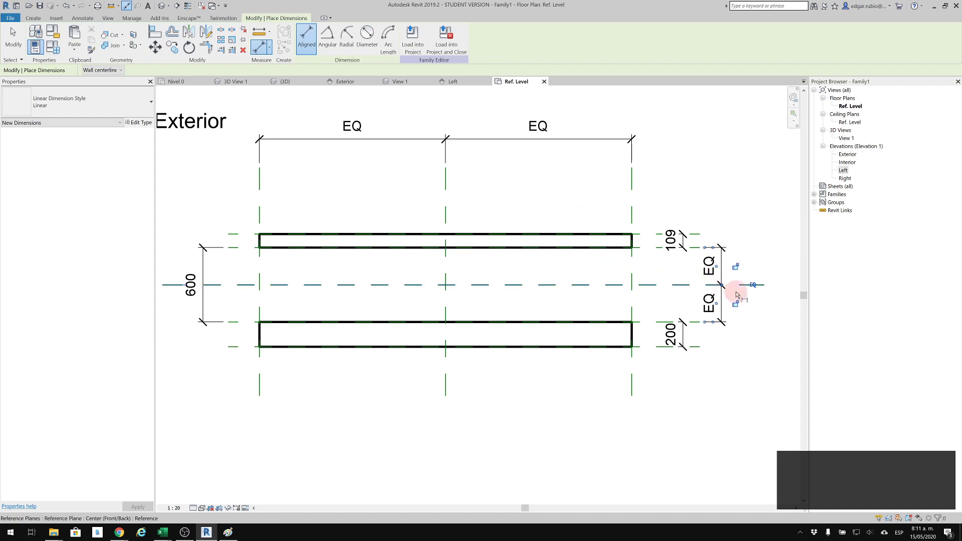
key("Escape")
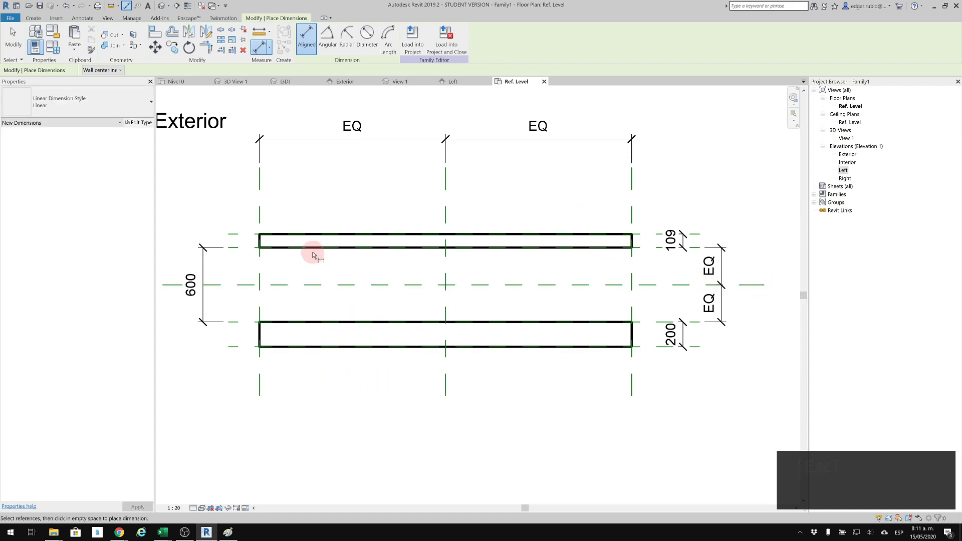
key("Escape")
Step: Label the gap dimension with a new type parameter ESP_CAM and both layer thickness dimensions with a new type parameter ESP_VIDRIO
left_click(205, 272)
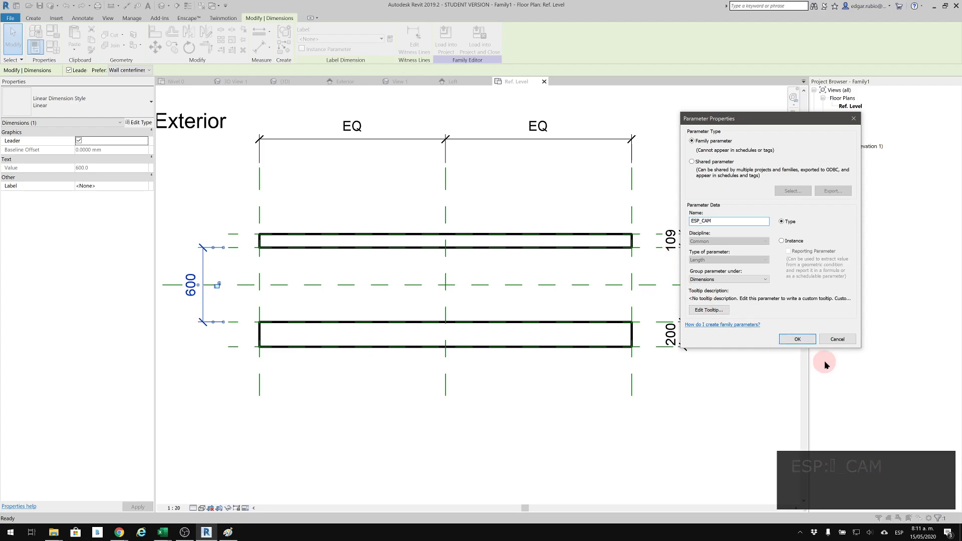
left_click(798, 340)
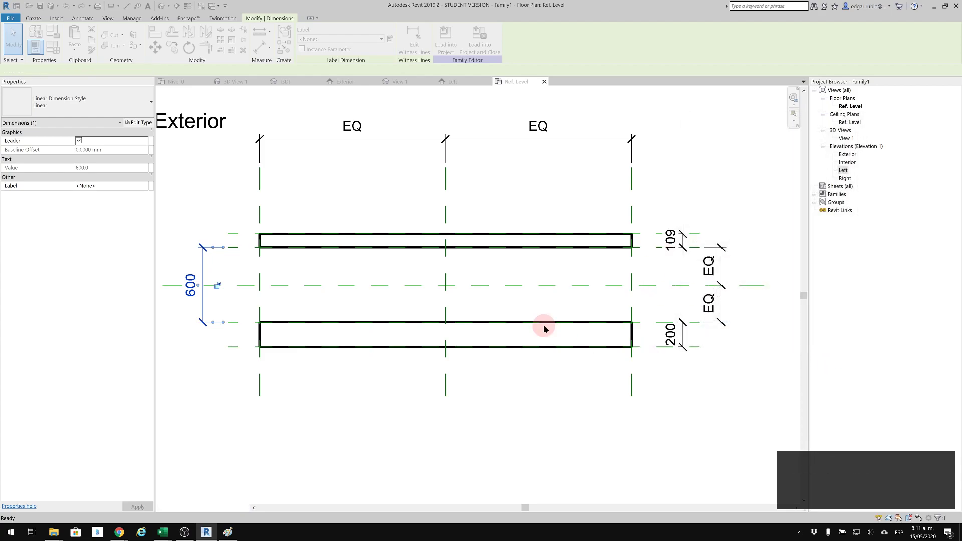
left_click(696, 242)
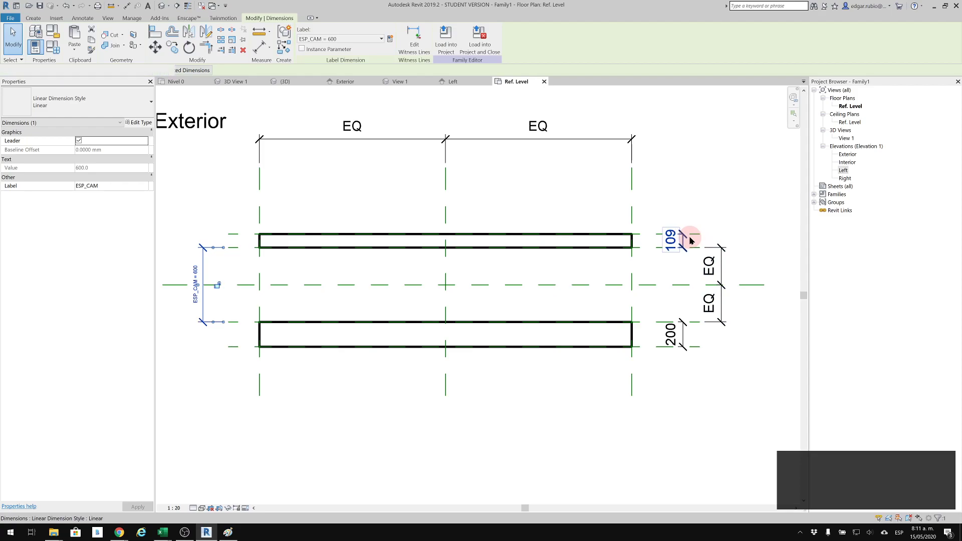
left_click(670, 248)
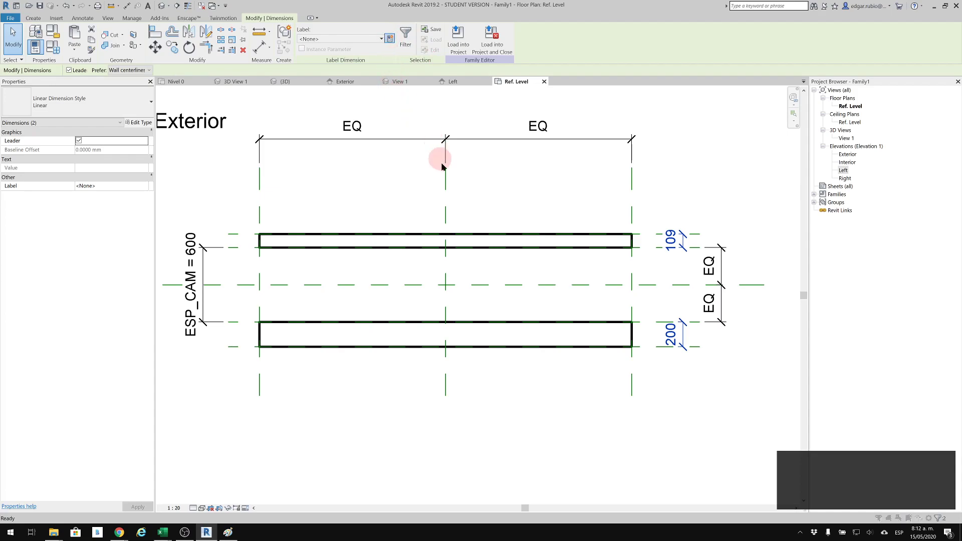
type("ESP_VIDRIO")
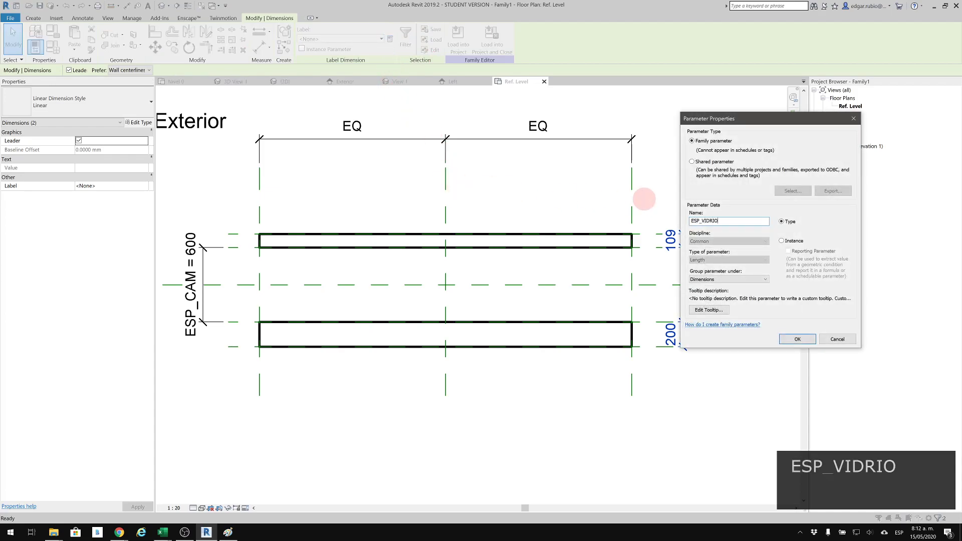
left_click(797, 339)
left_click(565, 434)
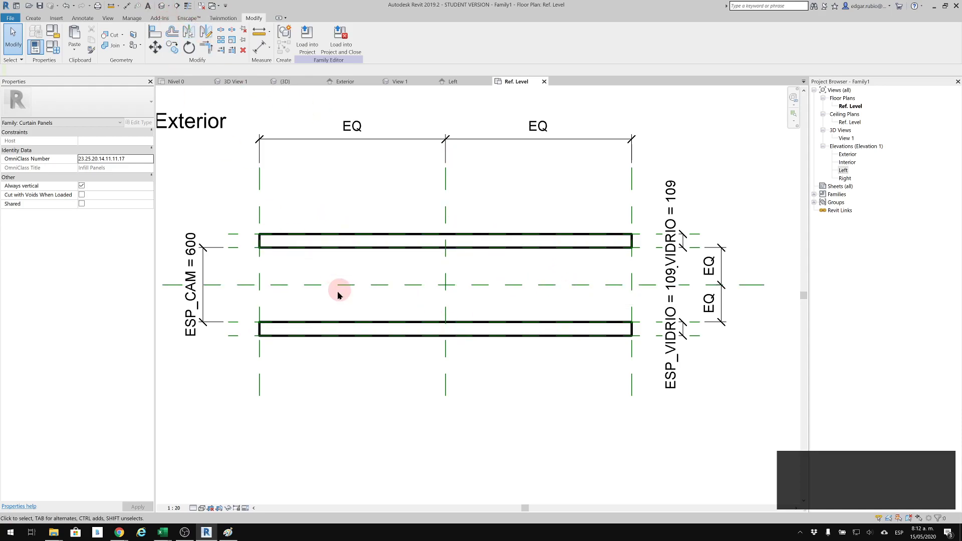
Step: Assign the Glass material to the interior-side and exterior-side extrusions
left_click(341, 339)
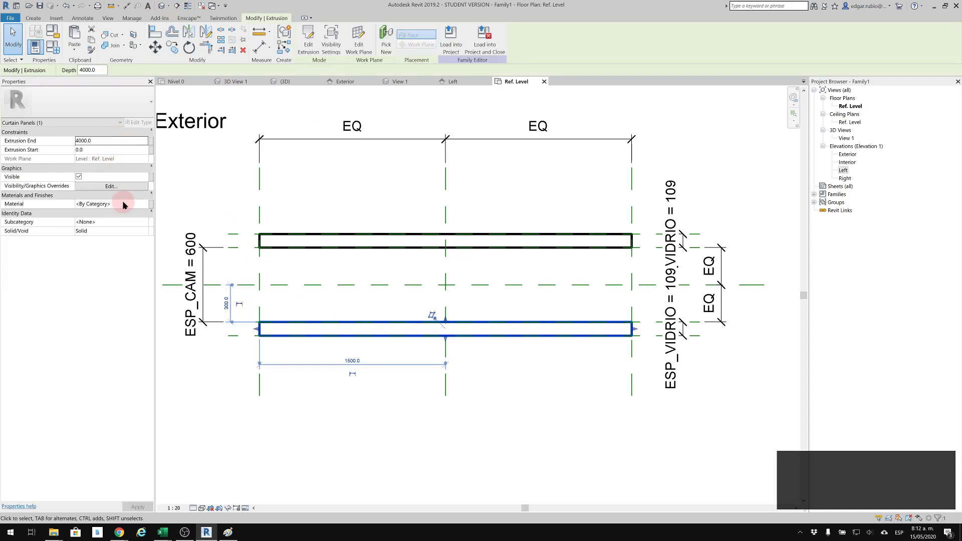
left_click(122, 205)
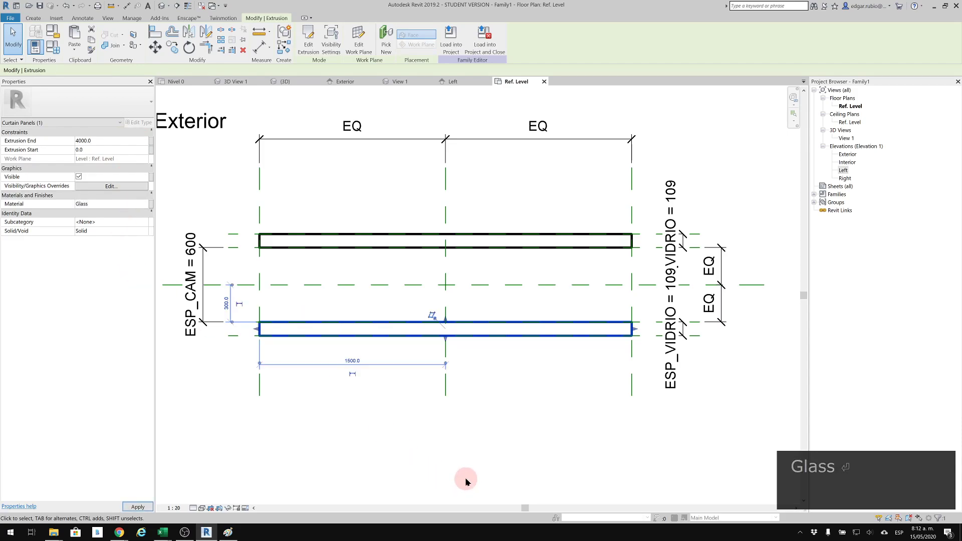
left_click(347, 249)
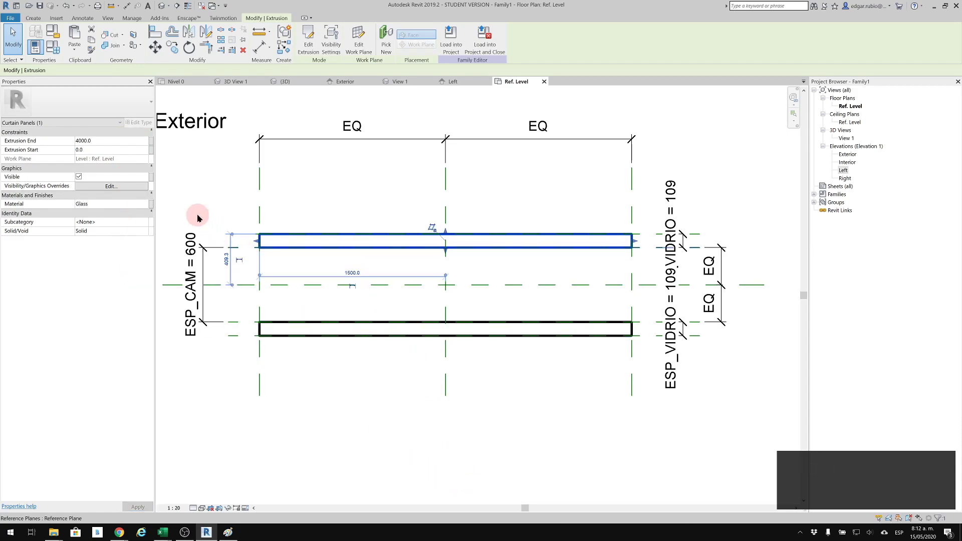
left_click(123, 205)
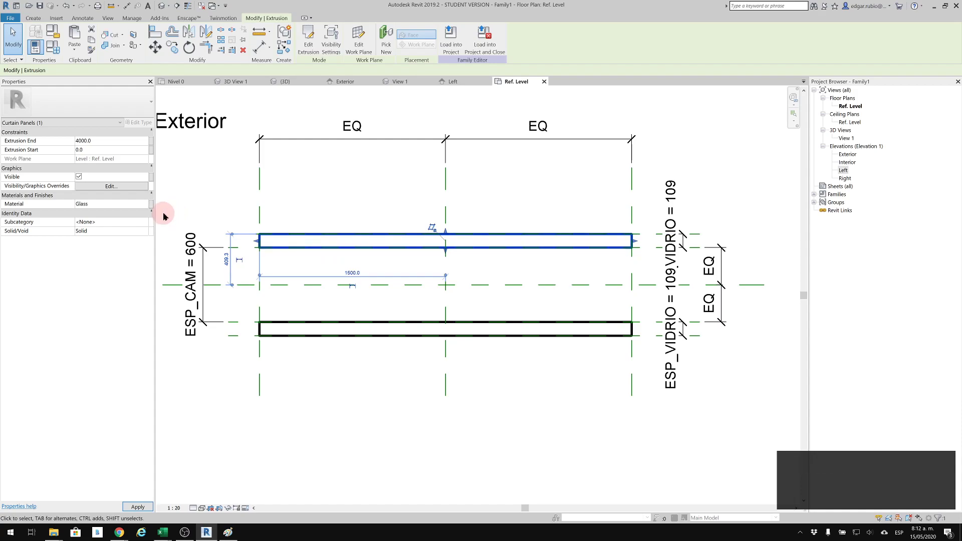
Step: Associate the exterior-side extrusion's material with a new instance family parameter named Color_vidrio
left_click(151, 204)
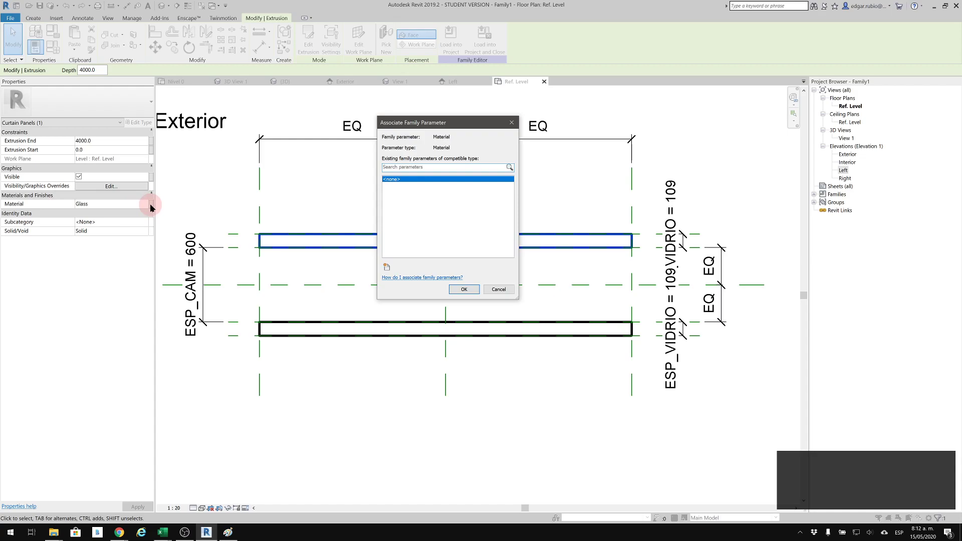
left_click(387, 268)
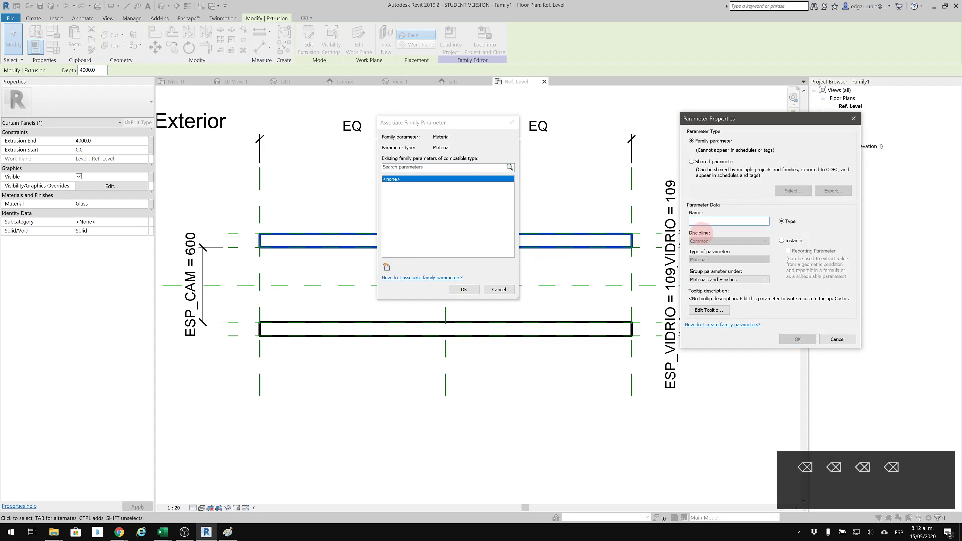
type("Color_vidrio")
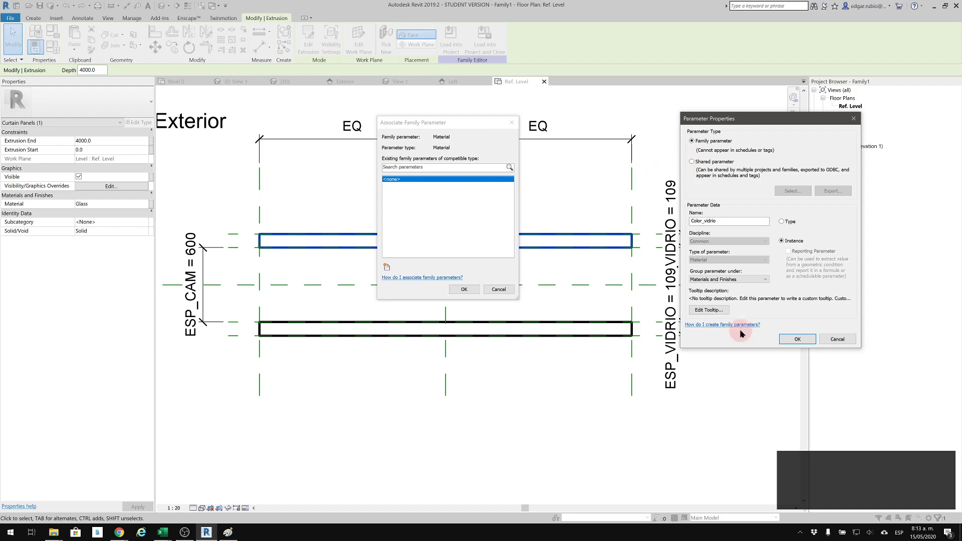
left_click(807, 339)
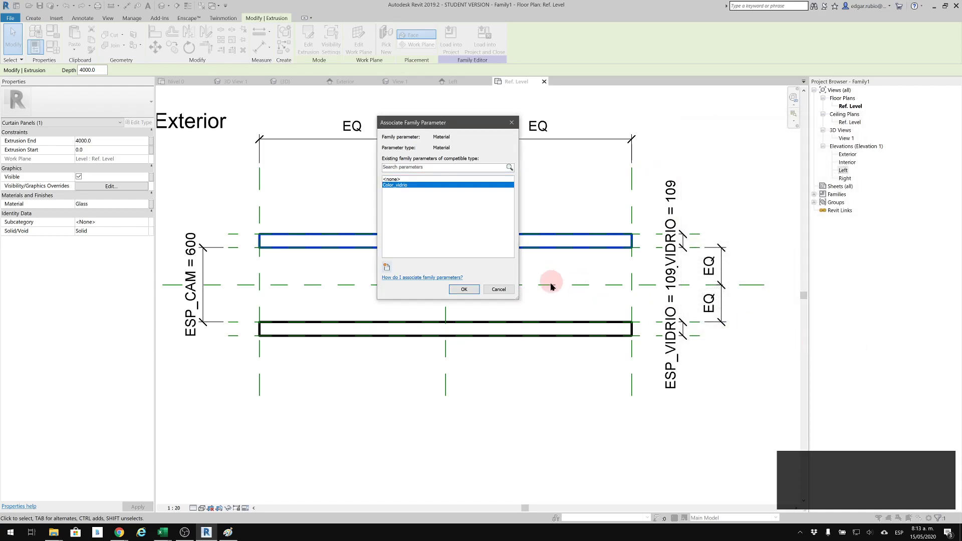
left_click(463, 290)
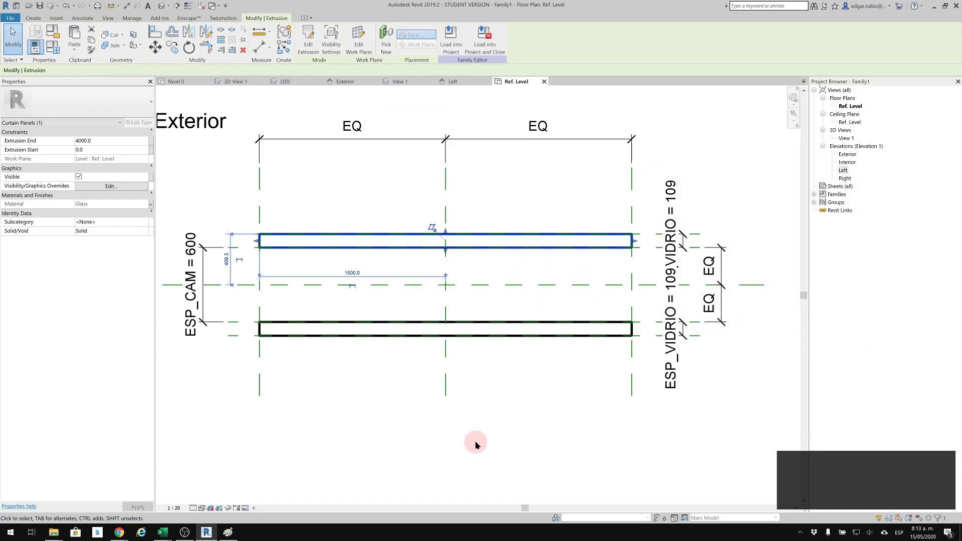
left_click(355, 423)
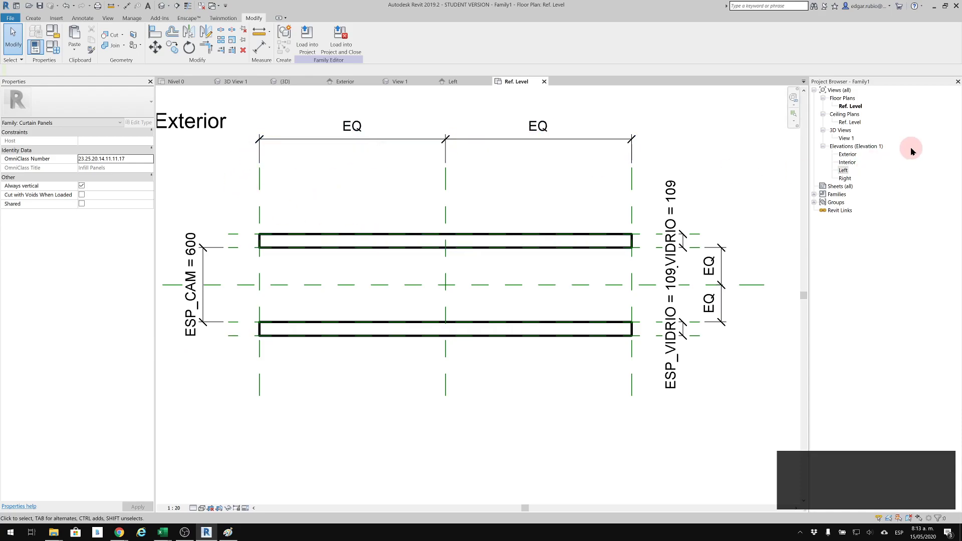
Step: In the Exterior elevation, draw two horizontal reference planes, about 411 mm below the panel's top and 400 mm above its bottom
double_click(847, 154)
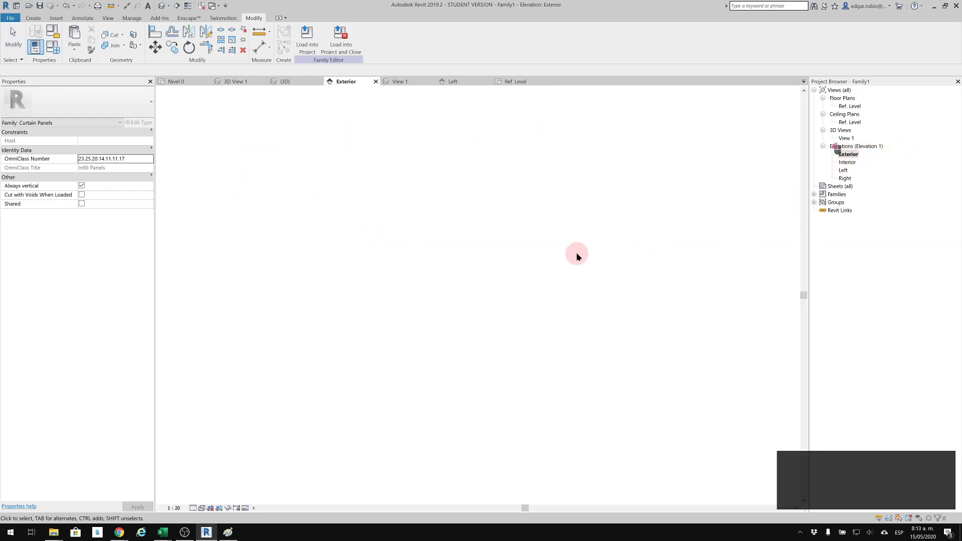
middle_click_drag(479, 195, 484, 204)
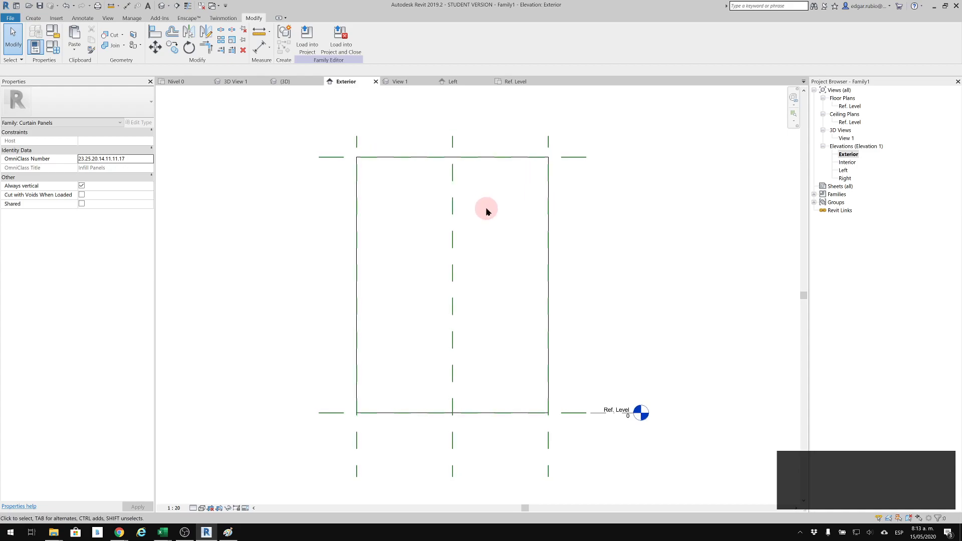
key("p")
left_click(296, 183)
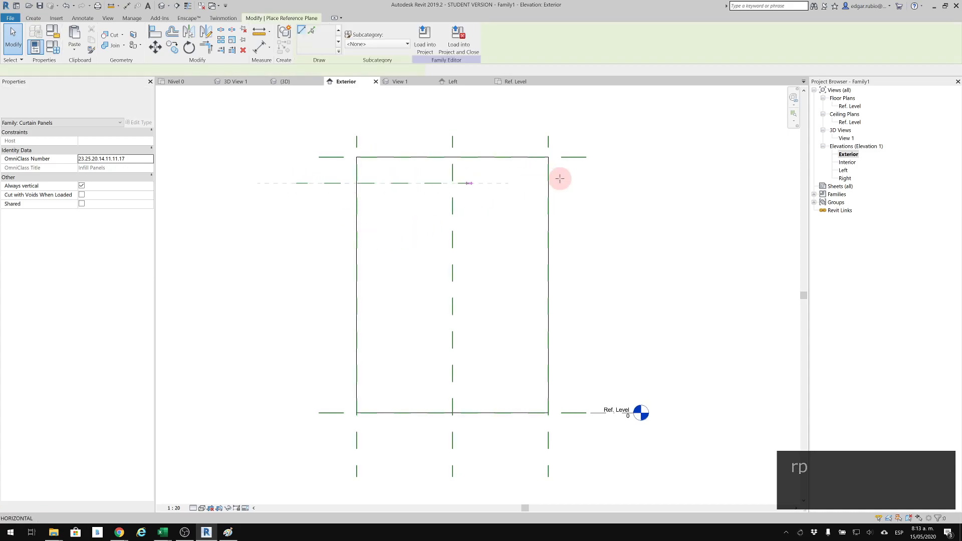
left_click(589, 180)
left_click(590, 386)
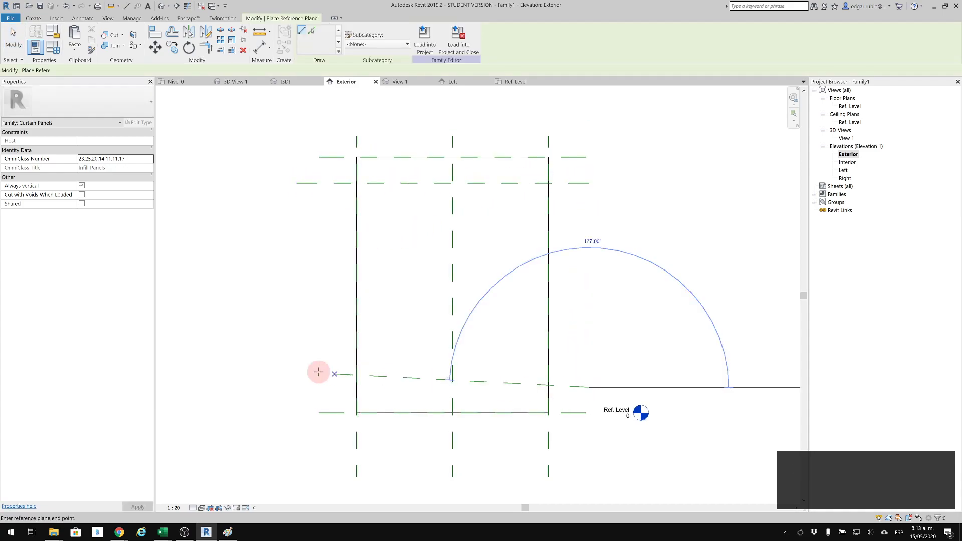
left_click(316, 387)
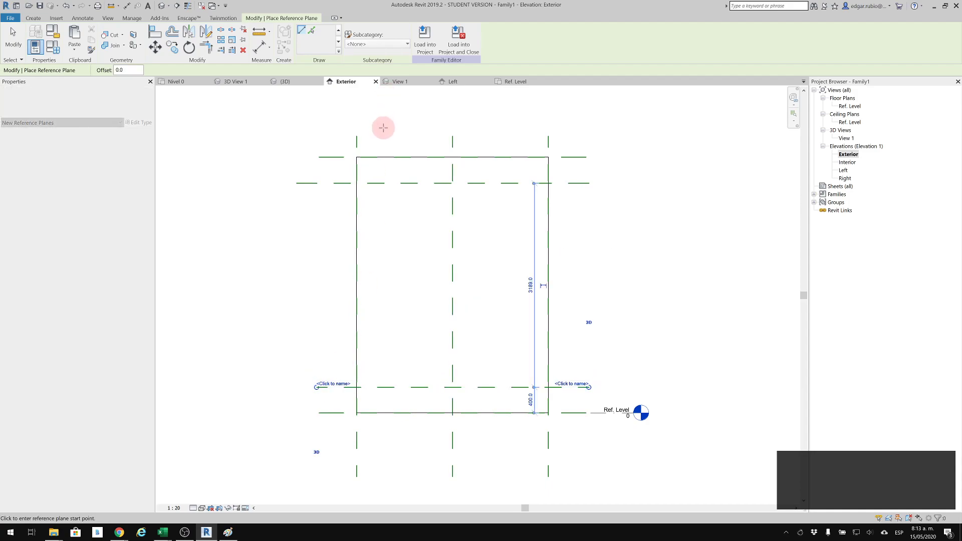
Step: Draw two vertical reference planes just inside the panel's side edges, the left one about 419 mm in
left_click(371, 473)
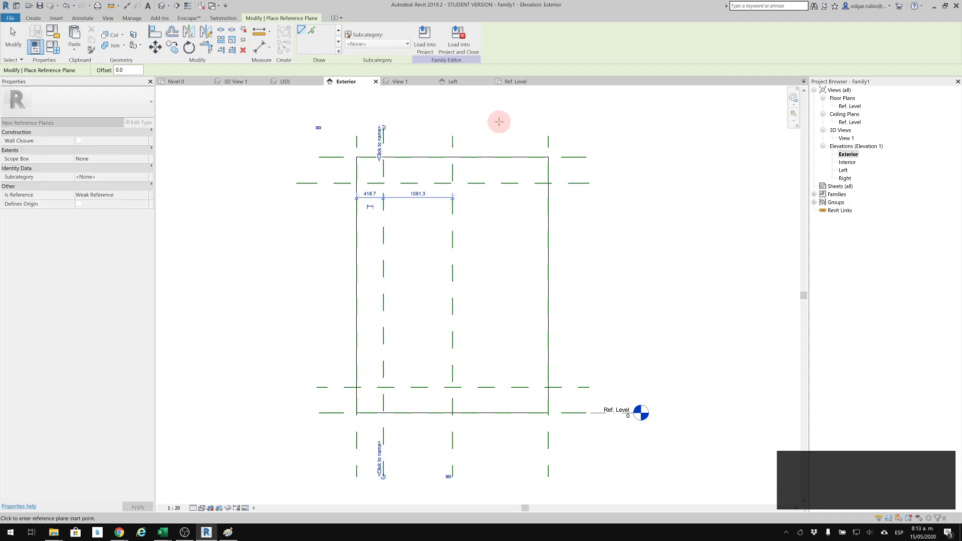
left_click(526, 140)
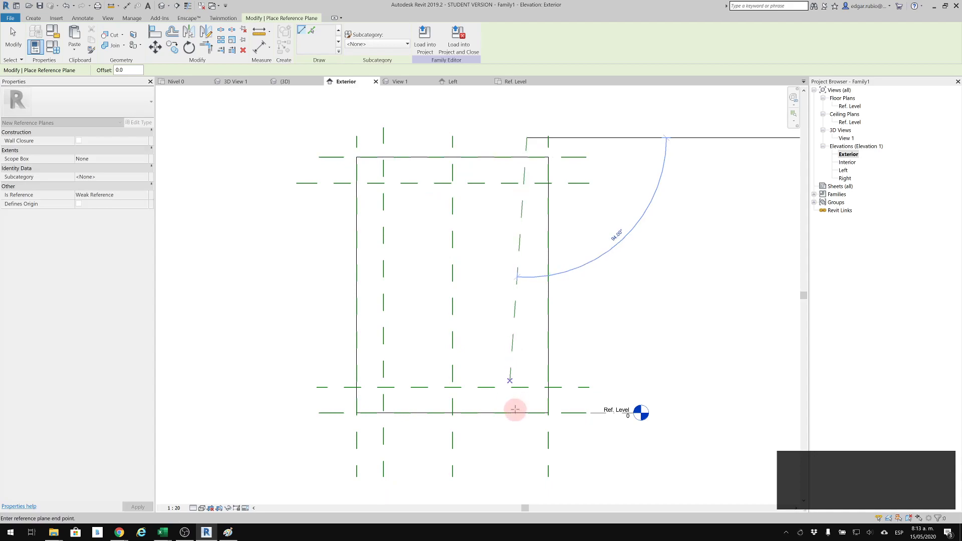
left_click(529, 449)
key("Escape")
key("Escape")
key("Escape")
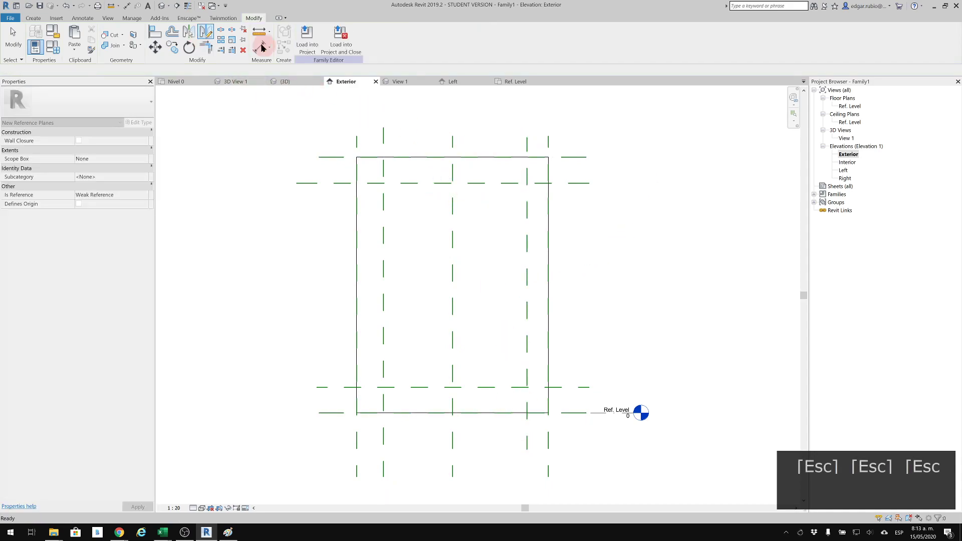
Step: Add aligned dimensions from the panel's bottom and top reference planes to the neighbouring inner horizontal planes
left_click(264, 48)
left_click(331, 413)
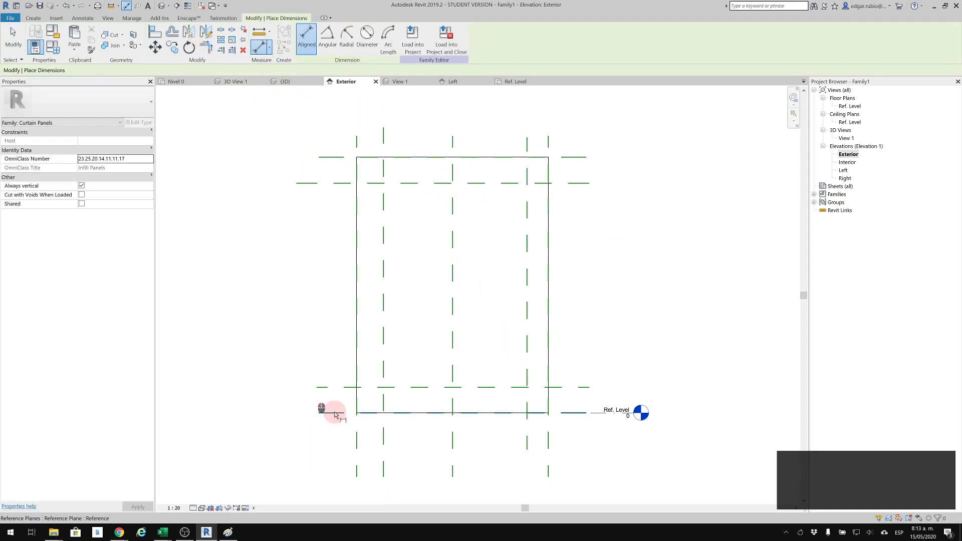
left_click(334, 387)
left_click(311, 358)
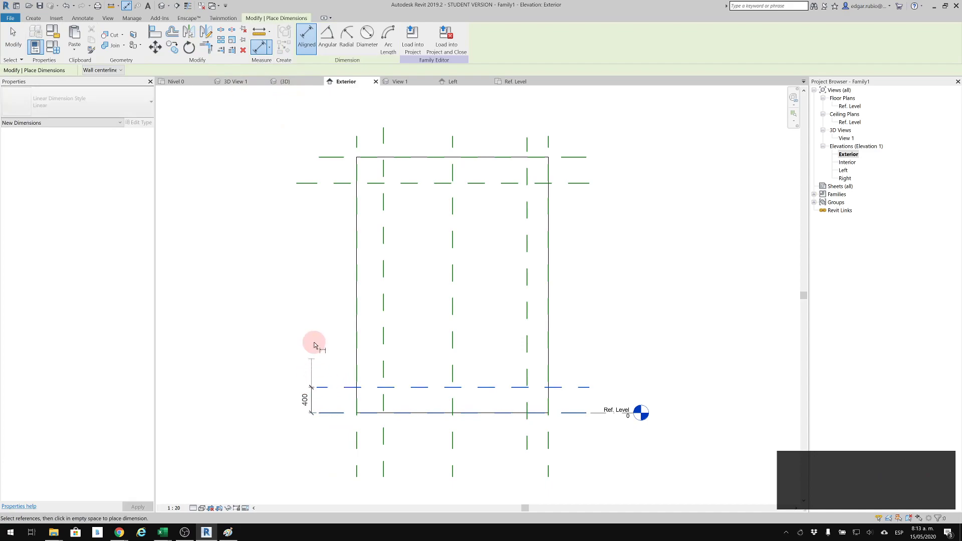
left_click(334, 183)
left_click(333, 157)
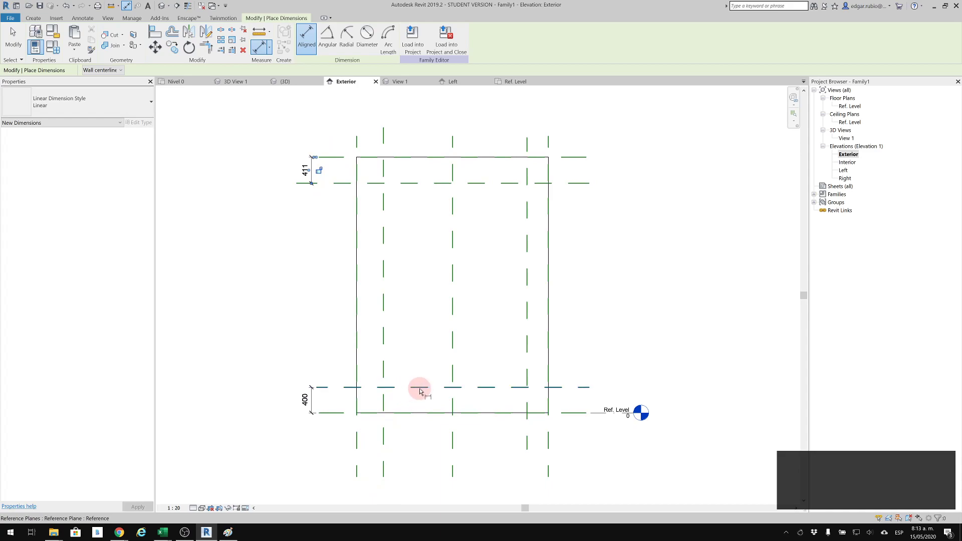
left_click(577, 160)
left_click(575, 183)
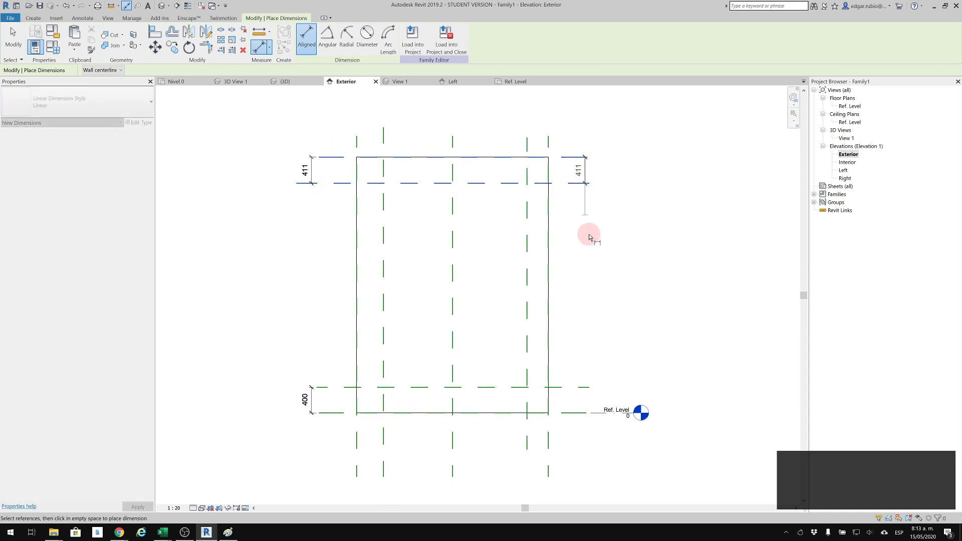
key("Escape")
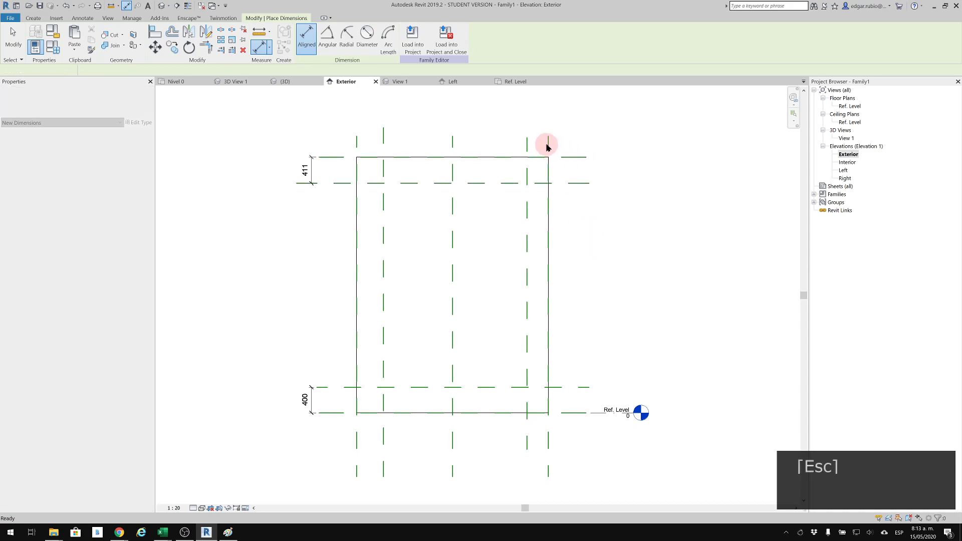
Step: Add aligned dimensions from the panel's side reference planes to the neighbouring inner vertical planes
left_click(548, 146)
left_click(526, 145)
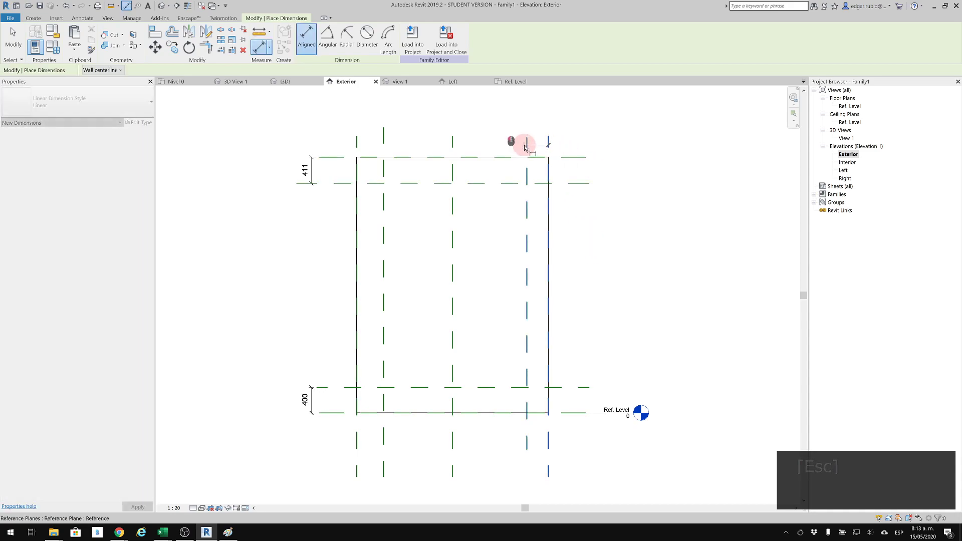
left_click(519, 128)
left_click(384, 136)
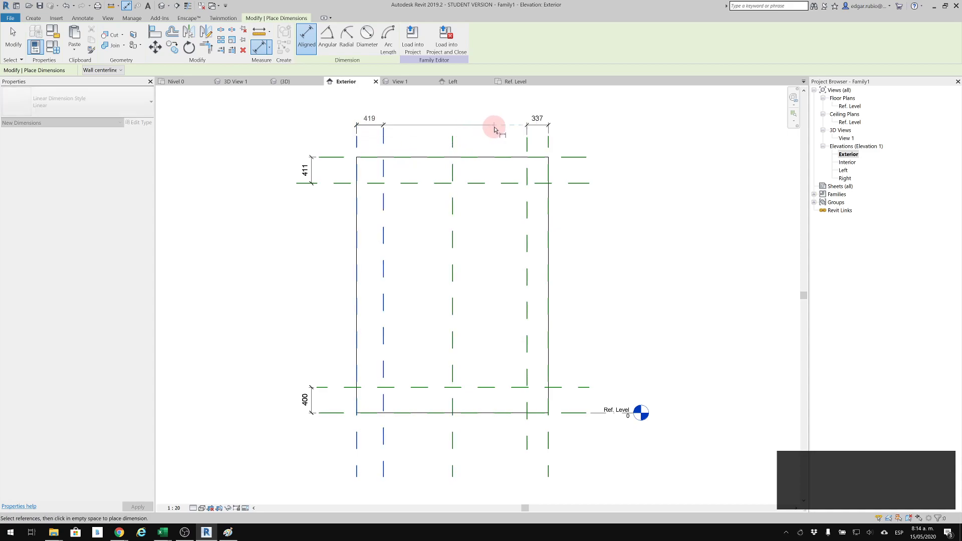
key("Escape")
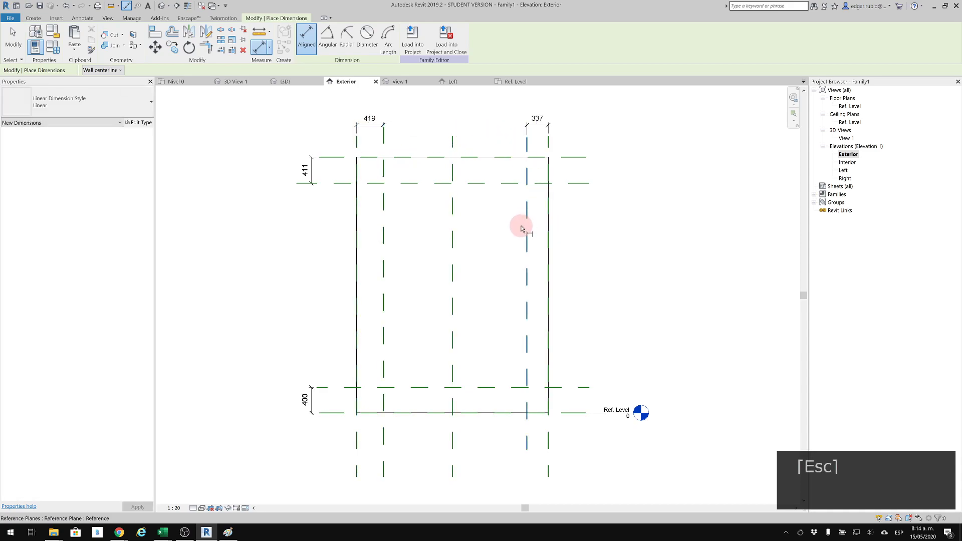
key("Escape")
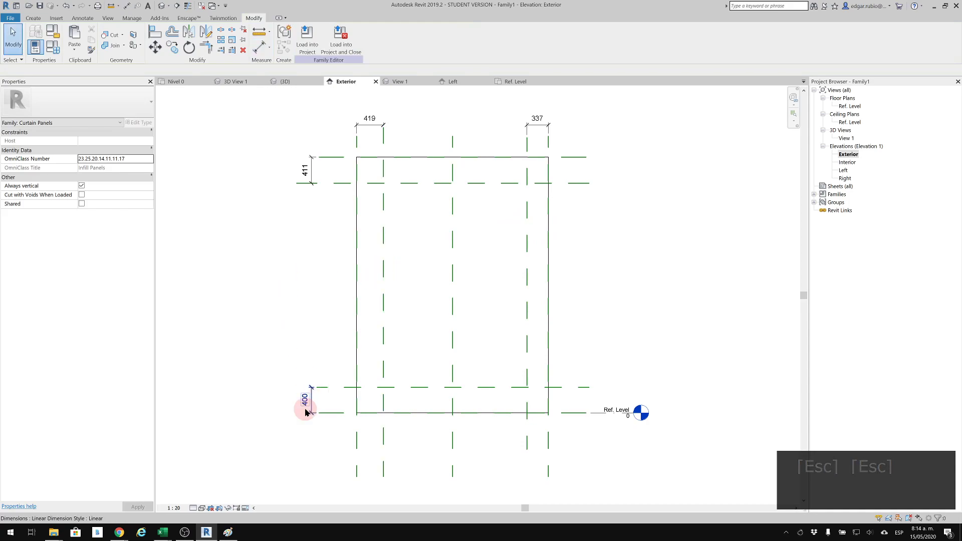
Step: Label all four edge-offset dimensions with a new family type parameter named DIST_SOPORTE
left_click(309, 409)
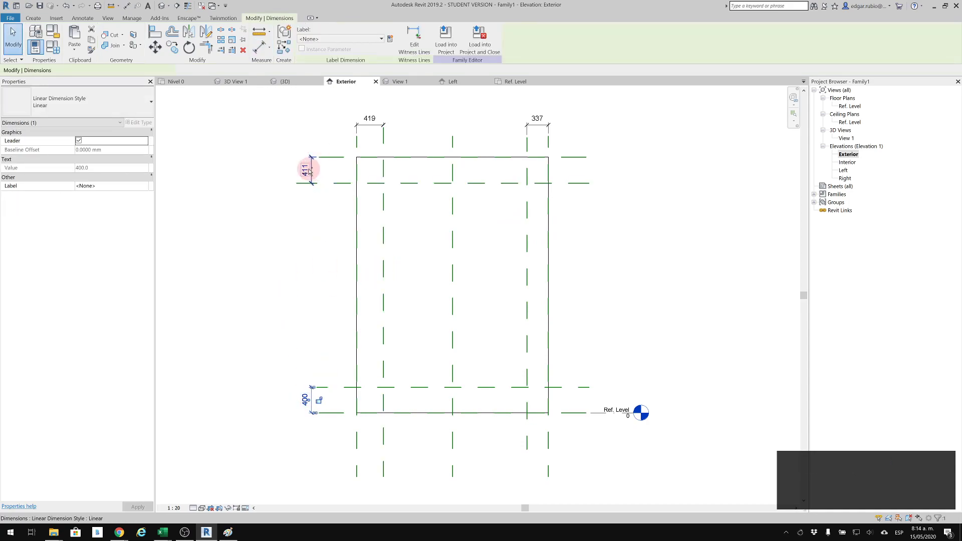
left_click(369, 120, "ctrl")
left_click(538, 117, "ctrl")
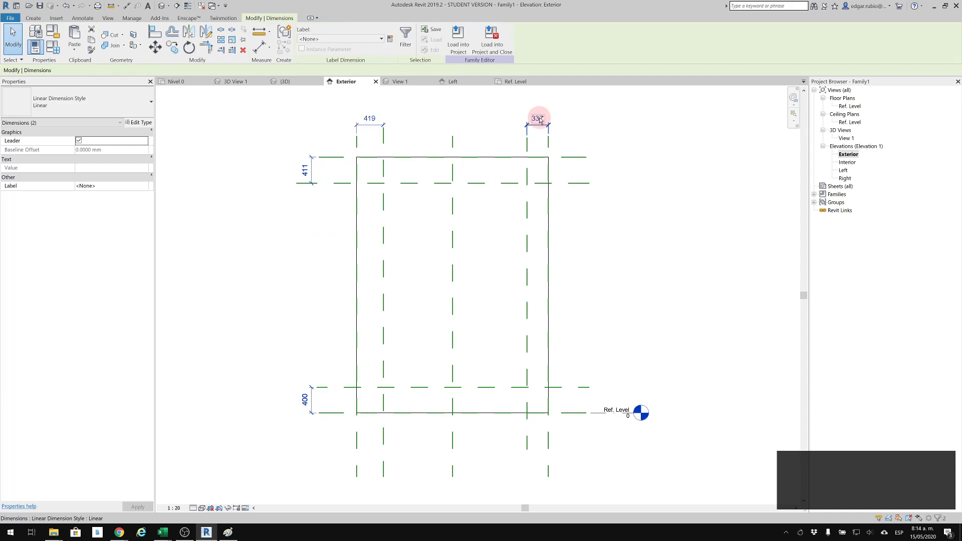
left_click(390, 39)
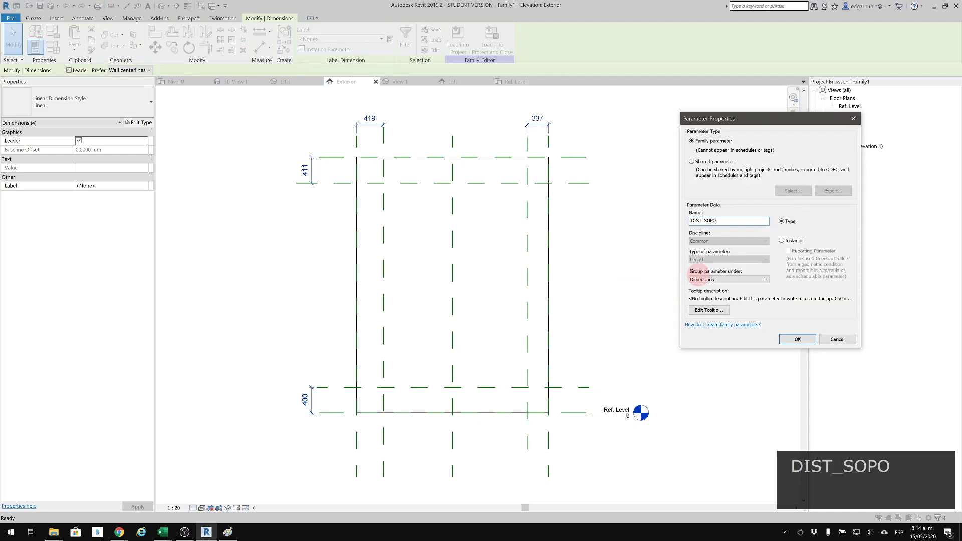
type("DIST_SOPORTE")
key("Return")
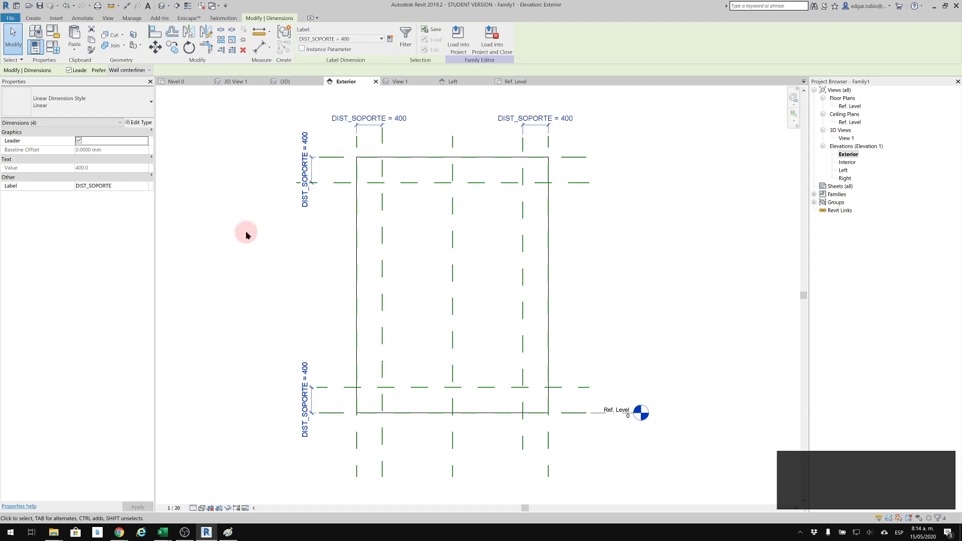
Step: Move the upper inner horizontal reference plane upward to bring DIST_SOPORTE to 300 mm
left_click(253, 191)
left_click(414, 183)
left_click_drag(417, 209, 440, 172)
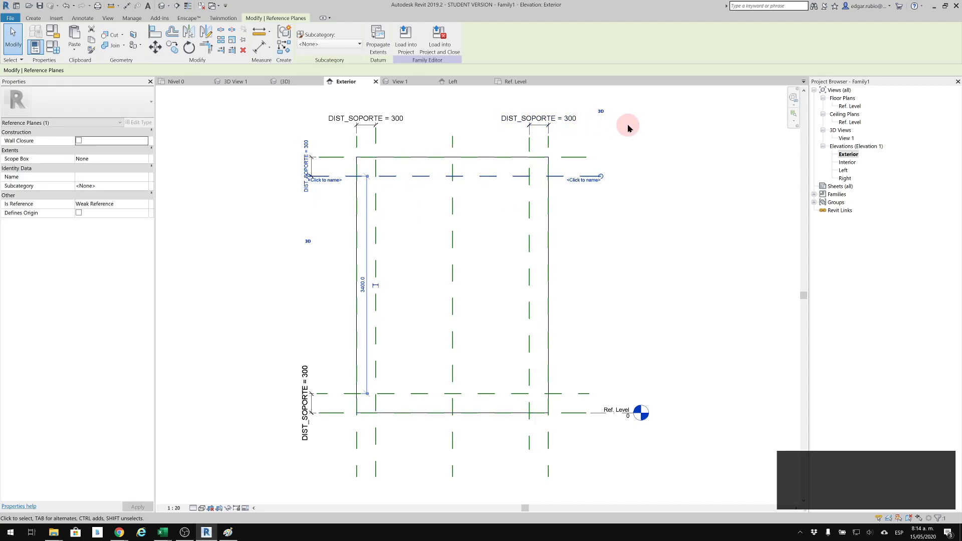
left_click(648, 168)
left_click(668, 184)
middle_click_drag(589, 190, 584, 198)
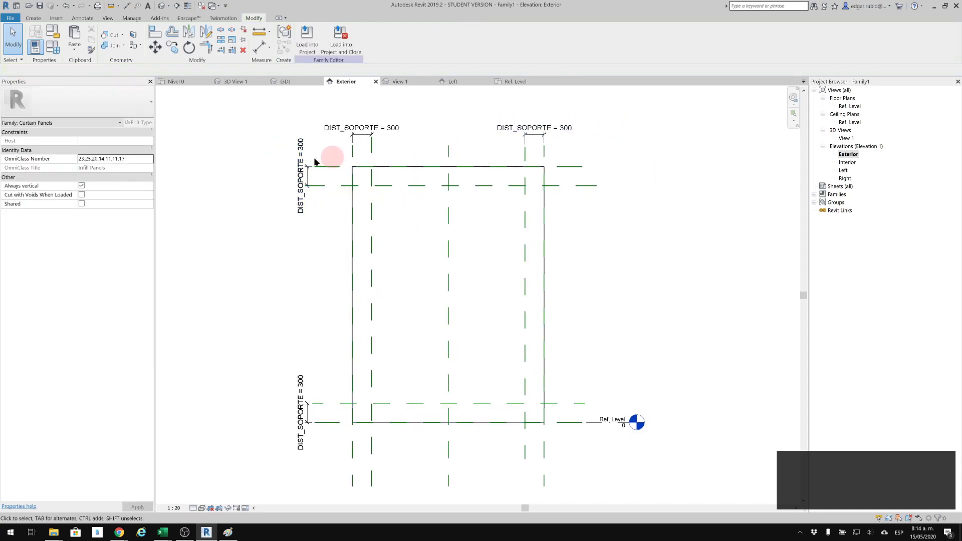
Step: Start a solid extrusion with circles at the inner reference-plane intersections: radii about 200 (upper left), 400 (upper right, lower left) and 500 mm (lower right)
scroll(273, 158, "up", 3)
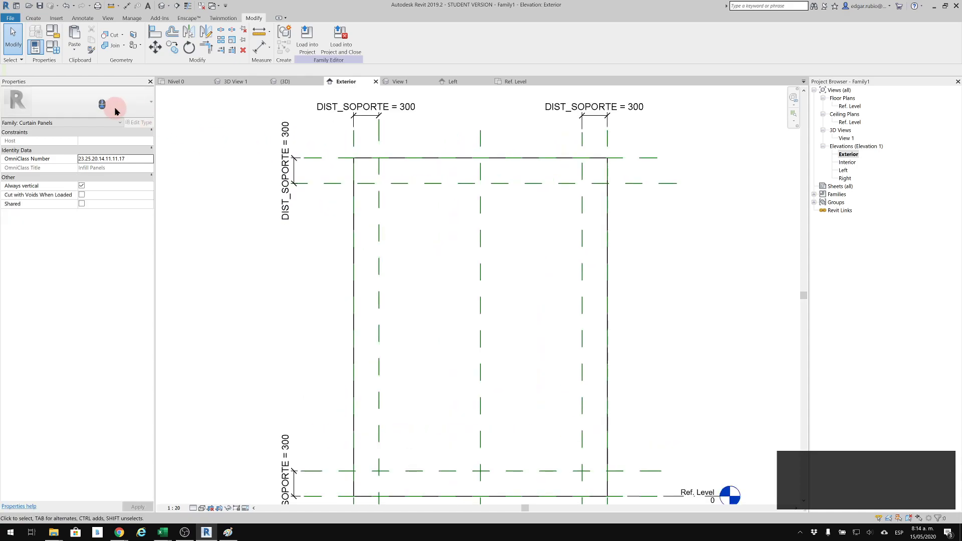
left_click(34, 18)
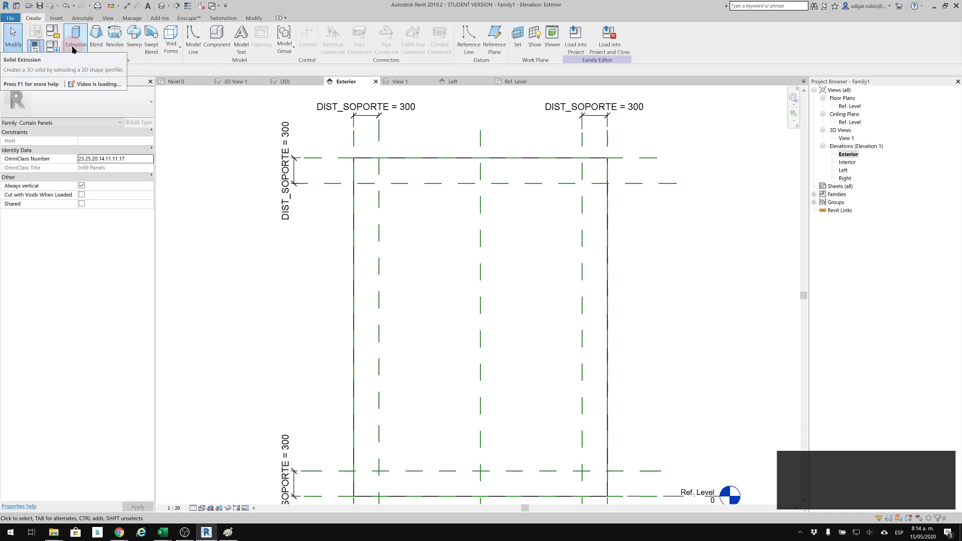
left_click(373, 176)
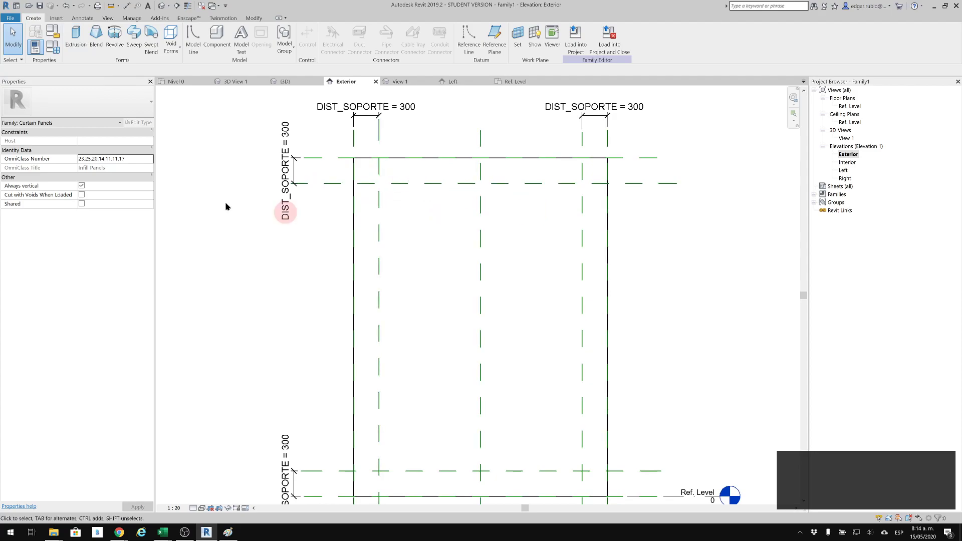
left_click(76, 40)
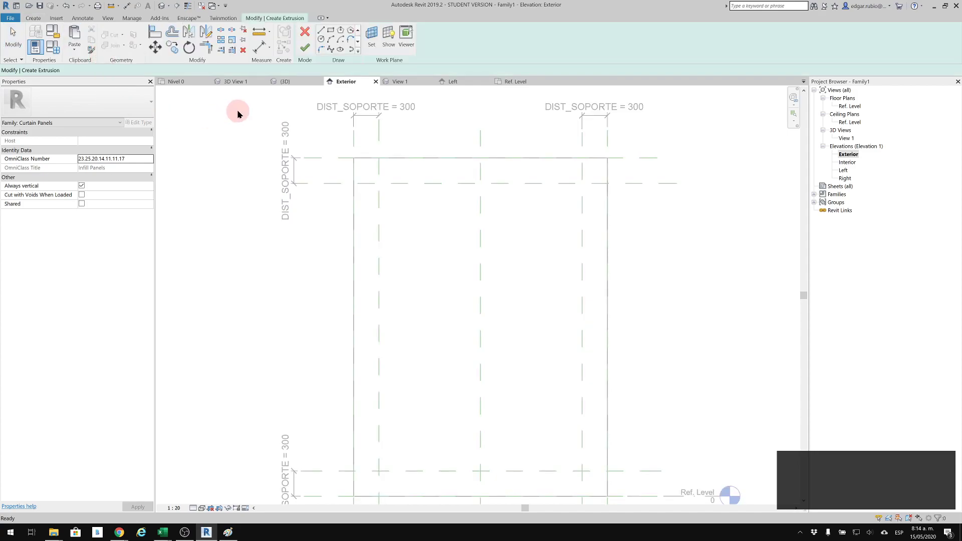
left_click(321, 39)
left_click(380, 185)
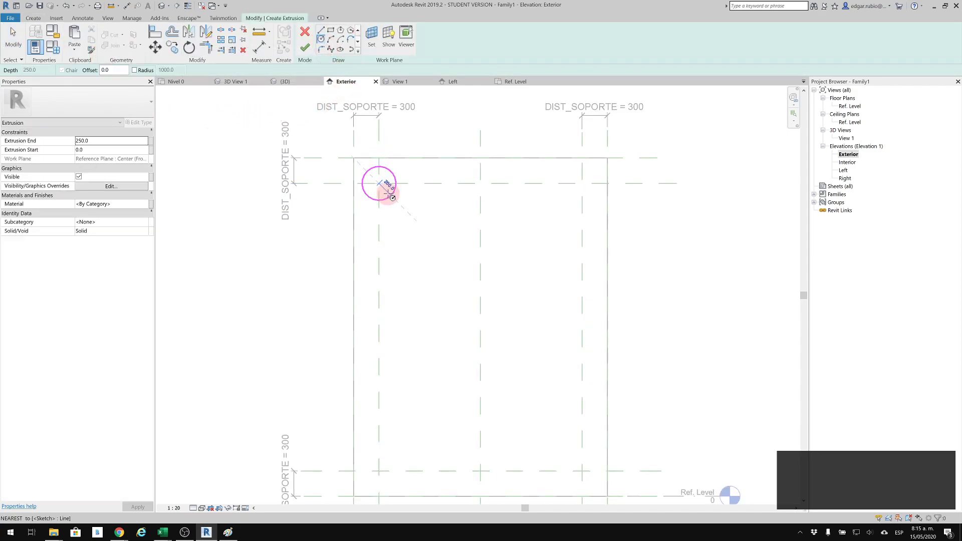
left_click(392, 197)
left_click(582, 183)
middle_click_drag(516, 353, 525, 272)
left_click(390, 391)
left_click(593, 391)
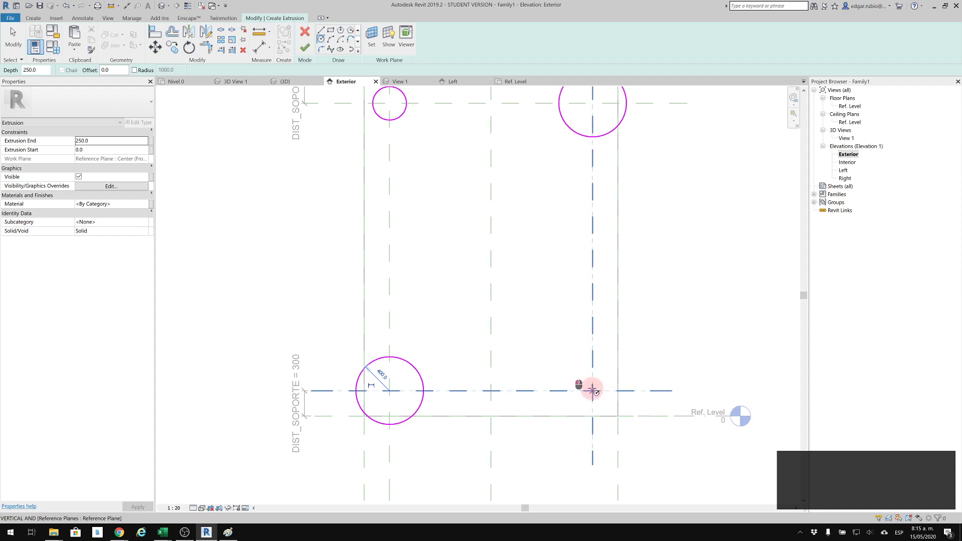
left_click(565, 354)
middle_click_drag(461, 231, 508, 338)
key("Escape")
key("Escape")
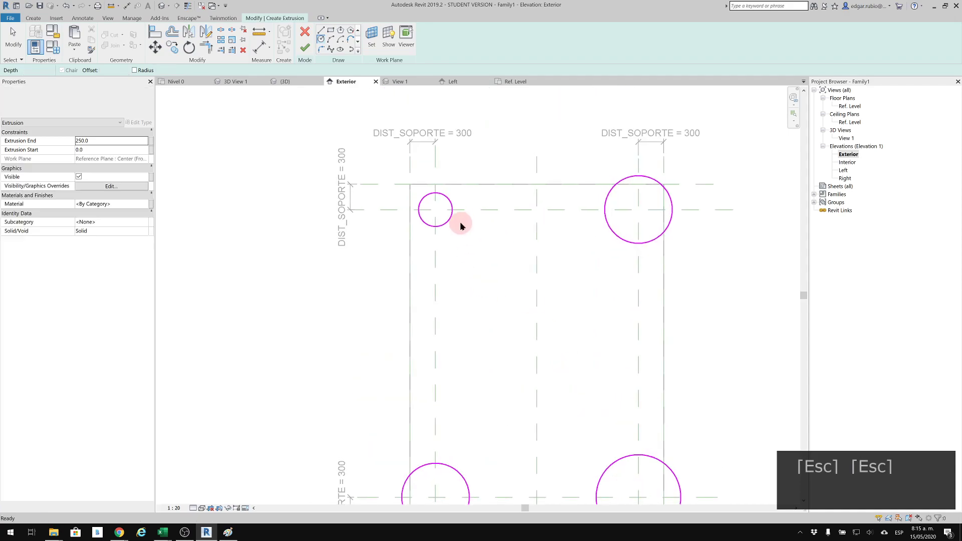
Step: Make the temporary radius dimensions of the four sketched circles permanent
left_click(449, 216)
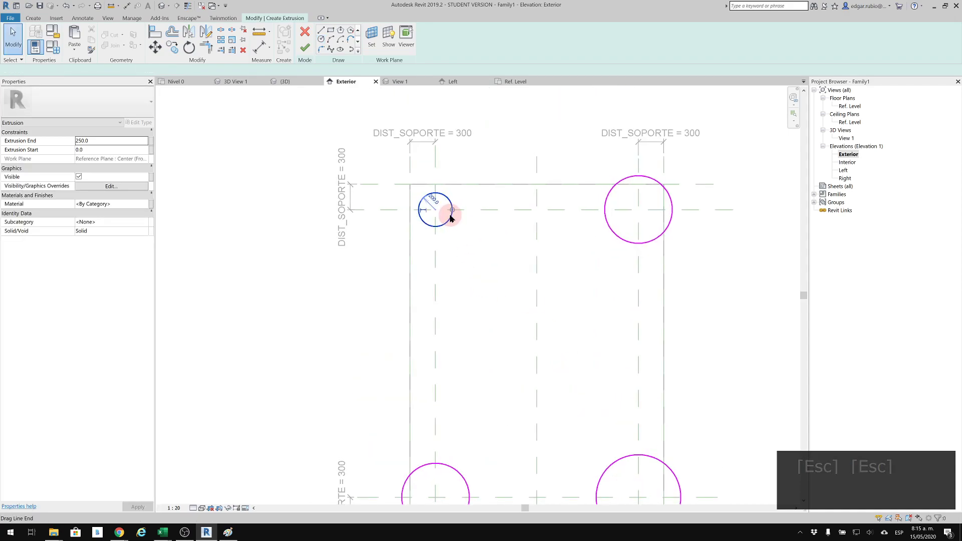
scroll(427, 210, "up", 1)
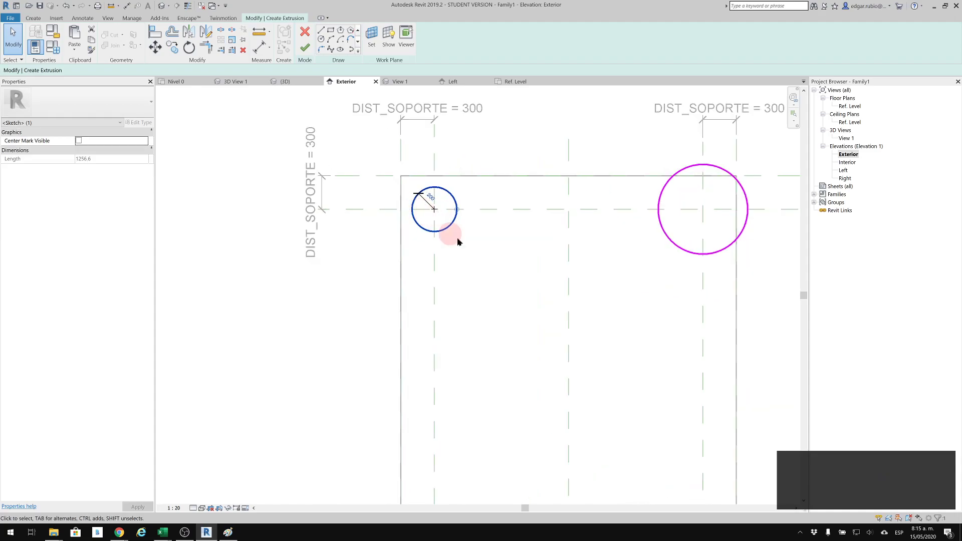
left_click(674, 246)
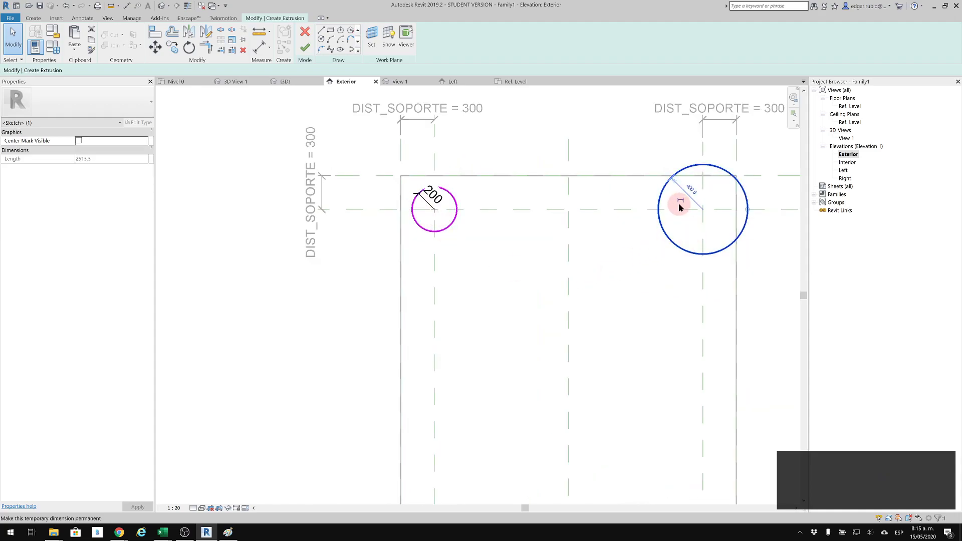
middle_click_drag(656, 349, 600, 143)
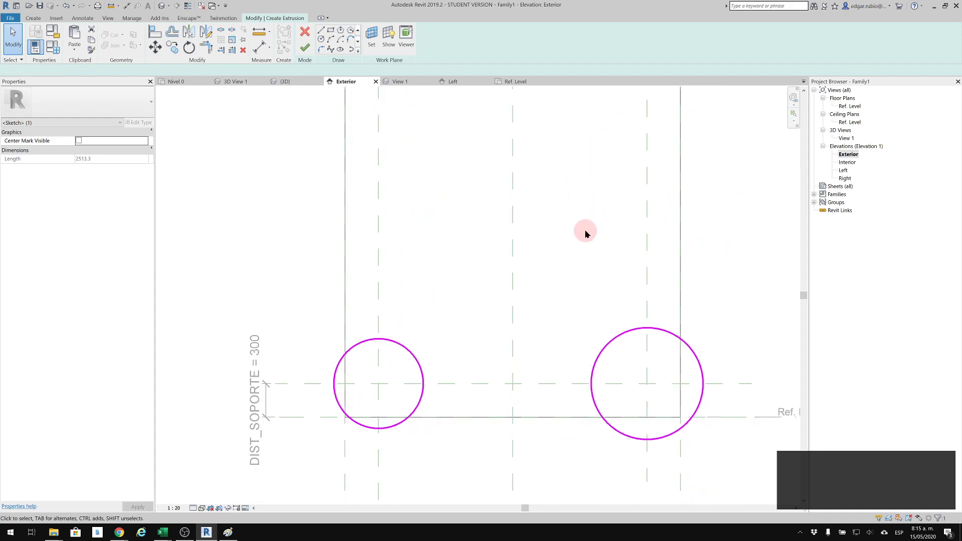
left_click(460, 390)
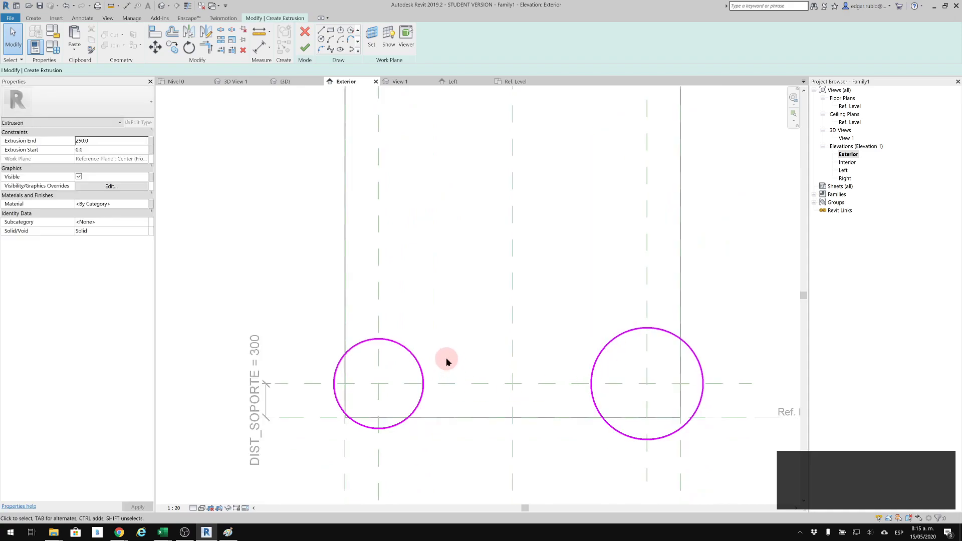
left_click(421, 373)
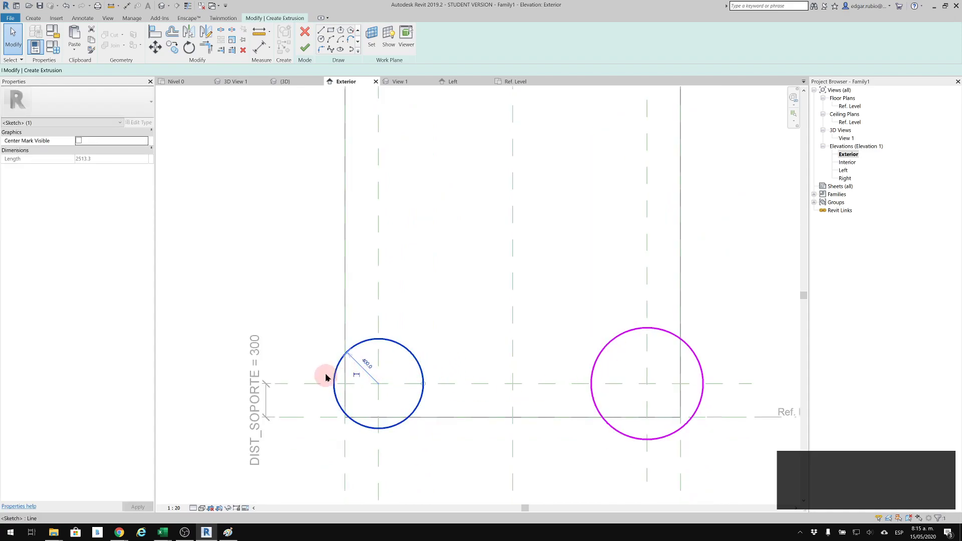
left_click(356, 376)
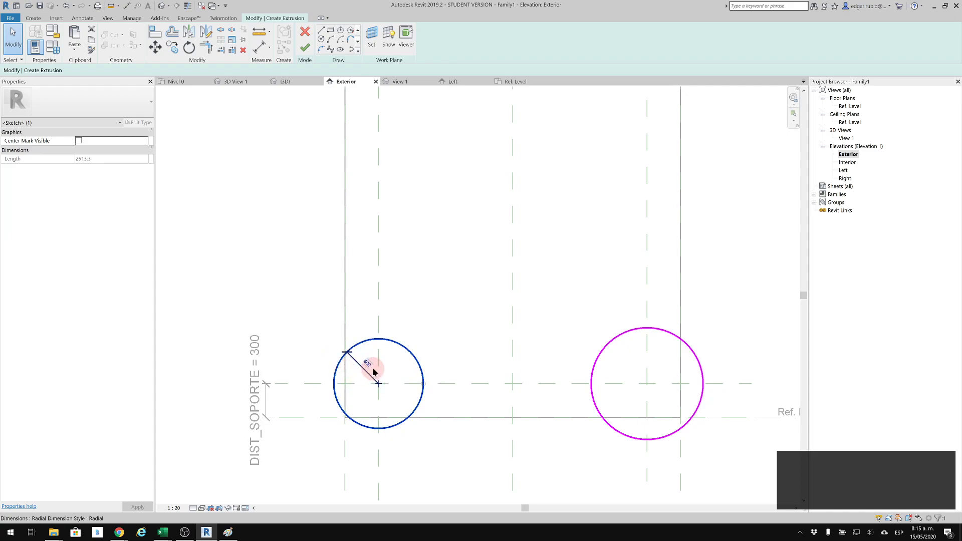
left_click(606, 332)
left_click(618, 345)
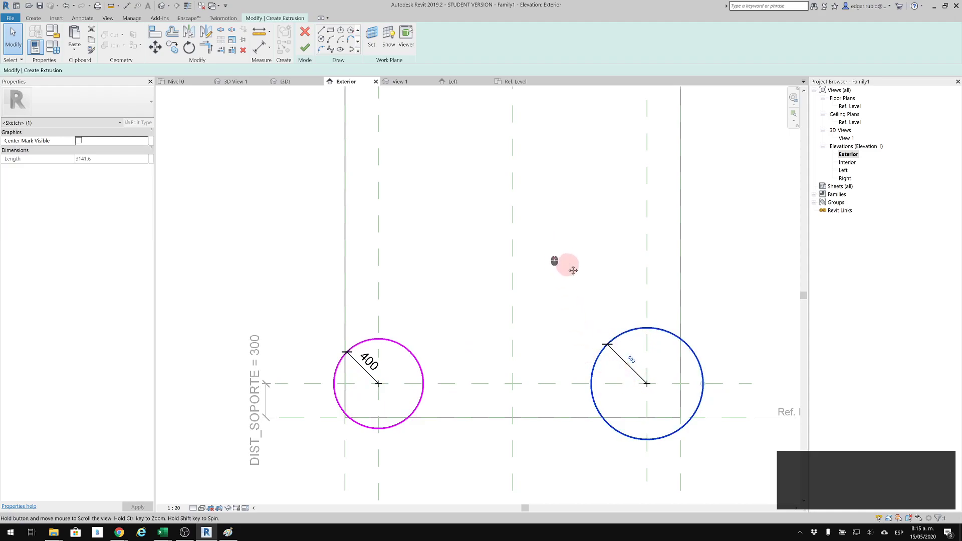
Step: Label all four circle radius dimensions with a new family type parameter named RAD_SOPORTE
middle_click_drag(566, 264, 572, 283)
left_click(583, 274)
left_click(646, 389)
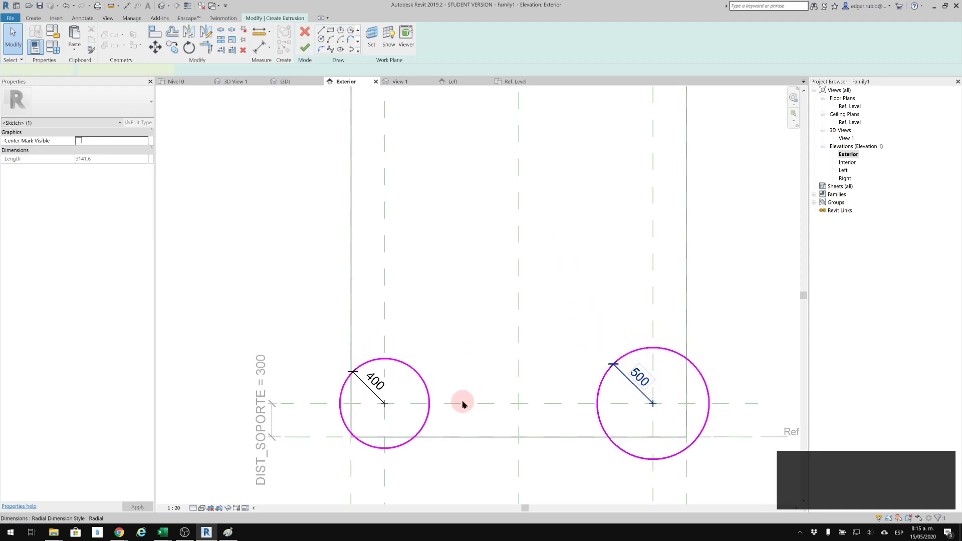
left_click(377, 396, "ctrl")
scroll(511, 326, "up", 5, "ctrl")
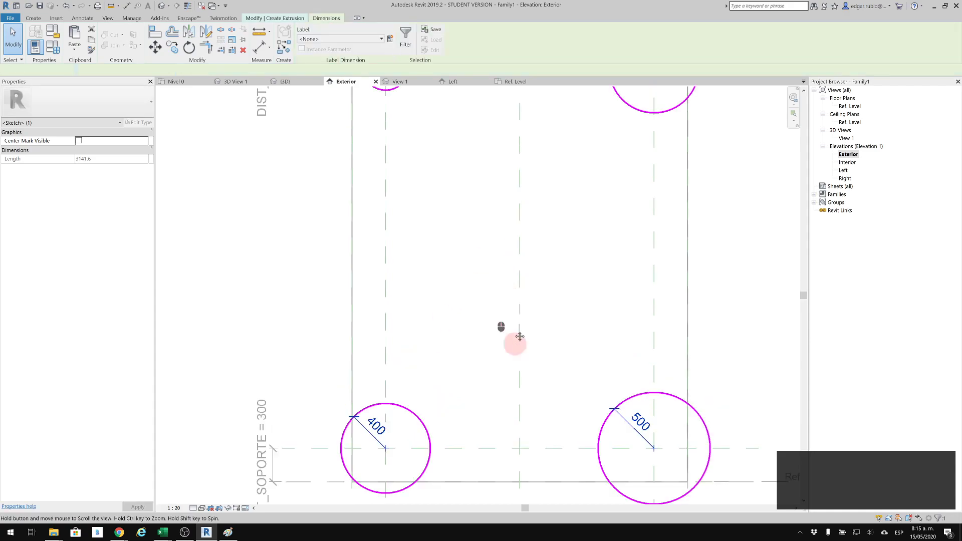
left_click(636, 225, "ctrl")
left_click(363, 184, "ctrl")
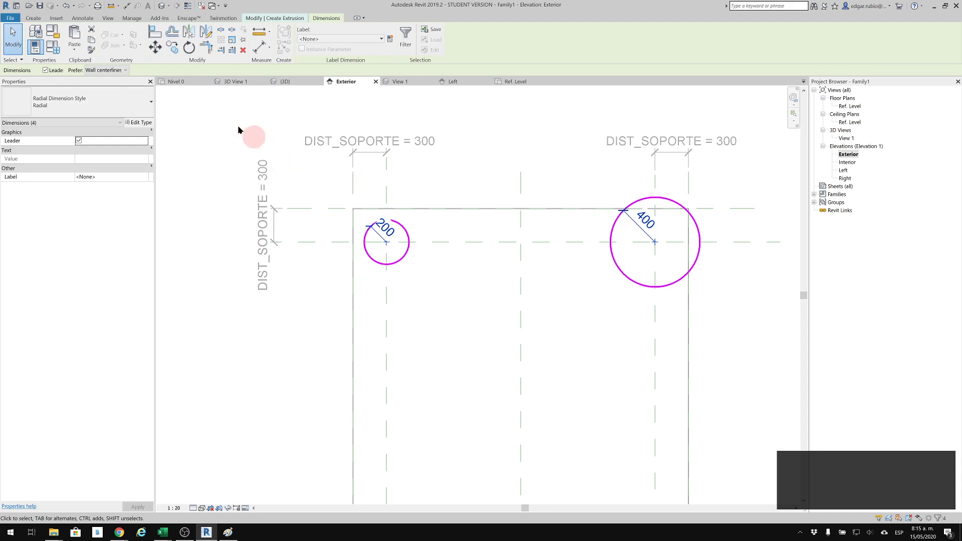
left_click(391, 43)
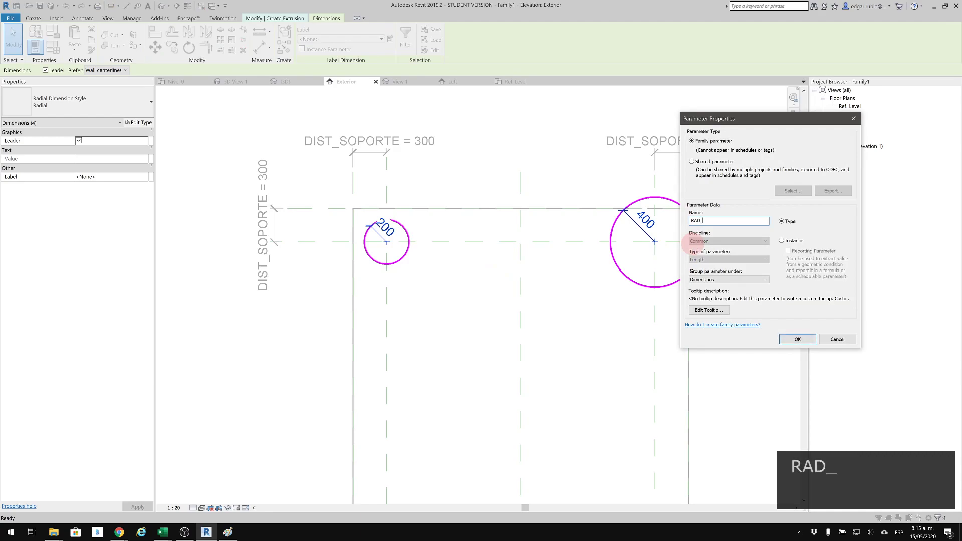
type("RAD_SOPORTE")
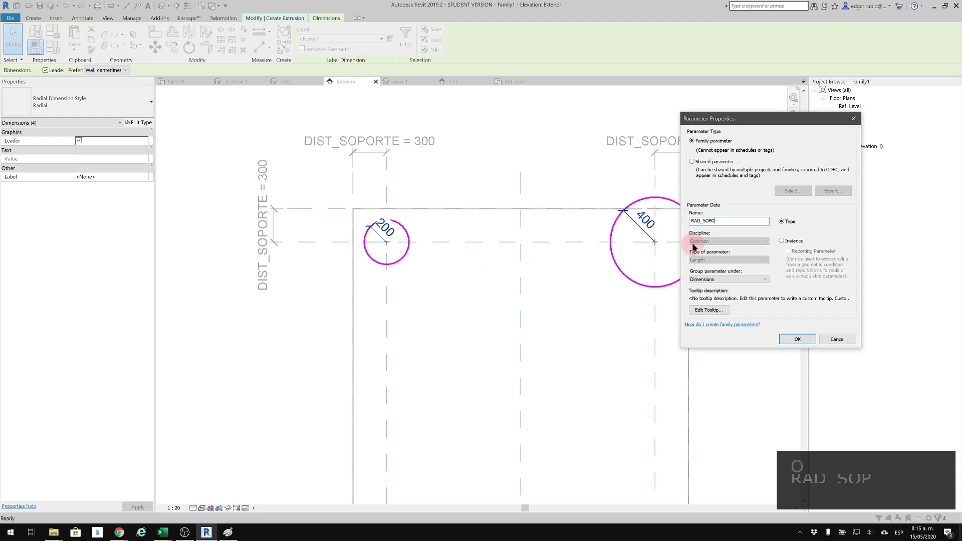
left_click(797, 339)
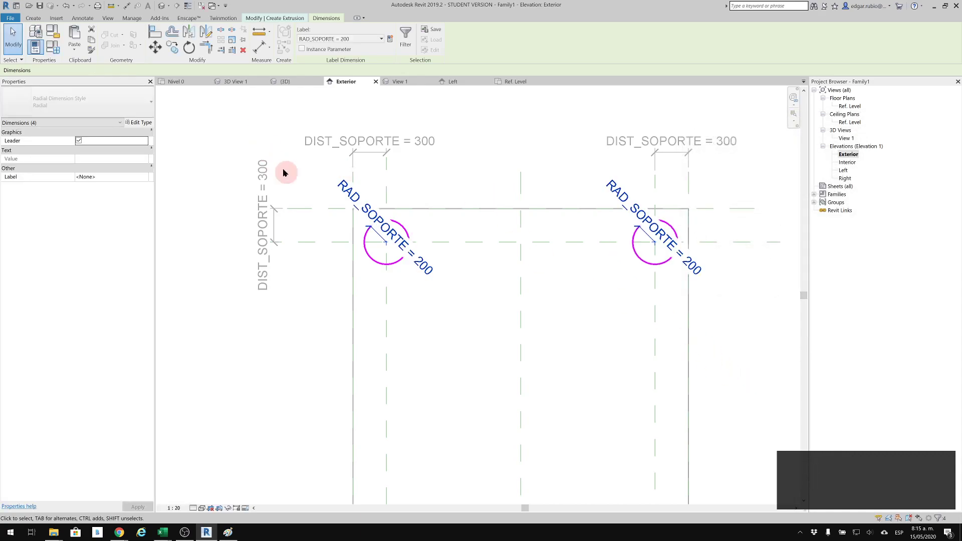
Step: Finish the sketch to create the four circular supports with an extrusion end of 250 mm
scroll(286, 199, "down", 2)
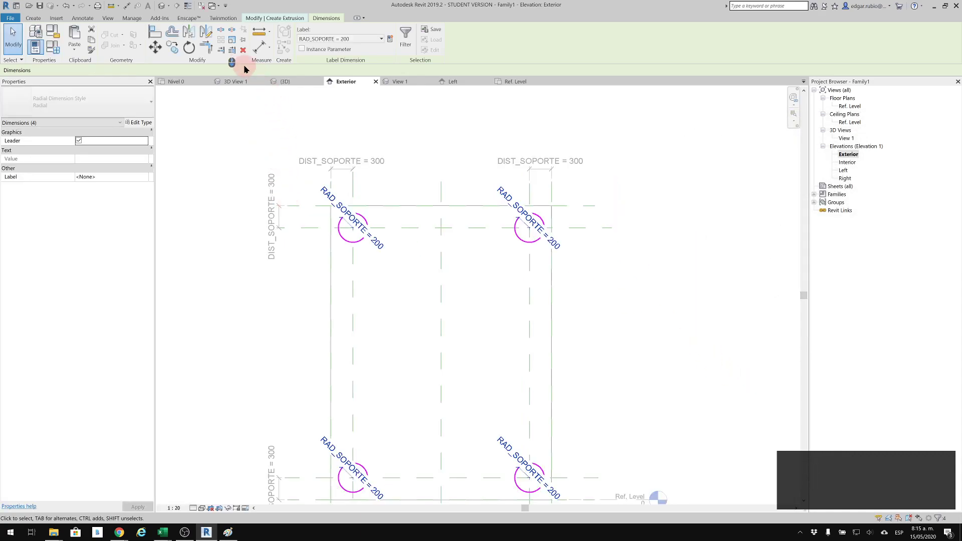
left_click(288, 18)
left_click(304, 47)
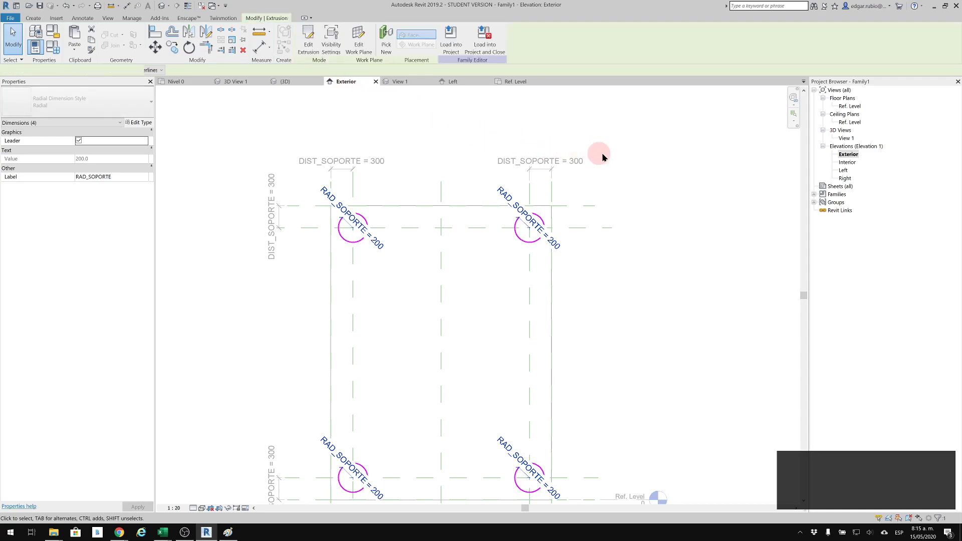
left_click(704, 209)
left_click(605, 291)
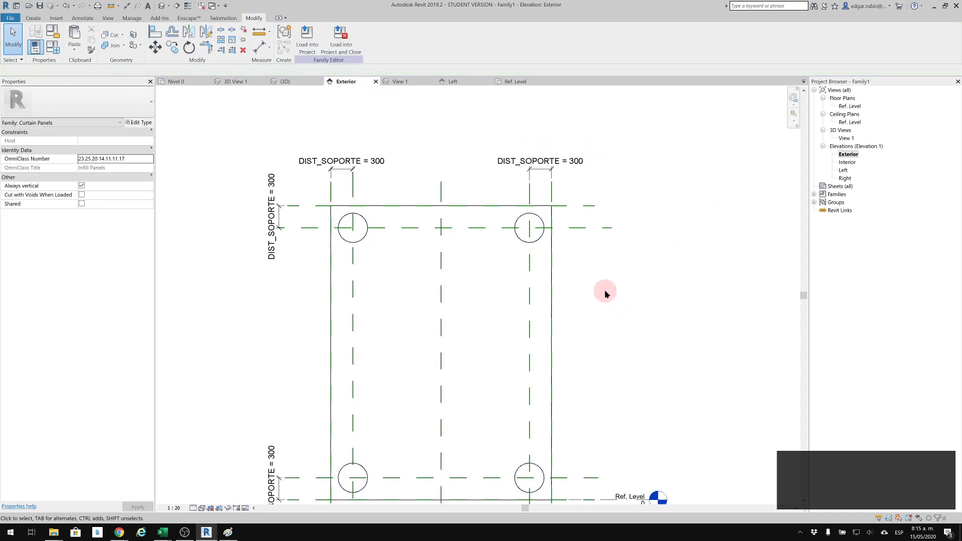
left_click(577, 229)
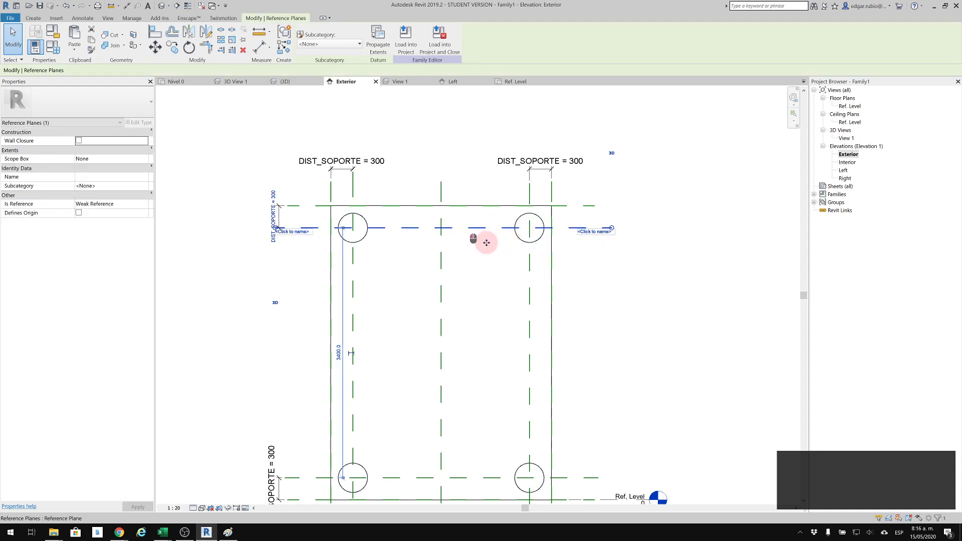
Step: Move the upper support reference plane in the Exterior elevation to flex DIST_SOPORTE to 400 mm
mouse_move(487, 245)
left_mouse_down()
mouse_move(481, 272)
mouse_move(482, 236)
mouse_move(476, 290)
mouse_move(480, 239)
left_mouse_up()
left_click(688, 269)
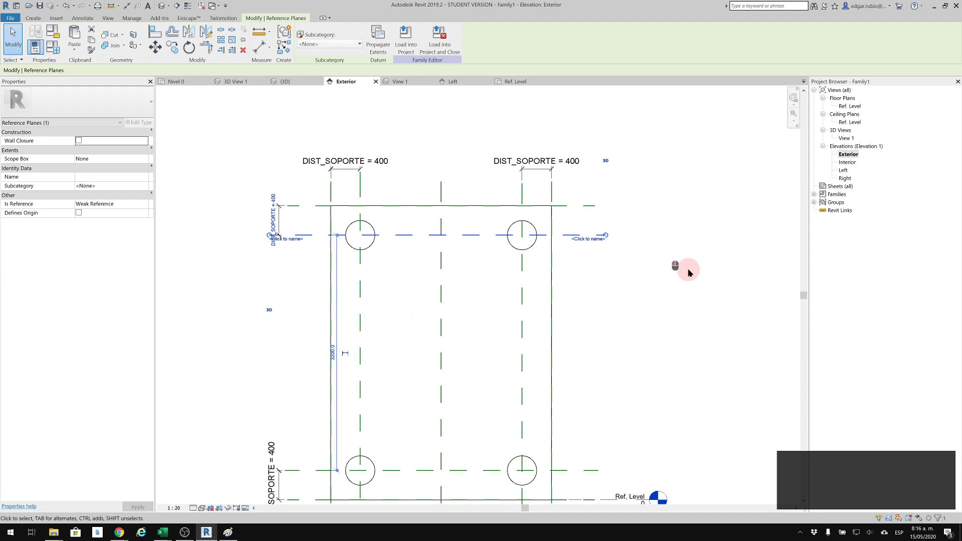
Step: In the Ref. Level plan, draw horizontal reference planes about 180 mm above the upper glass and about 505 mm below the lower glass
double_click(852, 107)
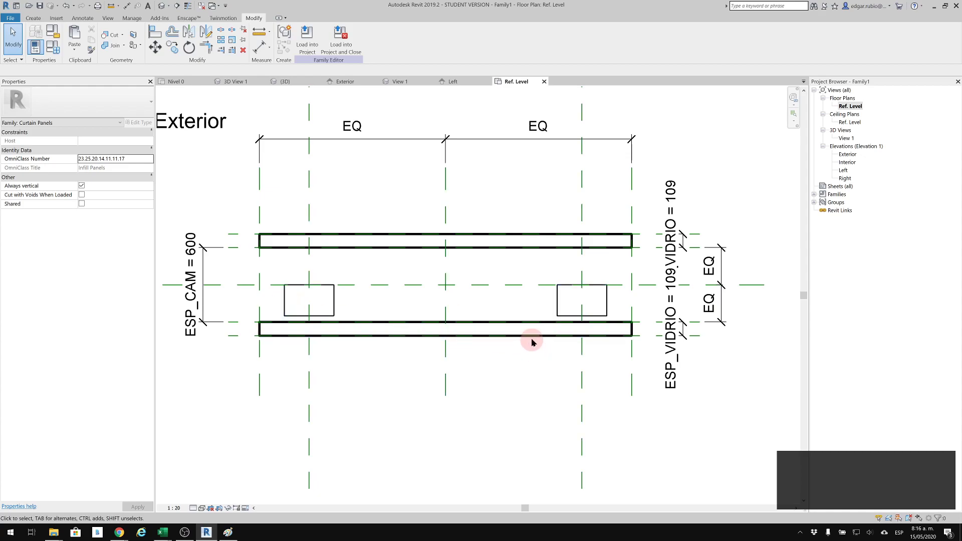
key("r")
key("p")
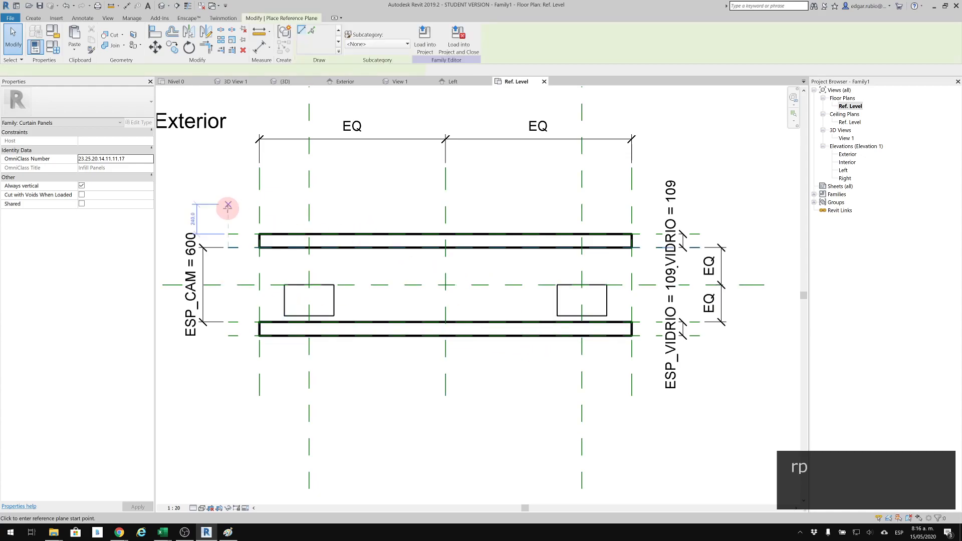
left_click(228, 212)
left_click(771, 212)
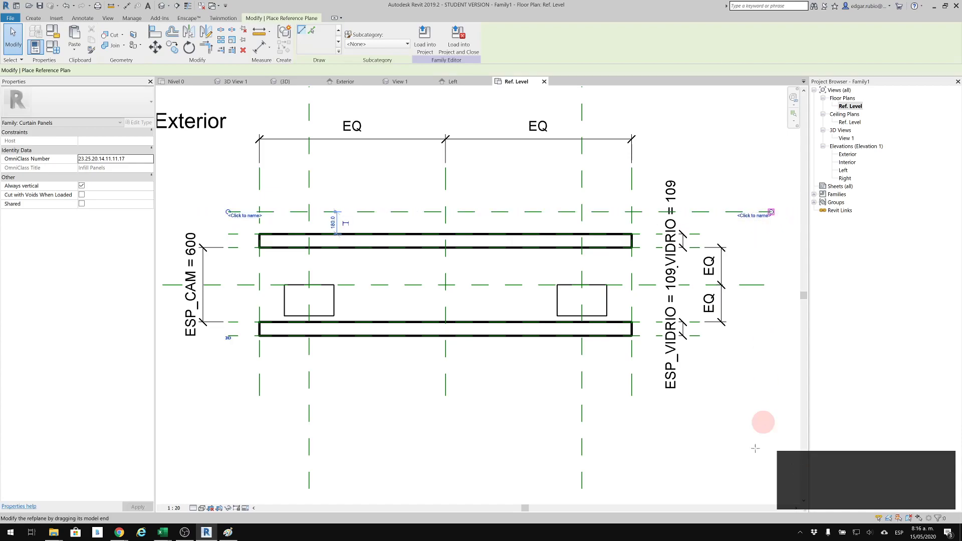
left_click(698, 398)
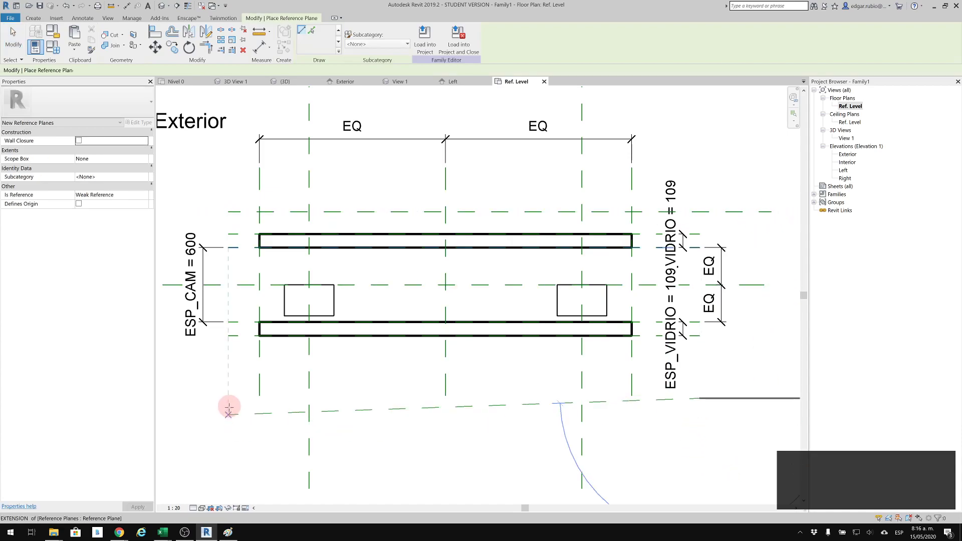
left_click(215, 398)
key("Escape")
key("Escape")
key("Escape")
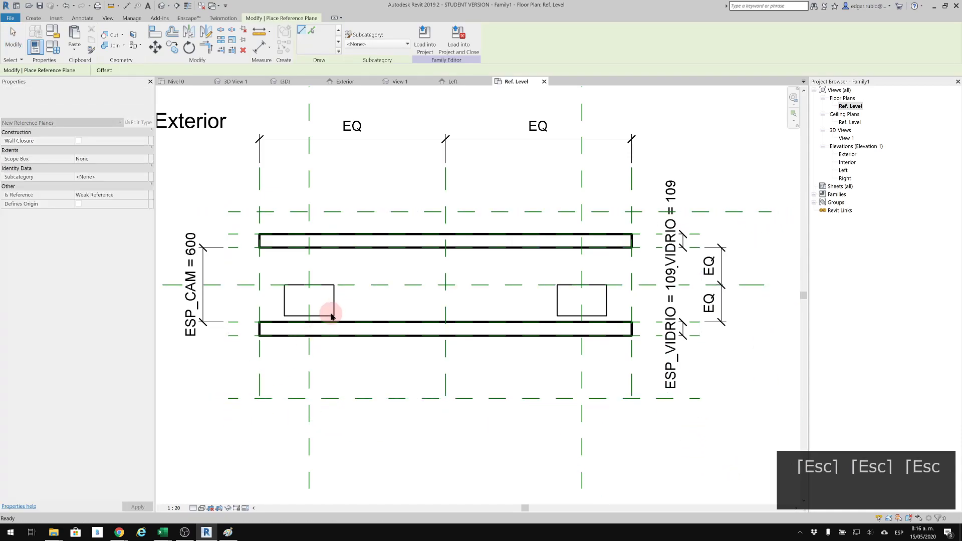
Step: Stretch both ends of the support extrusion to the two new outer reference planes and lock them there
left_click(330, 315)
left_click_drag(448, 320, 485, 398)
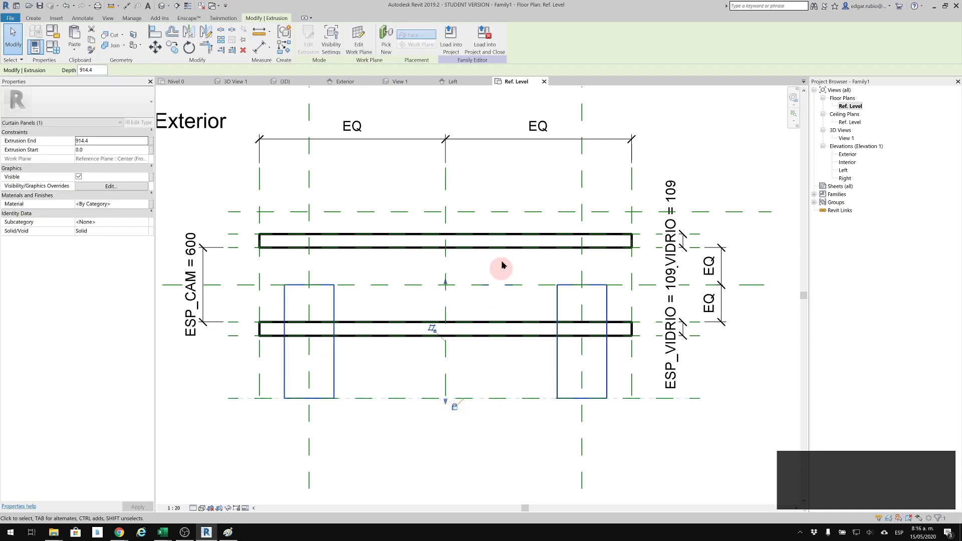
left_click_drag(446, 281, 496, 212)
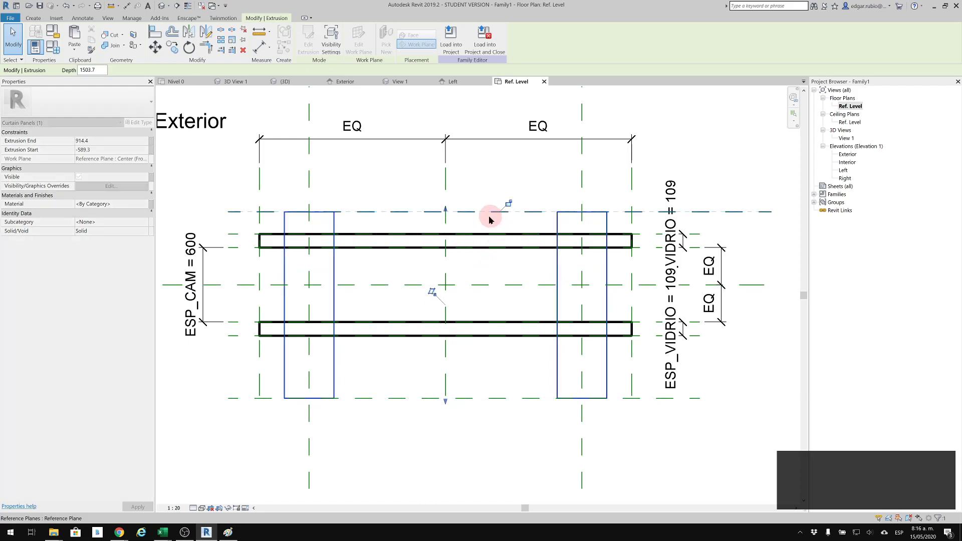
left_click(506, 403)
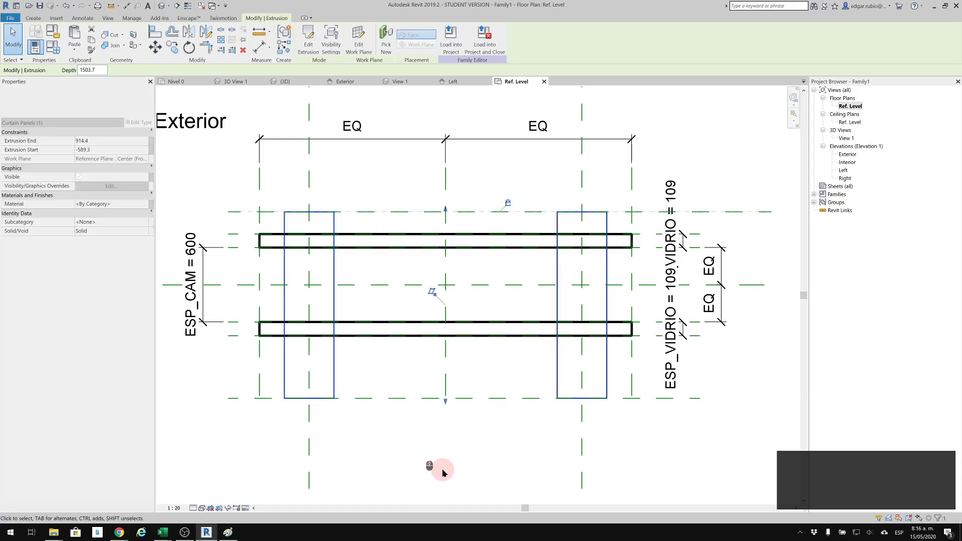
middle_click_drag(360, 405, 427, 369)
scroll(427, 369, "up", 1)
left_click(447, 300)
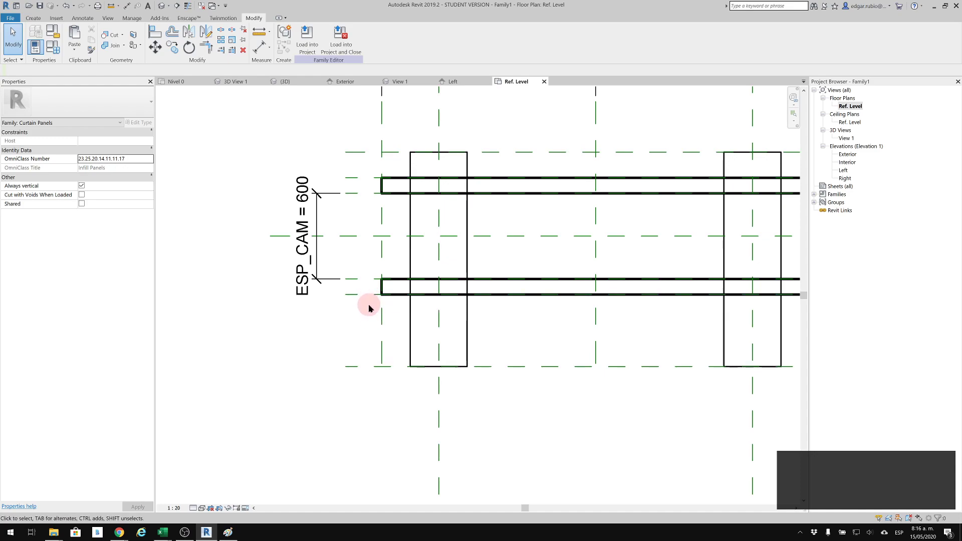
Step: Add aligned dimensions between each outer glass face's reference plane and the new reference plane beyond it
left_click(260, 47)
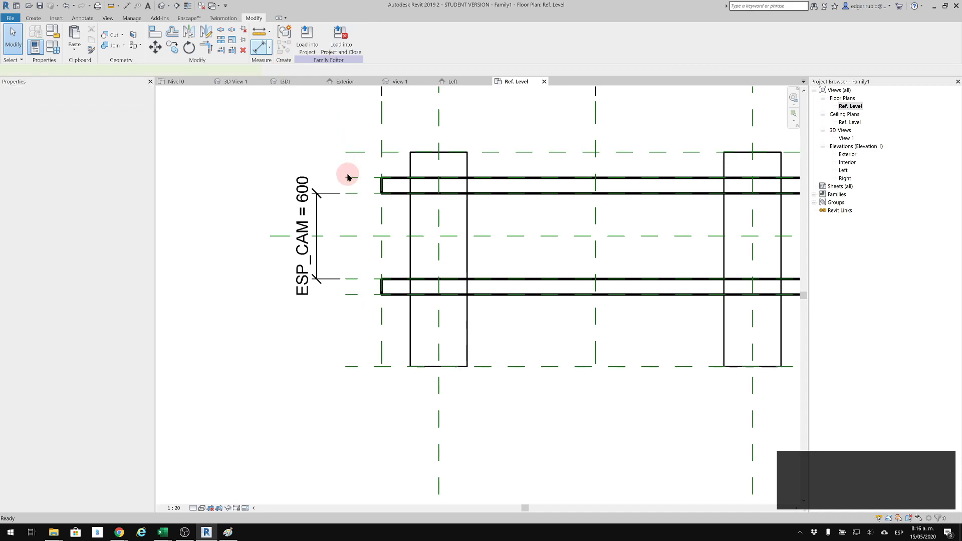
left_click(354, 178)
left_click(355, 149)
left_click(356, 150)
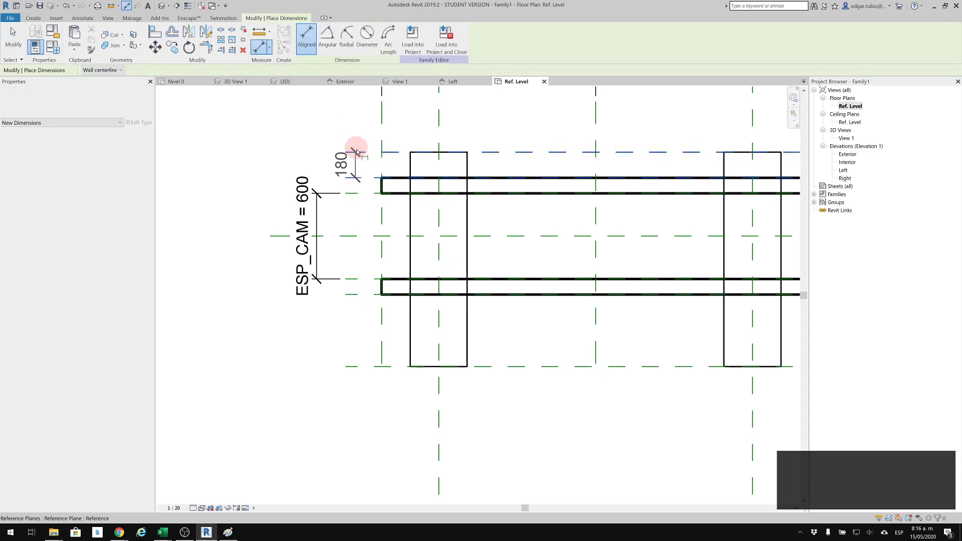
left_click(358, 297)
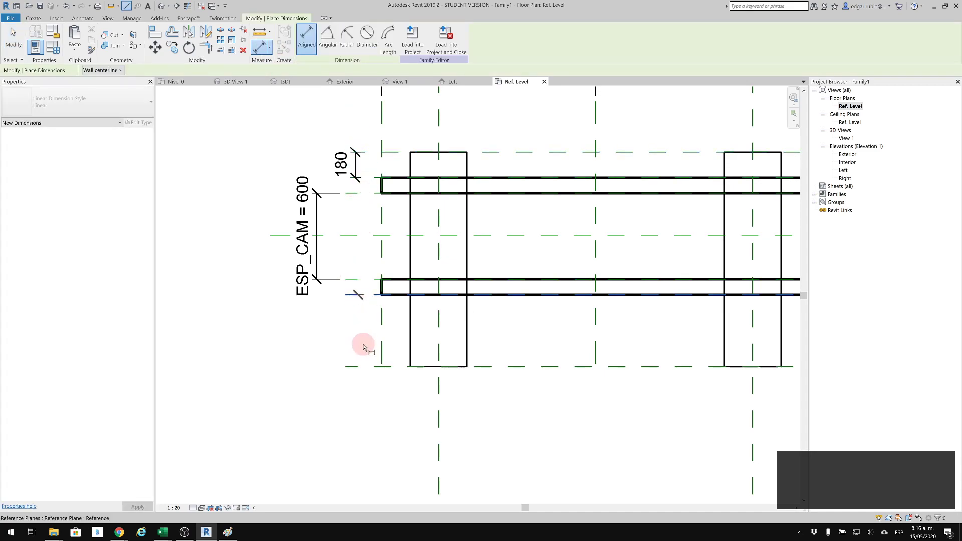
left_click(368, 366)
left_click(370, 419)
key("Escape")
key("Escape")
Step: Set the distance from the lower glass's outer face to the lower support reference plane to 8 mm
left_click(515, 368)
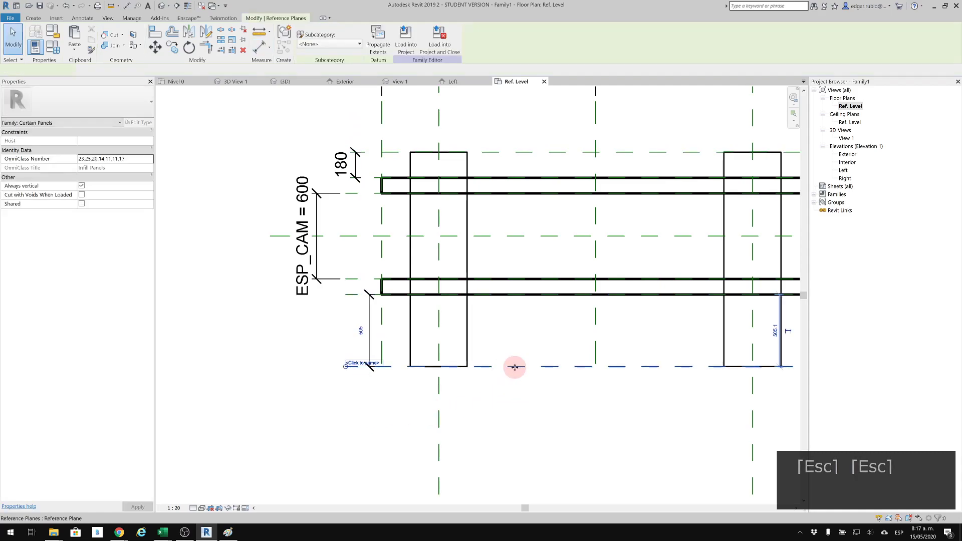
left_click(360, 331)
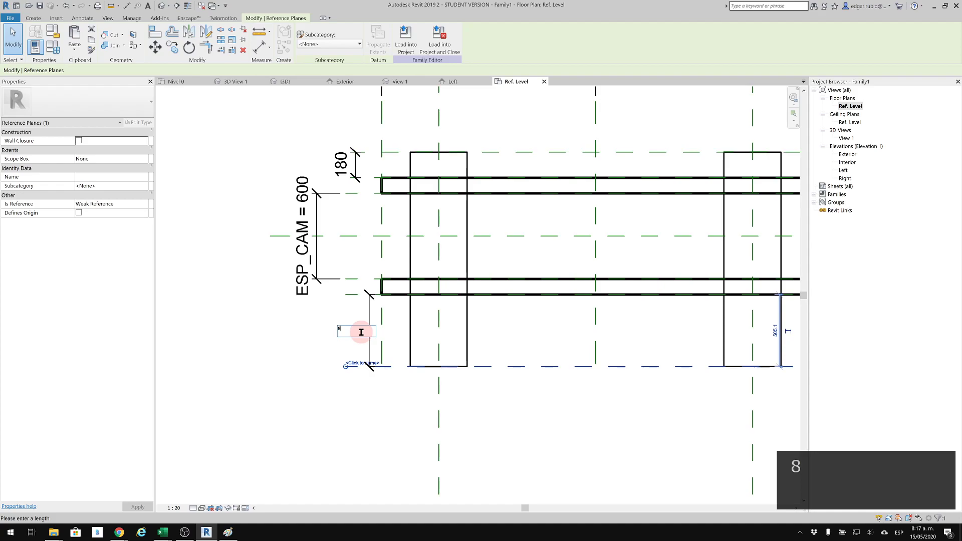
key("Return")
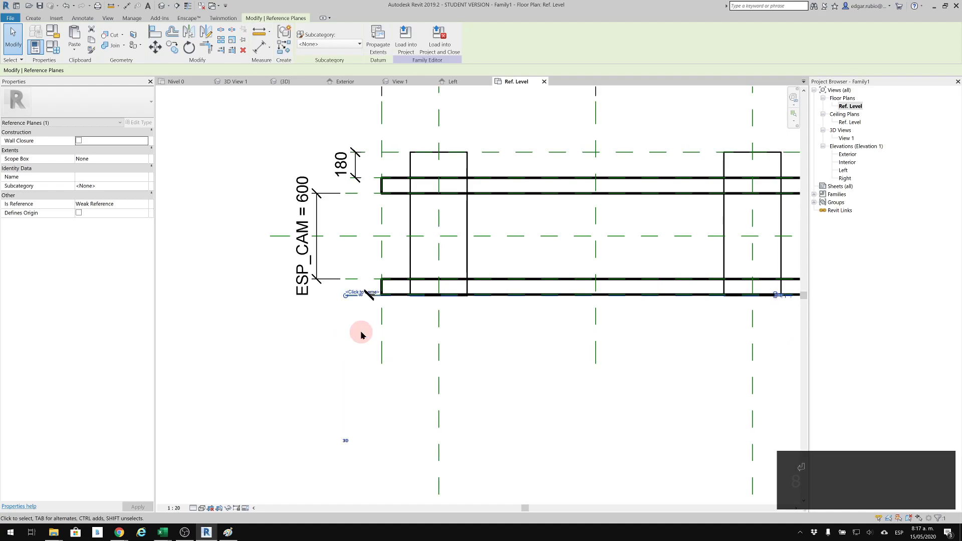
left_click(590, 414)
left_click(346, 297)
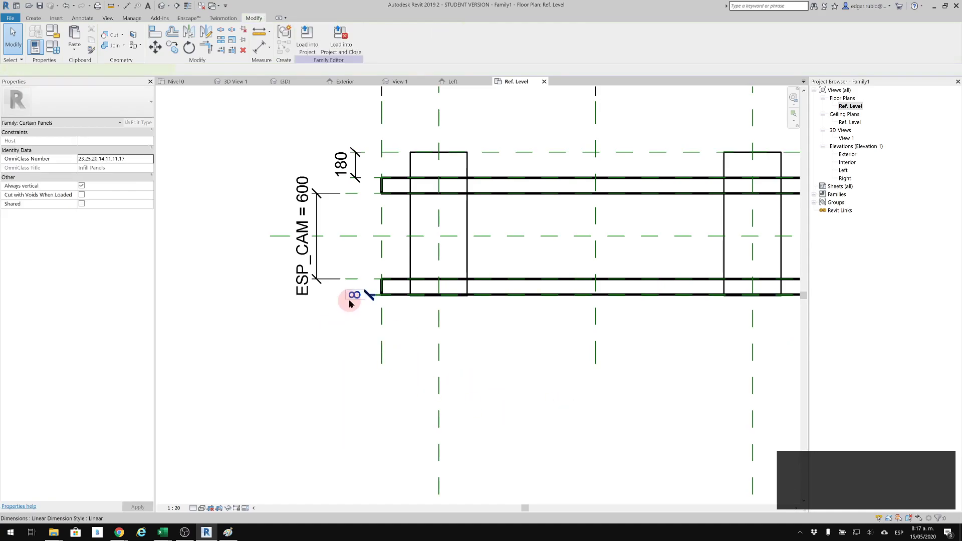
scroll(384, 296, "up", 3)
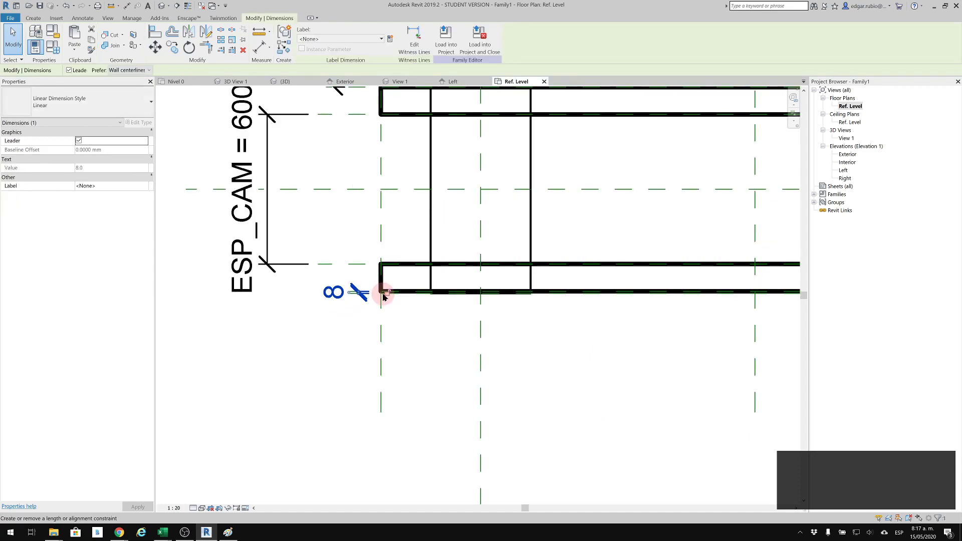
left_click(456, 420)
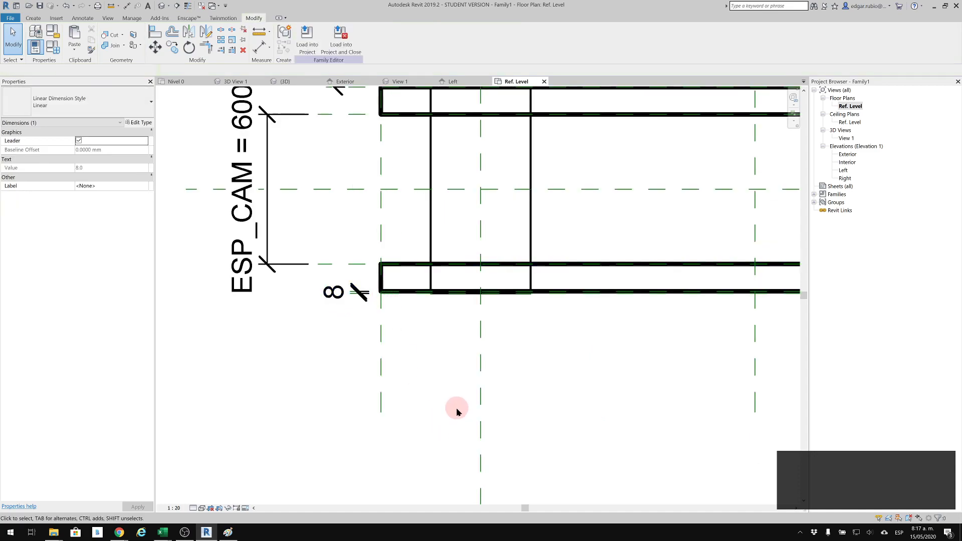
Step: Turn on thin line display and inspect how far the support projects past the lower glass
middle_click_drag(455, 410, 443, 414)
key("t")
key("l")
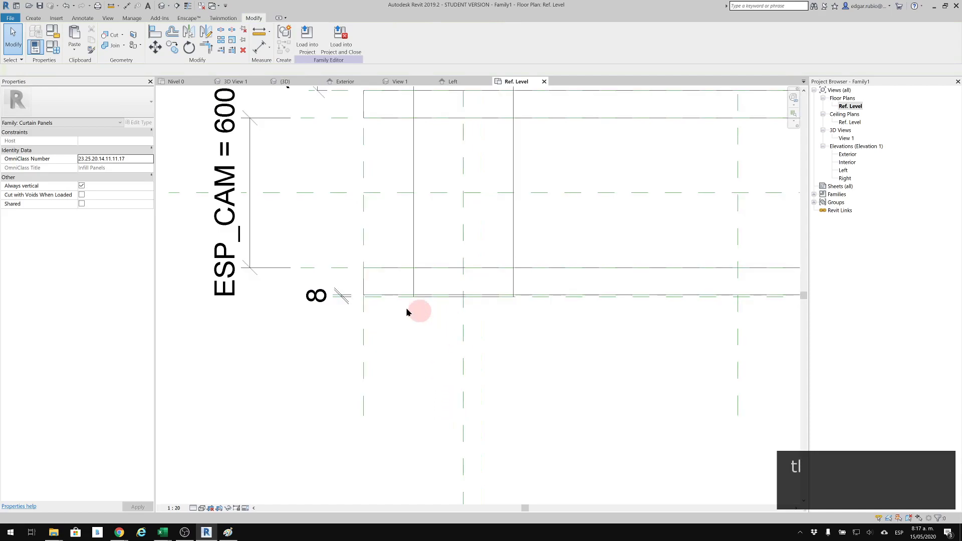
scroll(409, 304, "up", 2)
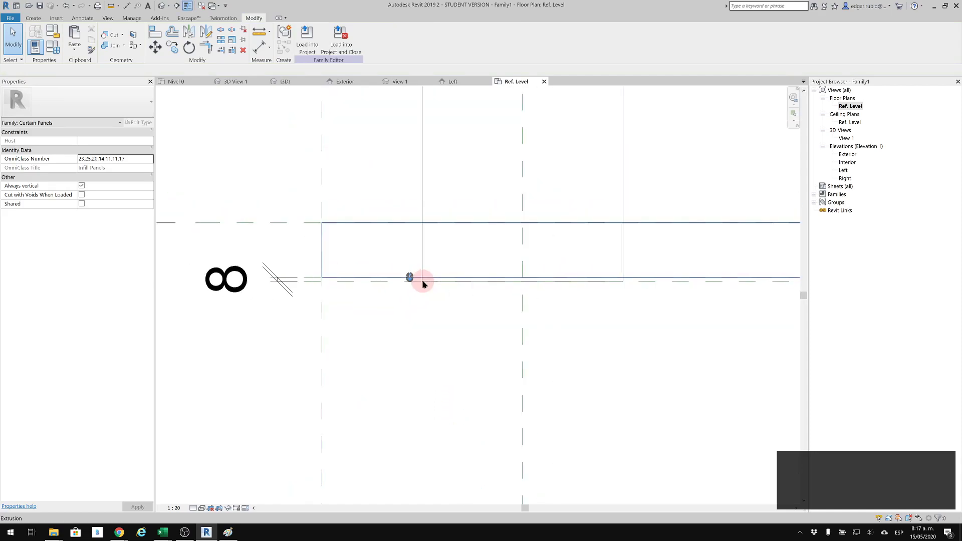
scroll(424, 321, "down", 3)
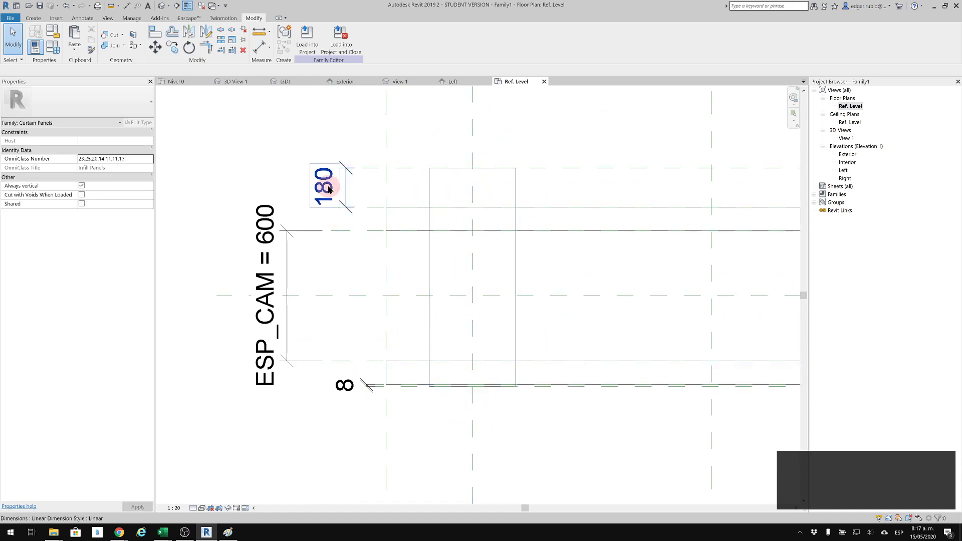
Step: Set the distance from the upper glass's outer face to the upper support reference plane to 8 mm
left_click(359, 168)
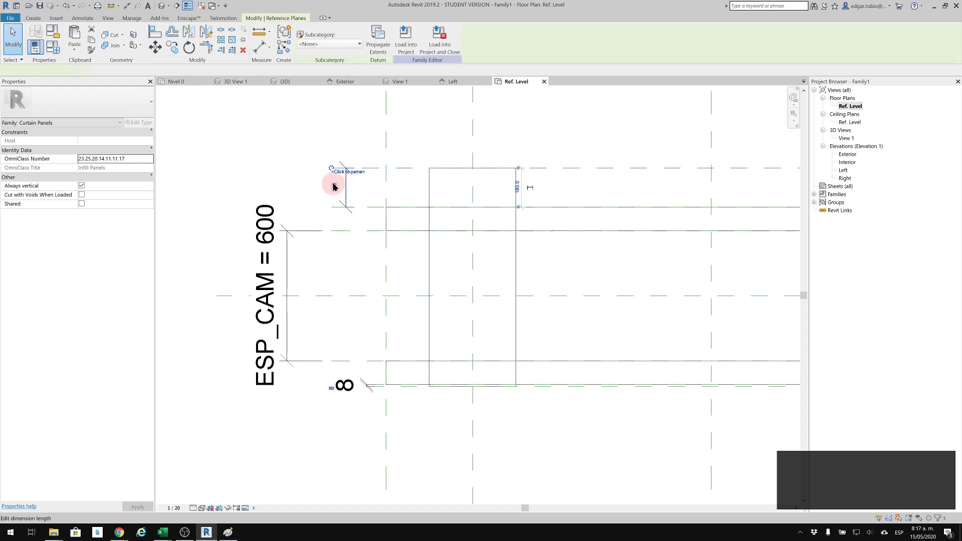
left_click(335, 186)
type("8")
key("Return")
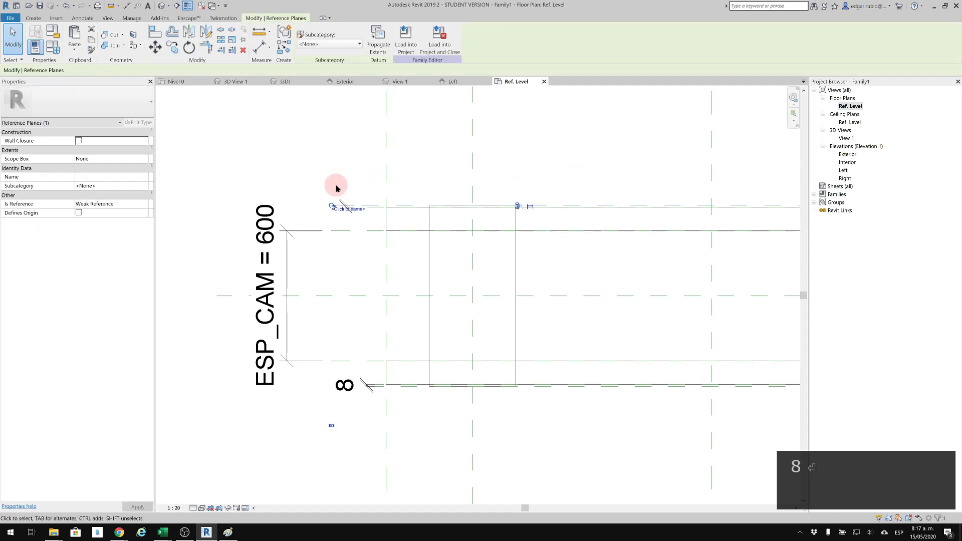
left_click(346, 259)
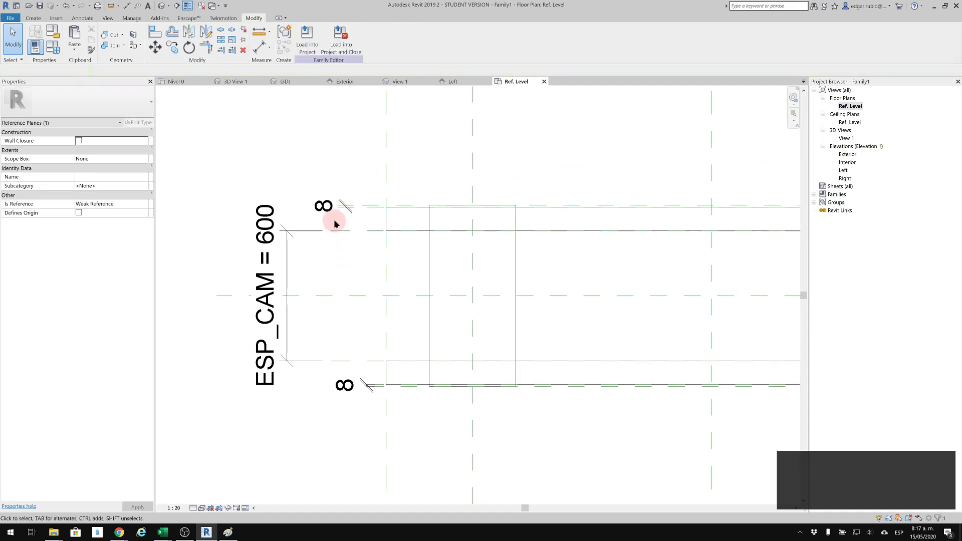
left_click(323, 206)
left_click(332, 128)
Step: Show the family in 3D and apply the family type values ESP_VIDRIO 12 and ESP_CAM 120
left_click(164, 6)
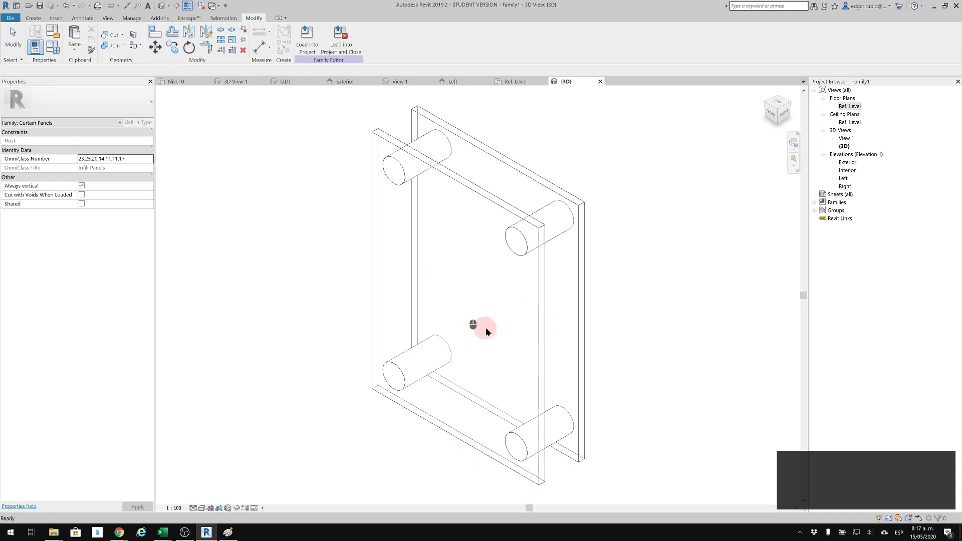
middle_click_drag(644, 326, 460, 322, "shift")
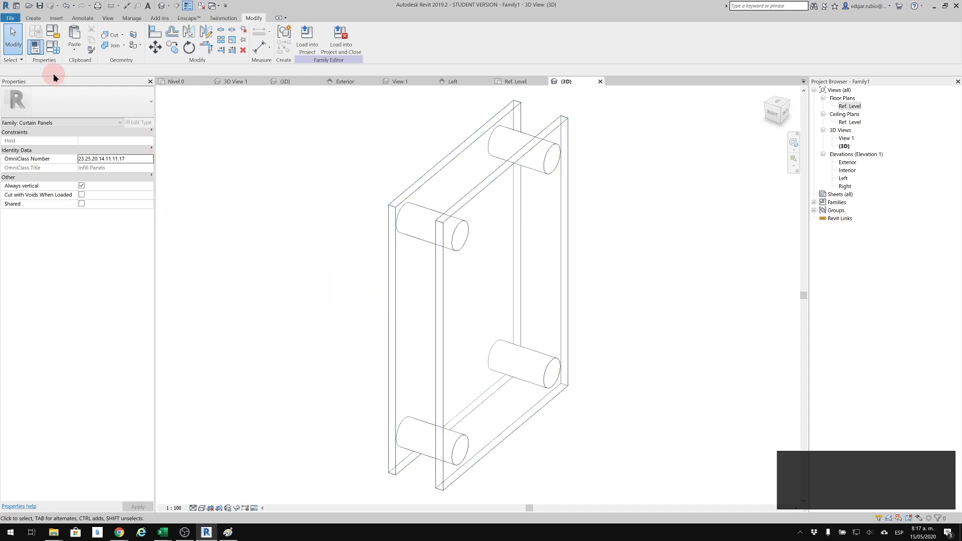
left_click(52, 53)
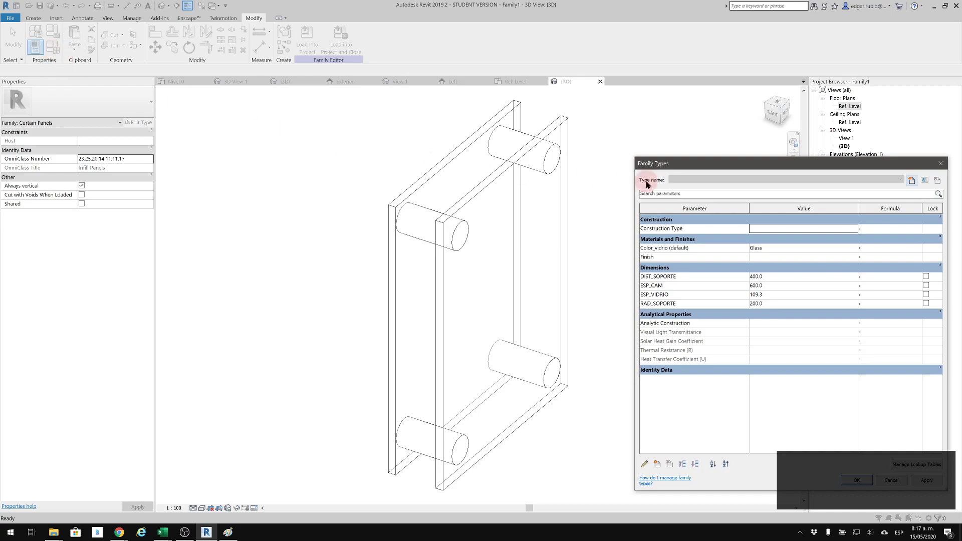
left_click_drag(724, 171, 686, 115)
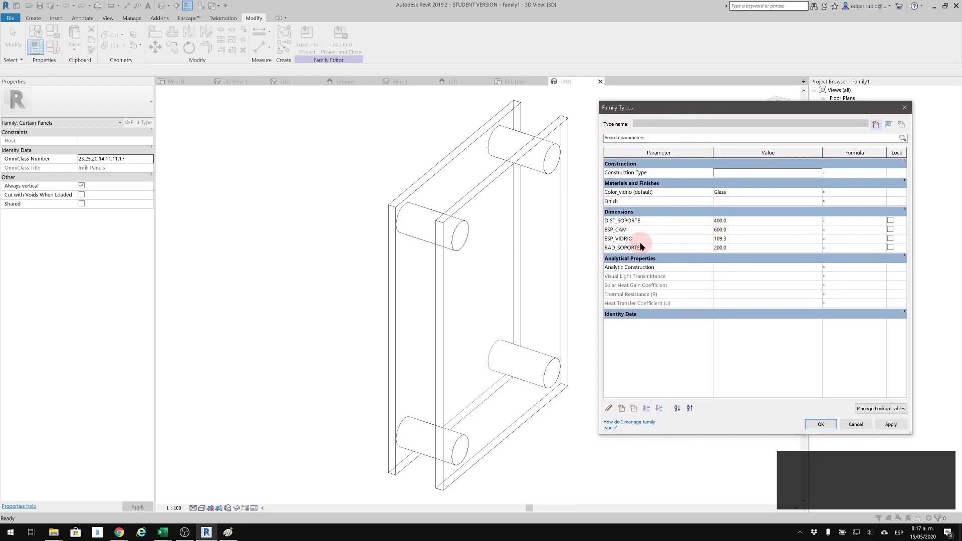
left_click(729, 239)
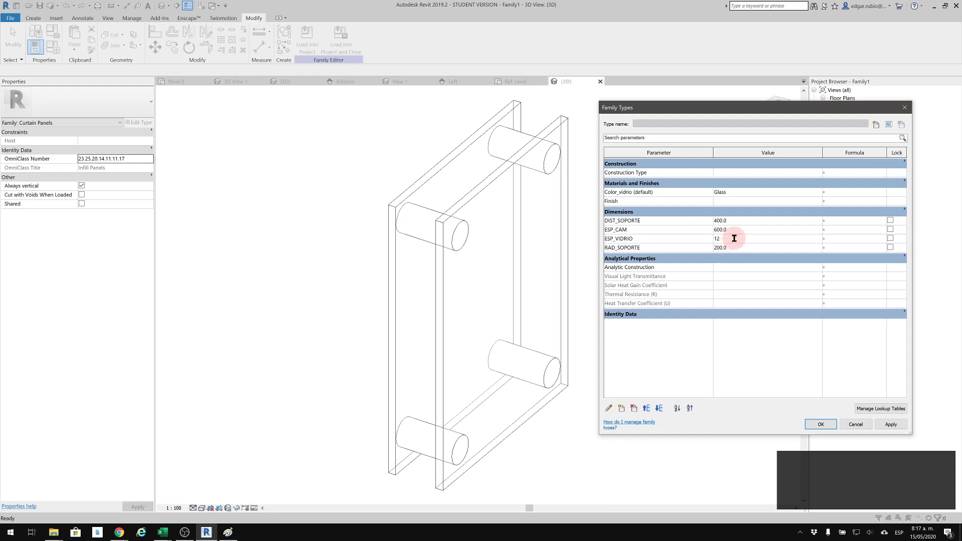
left_click(735, 232)
left_click(899, 426)
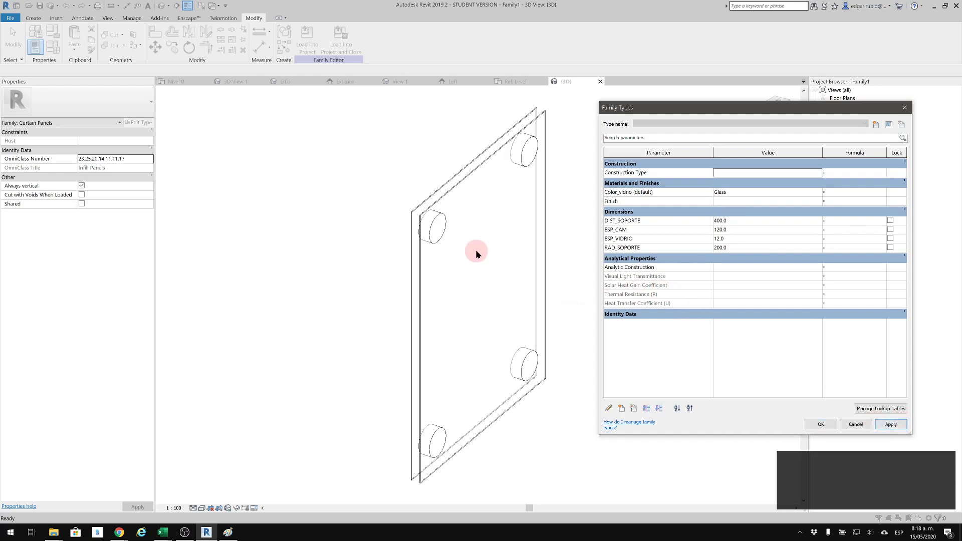
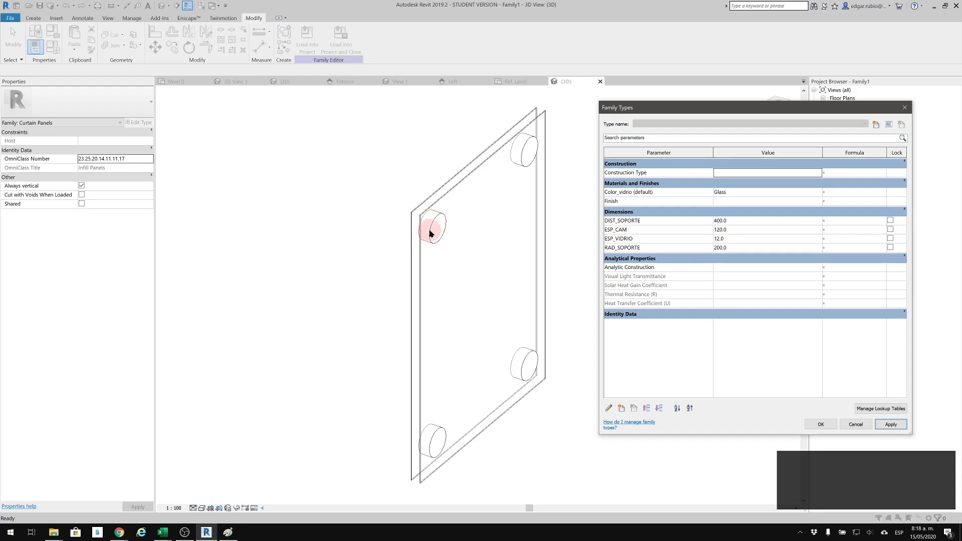
Step: Give DIST_SOPORTE the formula ESP_CAM * 1.5 and apply it to the family
left_click(659, 231)
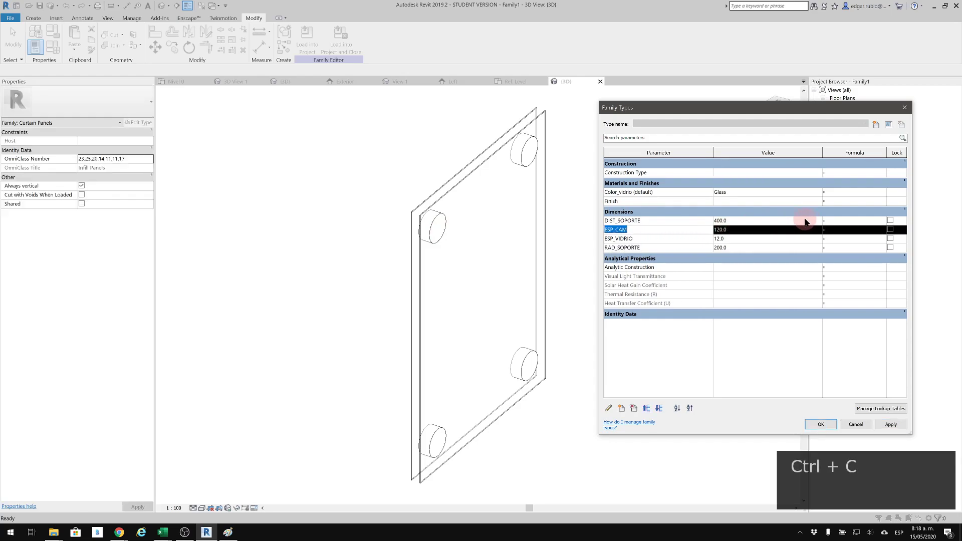
left_click(852, 221)
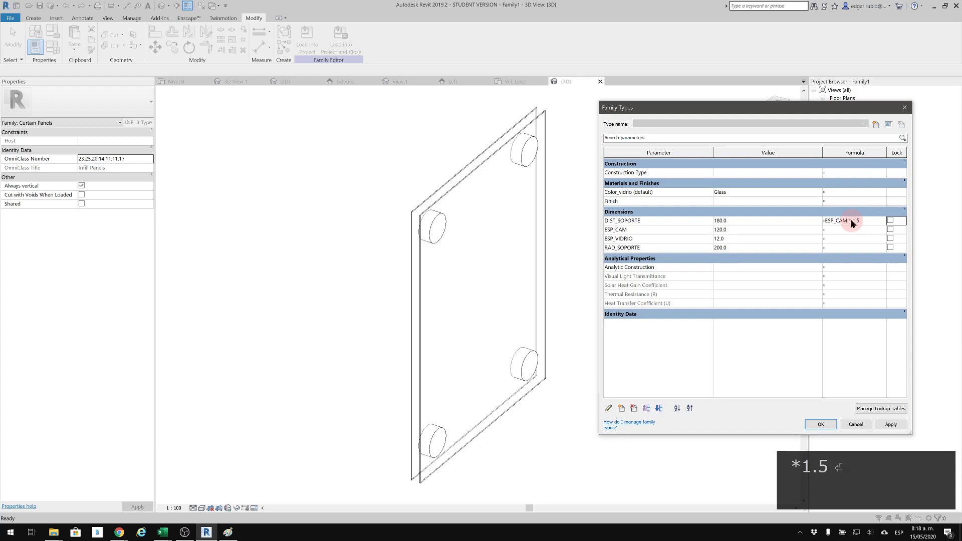
left_click(881, 429)
left_click(503, 272)
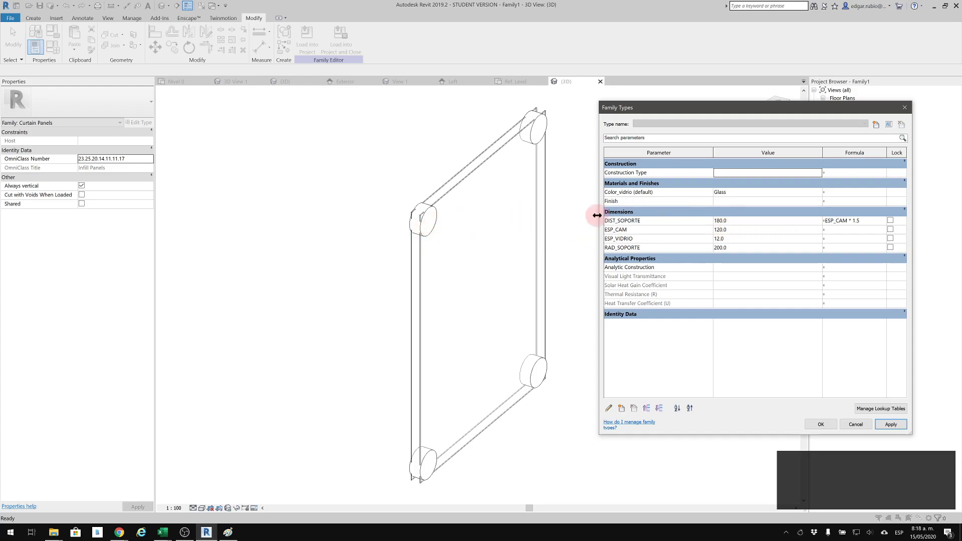
Step: Set ESP_CAM to 100 in the family types and apply it to the panel
left_click(722, 230)
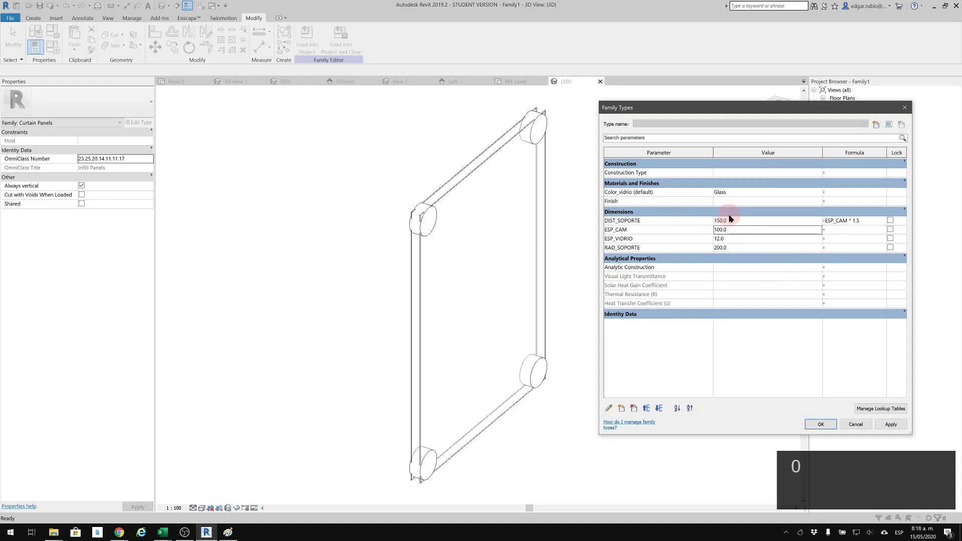
left_click(891, 425)
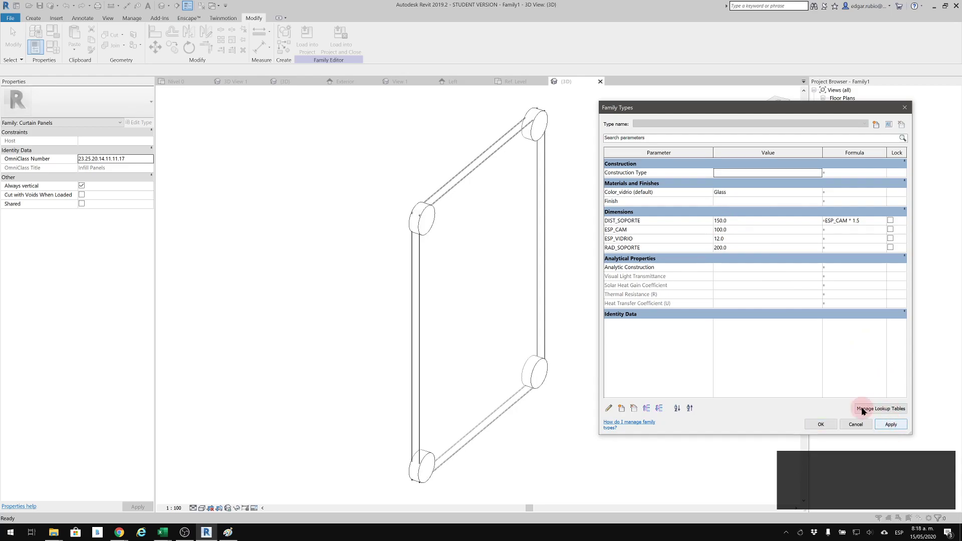
left_click(540, 223)
Step: Set DIST_SOPORTE and ESP_CAM to 0, clear the DIST_SOPORTE formula and apply the values to the family
left_click(734, 224)
type("0")
left_click(872, 221)
type("0")
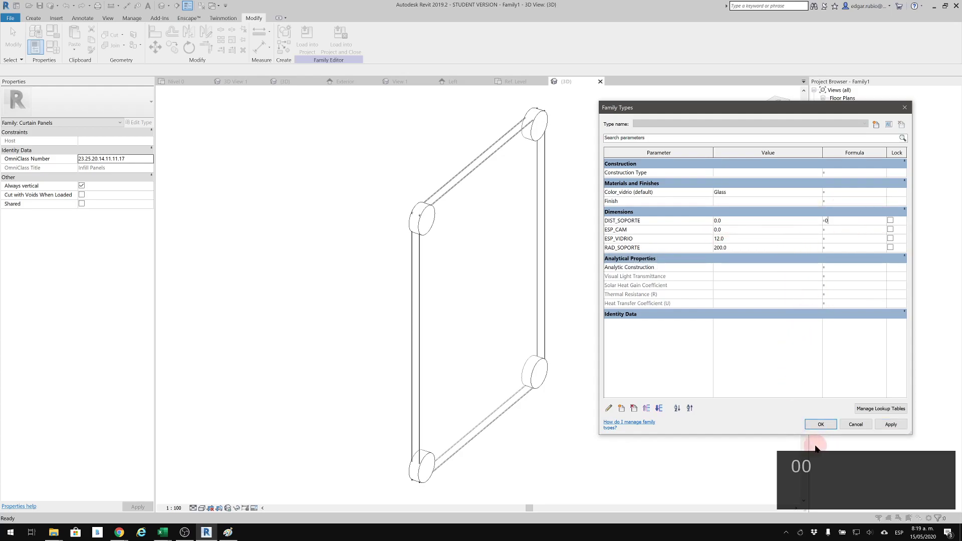
key("BackSpace")
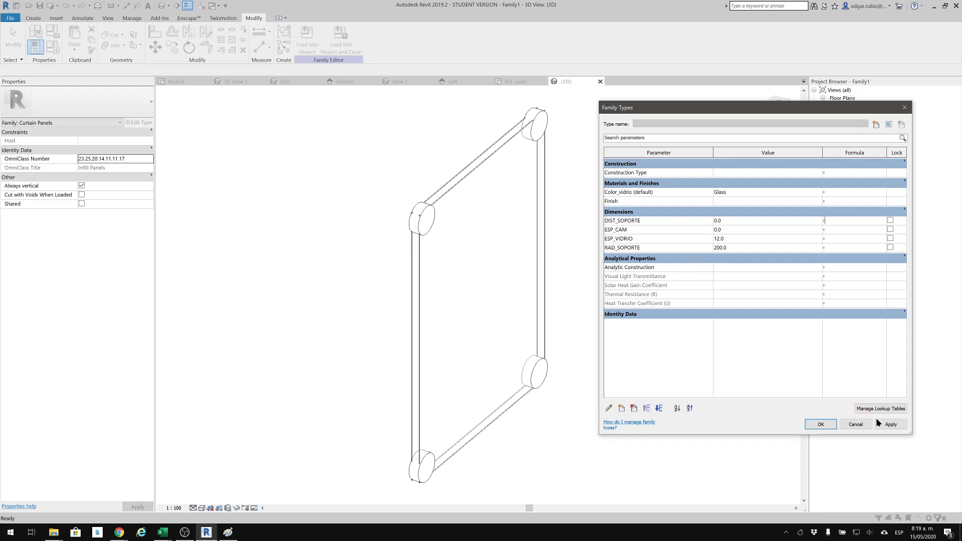
left_click(886, 426)
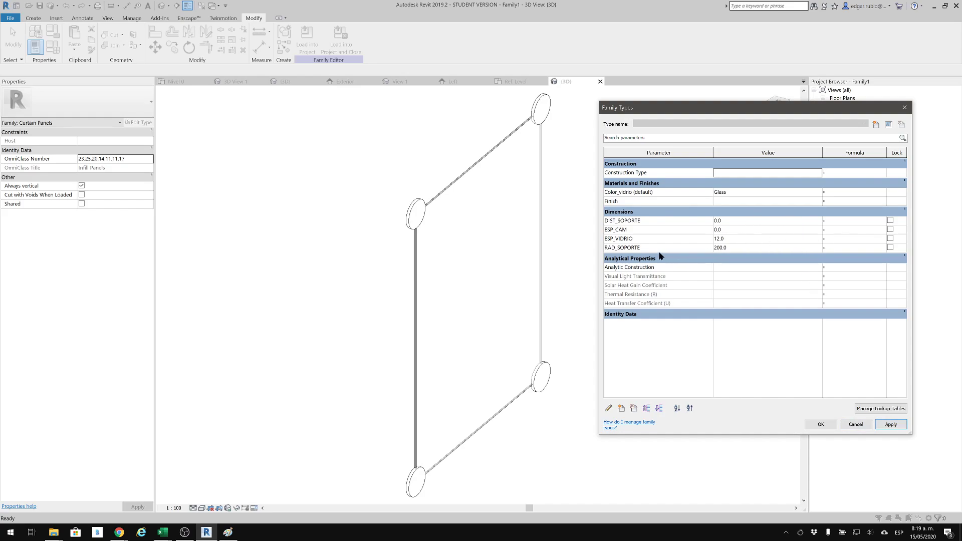
Step: Set ESP_CAM to 120, give DIST_SOPORTE the formula ESP_CAM * 1.5 again and apply both to the family
left_click(657, 230)
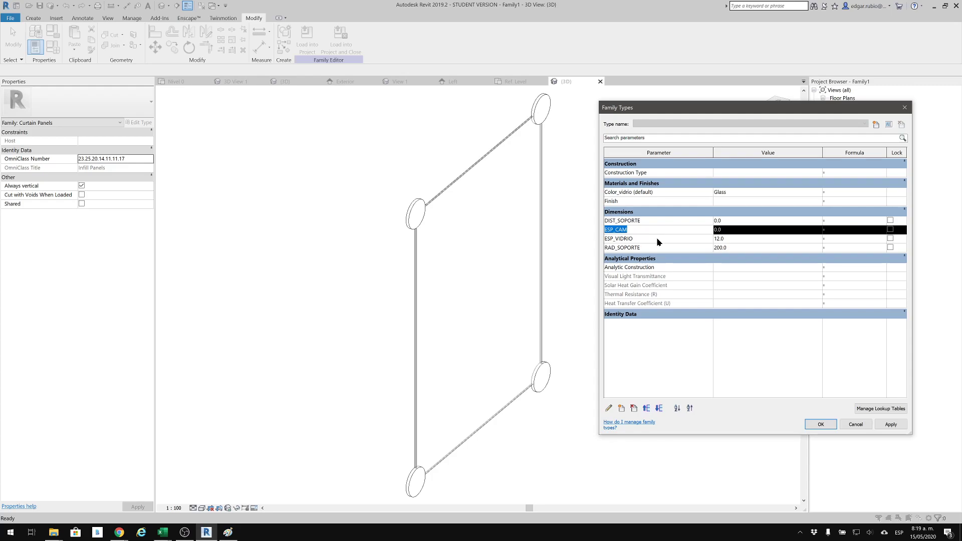
left_click(735, 232)
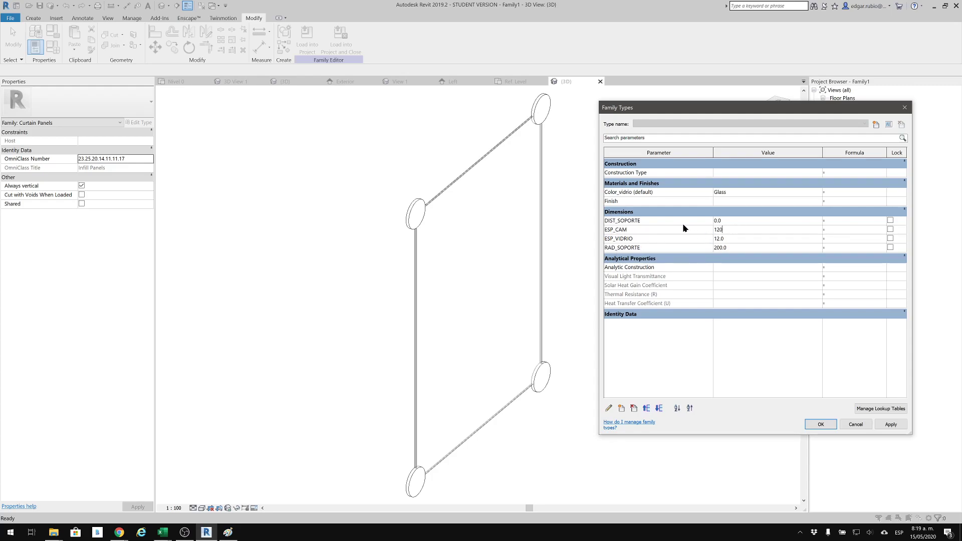
left_click(657, 230)
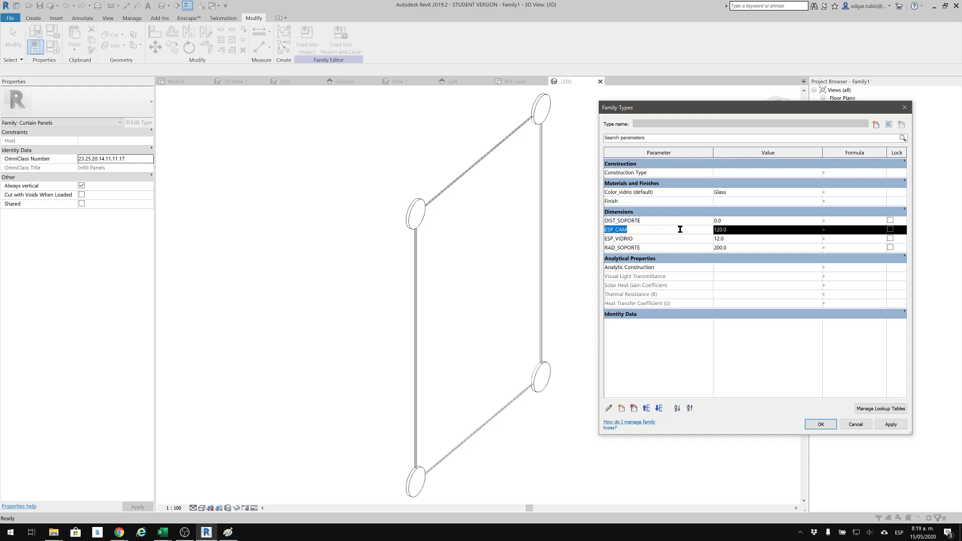
left_click(853, 221)
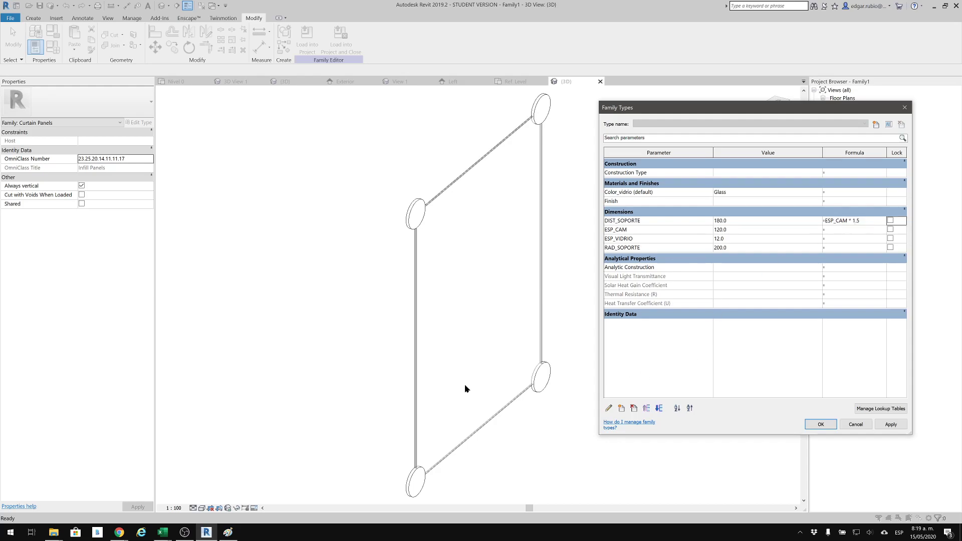
left_click(887, 424)
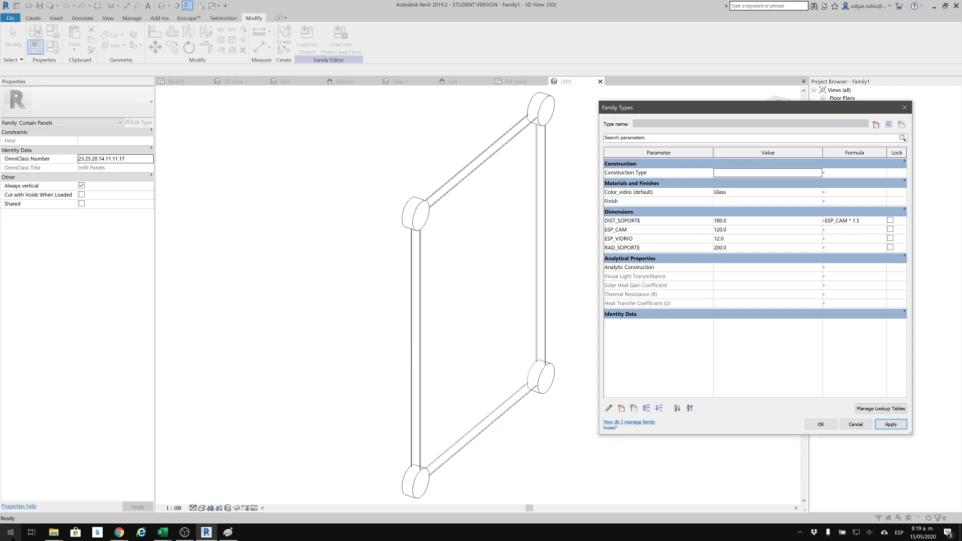
left_click(10, 532)
left_click(221, 343)
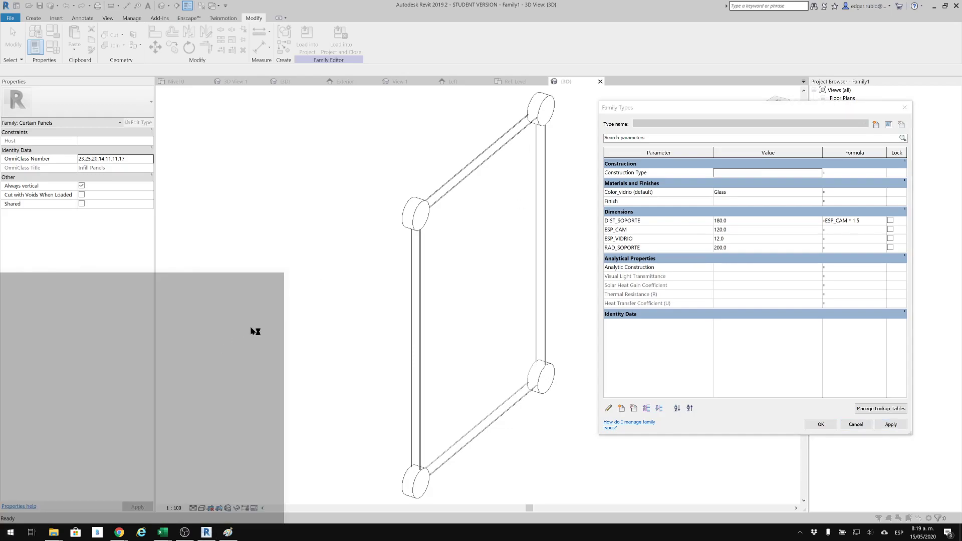
left_click(515, 305)
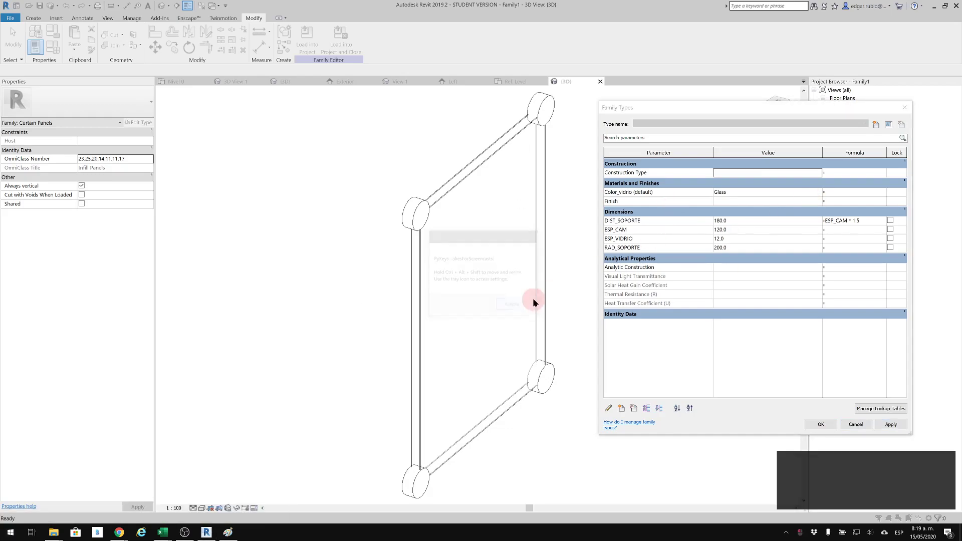
left_click(746, 362)
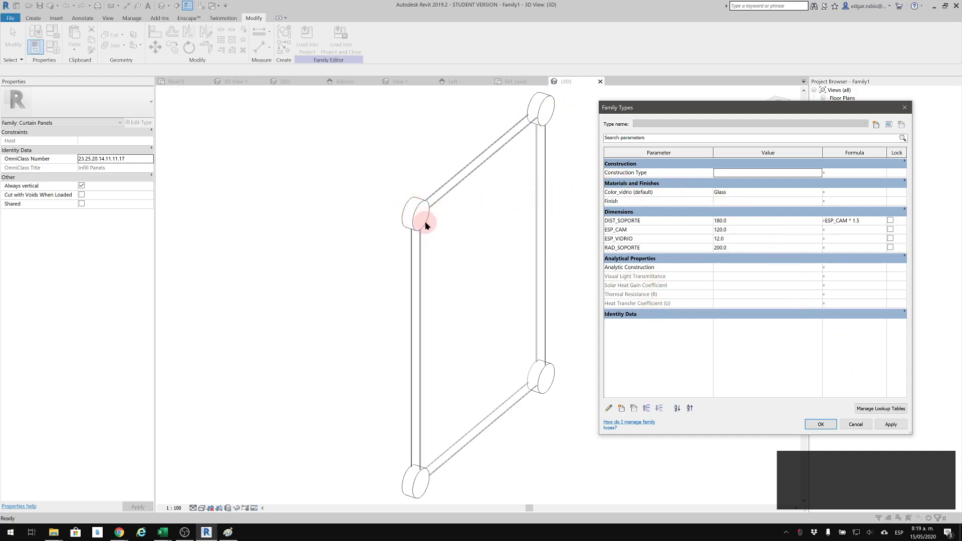
Step: Give RAD_SOPORTE the formula ESP_CAM / 4, apply it and close the family types
left_click(890, 424)
left_click(663, 229)
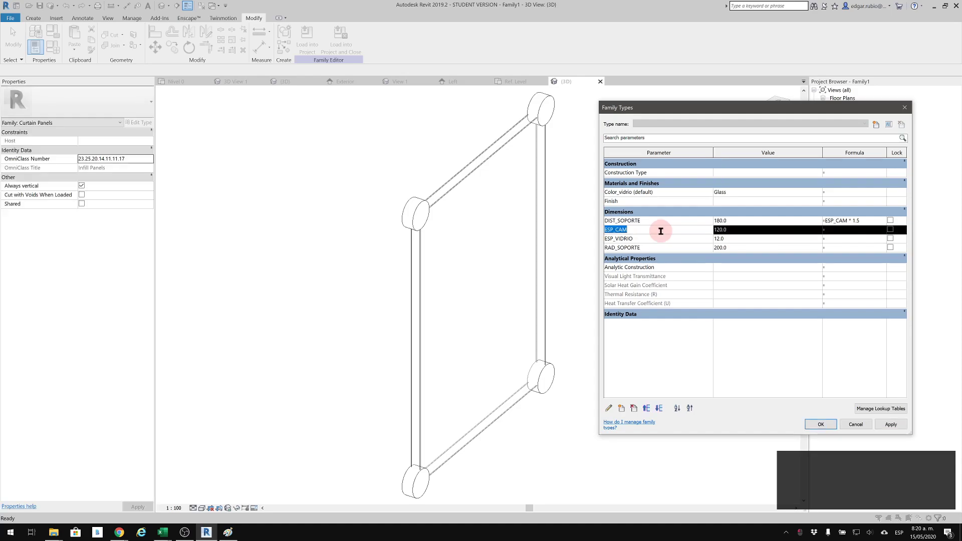
key("ctrl+c")
left_click(841, 247)
key("ctrl+v")
type("/ 4")
left_click(801, 353)
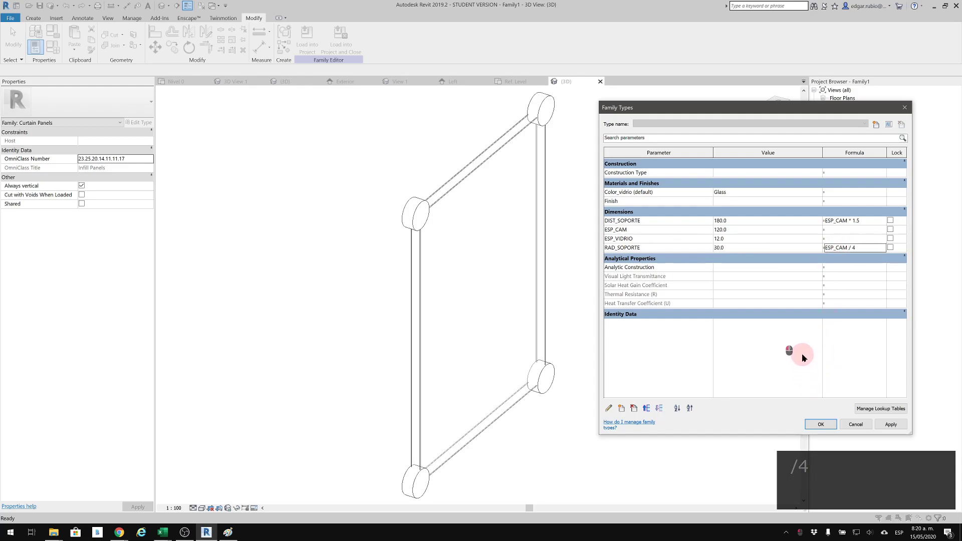
left_click(891, 425)
left_click(818, 425)
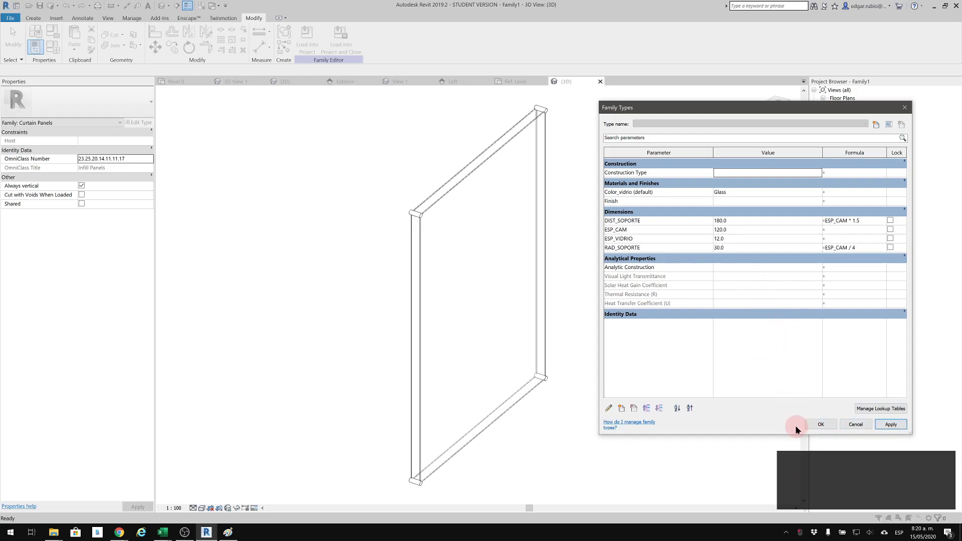
left_click(818, 425)
Step: Open the Exterior elevation and check the corner supports against the support reference planes
left_click(847, 106)
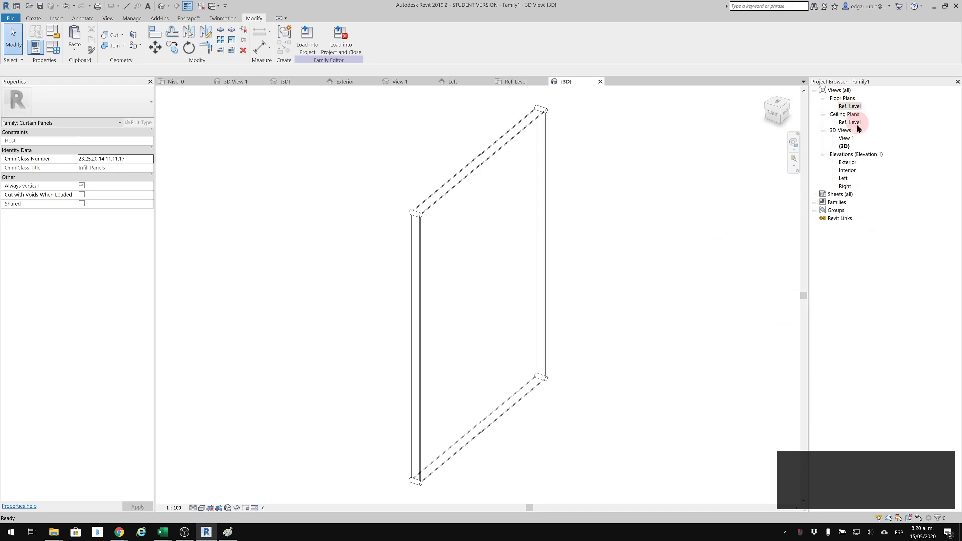
double_click(847, 162)
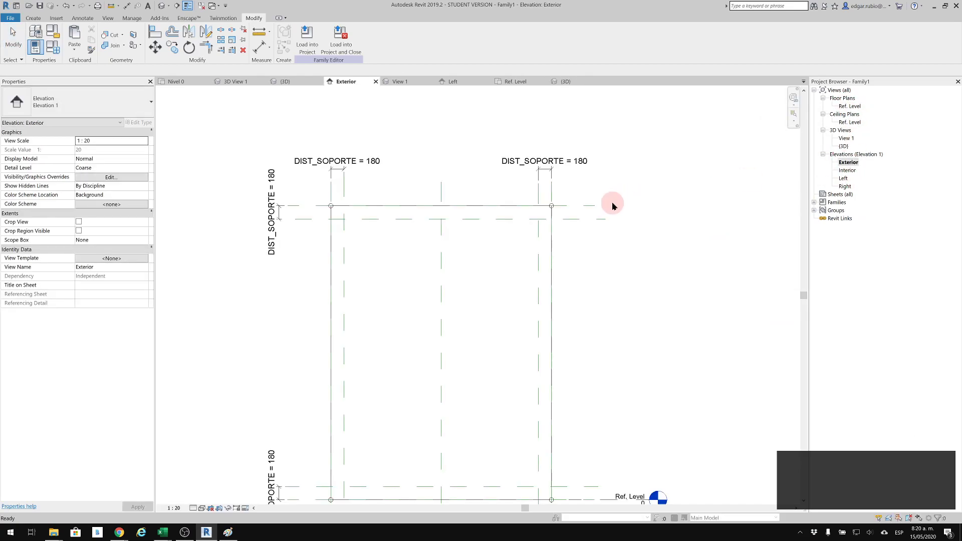
left_click(560, 219)
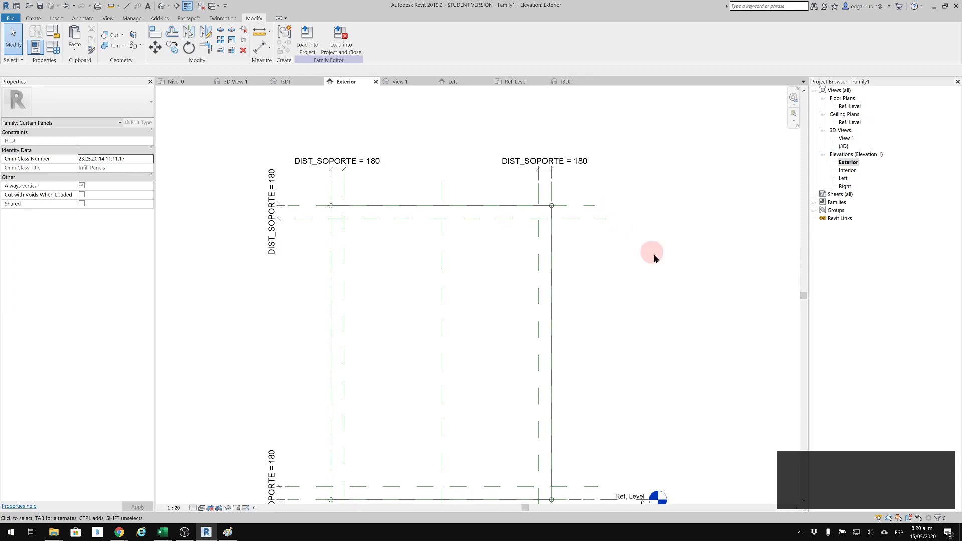
left_click(544, 220)
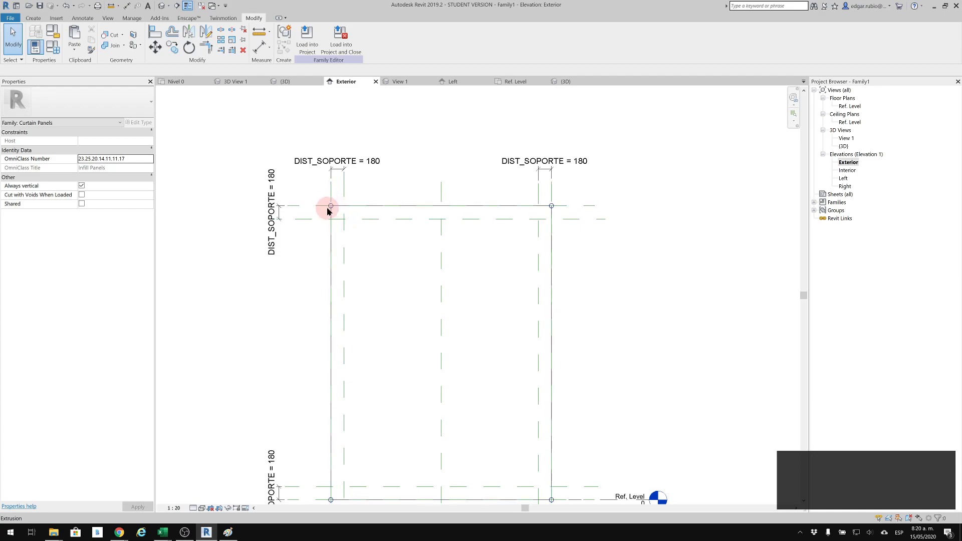
Step: Undo the RAD_SOPORTE formula and the preceding ESP_CAM and DIST_SOPORTE changes
key("ctrl+z")
key("ctrl+z")
key("ctrl+z")
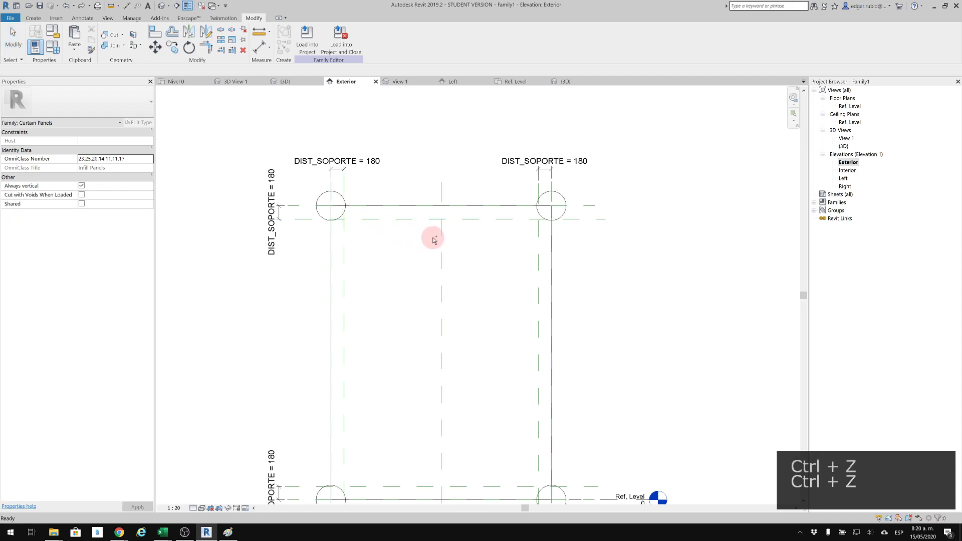
key("ctrl+z")
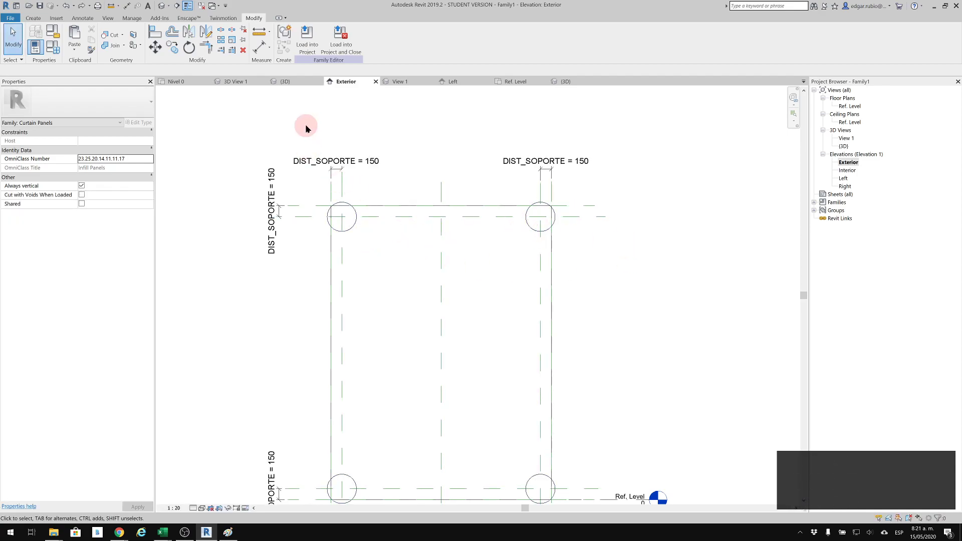
Step: Show the family in 3D, apply the formula ESP_CAM / 4 to RAD_SOPORTE and accept the family types
left_click(161, 6)
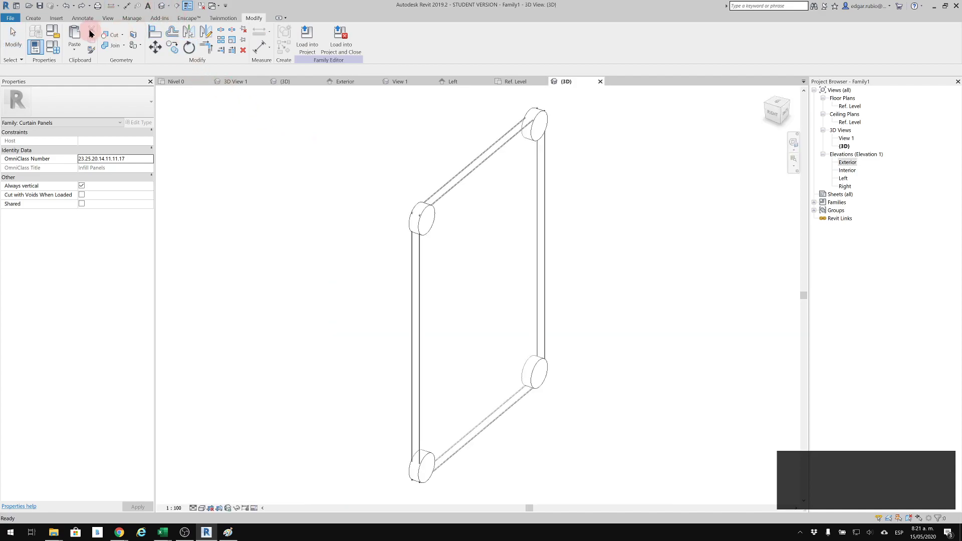
left_click(59, 48)
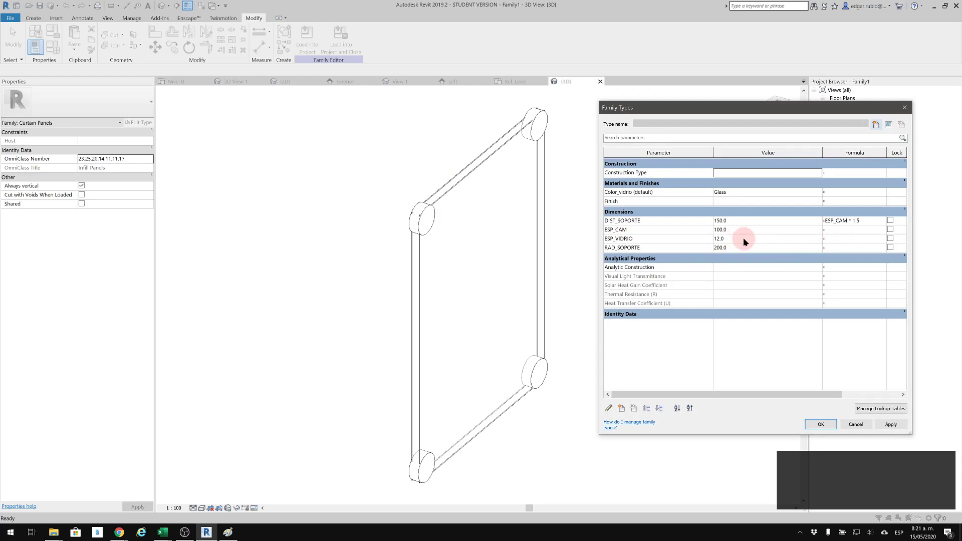
left_click(654, 232)
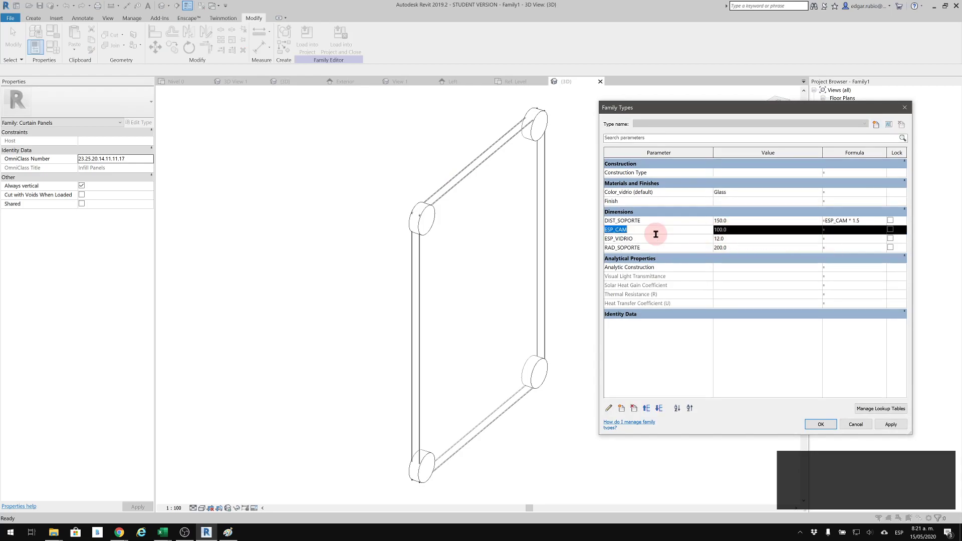
key("ctrl+c")
left_click(846, 255)
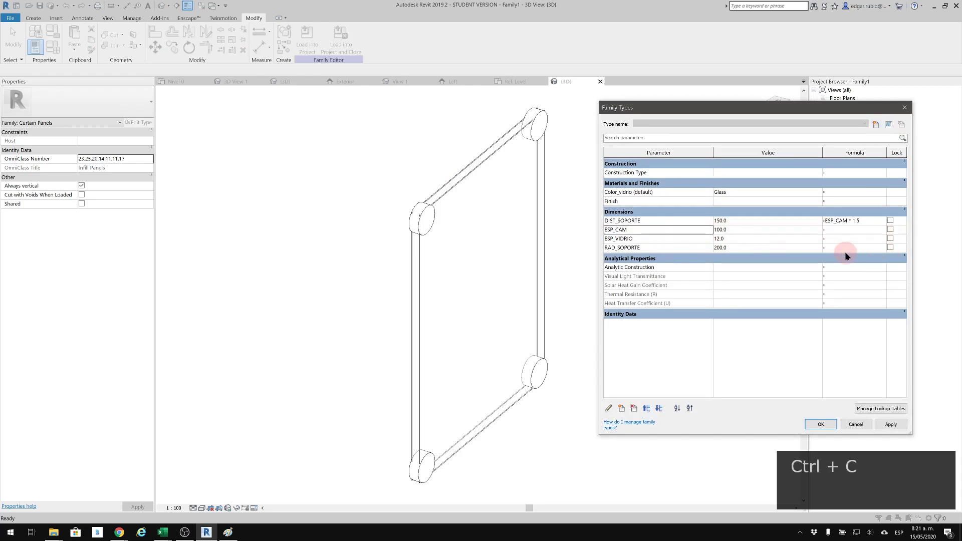
left_click(852, 247)
key("ctrl+v")
type("/4")
left_click(896, 424)
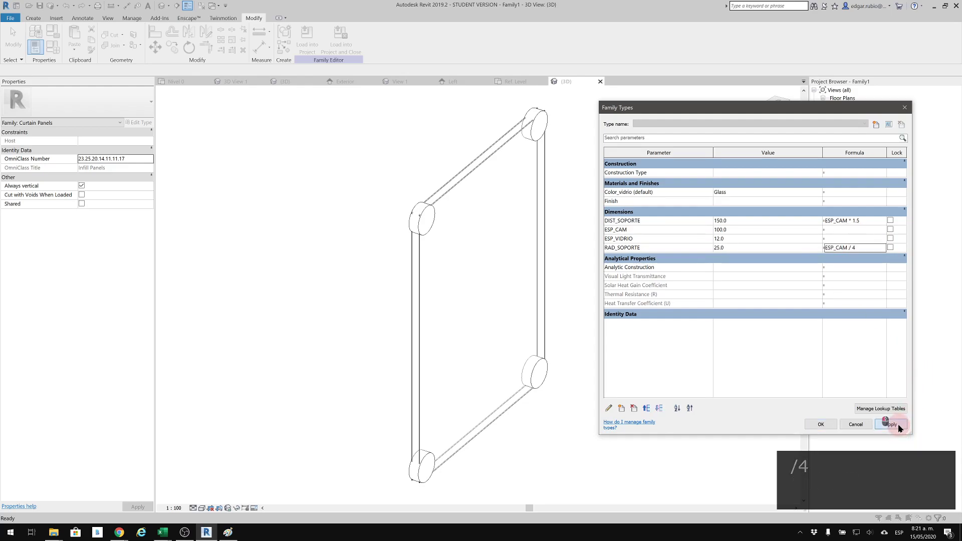
left_click(818, 424)
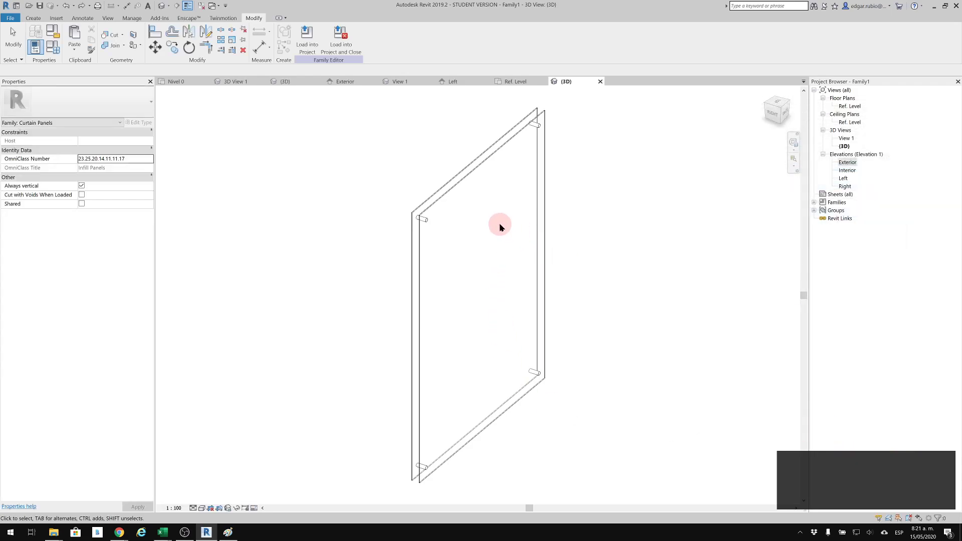
scroll(575, 286, "down", 2)
middle_click_drag(574, 284, 332, 175, "shift")
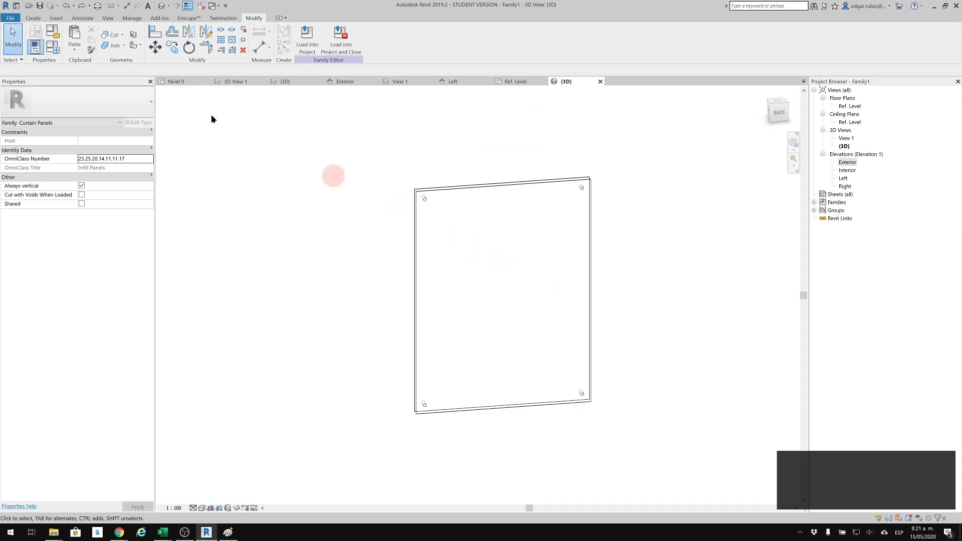
Step: Save the family on the desktop as PANEL_DOBLE.rfa
left_click(39, 6)
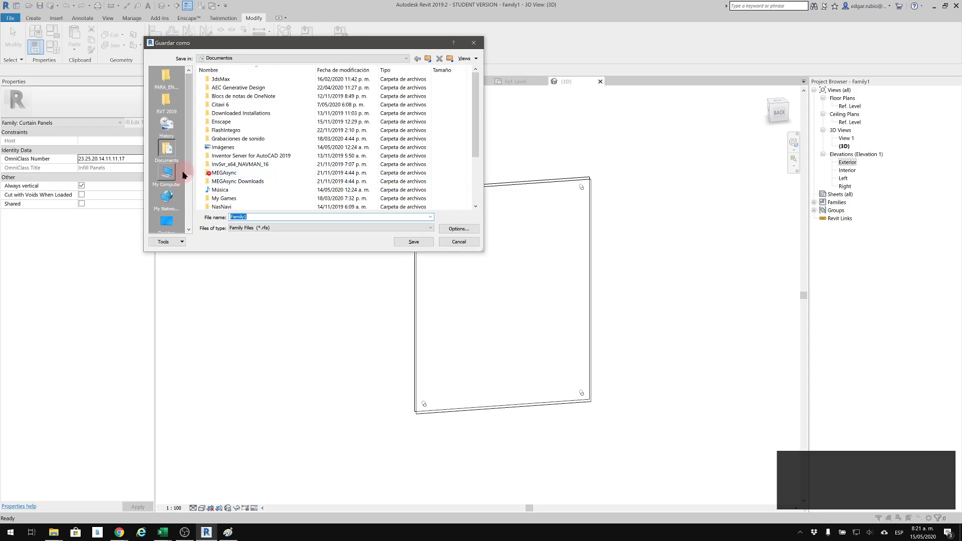
left_click(168, 219)
left_click(261, 216)
type("P")
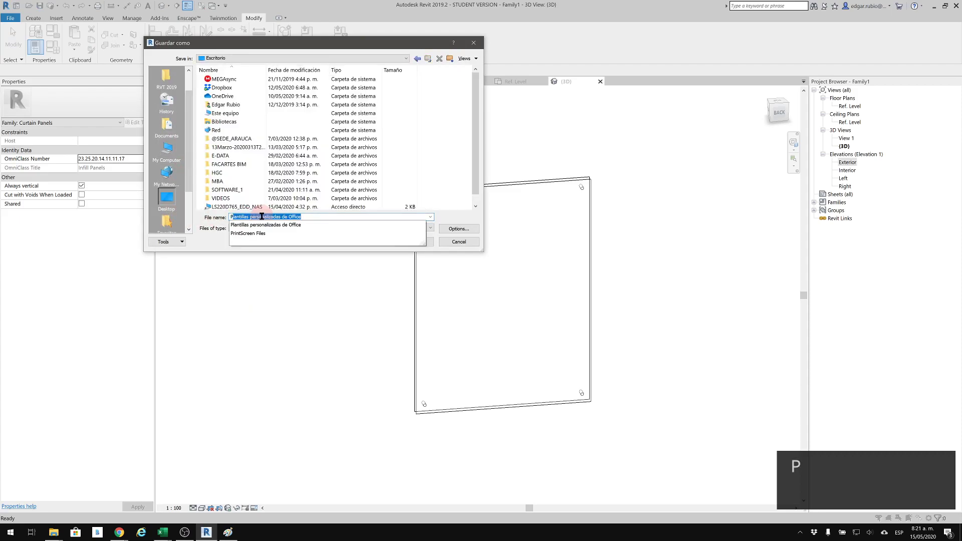
type("A")
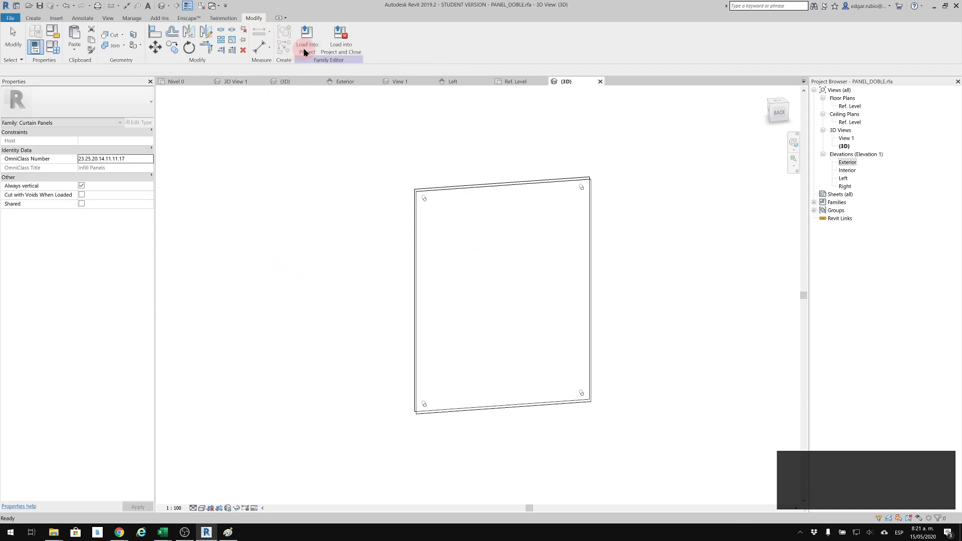
Step: Load the panel family into Project1 and show the FACHADA_LOCAL curtain wall in 3D
key("ctrl+Tab")
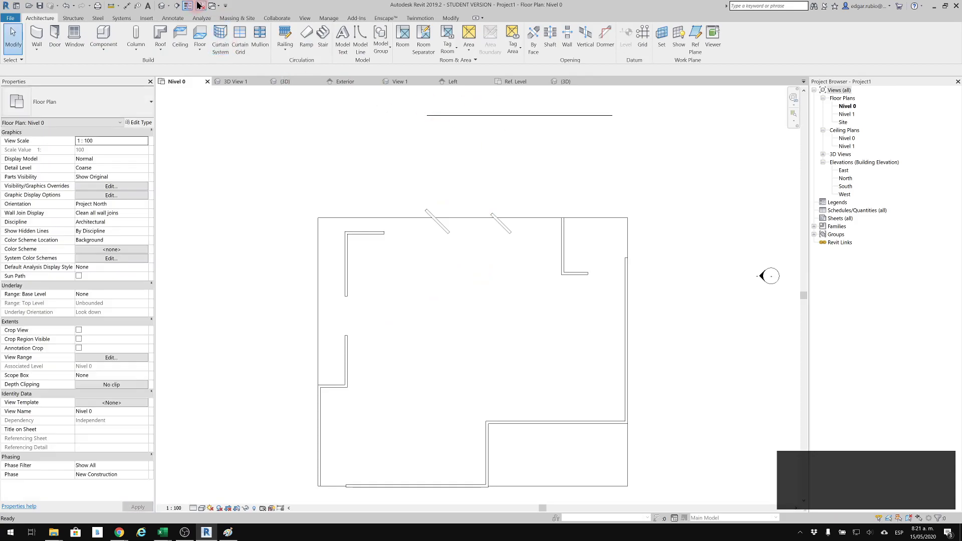
left_click(165, 5)
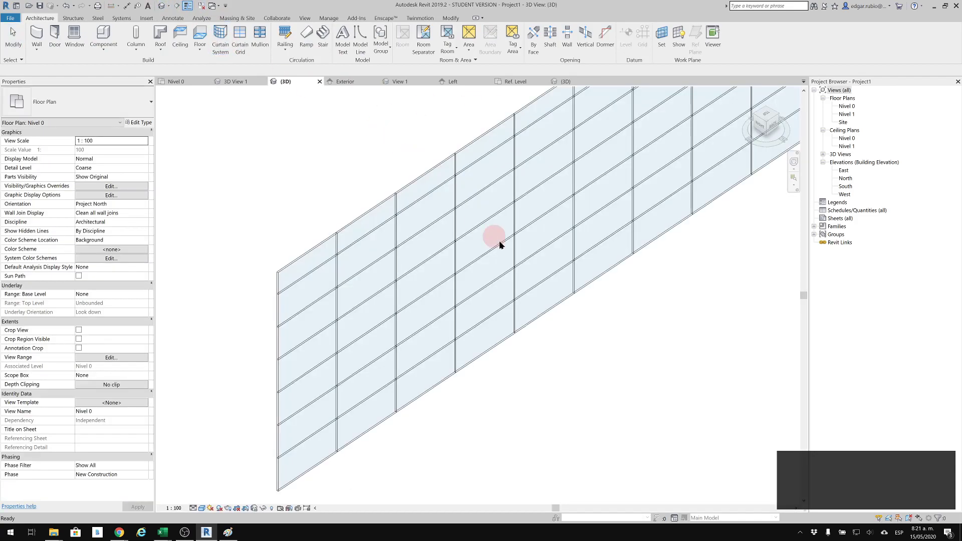
scroll(551, 297, "up", 5)
middle_click_drag(542, 292, 556, 300, "shift")
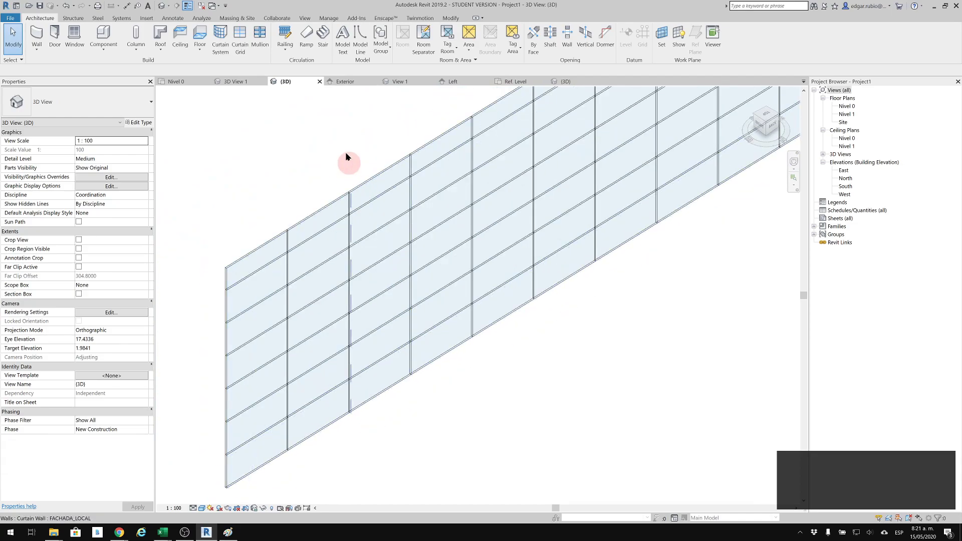
Step: Assign PANEL_DOBLE : PANEL_DOBLE as the curtain panel of the FACHADA_LOCAL curtain wall type and accept the type properties
left_click(343, 174)
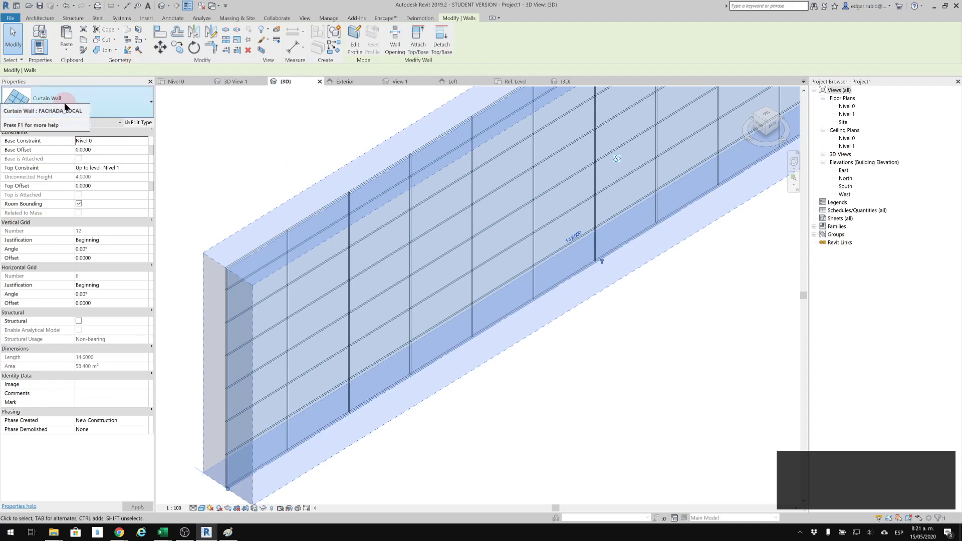
left_click(142, 123)
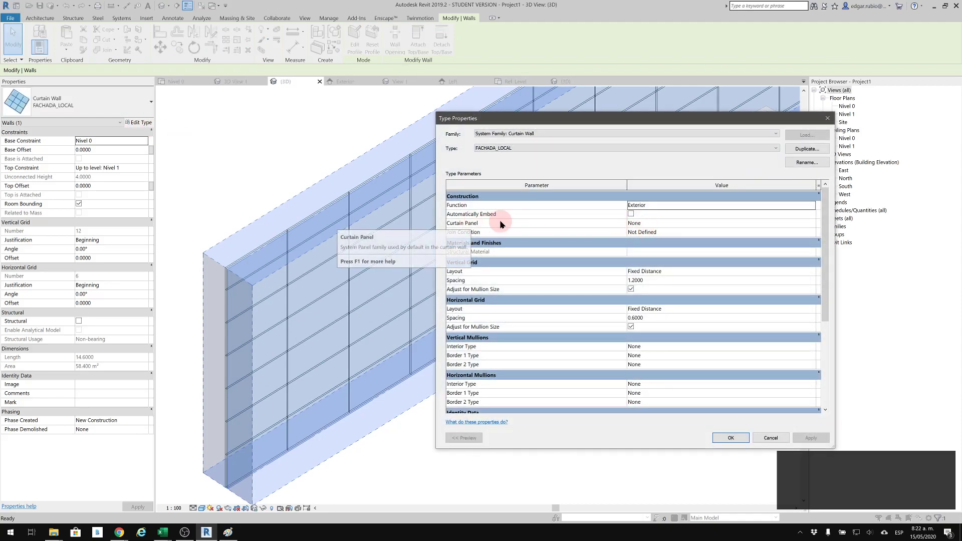
left_click(811, 226)
left_click(811, 223)
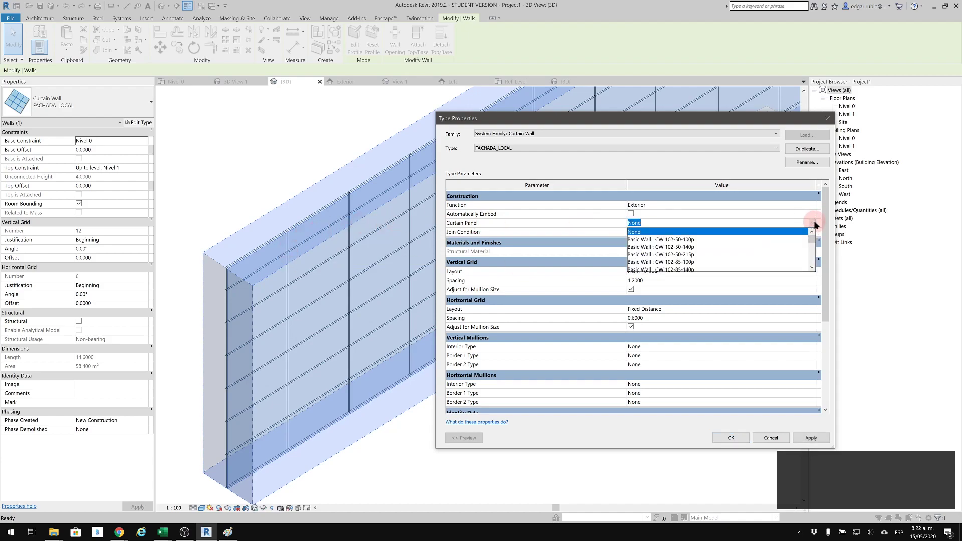
scroll(673, 260, "down", 2)
scroll(673, 260, "down", 4)
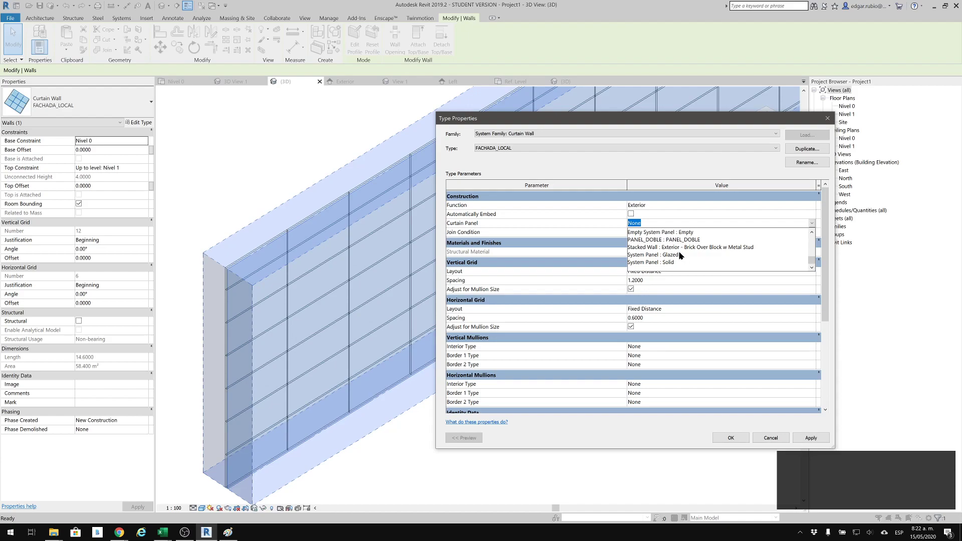
left_click(681, 240)
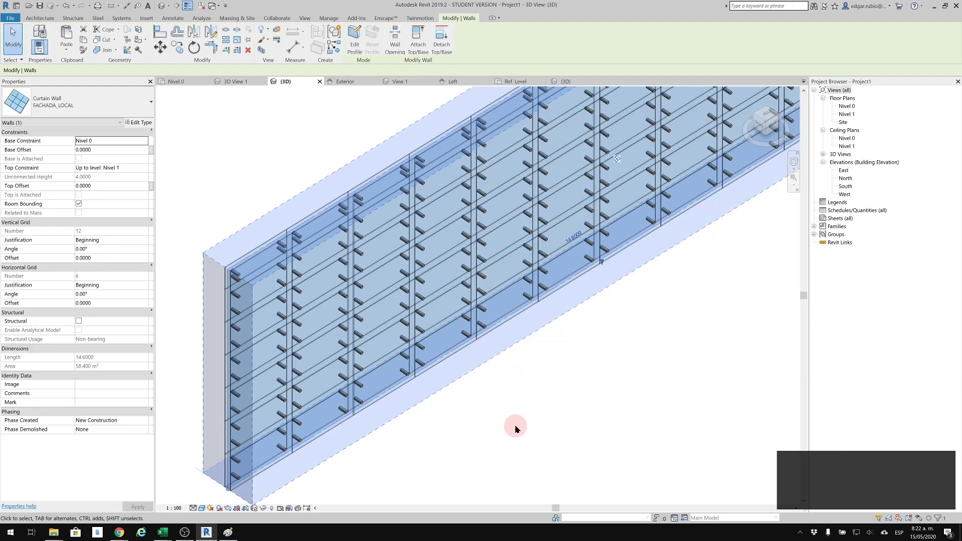
Step: Examine the double-glass panels and their corner supports on the curtain wall from above and in angled 3D views
left_click(413, 435)
middle_click_drag(402, 428, 396, 412, "shift")
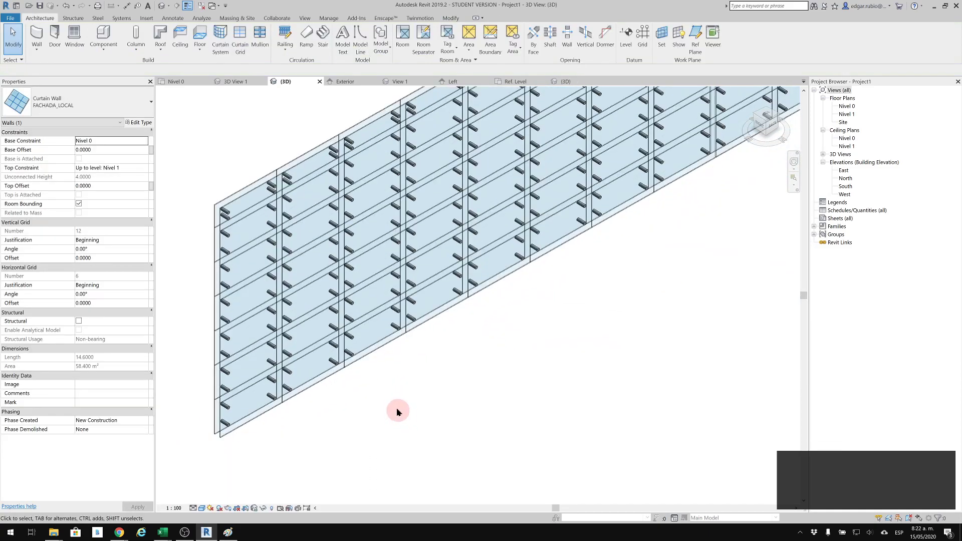
left_click(385, 388)
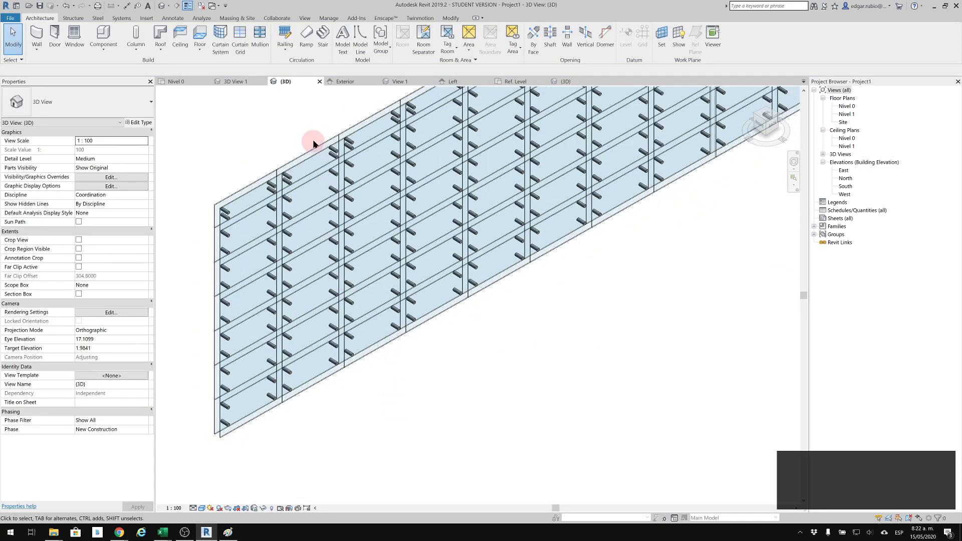
left_click(314, 173)
middle_click_drag(316, 189, 361, 370, "shift")
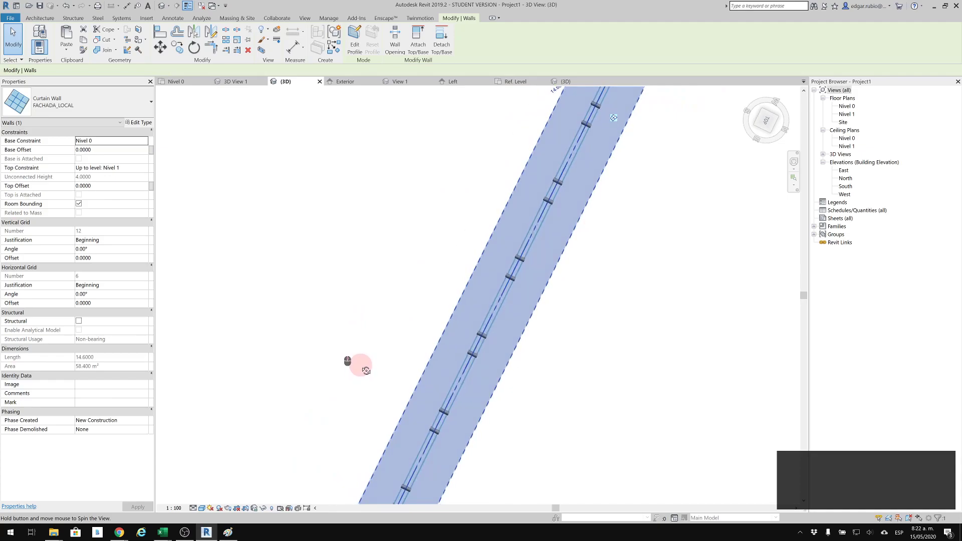
scroll(515, 257, "up", 2)
scroll(515, 257, "up", 3)
scroll(506, 241, "up", 4)
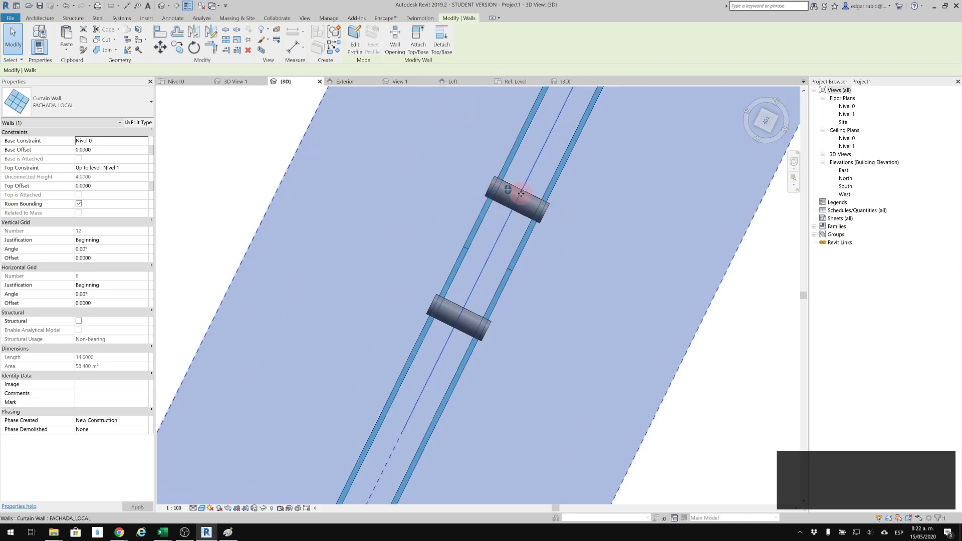
scroll(521, 193, "down", 5)
middle_click_drag(548, 266, 577, 185, "shift")
scroll(393, 204, "down", 3)
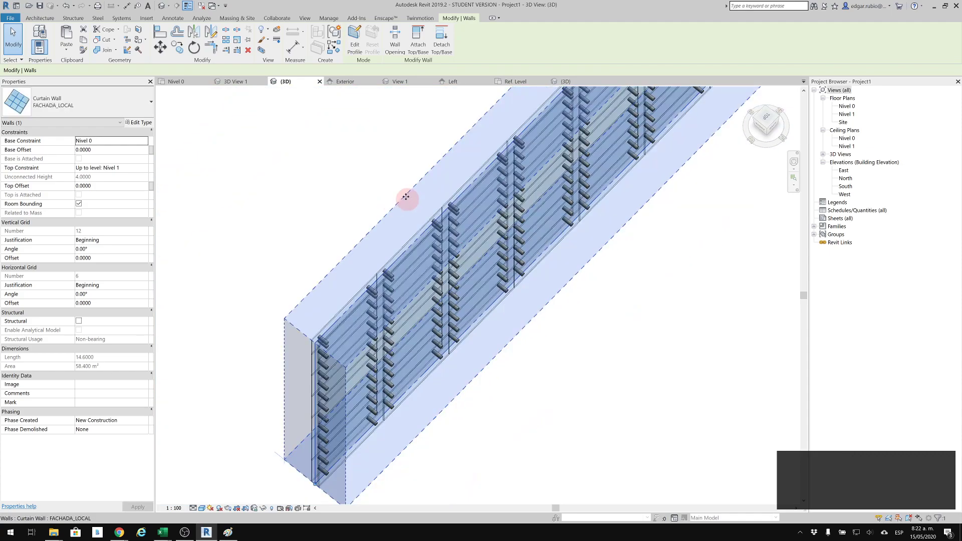
left_click(361, 185)
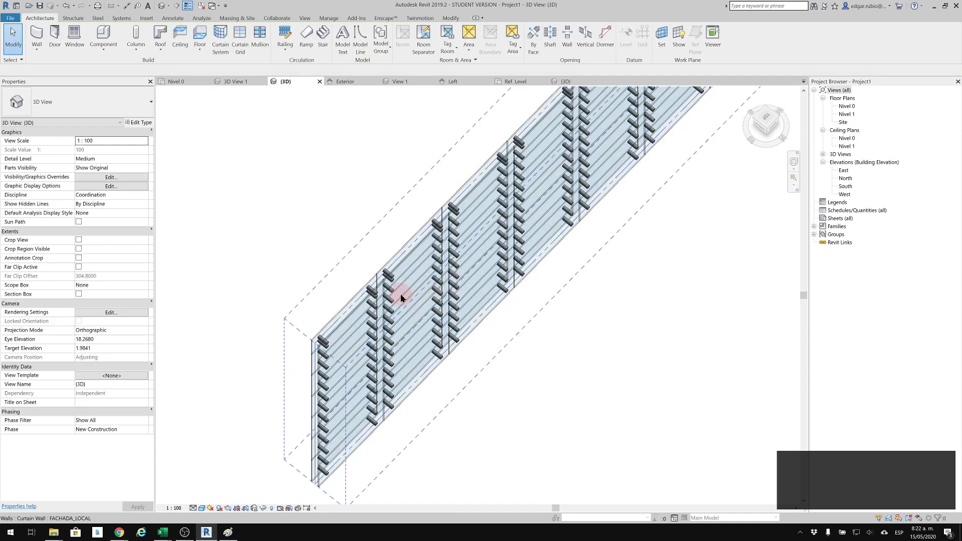
middle_click_drag(444, 296, 433, 270, "shift")
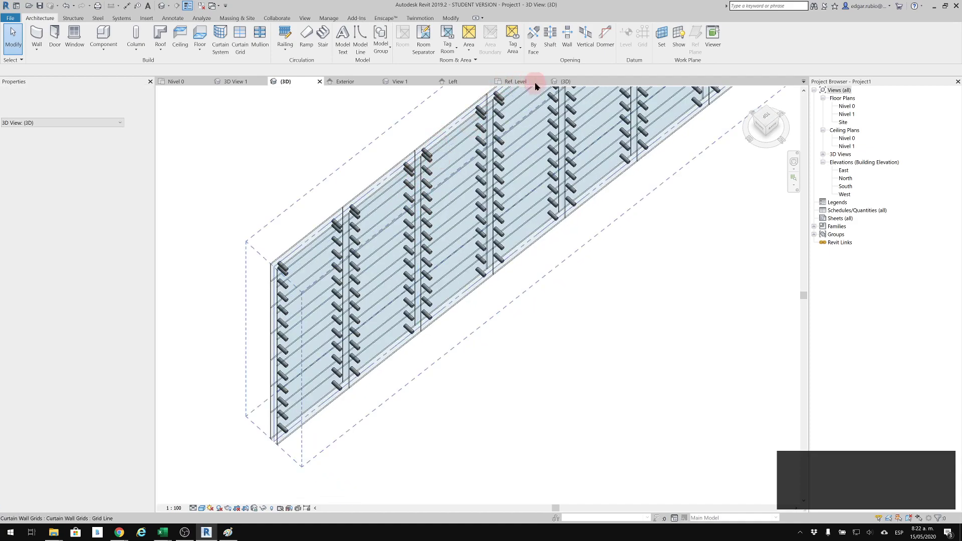
Step: Return to the PANEL_DOBLE family's 3D view and change the RAD_SOPORTE formula to ESP_CAM / 6
left_click(575, 83)
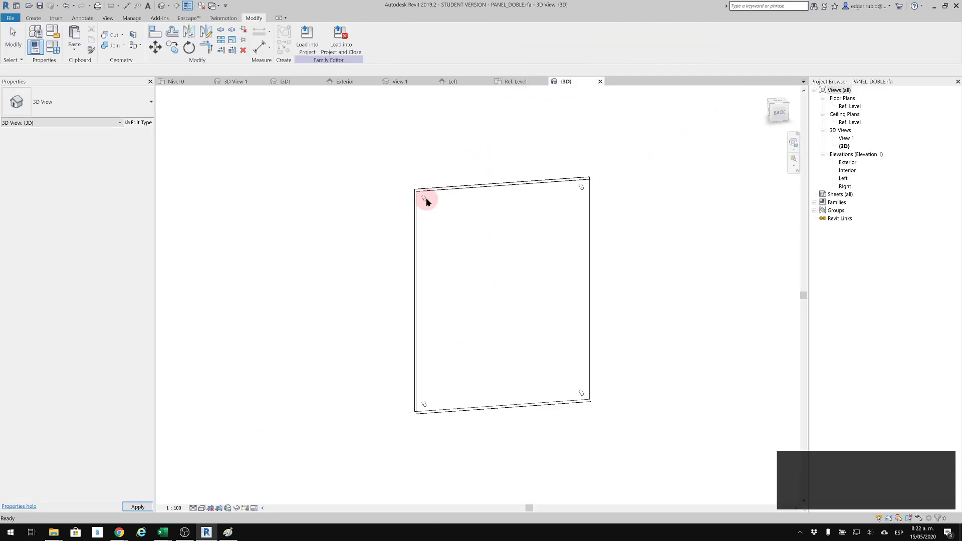
left_click(426, 201)
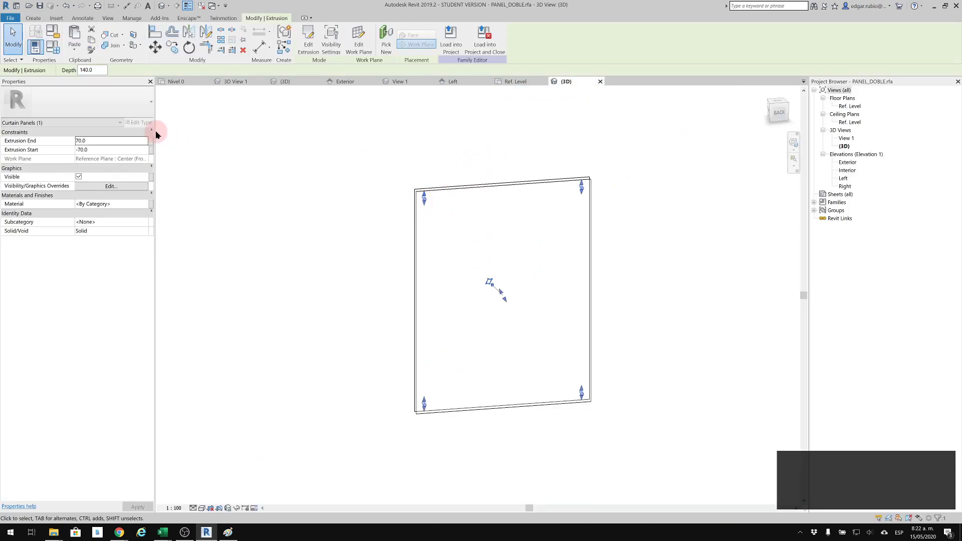
left_click(206, 124)
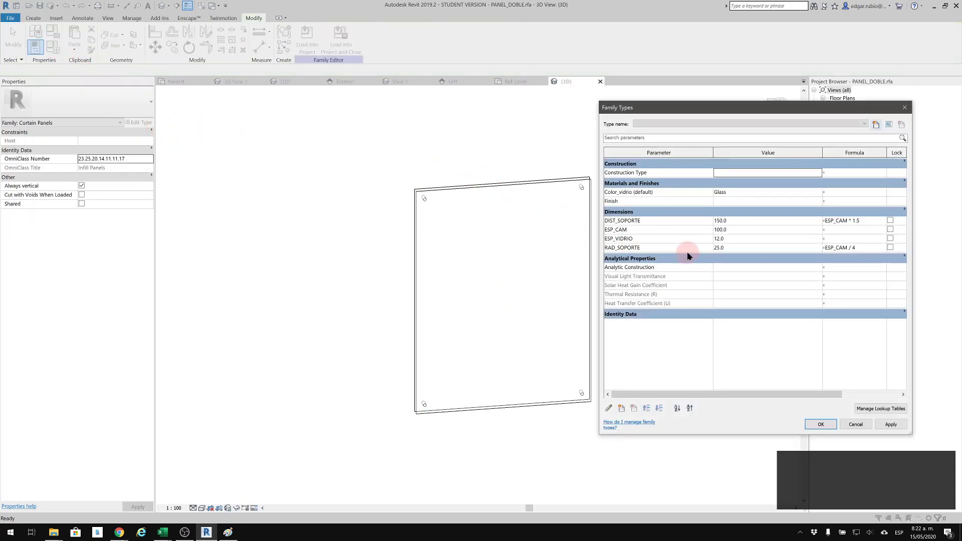
left_click(864, 249)
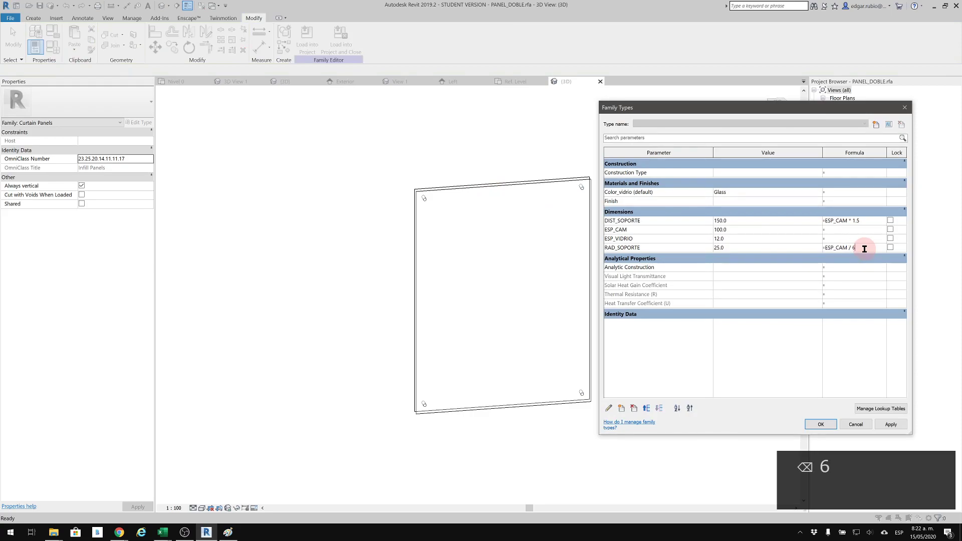
left_click(829, 425)
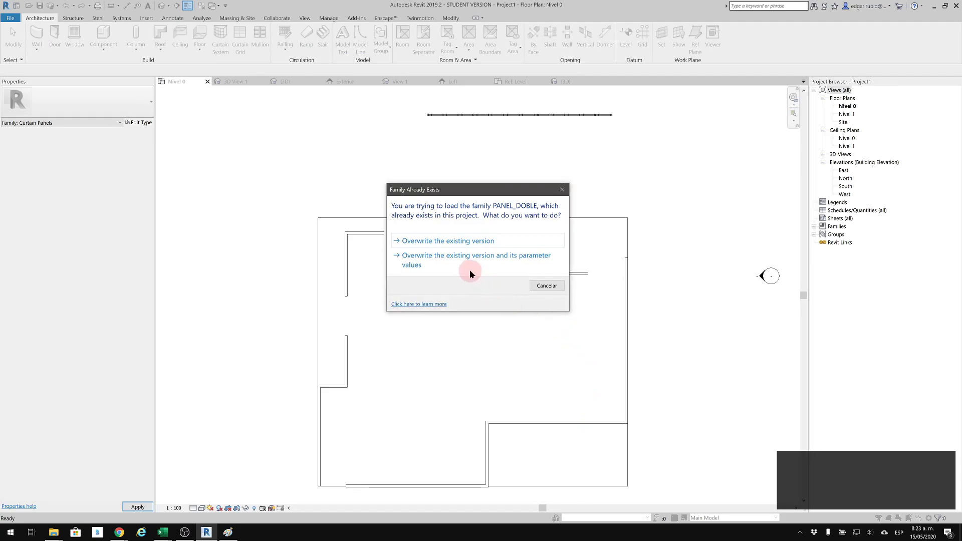
Step: Reload PANEL_DOBLE into Project1, overwriting the existing version, and show the curtain wall in 3D
left_click(471, 242)
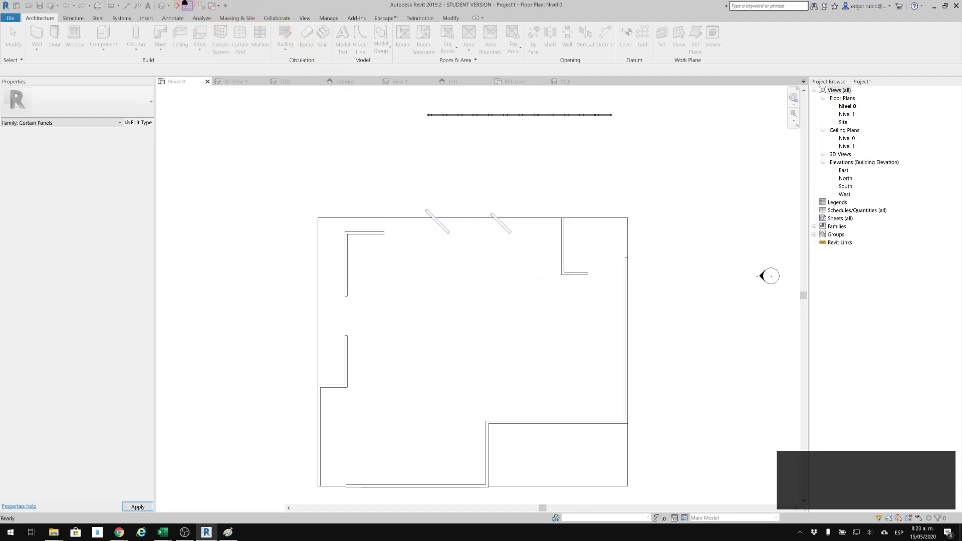
left_click(165, 7)
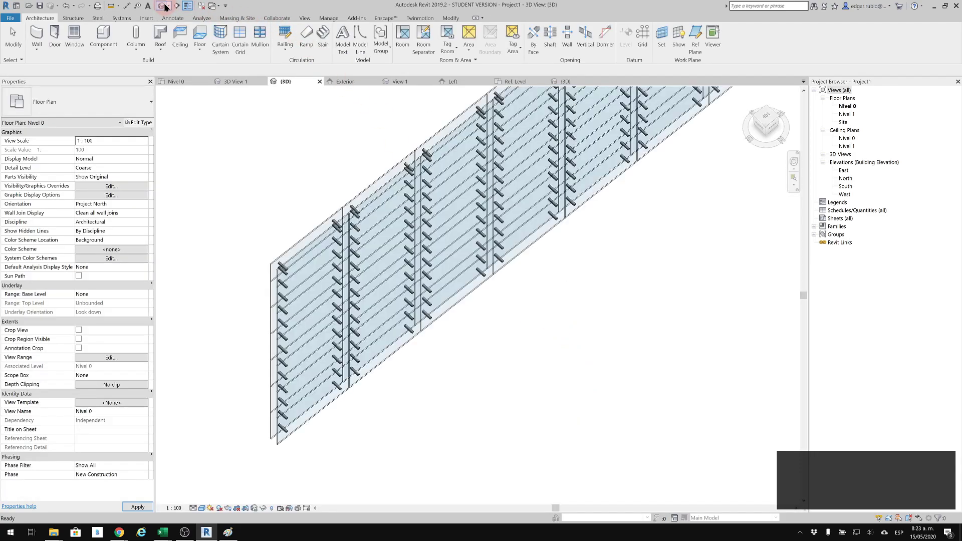
middle_click_drag(498, 332, 475, 205, "shift")
scroll(469, 232, "down", 2)
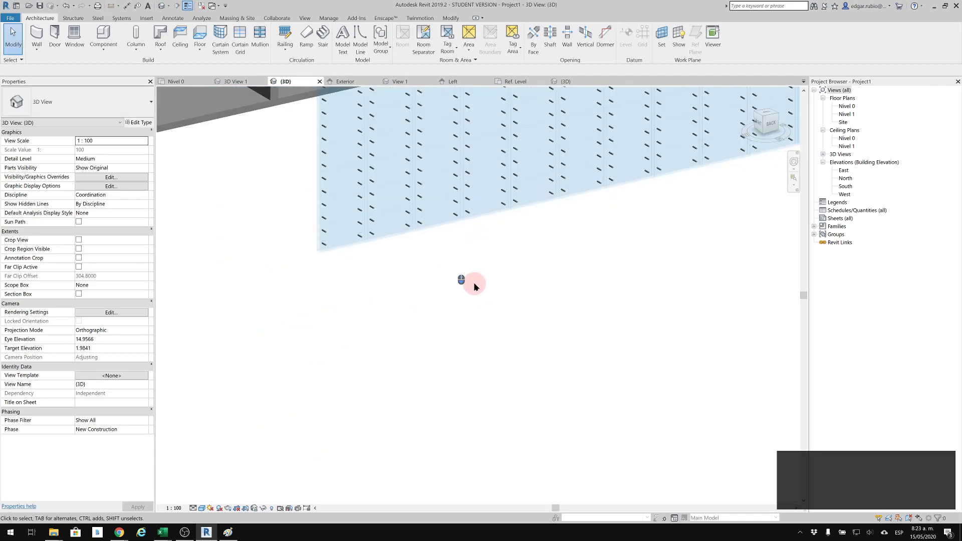
middle_click_drag(455, 260, 399, 435, "shift")
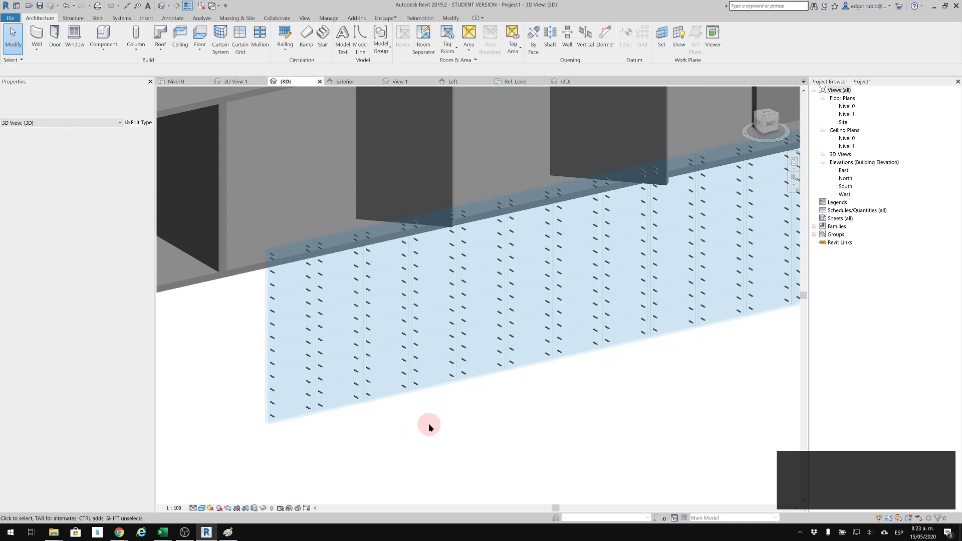
Step: Shorten the FACHADA_LOCAL curtain wall from one end to a length of 10.4 m
left_click(435, 390)
middle_click_drag(436, 390, 629, 356, "shift")
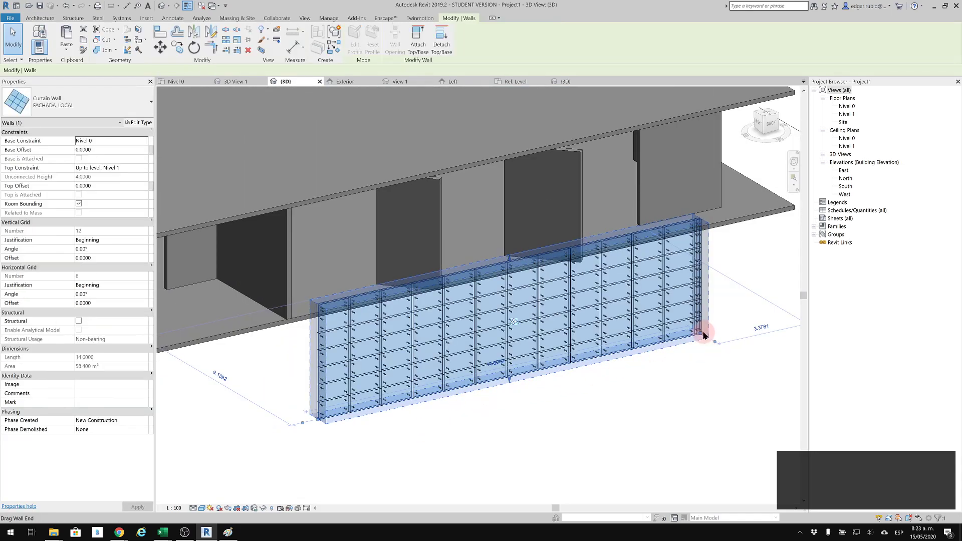
left_click(607, 356)
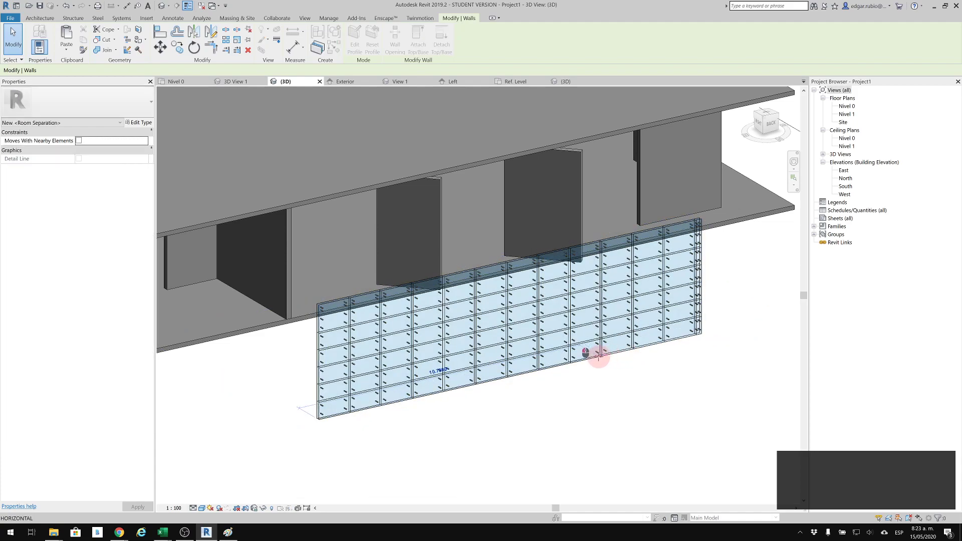
left_click_drag(597, 357, 591, 359)
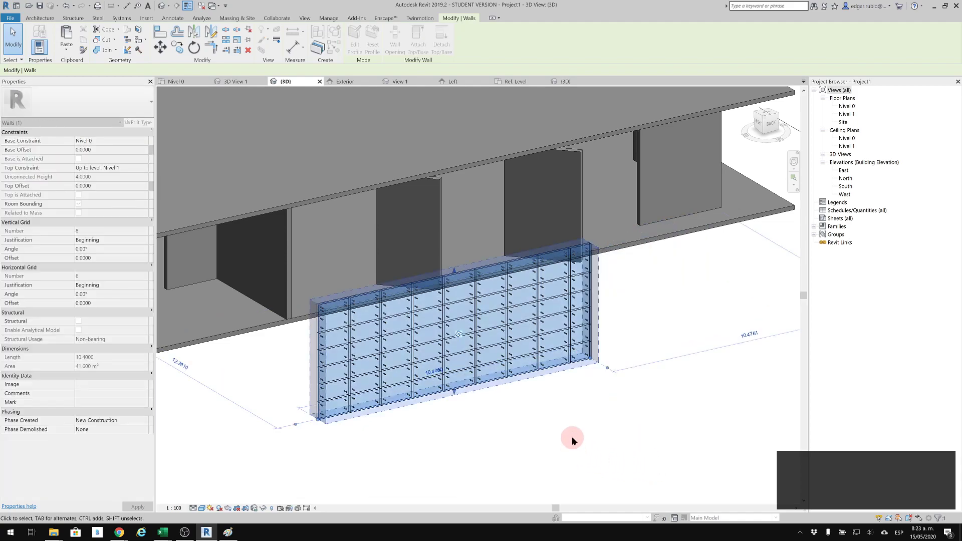
Step: Inspect the panels and supports of the shortened curtain wall up close and from another angle
scroll(567, 304, "up", 5)
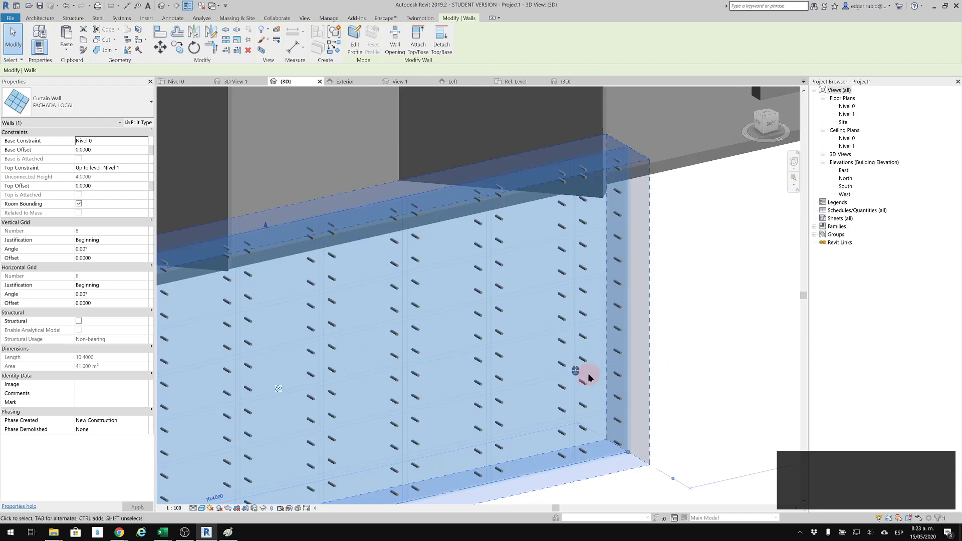
left_click(708, 328)
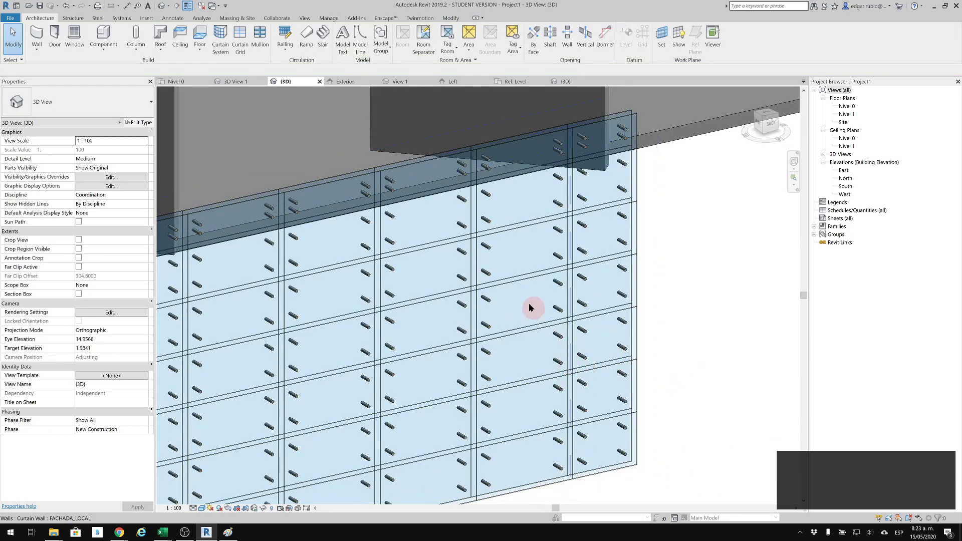
middle_click_drag(500, 279, 648, 189)
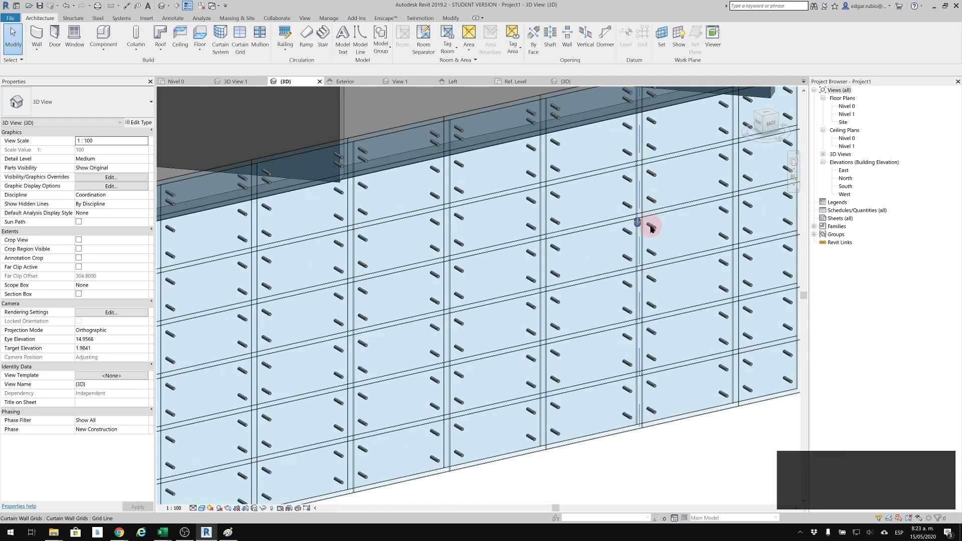
scroll(651, 233, "down", 2)
scroll(596, 310, "down", 4)
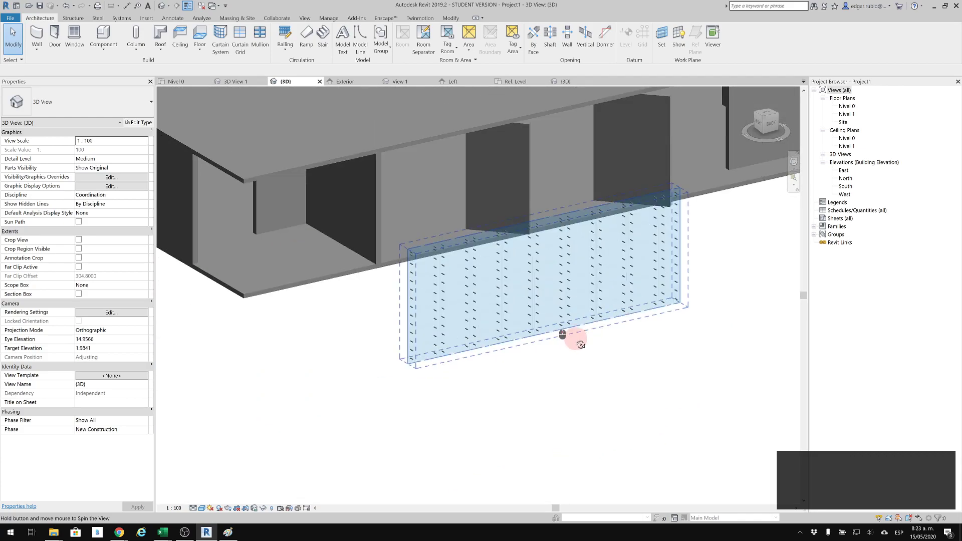
scroll(563, 371, "up", 3)
middle_click_drag(561, 347, 549, 326, "shift")
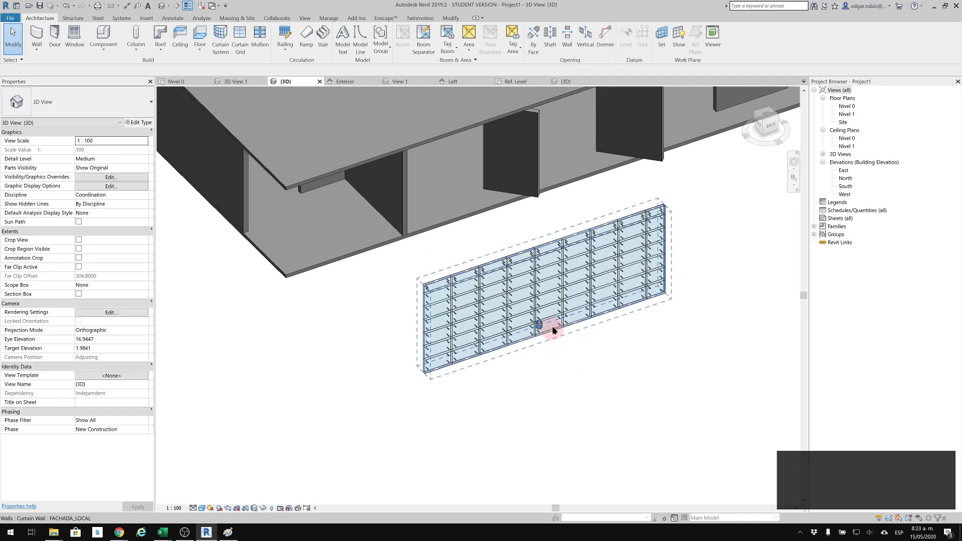
Step: In the Nivel 0 plan, move the curtain wall beside the slanted wall at the building's front edge and shorten it to the perpendicular interior wall
double_click(846, 106)
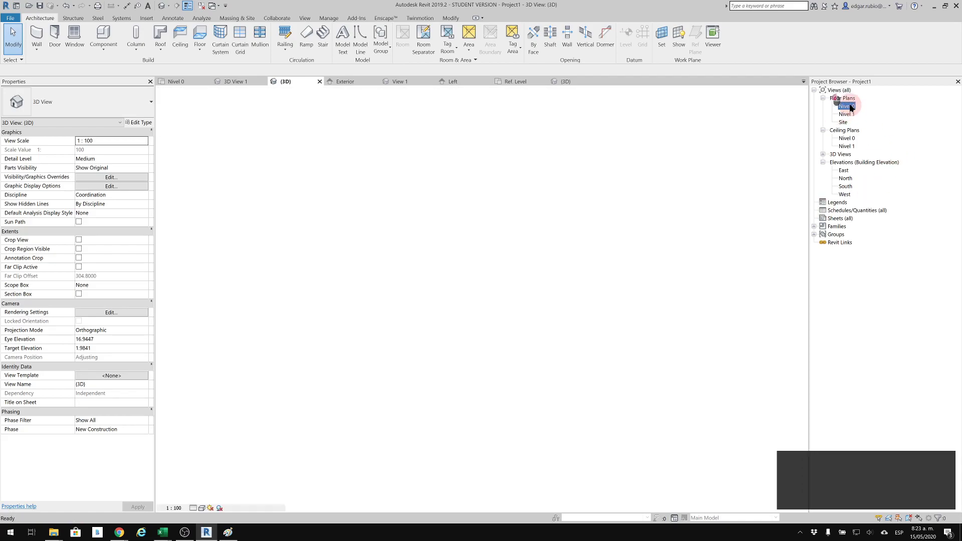
left_click(550, 114)
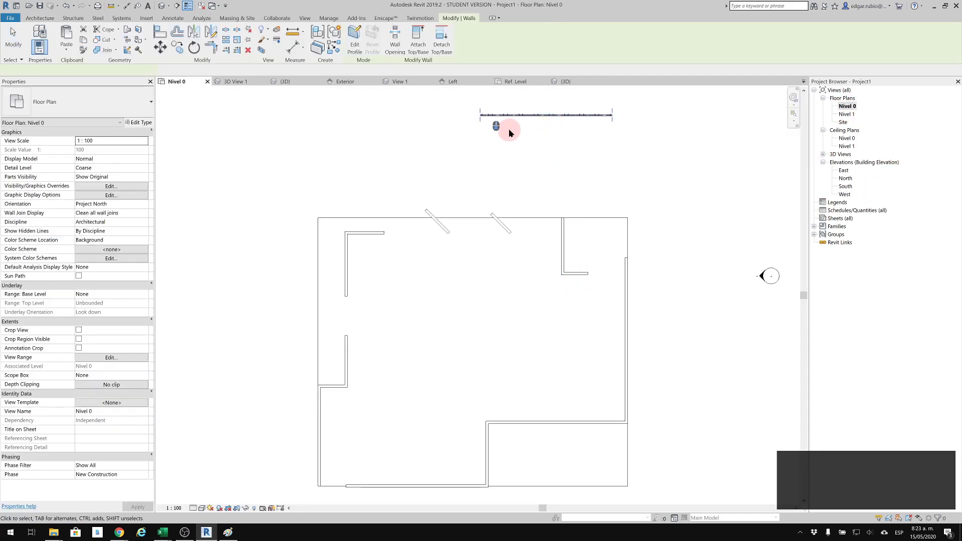
scroll(494, 121, "up", 4)
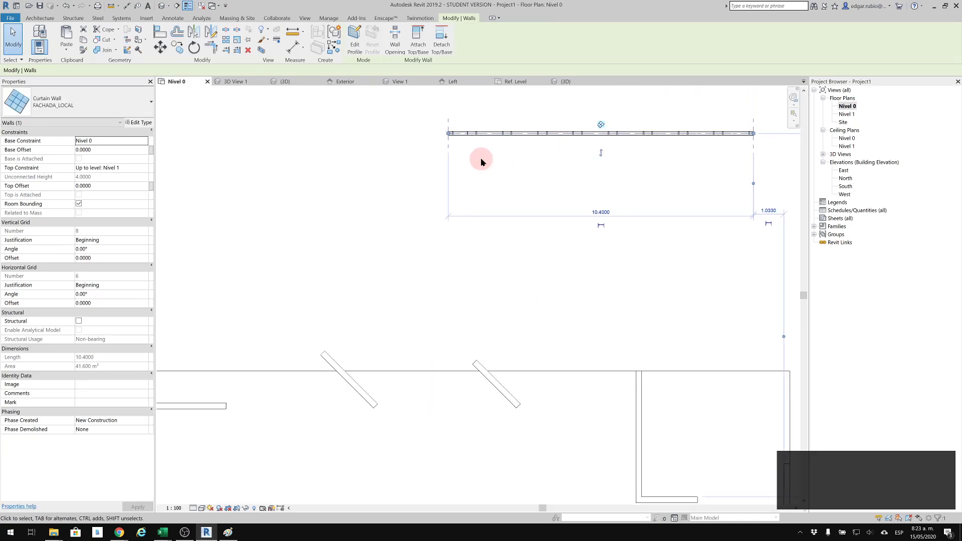
key("v")
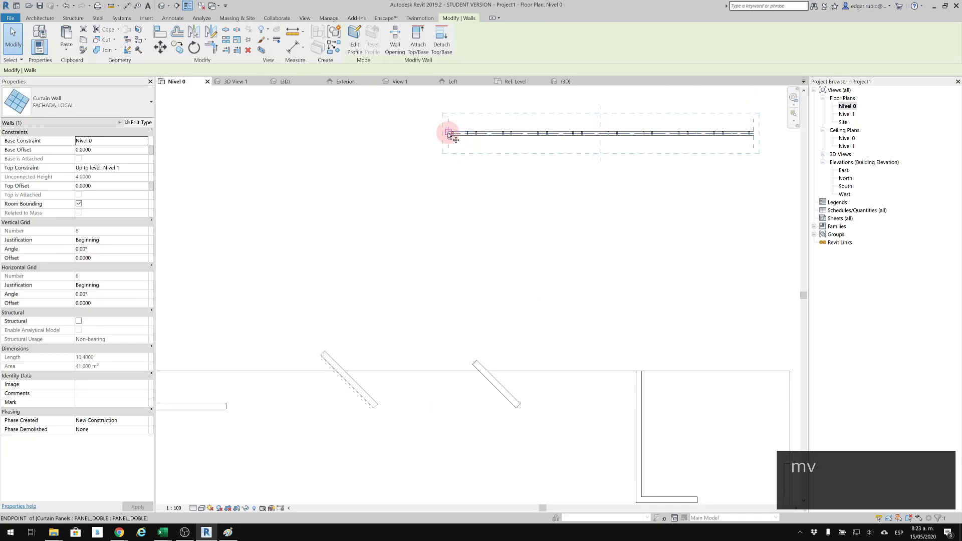
mouse_move(449, 135)
left_mouse_down()
mouse_move(518, 397)
mouse_move(512, 389)
left_mouse_up()
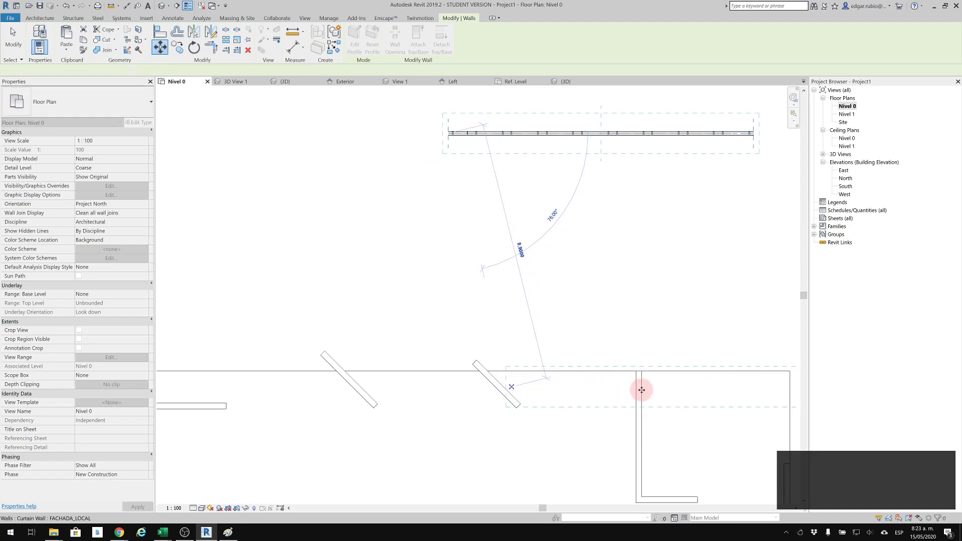
middle_click_drag(702, 387, 563, 377)
left_click_drag(678, 376, 503, 376)
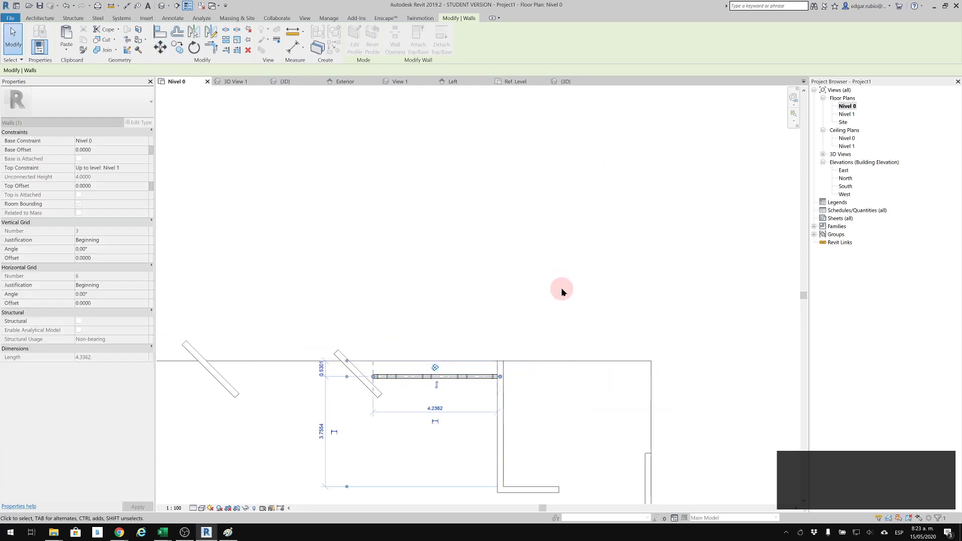
Step: Extend the curtain wall's free end to the slanted wall, giving it a length of about 4.61 m
middle_click_drag(565, 268, 576, 198)
left_click_drag(426, 308, 369, 307)
scroll(383, 308, "up", 2)
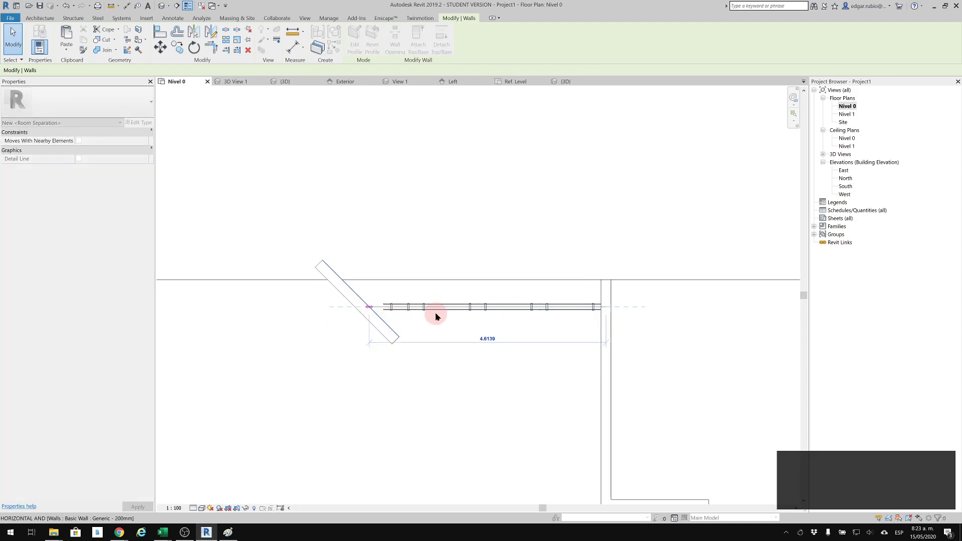
Step: Copy the curtain wall into the setback, in line with the short wall stub, so it reaches the building's side wall
middle_click_drag(477, 317, 469, 291)
key("c")
key("o")
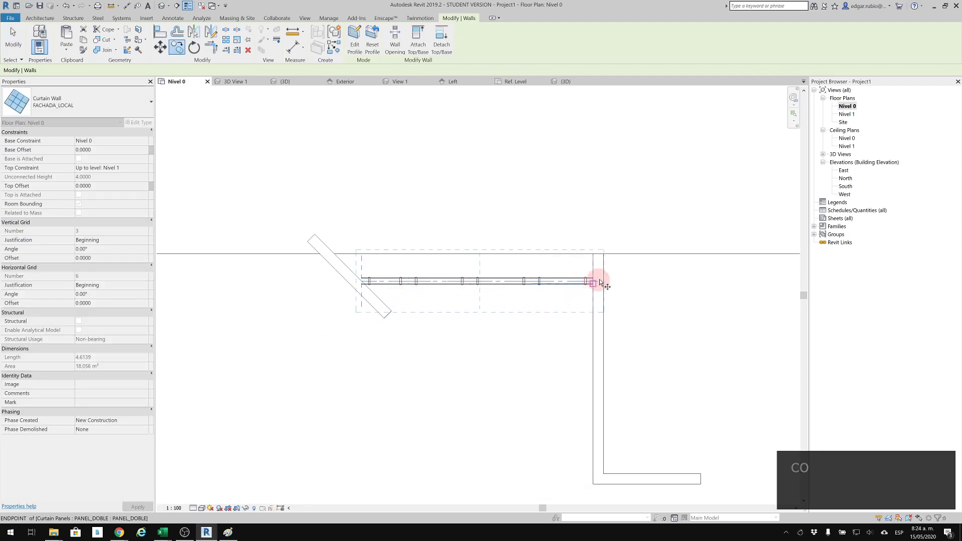
left_click(593, 282)
middle_click_drag(655, 333, 466, 212)
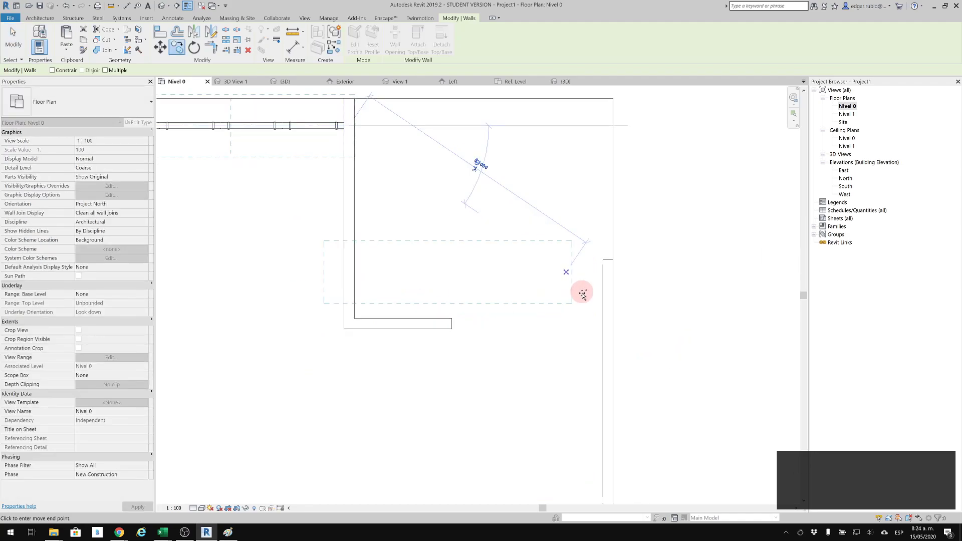
left_click(448, 325)
key("Escape")
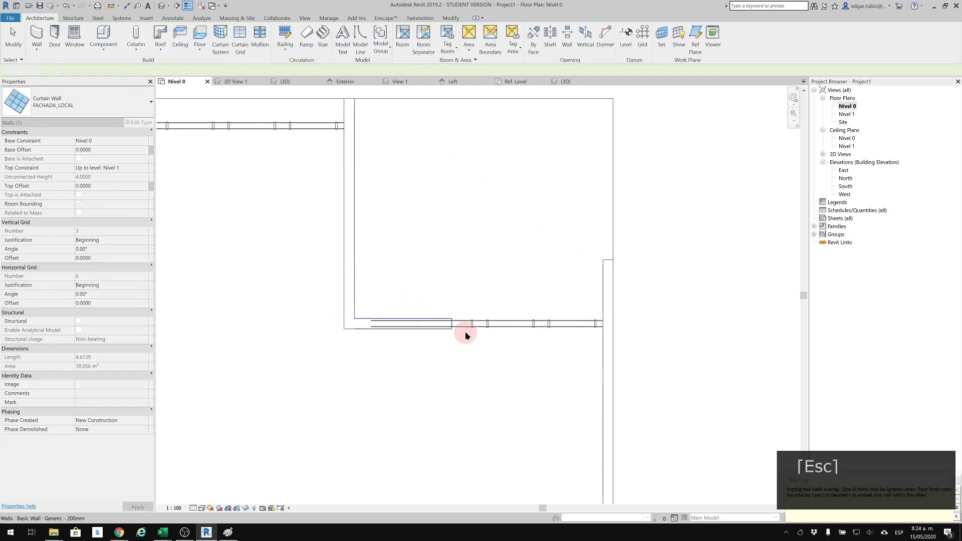
key("Escape")
Step: Shorten the copied curtain wall to start at the end of the short wall stub, about 3.04 m long
left_click(371, 325)
left_click_drag(371, 324, 450, 323)
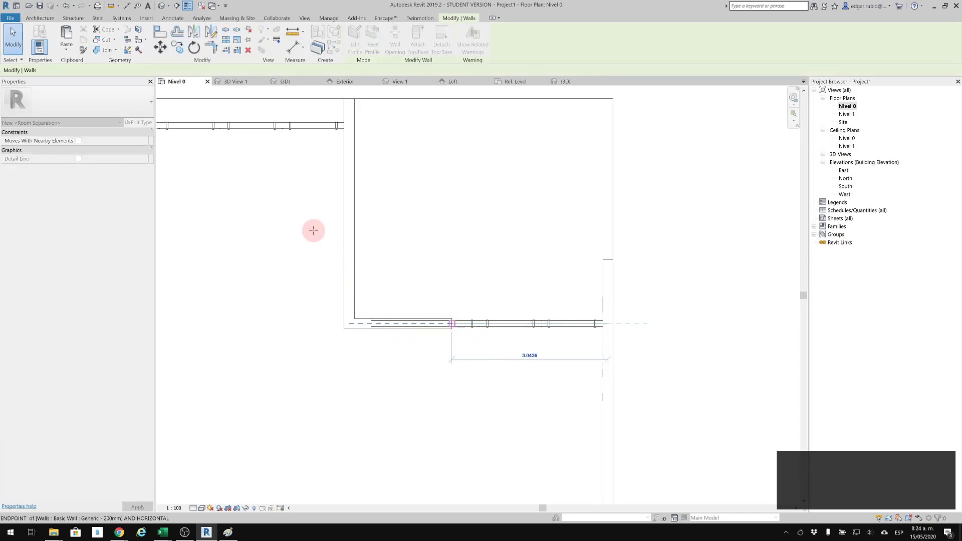
middle_click_drag(318, 233, 363, 254)
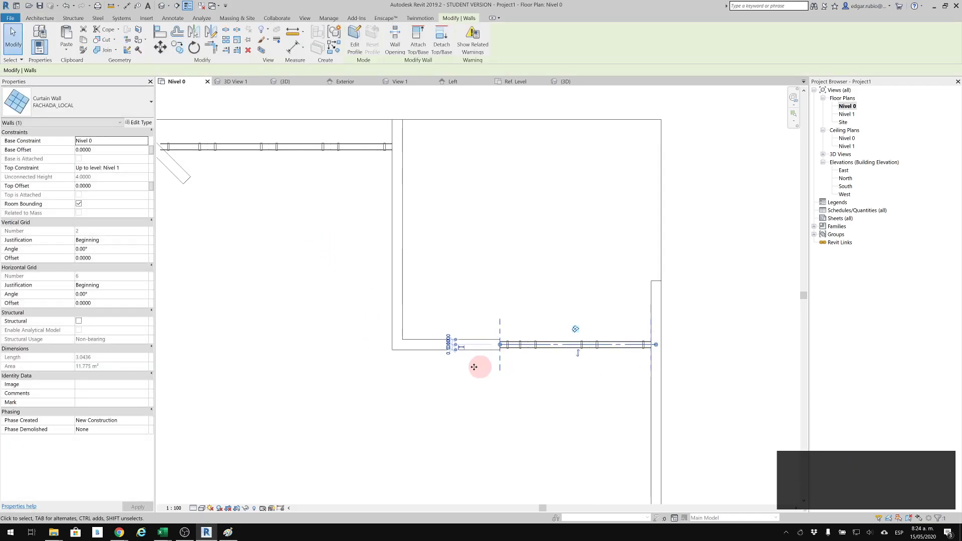
key("Escape")
Step: Shorten the short Generic - 200mm wall to 1.6 m and extend the adjoining curtain wall to meet its end, about 3.44 m long
left_click(493, 344)
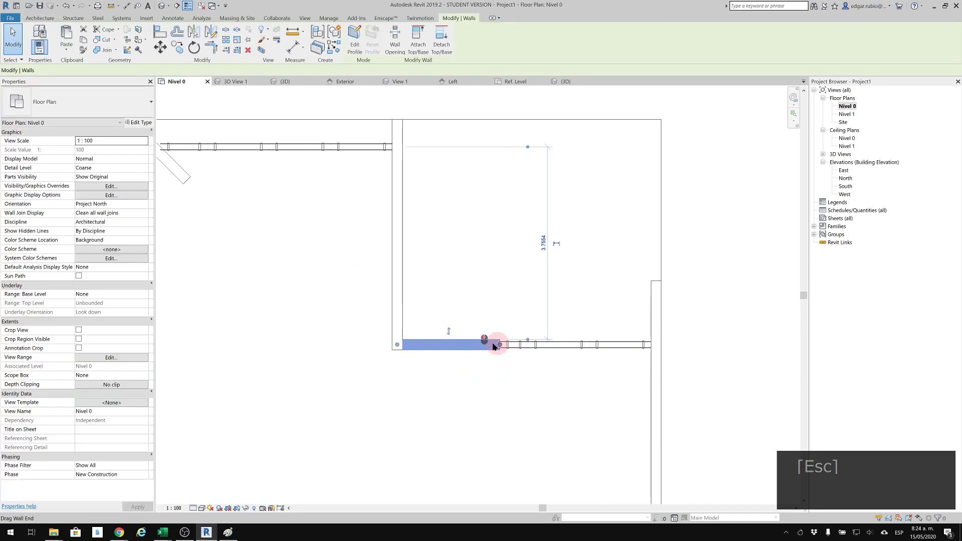
left_click_drag(493, 347, 478, 344)
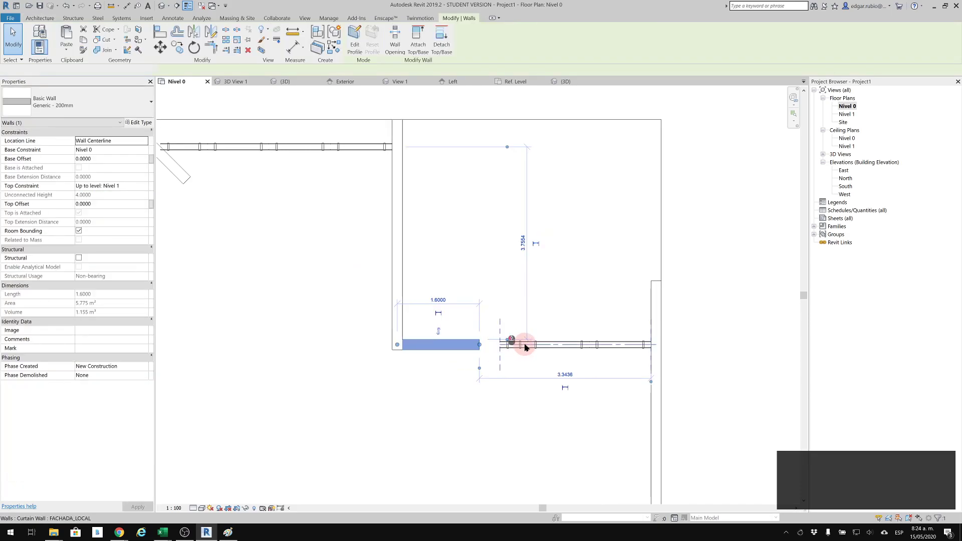
key("r")
key("s")
left_click_drag(480, 326, 479, 326)
Step: Make two copies of the front curtain wall in line with it, one on each side of the other slanted wall, using multiple Copy
middle_click_drag(365, 251, 755, 390)
scroll(737, 384, "down", 1)
left_click(640, 341)
left_click(644, 316)
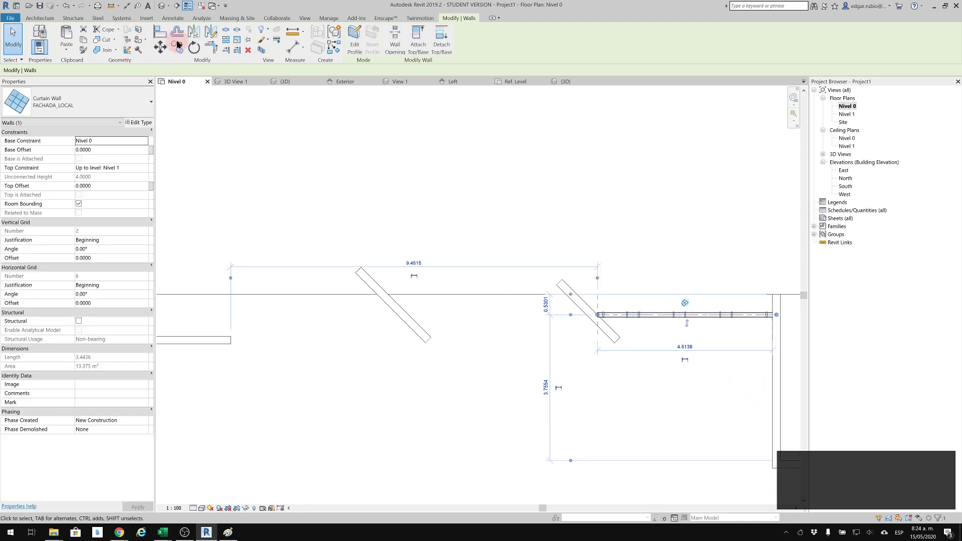
left_click(179, 49)
left_click(351, 150)
middle_click_drag(797, 369, 744, 360)
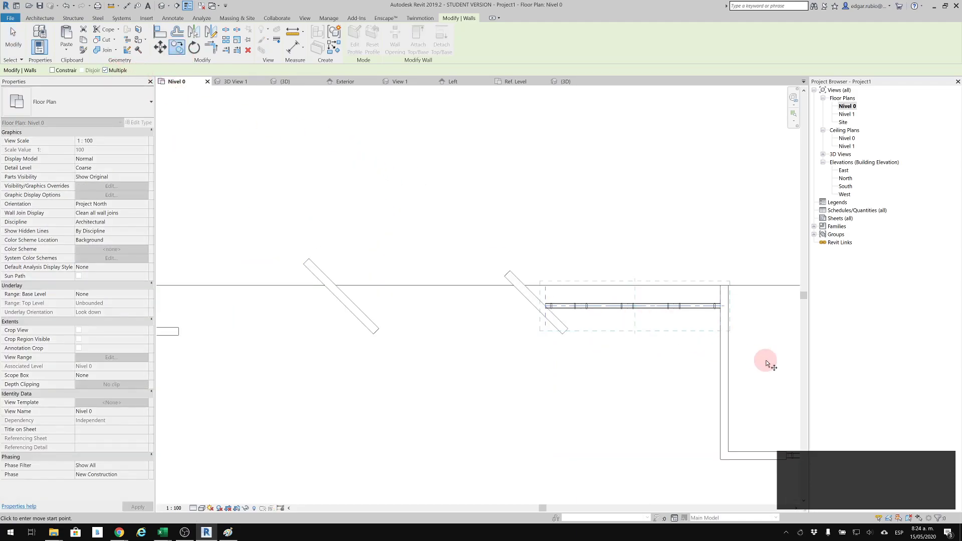
left_click(718, 306)
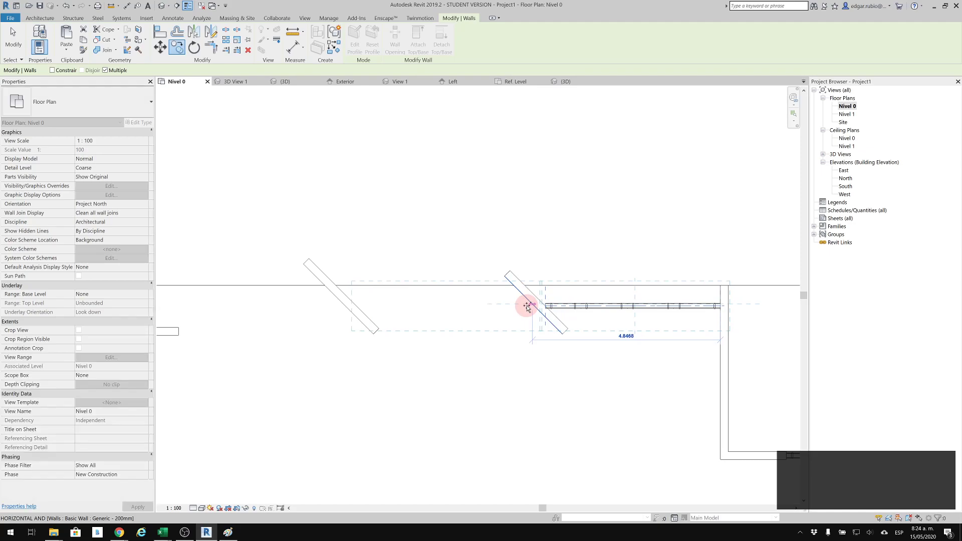
left_click(526, 305)
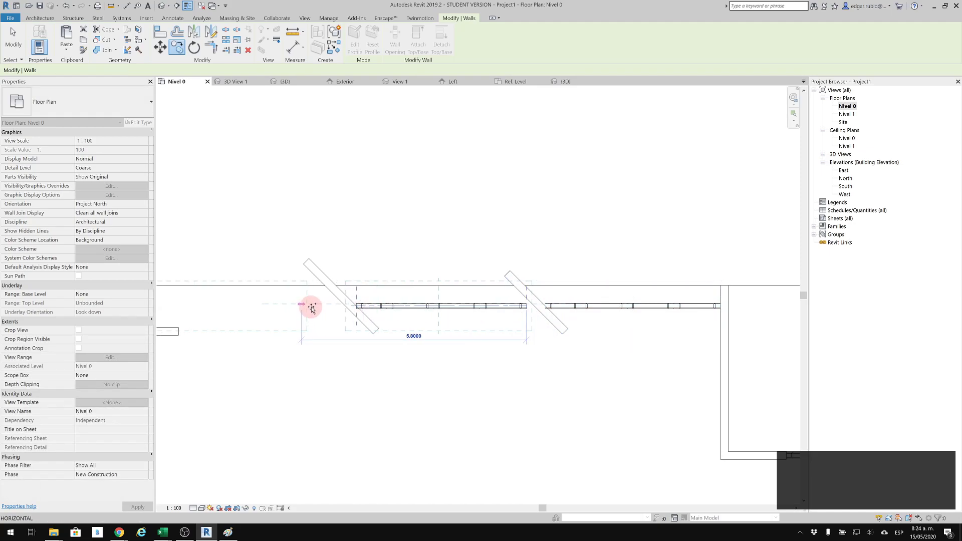
left_click(333, 306)
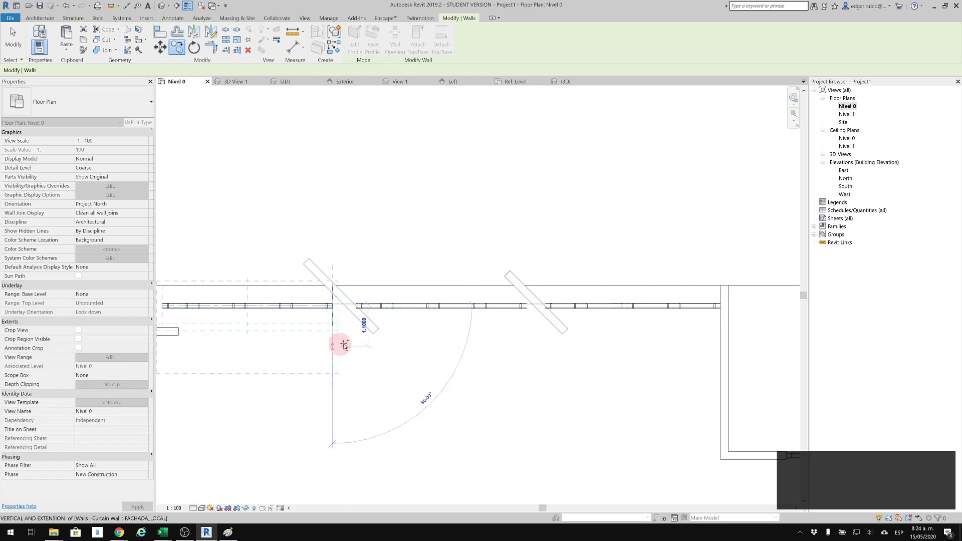
key("Escape")
key("Escape")
key("Escape")
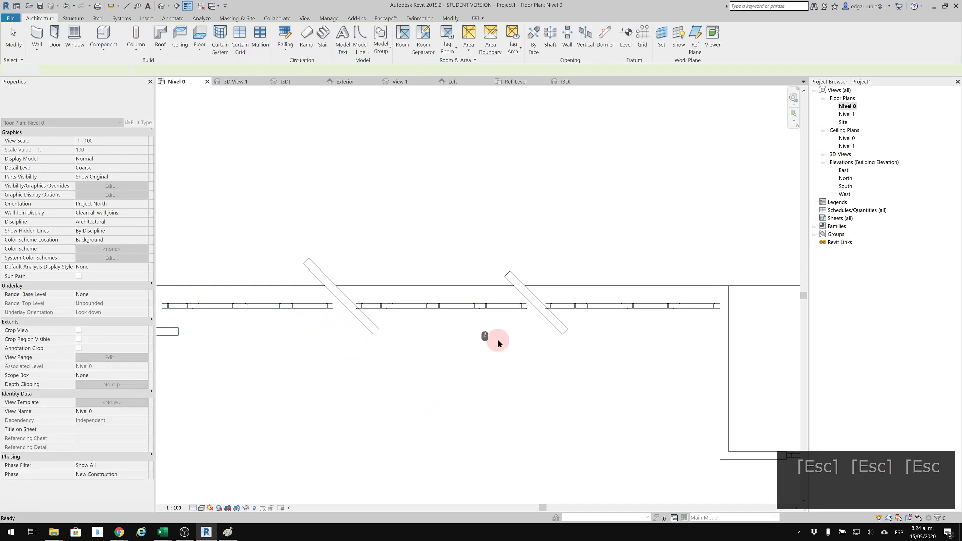
Step: Fit the outermost copy between the end of the short horizontal wall and the slanted wall, about 4.44 m long
left_click(176, 323)
left_click_drag(164, 307, 199, 365)
left_click_drag(332, 306, 350, 306)
left_click_drag(430, 324, 431, 326)
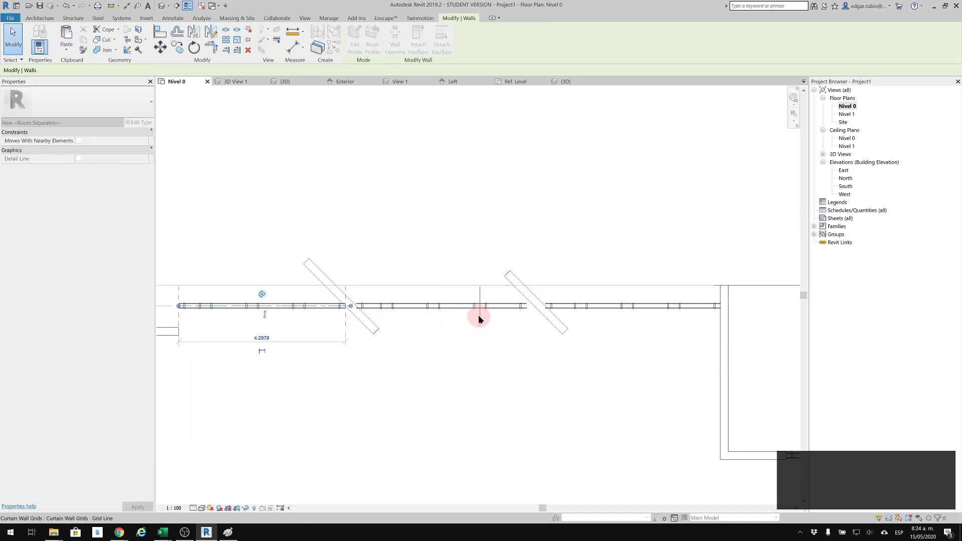
Step: Extend the middle curtain wall to span between the centrelines of the two slanted walls, about 4.87 m long
left_click(503, 306)
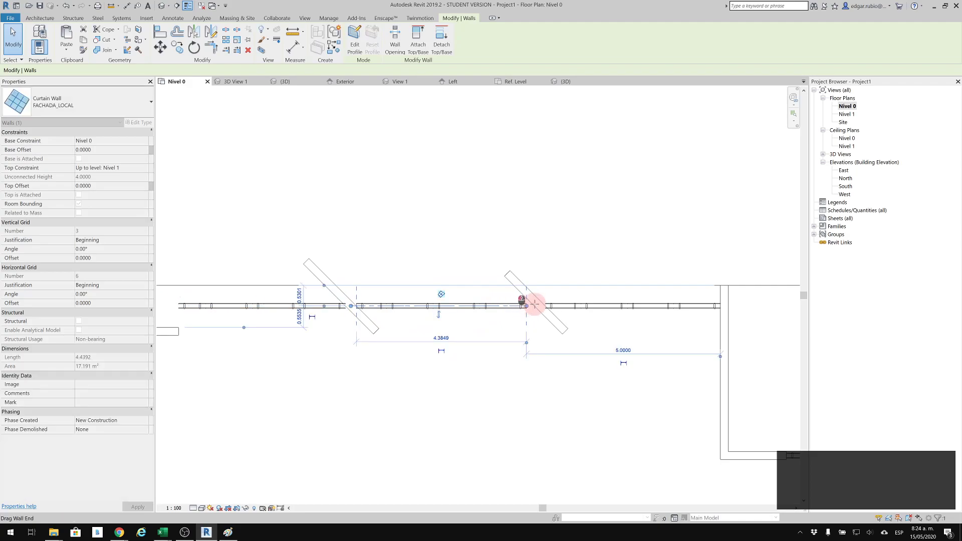
left_click_drag(535, 307, 538, 305)
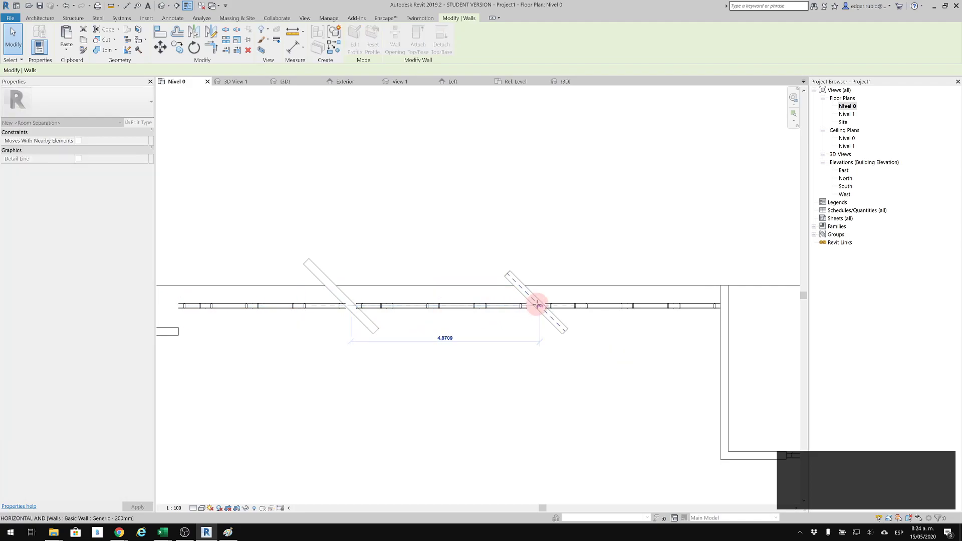
left_click(445, 205)
Step: Show the building in the default 3D view and examine the front curtain walls up close from outside
left_click(172, 8)
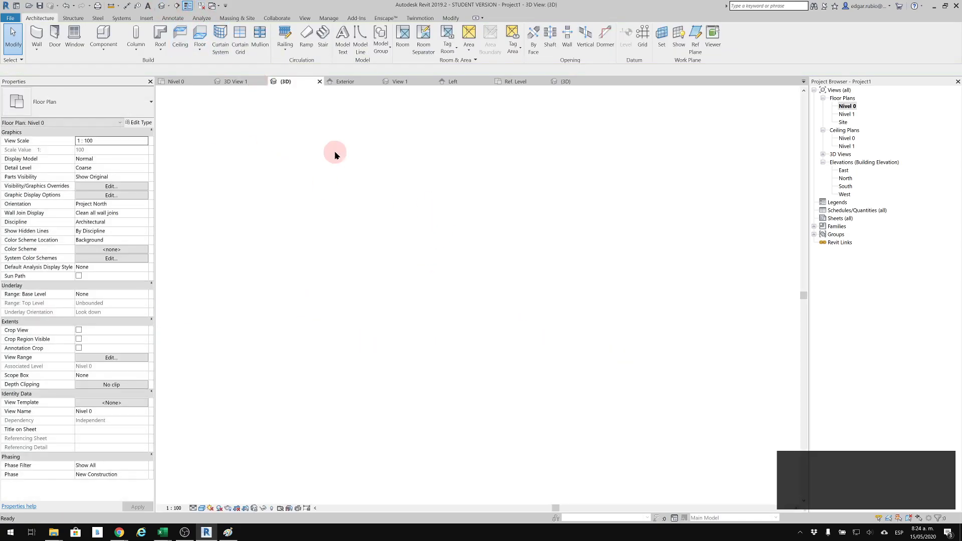
middle_click_drag(549, 252, 496, 208, "shift")
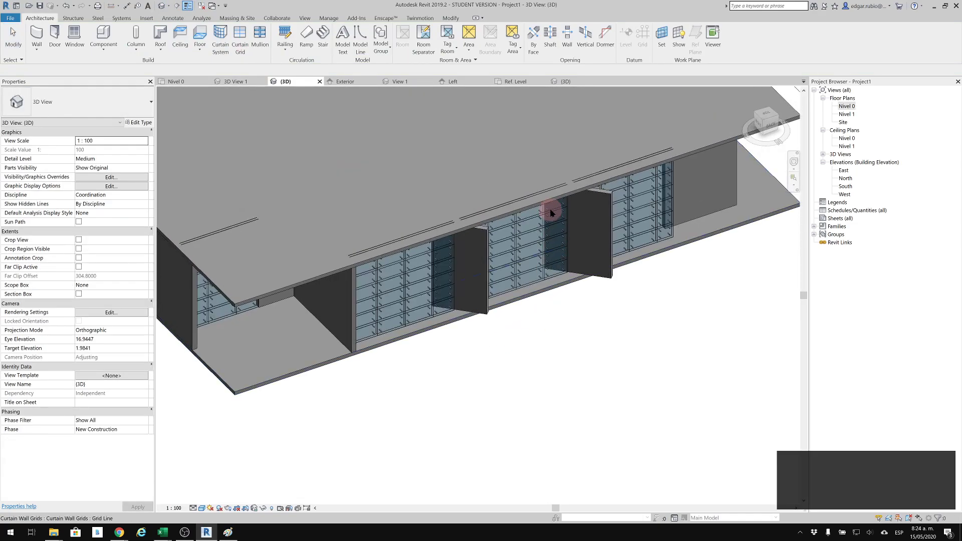
scroll(519, 257, "up", 4)
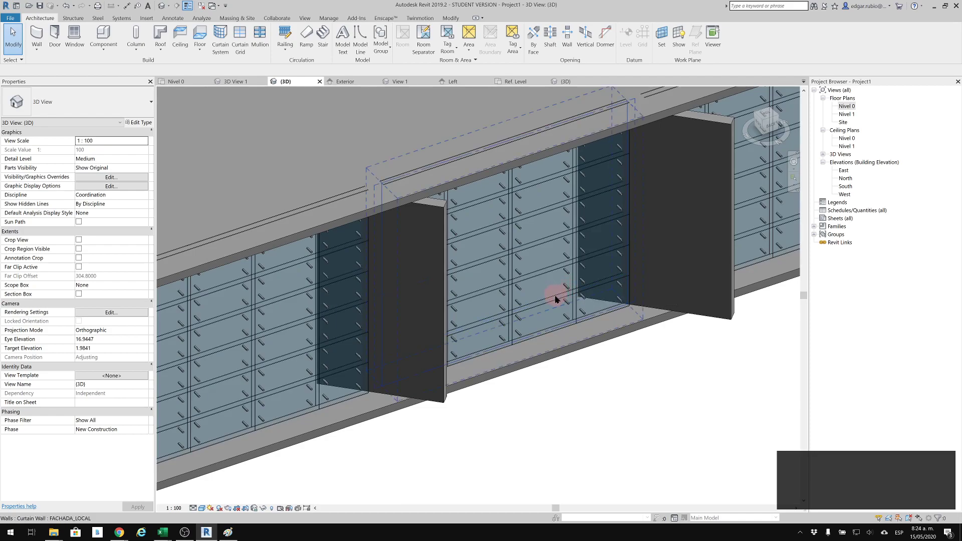
Step: Temporarily hide the curtain panel category using one PANEL_DOBLE panel, and reset the temporary hide
left_click(556, 296)
left_click(576, 366)
left_click(555, 296)
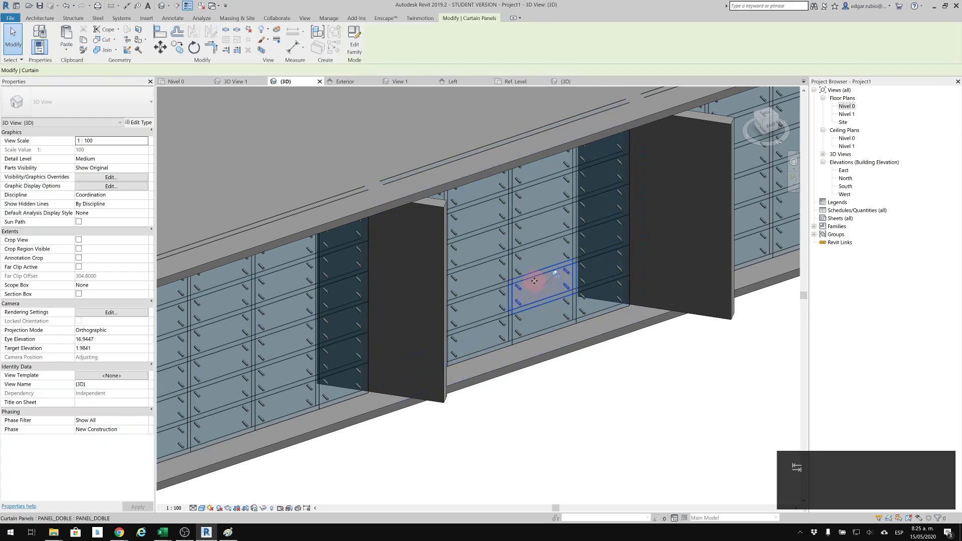
left_click(535, 279)
left_click(319, 457)
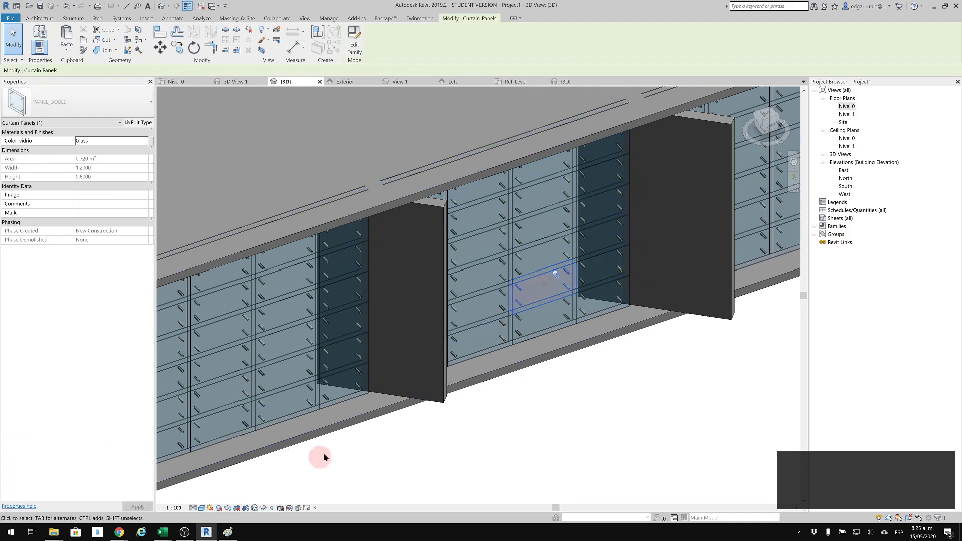
left_click(262, 509)
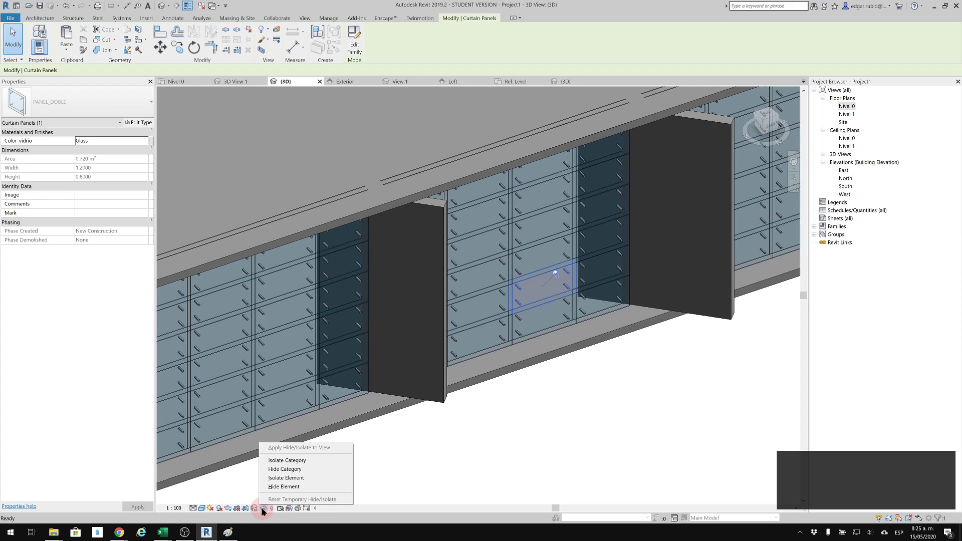
left_click(290, 471)
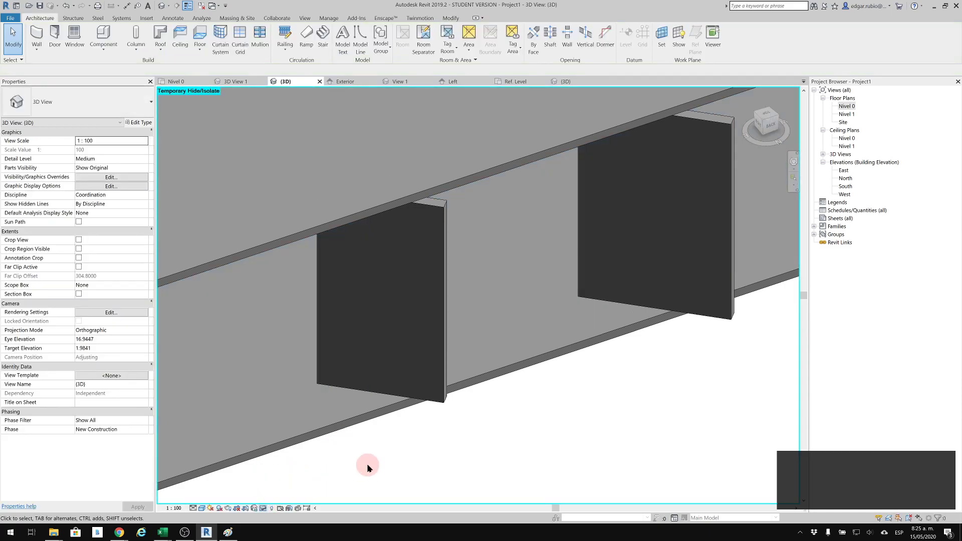
left_click(272, 507)
left_click(280, 499)
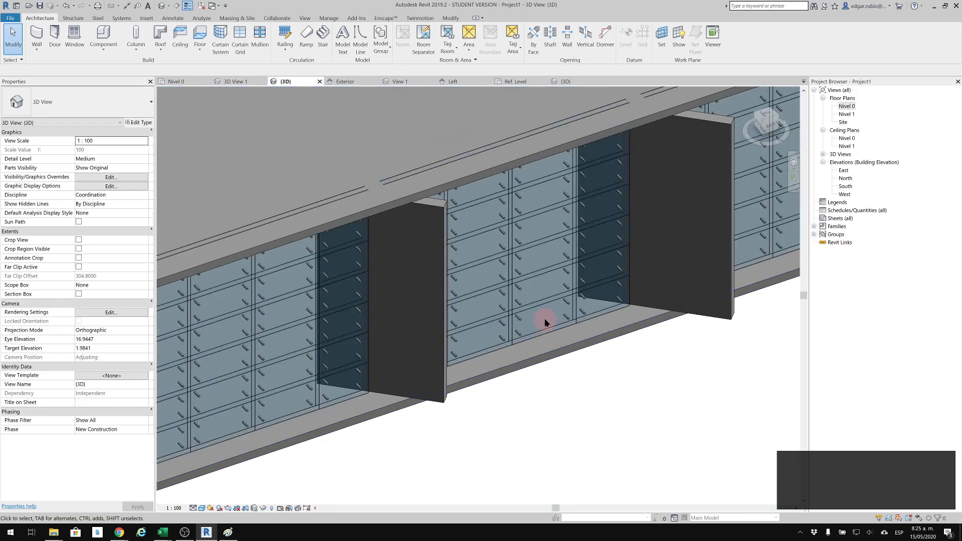
Step: Temporarily isolate the curtain panel category in the 3D view using one PANEL_DOBLE panel, and clear the selection
left_click(546, 302)
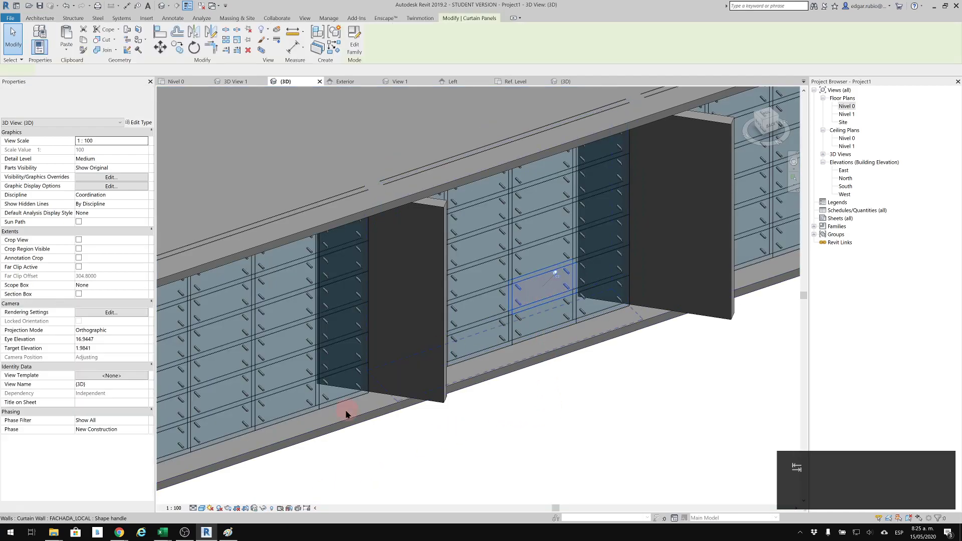
left_click(265, 509)
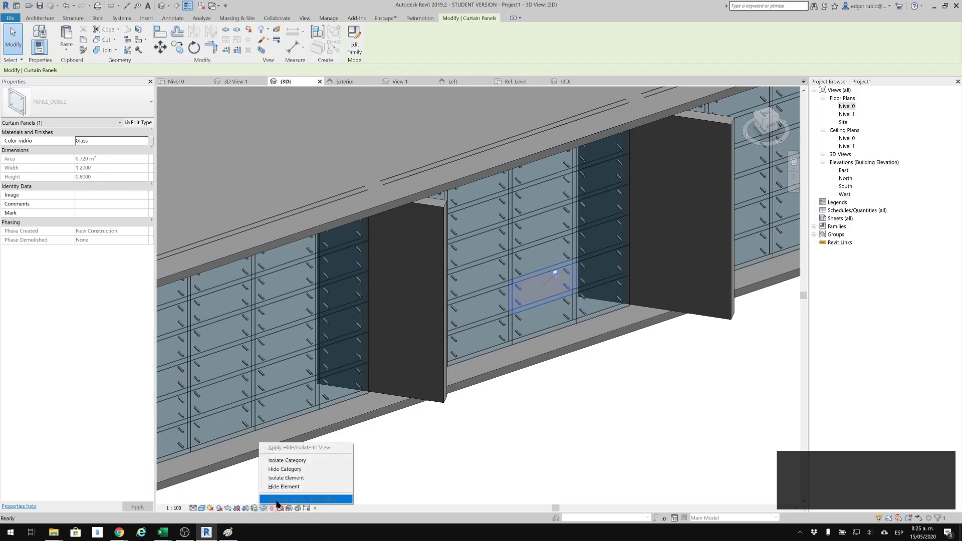
left_click(293, 460)
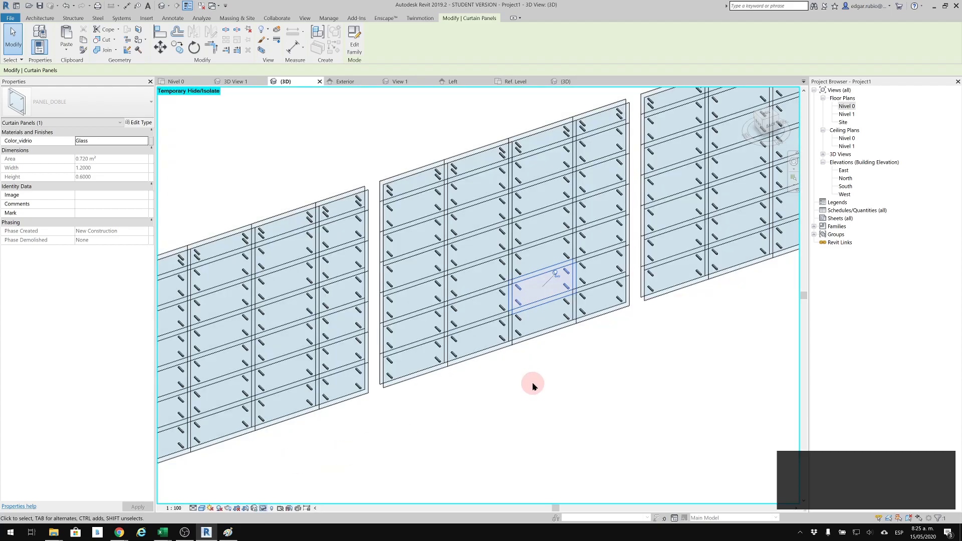
left_click(533, 399)
Step: Try selecting the middle curtain wall's panels with a selection window, and clear the selection
scroll(518, 390, "down", 3)
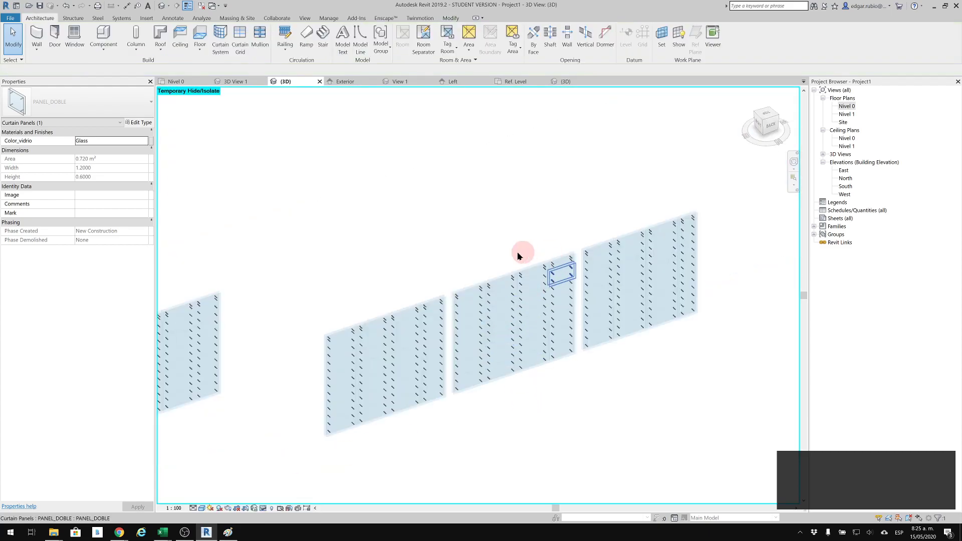
left_click(482, 304)
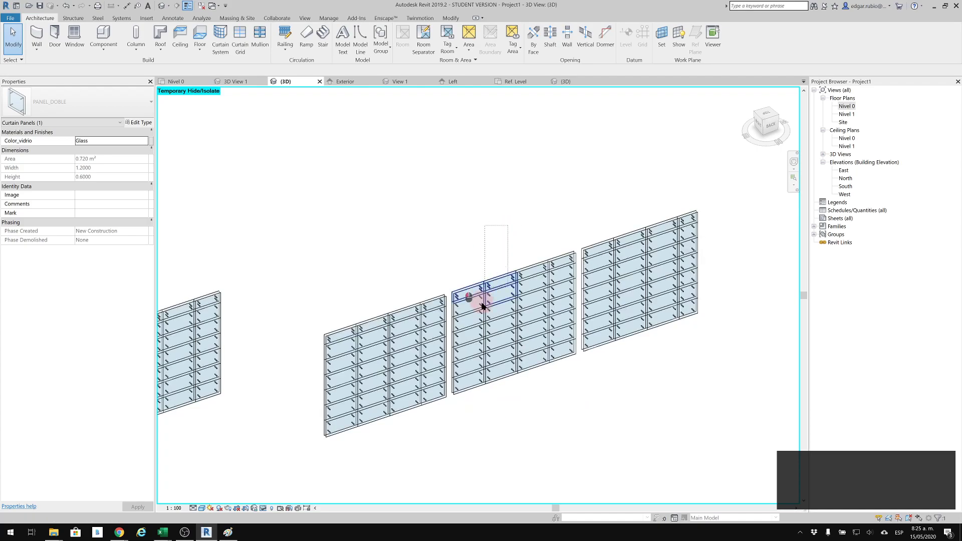
left_click(541, 216)
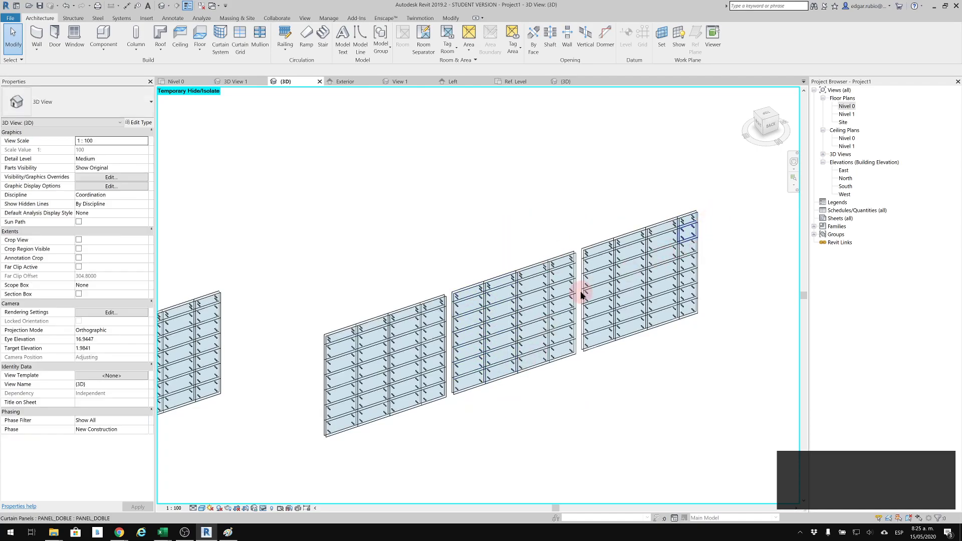
left_click_drag(429, 441, 664, 226)
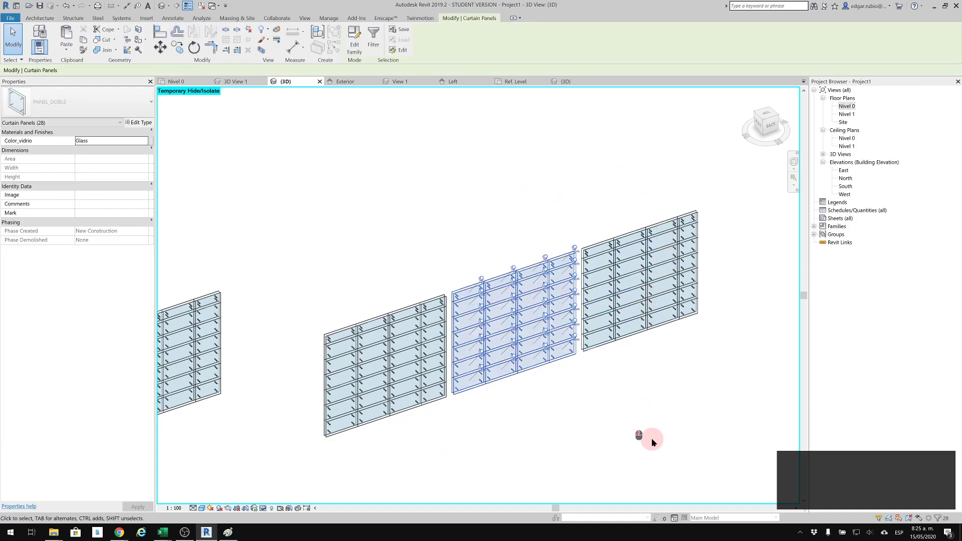
left_click(651, 439)
Step: Collect scattered individual PANEL_DOBLE panels across the isolated curtain walls into one selection
middle_click_drag(604, 353, 689, 326)
scroll(689, 326, "down", 1)
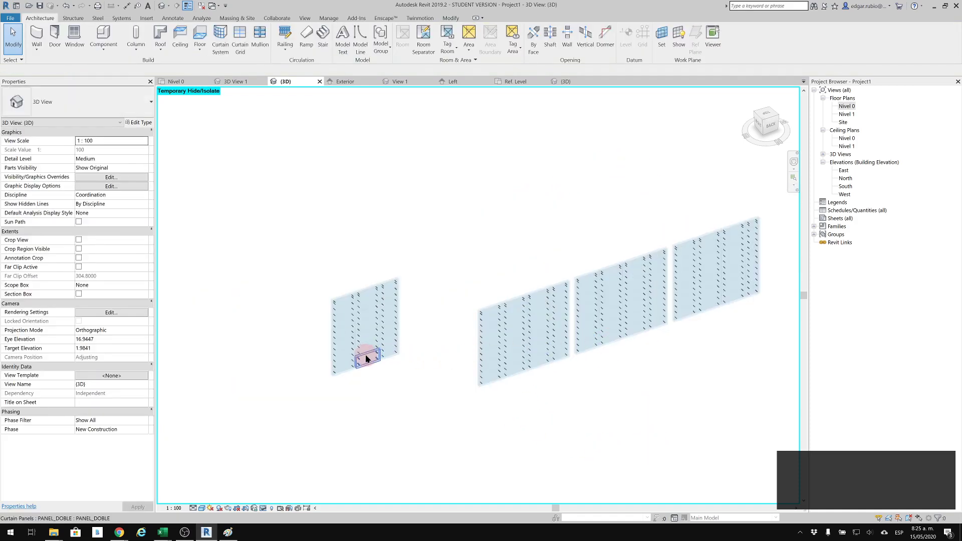
left_click(348, 358)
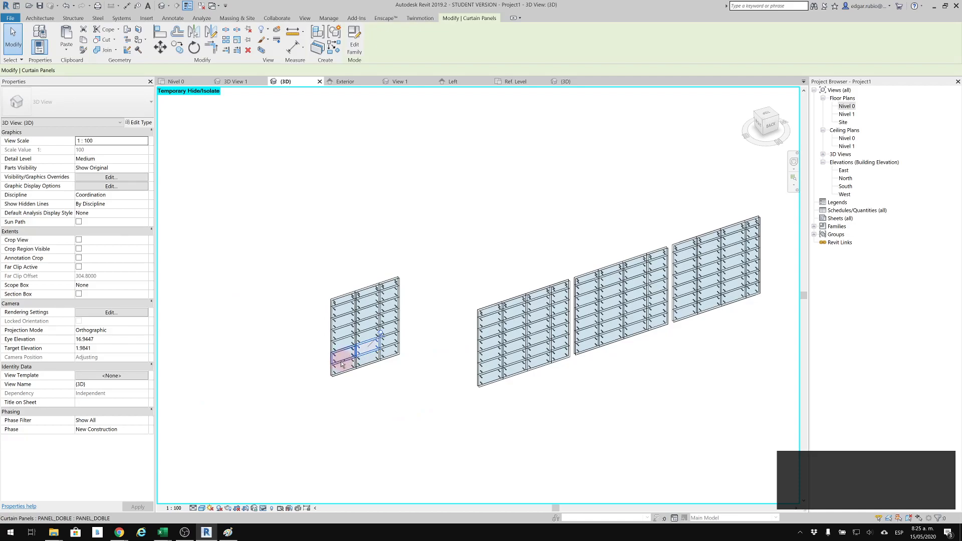
left_click(362, 319, "ctrl")
left_click(343, 310, "ctrl")
left_click(396, 291, "ctrl")
left_click(484, 323, "ctrl")
left_click(522, 337, "ctrl")
left_click(490, 362, "ctrl")
left_click(557, 345, "ctrl")
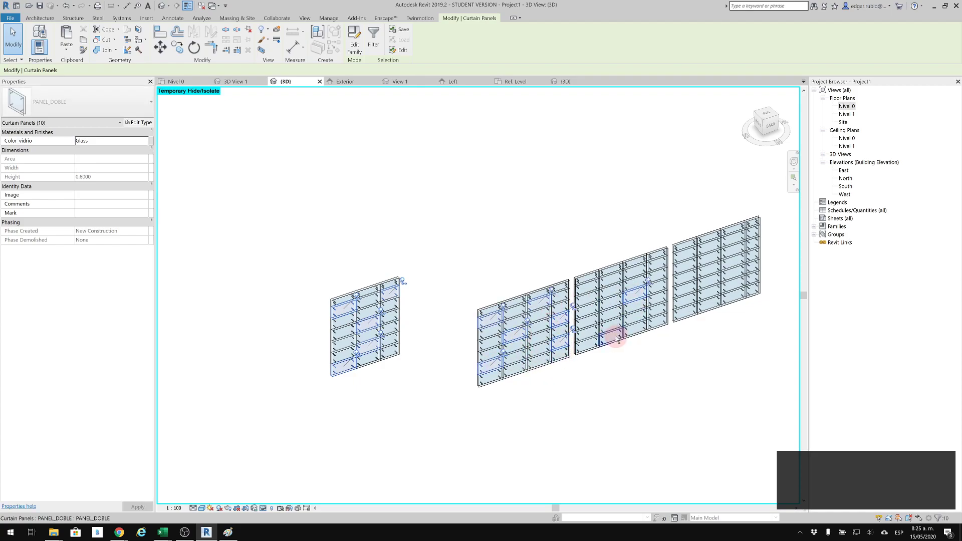
Step: Add more scattered glass panels across the four curtain walls to the selection, for 26 curtain panels in total
left_click(587, 288, "ctrl")
left_click(653, 309, "ctrl")
left_click(704, 295, "ctrl")
left_click(707, 262, "ctrl")
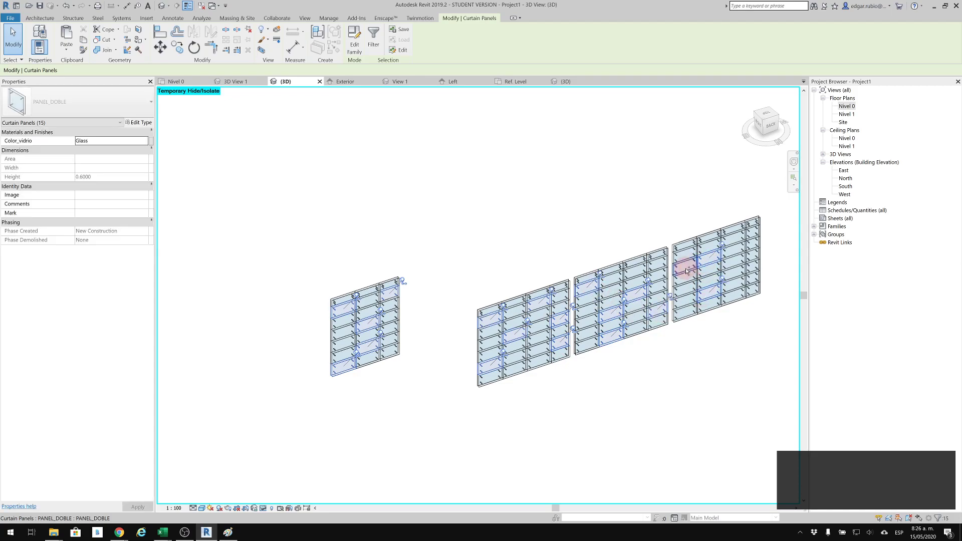
left_click(740, 286, "ctrl")
left_click(721, 230, "ctrl")
left_click(708, 233, "ctrl")
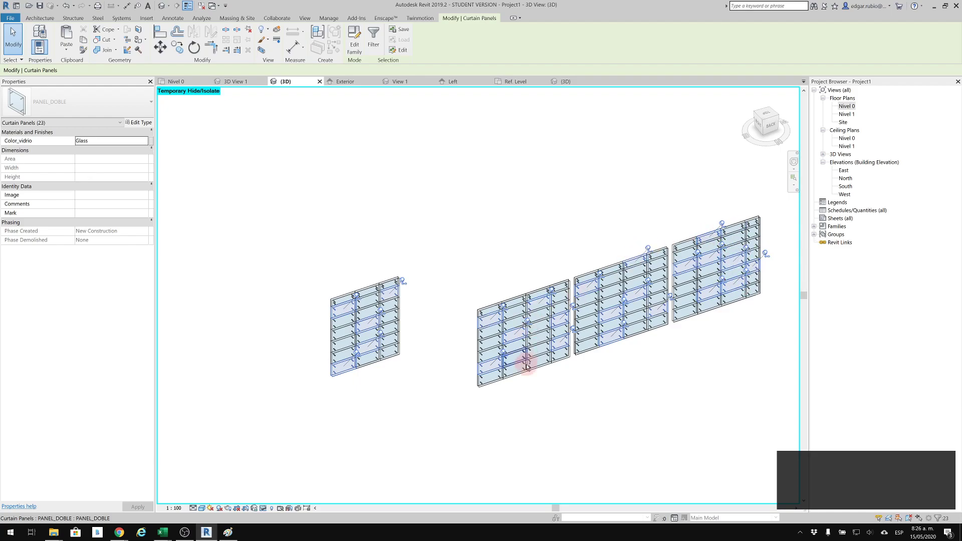
left_click(547, 362, "ctrl")
left_click(363, 324, "ctrl")
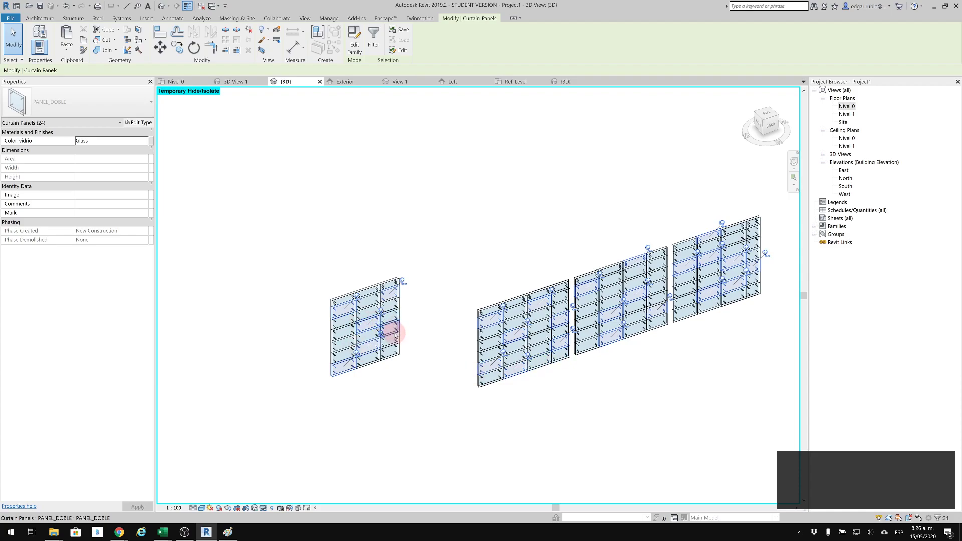
left_click(392, 328, "ctrl")
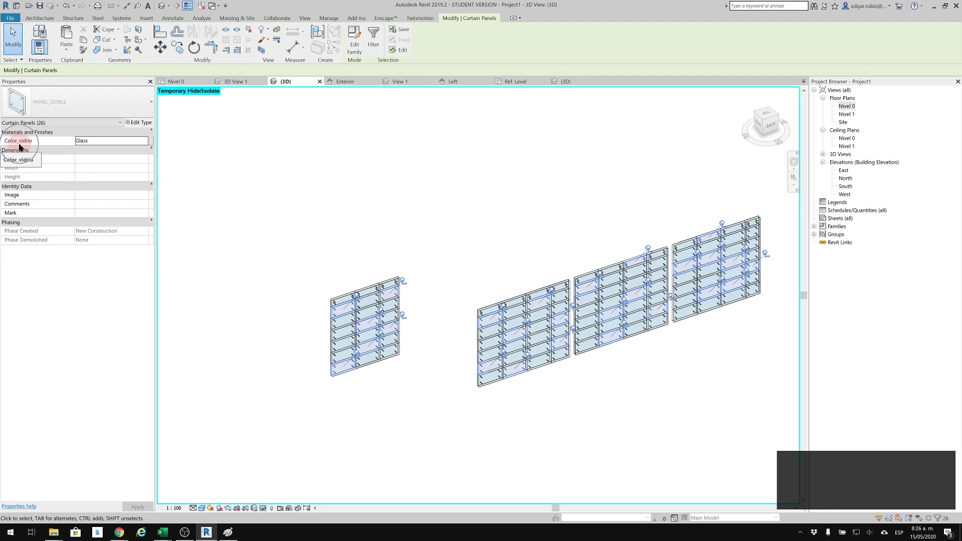
Step: For the selected panels' Color_vidrio parameter, duplicate the Glass material and name the copy Glass_red
left_click(149, 142)
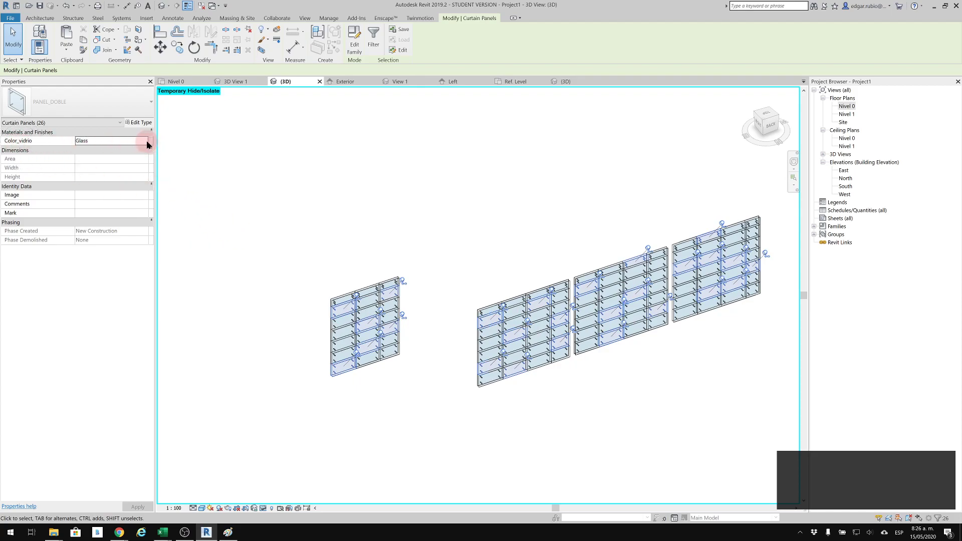
left_click(139, 140)
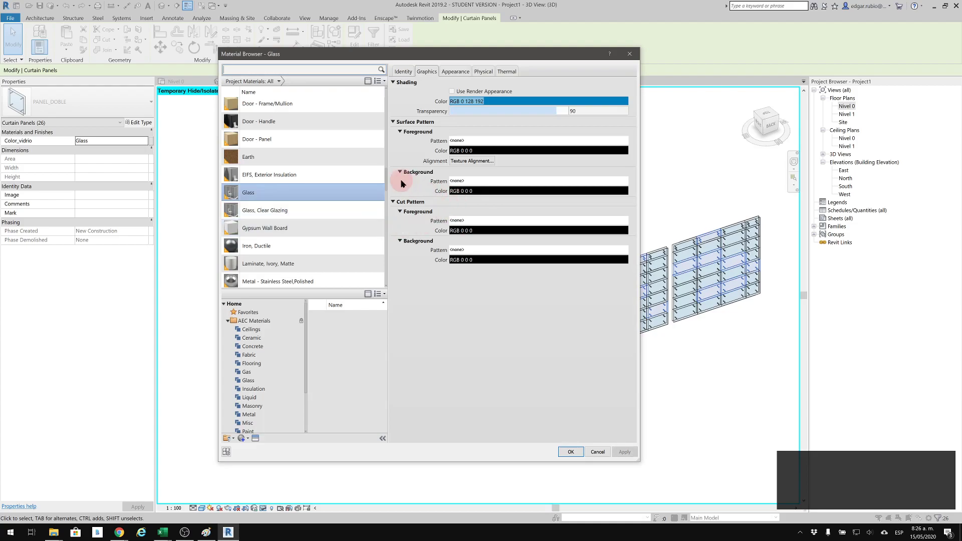
right_click(249, 193)
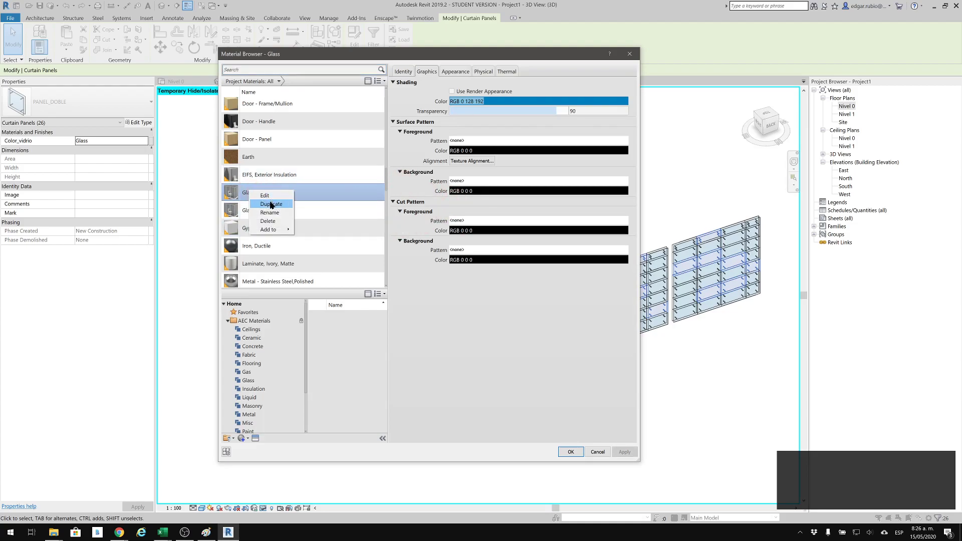
left_click(272, 201)
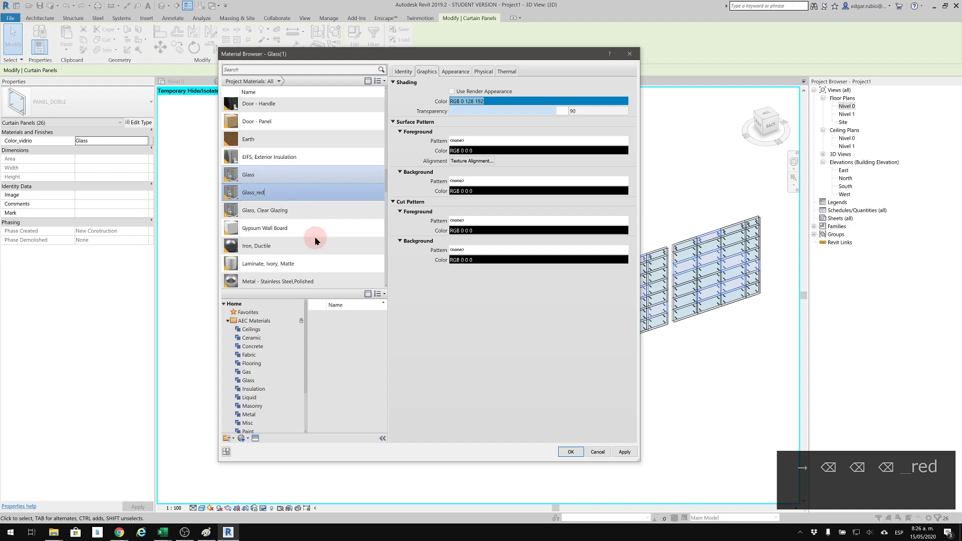
key("Return")
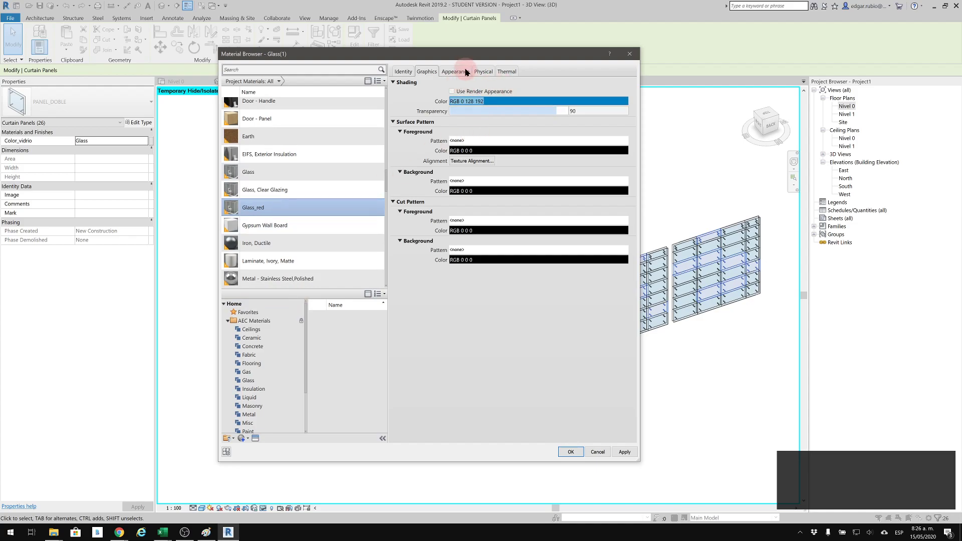
Step: Make Glass_red use its render appearance for shading, and duplicate its Clear appearance asset
left_click(457, 91)
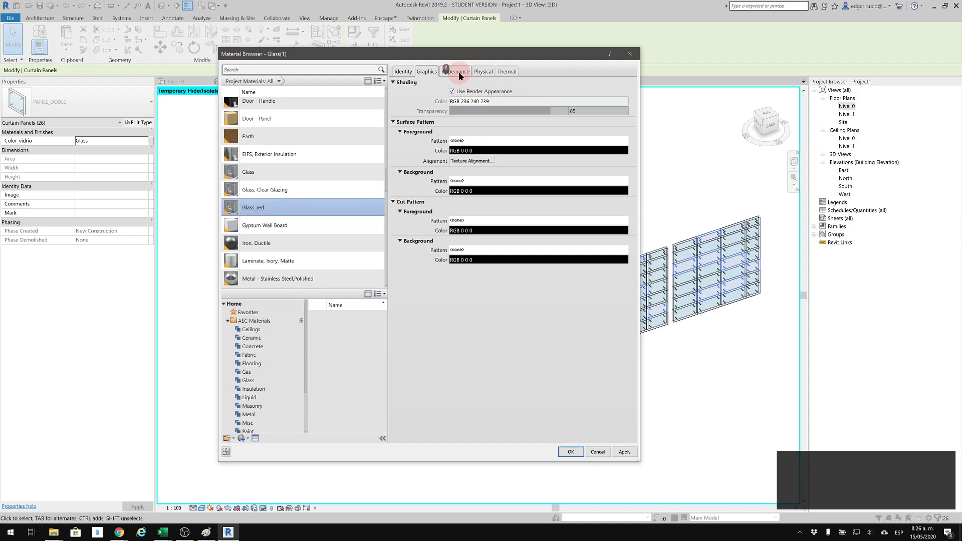
left_click(458, 74)
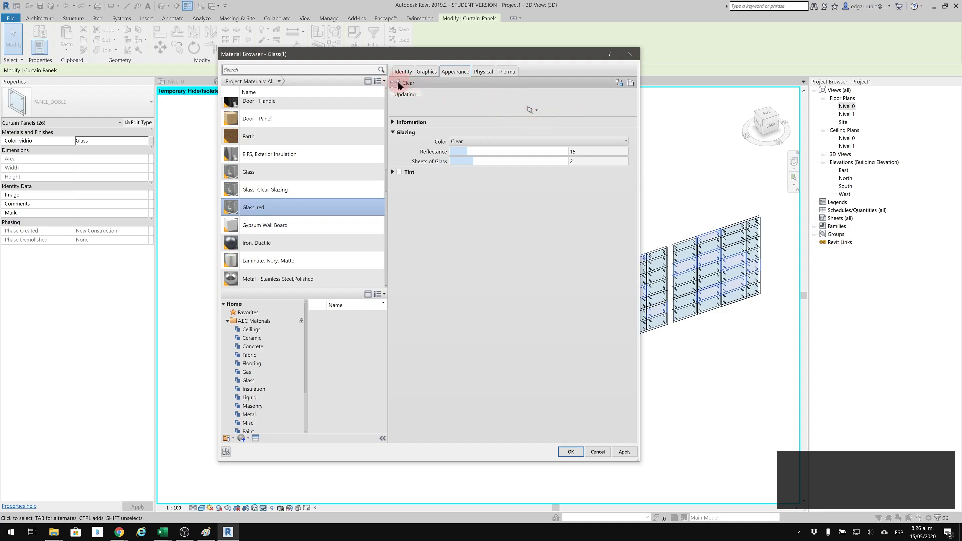
left_click(630, 82)
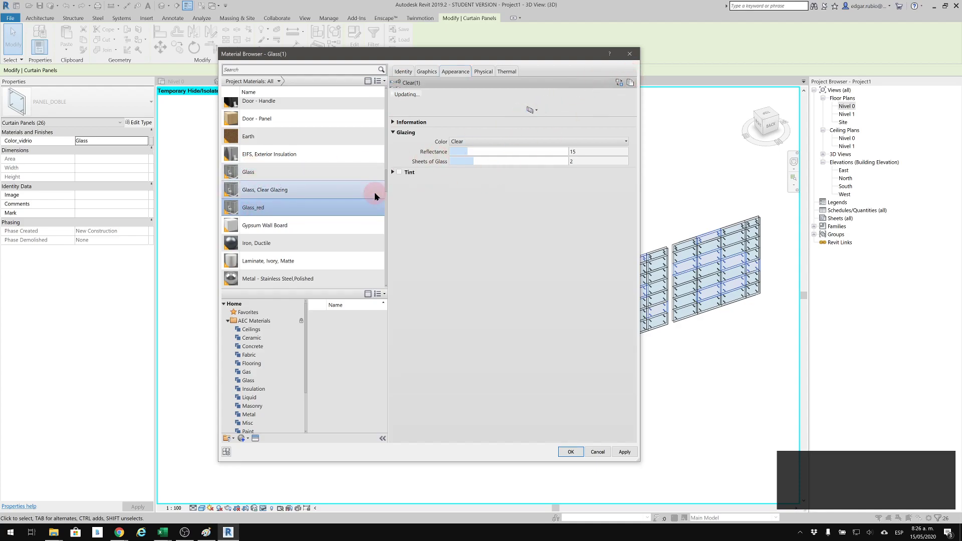
left_click(259, 208)
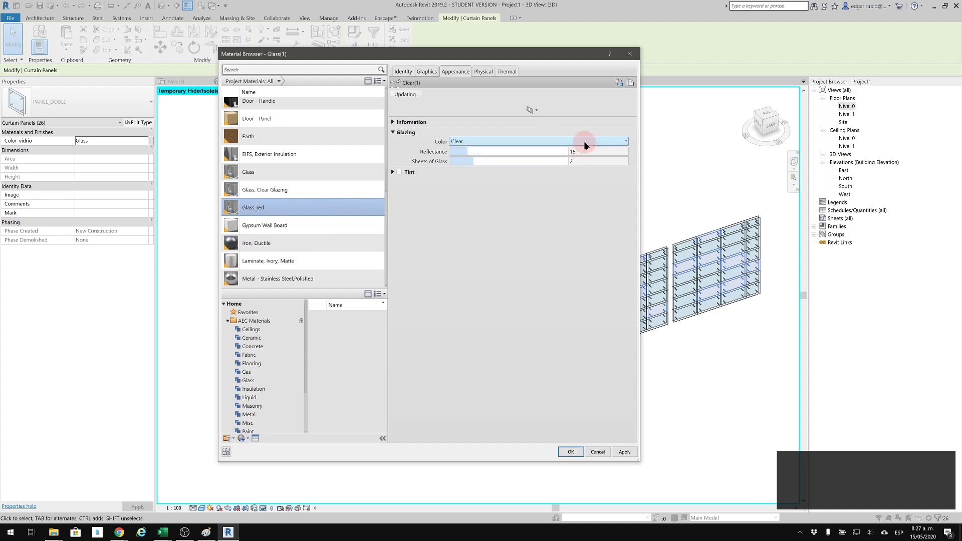
Step: Set Glass_red's glazing to a custom dark red, RGB 128 0 0, and apply the material to the selected panels
left_click(625, 141)
left_click(579, 202)
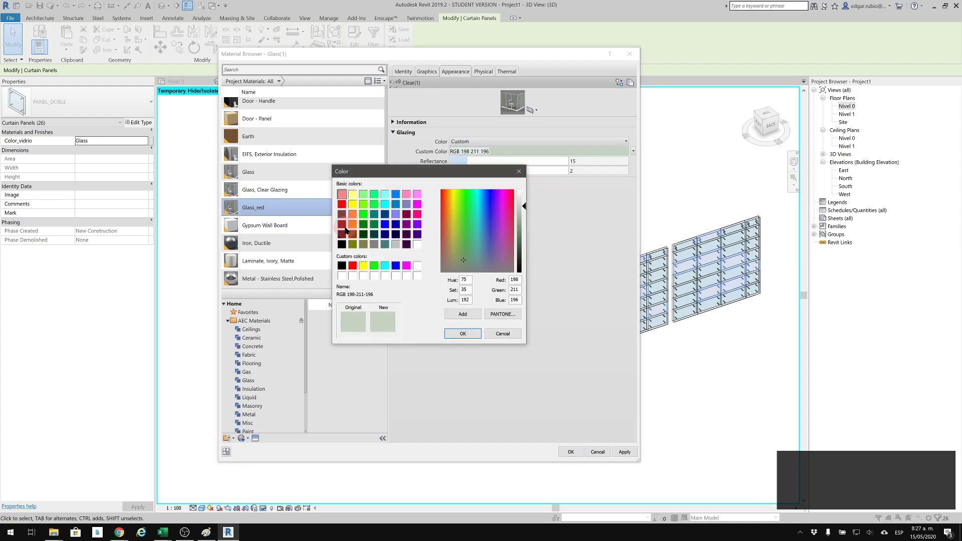
left_click(343, 225)
left_click(462, 333)
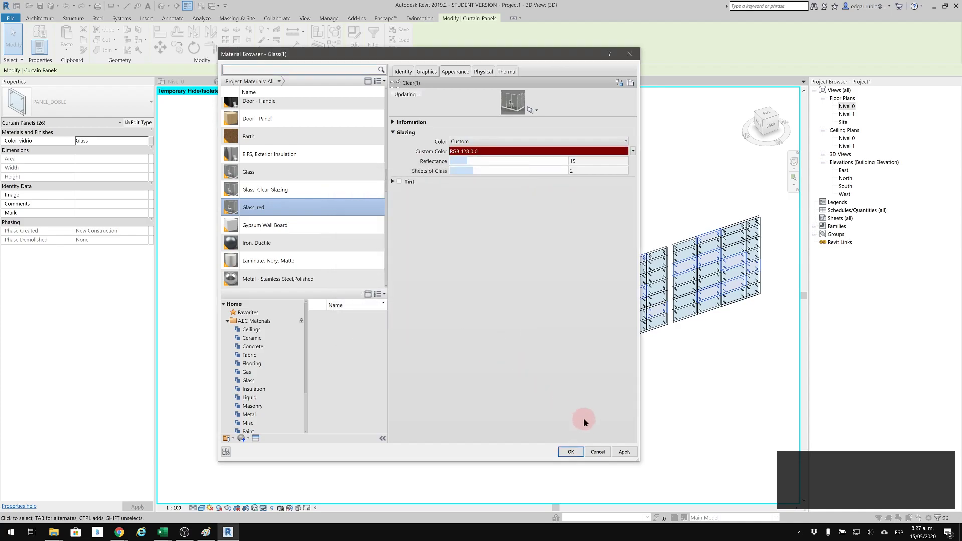
left_click(571, 452)
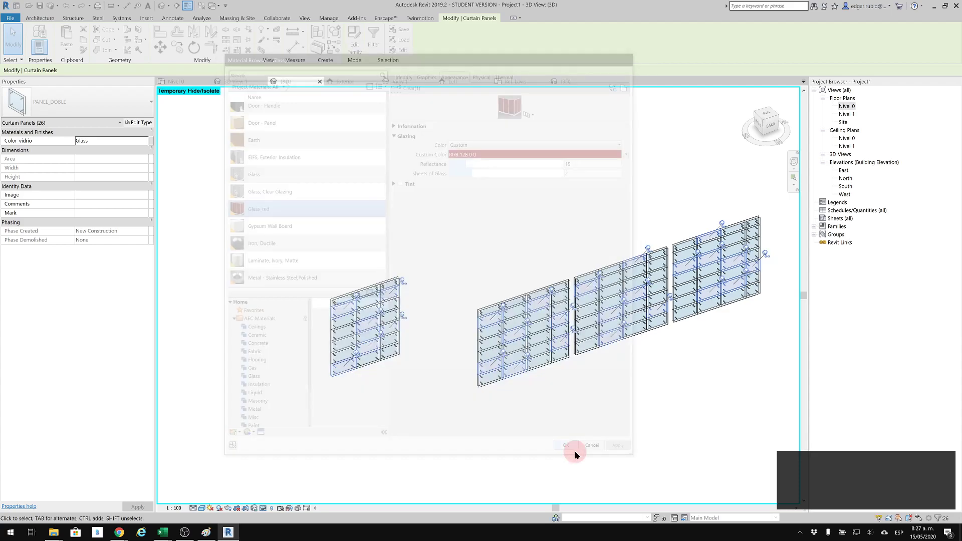
left_click(430, 401)
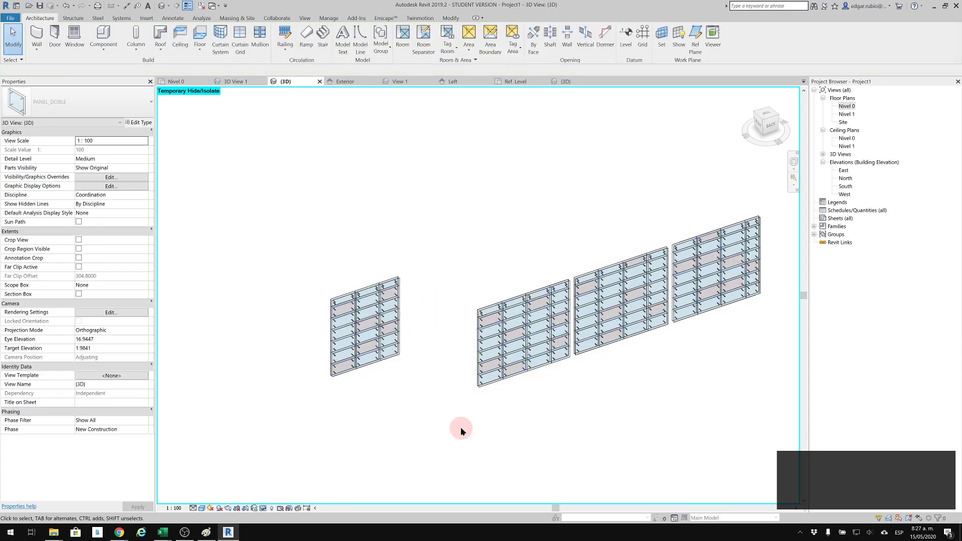
Step: Reset the temporary hide/isolate in the 3D view and inspect the glass panels within the building
left_click(266, 508)
left_click(299, 498)
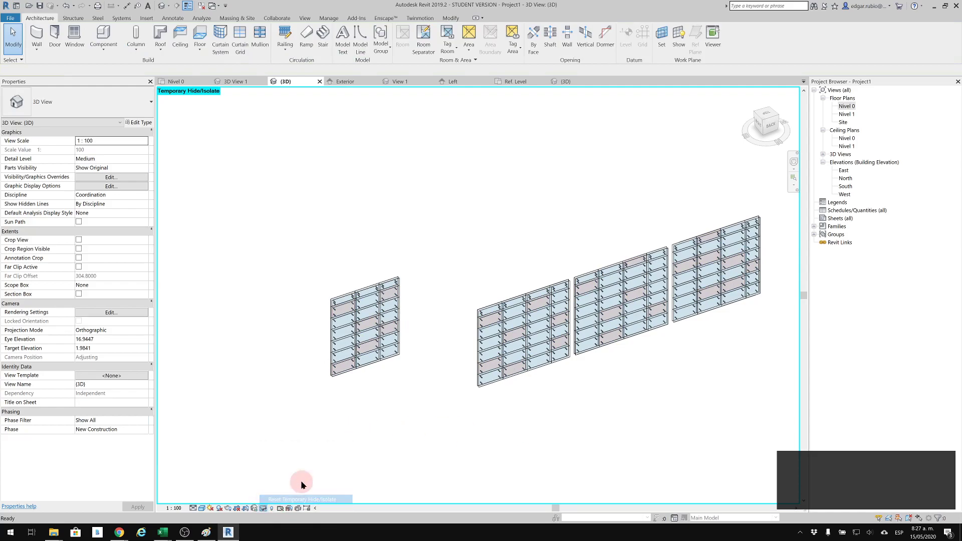
scroll(629, 339, "up", 3)
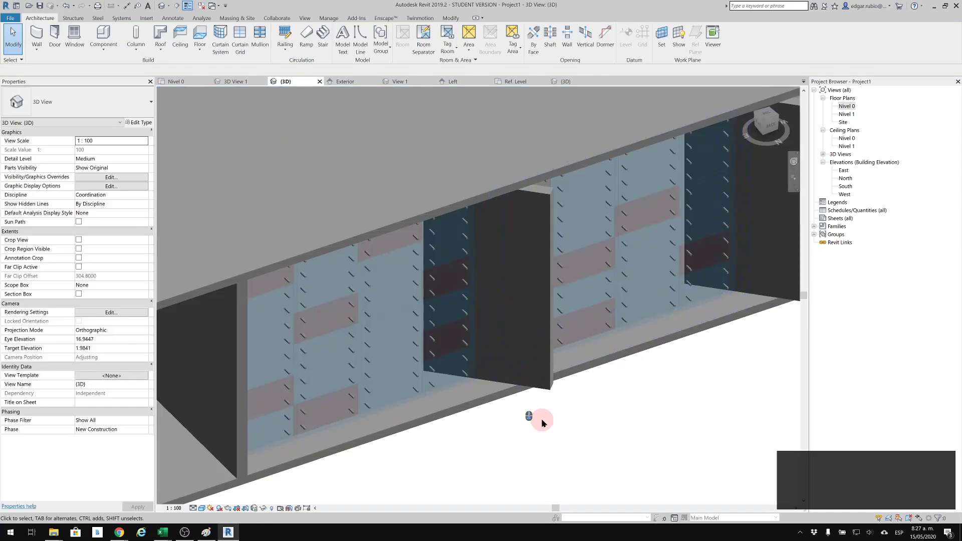
scroll(661, 406, "up", 2)
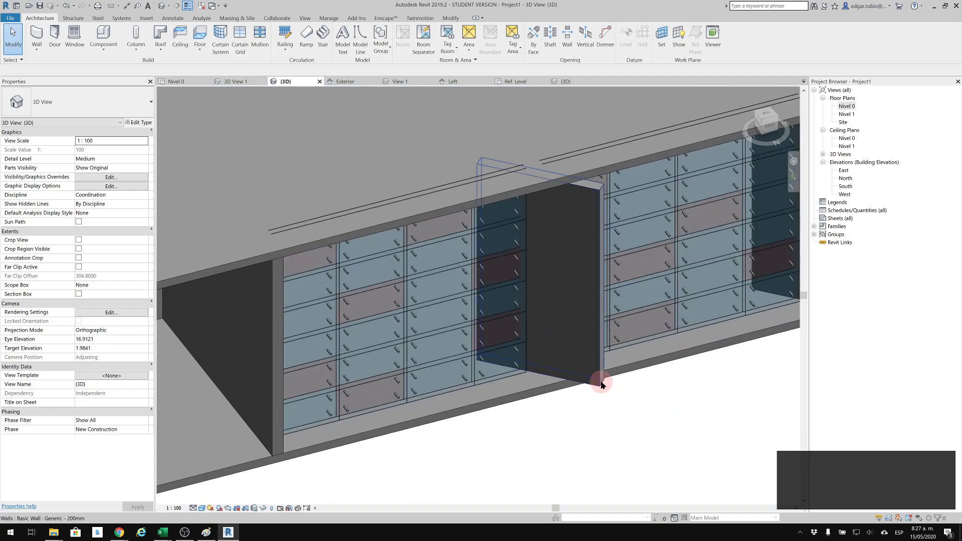
Step: Open the perspective view 3D View 1 and set its visual style to Realistic
double_click(848, 106)
scroll(576, 273, "down", 2)
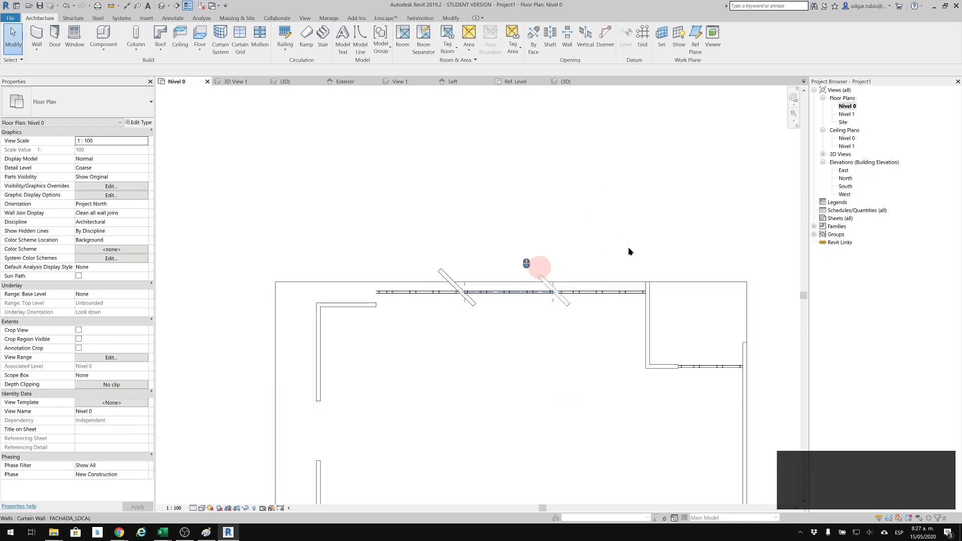
left_click(823, 154)
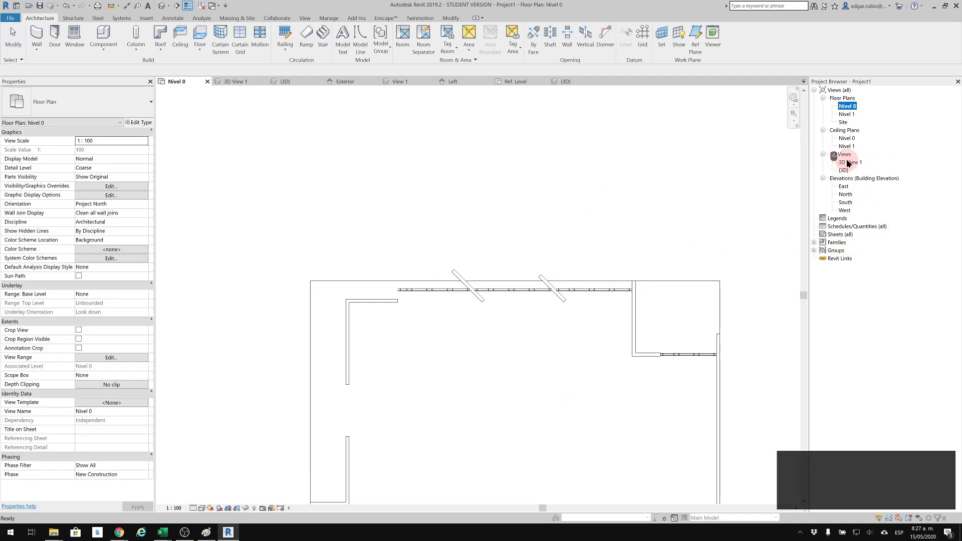
double_click(848, 162)
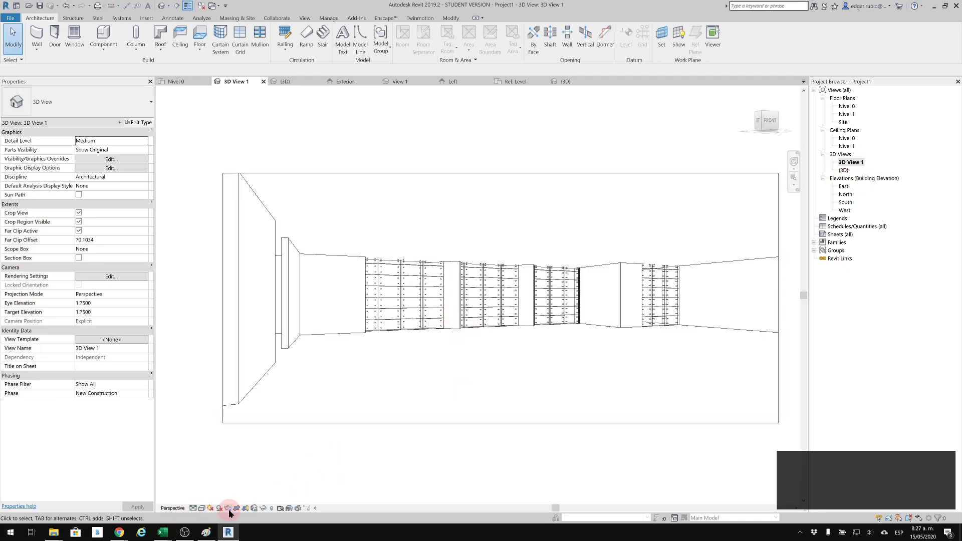
left_click(201, 509)
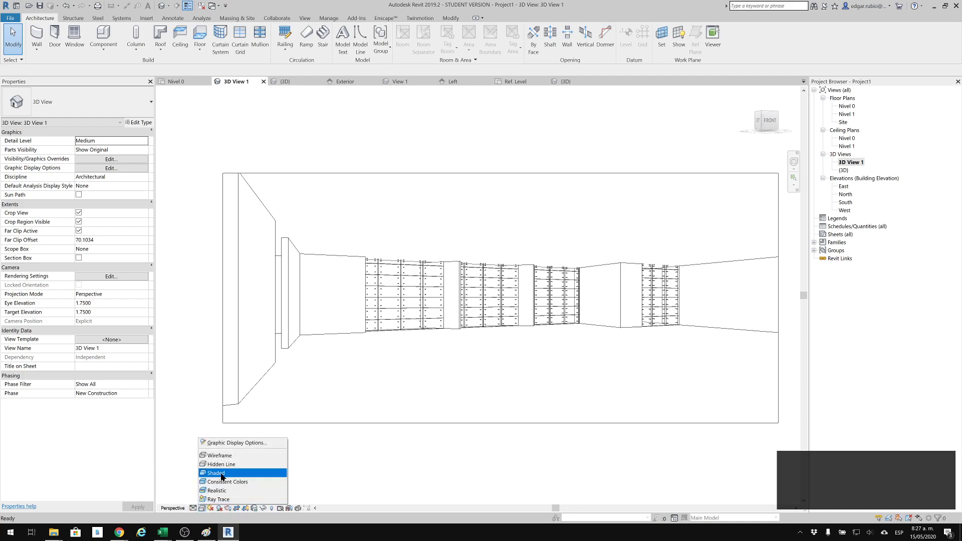
left_click(217, 491)
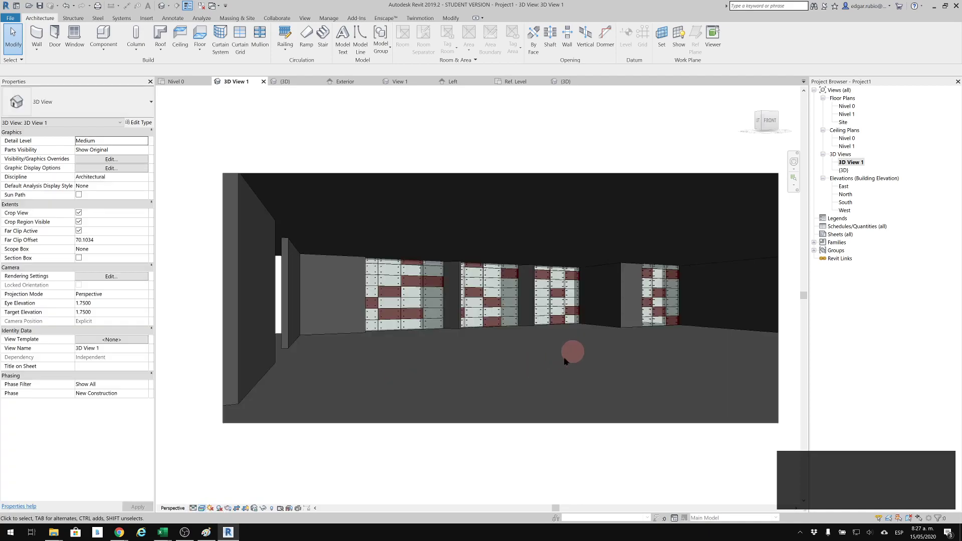
Step: Finish a boundary edit of the Nivel 1 floor without redrawing it, and attach the walls reaching its level to its bottom
scroll(645, 441, "up", 3)
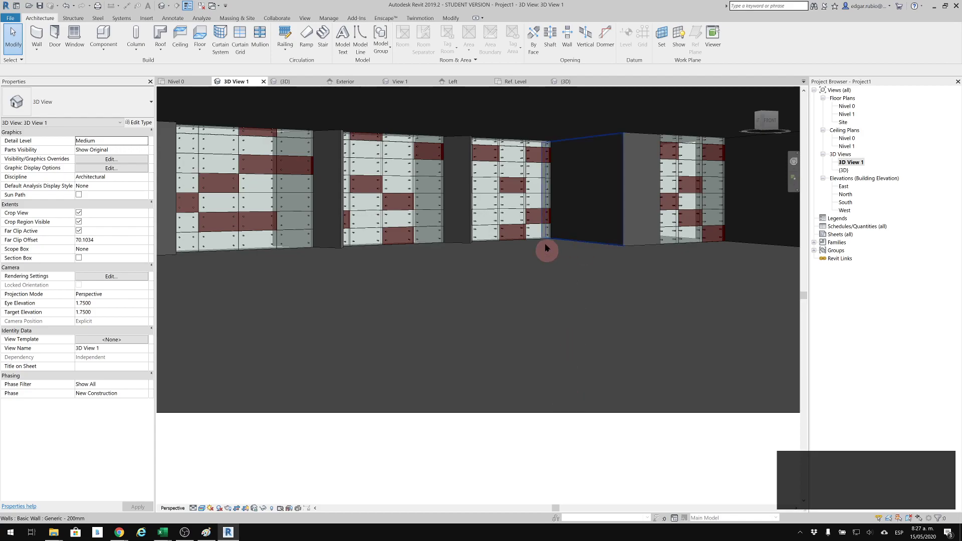
scroll(526, 295, "down", 2)
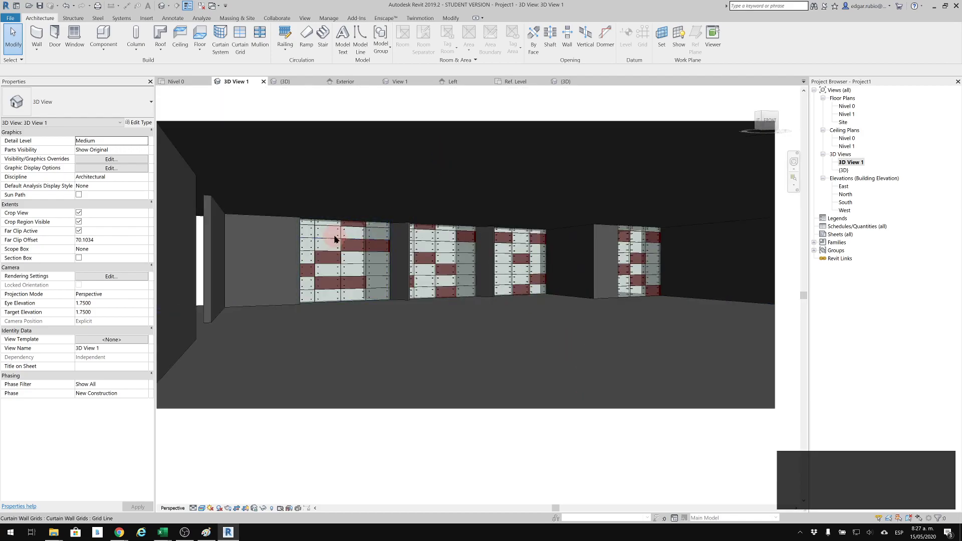
scroll(196, 221, "up", 2)
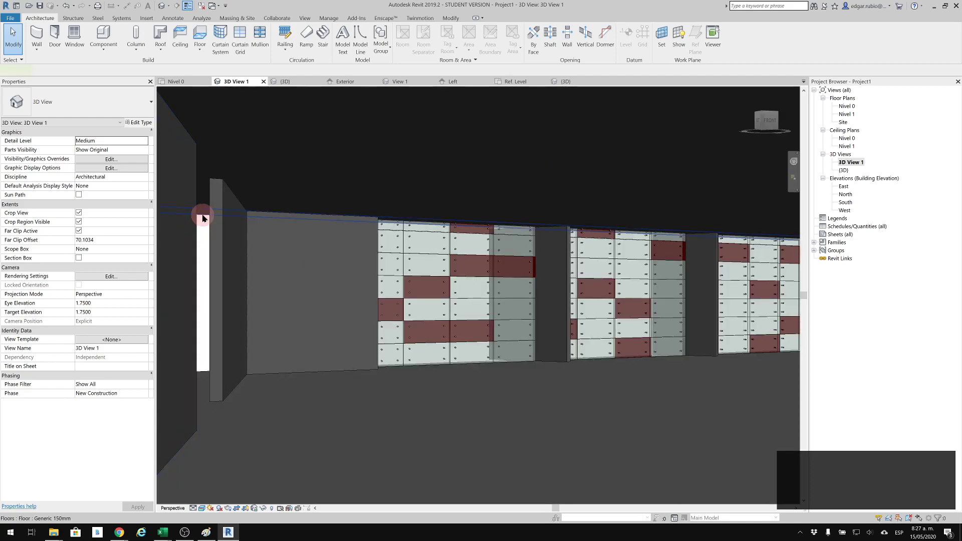
double_click(203, 218)
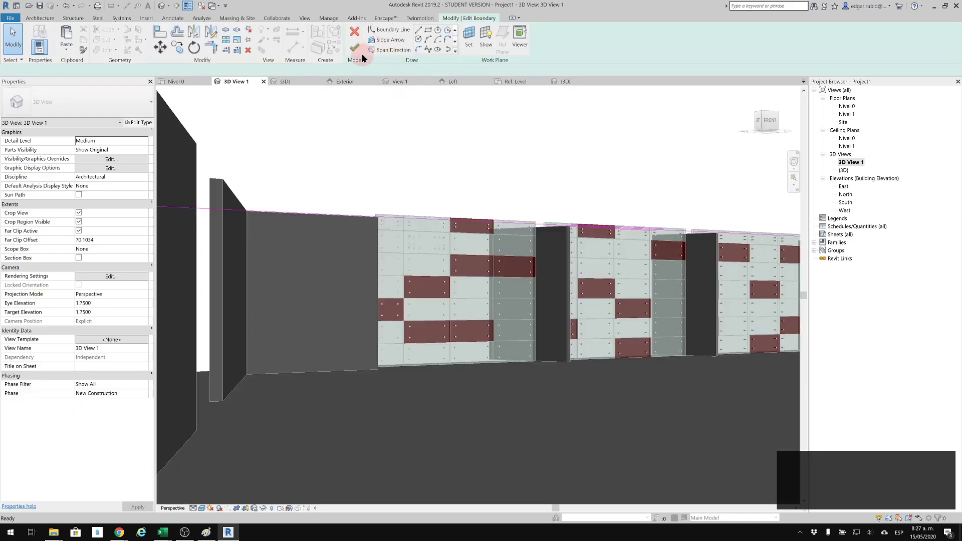
left_click(362, 51)
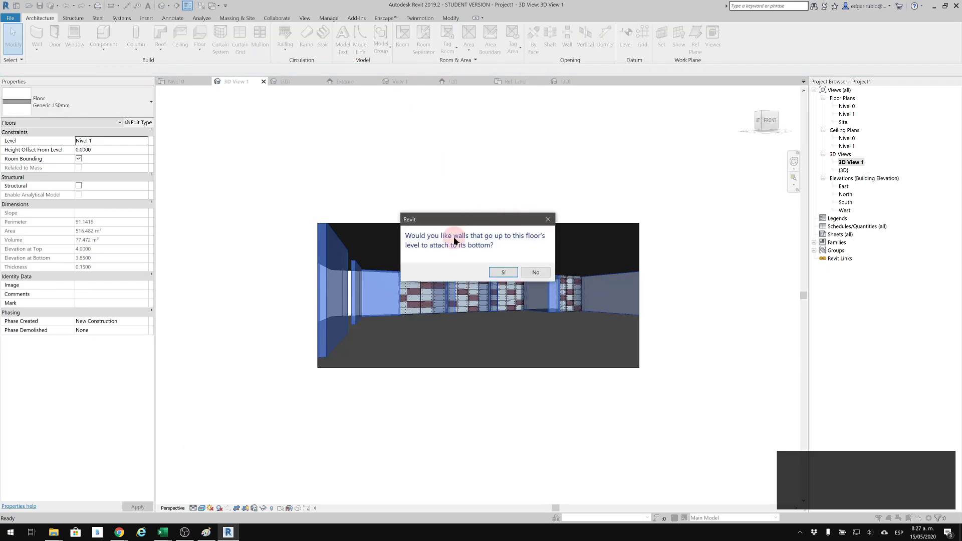
left_click(514, 273)
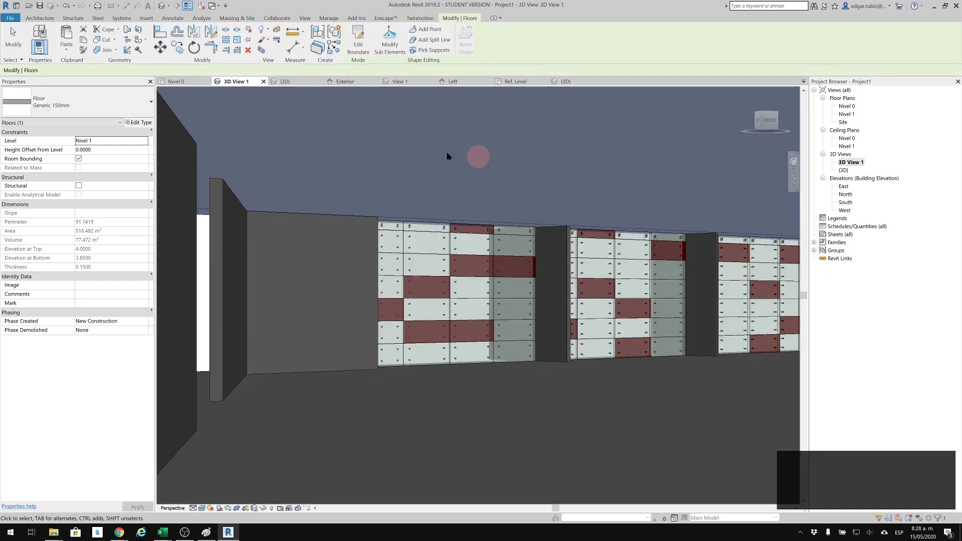
scroll(451, 153, "down", 3)
key("Escape")
key("Escape")
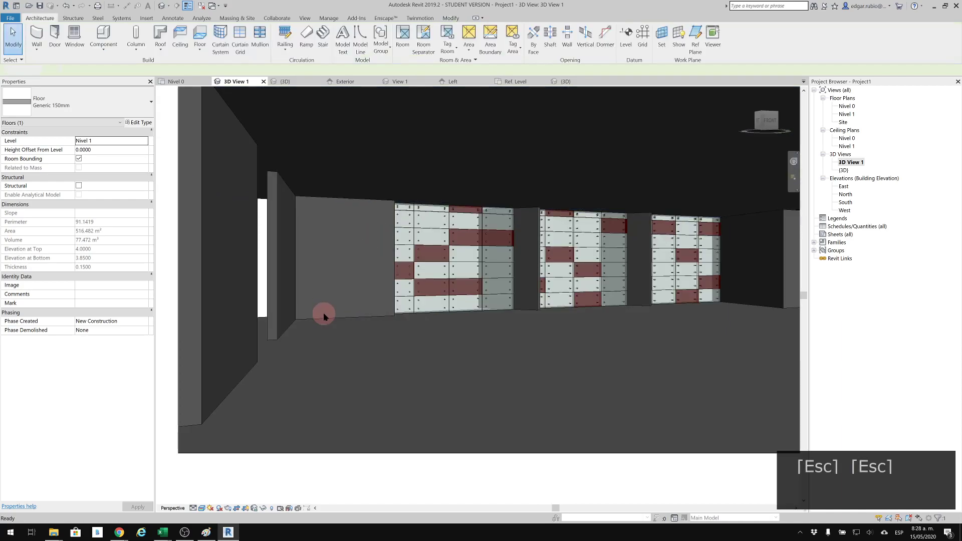
scroll(371, 351, "down", 2)
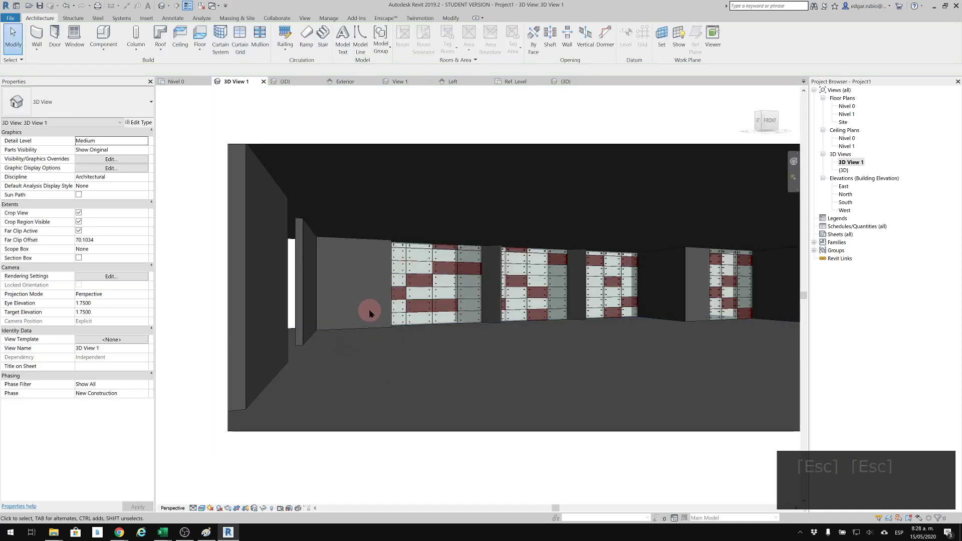
Step: Close all inactive views along with the PANEL_DOBLE.rfa family, discarding the family's changes
left_click(199, 9)
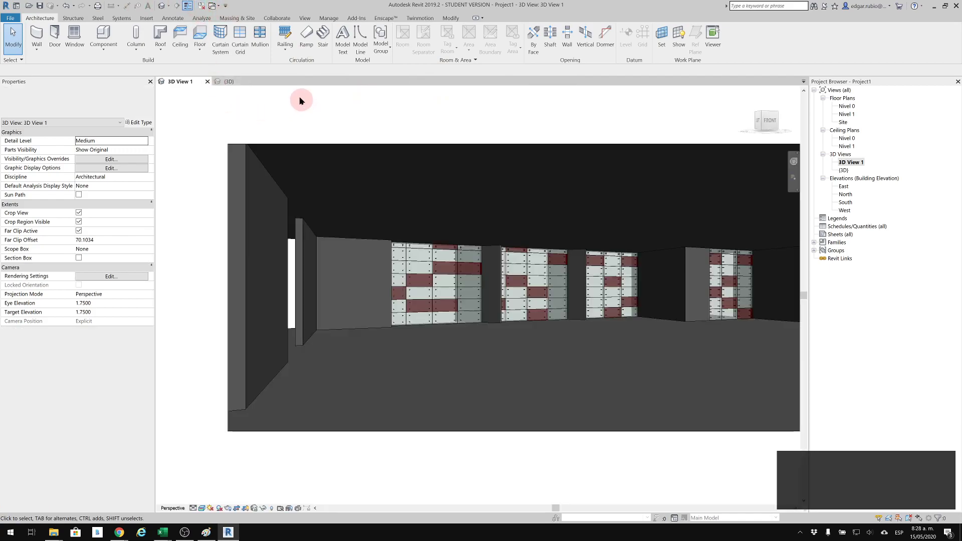
left_click(262, 81)
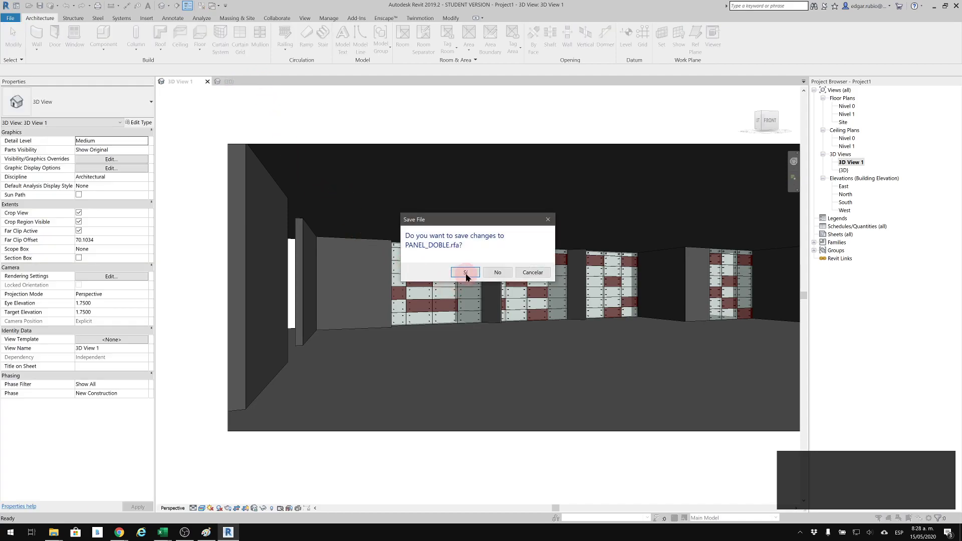
left_click(494, 274)
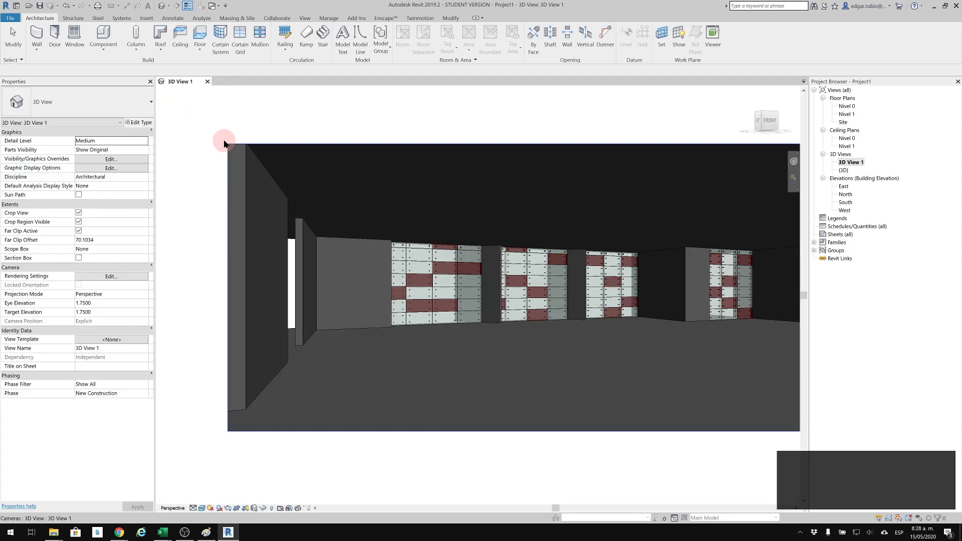
Step: Save the project on the desktop as ILUMINACION_PANEL_MV
left_click(40, 5)
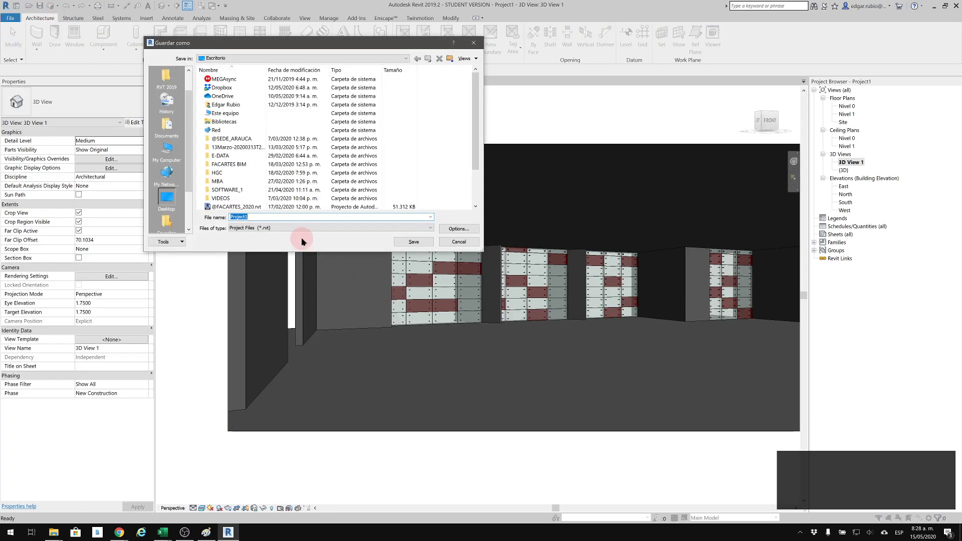
key("BackSpace")
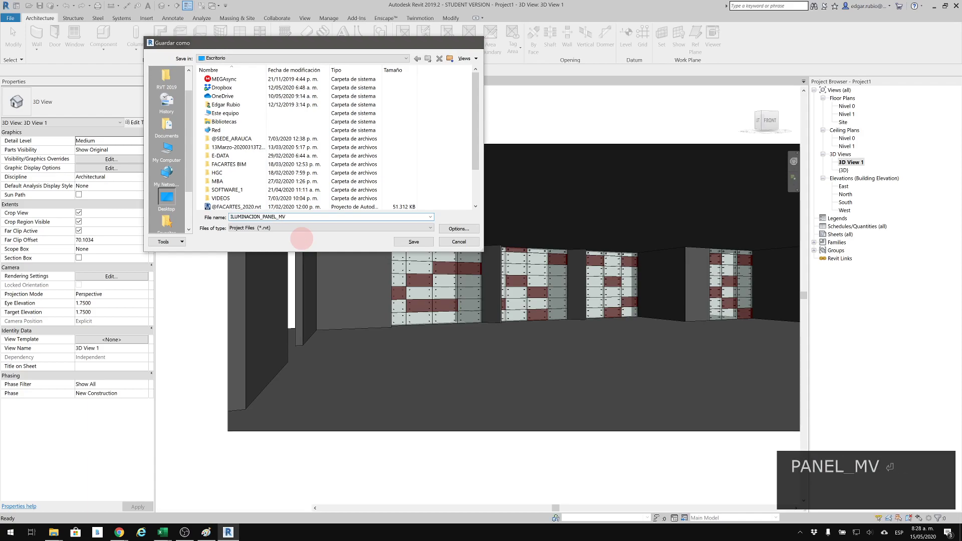
key("Return")
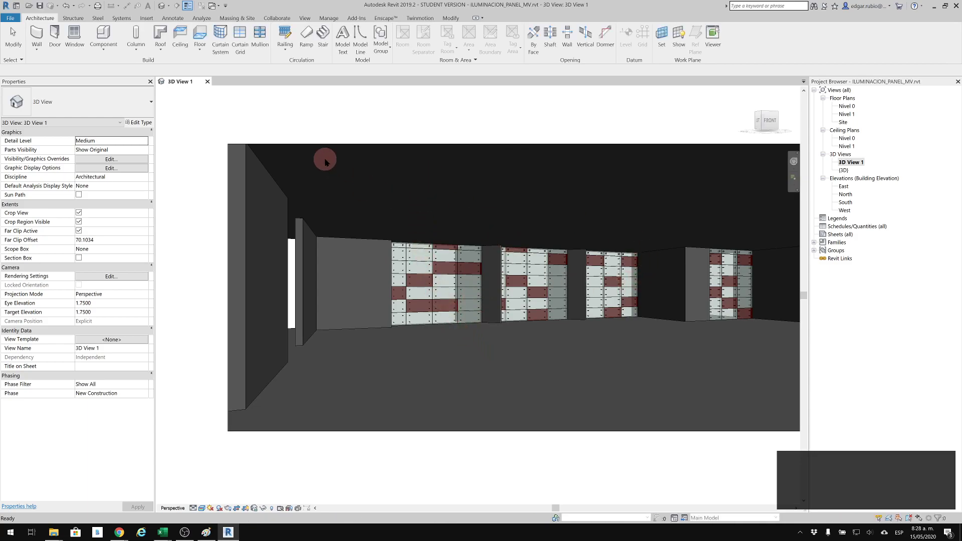
Step: Start a new family and show the available family templates as thumbnails
mouse_move(421, 158)
middle_mouse_down()
mouse_move(427, 164)
mouse_move(421, 157)
middle_mouse_up()
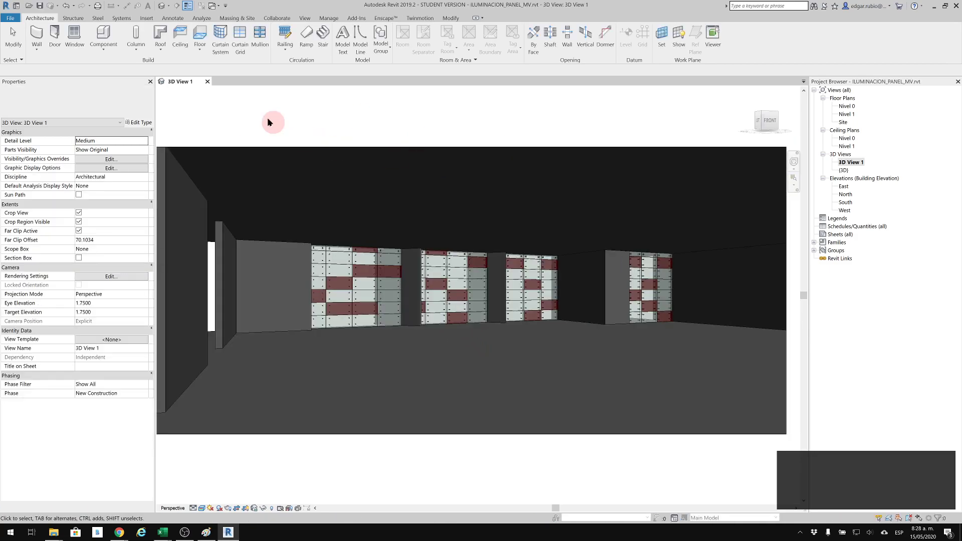
left_click(10, 18)
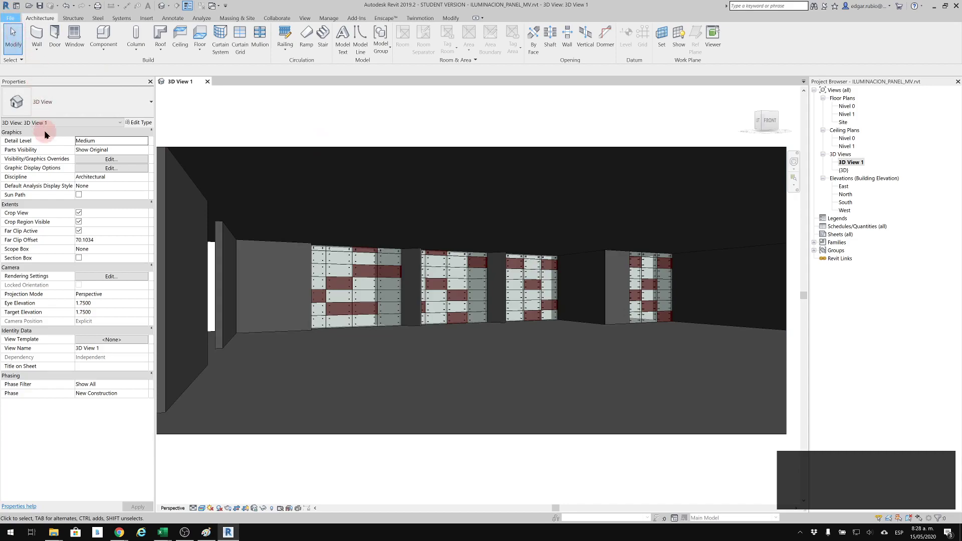
mouse_move(56, 53)
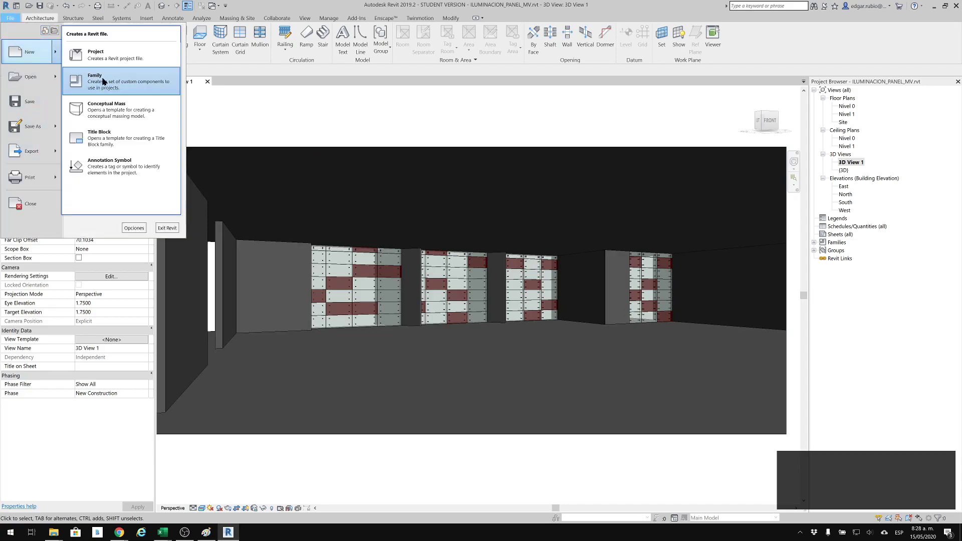
left_click(103, 80)
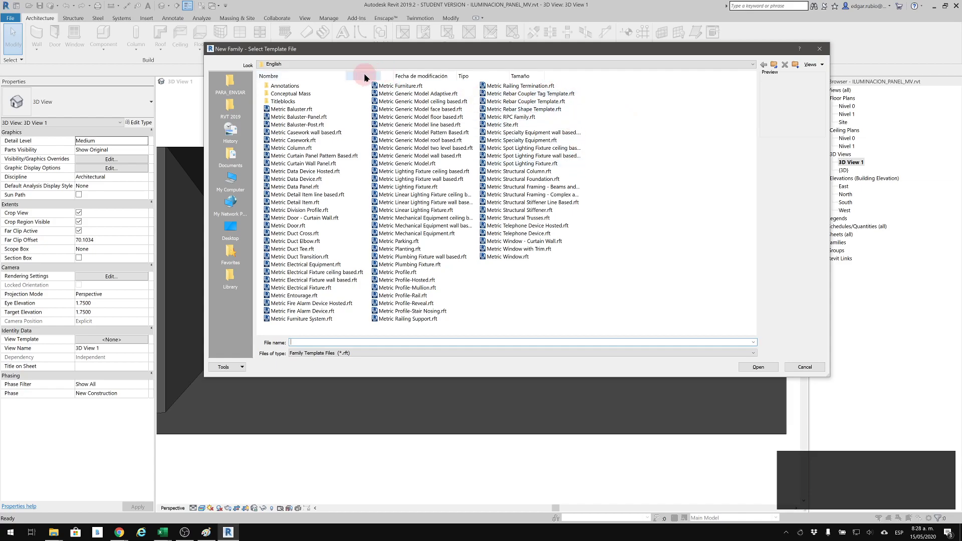
left_click_drag(359, 59, 359, 261)
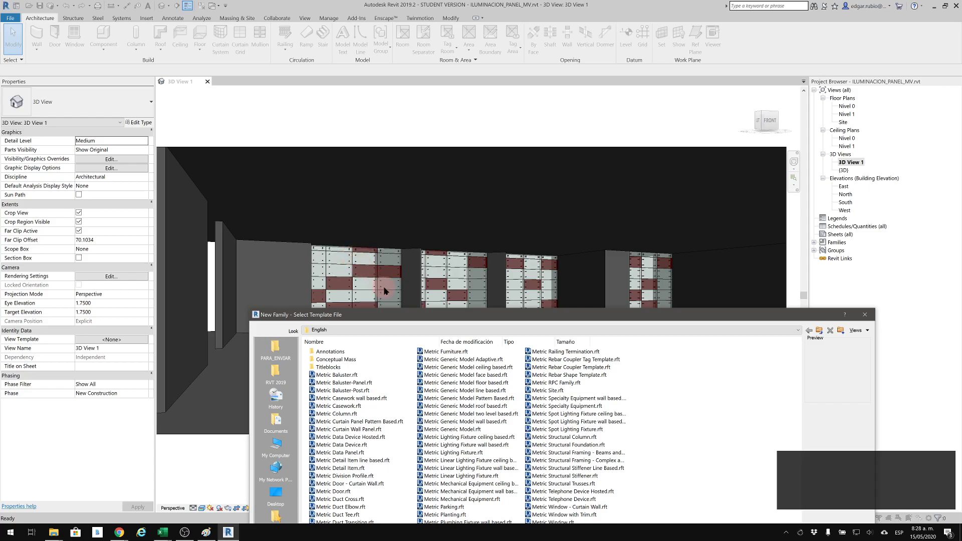
left_click_drag(393, 318, 354, 95)
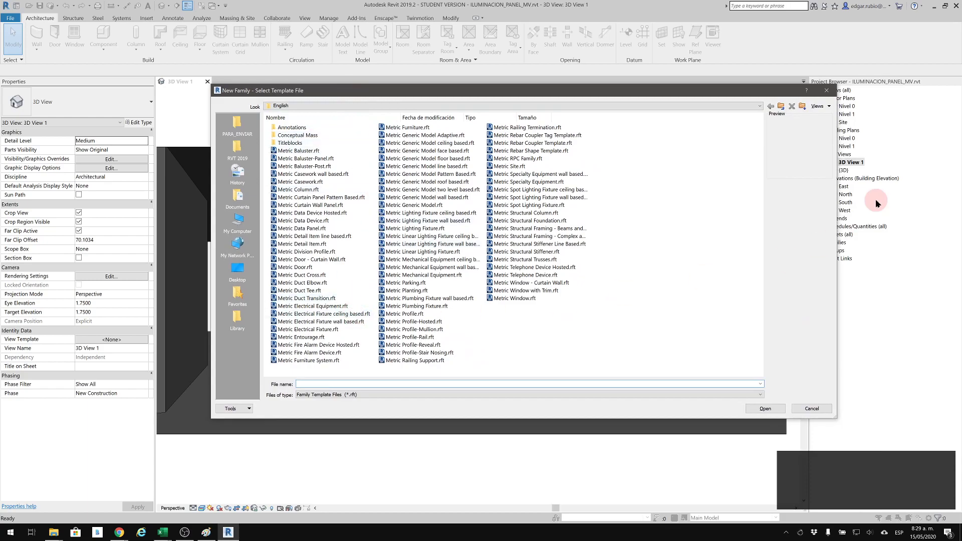
left_click(812, 106)
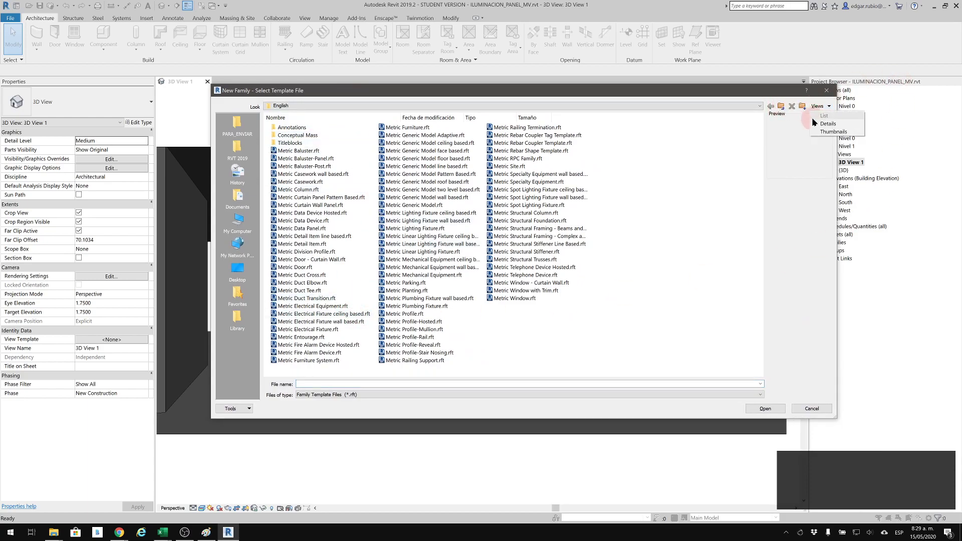
left_click(816, 130)
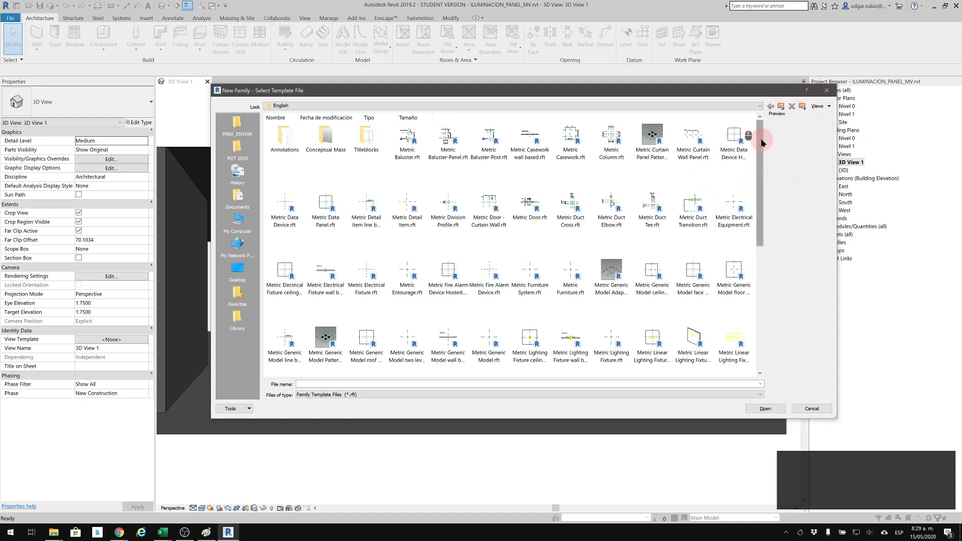
Step: Create the family from the Metric Lighting Fixture wall based.rft template
scroll(764, 167, "down", 2)
scroll(765, 173, "down", 2)
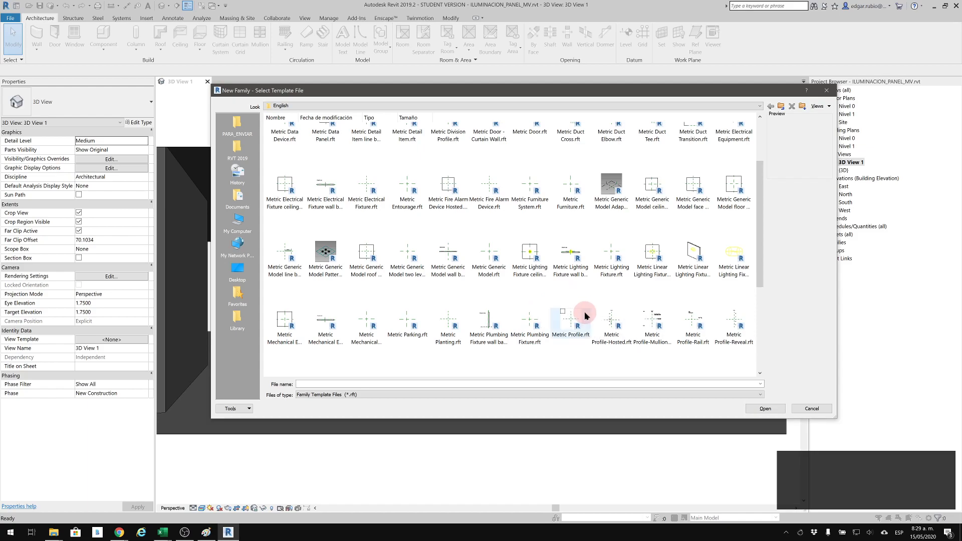
left_click(569, 251)
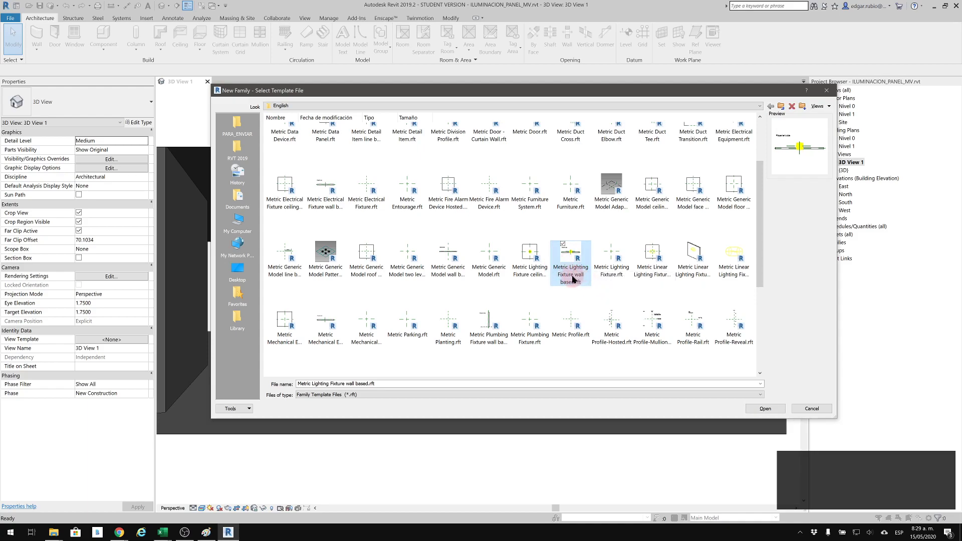
left_click(762, 407)
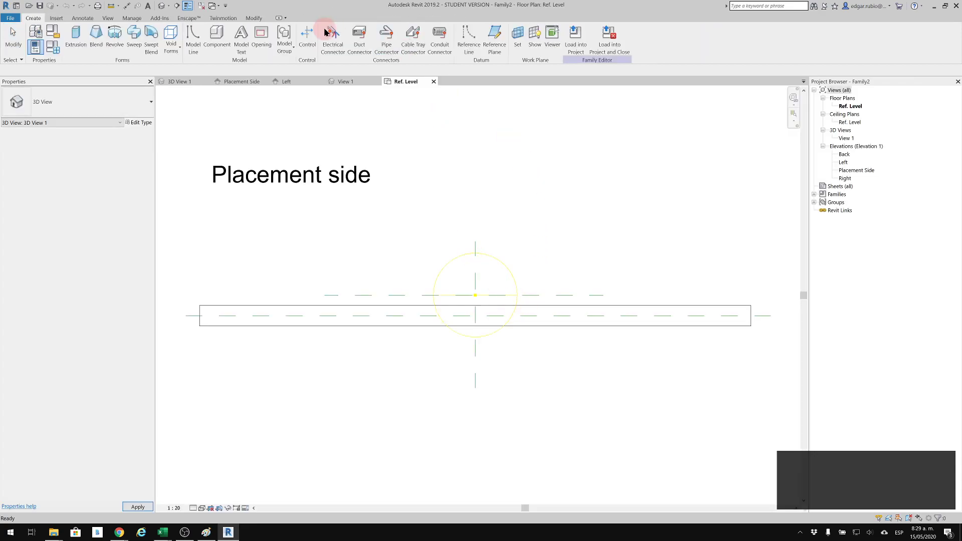
Step: Inspect the family's host wall and light source in the default 3D view, and return to the Ref. Level plan
left_click(162, 6)
middle_click_drag(610, 343, 491, 144, "shift")
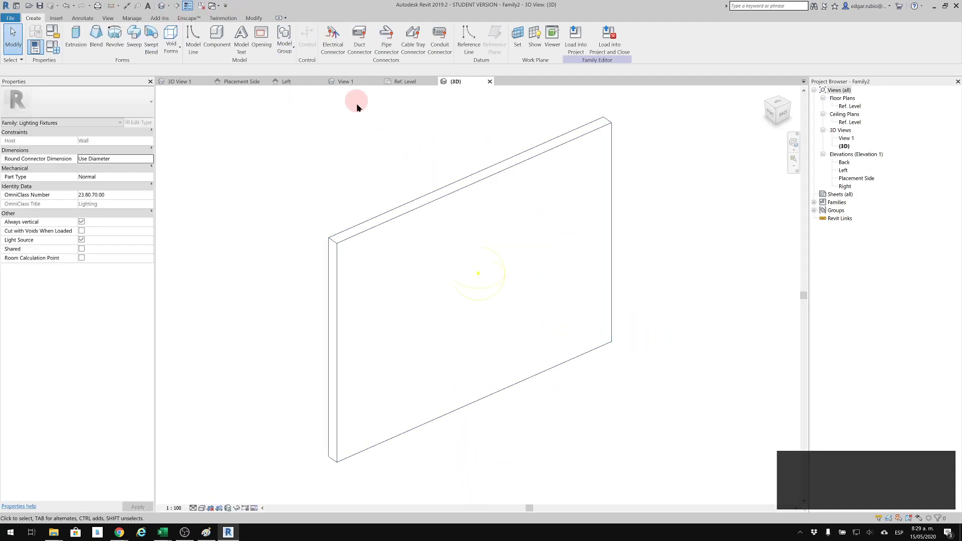
left_click(406, 82)
Step: Try the Generic - 300mm type on the host wall and switch it back to Generic - 150mm
left_click(325, 311)
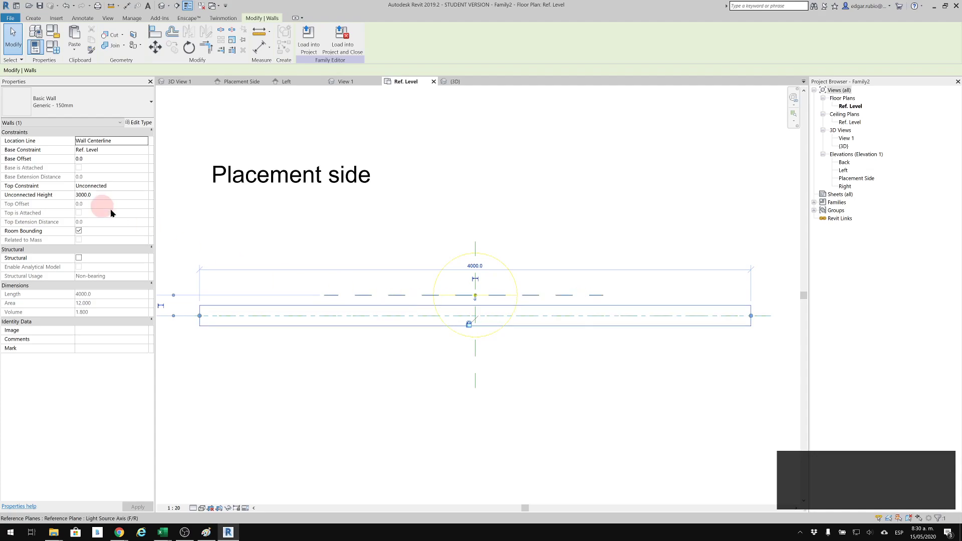
left_click(69, 105)
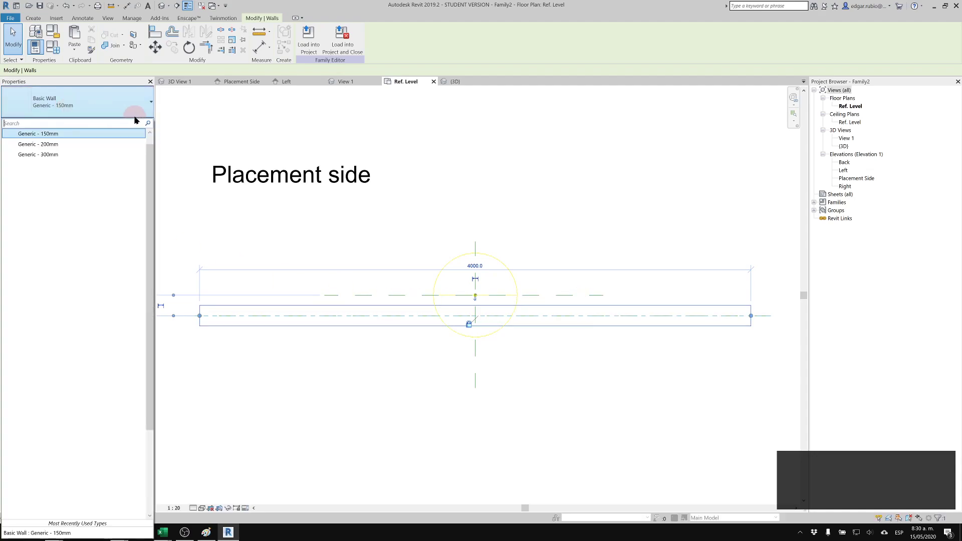
left_click(27, 155)
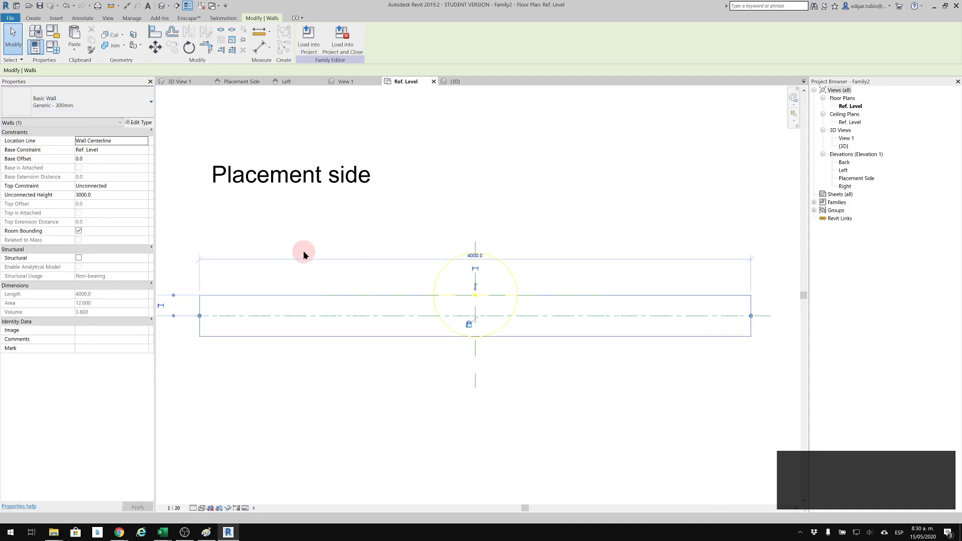
left_click(85, 102)
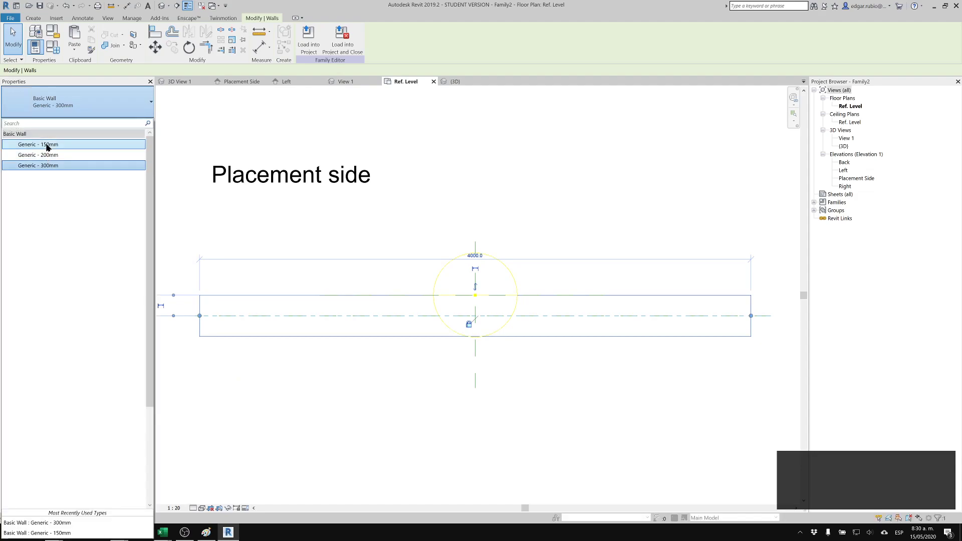
left_click(47, 146)
left_click(316, 335)
left_click(330, 267)
Step: Set the host wall's type to Generic - 300mm in the Ref. Level plan
scroll(330, 269, "up", 3)
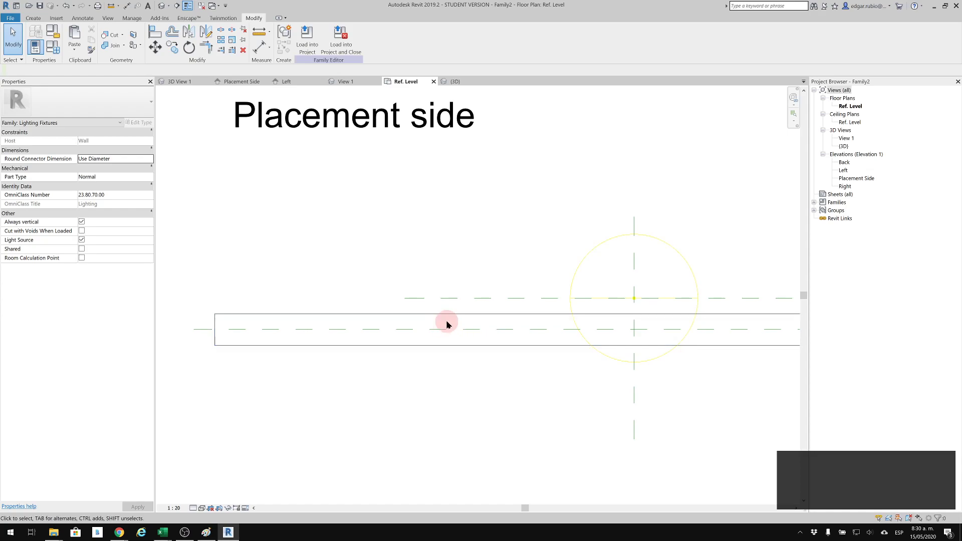
left_click(252, 347)
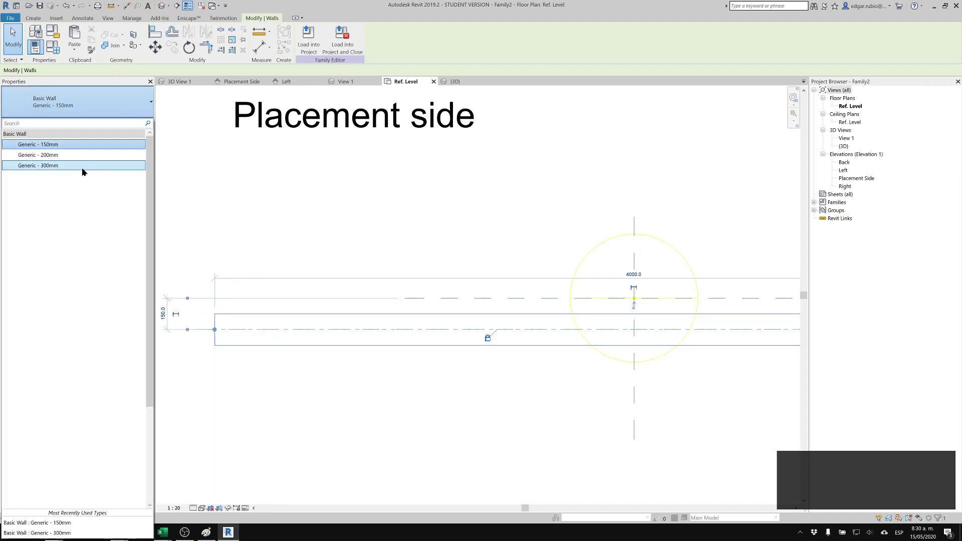
left_click(83, 166)
left_click(521, 416)
middle_click_drag(593, 368, 508, 358)
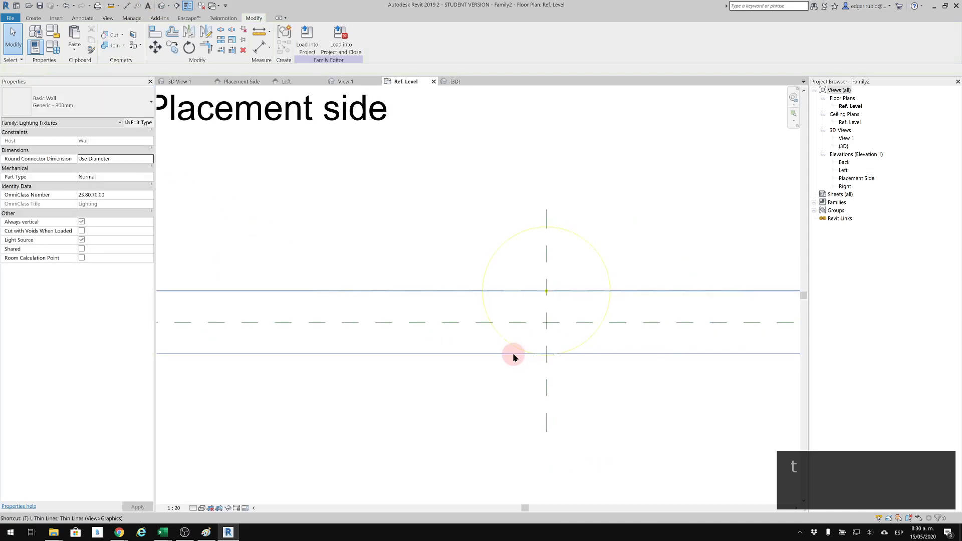
Step: Turn off Thin Lines so the plan shows the elements with their real line weights
key("t")
key("l")
scroll(587, 294, "up", 1)
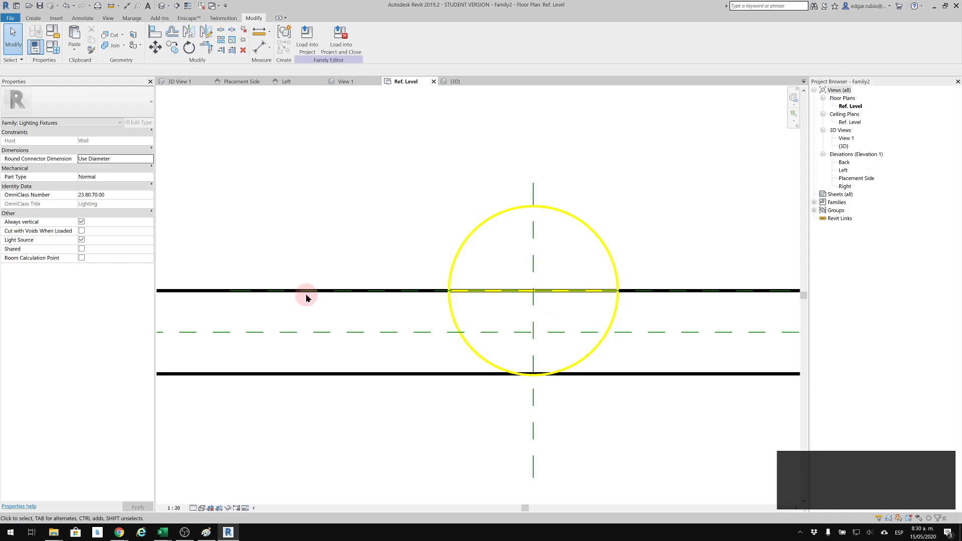
left_click(85, 44)
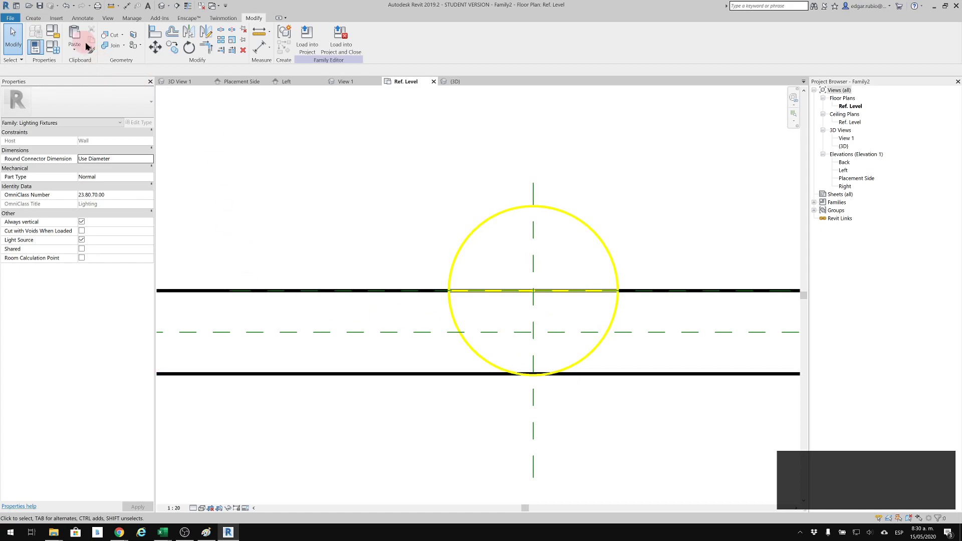
Step: Restore the host wall's type to Generic - 150mm and deselect the wall
left_click(311, 290)
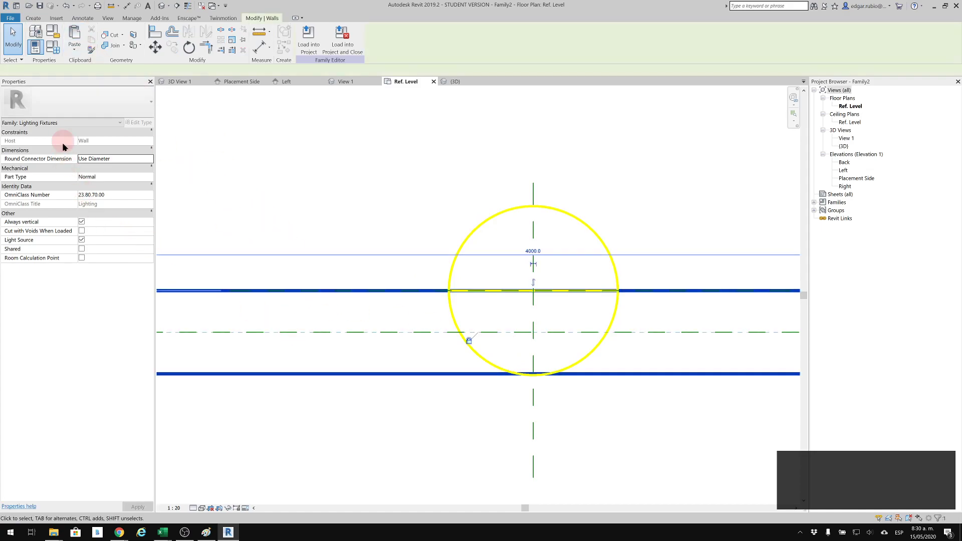
left_click(65, 101)
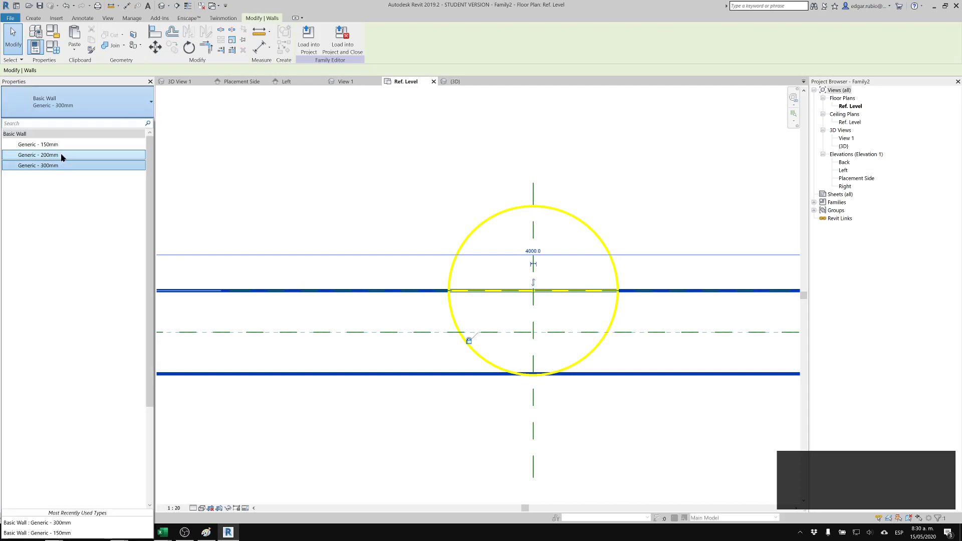
left_click(59, 145)
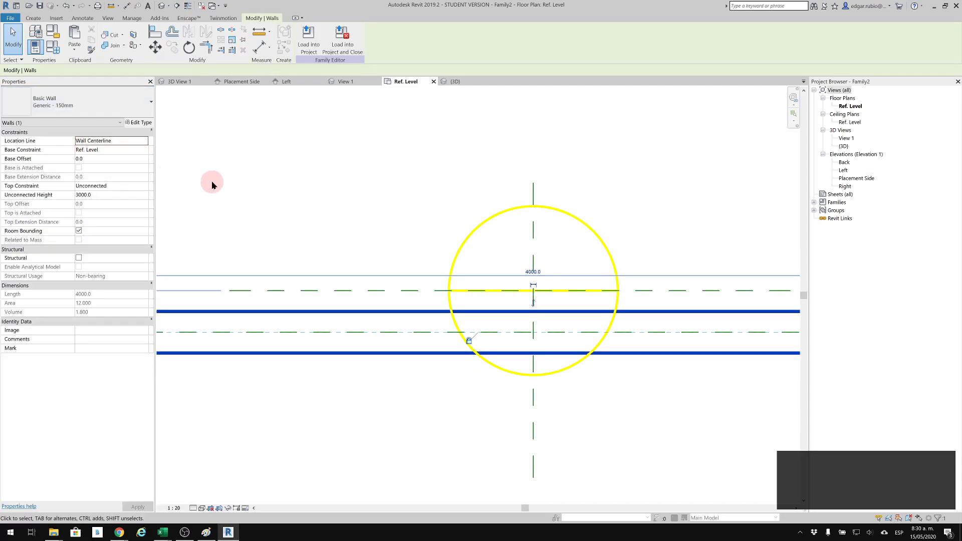
middle_click_drag(522, 287, 254, 268)
left_click(477, 196)
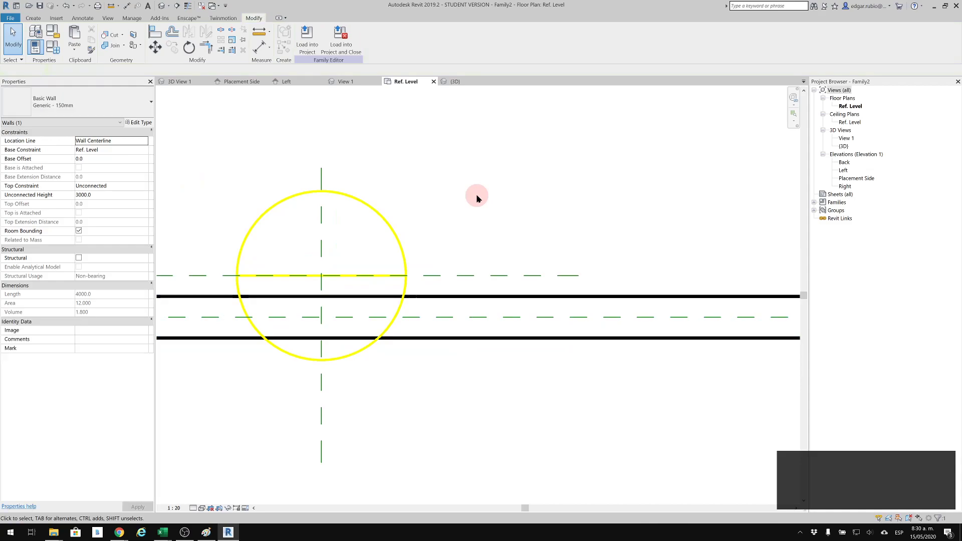
Step: Draw a short horizontal reference plane just outside the placement-side face, near the right end of the host wall
middle_click_drag(576, 300, 391, 304)
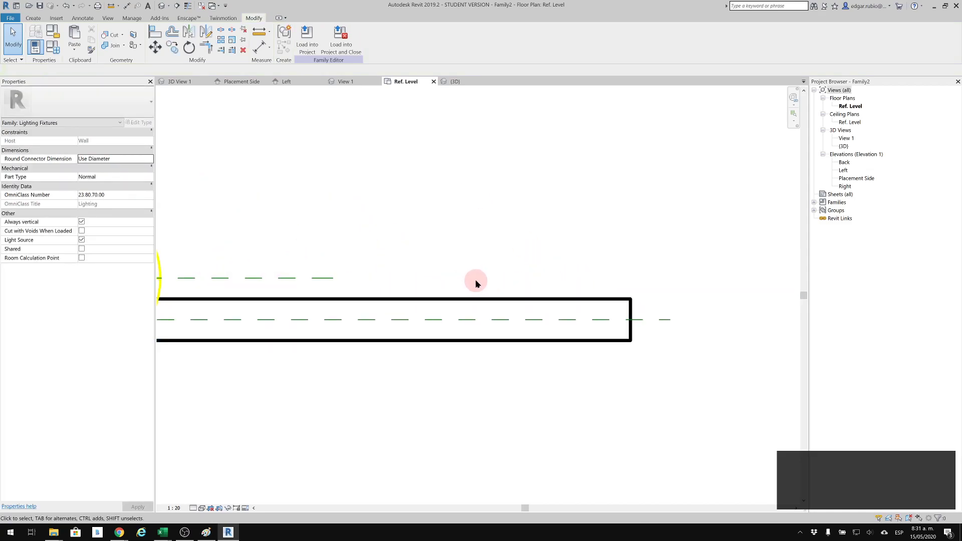
key("p")
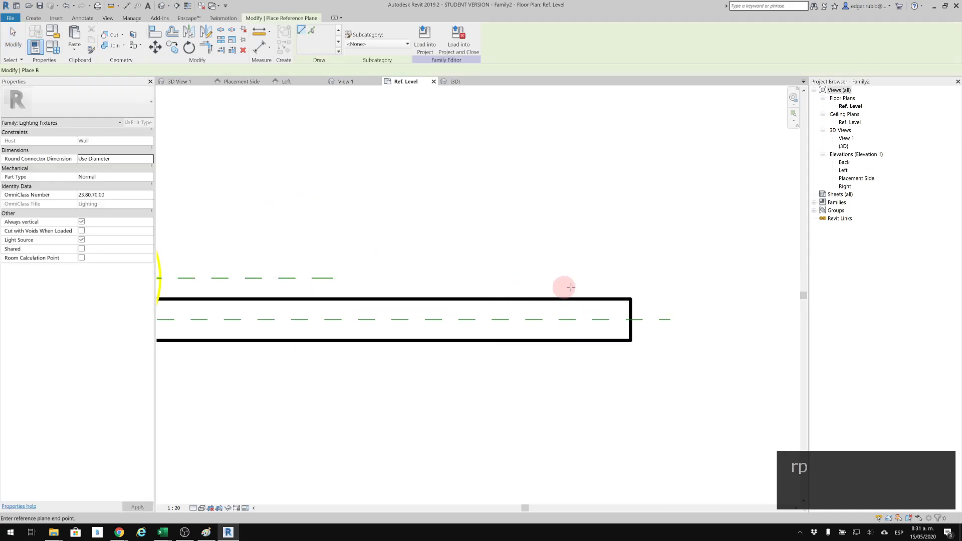
key("Escape")
key("Escape")
key("Escape")
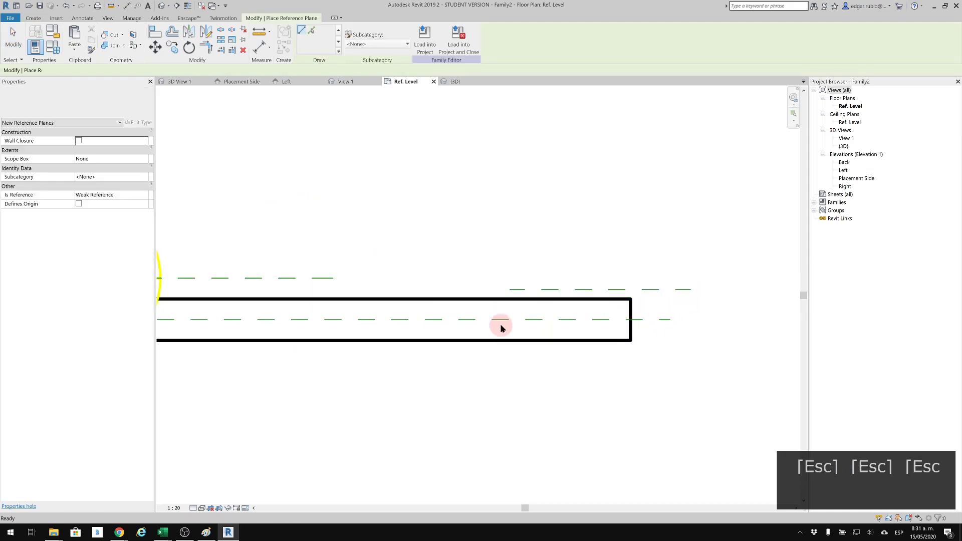
Step: Align the short horizontal reference plane to the host wall's placement-side face and lock the alignment
key("a")
key("l")
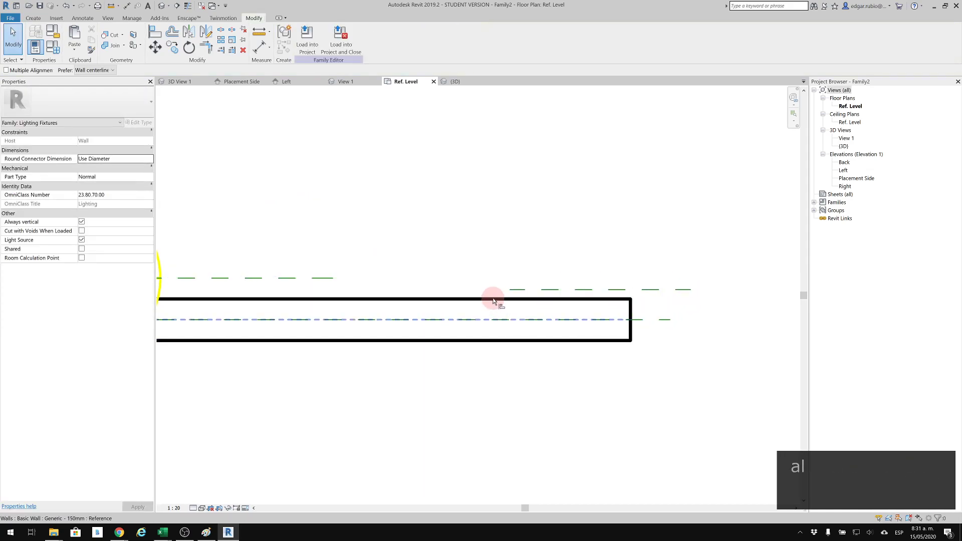
left_click(494, 300)
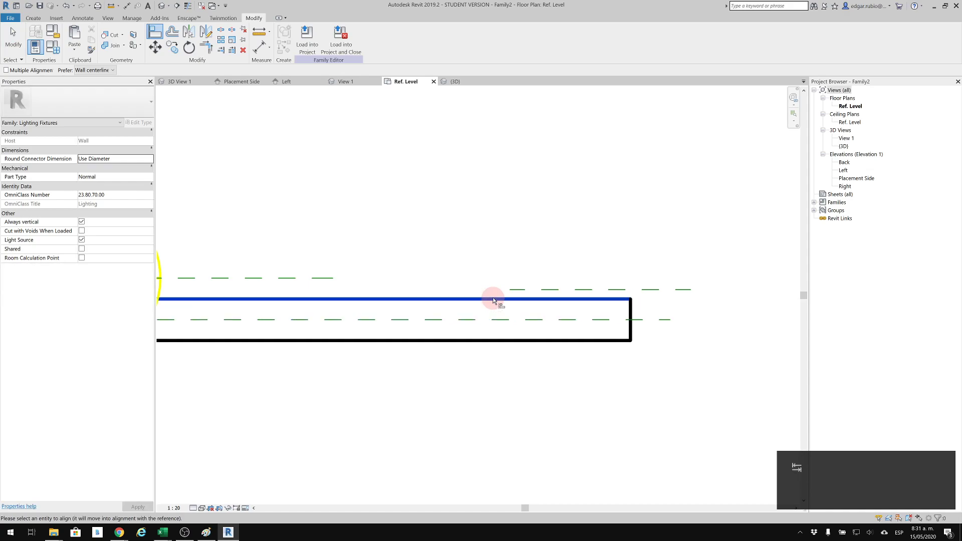
left_click(432, 290)
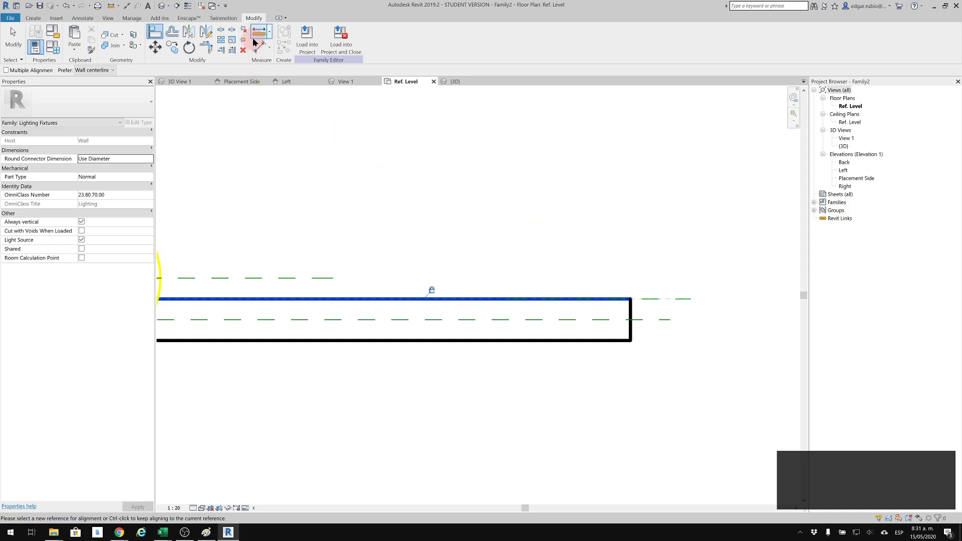
Step: Add an aligned dimension between the light source's horizontal reference plane and the wall-face reference plane, placed beyond the wall's right end
left_click(257, 50)
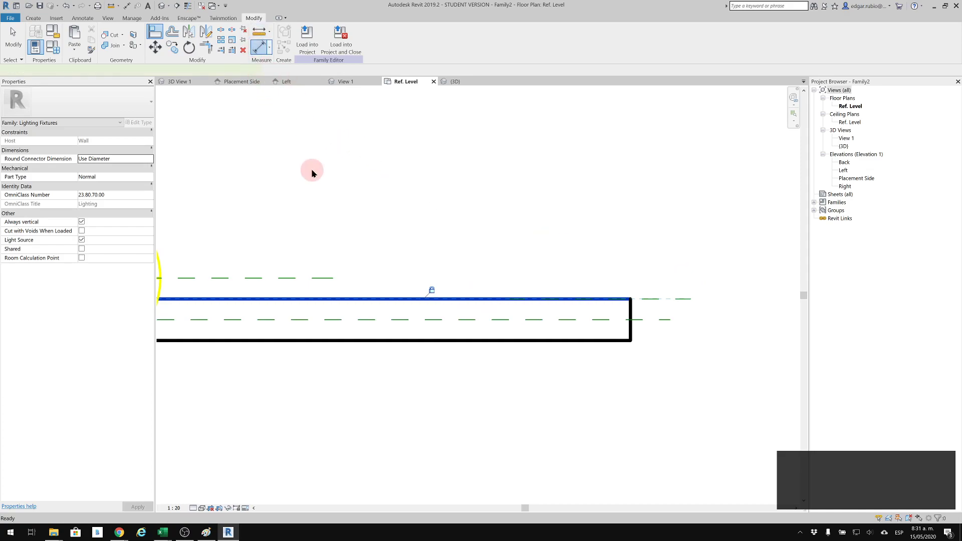
left_click(319, 277)
left_click(667, 306)
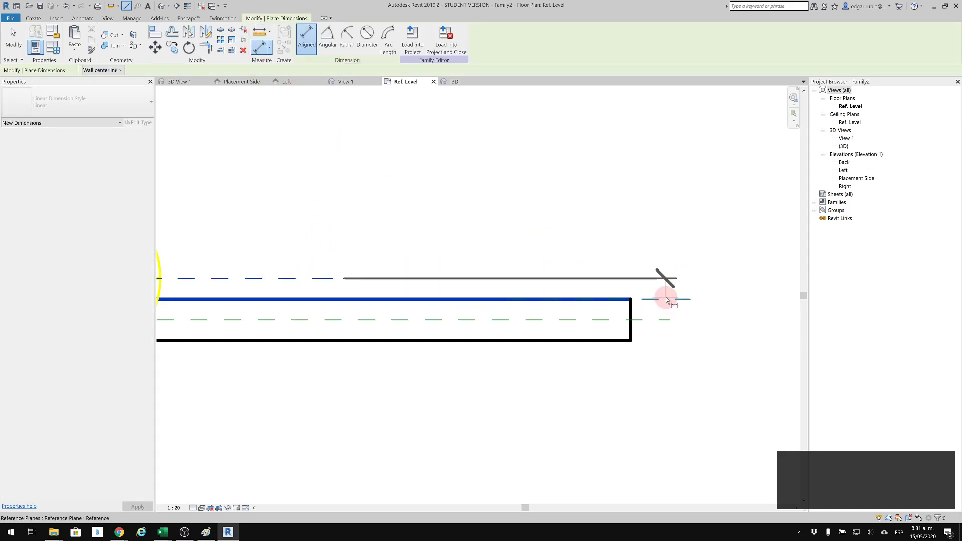
left_click(708, 183)
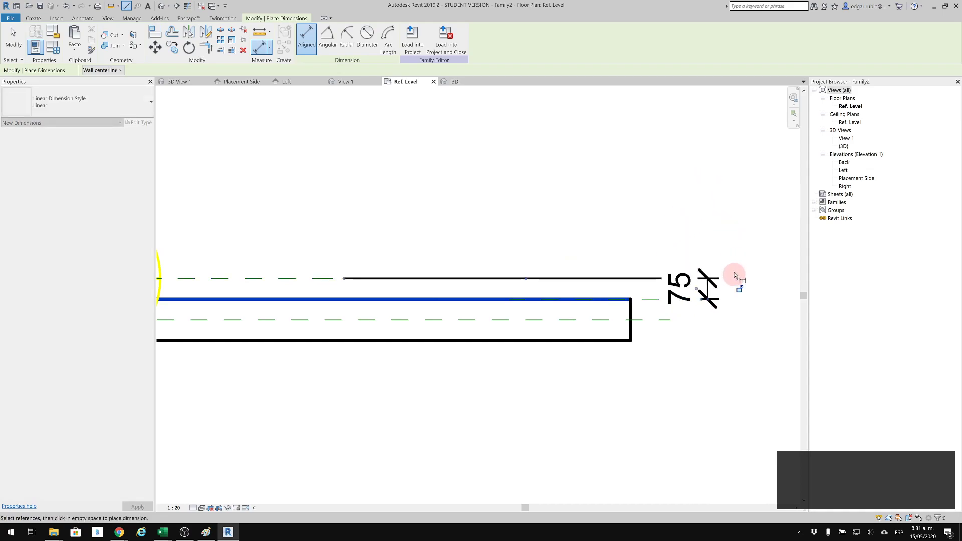
key("Escape")
key("Escape")
Step: Label the dimension with a new family type parameter named DIST_FL, grouped under Dimensions
left_click(707, 290)
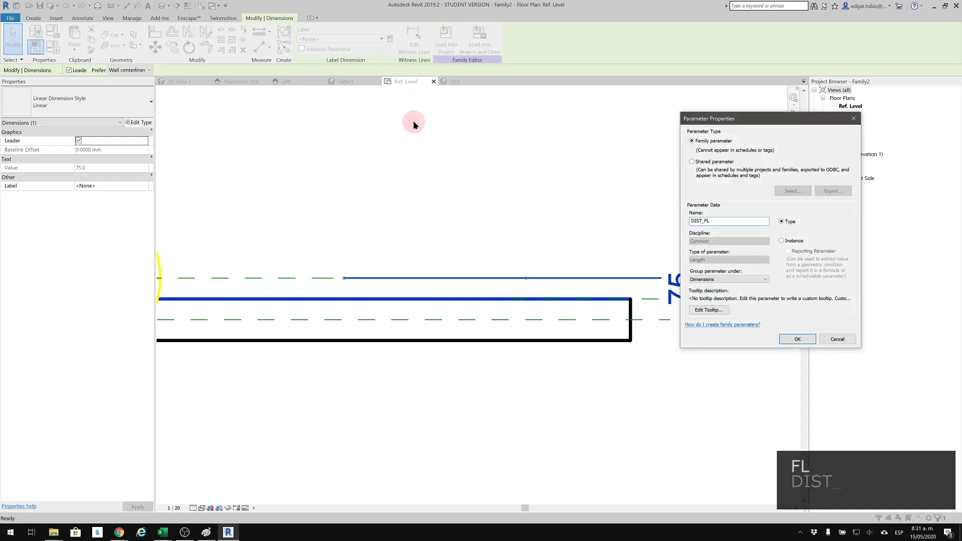
left_click(797, 339)
scroll(410, 363, "down", 2)
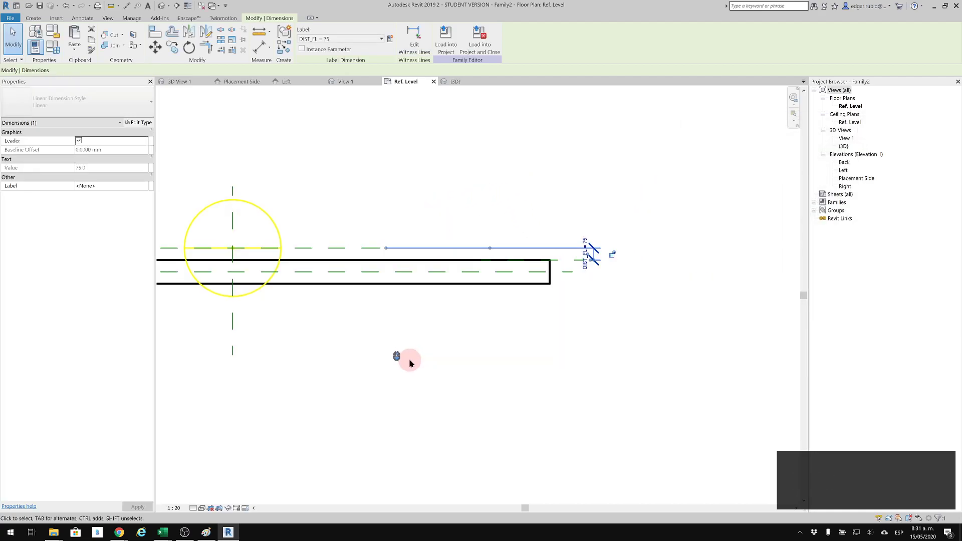
left_click(409, 360)
Step: Try the Generic - 300mm type on the host wall and undo the change
left_click(395, 289)
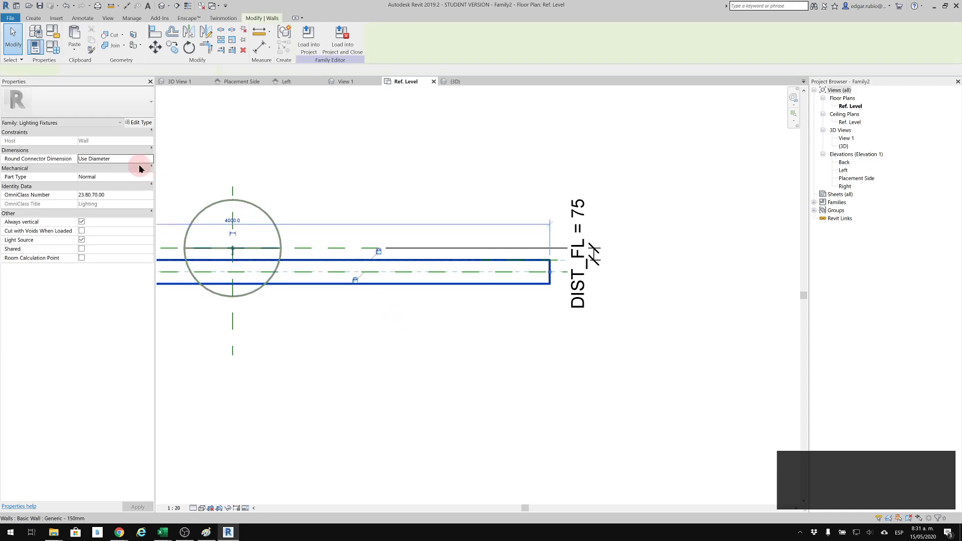
left_click(115, 100)
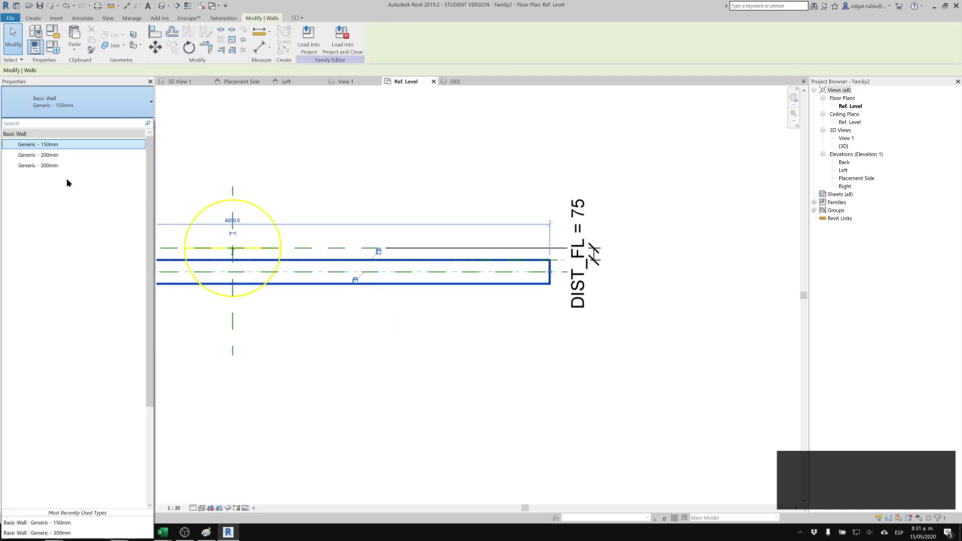
left_click(60, 165)
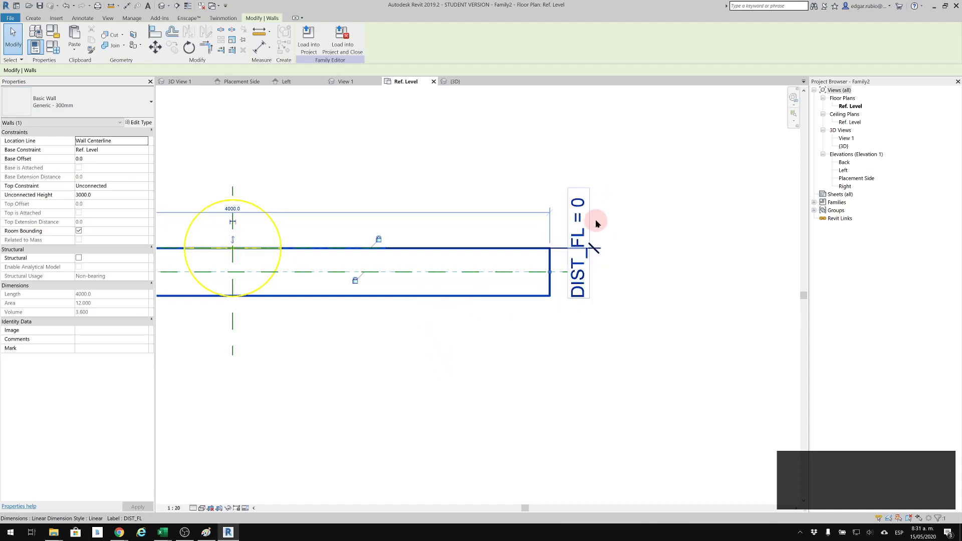
key("ctrl+z")
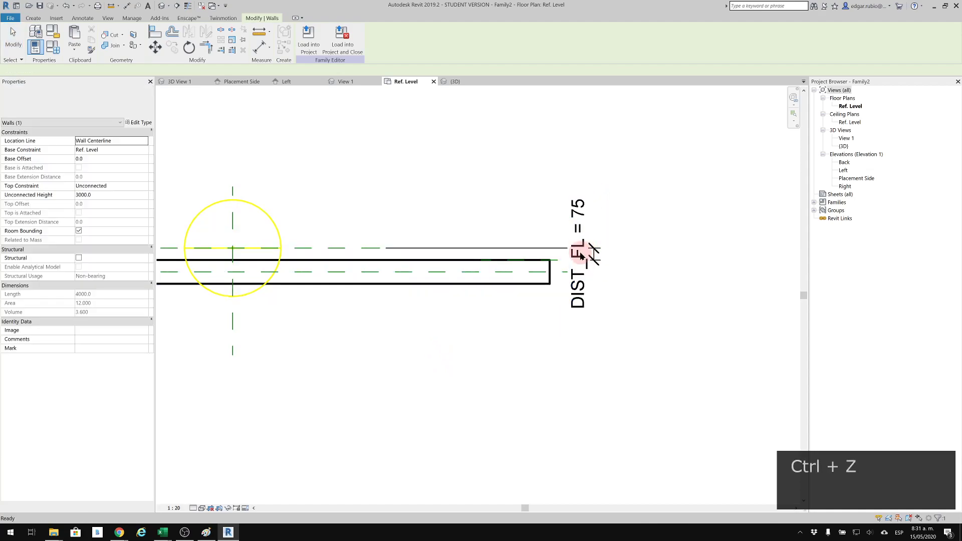
left_click(438, 236)
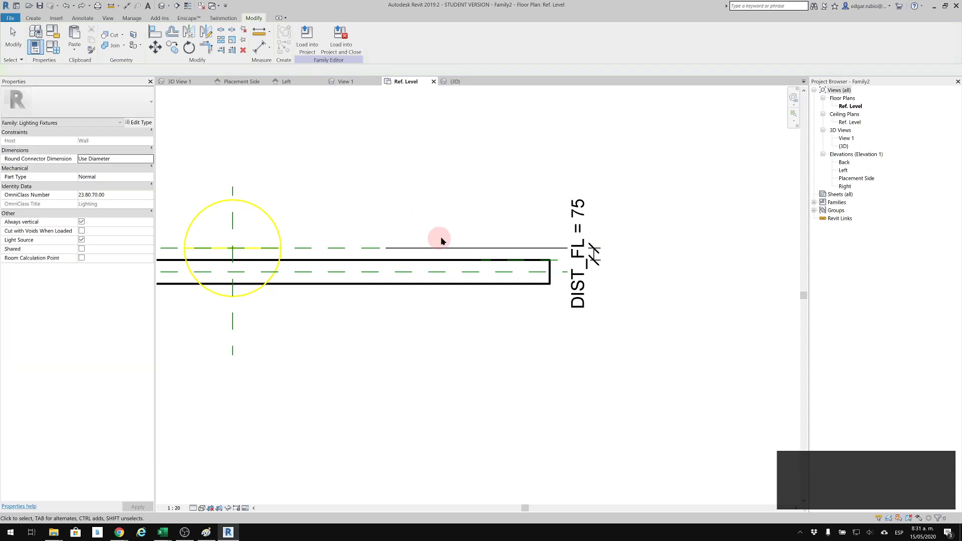
scroll(329, 264, "up", 2)
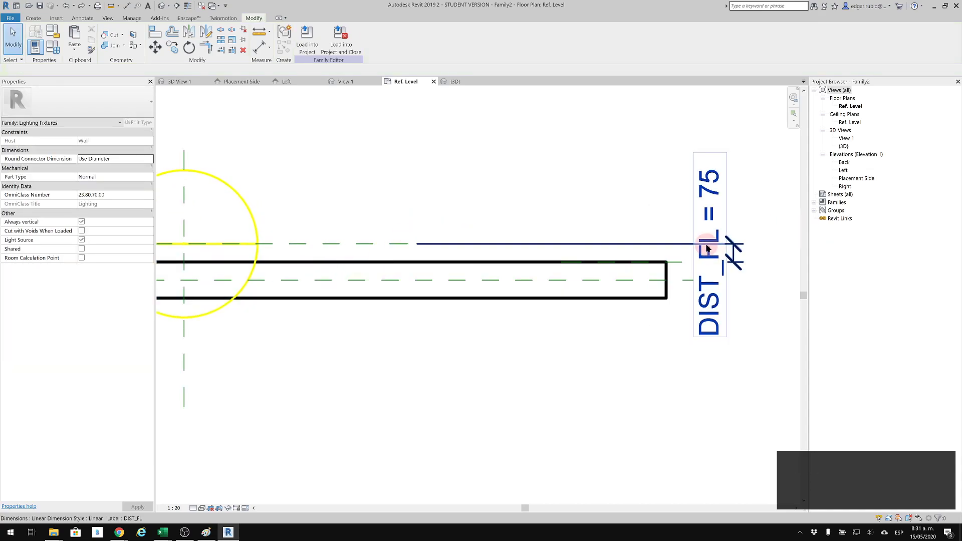
left_click(745, 264)
middle_click_drag(745, 264, 666, 275)
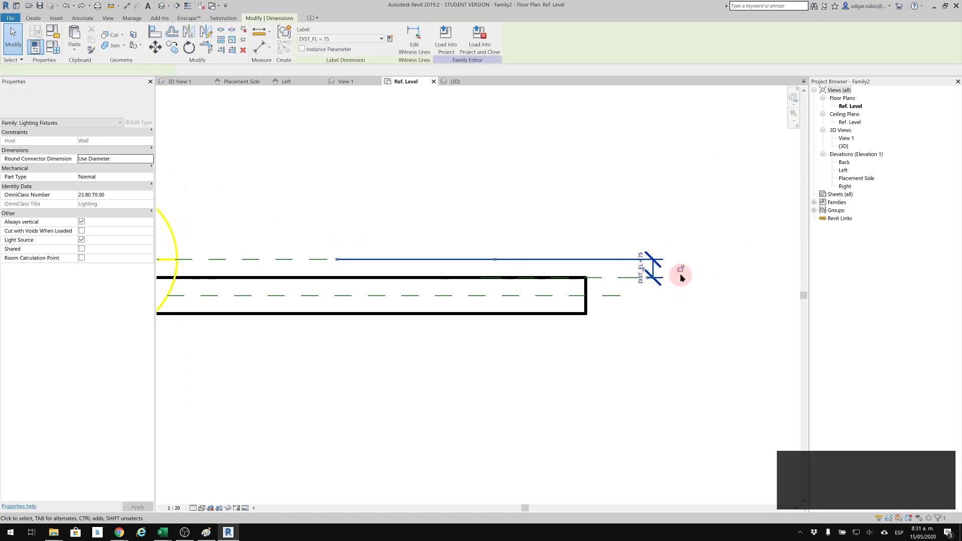
left_click(635, 386)
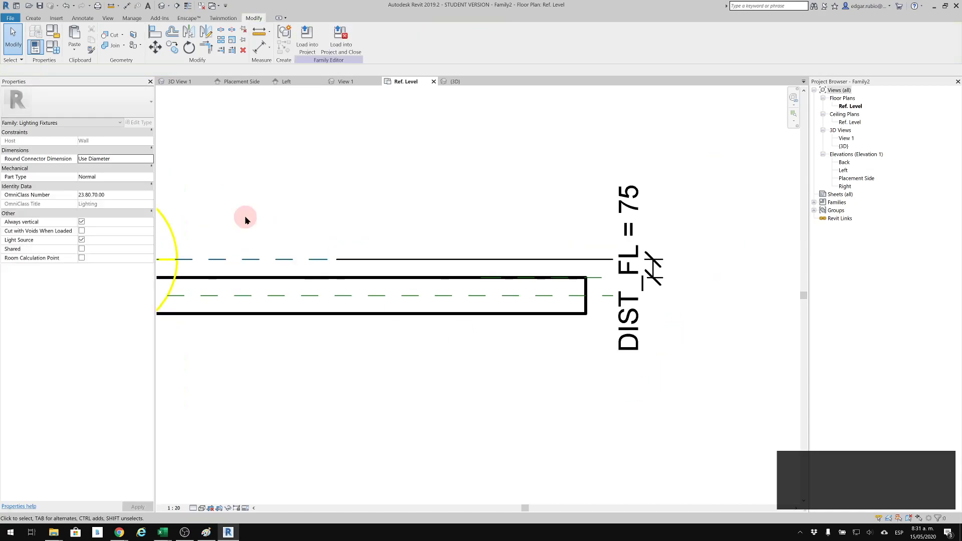
Step: Test the DIST_FL offset by setting the host wall's type to Generic - 200mm and then Generic - 300mm
left_click(253, 318)
left_click(76, 99)
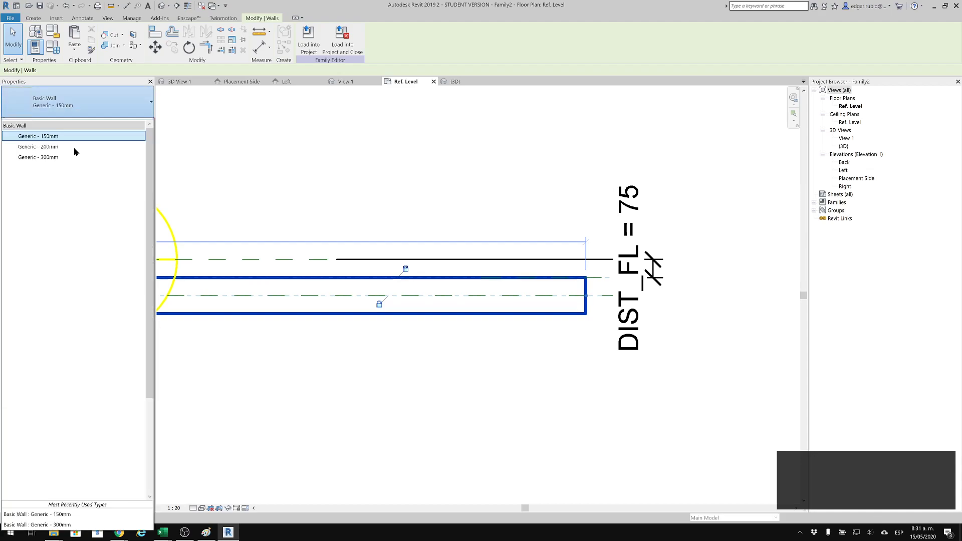
left_click(69, 155)
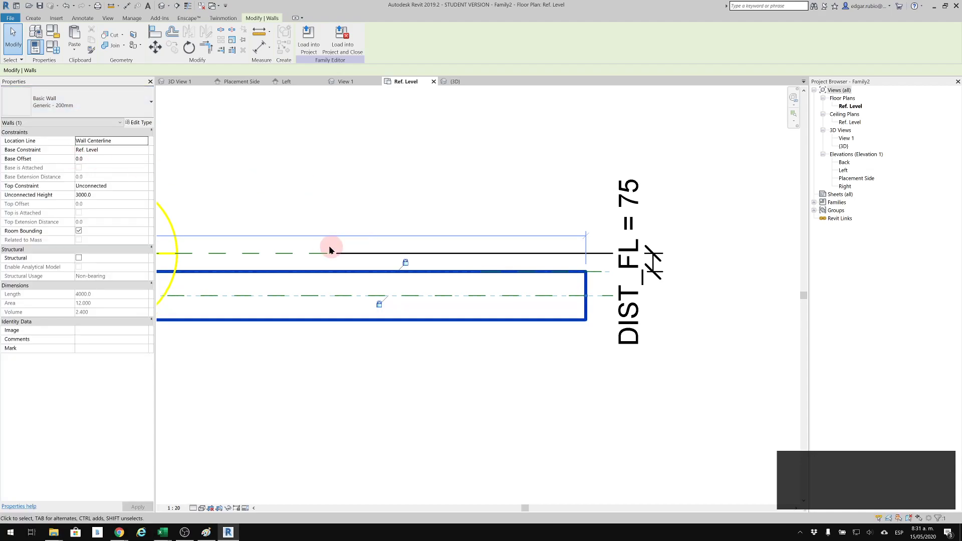
middle_click_drag(322, 247, 377, 233)
left_click(116, 112)
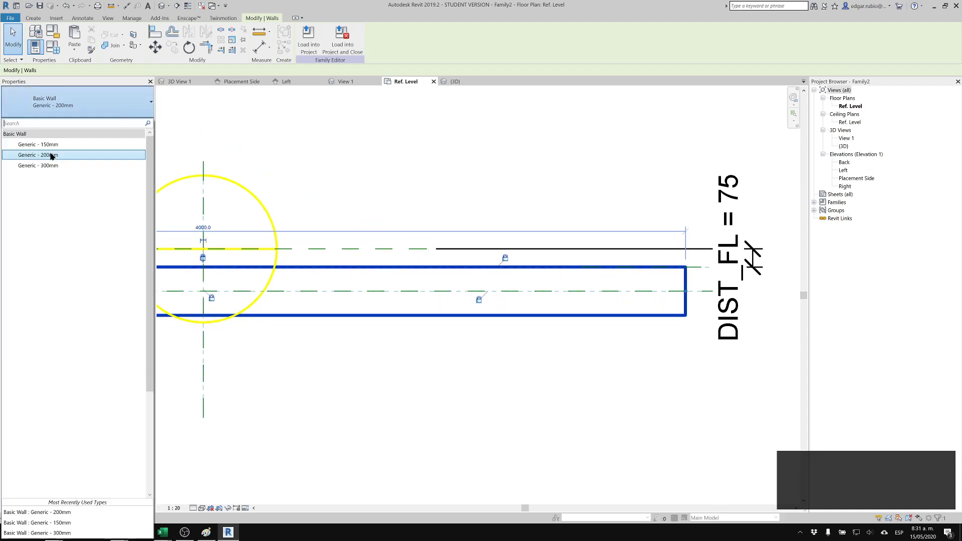
left_click(49, 166)
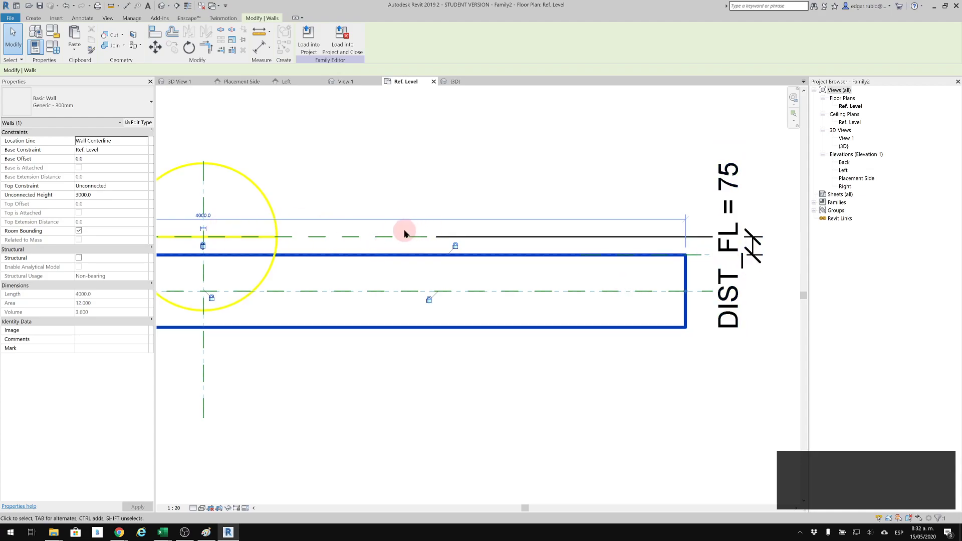
Step: Return the host wall's type to Generic - 150mm and clear the selection
scroll(406, 234, "down", 1)
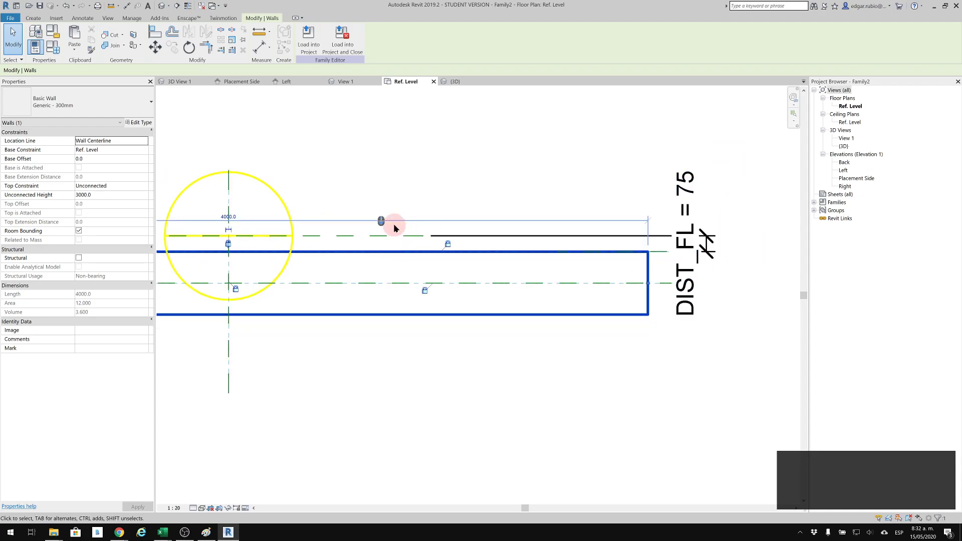
left_click(95, 100)
left_click(54, 148)
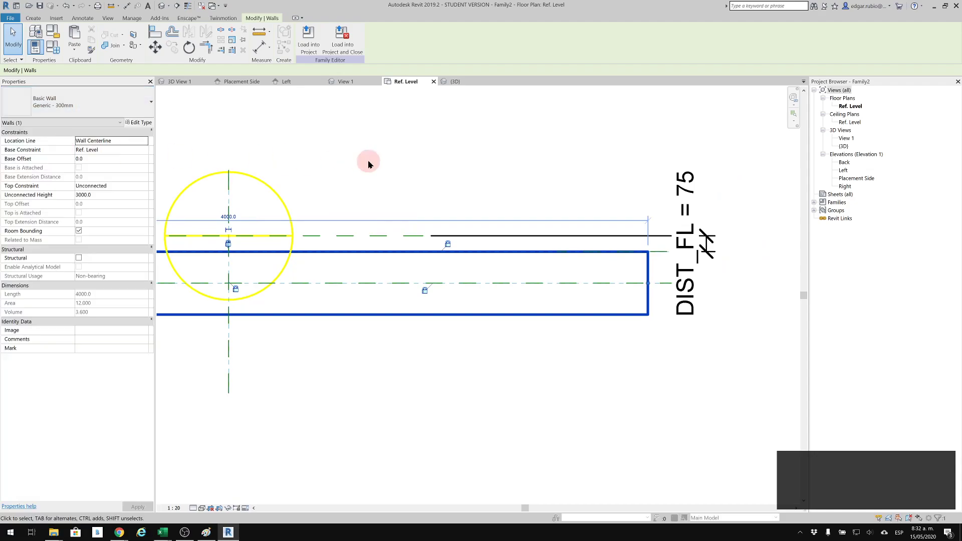
left_click(454, 167)
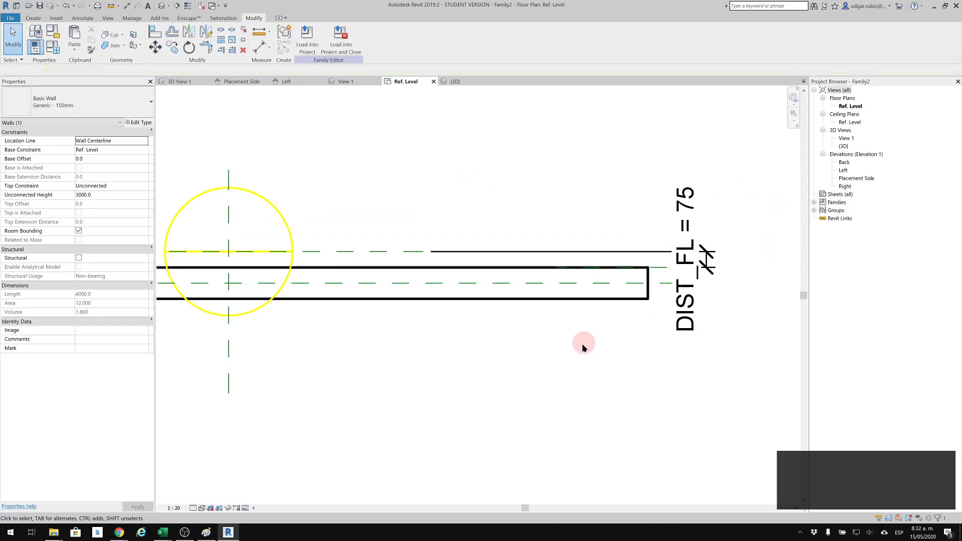
left_click(583, 358)
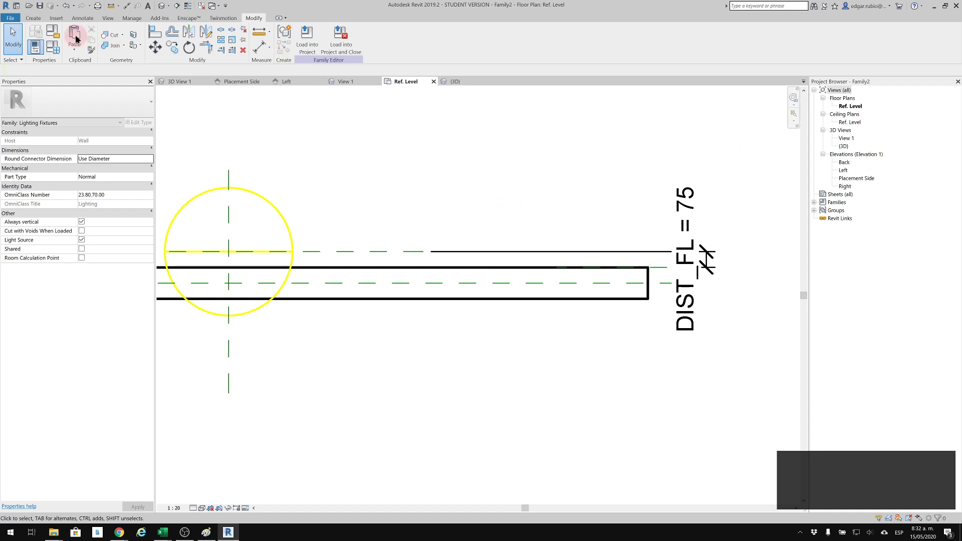
Step: Open the 3D view View 1 and orbit around the host wall to examine the light source's placement
left_click(33, 18)
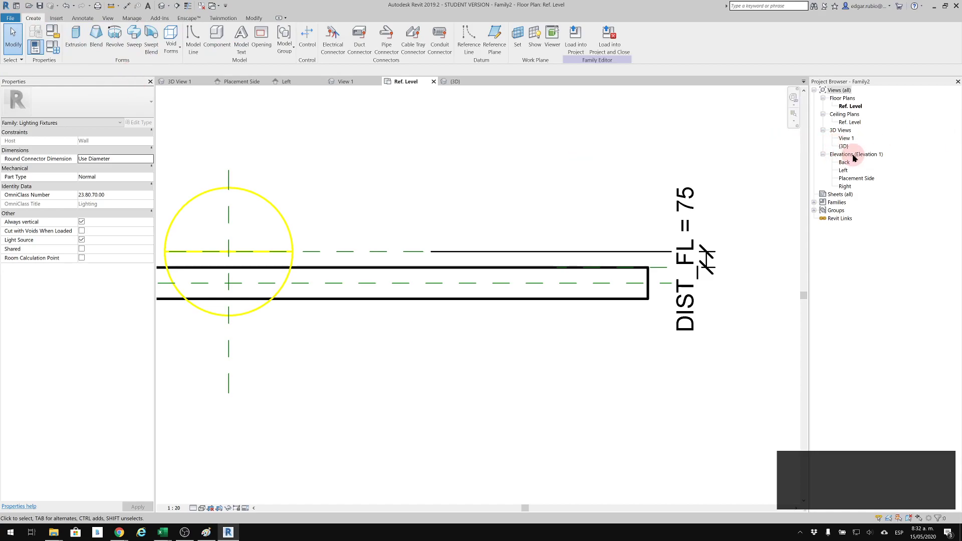
double_click(848, 140)
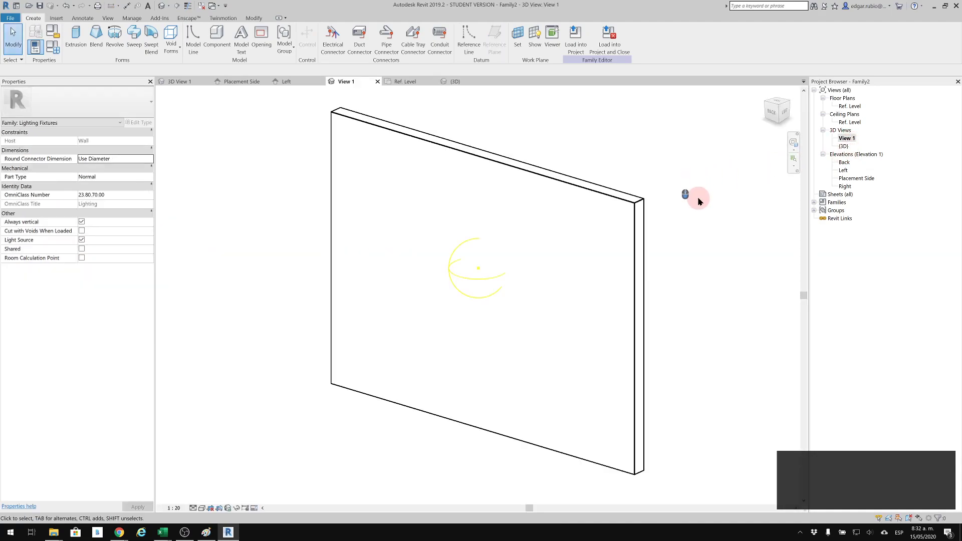
middle_click_drag(706, 266, 765, 211, "shift")
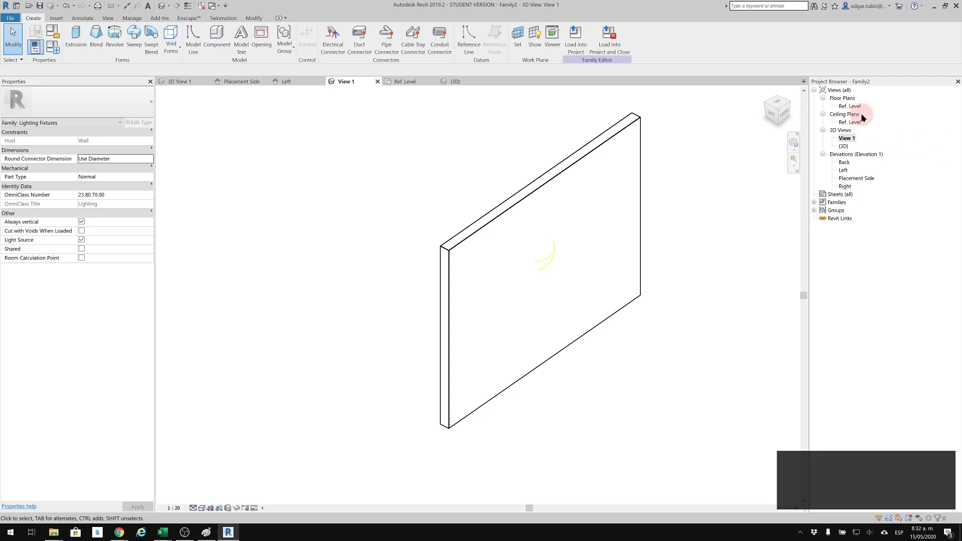
Step: Name the reference plane on the wall's placement-side face CARA_MURO in the Ref. Level floor plan
left_click(423, 82)
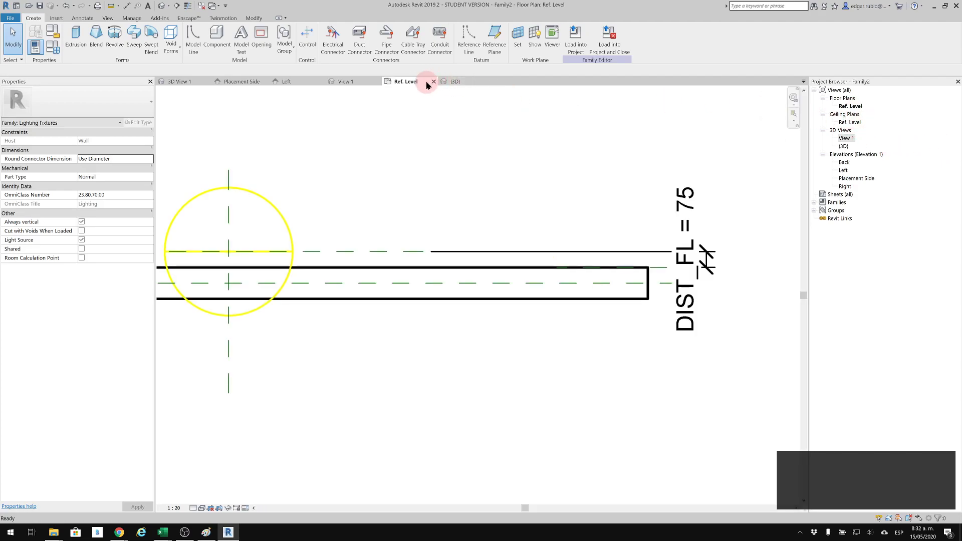
scroll(660, 272, "up", 1)
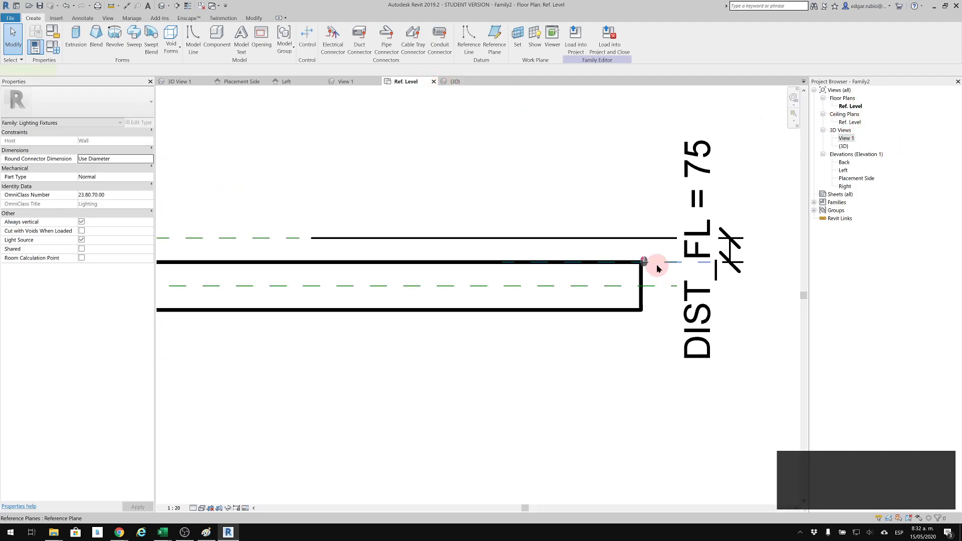
left_click(657, 265)
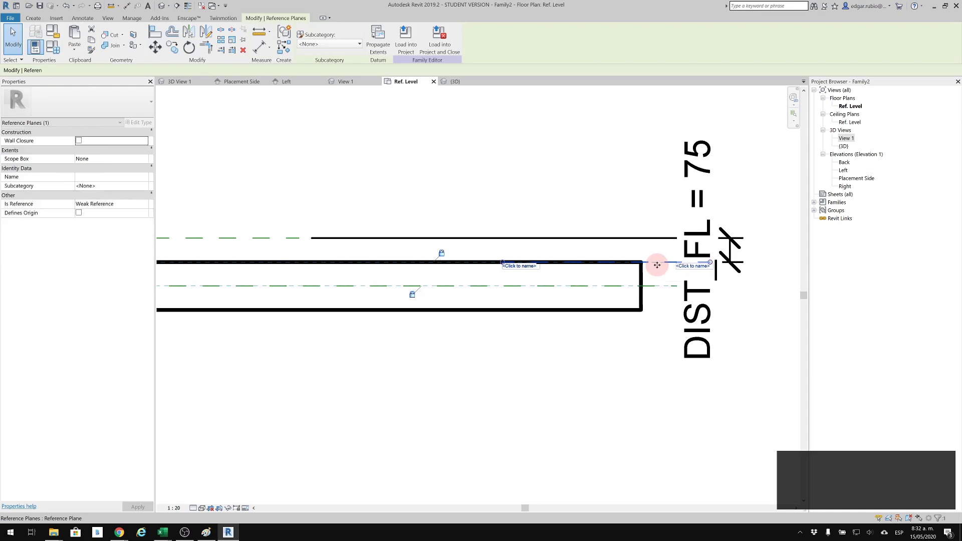
left_click(694, 268)
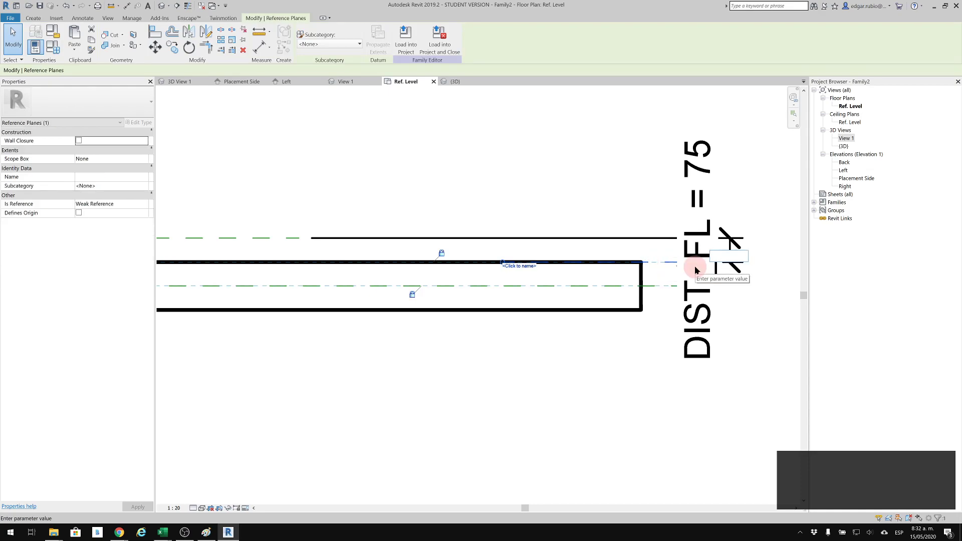
type("CAR")
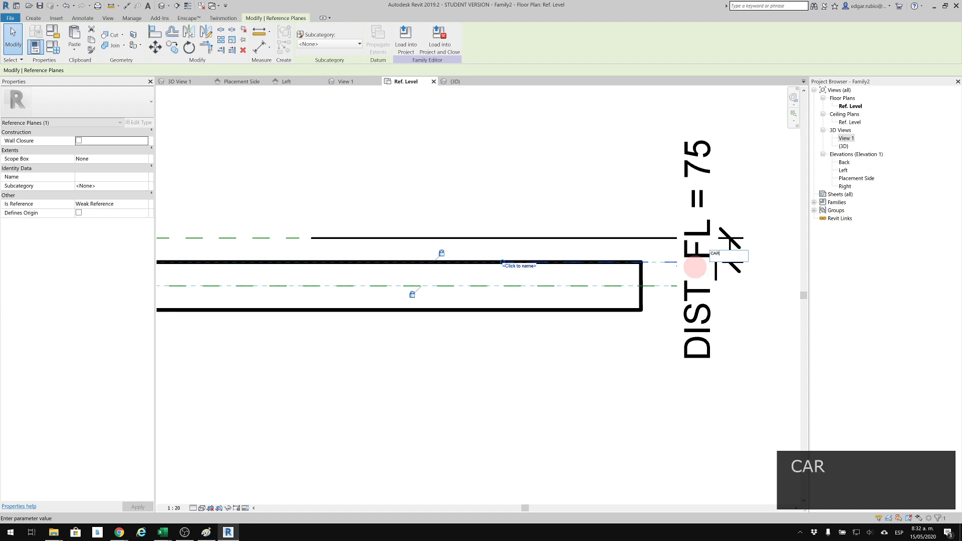
type("A_MURO")
key("Return")
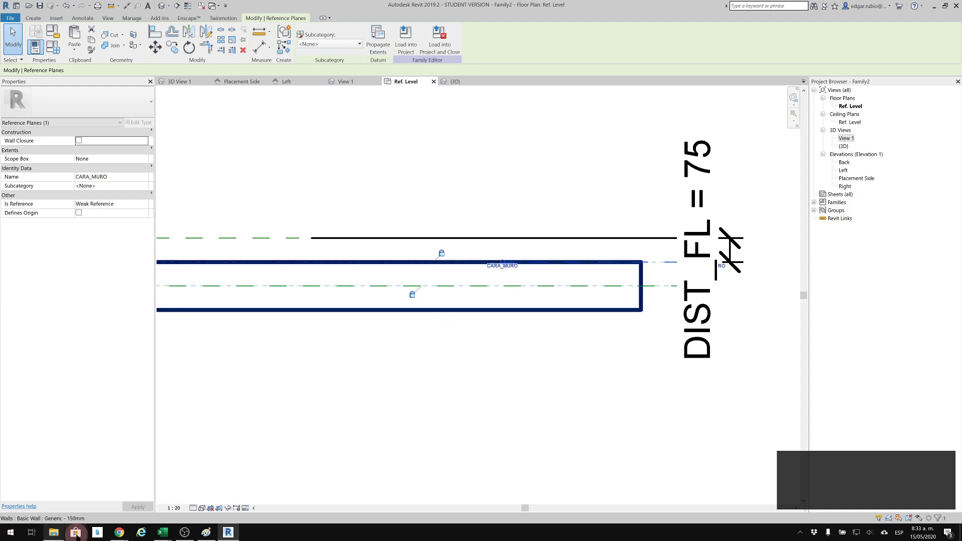
Step: Switch to Chrome, search Google for "objeto de iluminacion" in a new tab, and return to Revit
mouse_move(114, 534)
left_click(122, 489)
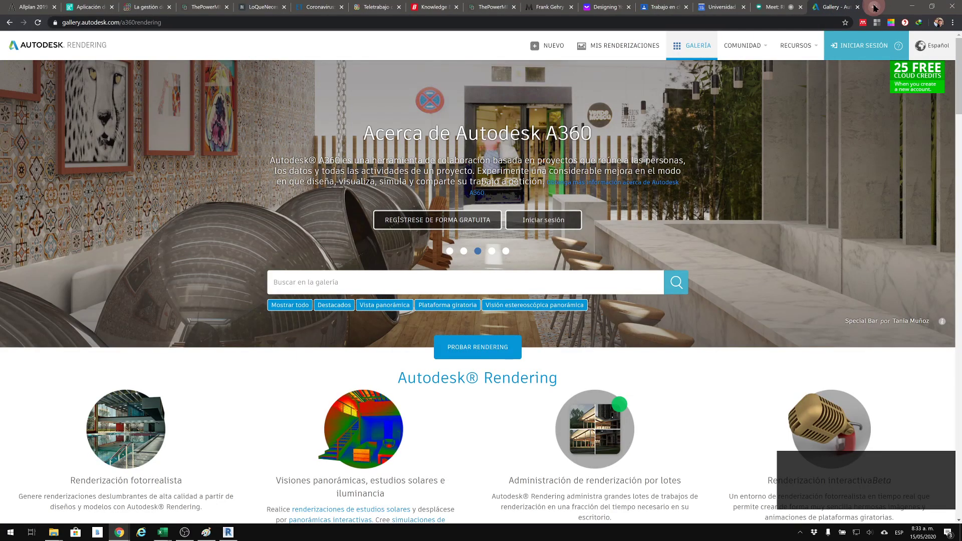
left_click(874, 7)
type("o")
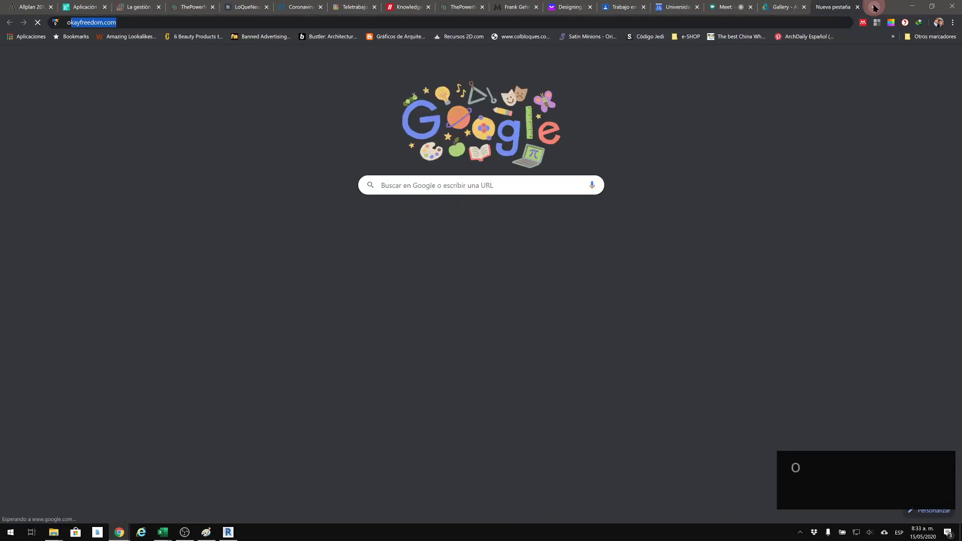
type("bjeto de iluminacion")
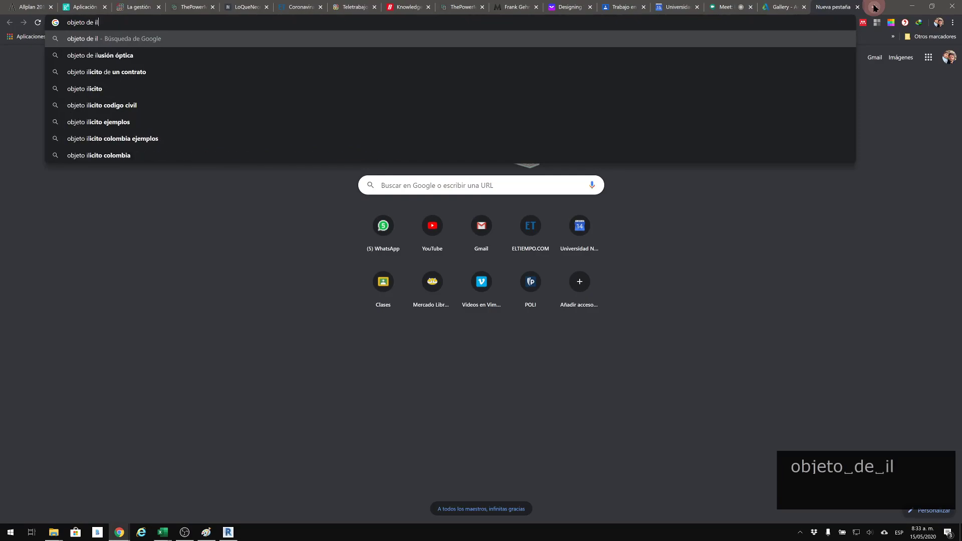
key("Return")
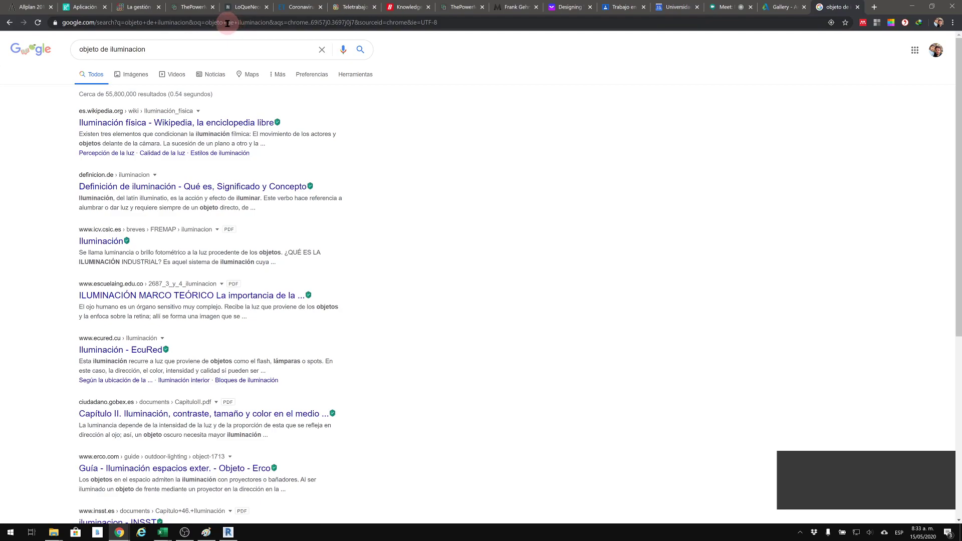
left_click(224, 23)
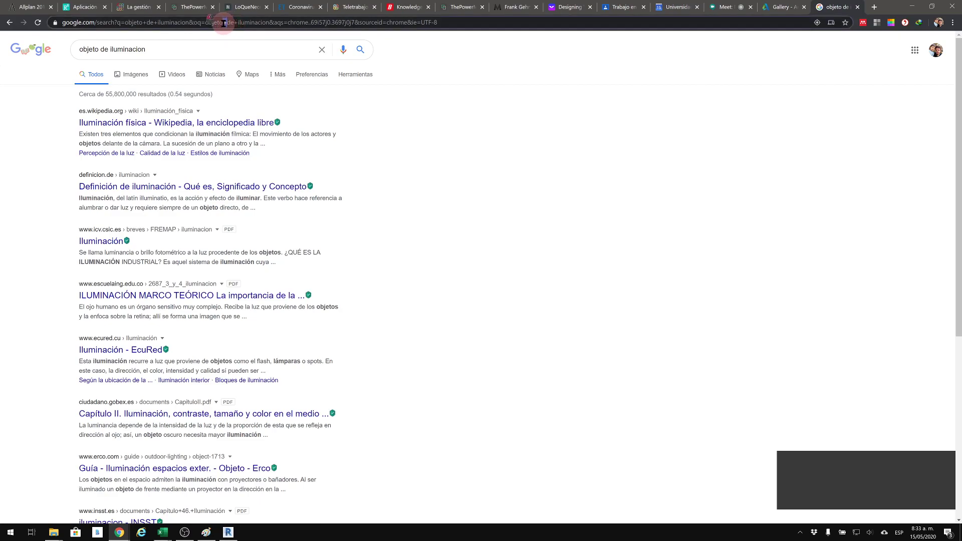
double_click(224, 22)
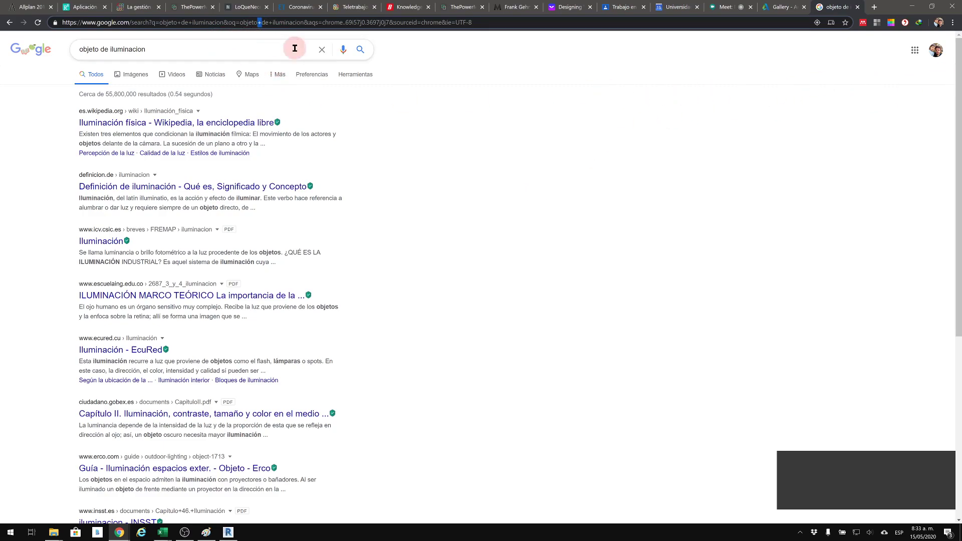
left_click(911, 6)
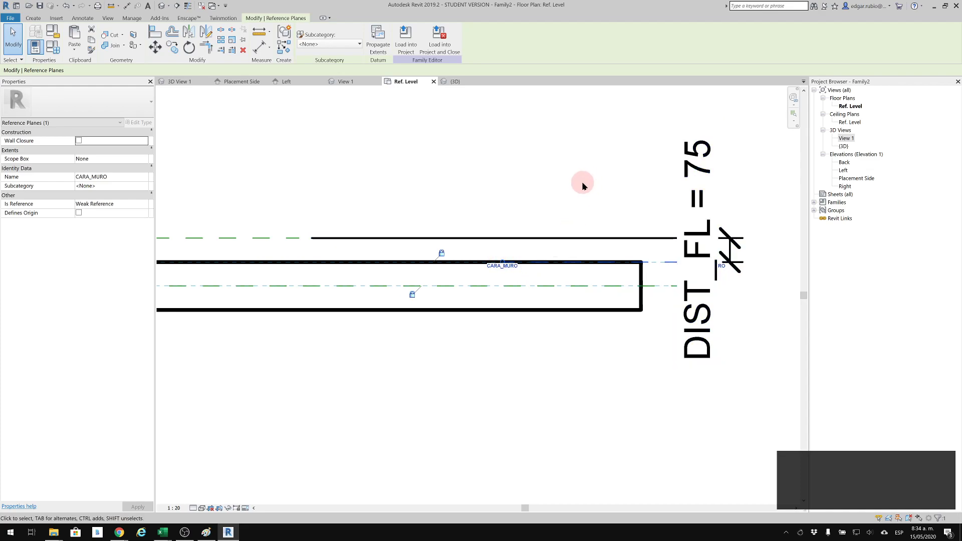
Step: Clear the CARA_MURO plane selection, then open the default 3D view and examine the light source on the wall
scroll(509, 180, "down", 3)
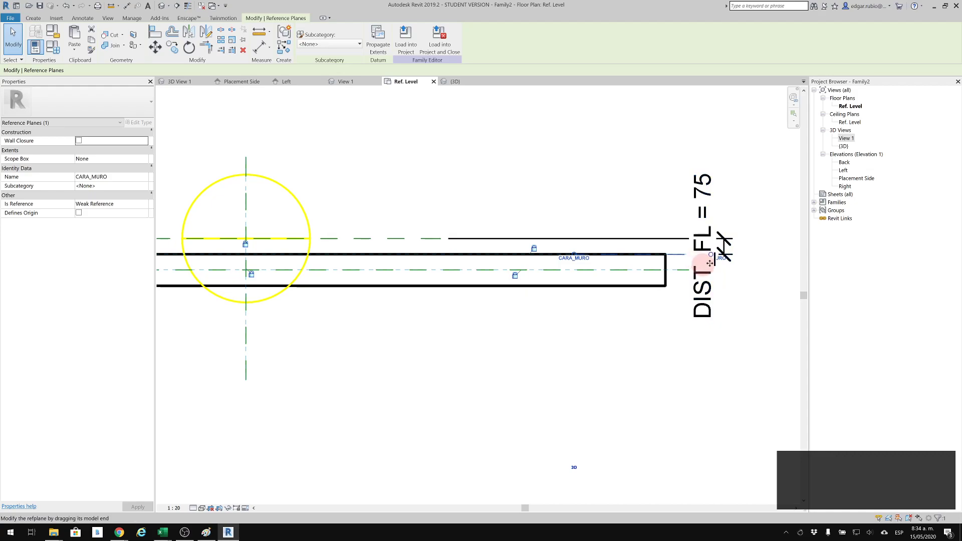
middle_click_drag(671, 301, 677, 315)
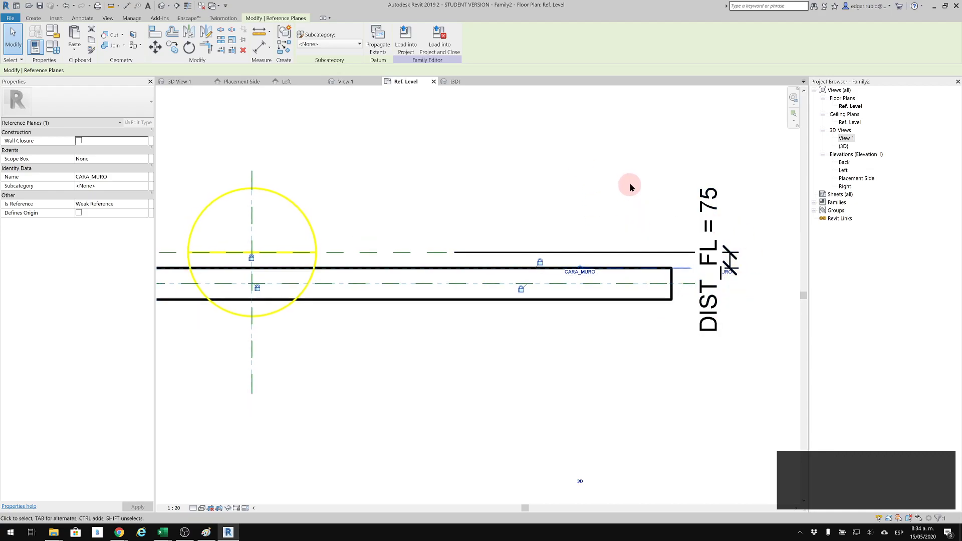
left_click(543, 203)
middle_click_drag(543, 203, 580, 198)
key("Escape")
key("Escape")
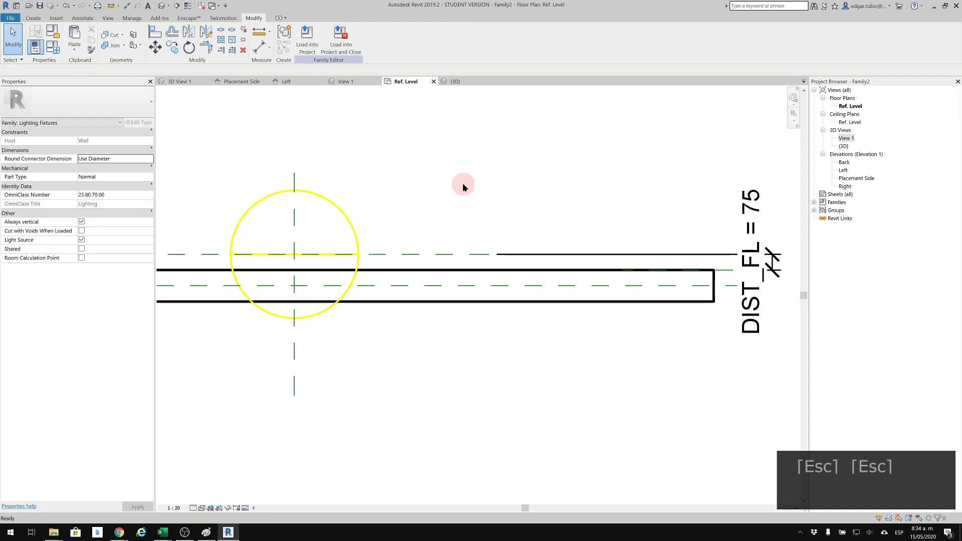
left_click(161, 6)
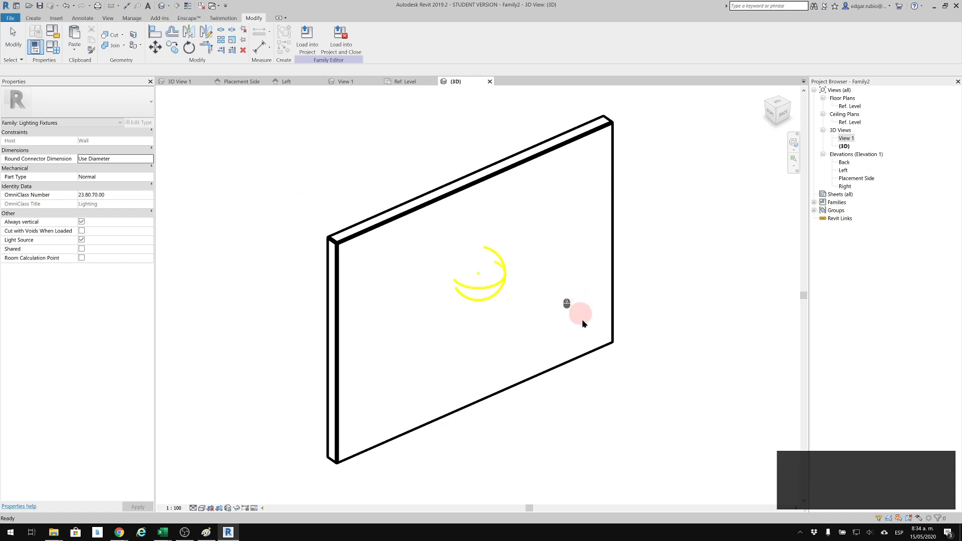
middle_click_drag(578, 377, 528, 315, "shift")
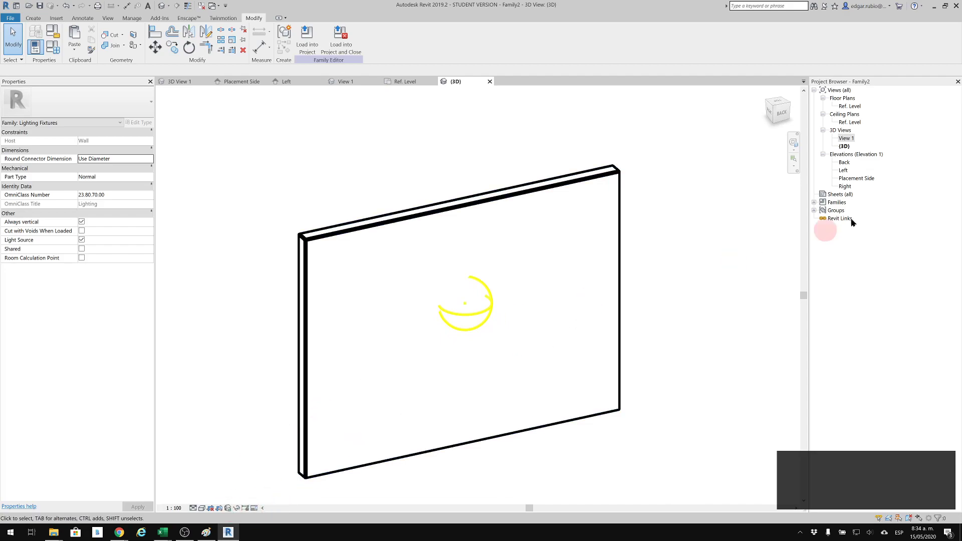
Step: Open the Placement Side elevation and check the properties of the horizontal reference plane through the light source
double_click(854, 179)
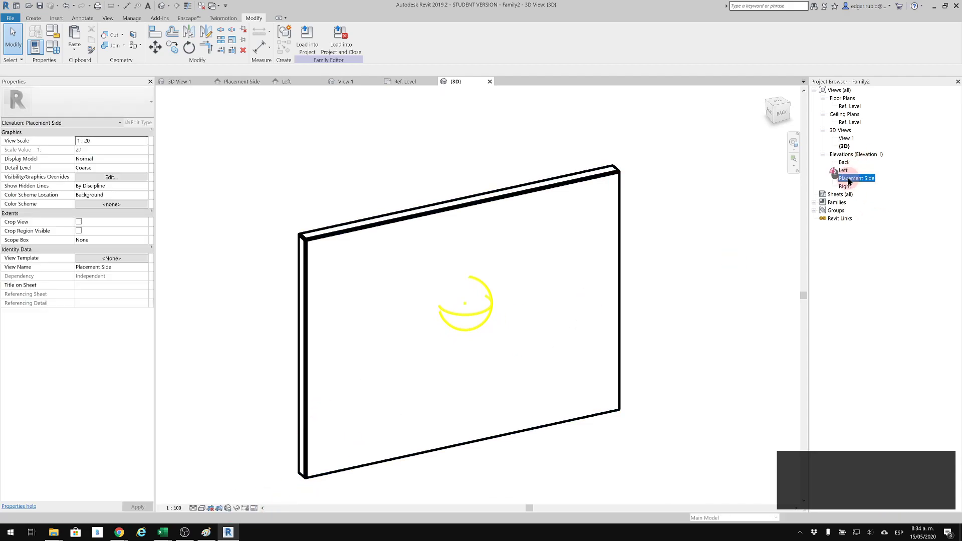
left_click(381, 403)
scroll(382, 402, "up", 1)
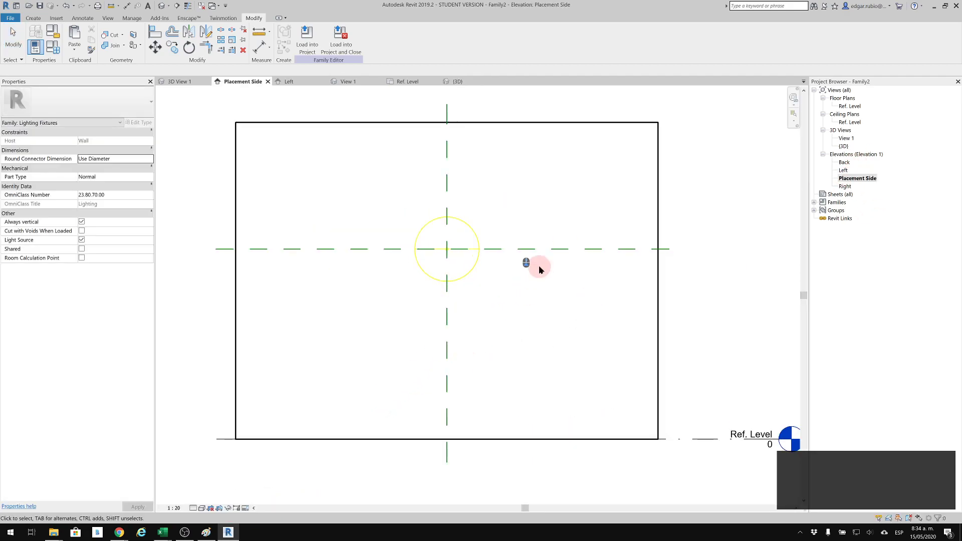
left_click(593, 250)
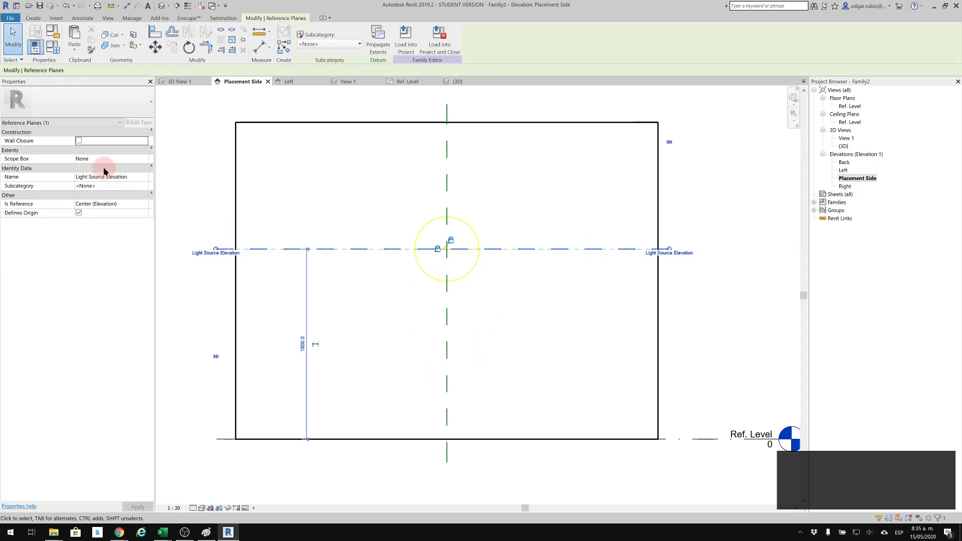
left_click(721, 288)
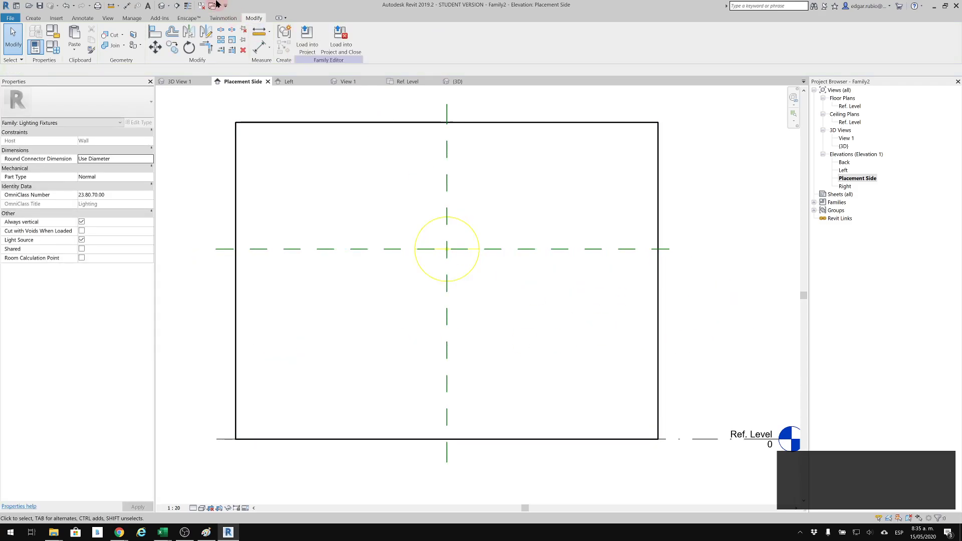
Step: Show the host wall and light source in the default 3D view with a shaded visual style and thin lines
left_click(162, 6)
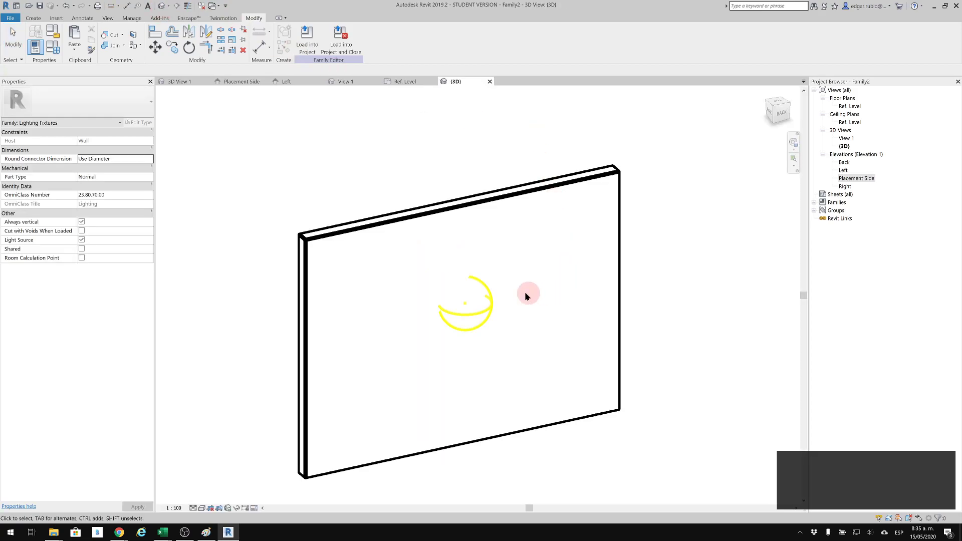
middle_click_drag(471, 421, 560, 399, "shift")
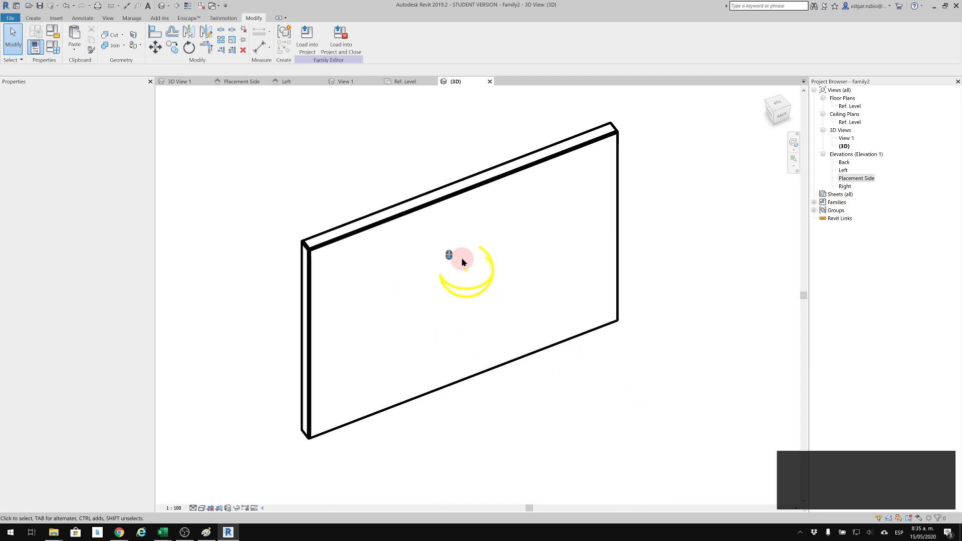
scroll(462, 257, "up", 4)
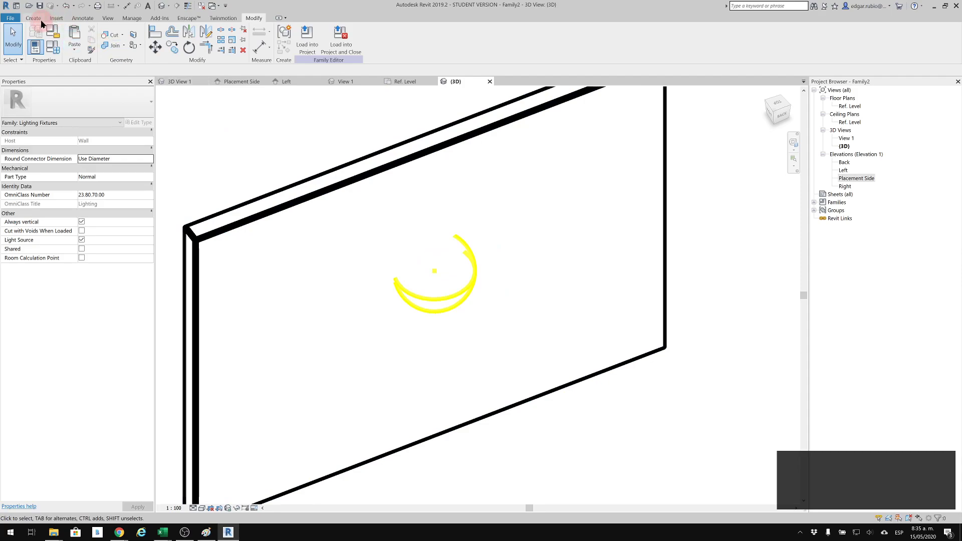
left_click(201, 508)
left_click(216, 473)
mouse_move(229, 409)
middle_mouse_down("shift")
mouse_move(253, 197)
mouse_move(343, 176)
middle_mouse_up("shift")
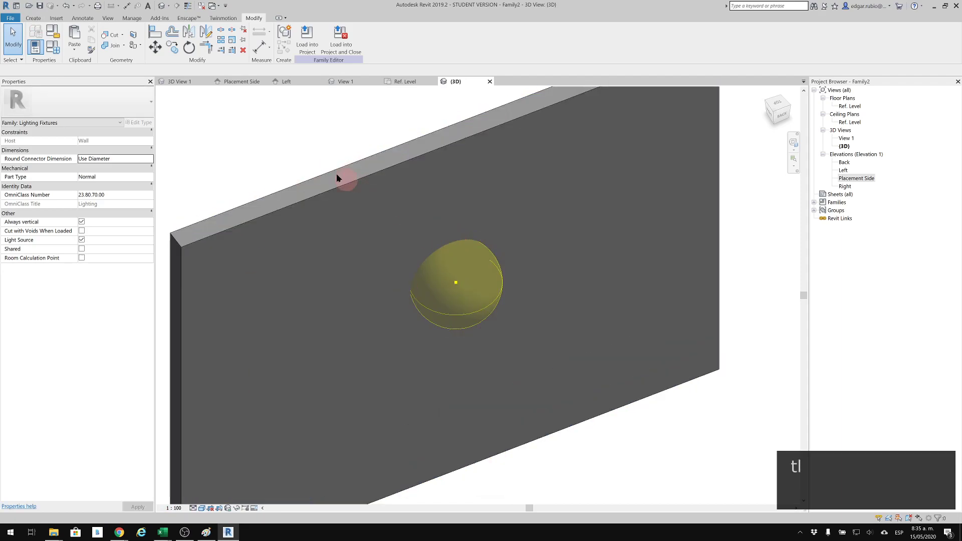
Step: Start a Swept Blend and set its work plane to Reference Plane : CARA_MURO
left_click(34, 19)
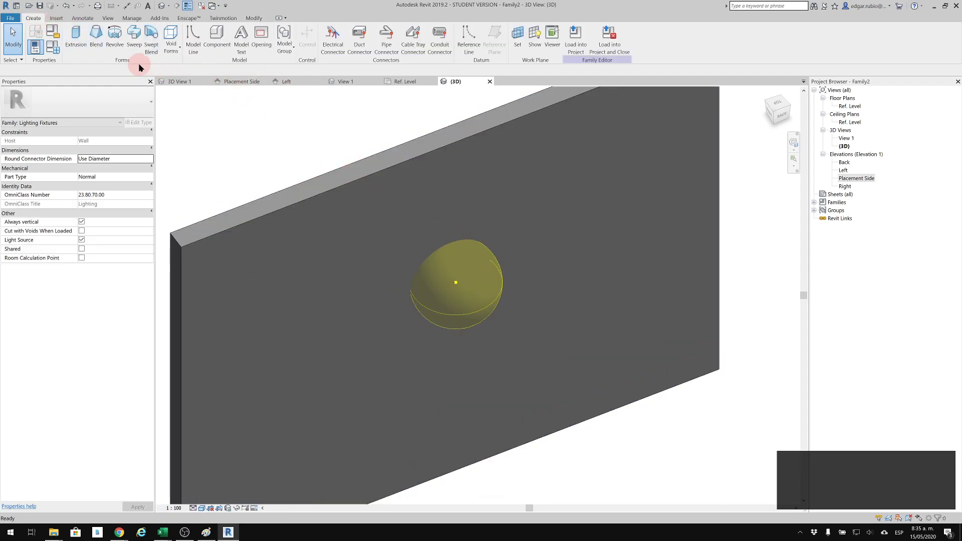
left_click(151, 38)
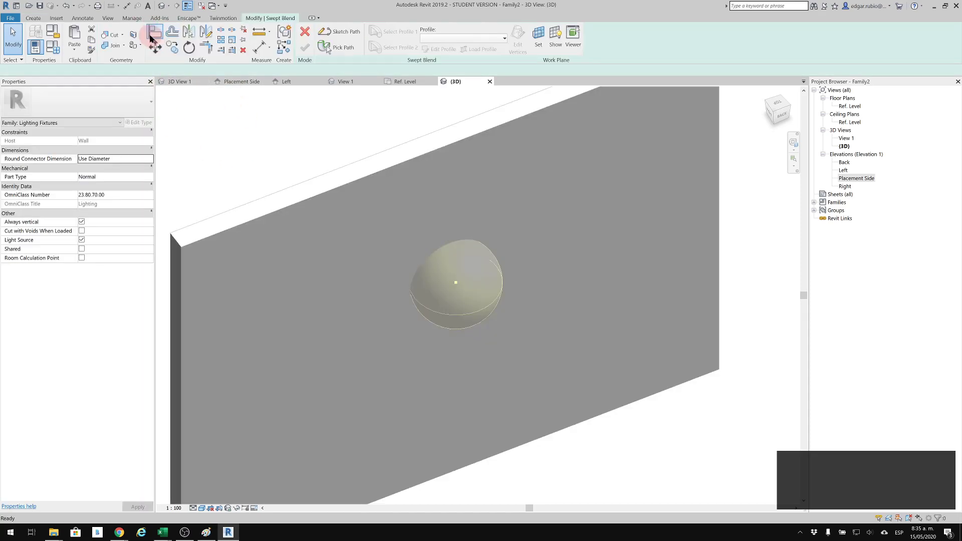
left_click(538, 40)
left_click(551, 54)
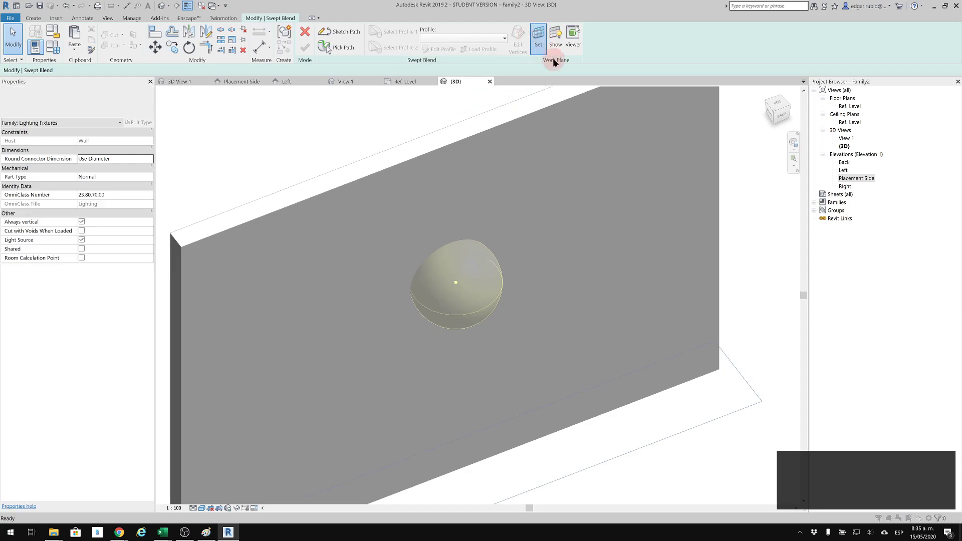
left_click(437, 239)
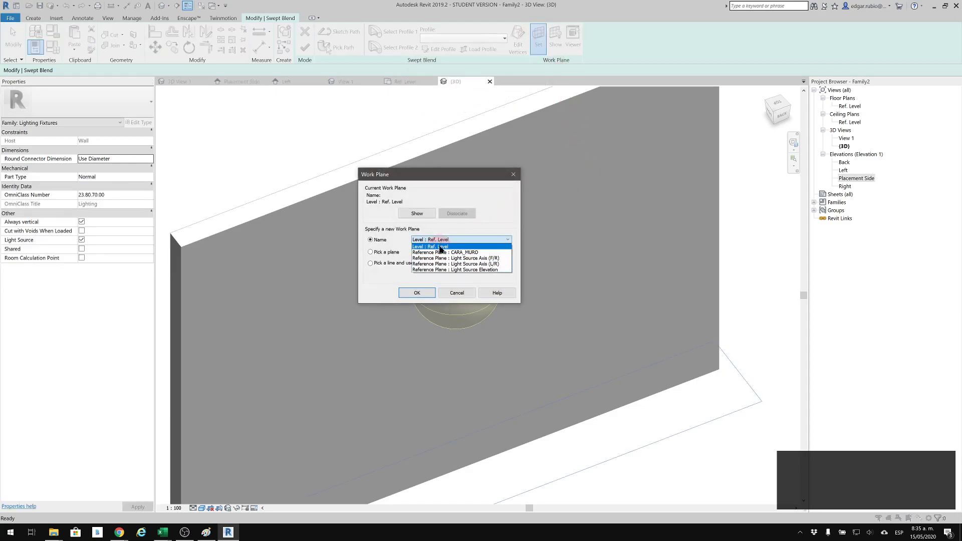
left_click(454, 252)
left_click(425, 290)
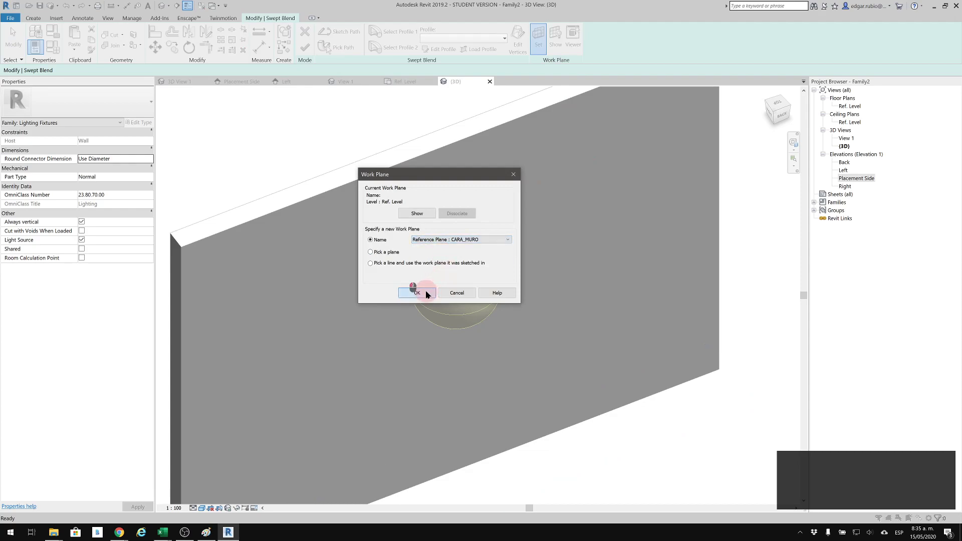
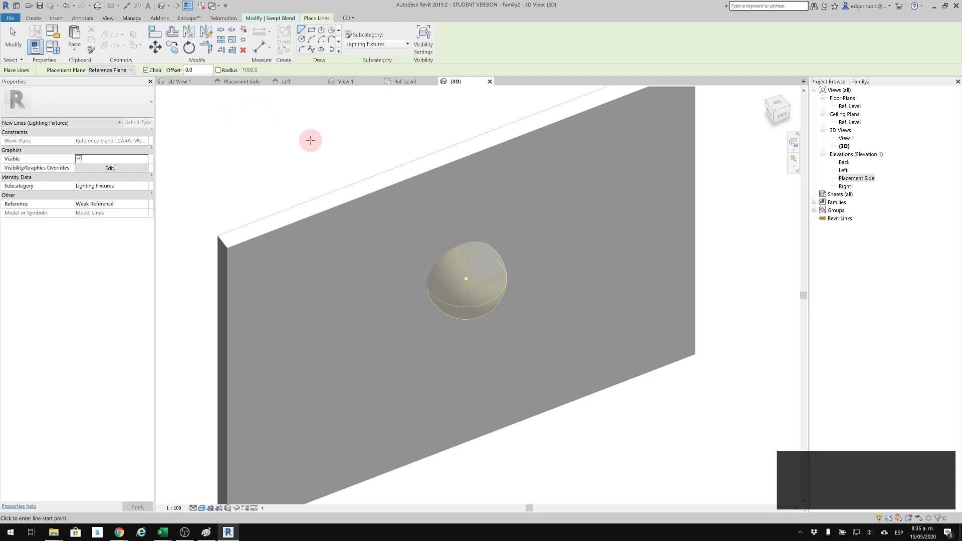
Step: Draw a semicircular model-line arc about 720 mm wide over the light source on the CARA_MURO plane
middle_click_drag(461, 243, 462, 218, "shift")
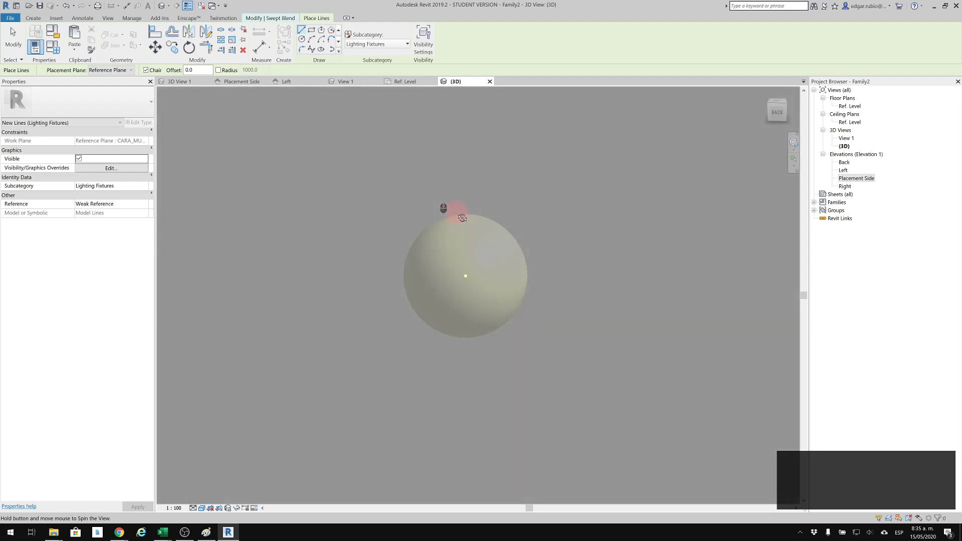
left_click(309, 18)
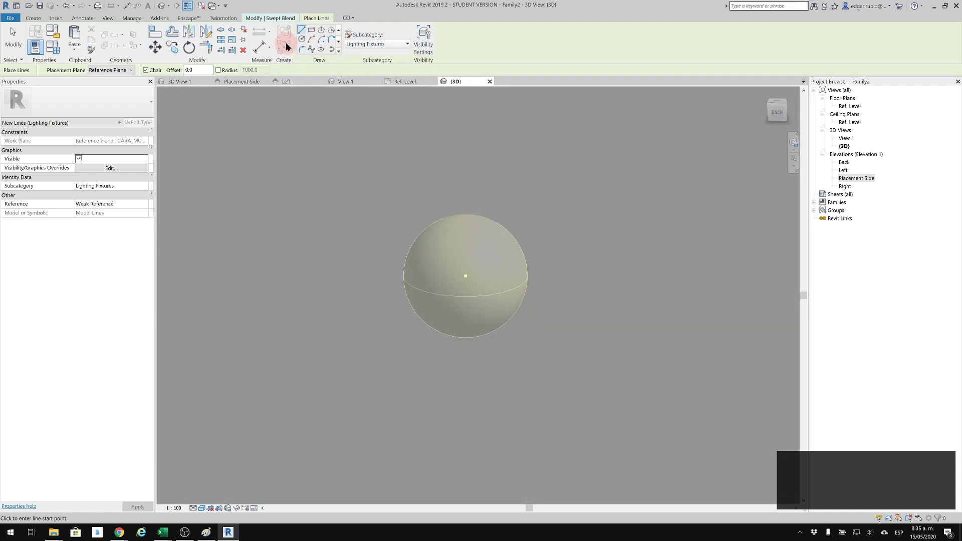
left_click(313, 40)
left_click(401, 291)
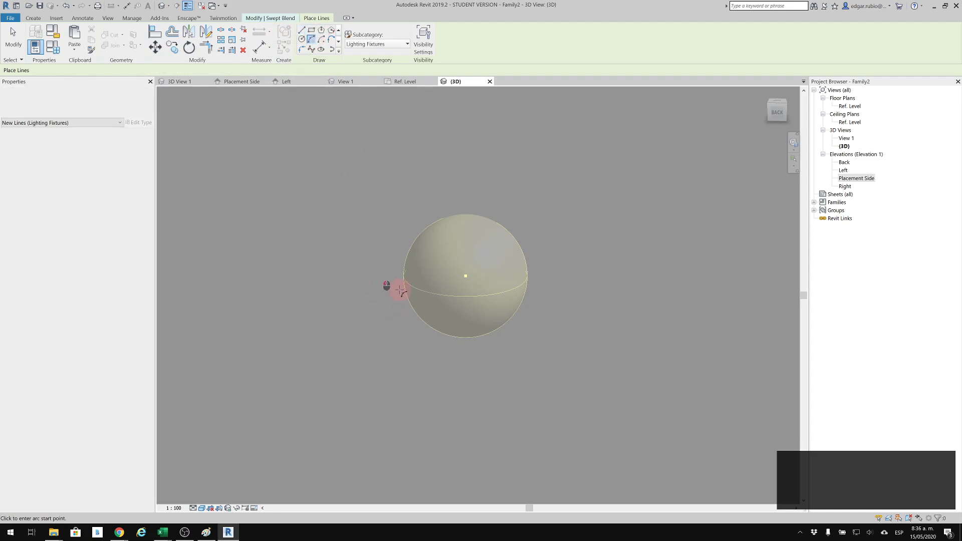
left_click(546, 292)
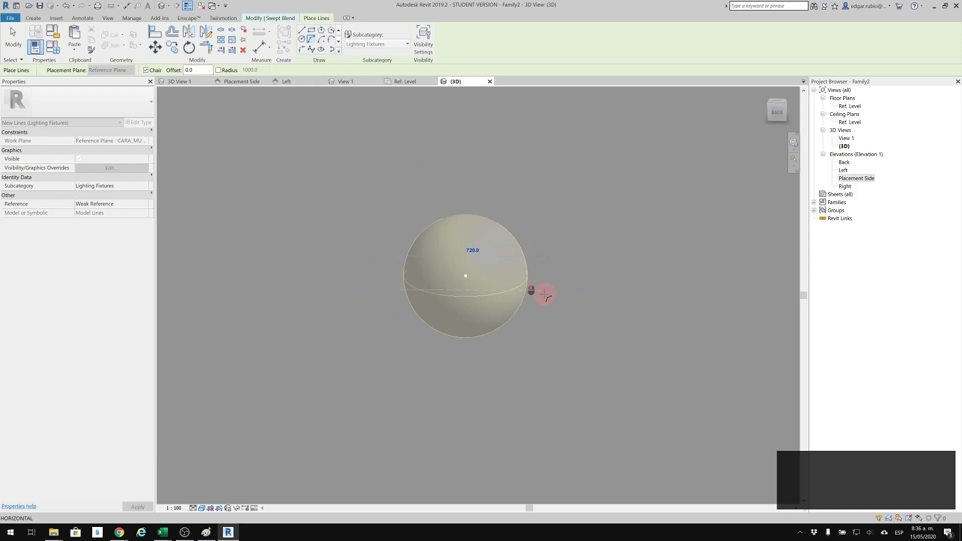
left_click(504, 224)
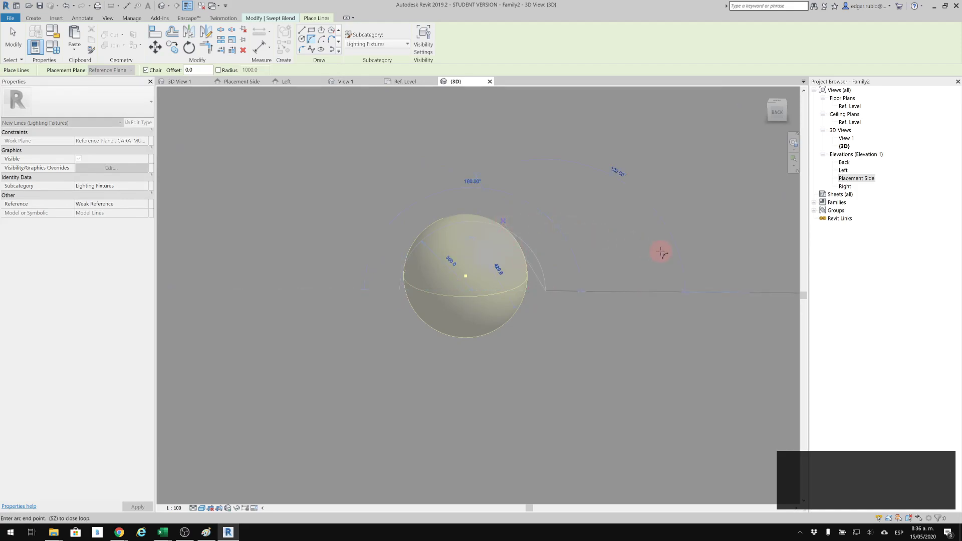
key("Escape")
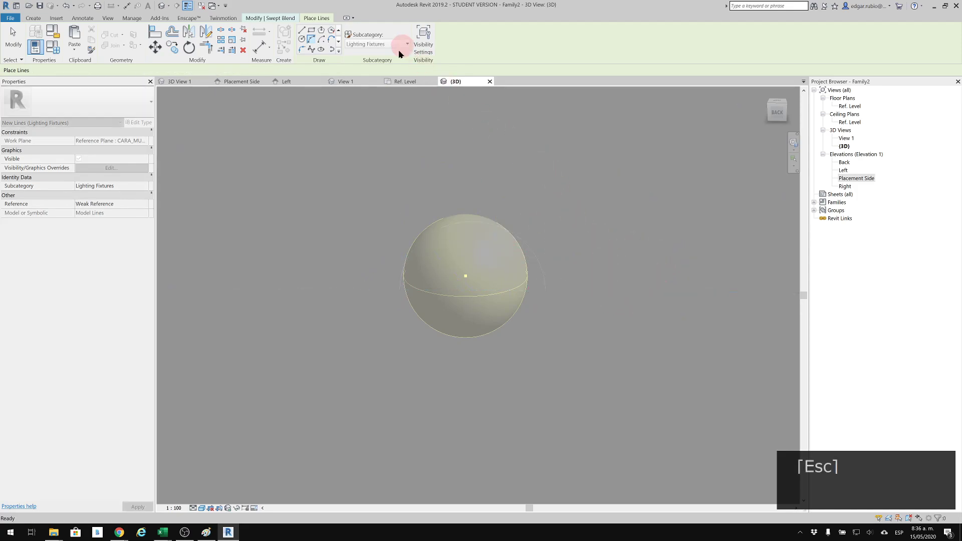
Step: Sketch the swept blend's path by picking the semicircular arc around the light source
left_click(261, 21)
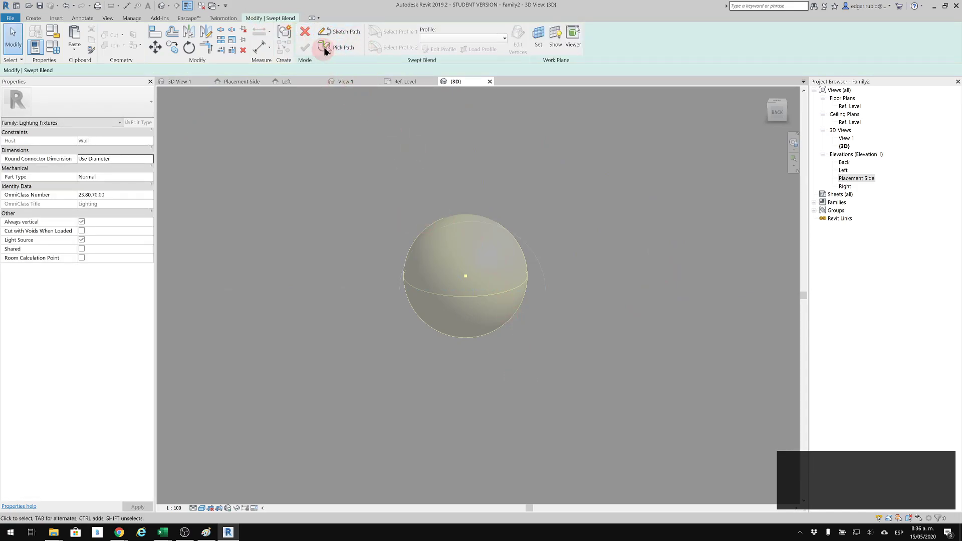
left_click(346, 32)
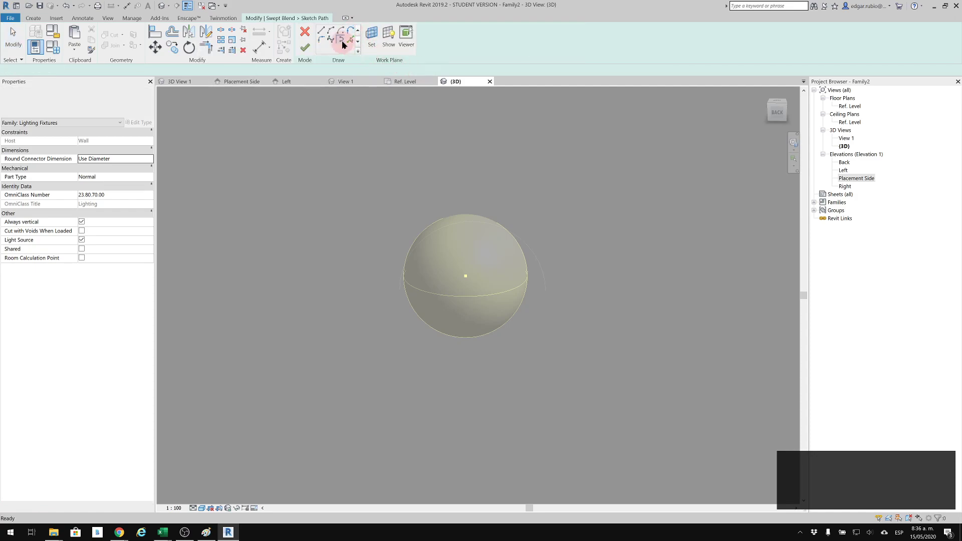
left_click(539, 275)
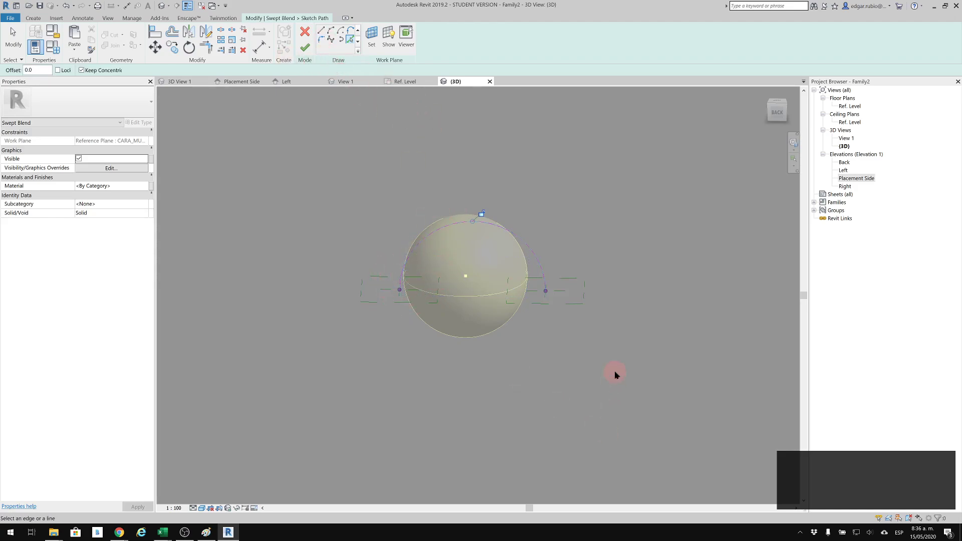
Step: Finish the swept blend's path sketch along the semicircular arc
scroll(615, 372, "down", 3)
middle_click_drag(584, 356, 657, 436, "shift")
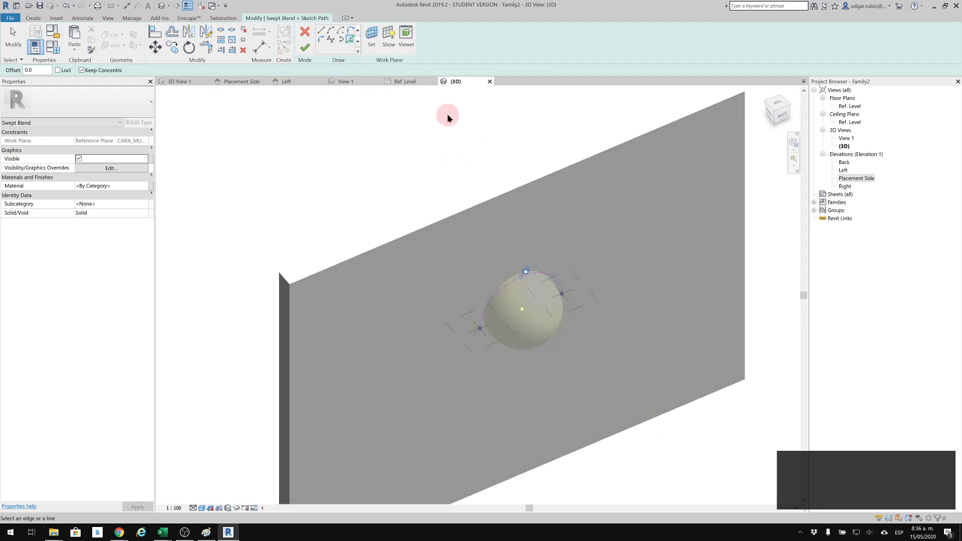
left_click(311, 47)
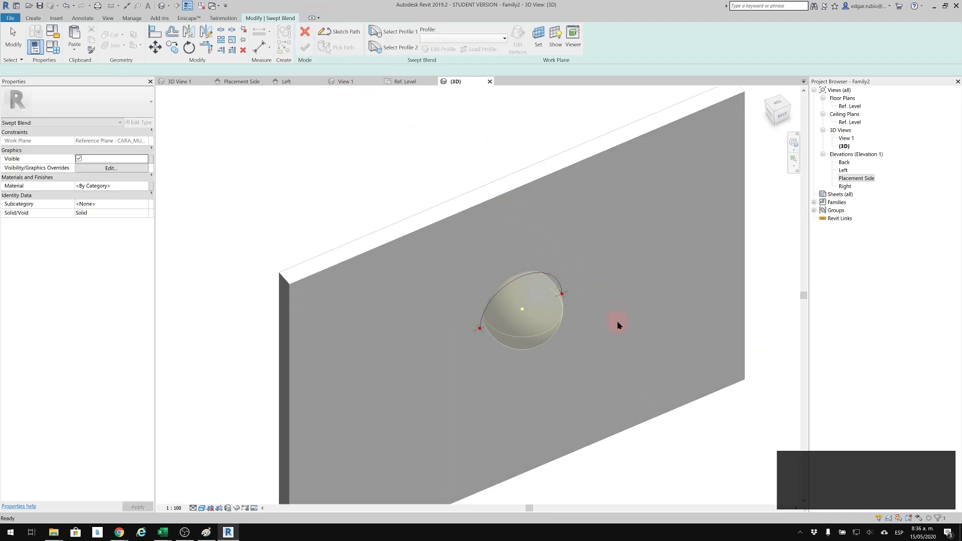
Step: Sketch a small rectangle as Profile 1 at the arc's start point and finish the profile
left_click(384, 32)
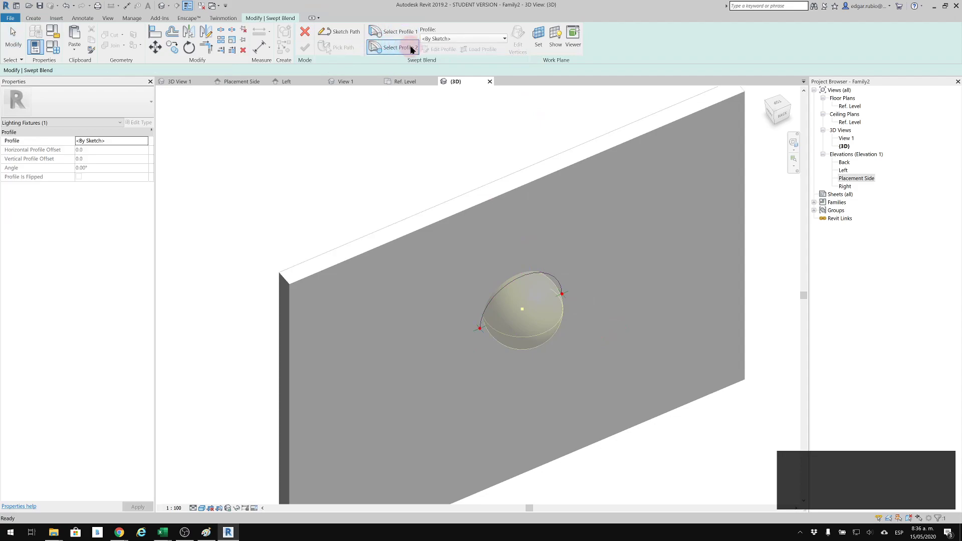
scroll(528, 350, "up", 3)
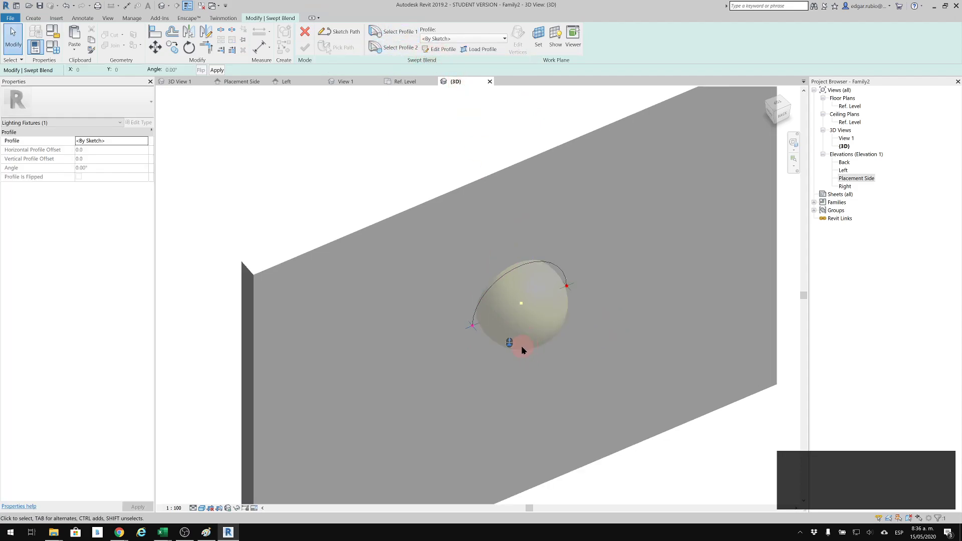
left_click(443, 48)
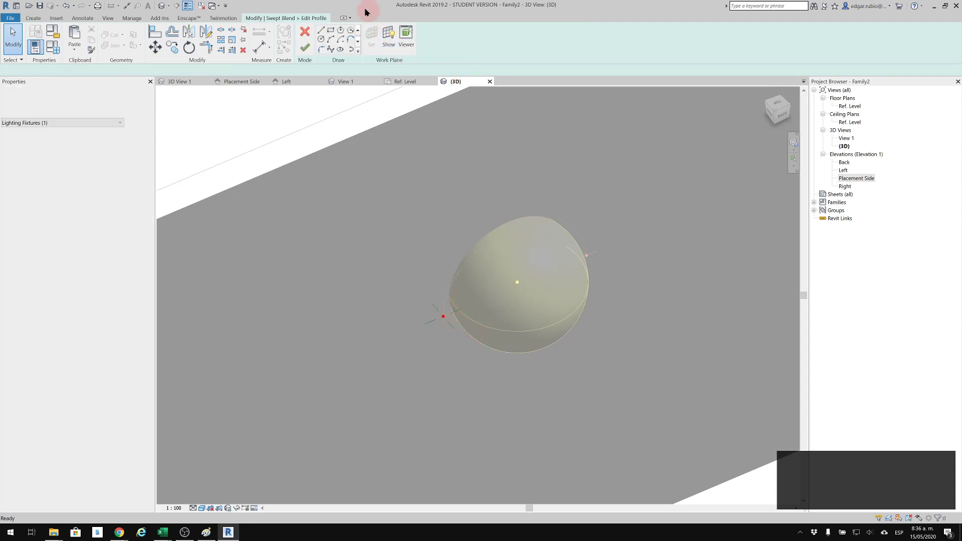
left_click(330, 31)
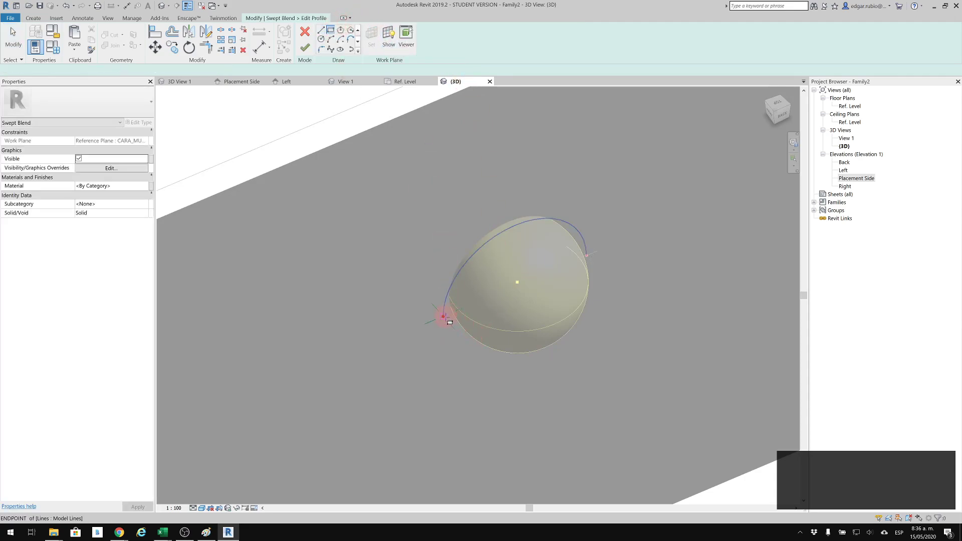
left_click(444, 327)
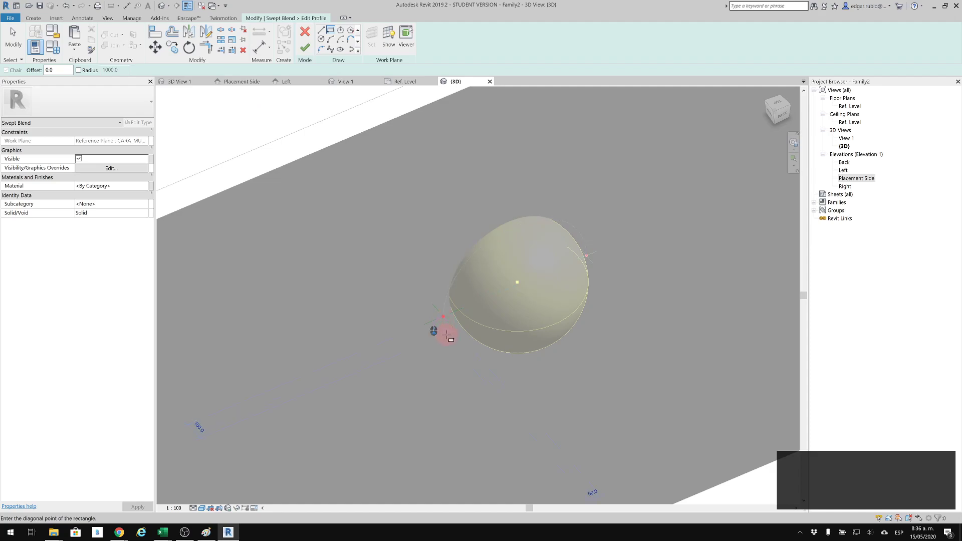
scroll(451, 325, "up", 3)
left_click(452, 325)
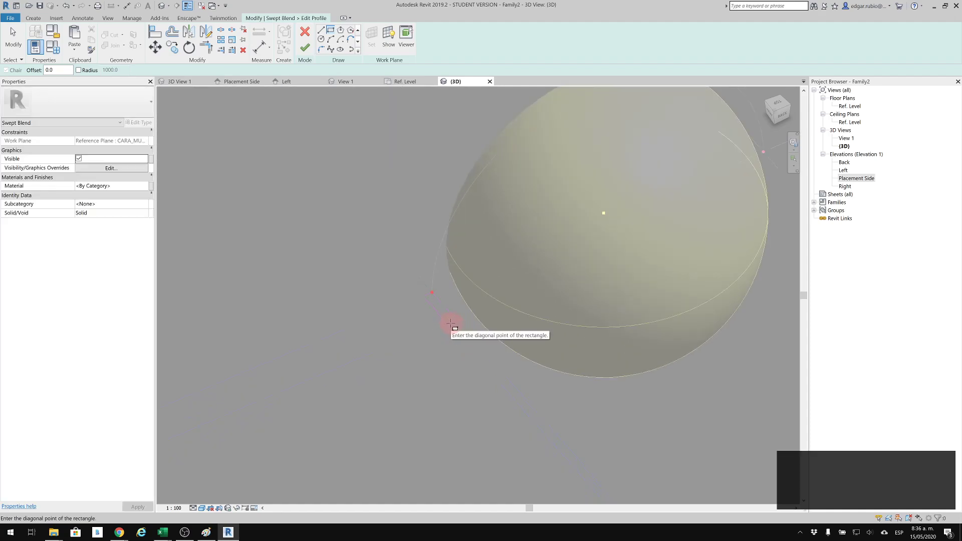
left_click(305, 48)
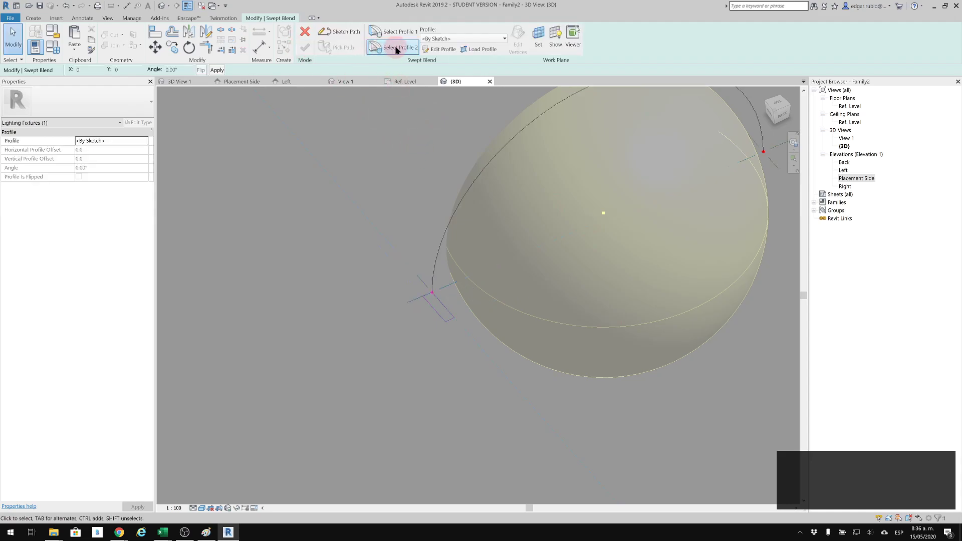
Step: Sketch a larger, longer rectangle as Profile 2 at the arc's opposite end and finish the swept blend
left_click(443, 50)
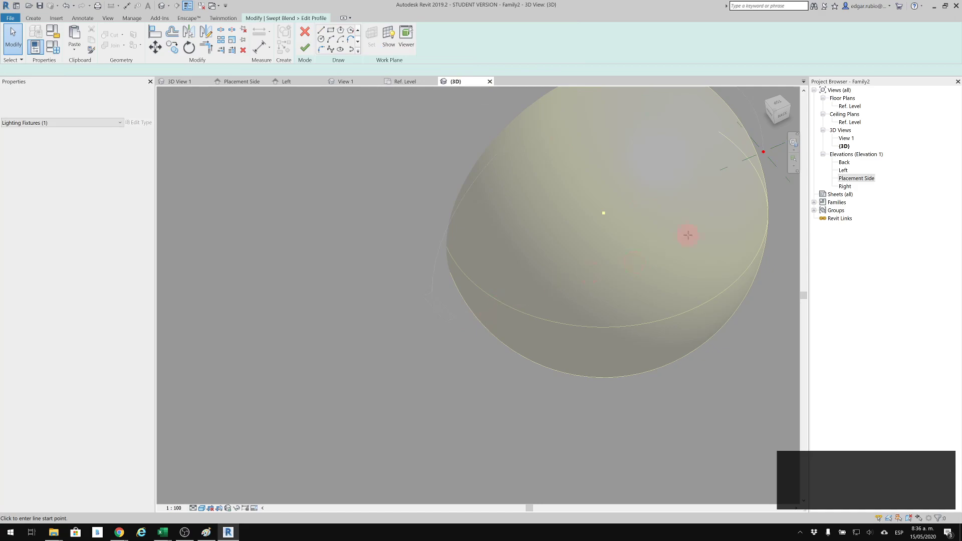
scroll(639, 206, "down", 2)
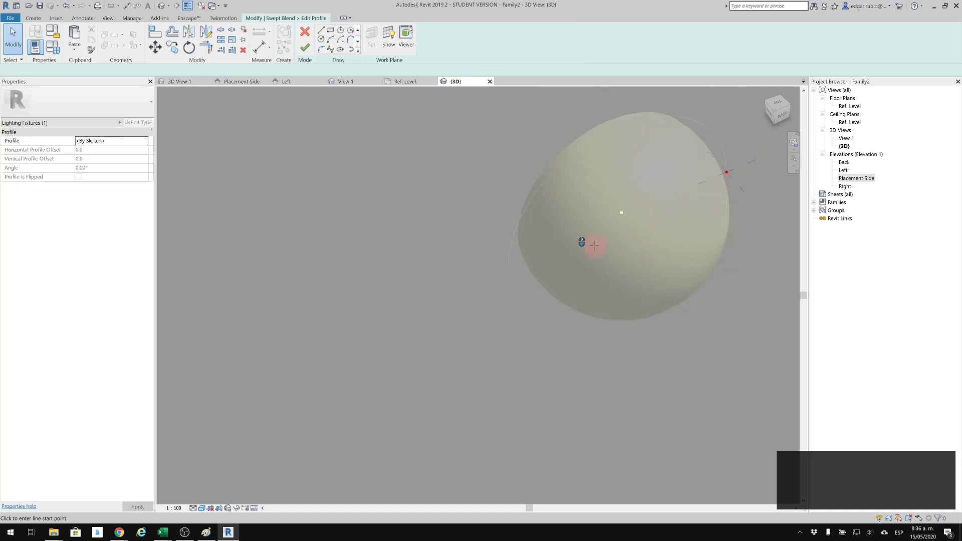
left_click(332, 31)
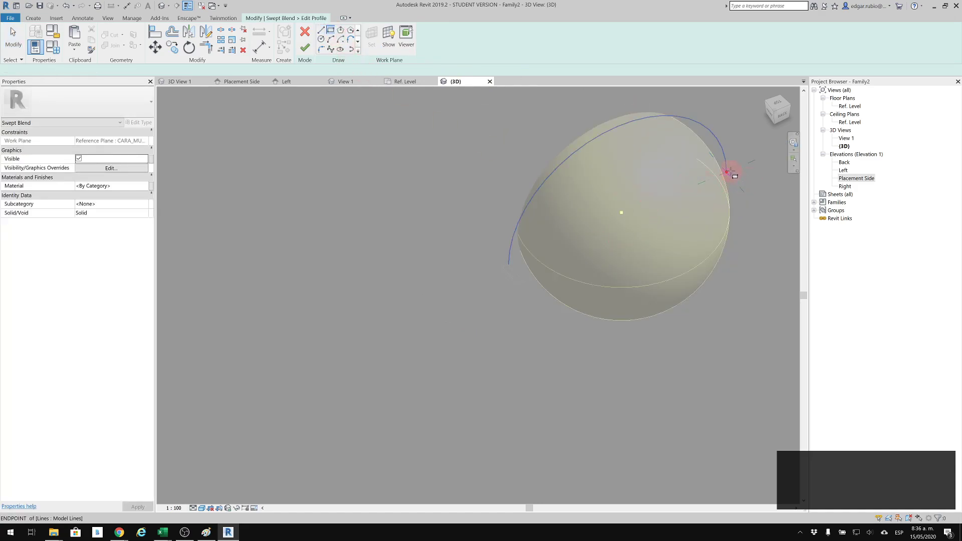
left_click(729, 173)
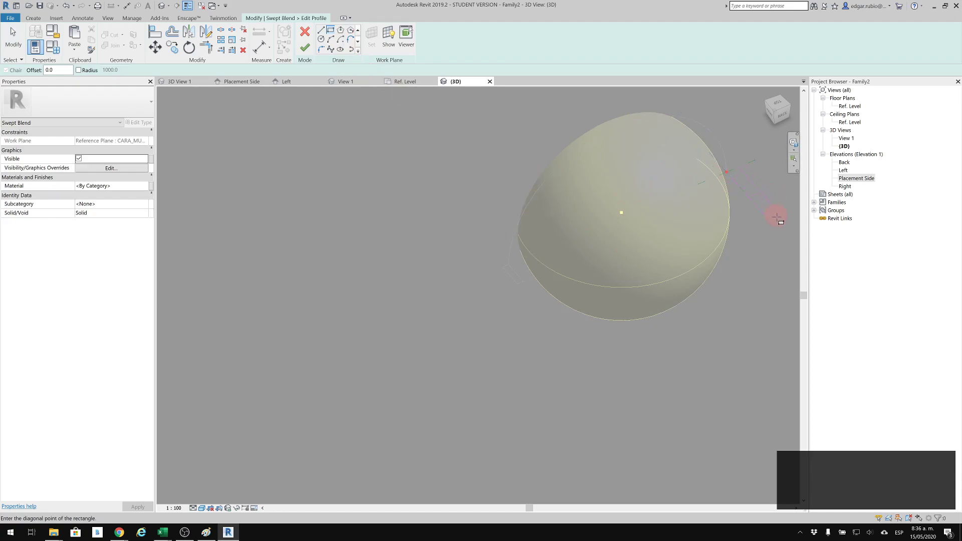
left_click(792, 232)
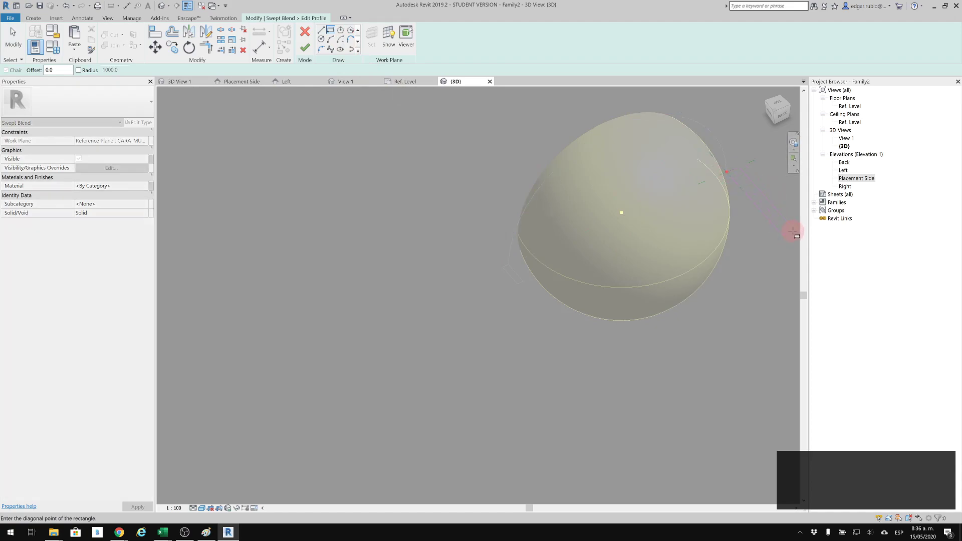
left_click(308, 48)
scroll(542, 257, "down", 2)
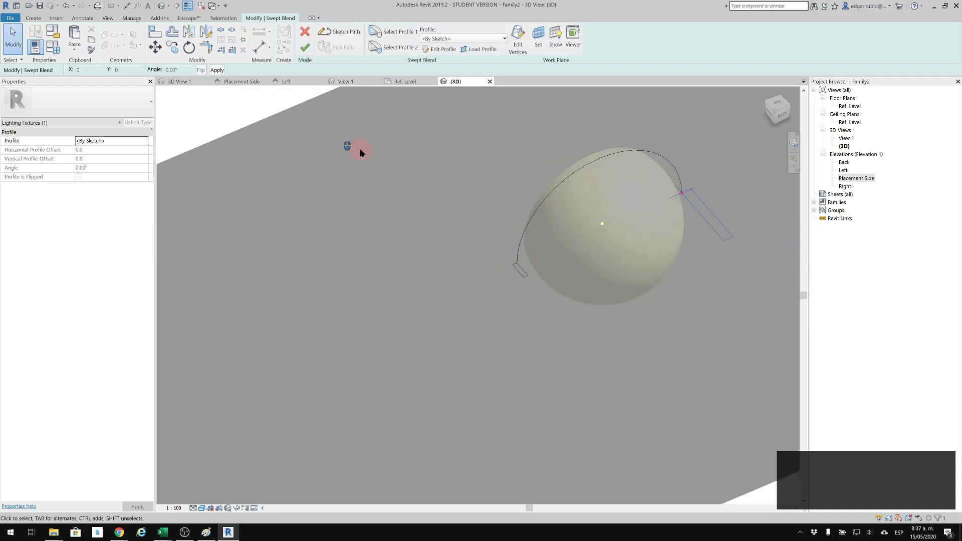
left_click(304, 47)
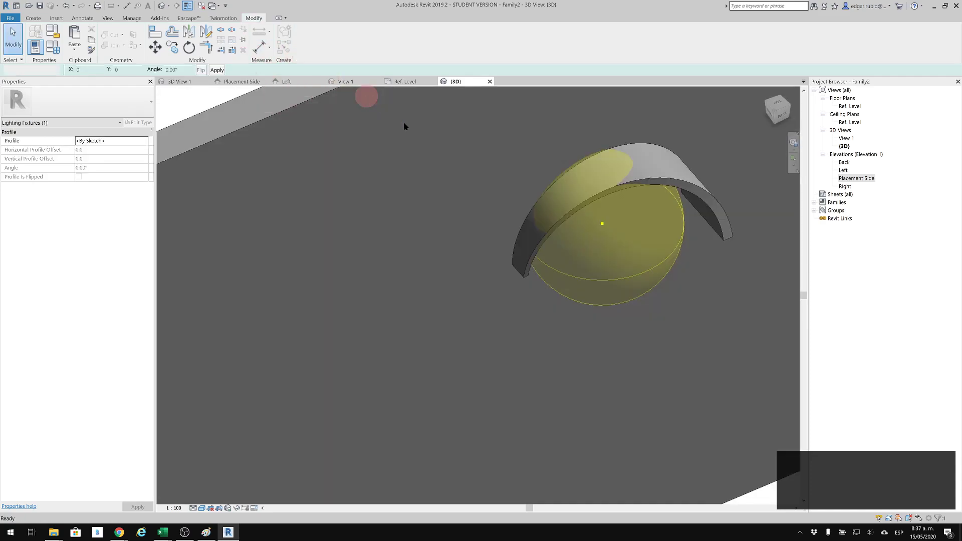
Step: Examine the finished swept blend in relation to the wall and light source
left_click(536, 257)
middle_click_drag(473, 286, 450, 294, "shift")
scroll(519, 305, "down", 3)
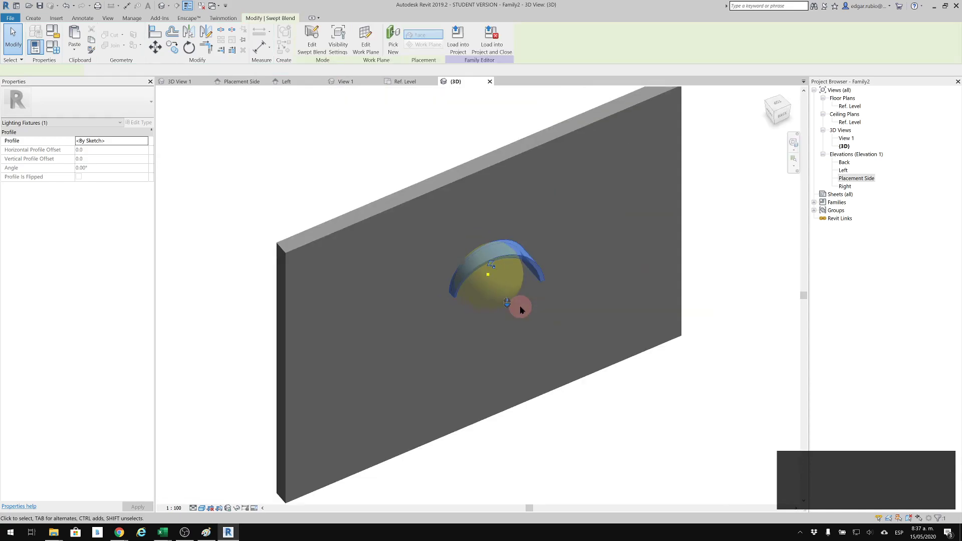
middle_click_drag(518, 306, 705, 284, "shift")
key("Escape")
key("Escape")
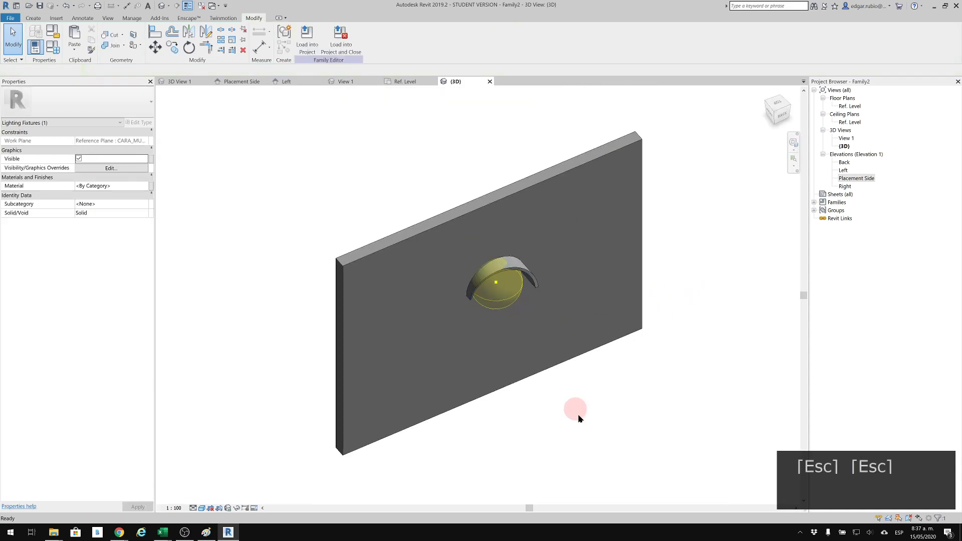
Step: Set the swept blend's material to Glass
scroll(584, 420, "up", 2)
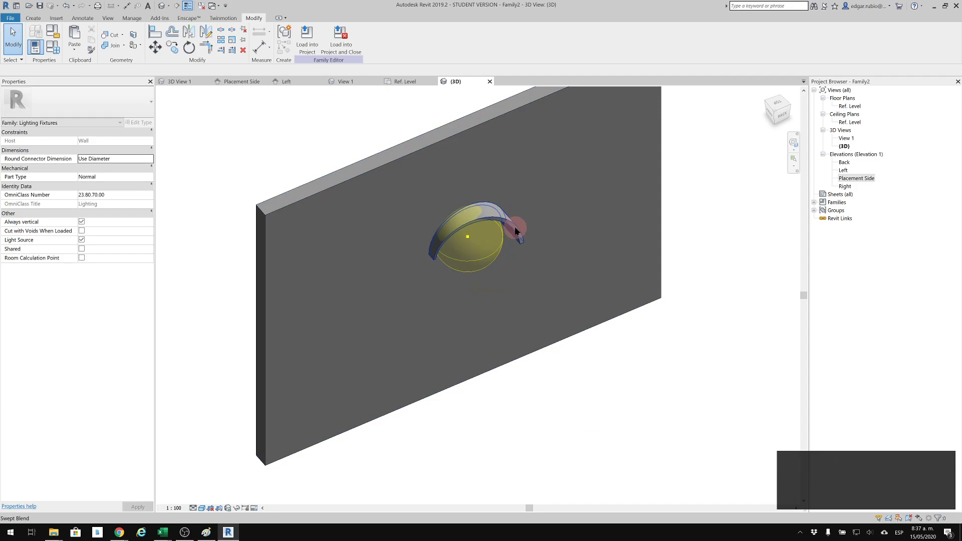
left_click(508, 233)
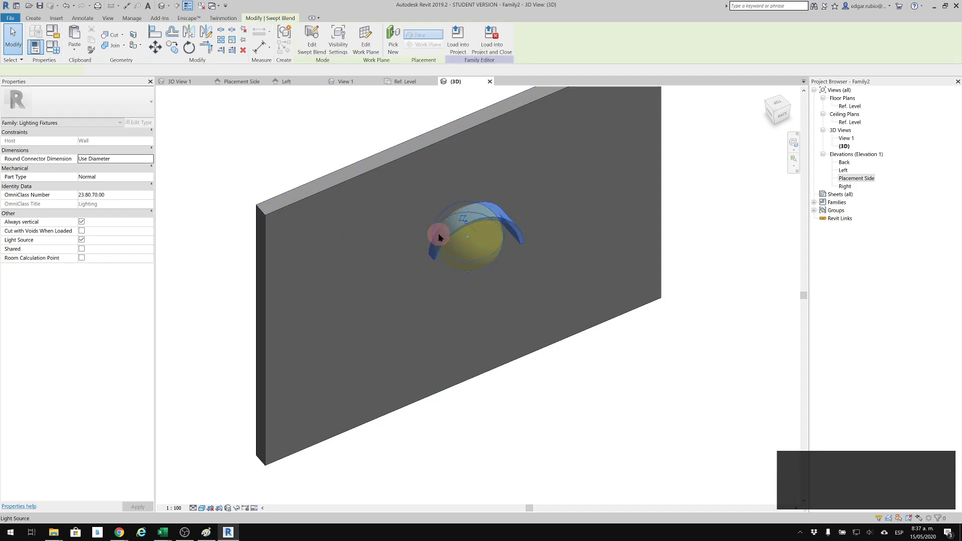
scroll(495, 242, "up", 2)
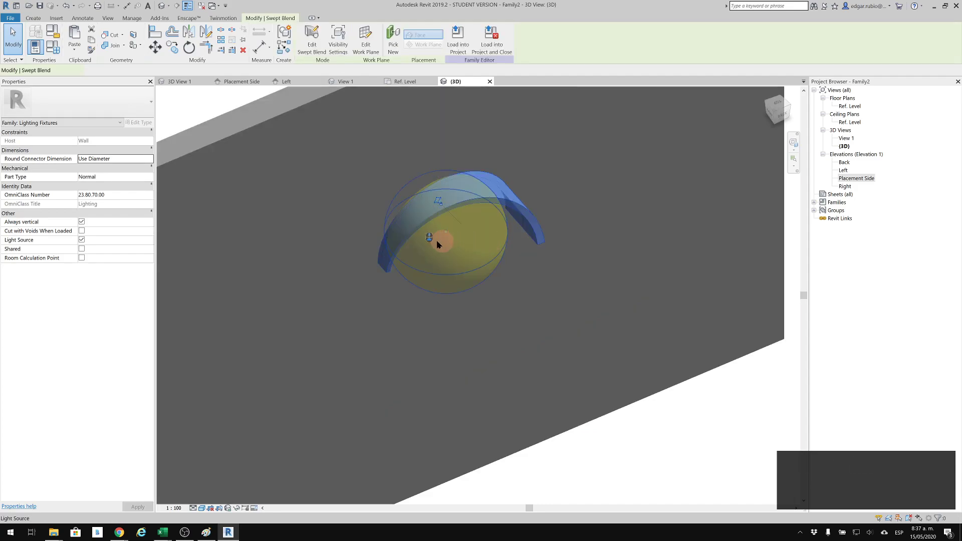
scroll(428, 251, "up", 1)
middle_click_drag(476, 306, 451, 228, "shift")
left_click(125, 186)
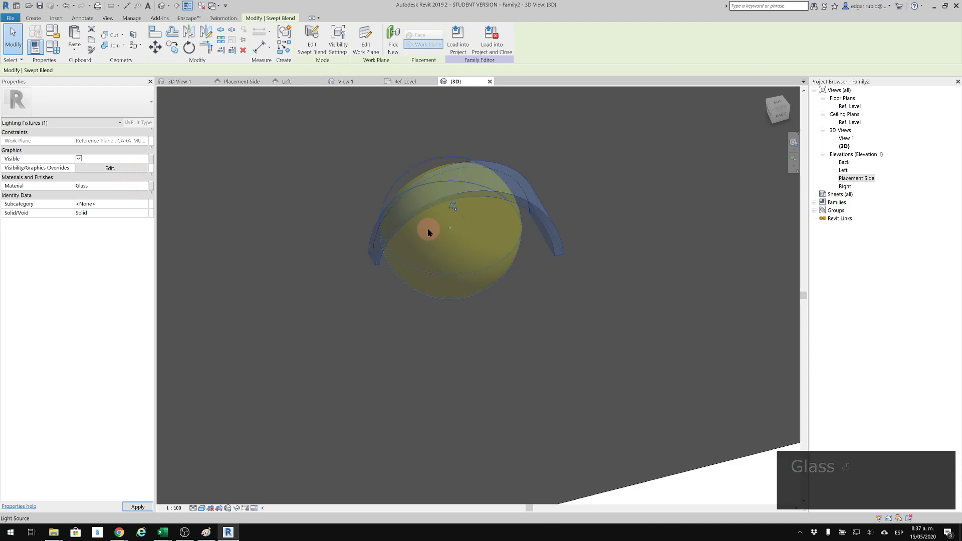
key("Escape")
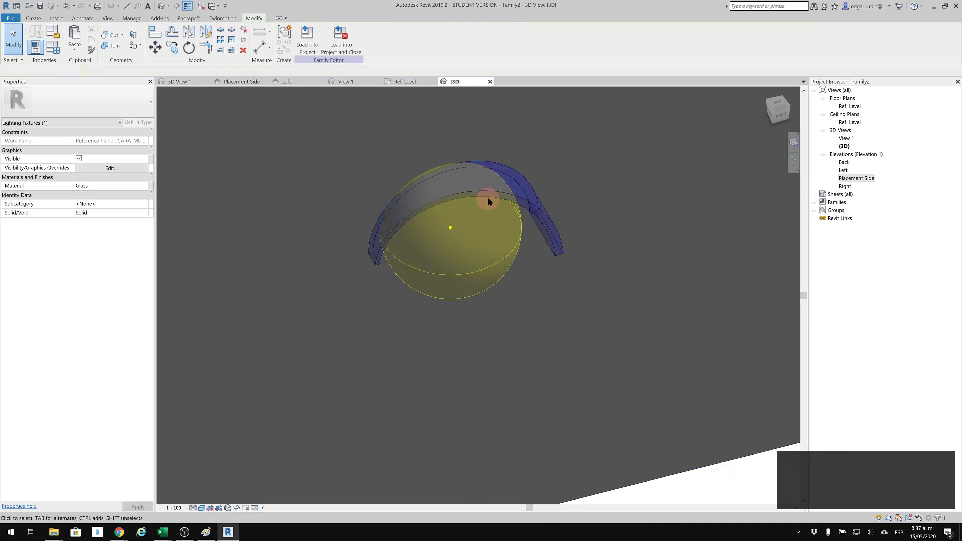
key("Escape")
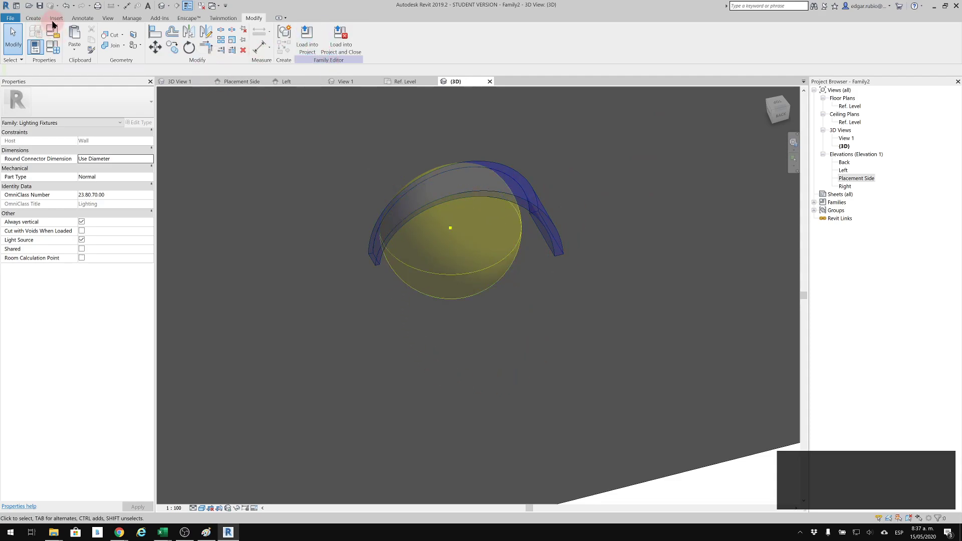
Step: Save the family on the desktop as LAMP and load it into the ILUMINACION_PANEL_MV project
left_click(44, 7)
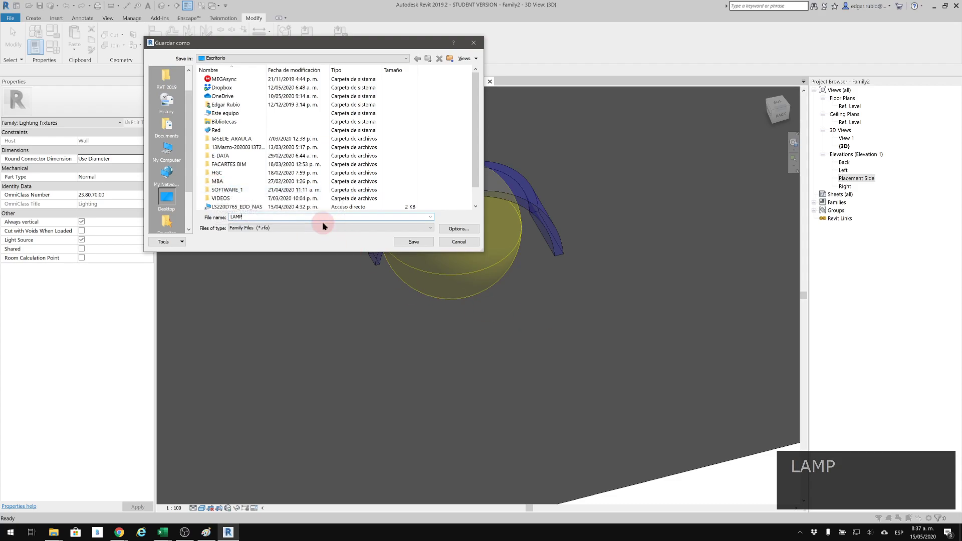
left_click(414, 241)
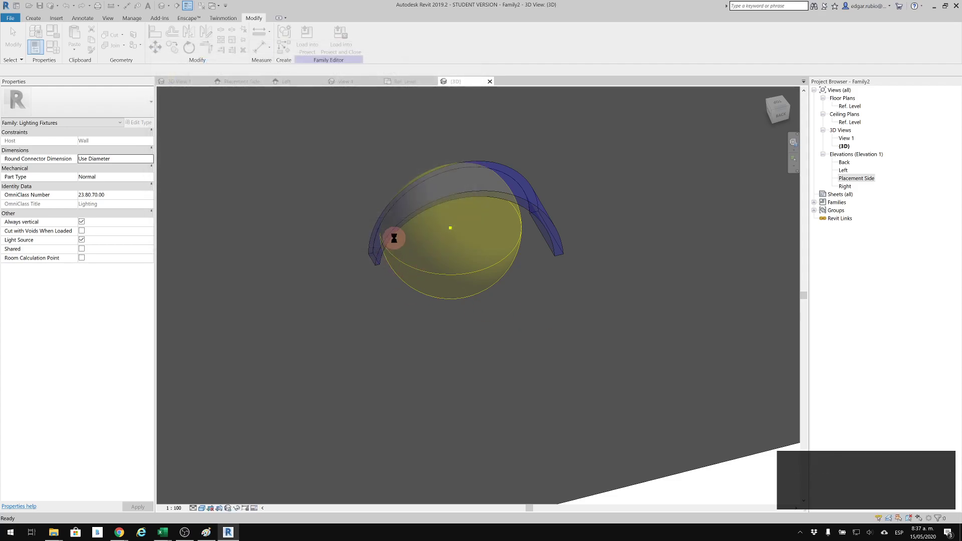
left_click(311, 32)
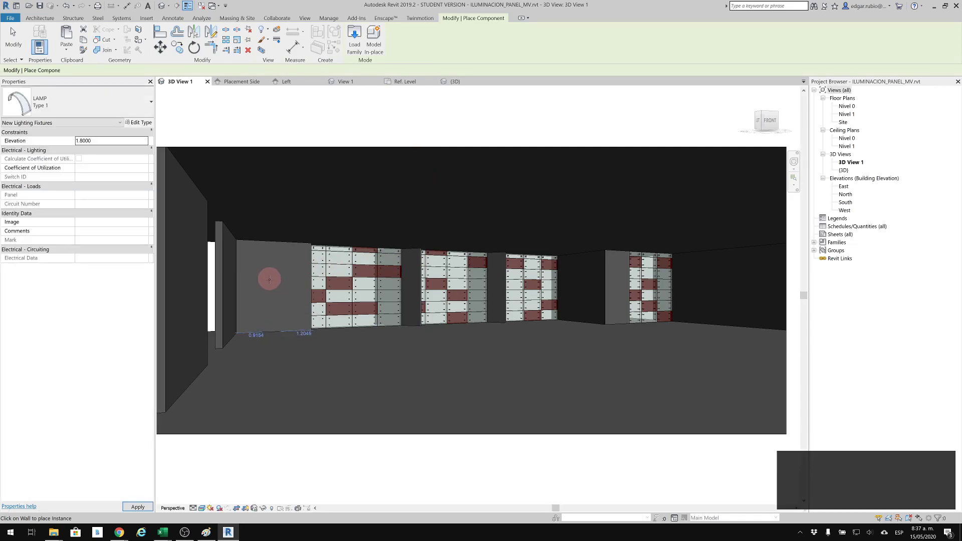
Step: Place the LAMP fixture on the blank wall beside the perforated panels in 3D View 1
left_click(264, 292)
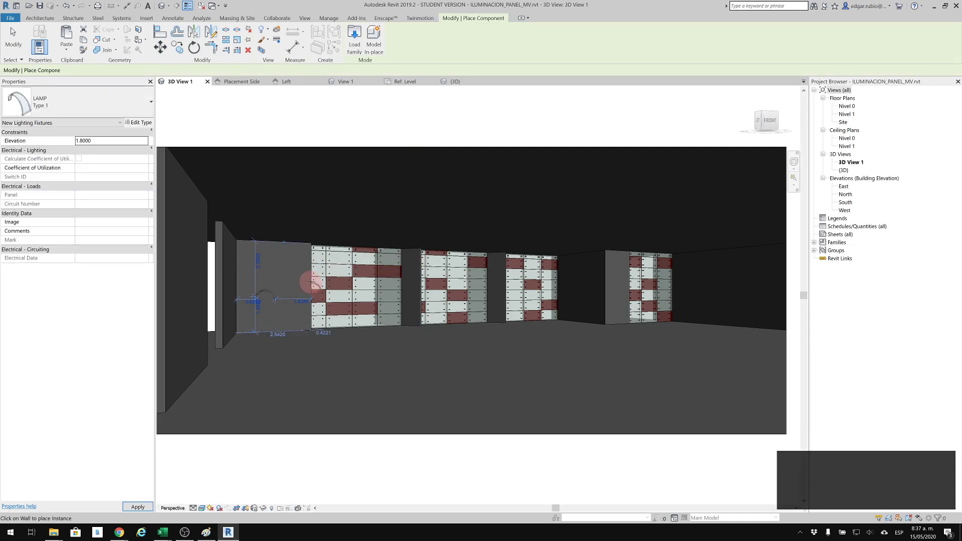
left_click(287, 271)
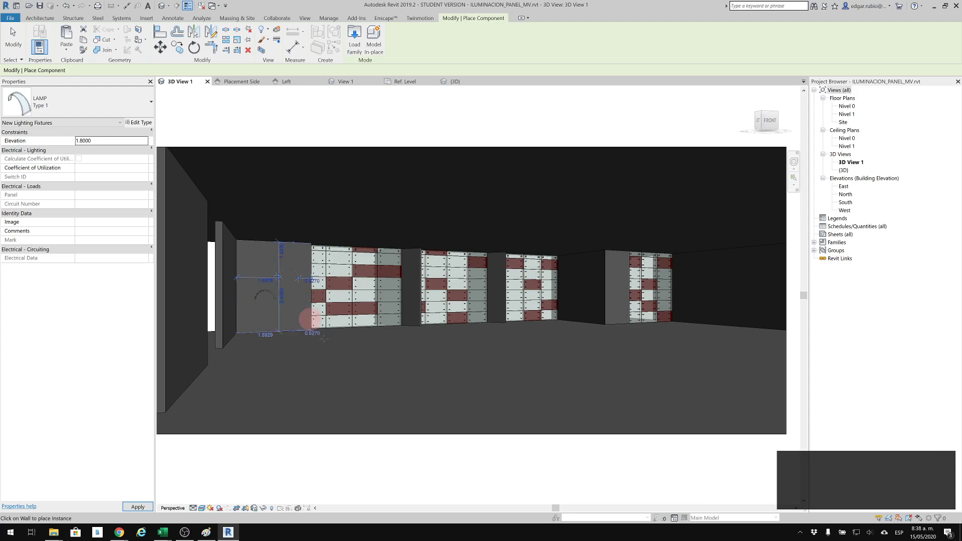
Step: Place a LAMP fixture on the inner face of the short wall near the panel facade, midway along it, in the Nivel 0 floor plan
double_click(847, 106)
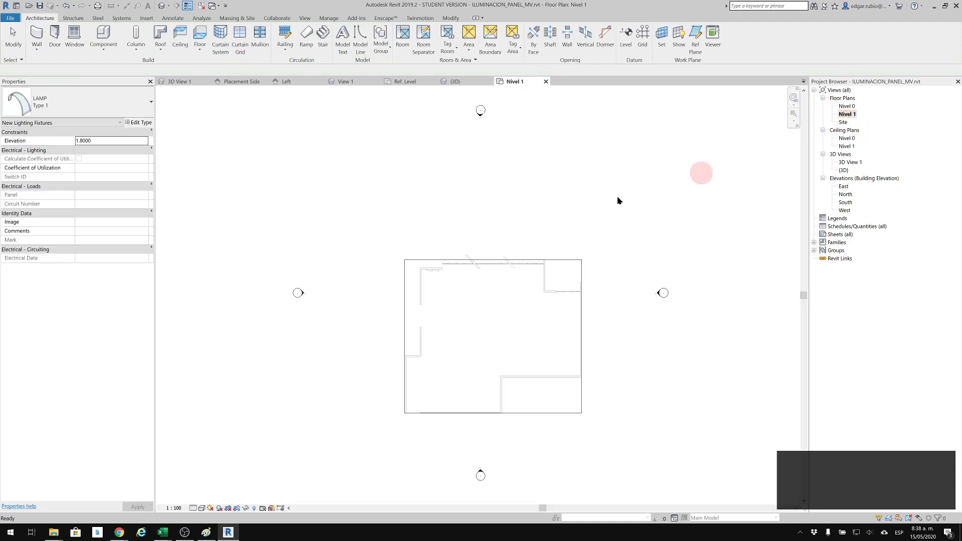
double_click(846, 106)
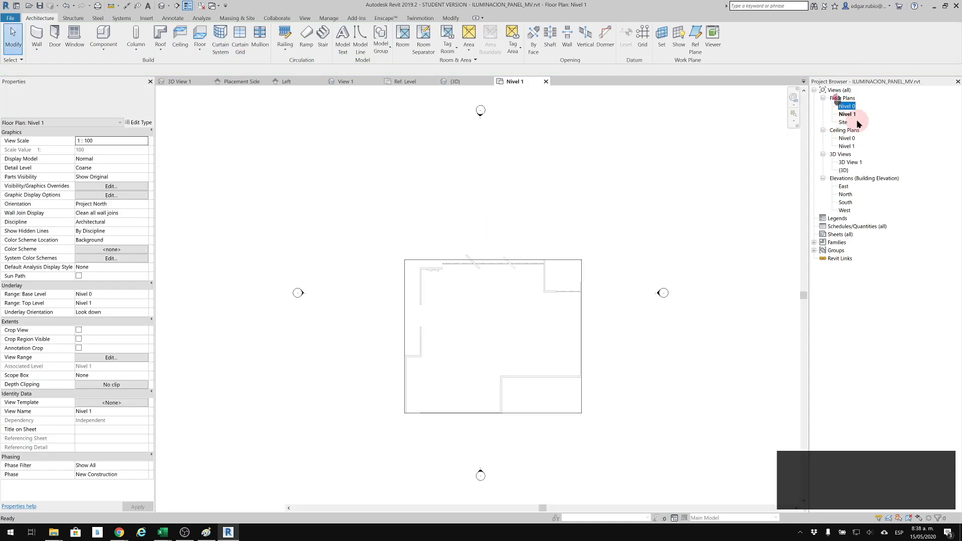
left_click(55, 36)
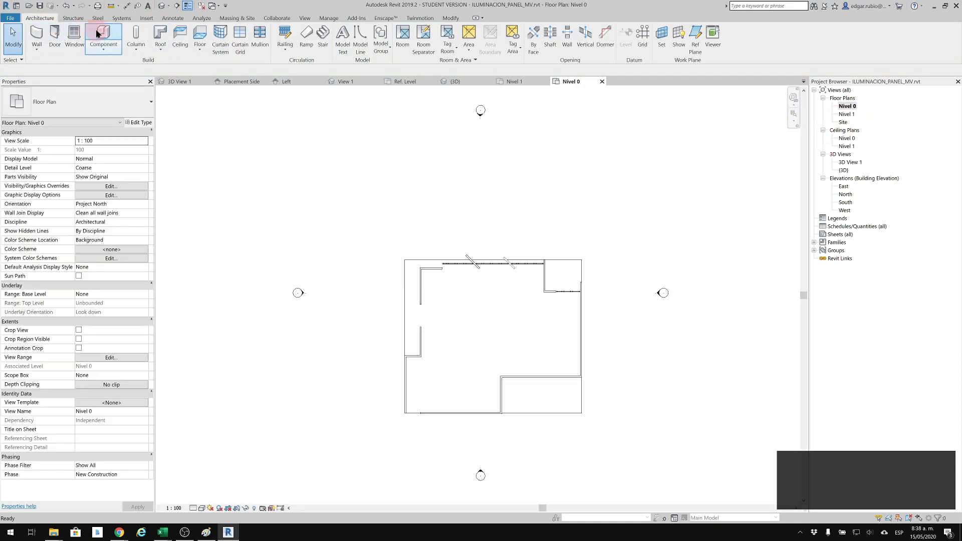
scroll(547, 358, "up", 3)
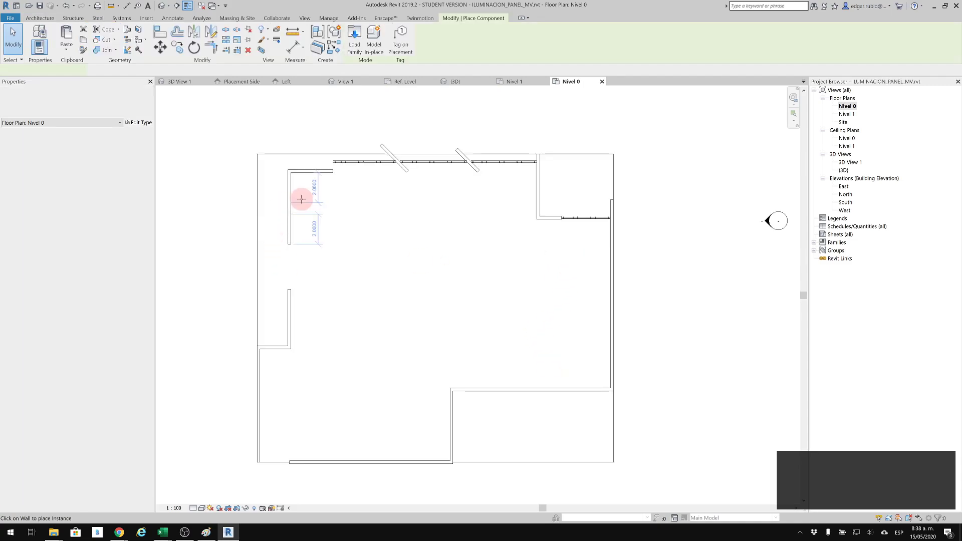
scroll(296, 199, "up", 3)
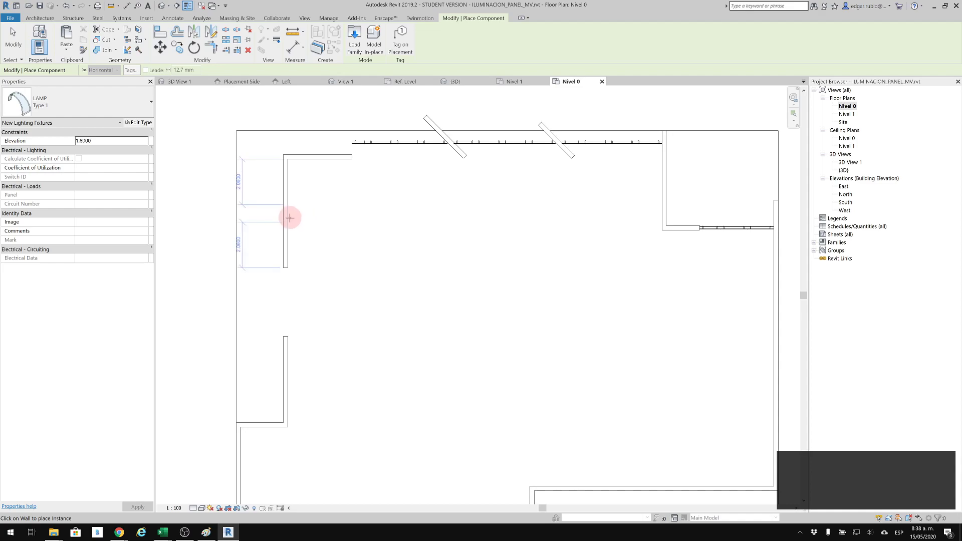
left_click(289, 219)
Step: Set the cut plane offset to 2 in the Nivel 0 floor plan's view range
left_click(92, 140)
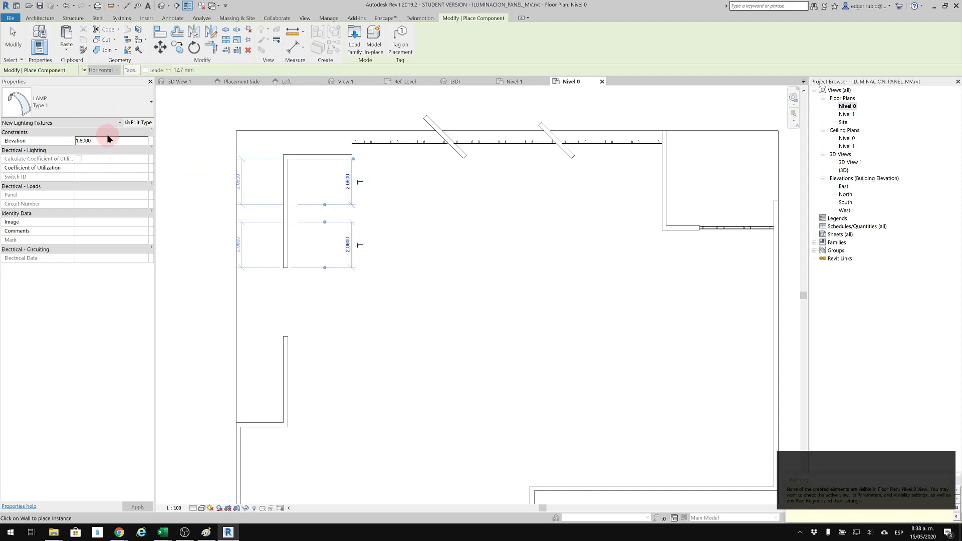
key("Escape")
key("Escape")
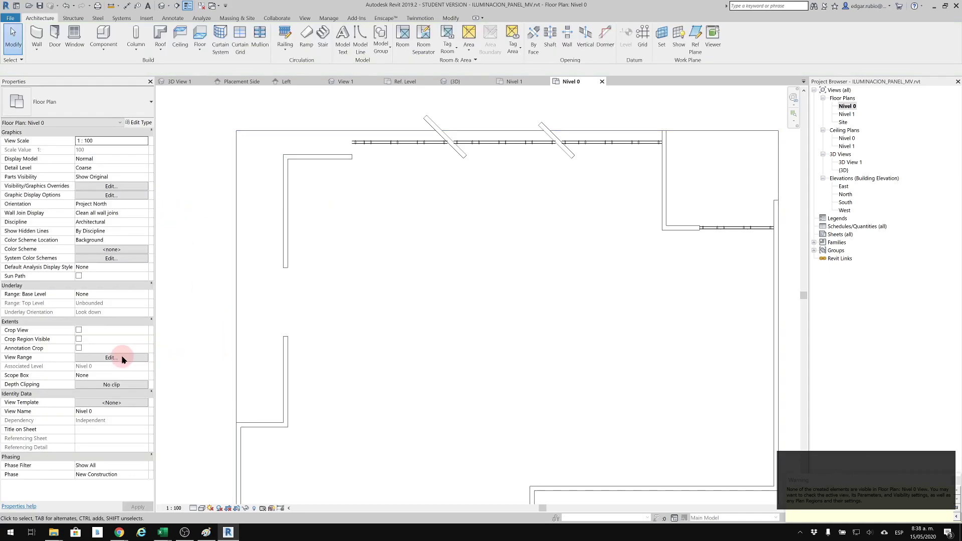
left_click(96, 362)
left_click(343, 273)
left_click_drag(351, 274, 339, 274)
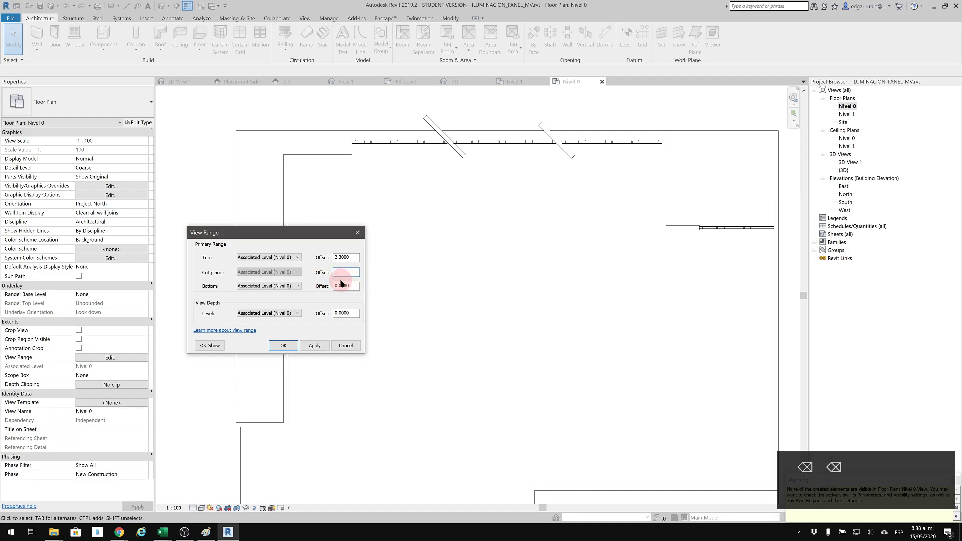
type("2")
left_click(283, 346)
left_click(307, 171)
scroll(307, 171, "up", 4)
left_click(268, 282)
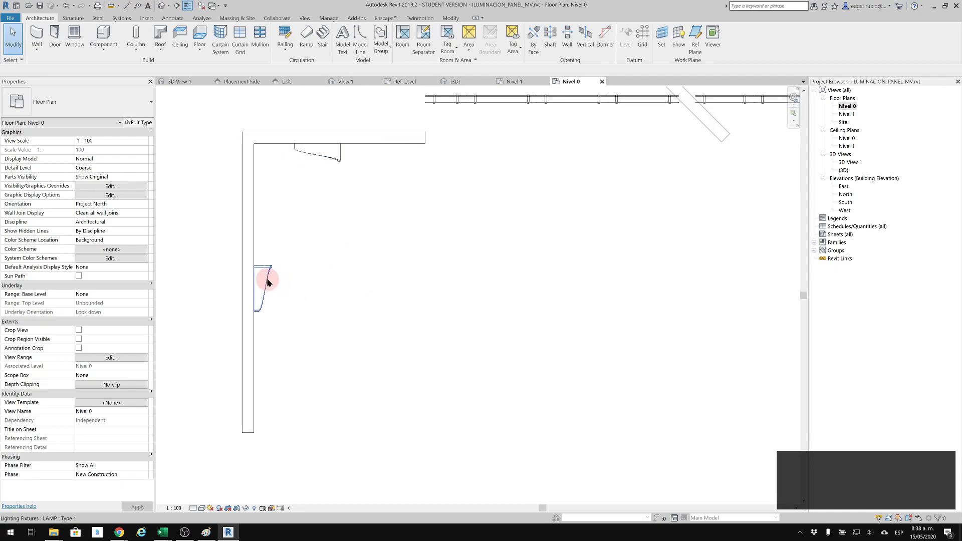
scroll(323, 365, "down", 3)
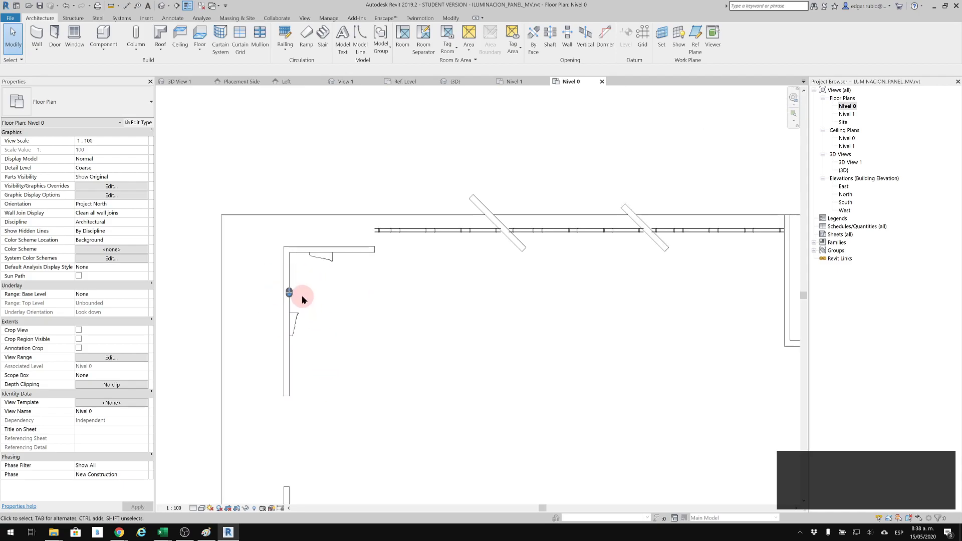
scroll(169, 117, "down", 1)
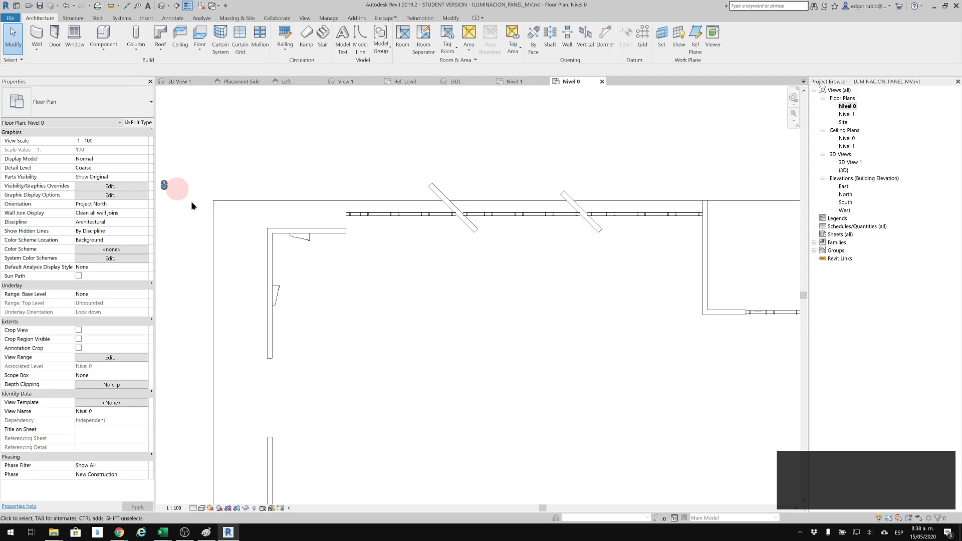
Step: Use Create Similar to place two LAMP fixtures on the wall closing the far end of the long panel facade
left_click(279, 296)
key("c")
key("s")
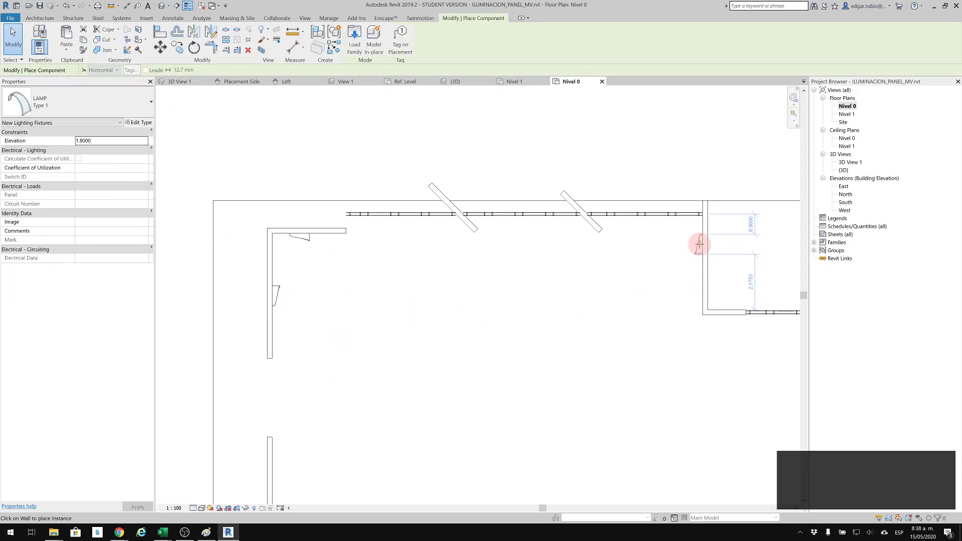
left_click(695, 270)
left_click(700, 288)
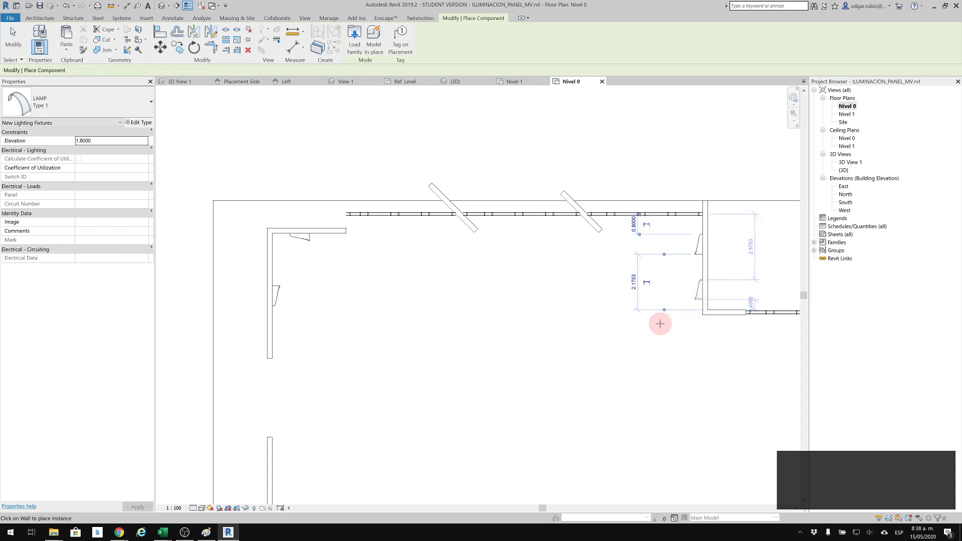
Step: Place LAMP fixtures on the angled wall crossing the facade, the short wall beside the small curtain wall, and the long side wall
scroll(575, 223, "up", 3)
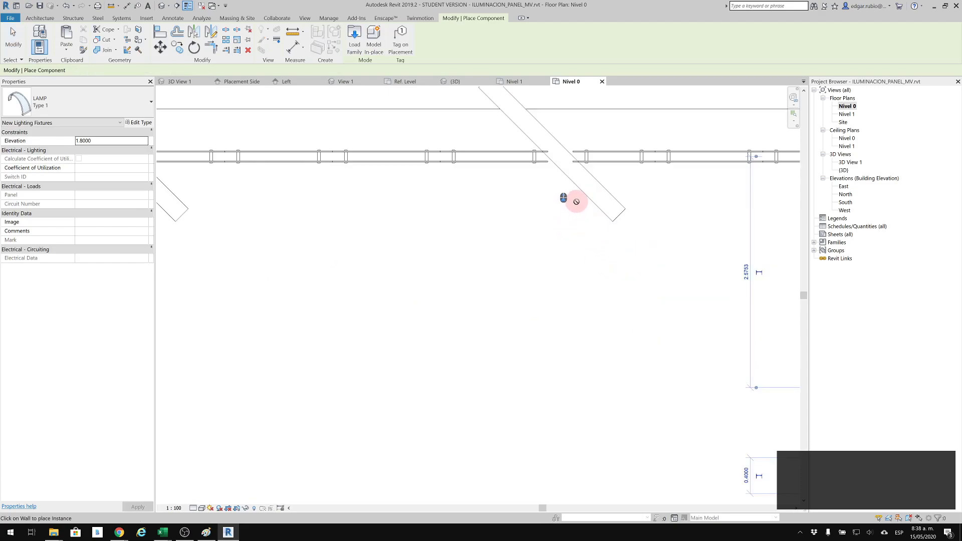
scroll(586, 215, "down", 3)
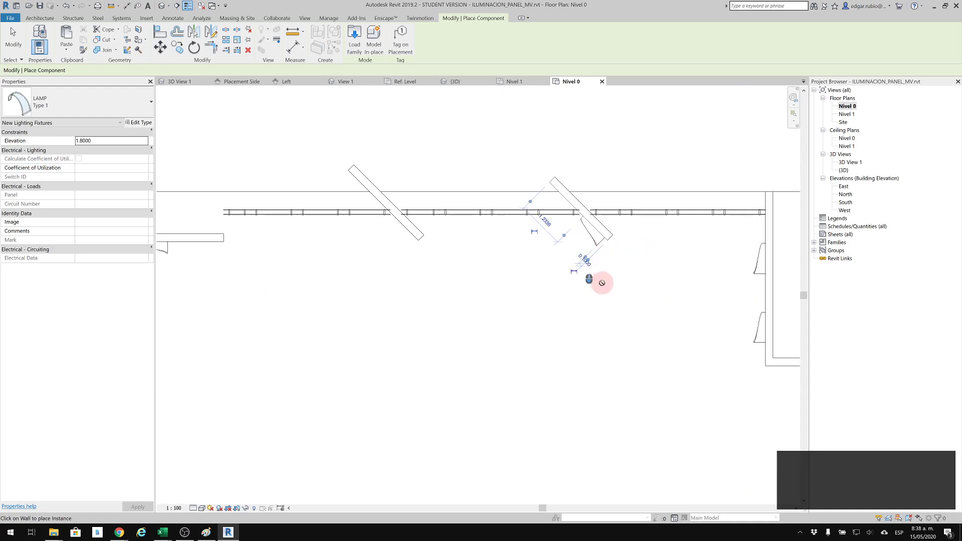
middle_click_drag(497, 193, 385, 59)
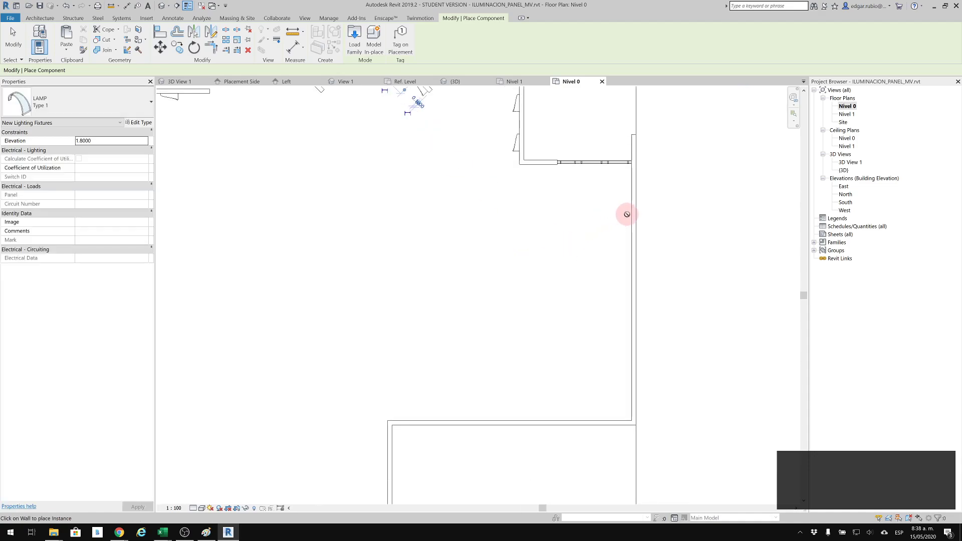
left_click(540, 165)
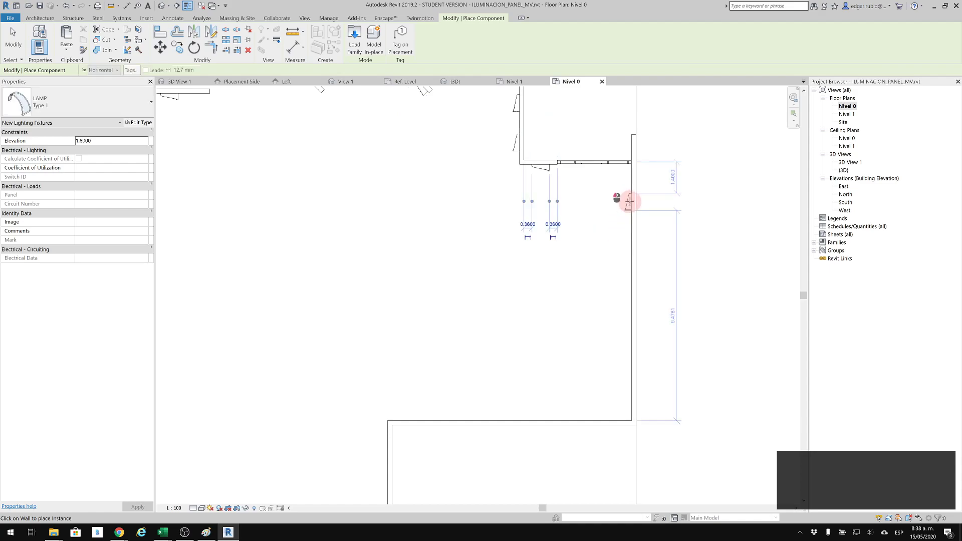
middle_click_drag(281, 228, 574, 259)
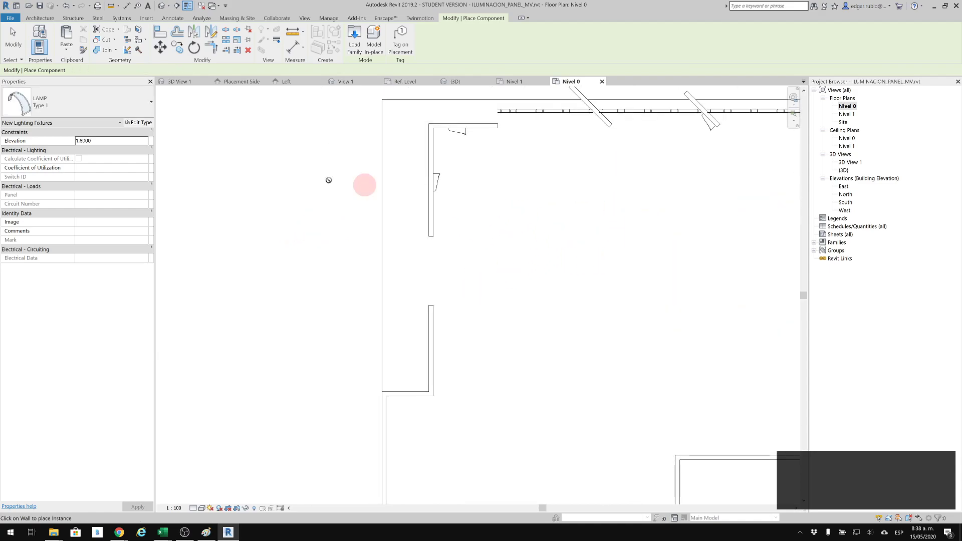
Step: In 3D View 1, set the elevation of the corner-side facade-end LAMP to 2.5 and the short-wall LAMP to 1.0
key("Escape")
double_click(851, 162)
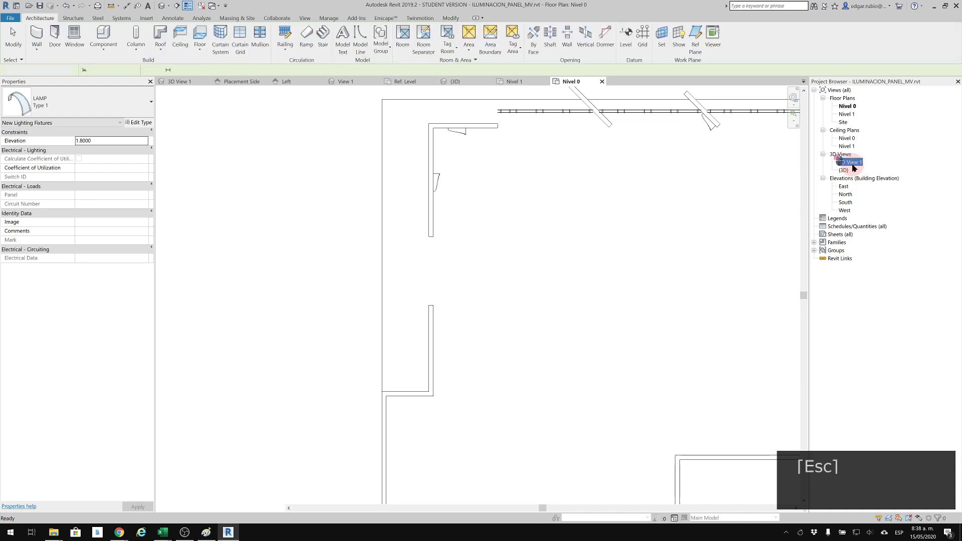
scroll(575, 285, "up", 5)
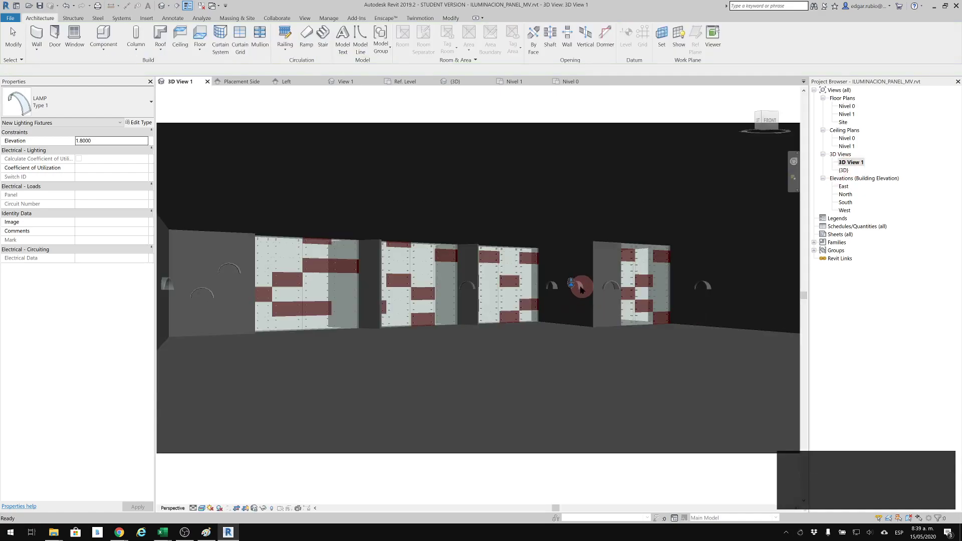
left_click(569, 274)
left_click_drag(577, 253, 575, 251)
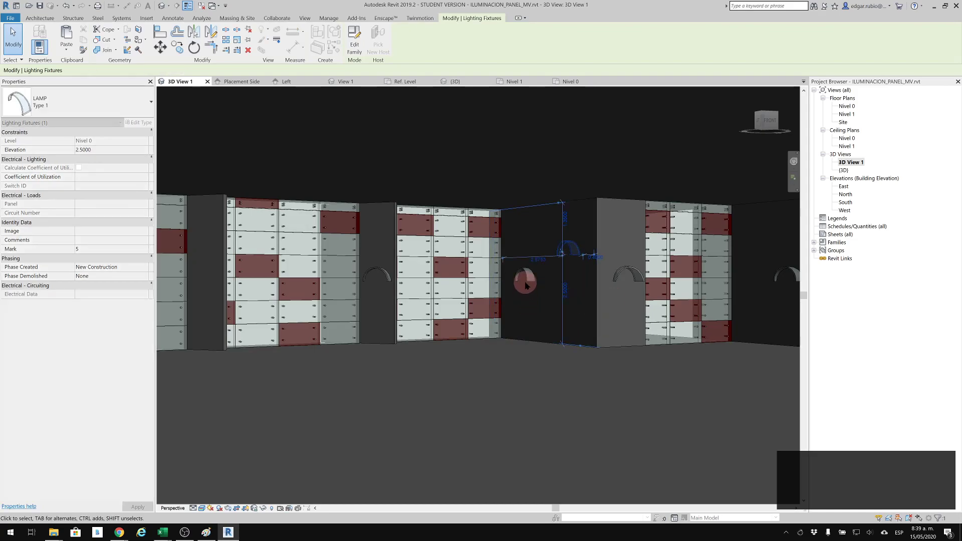
left_click(631, 276)
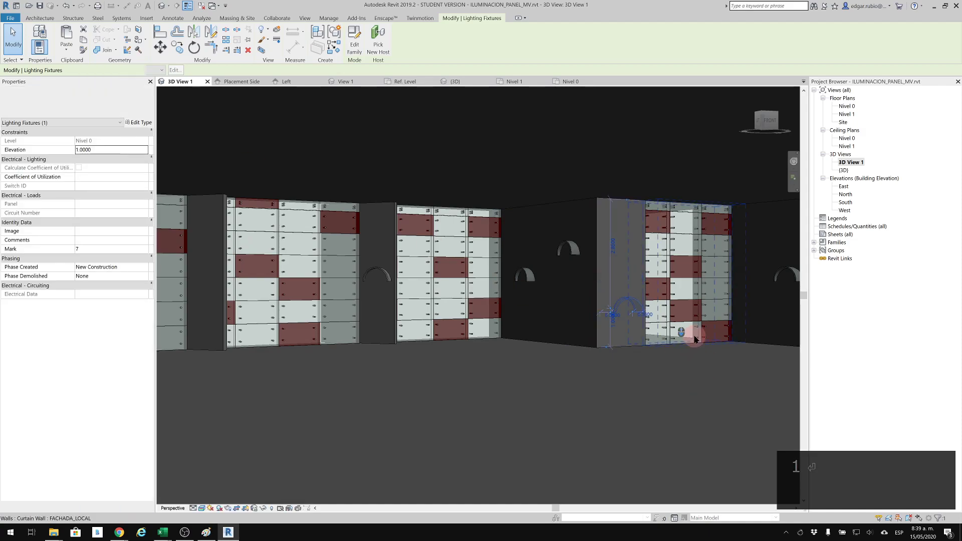
Step: Raise the LAMP fixture on the long side wall to an elevation of 2.4
scroll(694, 339, "down", 1)
middle_click_drag(650, 345, 592, 348)
scroll(646, 331, "down", 2)
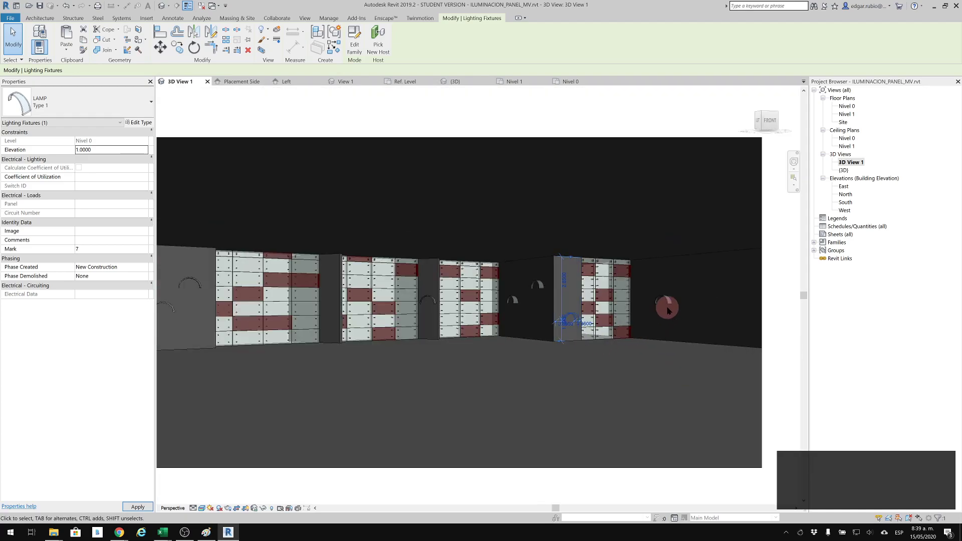
left_click(678, 293)
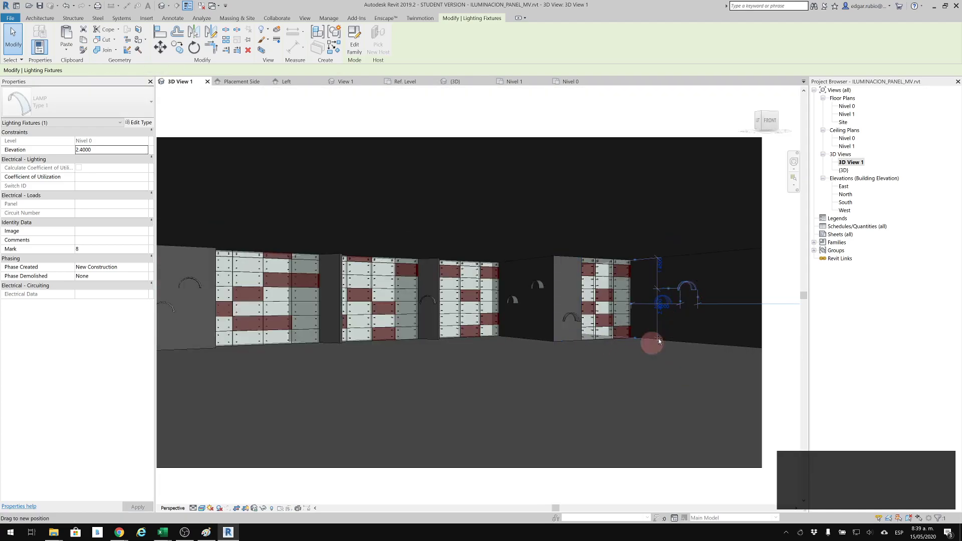
Step: Raise the LAMP fixture on the side wall at the opposite end of the facade to an elevation of 2.4
middle_click_drag(509, 362, 546, 333)
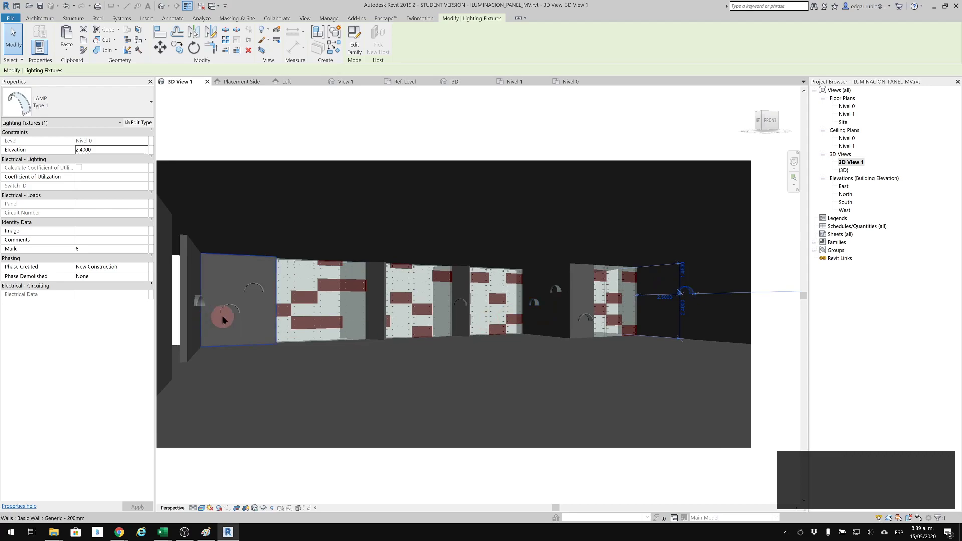
left_click(225, 308)
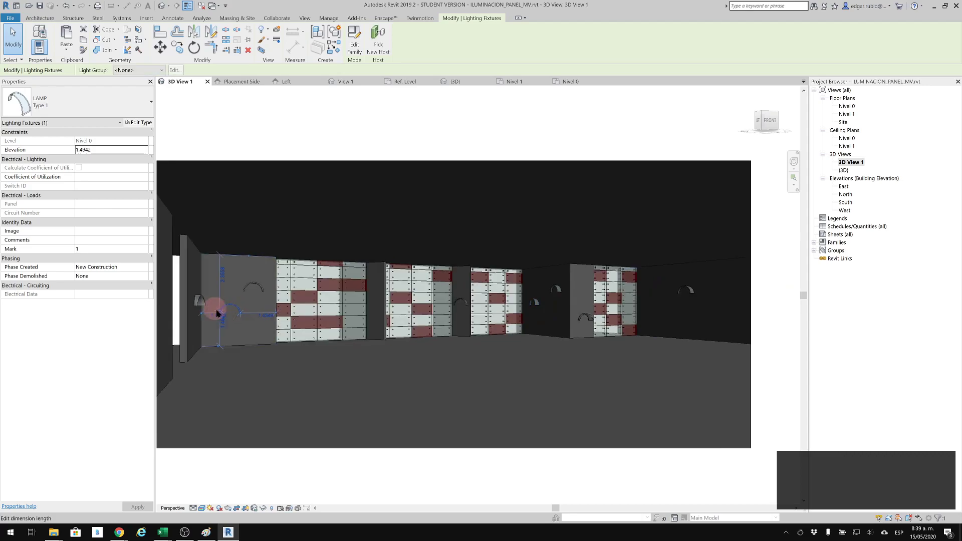
scroll(202, 301, "up", 2)
left_click_drag(201, 302, 192, 265)
middle_click_drag(451, 337, 245, 337)
scroll(245, 337, "down", 1)
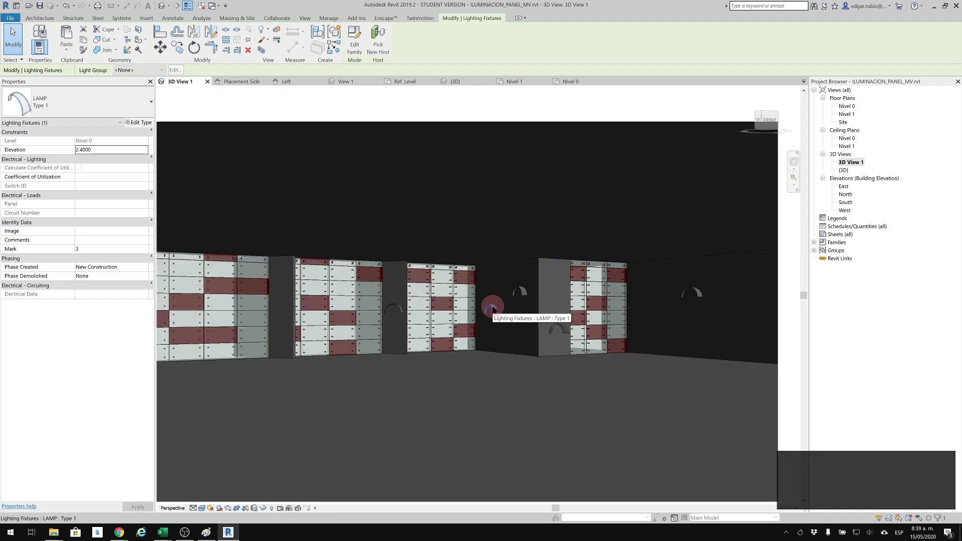
Step: Copy the long side wall's LAMP fixture to a lower position farther along the same wall
scroll(489, 314, "down", 1)
left_click(665, 293)
key("c")
key("o")
left_click(664, 291)
left_click(695, 311)
scroll(666, 300, "up", 1)
key("Escape")
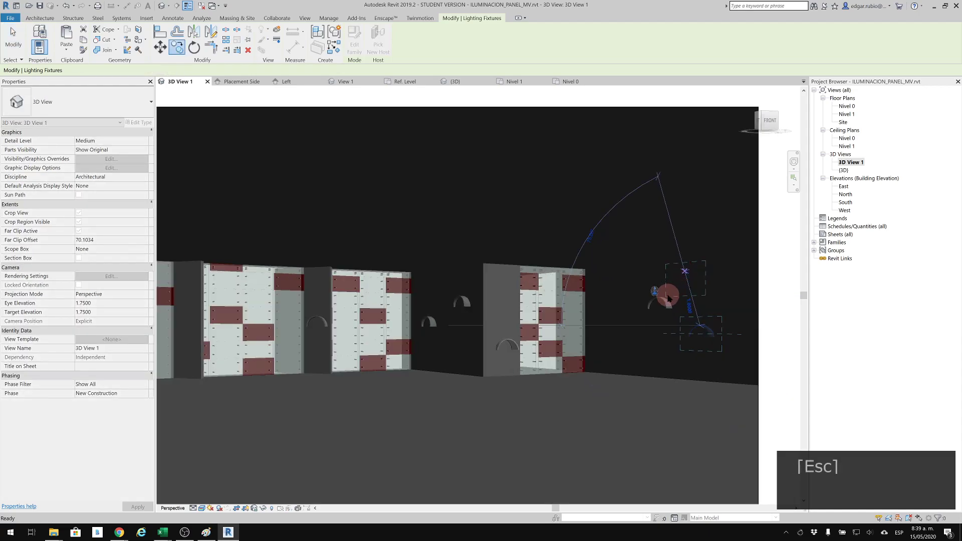
key("Escape")
left_click(635, 299)
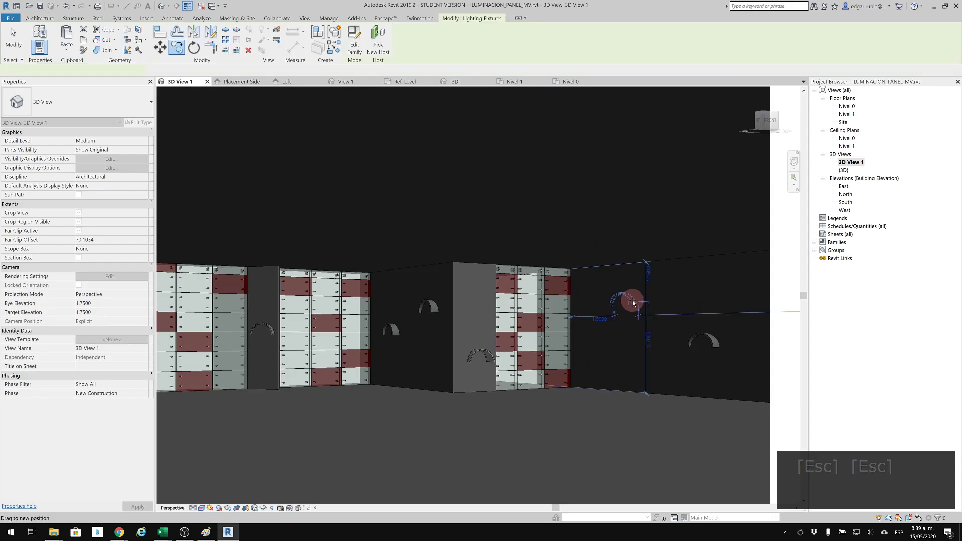
left_click(771, 288)
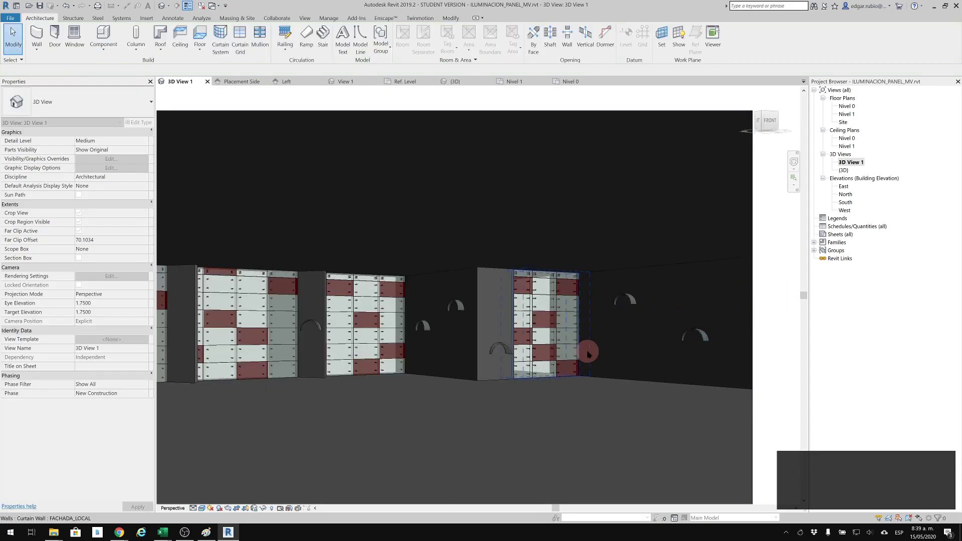
Step: Create a new sheet with the Autodesk title block and expand the project's sheet list
middle_click_drag(514, 347, 577, 334)
scroll(577, 334, "down", 1)
scroll(529, 357, "down", 2)
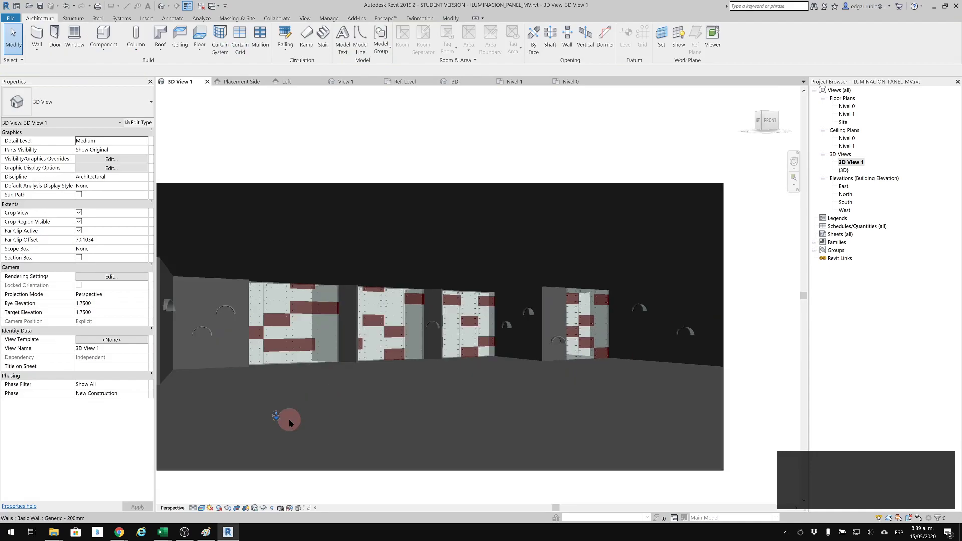
right_click(837, 237)
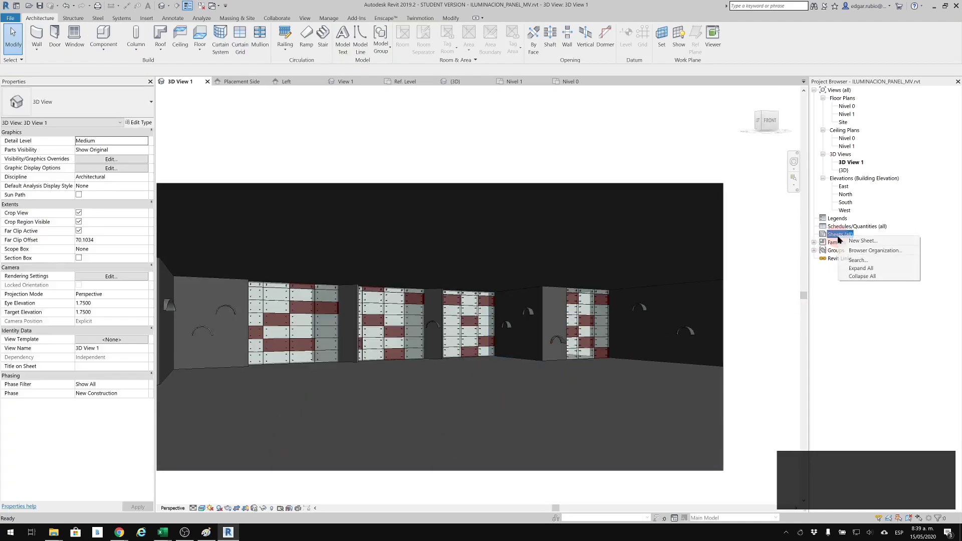
left_click(867, 252)
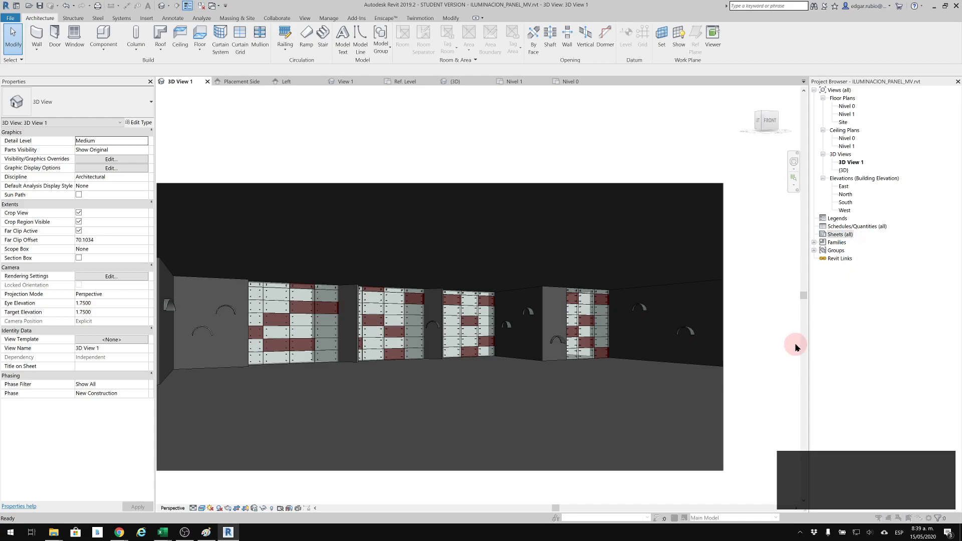
left_click(502, 361)
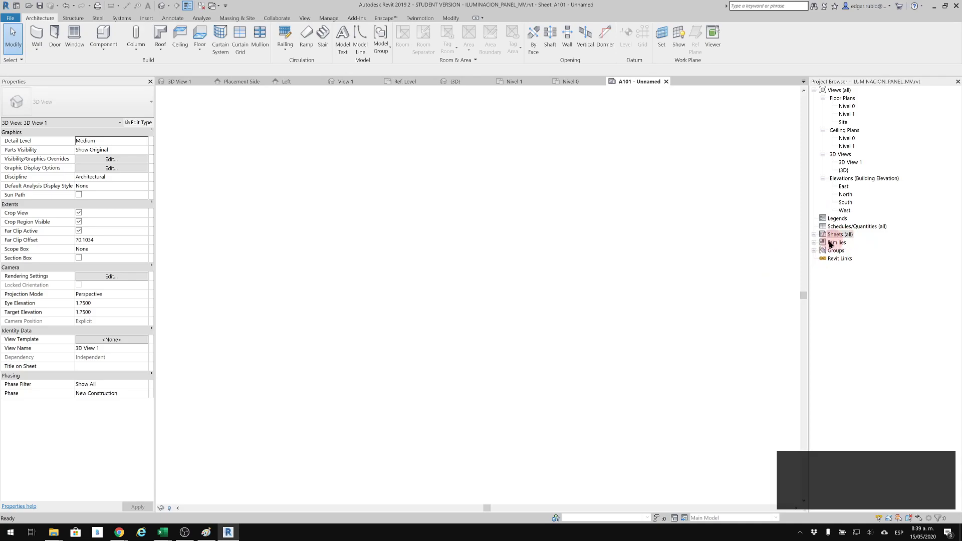
left_click(818, 235)
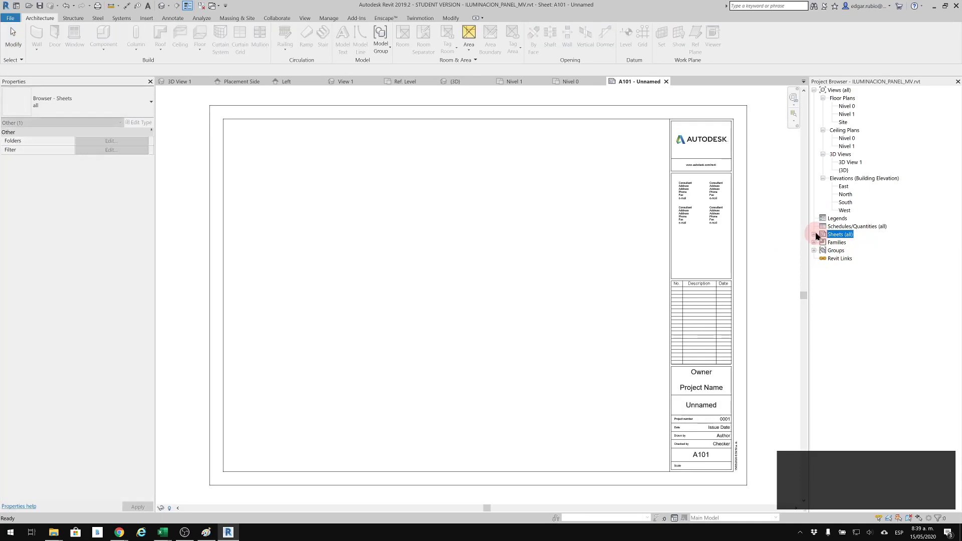
left_click(814, 235)
Step: Place 3D View 1 in the upper-left area of the new sheet
left_click_drag(853, 164, 532, 209)
left_click(352, 205)
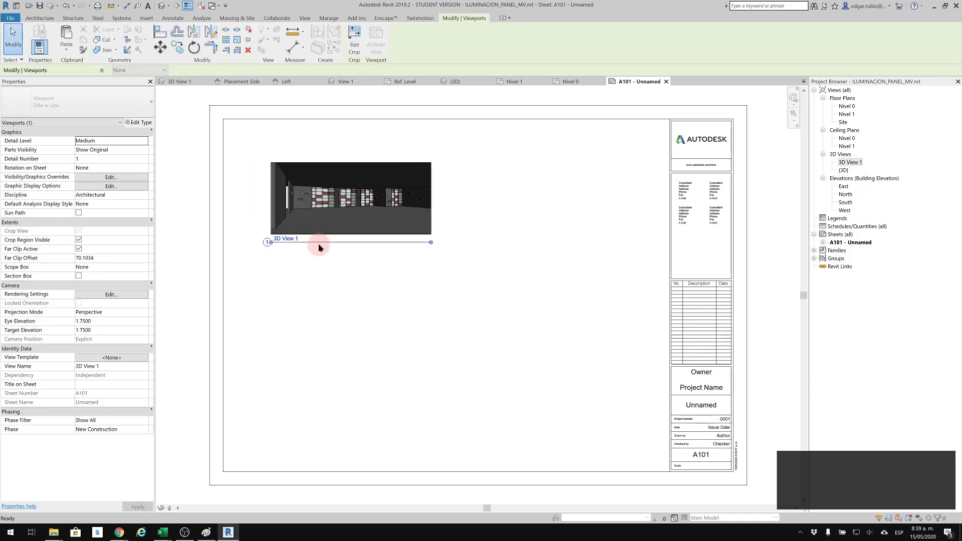
left_click(476, 230)
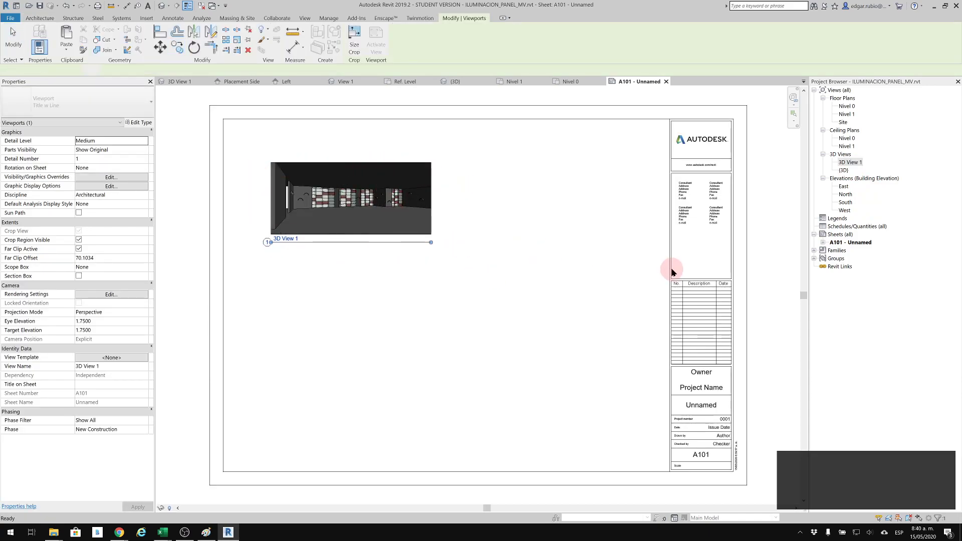
left_click(868, 243)
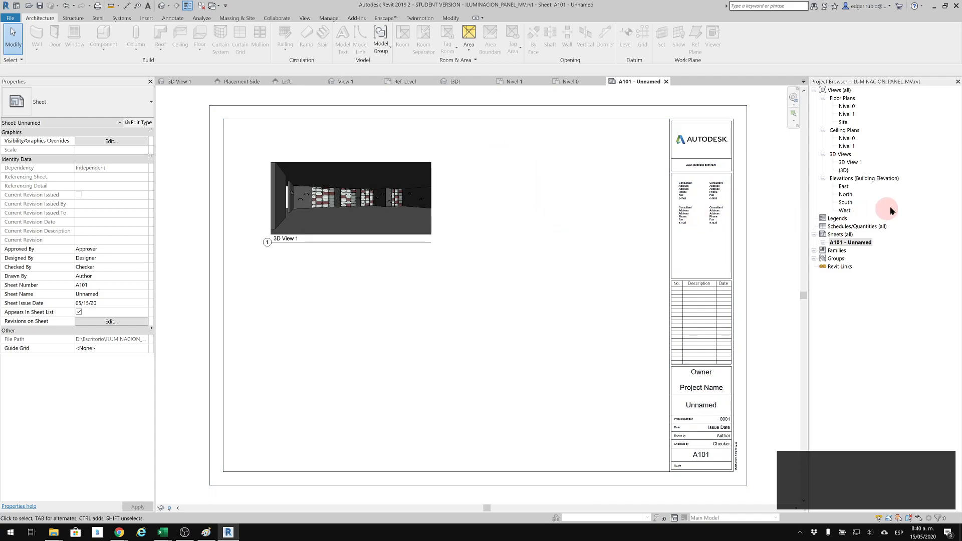
Step: Scale the crop region of 3D View 1 with locked proportions to 400 mm wide and 180 mm high
double_click(852, 163)
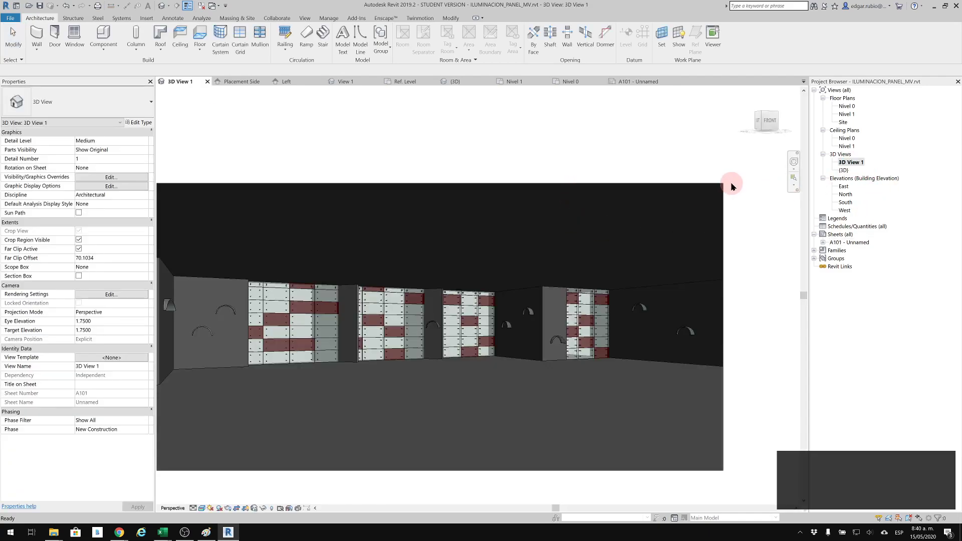
left_click(700, 184)
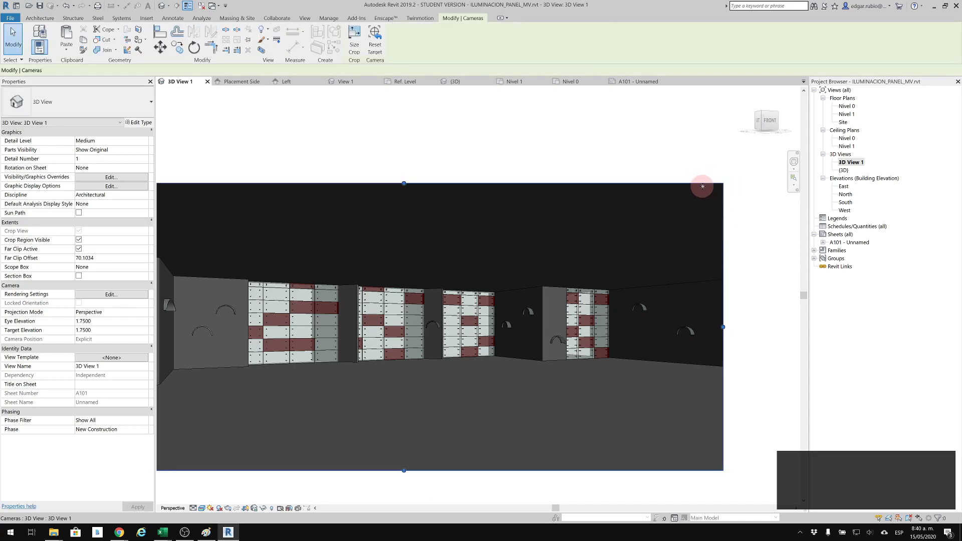
left_click(360, 52)
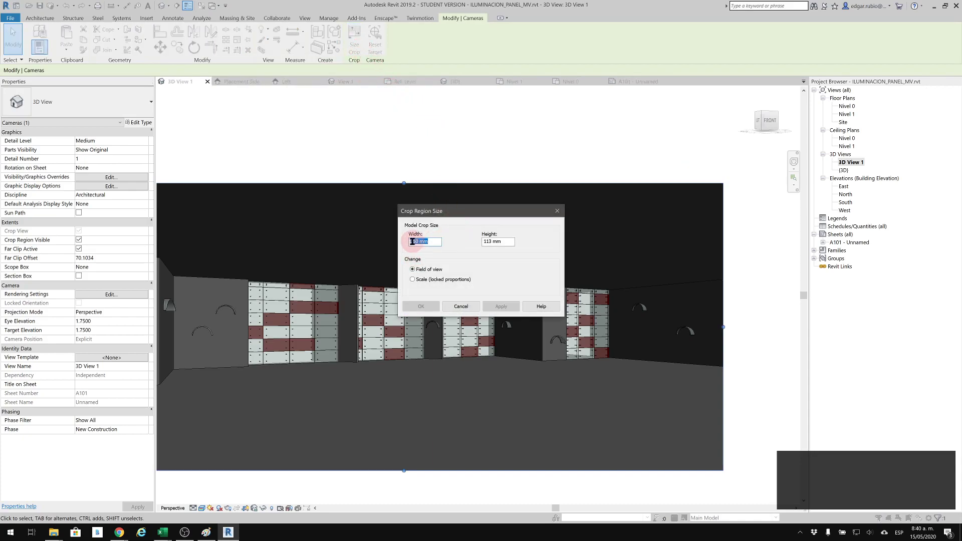
left_click(489, 242)
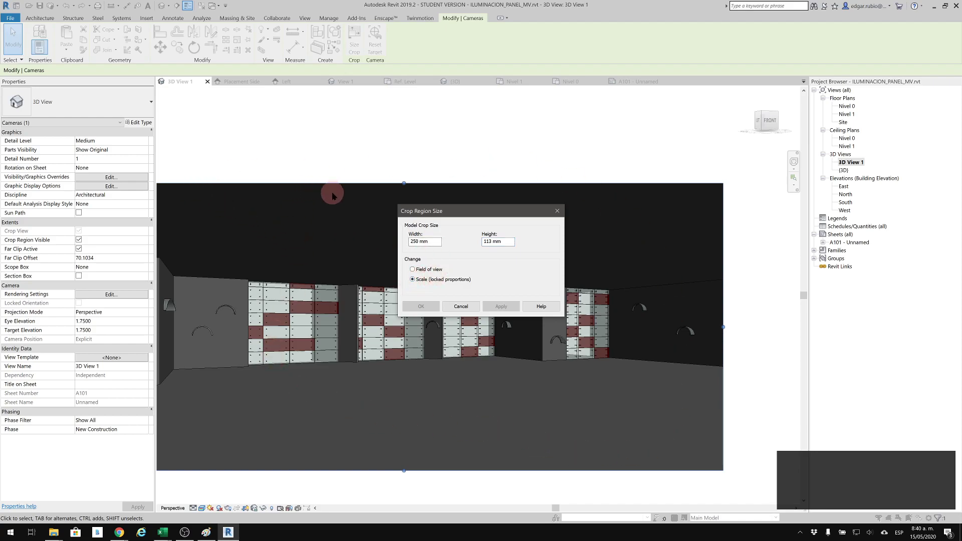
left_click_drag(512, 242, 449, 243)
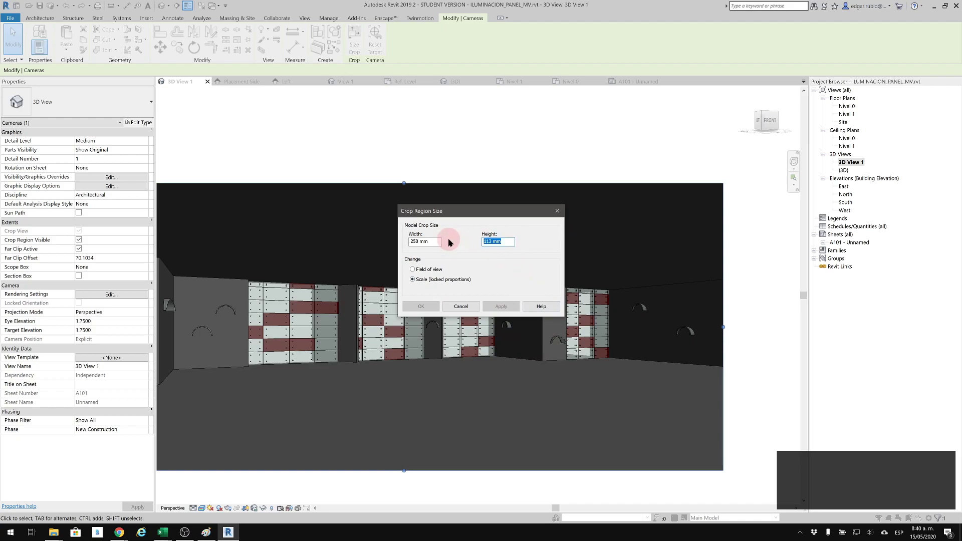
type("180")
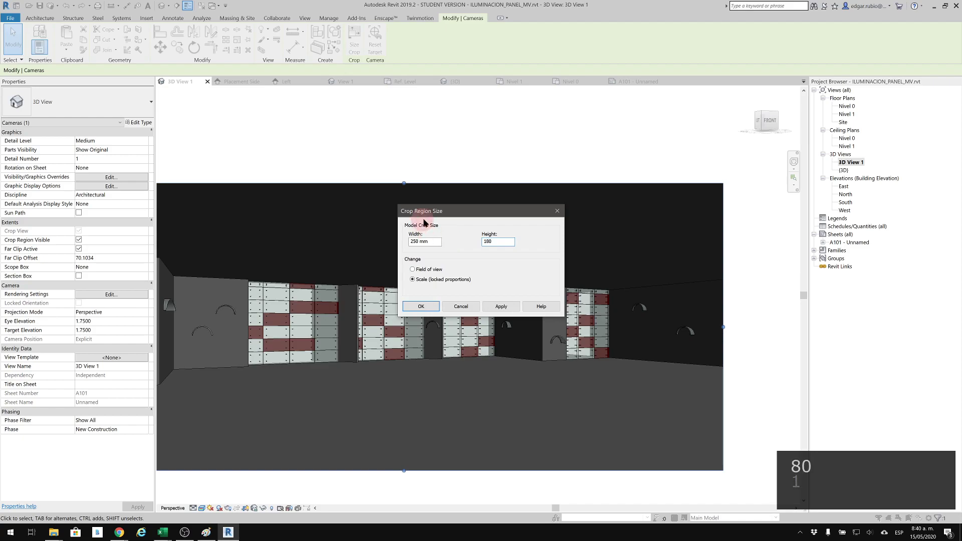
left_click(427, 241)
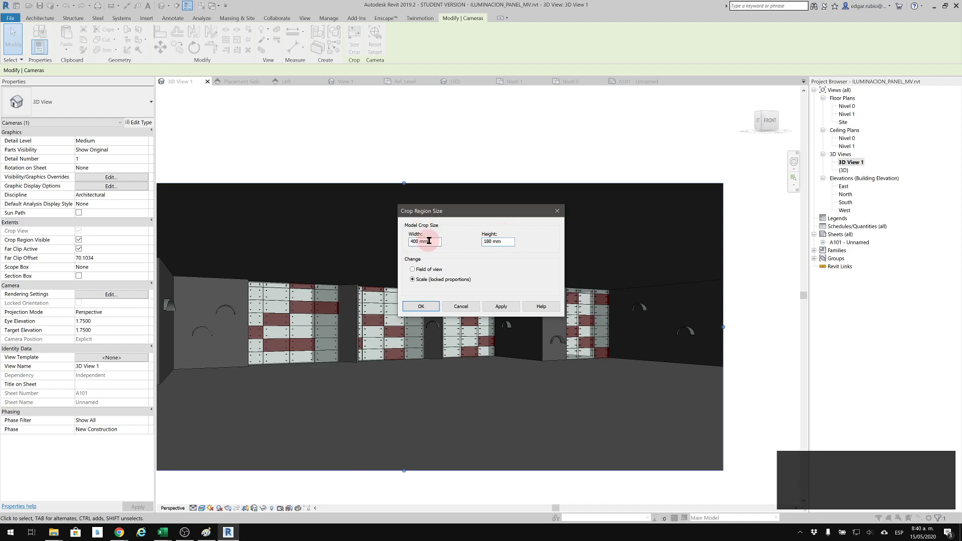
left_click(418, 306)
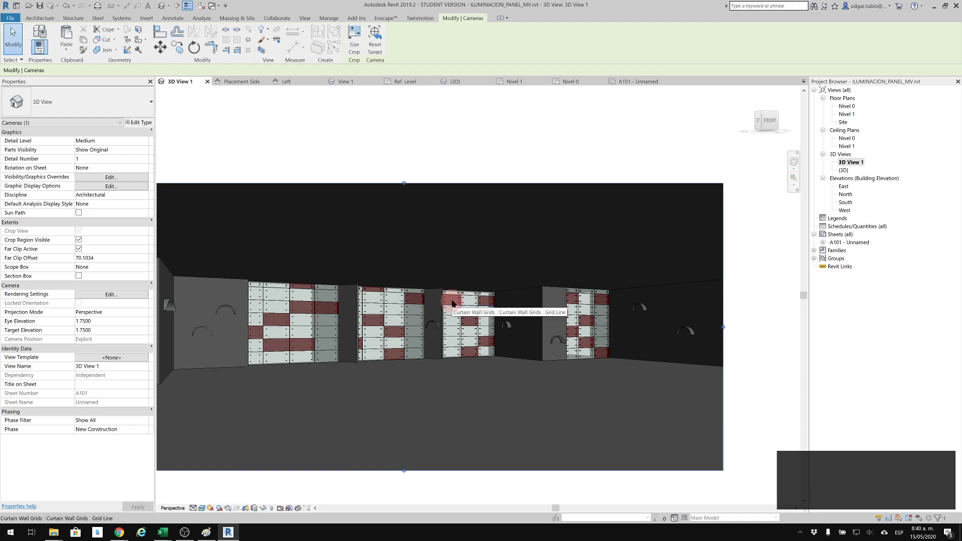
Step: Open sheet A101 and move the enlarged 3D View 1 viewport fully inside the title block border
middle_click_drag(518, 137, 801, 250)
double_click(851, 242)
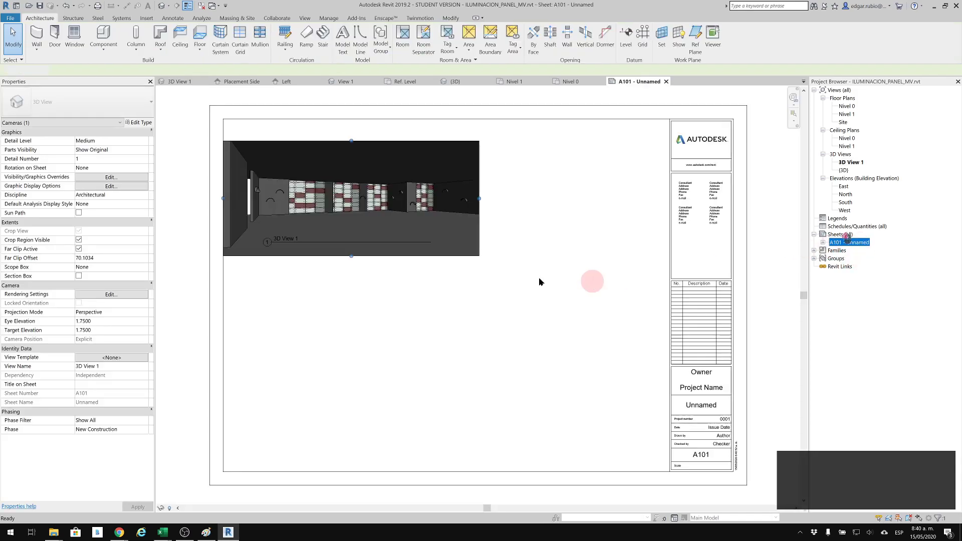
left_click(464, 210)
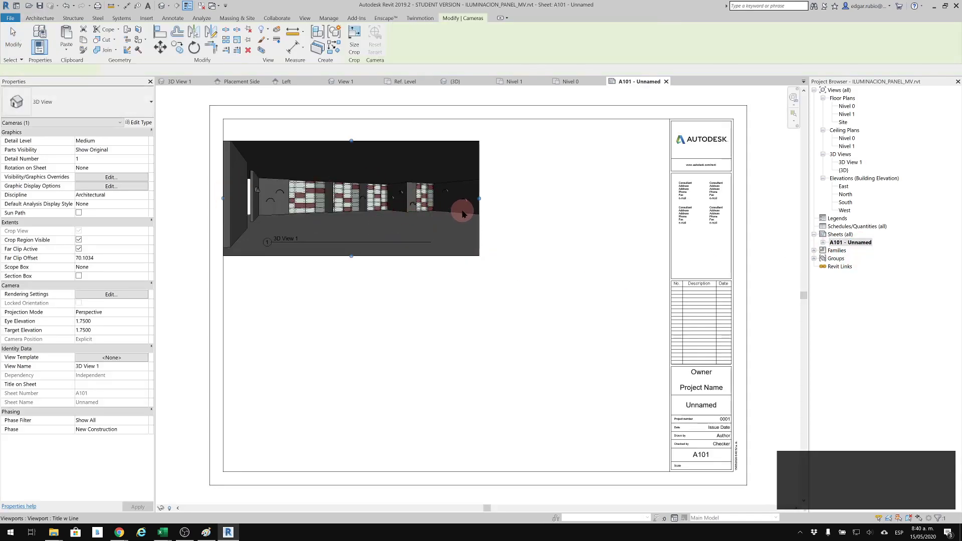
left_click_drag(495, 216, 534, 224)
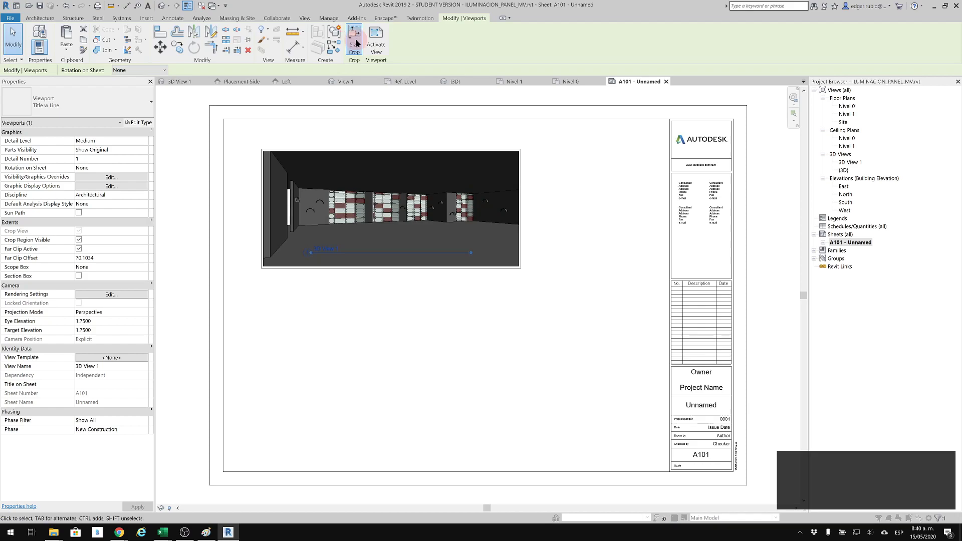
Step: Crop the viewport by field of view to a height of 120 mm and apply the change
left_click(354, 44)
left_click(424, 282)
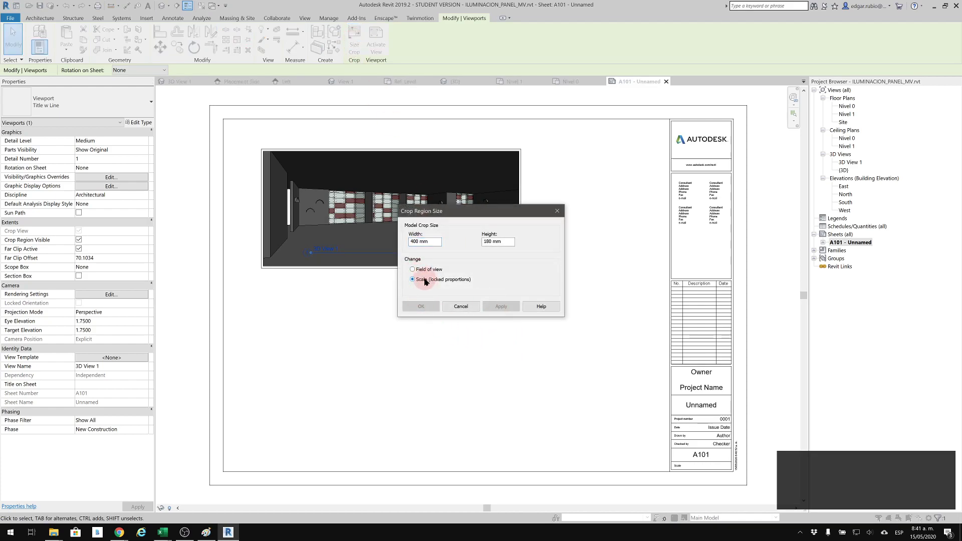
left_click(424, 271)
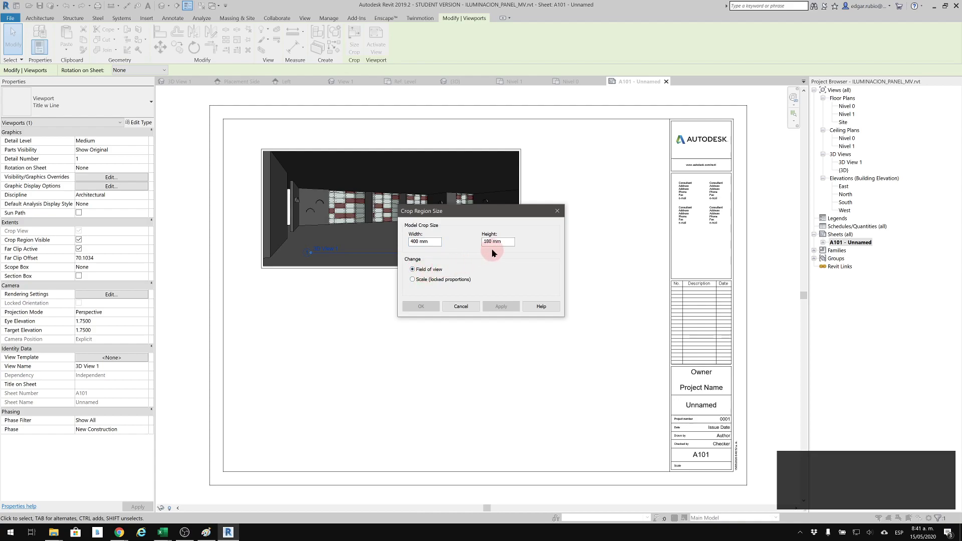
left_click_drag(511, 241, 463, 242)
type("120")
left_click(433, 241)
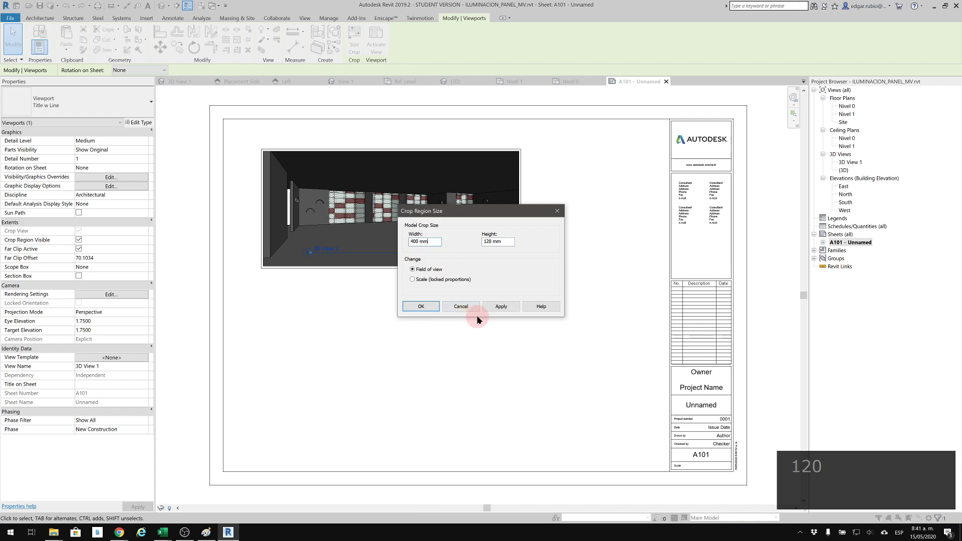
left_click(493, 306)
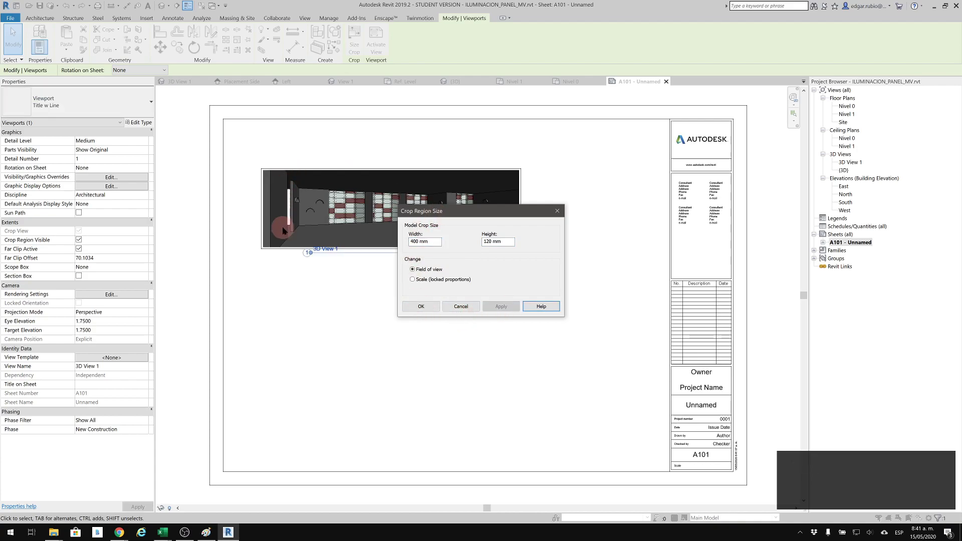
Step: Set the viewport's crop height to 130 mm, accept the crop size and deselect the viewport
left_click_drag(485, 217, 522, 278)
left_click(537, 305)
left_click(527, 302)
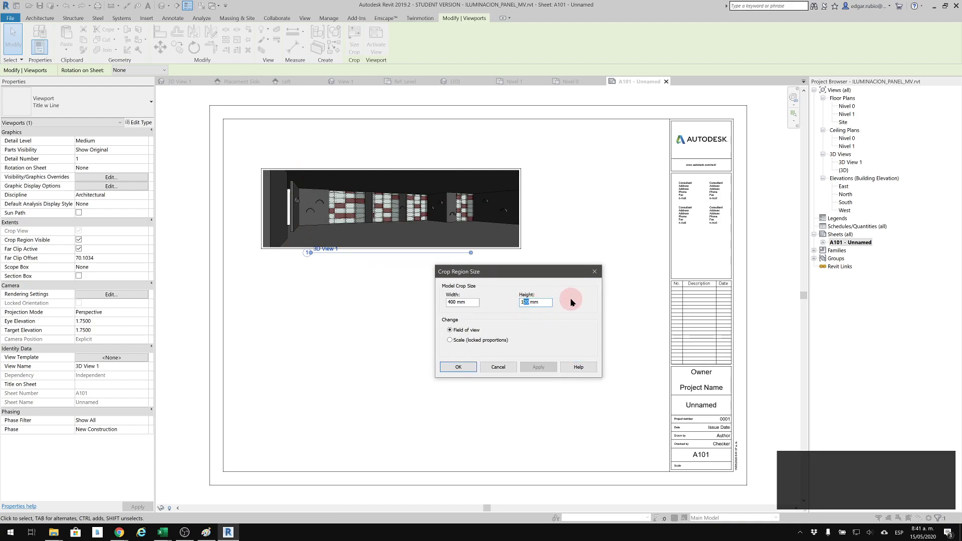
type("12")
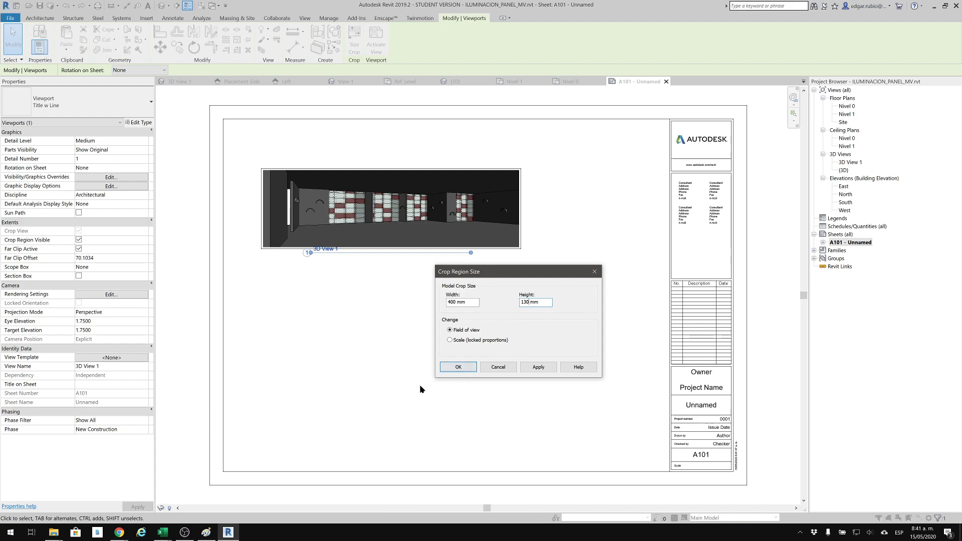
left_click(455, 368)
left_click(371, 376)
Step: Examine the cropped viewport and its title on the sheet, and open 3D View 1
middle_click_drag(410, 256, 410, 323)
scroll(513, 255, "up", 2)
left_click(475, 269)
middle_click_drag(353, 289, 466, 284)
scroll(474, 339, "up", 2)
middle_click_drag(550, 358, 560, 361)
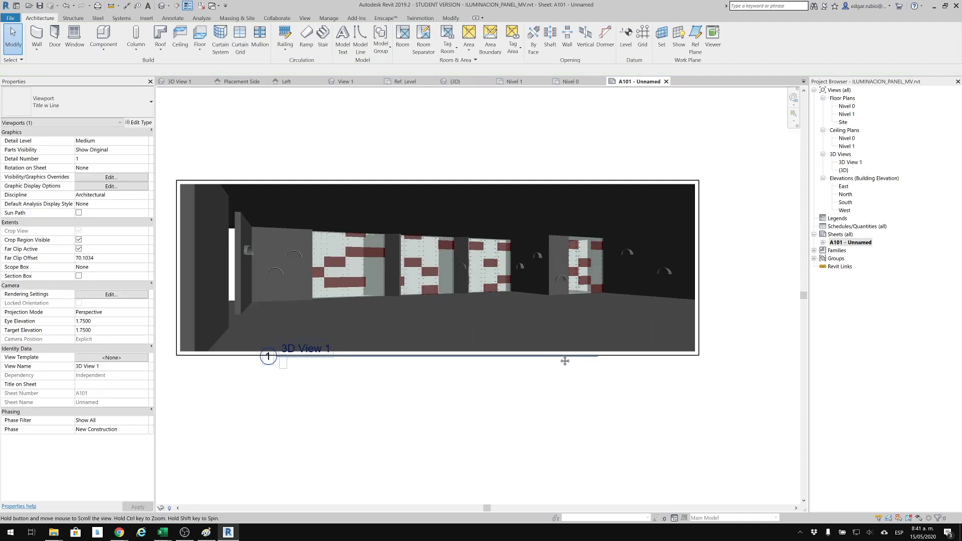
left_click(561, 360)
double_click(850, 163)
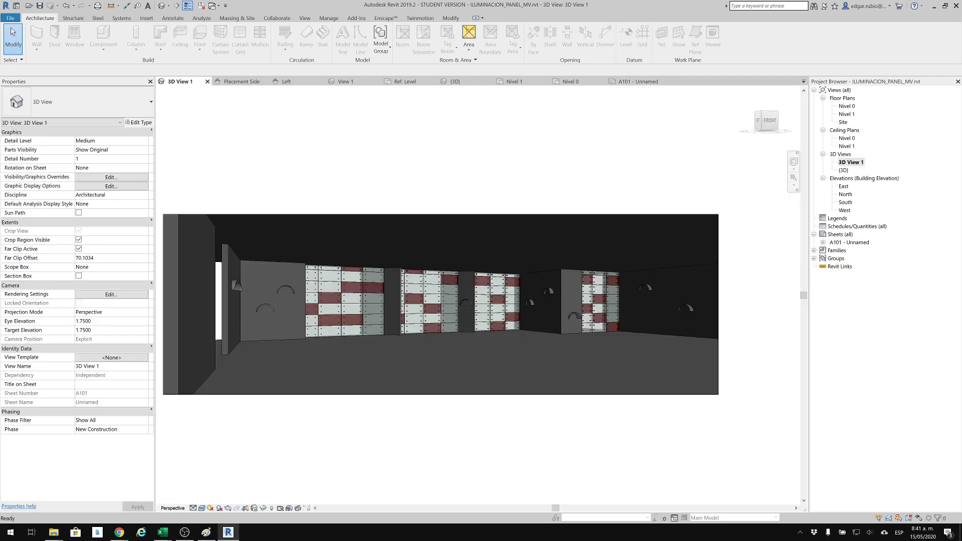
key("super")
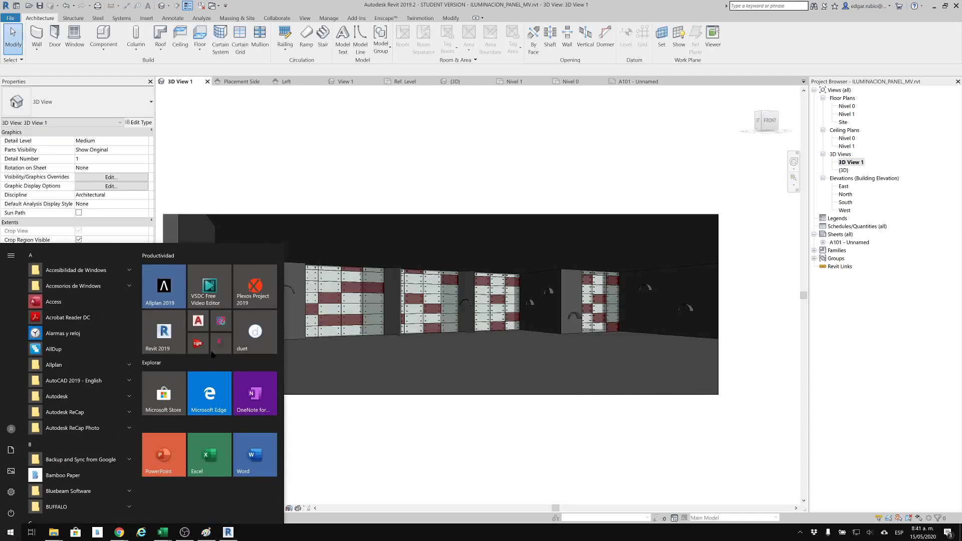
left_click(221, 345)
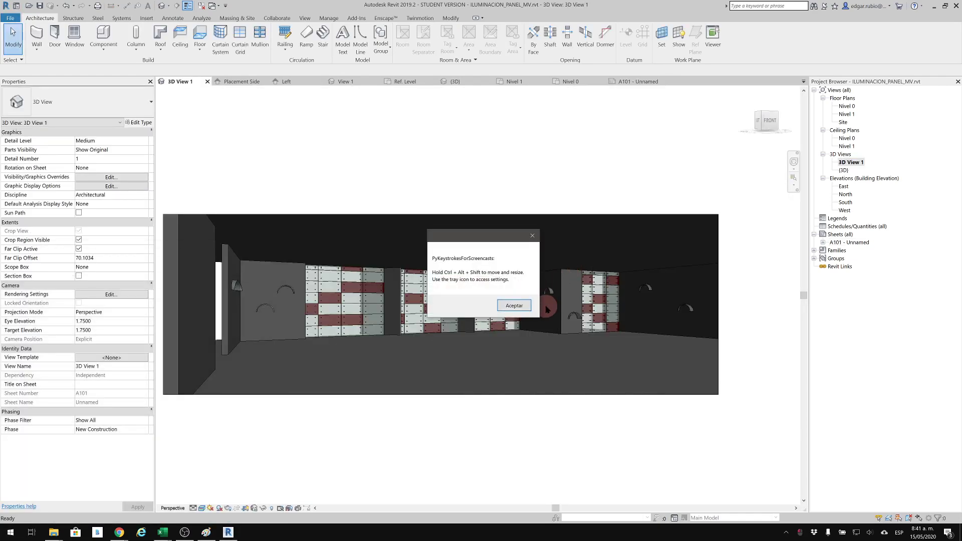
left_click(514, 306)
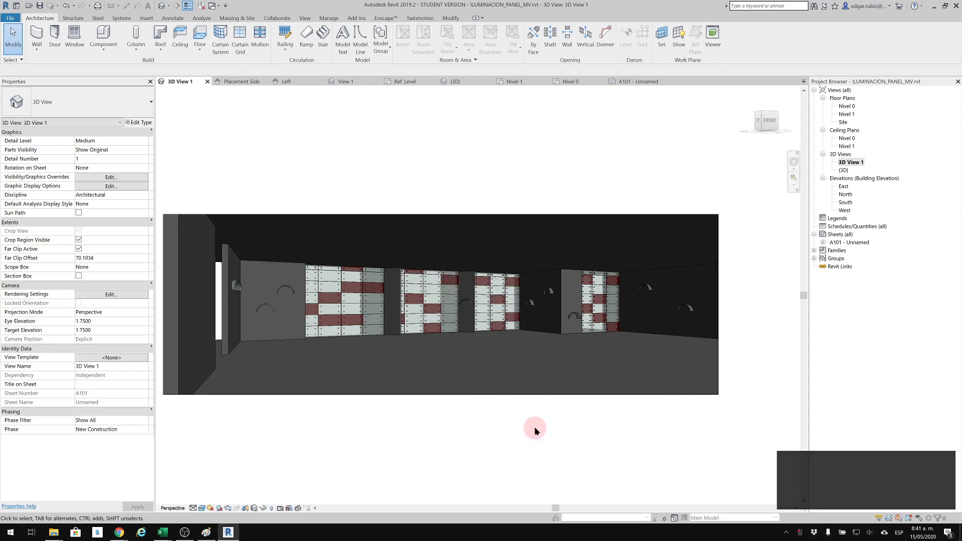
middle_click_drag(532, 424, 545, 419)
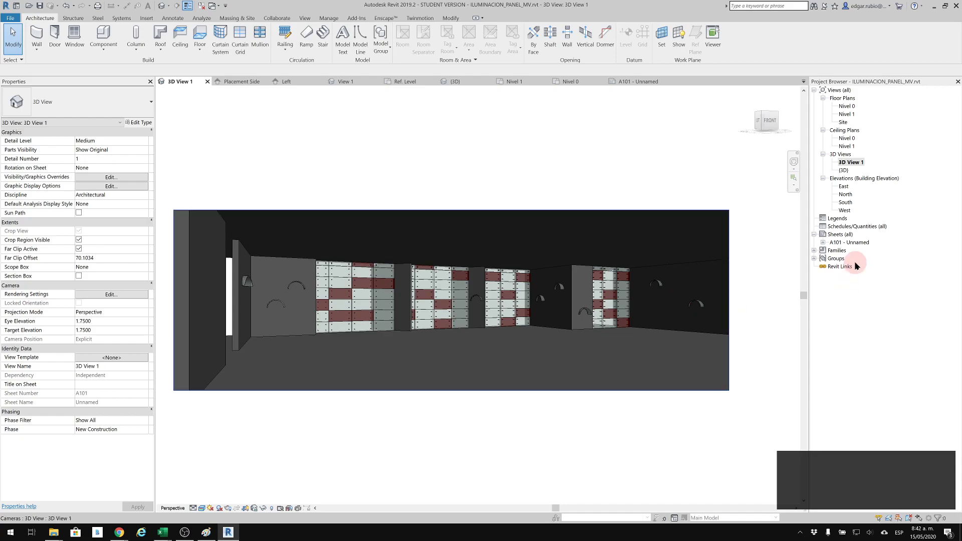
Step: Check the 3D View 1 viewport's placement on sheet A101 and return to the perspective view
double_click(851, 243)
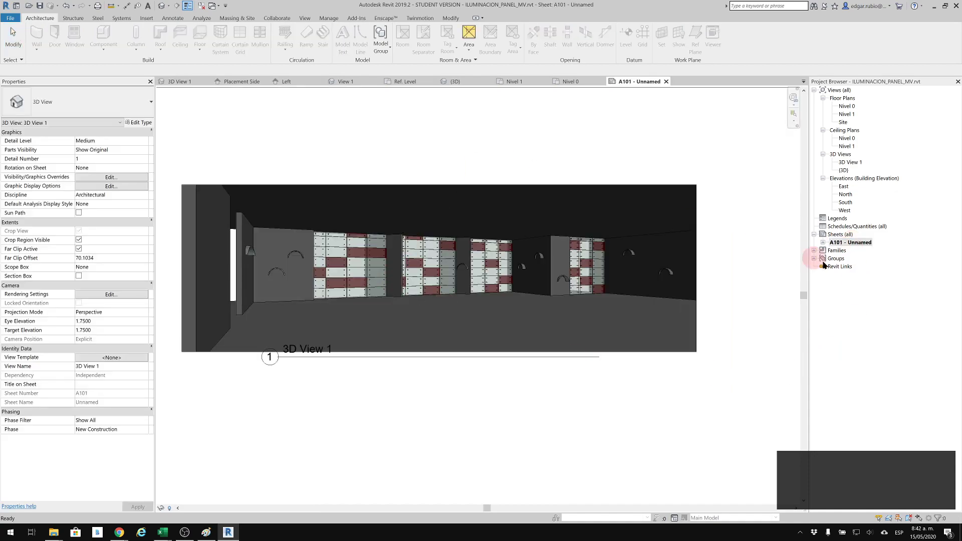
scroll(546, 327, "down", 5)
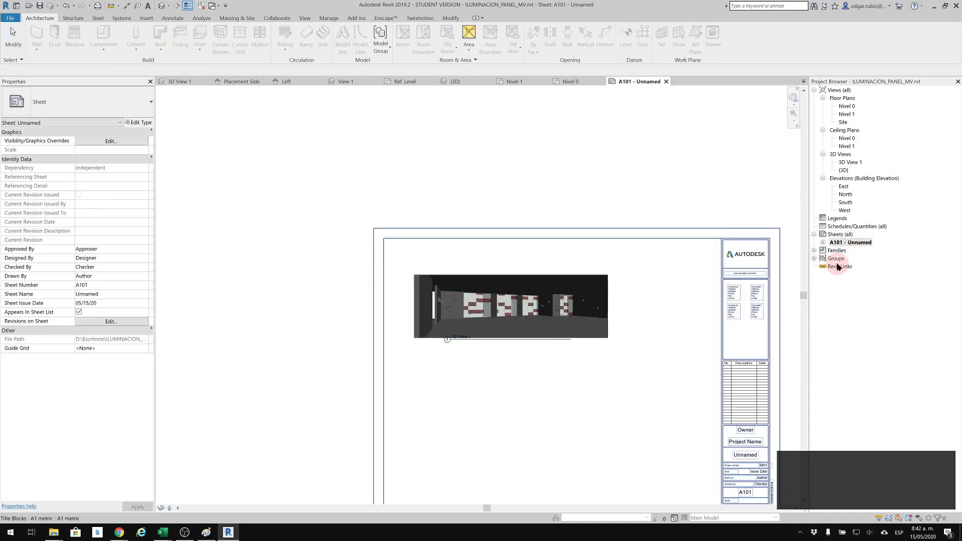
scroll(602, 320, "up", 2)
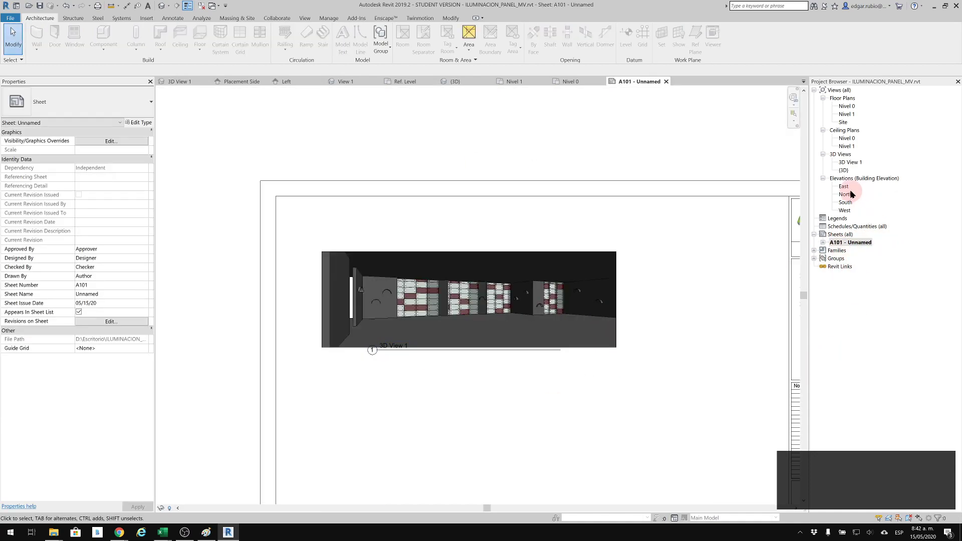
double_click(846, 161)
middle_click_drag(562, 197, 589, 187)
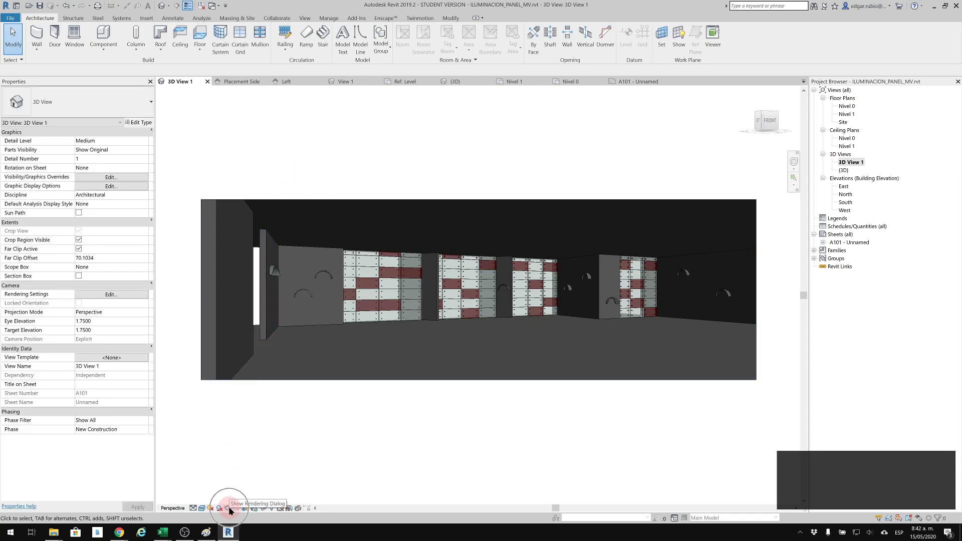
Step: Open the Rendering settings for 3D View 1 and check how view zoom affects the Screen-resolution image size
left_click(306, 18)
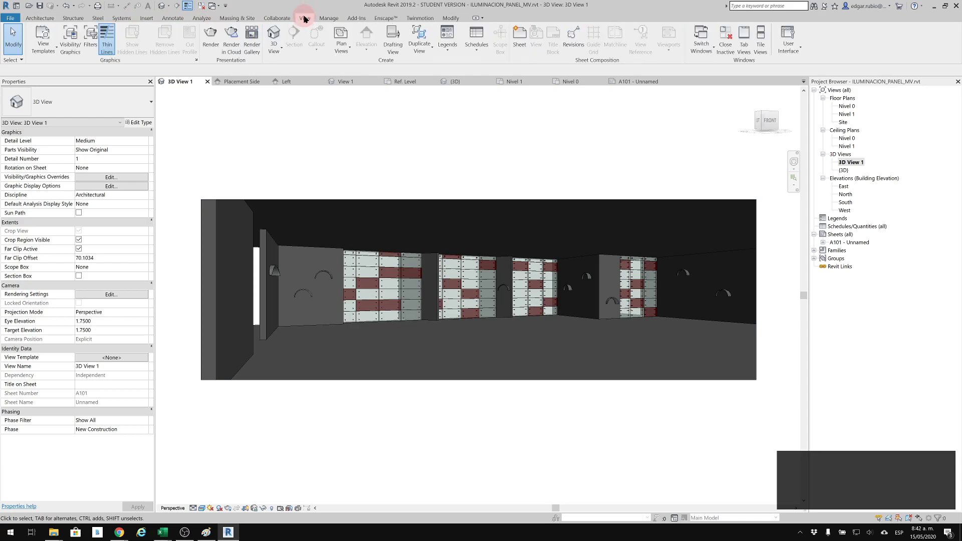
left_click(210, 38)
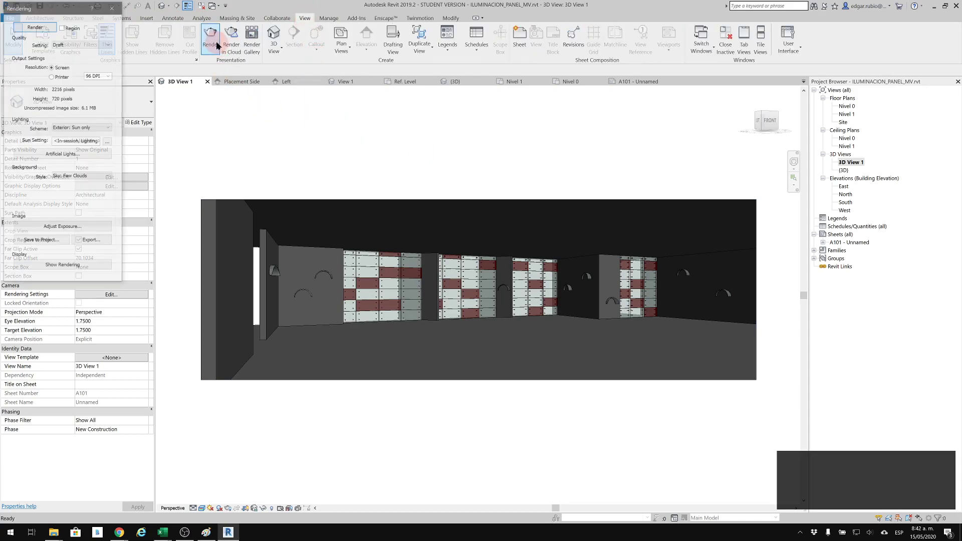
left_click_drag(76, 9, 323, 158)
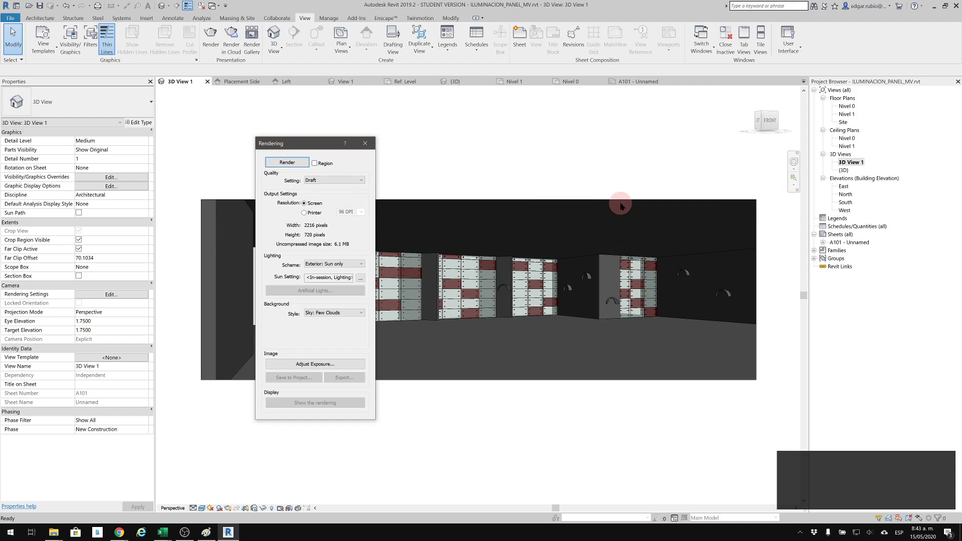
scroll(620, 206, "up", 1)
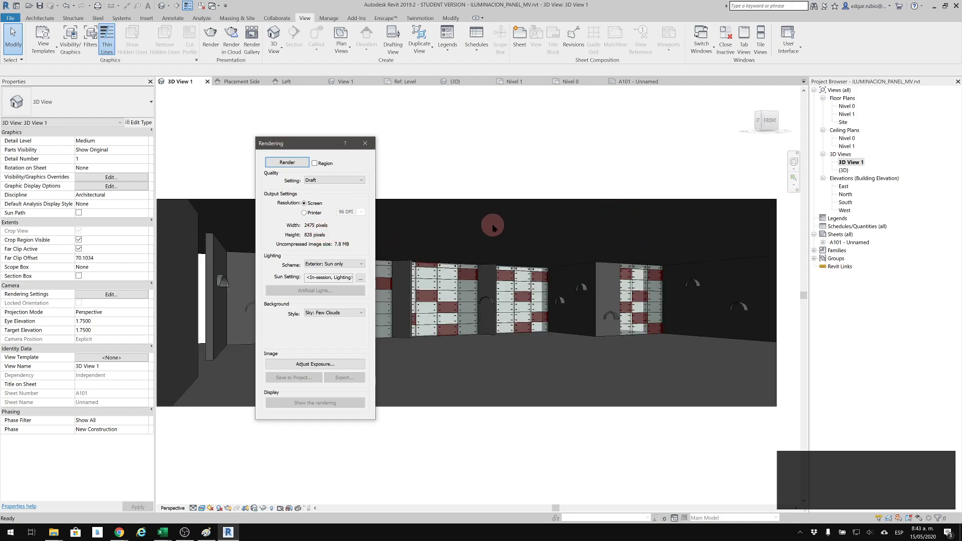
scroll(493, 233, "down", 5)
scroll(495, 245, "up", 4)
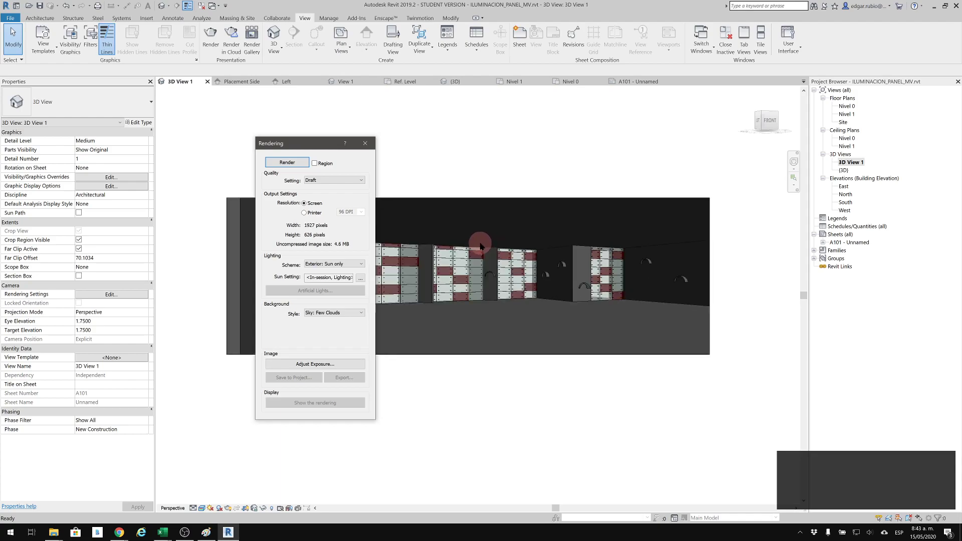
scroll(464, 251, "up", 1)
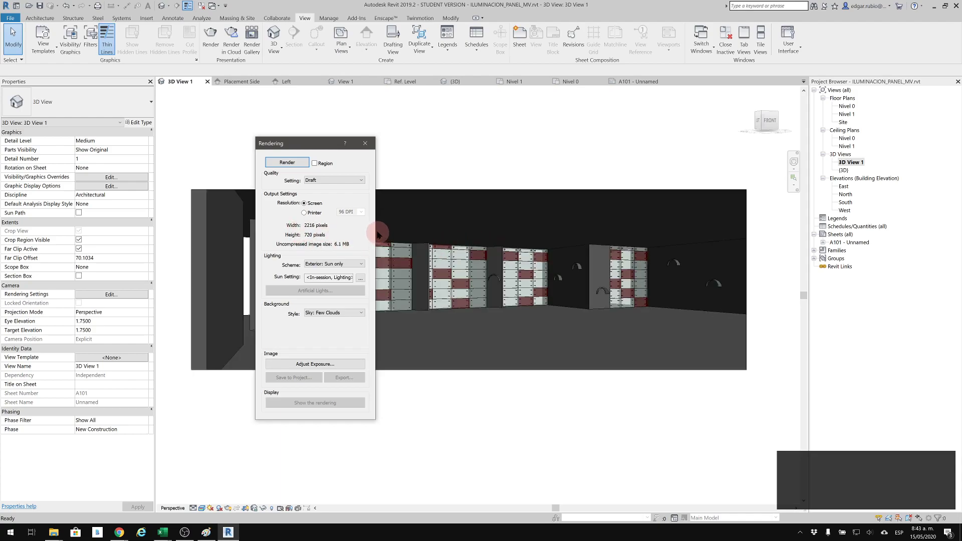
Step: Set the render output resolution to Printer and check the available DPI options
left_click(319, 215)
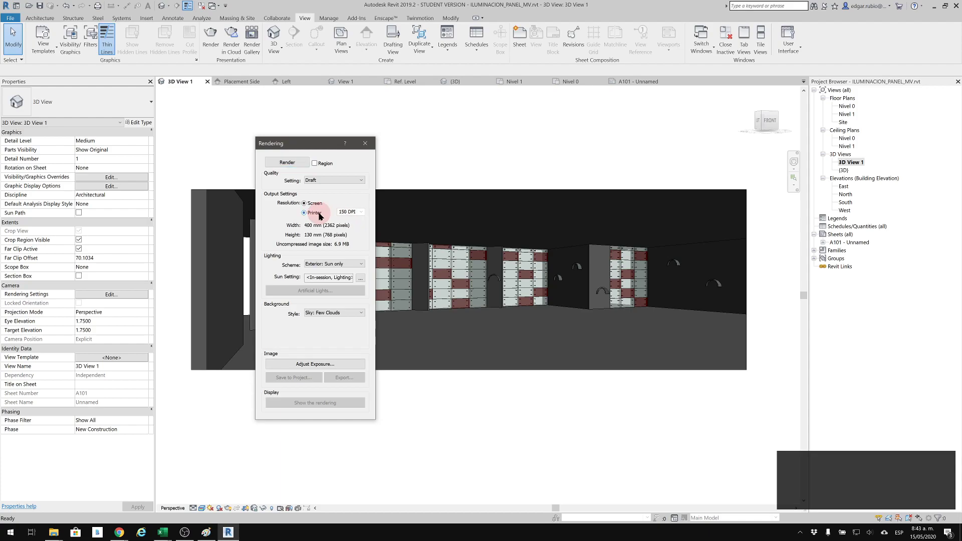
left_click(361, 211)
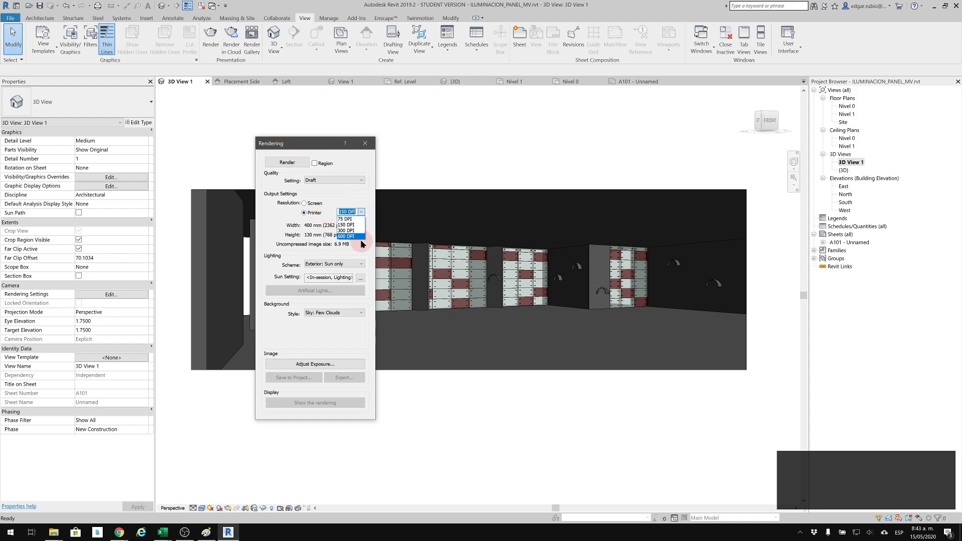
left_click(353, 215)
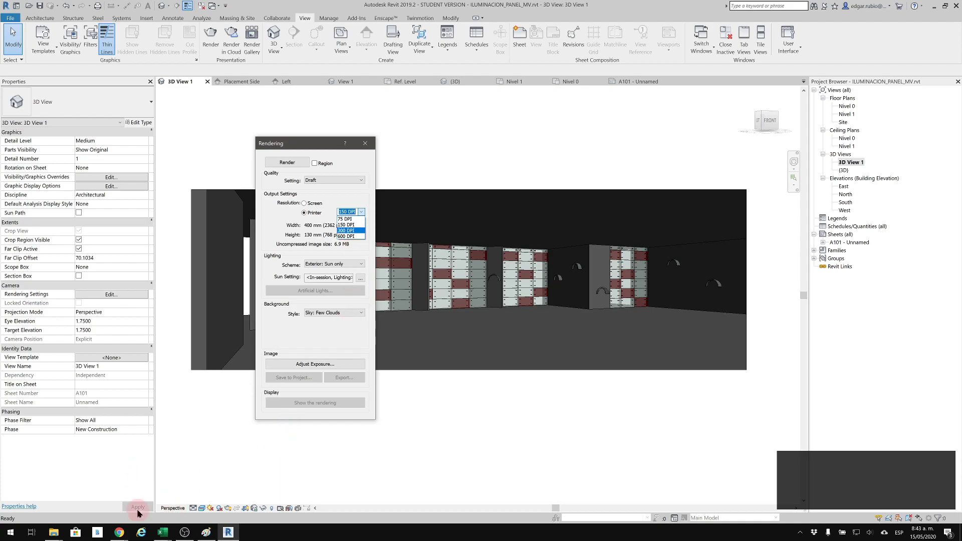
Step: Switch to Paint and erase the existing Exterior reference-line sketch from the canvas
left_click(206, 532)
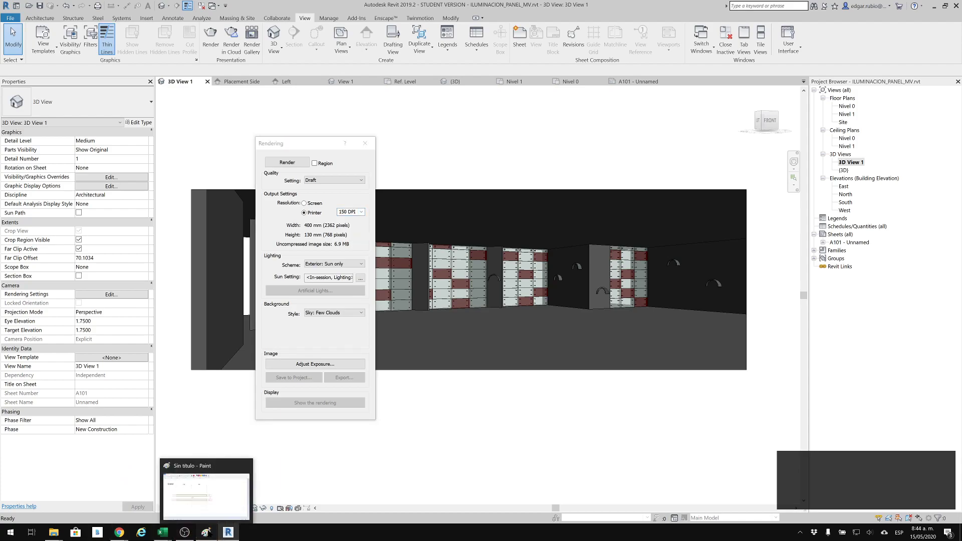
right_click(209, 533)
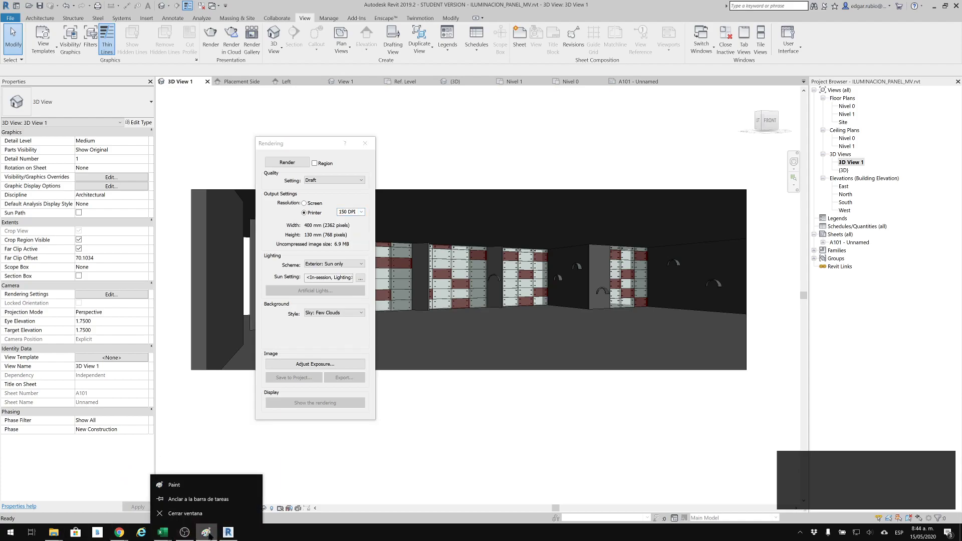
left_click(223, 422)
left_click(207, 531)
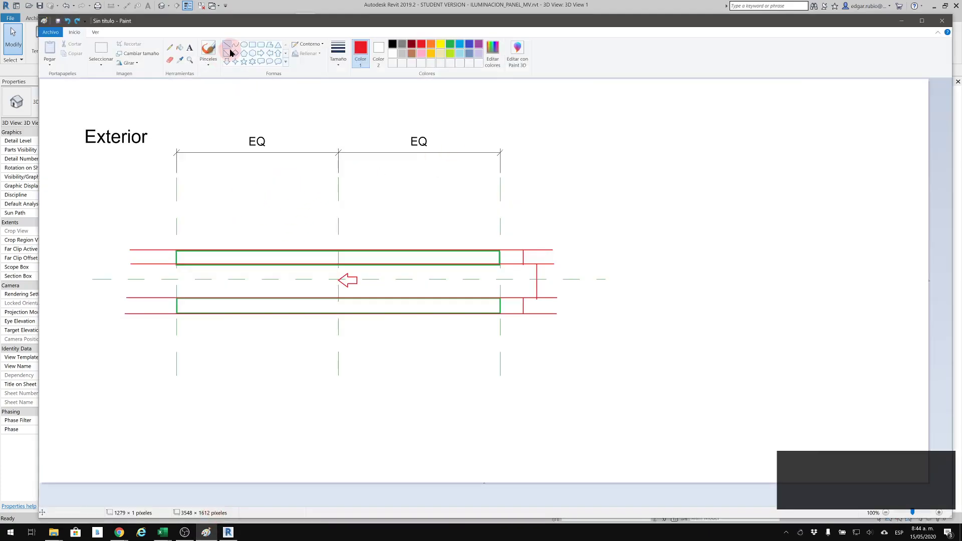
left_click(98, 44)
mouse_move(75, 107)
left_mouse_down()
mouse_move(595, 386)
mouse_move(660, 389)
left_mouse_up()
key("Delete")
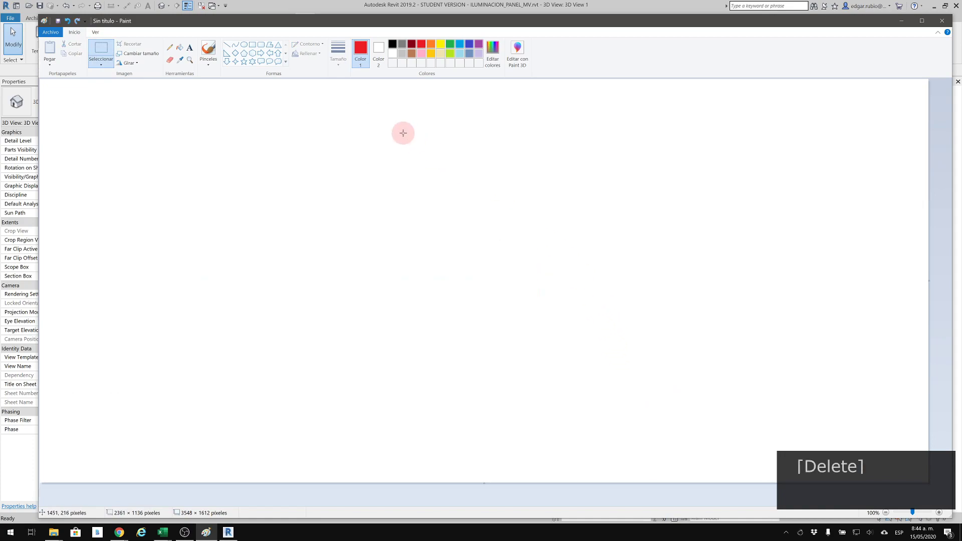
Step: With a textured brush in red, draw one long horizontal and one vertical line that divide the canvas into halves
left_click(214, 67)
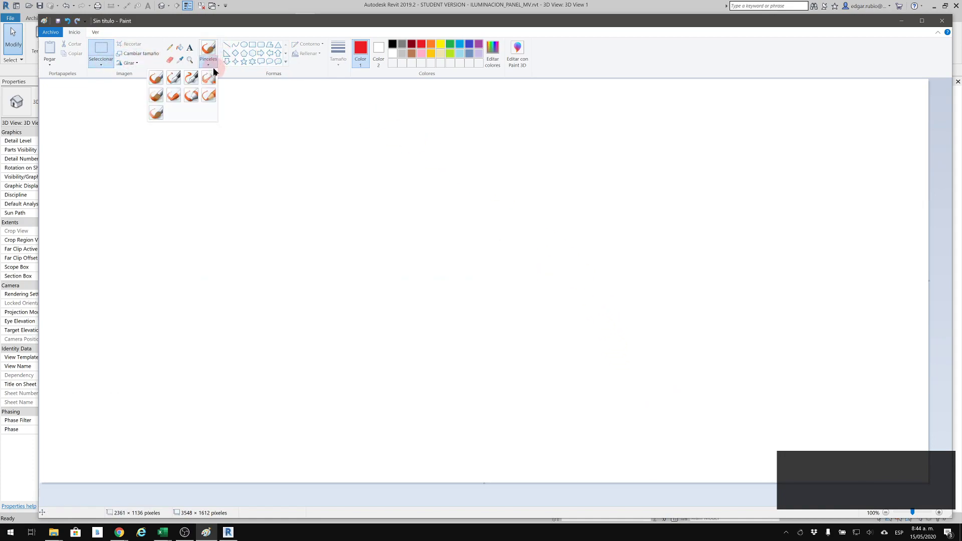
left_click(173, 95)
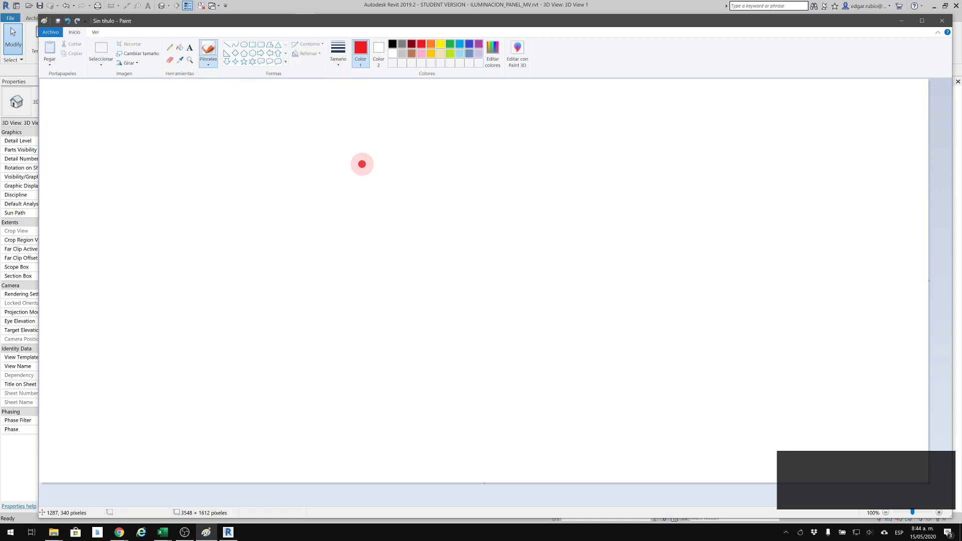
left_click_drag(90, 321, 913, 314)
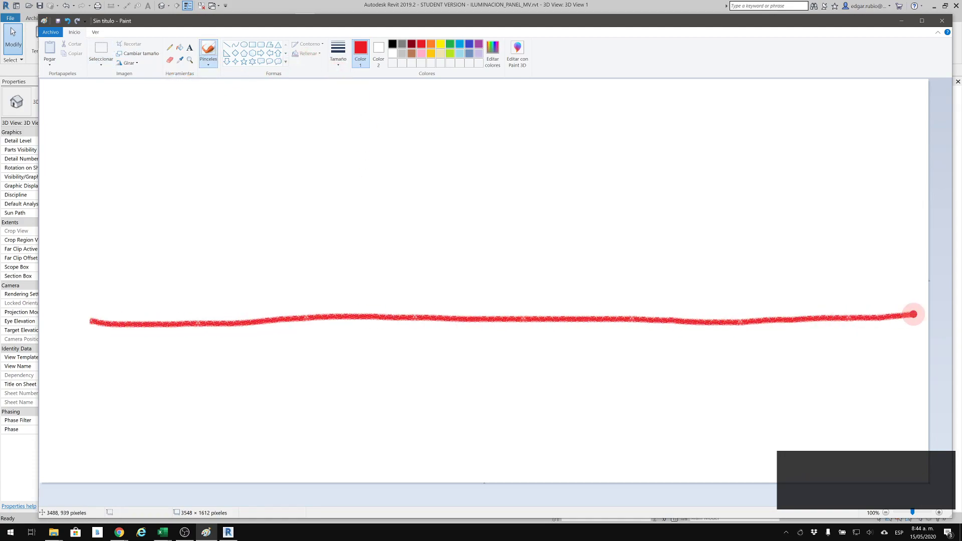
mouse_move(481, 129)
left_mouse_down()
mouse_move(492, 414)
mouse_move(505, 434)
left_mouse_up()
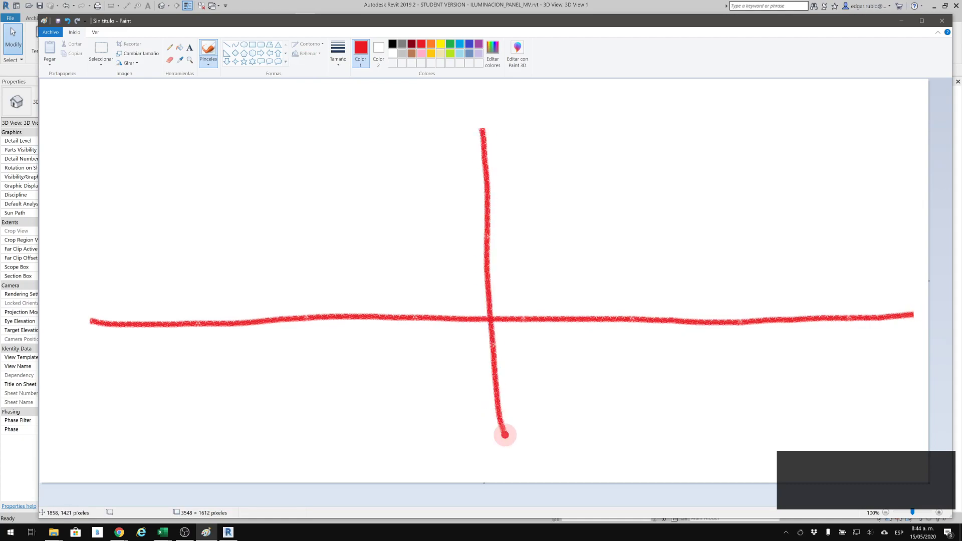
Step: Sketch red drops with downward arrows on both halves, one spreading into a flat ellipse and the other staying round on the line
mouse_move(152, 94)
left_mouse_down()
mouse_move(142, 118)
mouse_move(150, 88)
left_mouse_up()
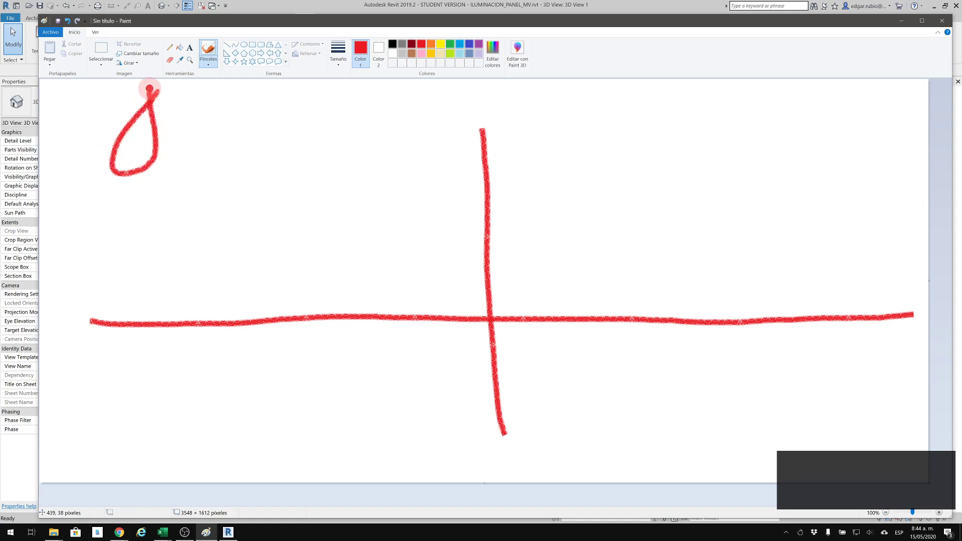
mouse_move(209, 97)
left_mouse_down()
mouse_move(187, 138)
mouse_move(228, 152)
left_mouse_up()
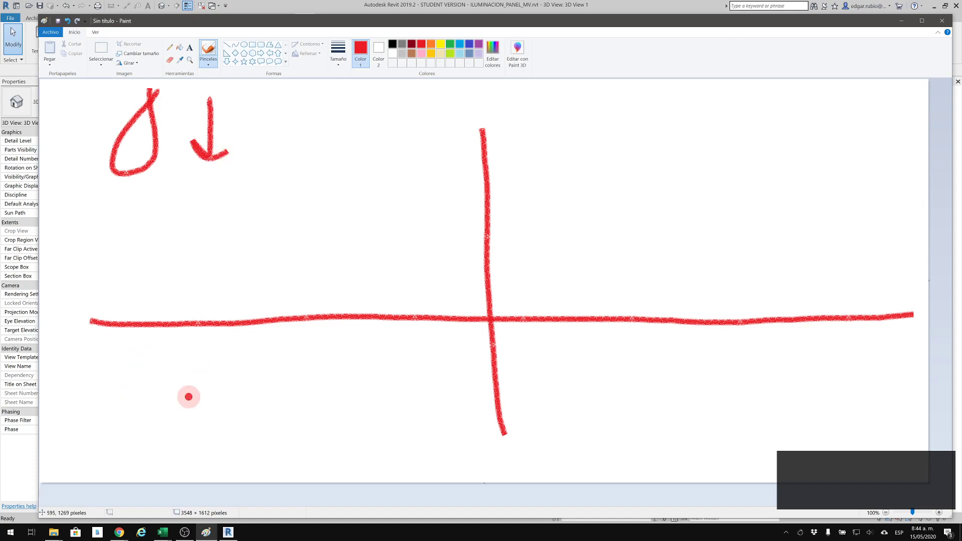
mouse_move(130, 242)
left_mouse_down()
mouse_move(97, 316)
mouse_move(152, 303)
mouse_move(143, 241)
left_mouse_up()
mouse_move(132, 364)
left_mouse_down()
mouse_move(65, 368)
mouse_move(85, 382)
left_mouse_up()
mouse_move(150, 371)
left_mouse_down()
mouse_move(179, 349)
mouse_move(178, 394)
left_mouse_up()
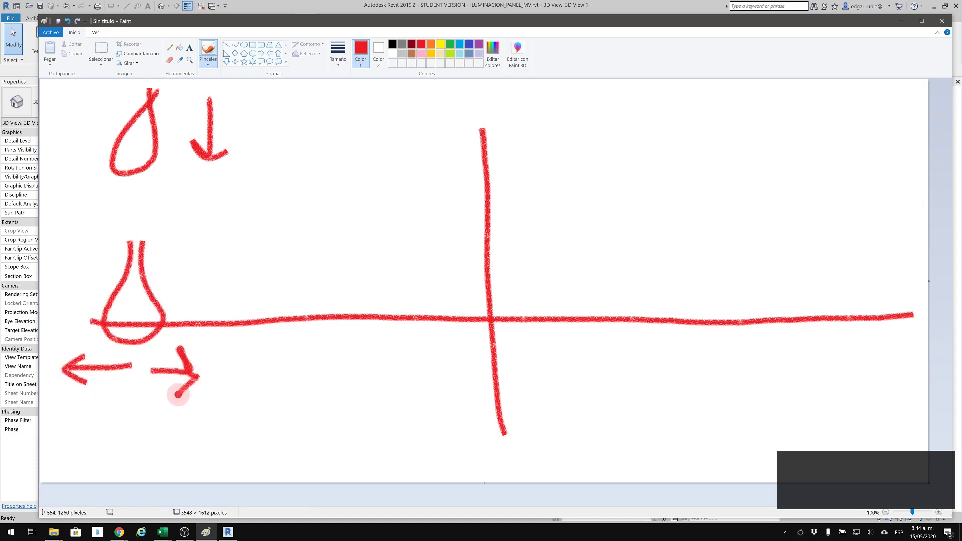
mouse_move(420, 315)
left_mouse_down()
mouse_move(254, 318)
mouse_move(423, 308)
mouse_move(340, 300)
left_mouse_up()
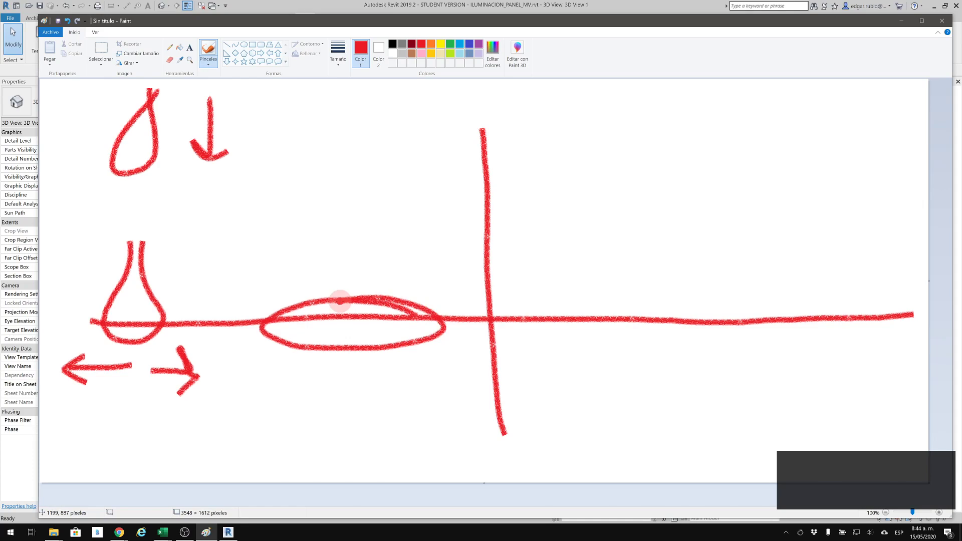
mouse_move(621, 101)
left_mouse_down()
mouse_move(622, 113)
mouse_move(606, 98)
mouse_move(636, 135)
mouse_move(676, 141)
left_mouse_up()
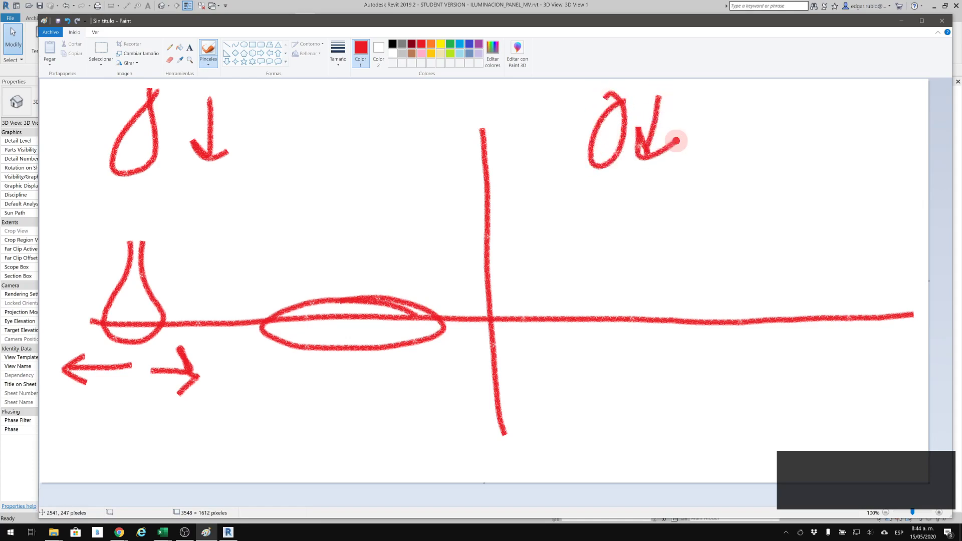
mouse_move(623, 272)
left_mouse_down()
mouse_move(601, 257)
mouse_move(614, 305)
mouse_move(586, 266)
left_mouse_up()
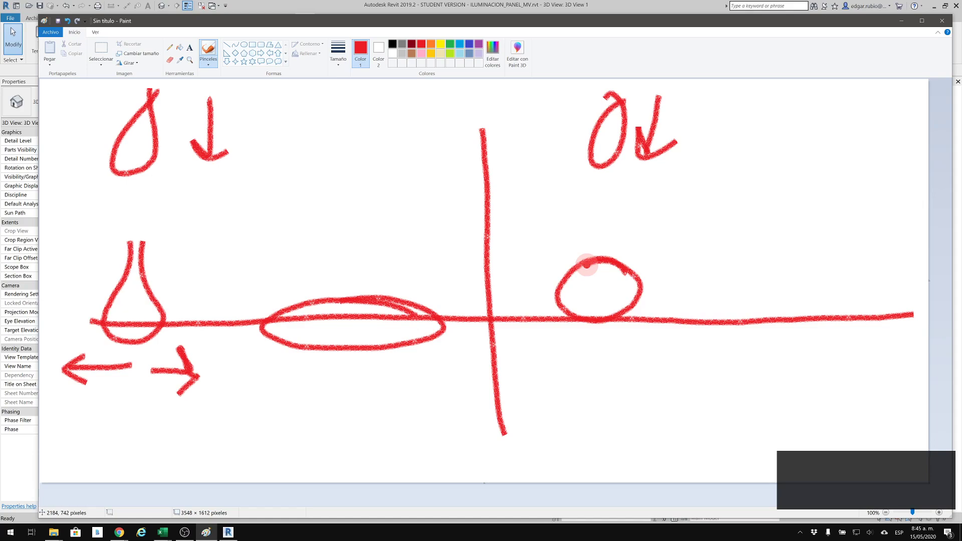
Step: In blue, add flat ellipses along the left half's line, with downward arrows and a spacing line joining them
left_click(459, 46)
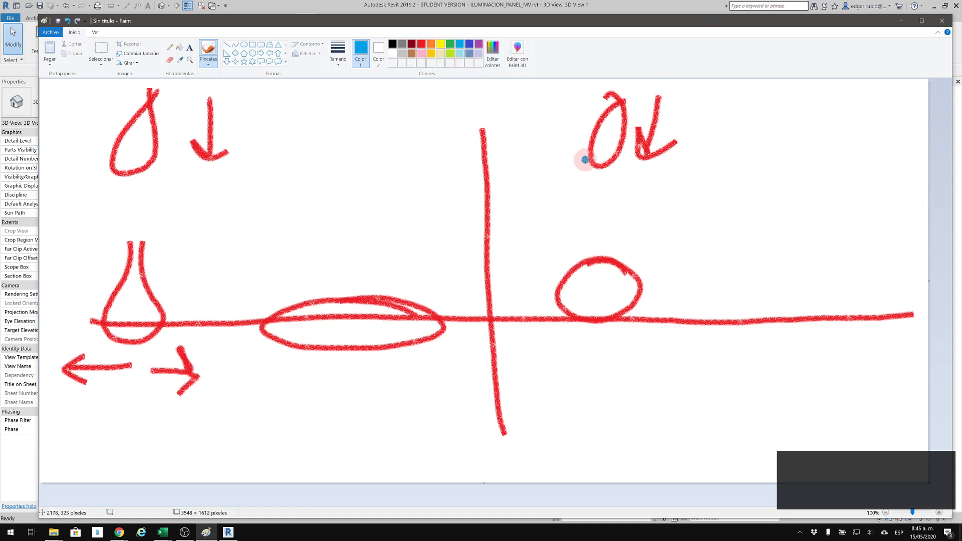
mouse_move(258, 312)
left_mouse_down()
mouse_move(144, 281)
mouse_move(210, 337)
mouse_move(229, 304)
left_mouse_up()
mouse_move(499, 282)
left_mouse_down()
mouse_move(469, 327)
mouse_move(478, 331)
left_mouse_up()
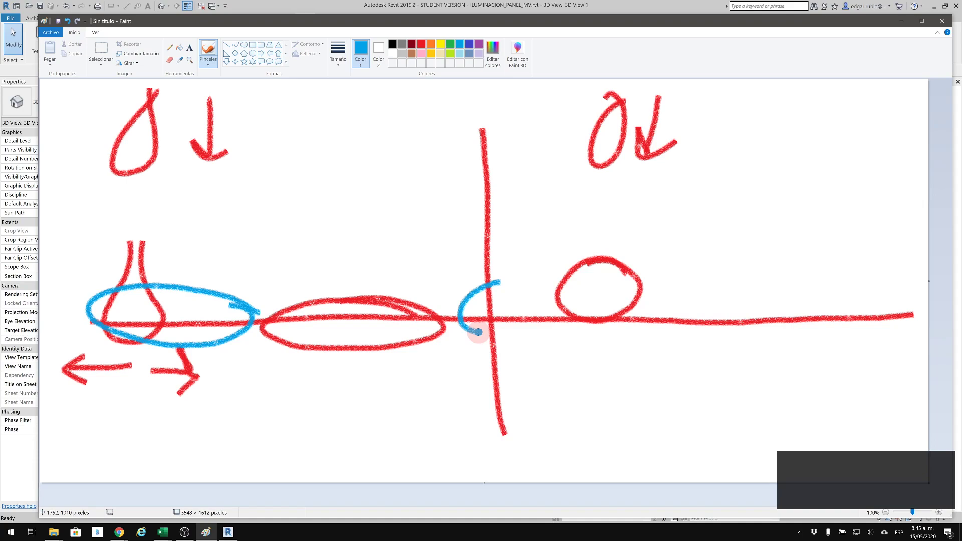
left_click_drag(177, 172, 177, 253)
left_click_drag(159, 222, 200, 250)
mouse_move(353, 166)
left_mouse_down()
mouse_move(354, 282)
mouse_move(389, 248)
left_mouse_up()
left_click_drag(161, 205, 382, 205)
left_click_drag(346, 181, 354, 203)
left_click_drag(160, 192, 179, 206)
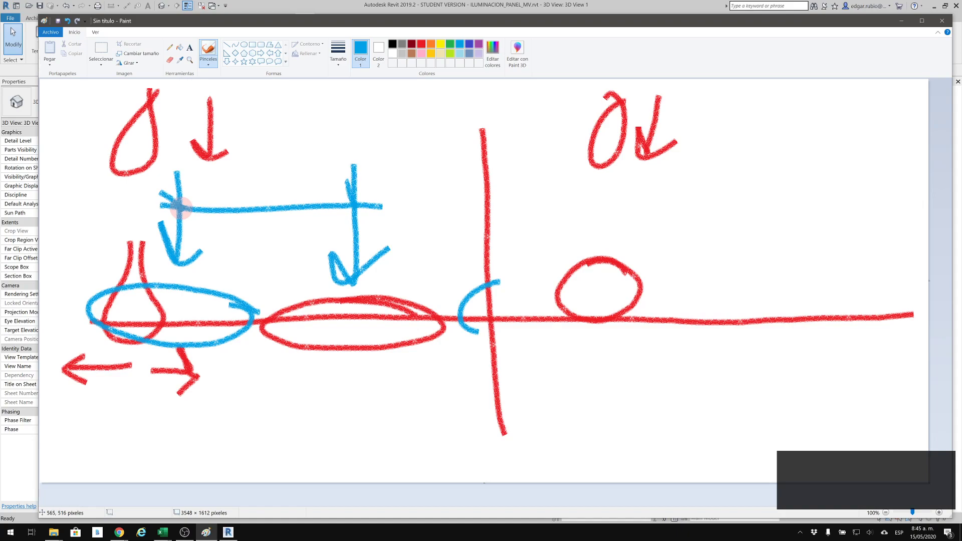
Step: Draw three blue round drops on the right half's line, with downward arrows and a short spacing arrow between the first two
mouse_move(670, 267)
left_mouse_down()
mouse_move(683, 306)
mouse_move(671, 268)
left_mouse_up()
mouse_move(749, 272)
left_mouse_down()
mouse_move(715, 307)
mouse_move(731, 271)
left_mouse_up()
mouse_move(833, 268)
left_mouse_down()
mouse_move(803, 277)
mouse_move(807, 267)
left_mouse_up()
mouse_move(686, 133)
left_mouse_down()
mouse_move(665, 203)
mouse_move(681, 226)
left_mouse_up()
mouse_move(755, 193)
left_mouse_down()
mouse_move(762, 242)
mouse_move(776, 233)
left_mouse_up()
left_click_drag(839, 150, 852, 255)
left_click_drag(689, 189, 742, 213)
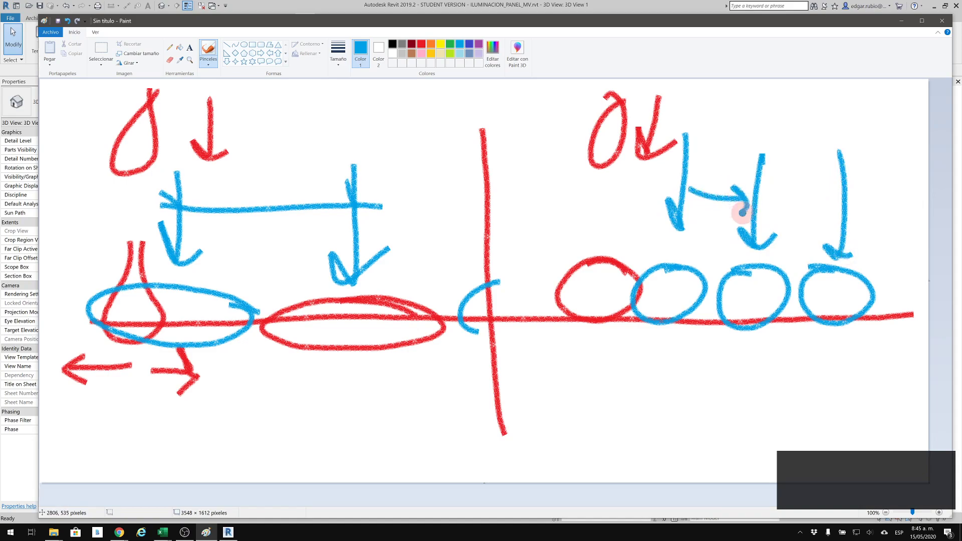
Step: Mark the middle of the left half's spacing line and label the halves 150 and 300 in blue
left_click_drag(269, 175, 260, 246)
left_click_drag(296, 186, 282, 195)
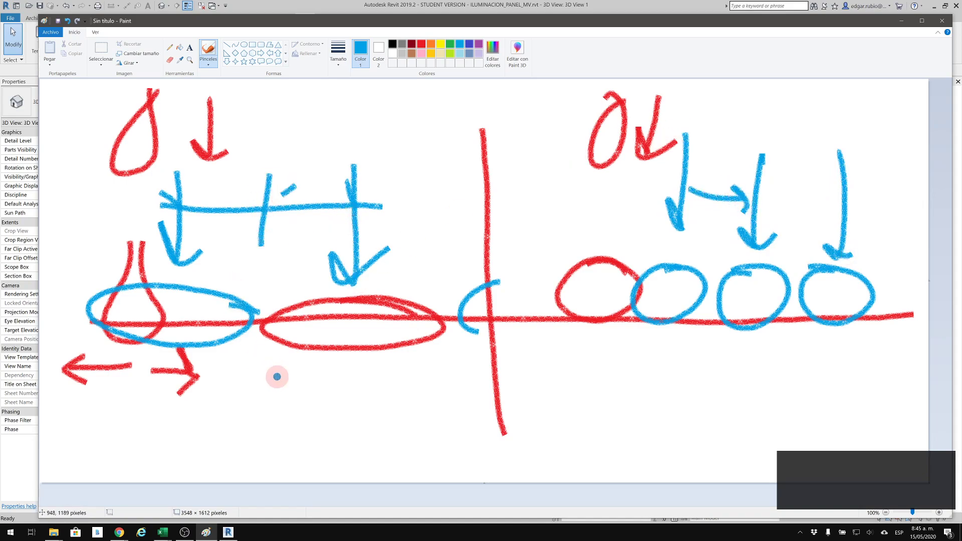
left_click_drag(282, 386, 284, 448)
mouse_move(351, 378)
left_mouse_down()
mouse_move(318, 388)
mouse_move(324, 442)
left_mouse_up()
mouse_move(420, 379)
left_mouse_down()
mouse_move(446, 383)
mouse_move(413, 381)
left_mouse_up()
mouse_move(631, 357)
left_mouse_down()
mouse_move(687, 360)
mouse_move(619, 447)
left_mouse_up()
mouse_move(759, 364)
left_mouse_down()
mouse_move(795, 408)
mouse_move(807, 373)
left_mouse_up()
mouse_move(832, 364)
left_mouse_down()
mouse_move(842, 369)
mouse_move(832, 364)
left_mouse_up()
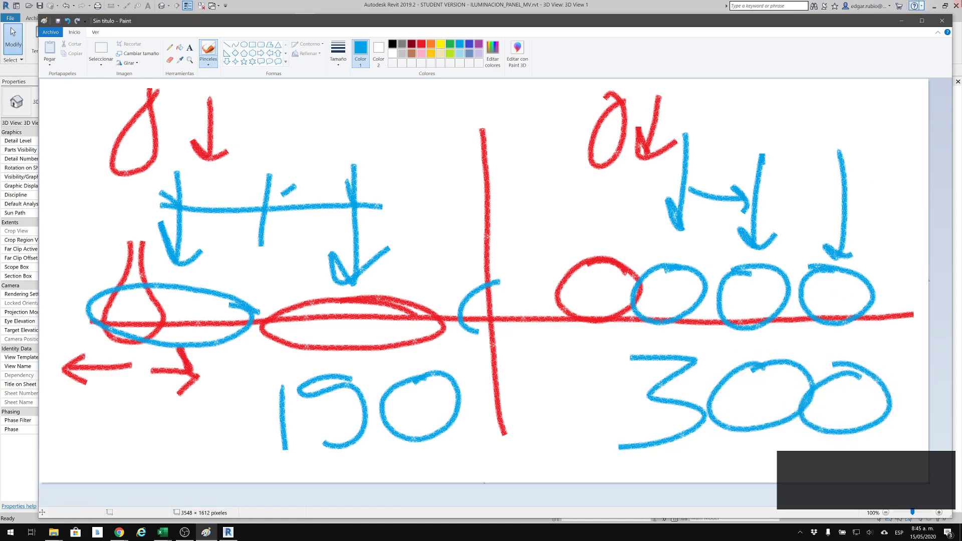
Step: Return to Revit, move the Rendering dialog clear of the perspective view and set the printer resolution to 600 DPI
left_click(901, 20)
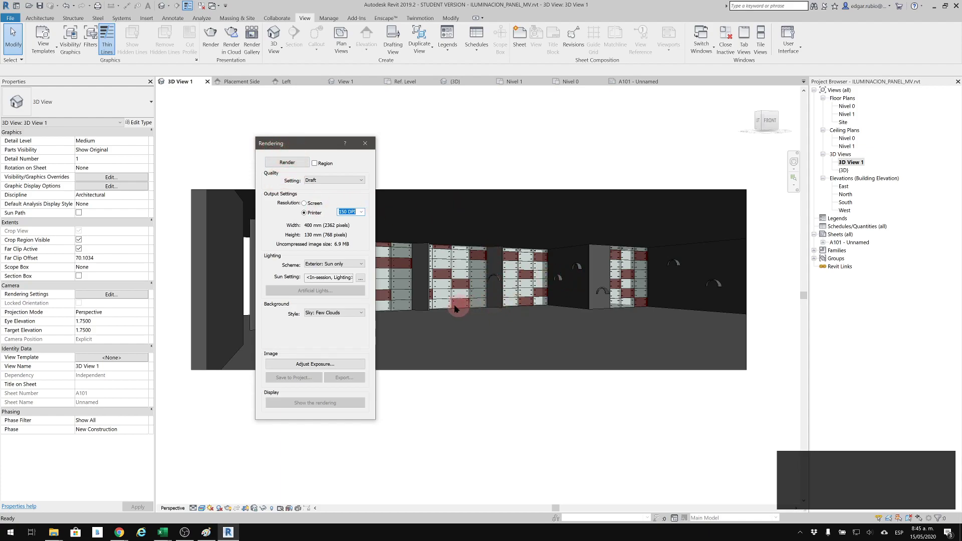
left_click_drag(311, 143, 834, 149)
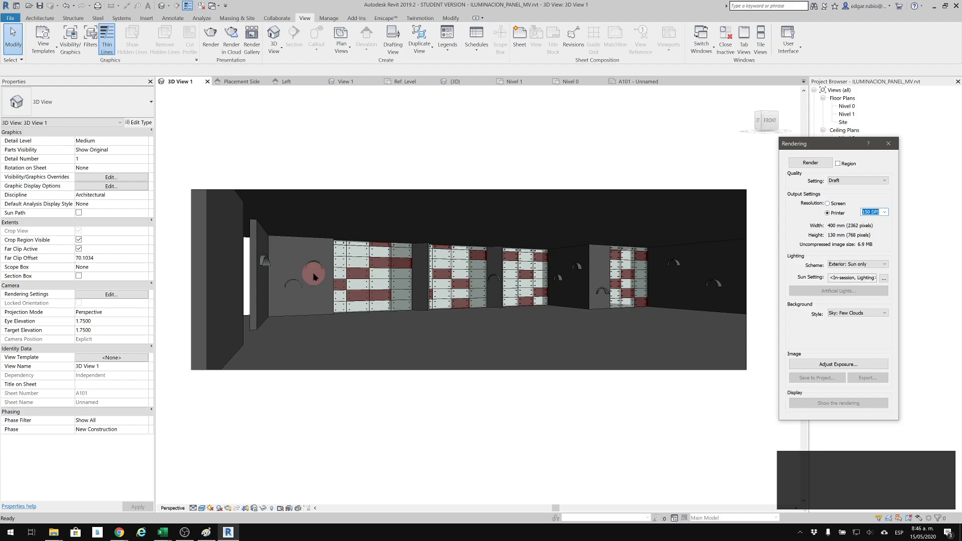
left_click(886, 213)
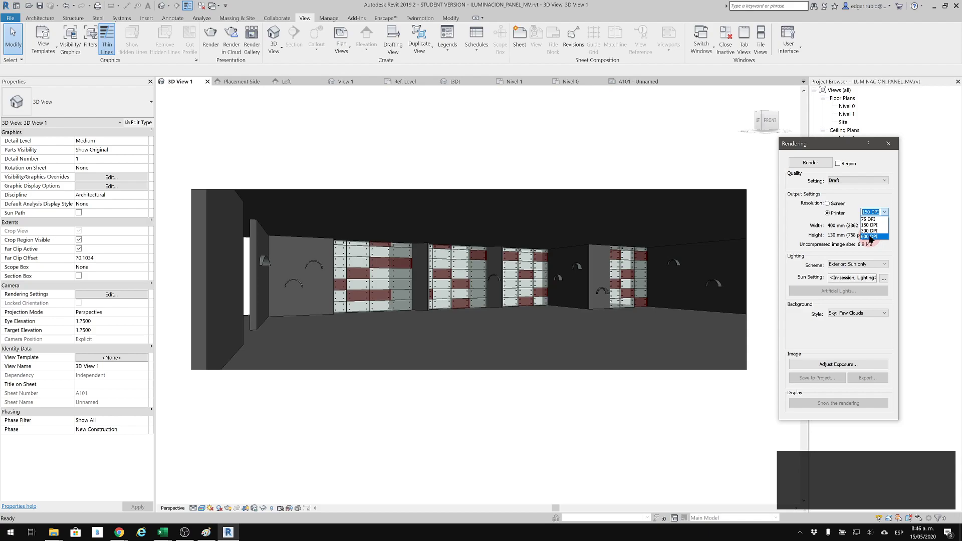
left_click(870, 238)
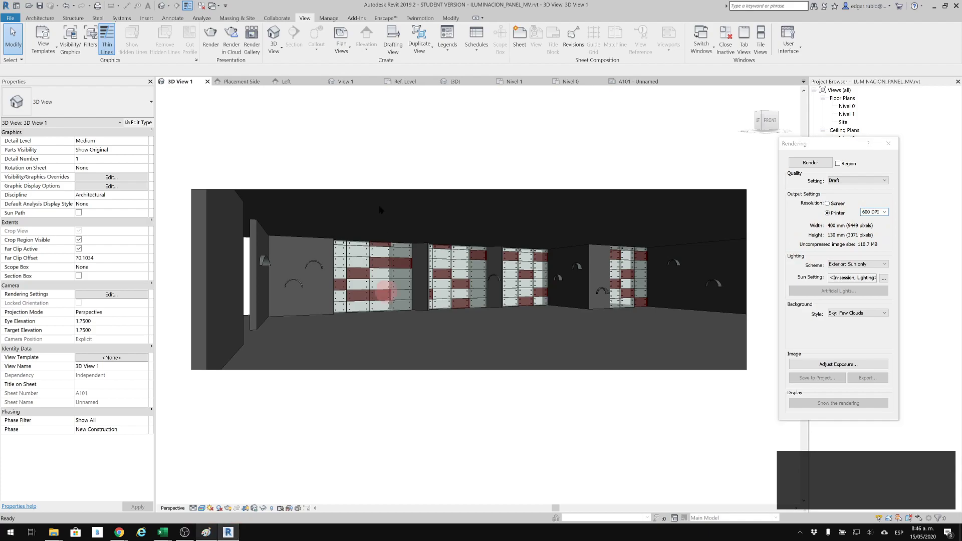
Step: Switch to Paint and erase the 150 and 300 drop comparison sketch from the canvas
left_click(206, 532)
left_click(101, 50)
mouse_move(68, 87)
left_mouse_down()
mouse_move(870, 409)
mouse_move(873, 426)
mouse_move(915, 467)
left_mouse_up()
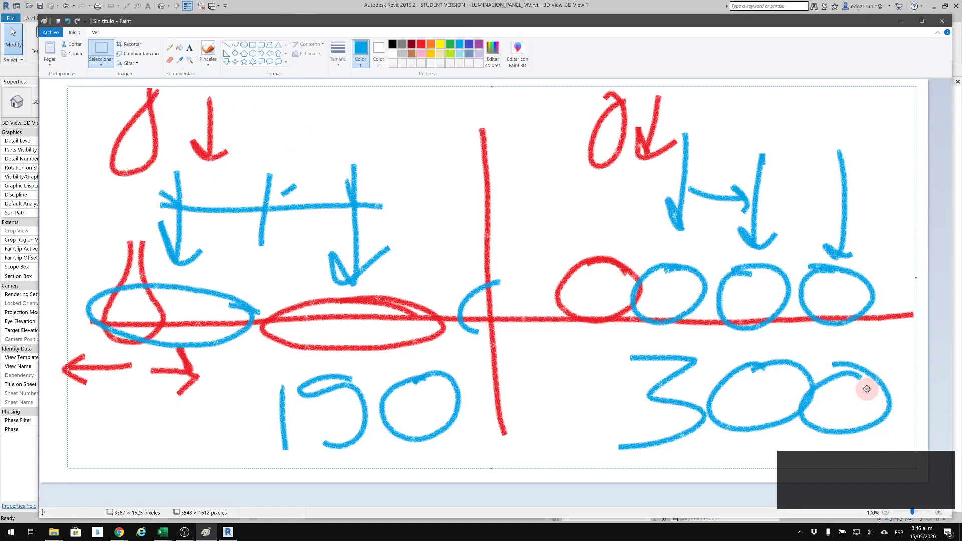
key("Delete")
Step: Draw a blue rectangle outline and enlarge it to about 2249 × 1163 pixels
left_click(253, 45)
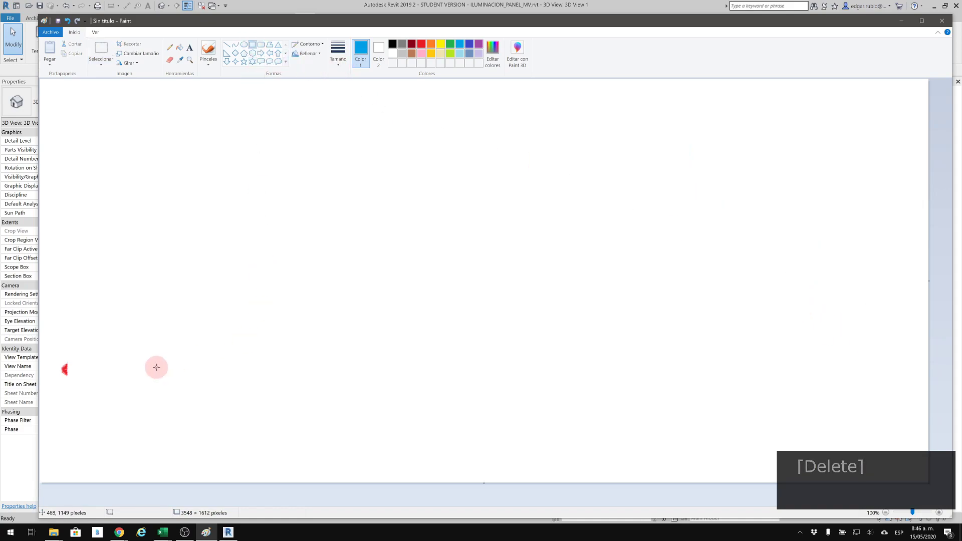
left_click_drag(149, 431, 425, 272)
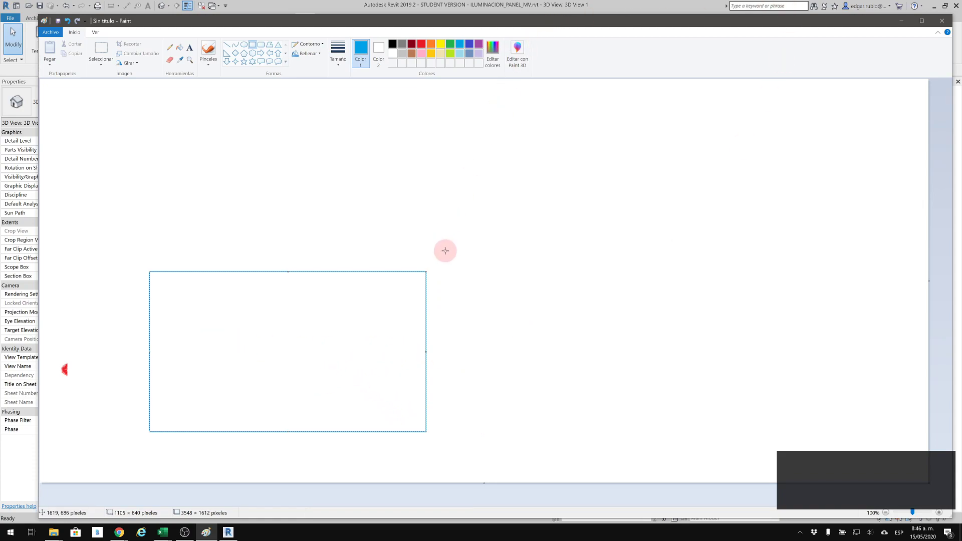
mouse_move(426, 274)
left_mouse_down()
mouse_move(714, 149)
mouse_move(713, 140)
left_mouse_up()
Step: Stack three blue square outlines down the left edge inside the large rectangle
left_click(253, 44)
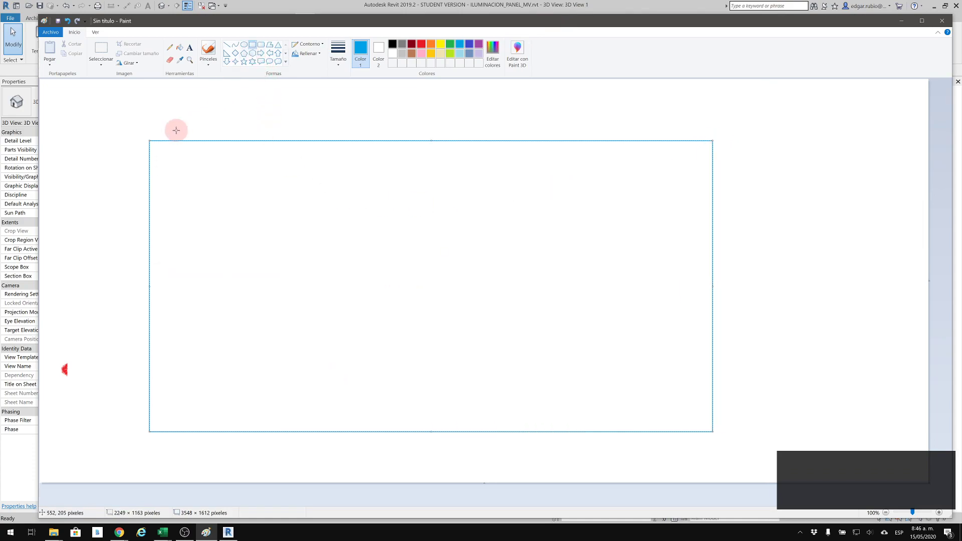
mouse_move(151, 144)
left_mouse_down()
mouse_move(234, 221)
mouse_move(126, 307)
mouse_move(149, 308)
left_mouse_up()
left_click_drag(233, 308, 150, 385)
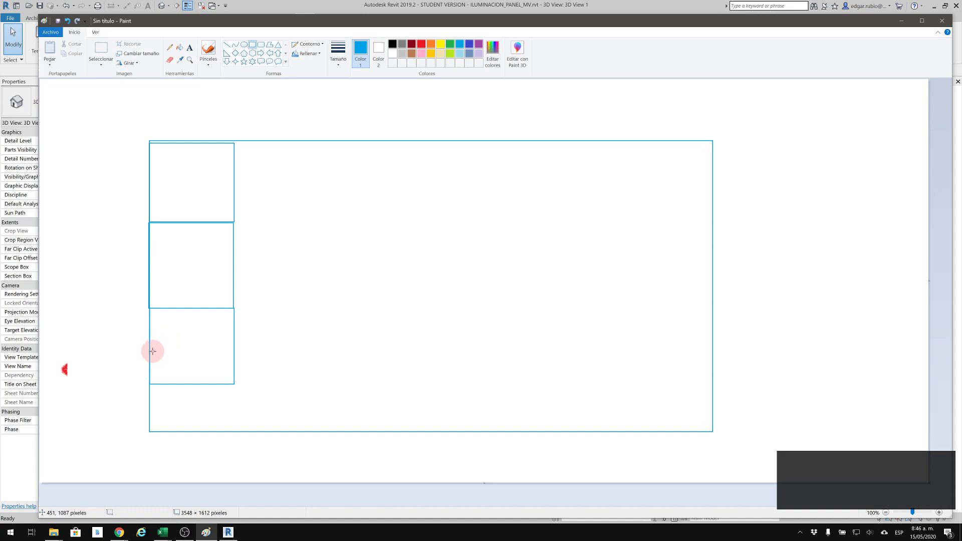
Step: Draw five smaller rectangle outlines inside the stacked squares: two in the upper, two in the middle and one in the lower square
left_click_drag(189, 313, 231, 348)
left_click_drag(187, 266, 237, 224)
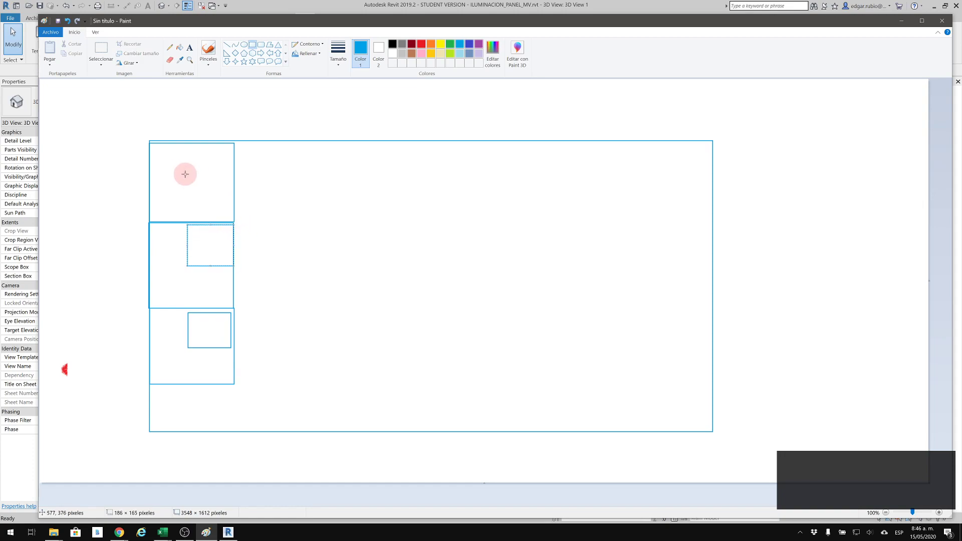
left_click_drag(190, 177, 239, 142)
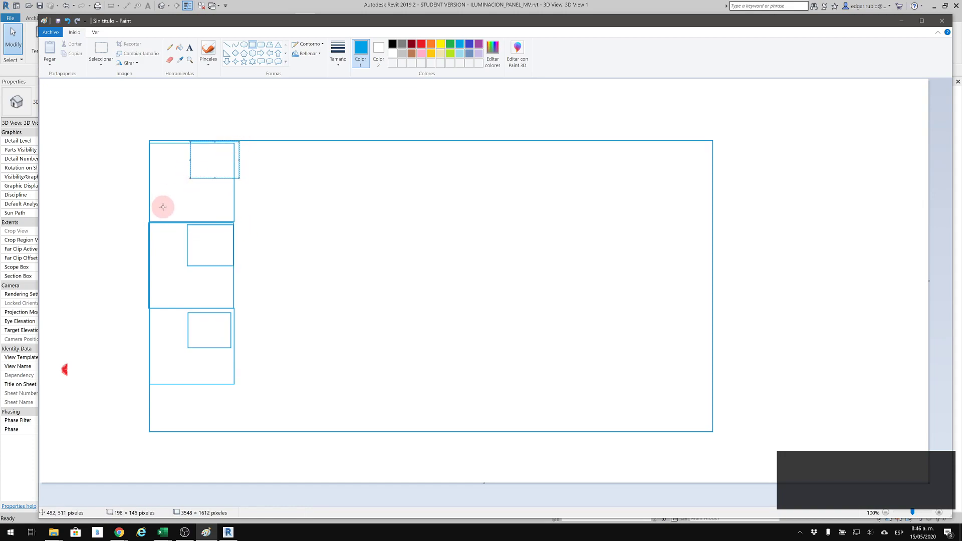
left_click_drag(190, 174, 154, 218)
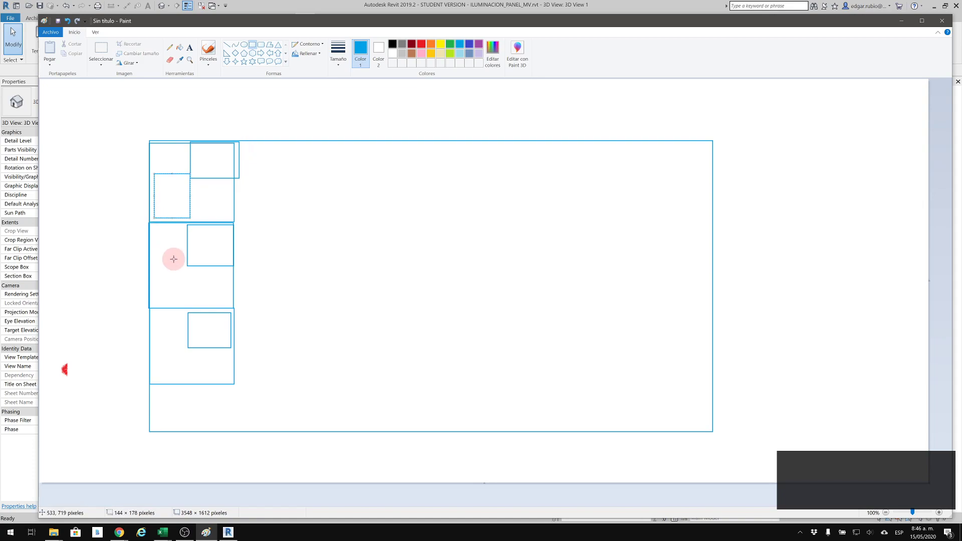
left_click_drag(182, 268, 144, 307)
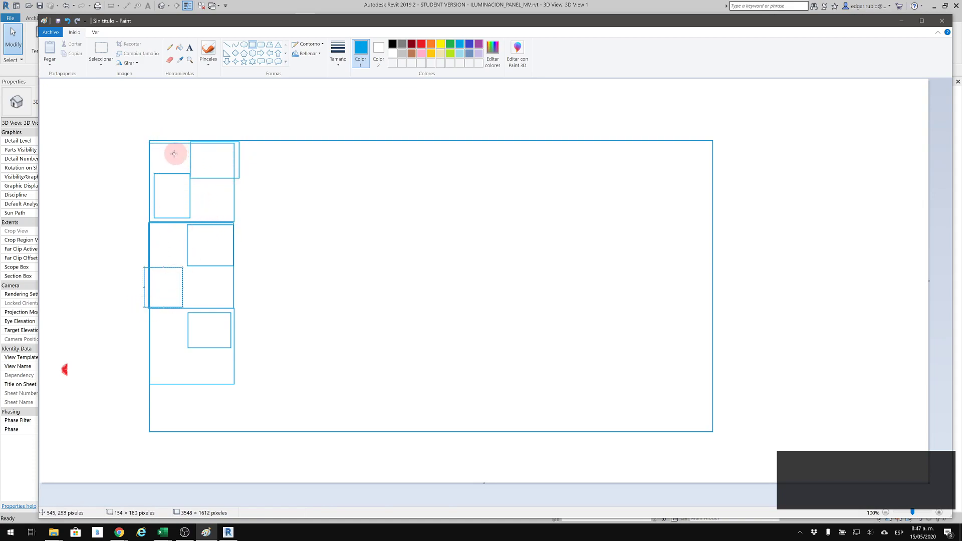
Step: Return to Revit, try the 75 DPI printer resolution and settle on 150 DPI
left_click(903, 21)
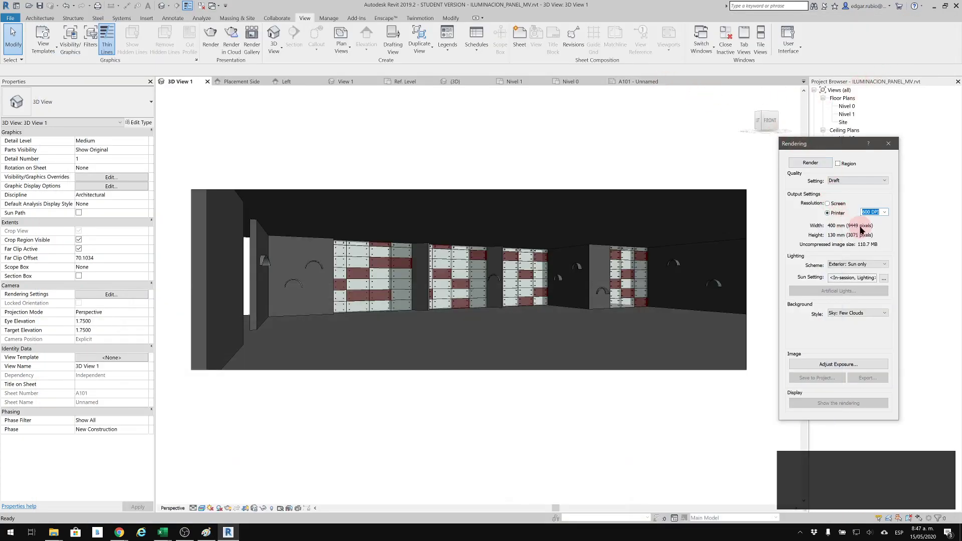
left_click(884, 213)
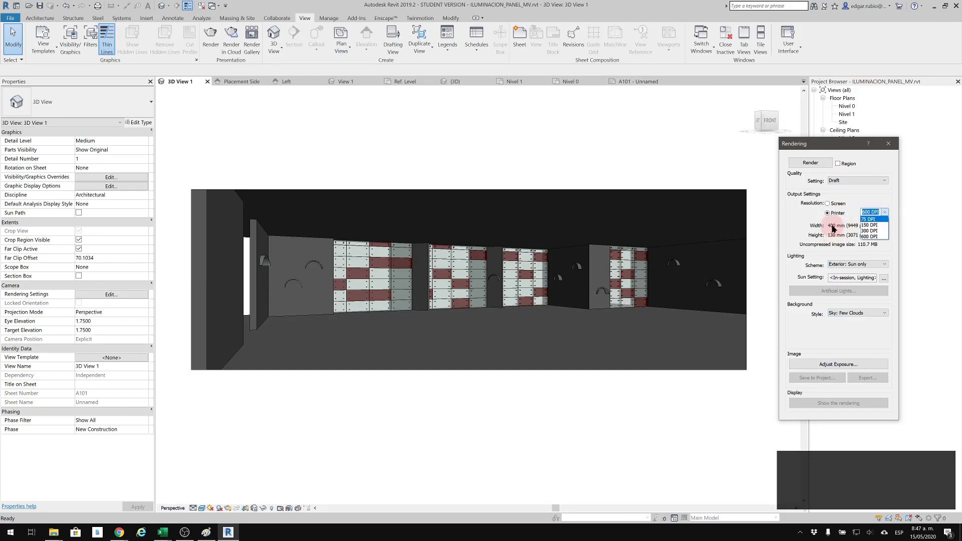
left_click(869, 219)
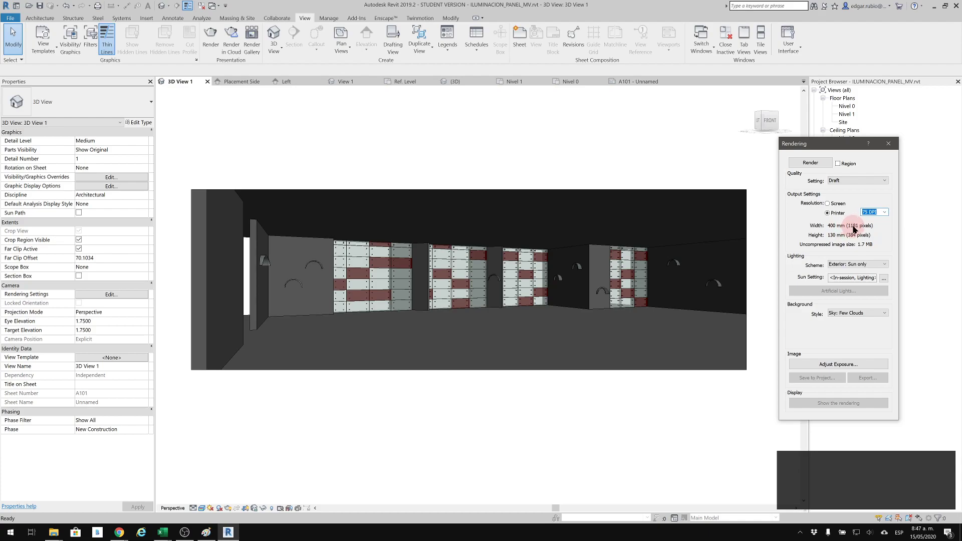
left_click(884, 212)
left_click(874, 225)
Step: Examine the perspective view at several zoom levels against the rendering's output size in pixels
scroll(595, 221, "down", 1)
middle_click_drag(593, 220, 383, 343)
scroll(455, 359, "down", 1)
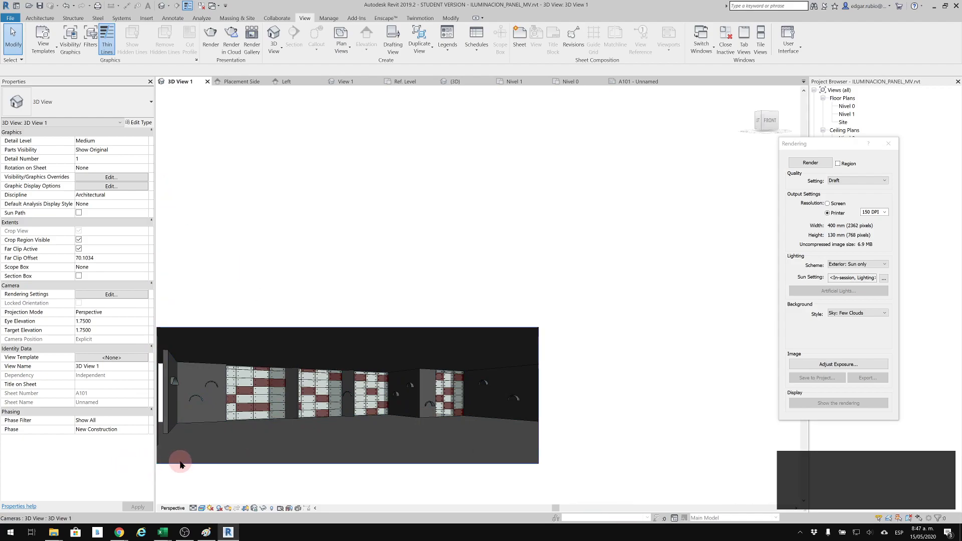
scroll(178, 464, "up", 2)
scroll(178, 463, "up", 1)
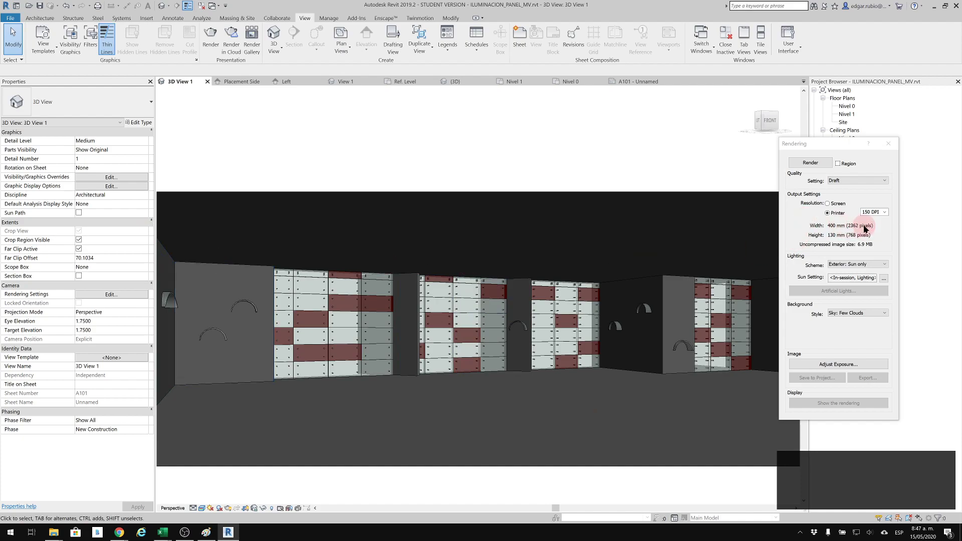
scroll(579, 236, "down", 1)
scroll(579, 235, "down", 2)
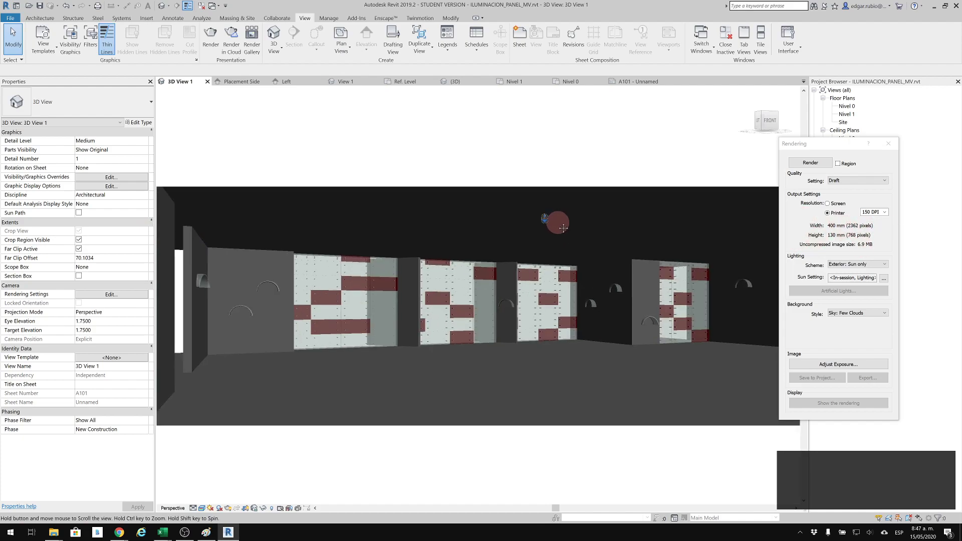
left_click(811, 163)
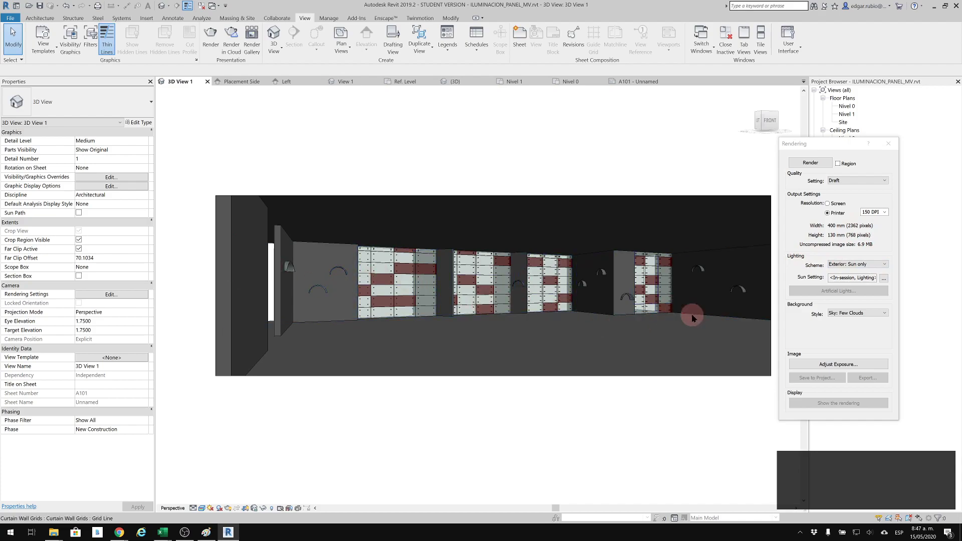
scroll(621, 301, "up", 1)
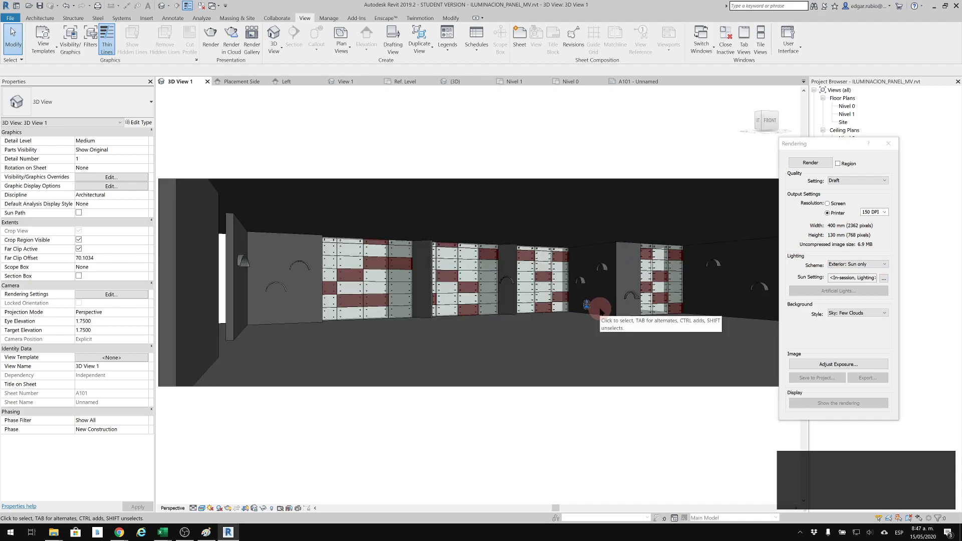
Step: Set the rendering quality to Medium, try rendering the perspective view with Exterior: Sun only lighting and stop it
left_click(856, 181)
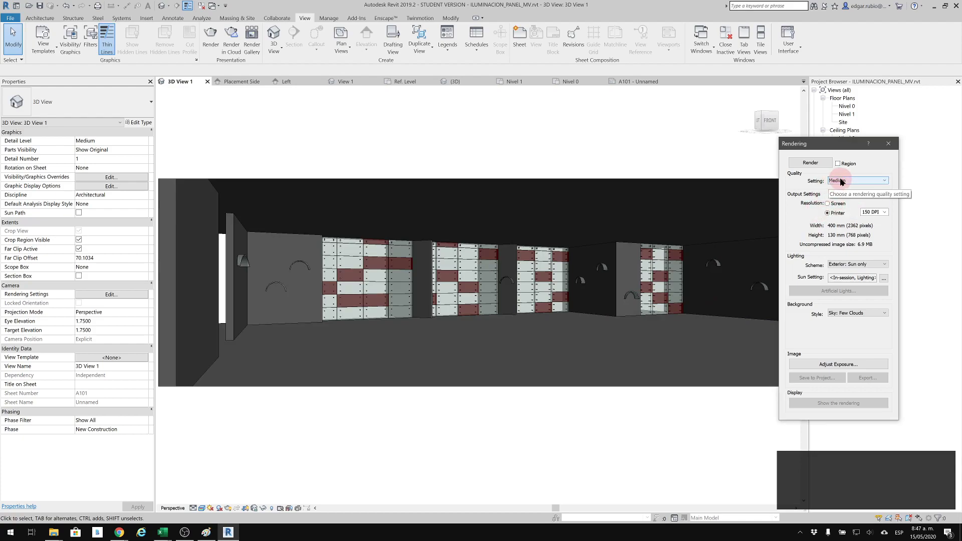
left_click(841, 181)
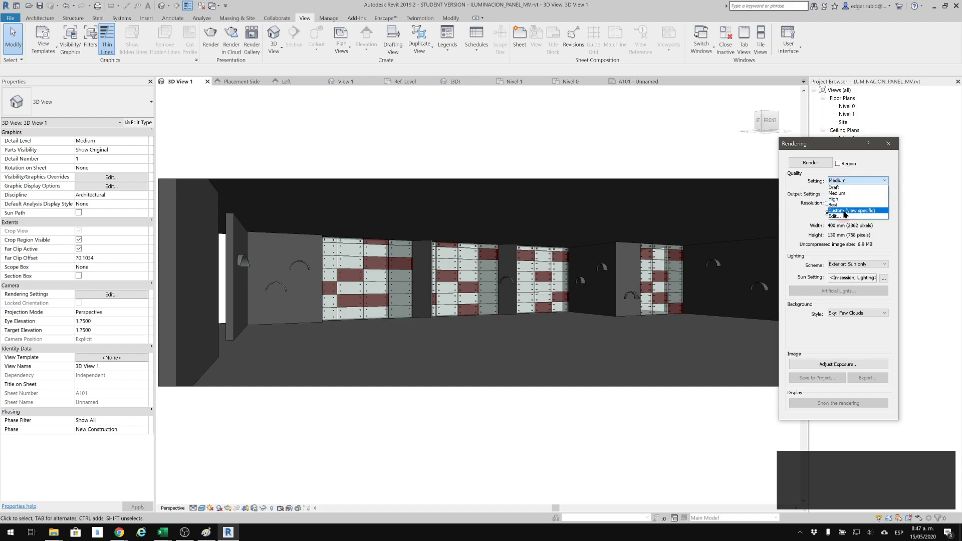
left_click(812, 164)
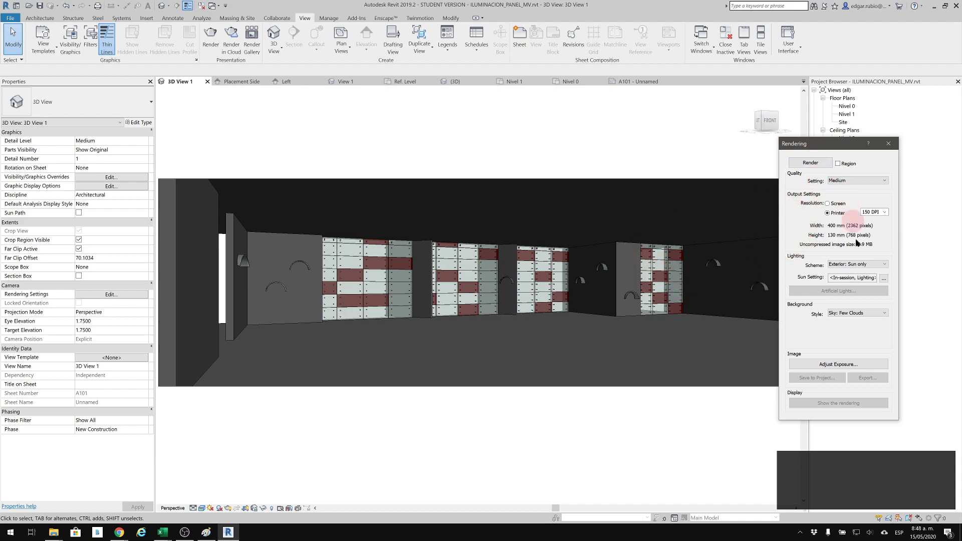
left_click(809, 163)
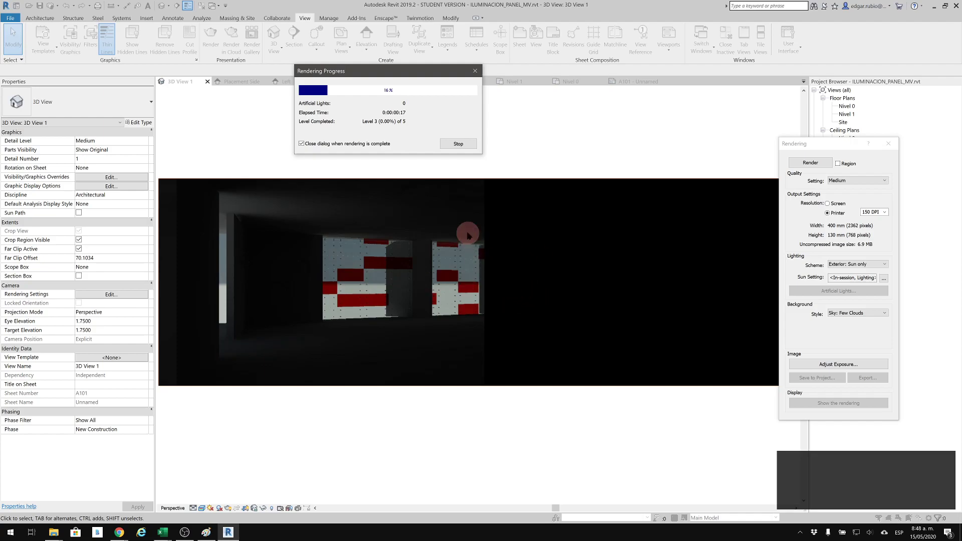
left_click(459, 144)
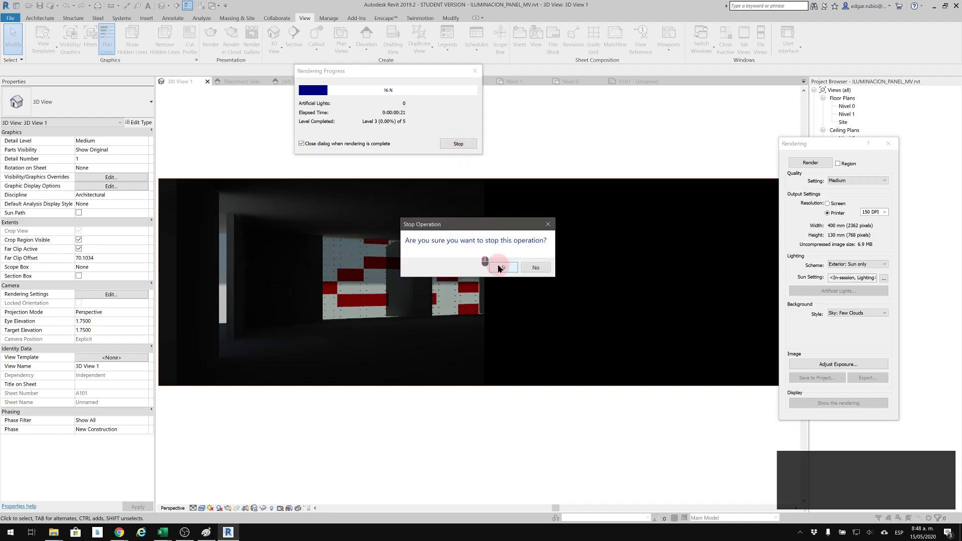
left_click(530, 265)
left_click(458, 144)
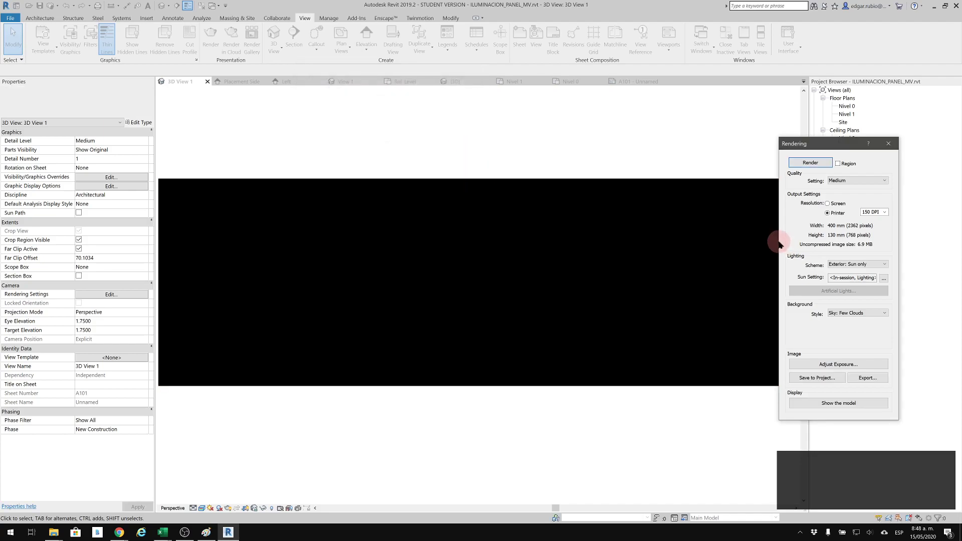
Step: Try the Interior: Sun only lighting scheme in a Medium rendering and stop it partway
left_click(852, 264)
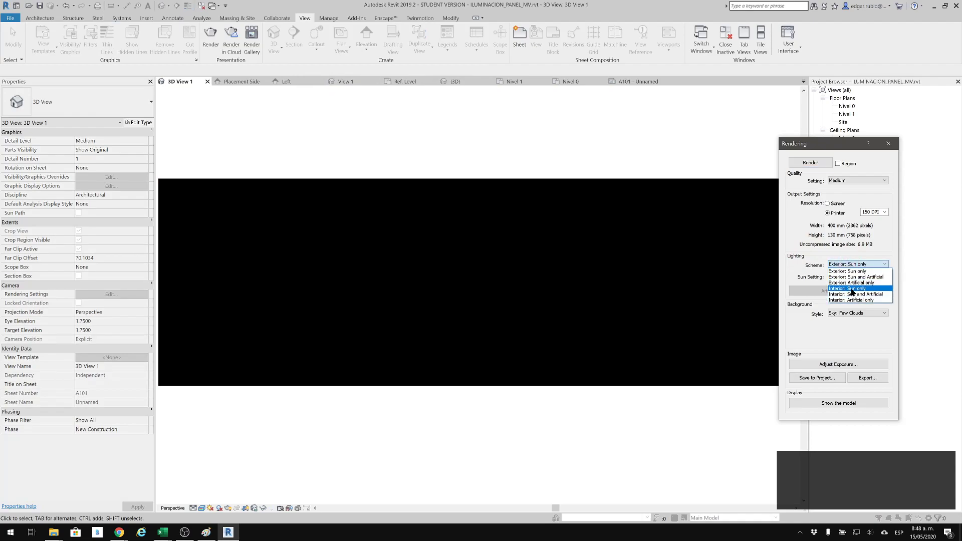
left_click(853, 289)
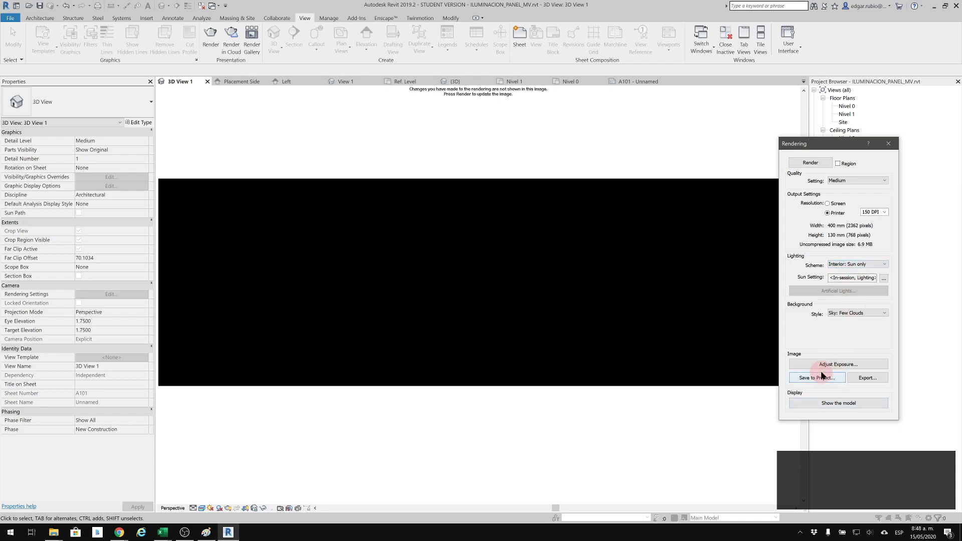
left_click(812, 164)
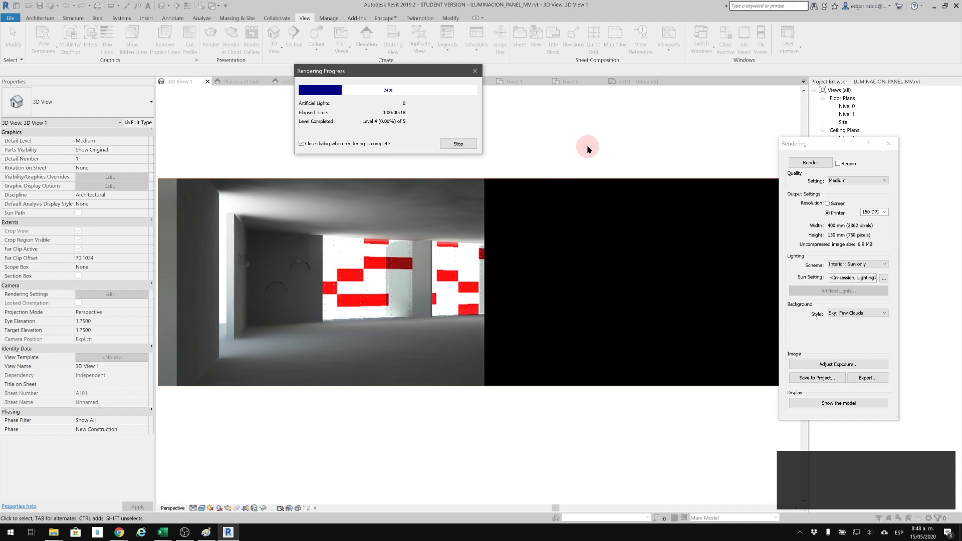
left_click(460, 145)
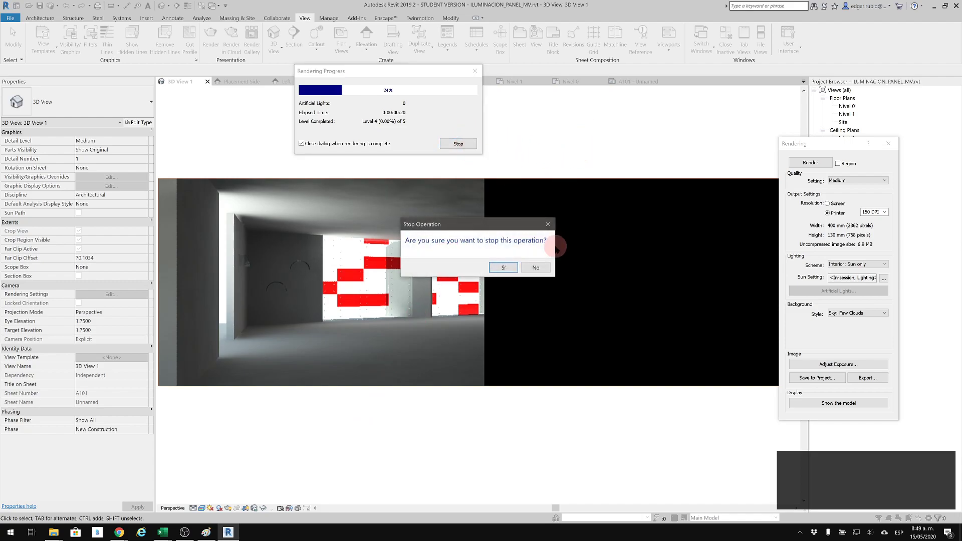
left_click(498, 266)
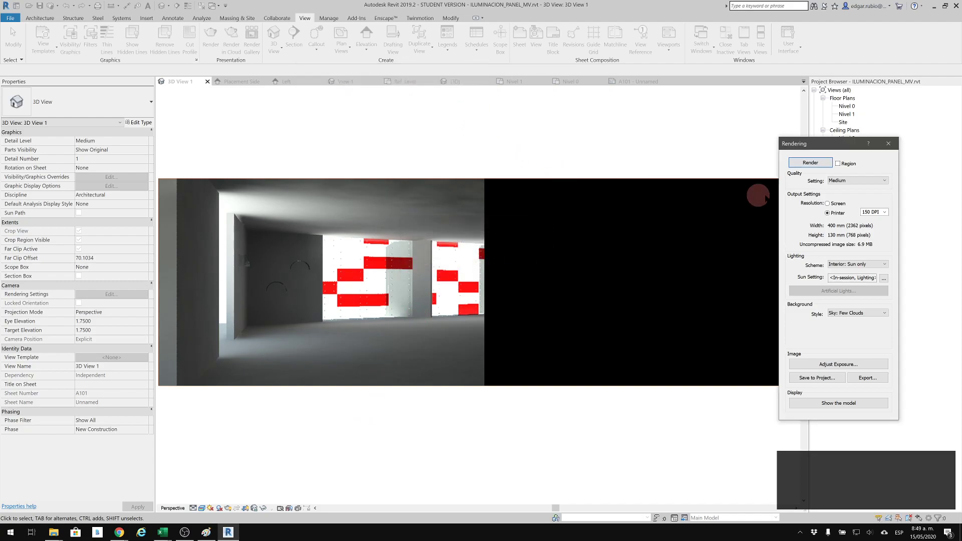
Step: Close and reopen the rendering settings, choosing Exterior: Sun only as the lighting scheme
left_click(893, 145)
middle_click_drag(535, 239, 544, 224)
scroll(392, 302, "up", 1)
middle_click_drag(392, 301, 445, 304)
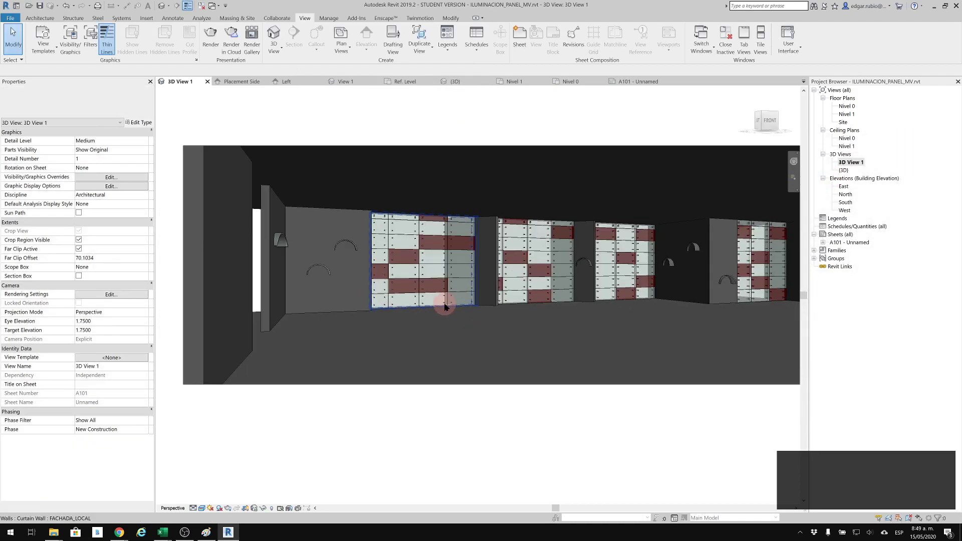
scroll(238, 302, "up", 1)
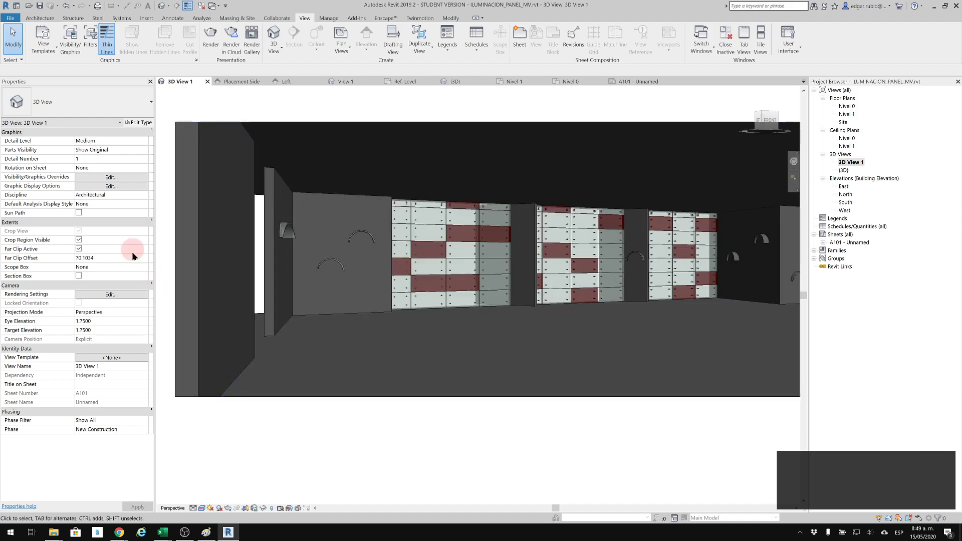
left_click(227, 507)
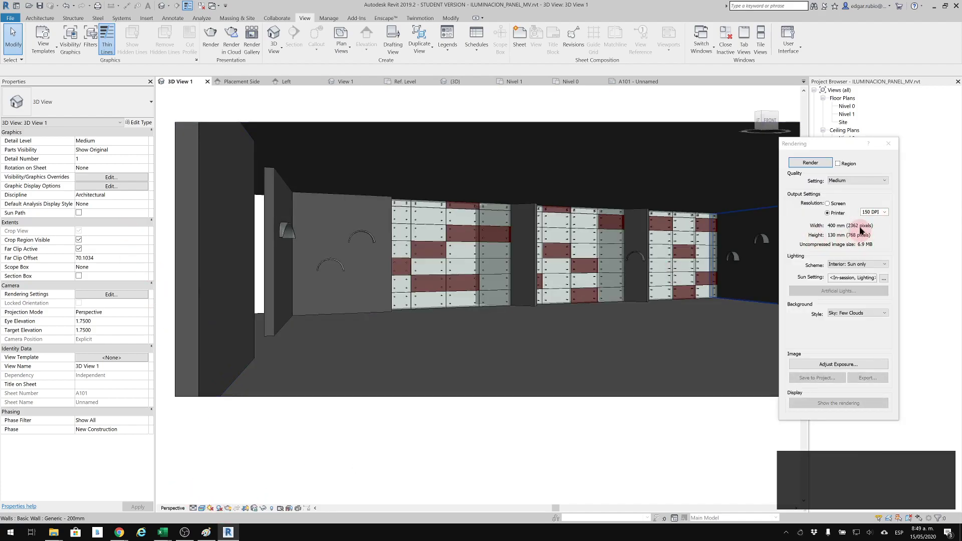
left_click(862, 265)
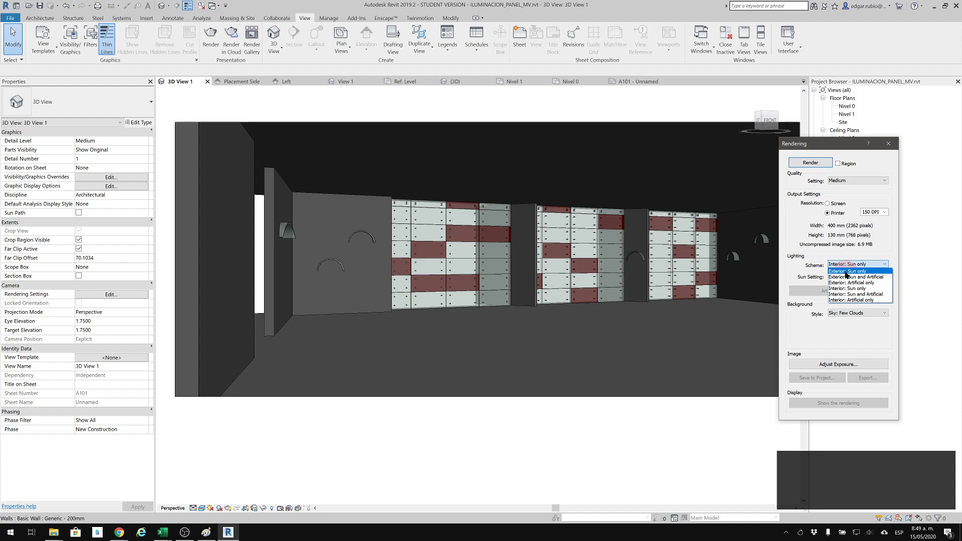
left_click(845, 272)
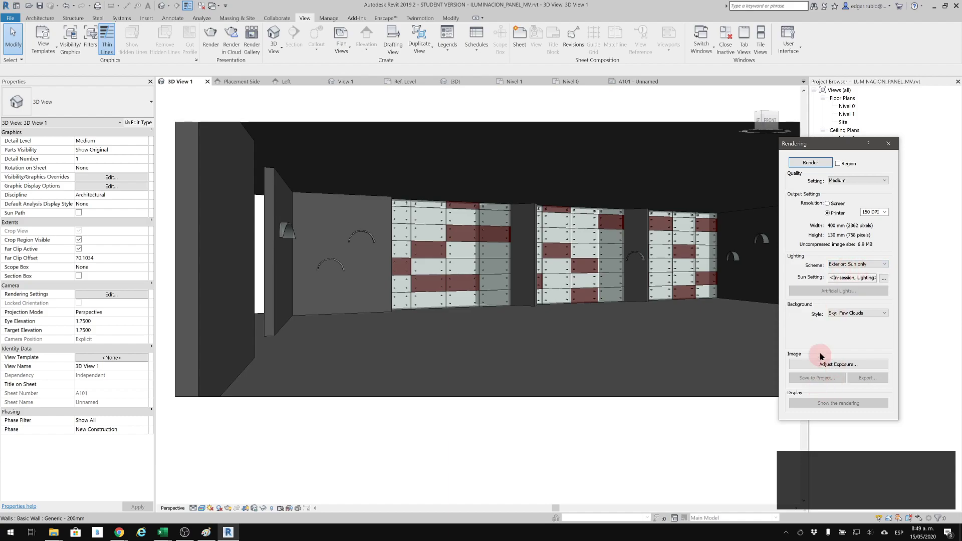
Step: Start a Medium quality rendering with the exterior sun lighting scheme and stop it
left_click(810, 162)
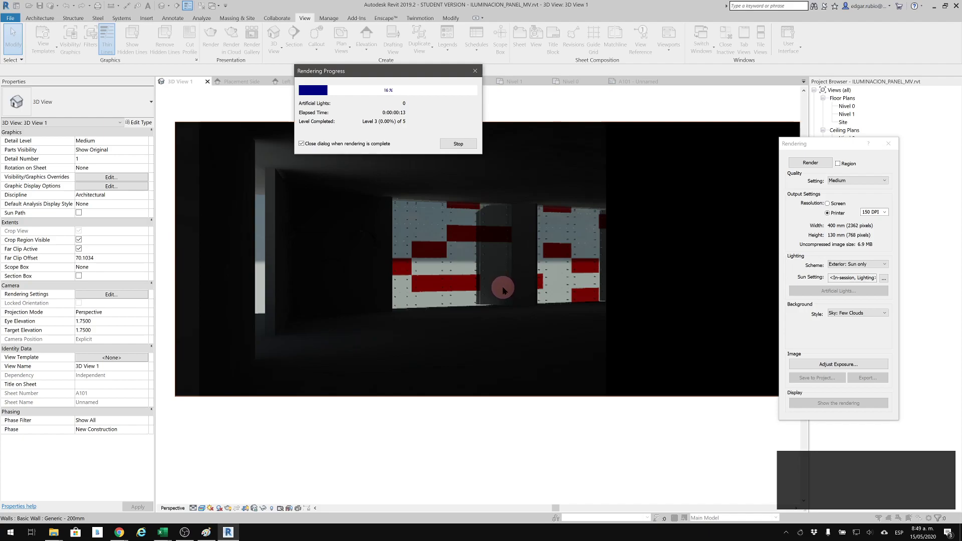
left_click(455, 144)
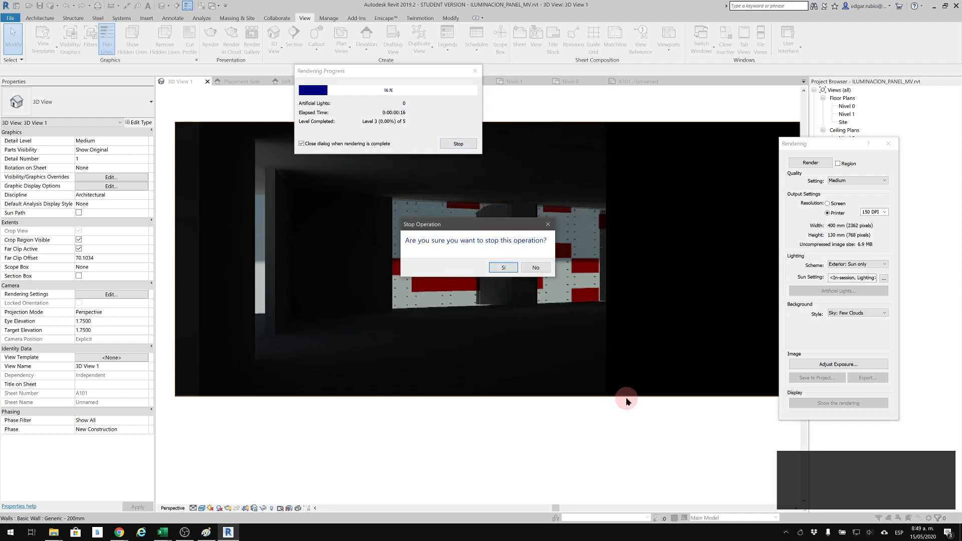
left_click(503, 268)
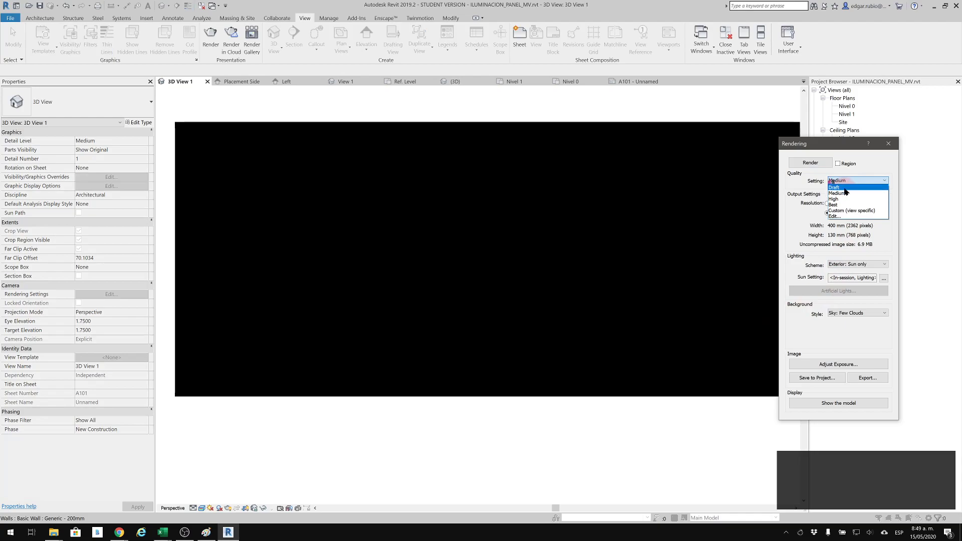
Step: Render the perspective view at Draft quality and dismiss the calendar notification
left_click(834, 172)
left_click(808, 167)
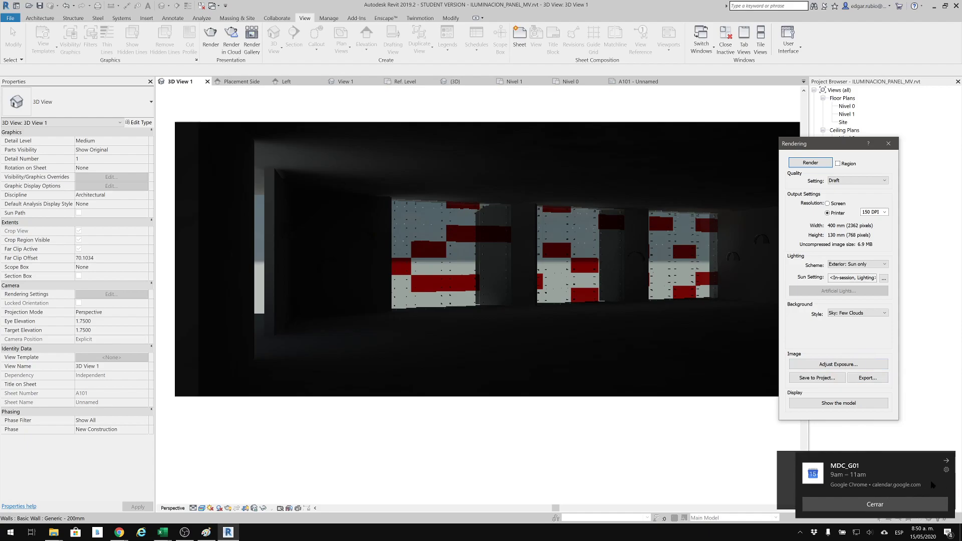
left_click(946, 459)
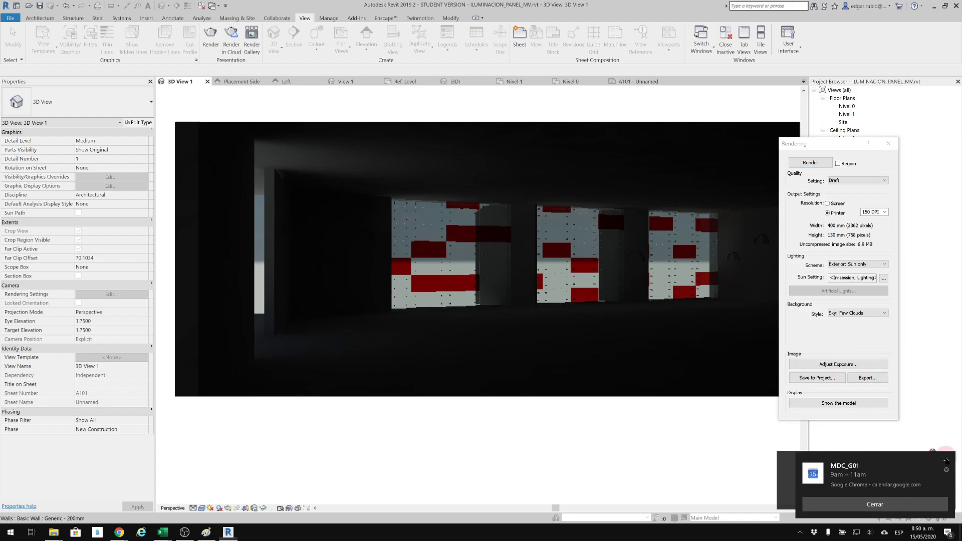
Step: Brighten the rendered image by setting its exposure value to 8
left_click(829, 368)
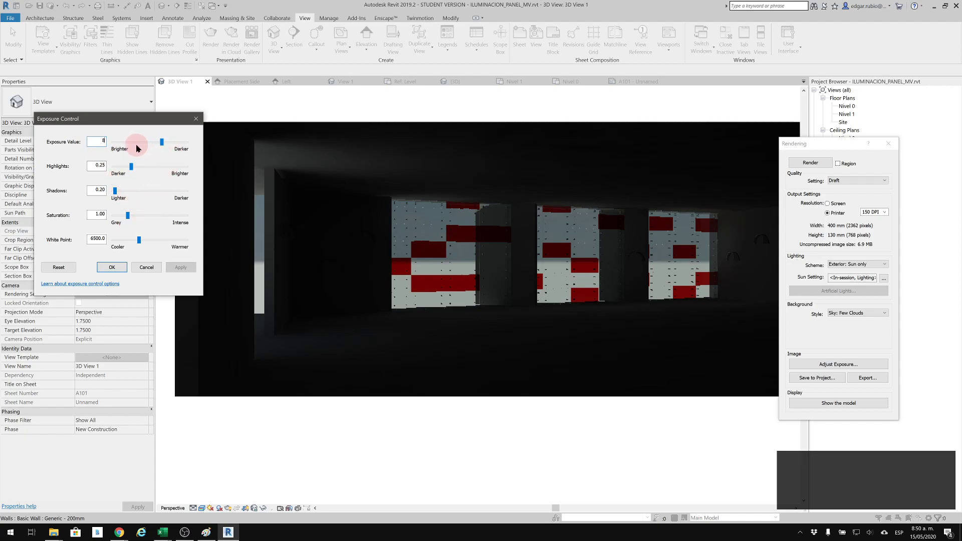
left_click(112, 267)
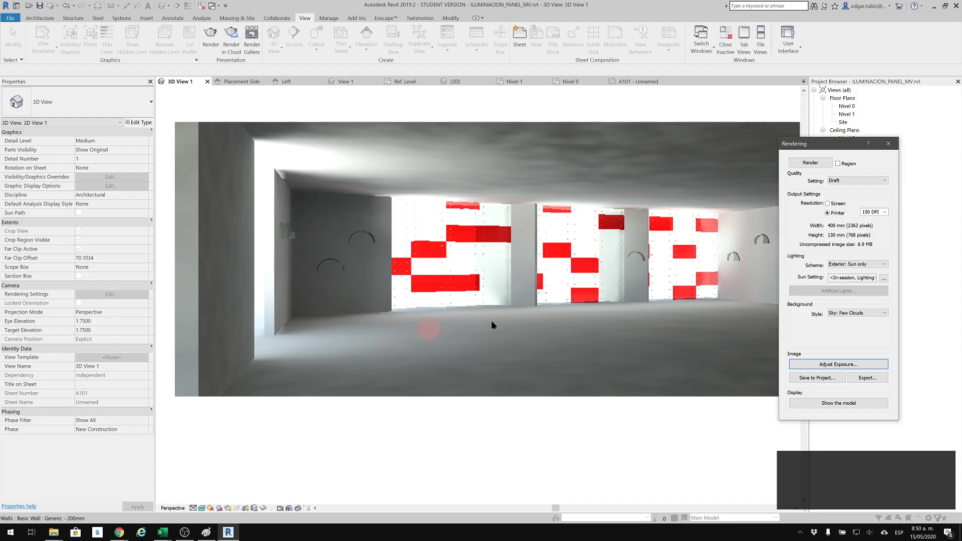
Step: Set the rendering quality to Medium, start a rendering of the perspective view, then stop it and close the rendering settings
left_click(854, 181)
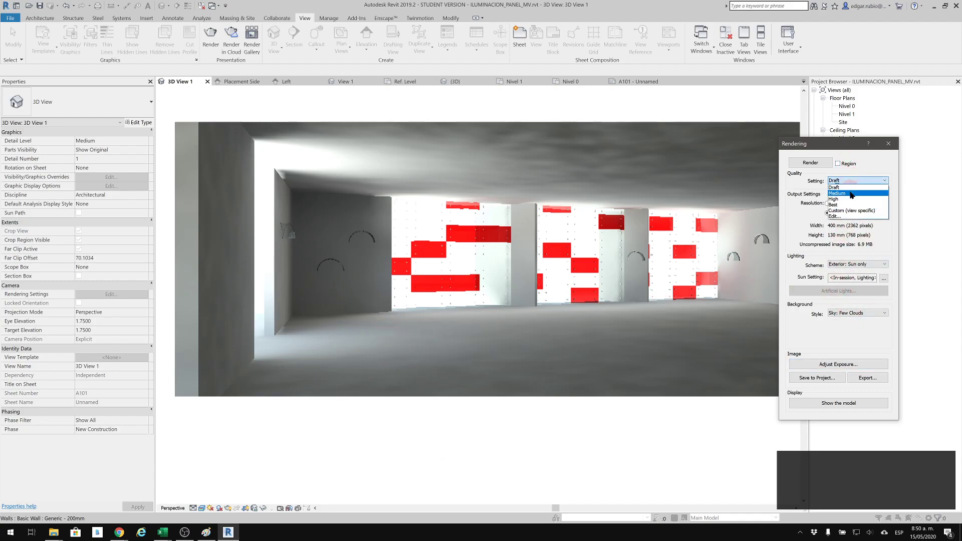
left_click(852, 197)
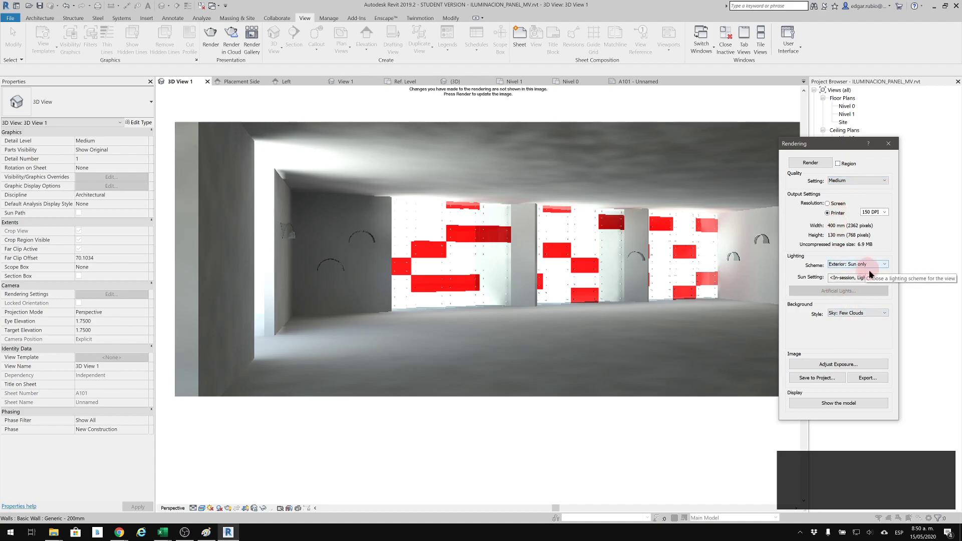
left_click(808, 162)
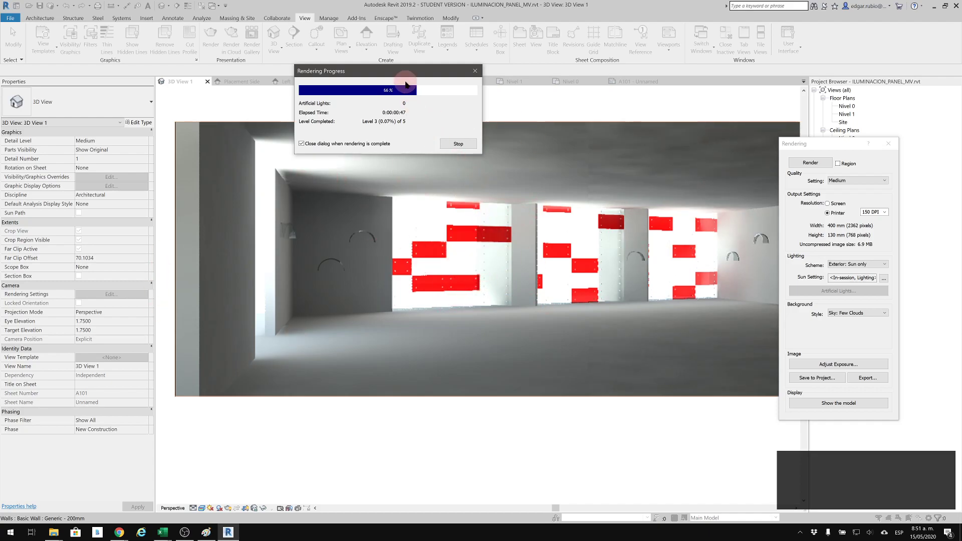
left_click(458, 143)
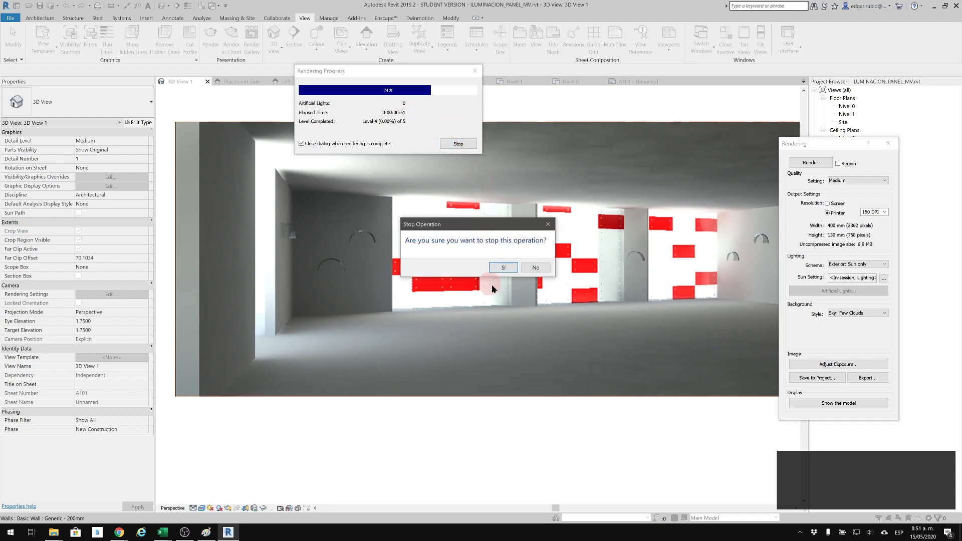
left_click(502, 268)
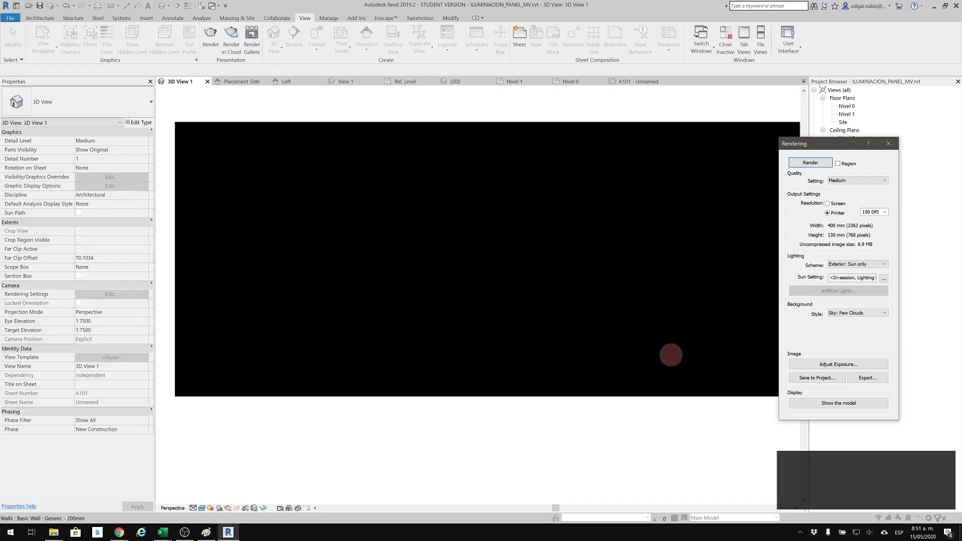
scroll(635, 258, "down", 1)
middle_click_drag(716, 233, 686, 242)
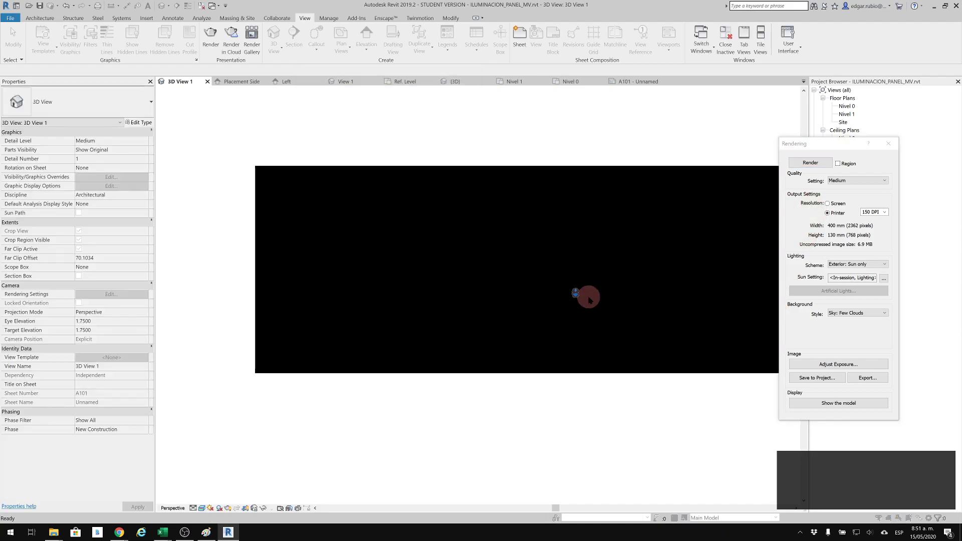
scroll(589, 299, "down", 1)
middle_click_drag(589, 302, 436, 329)
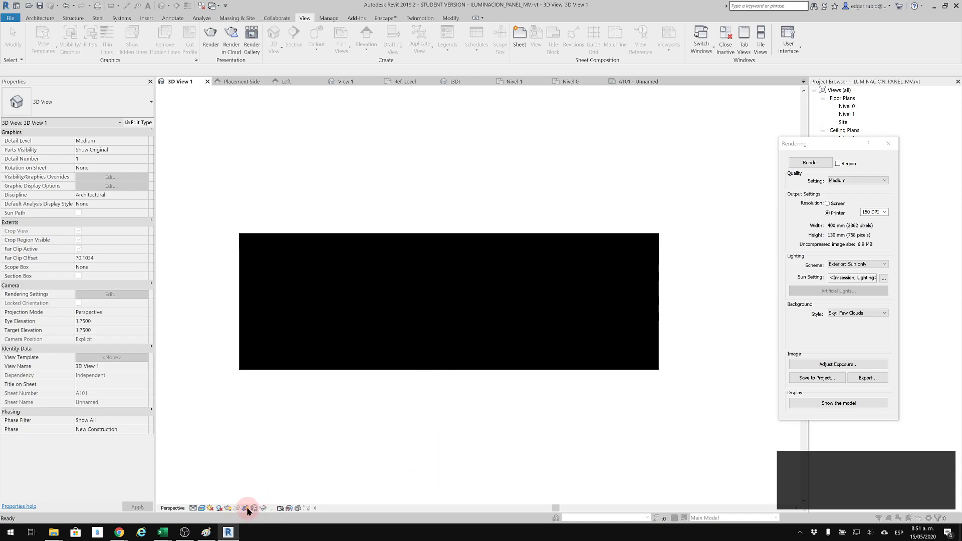
left_click(888, 144)
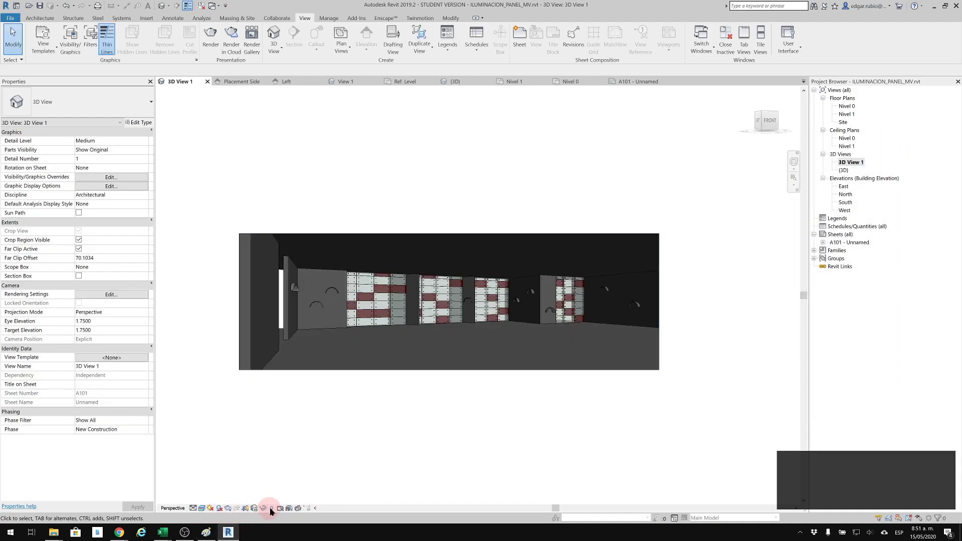
Step: Narrow the perspective view's crop region from its right edge to about 136 mm wide, keeping the lamps beside the door in frame
left_click(248, 509)
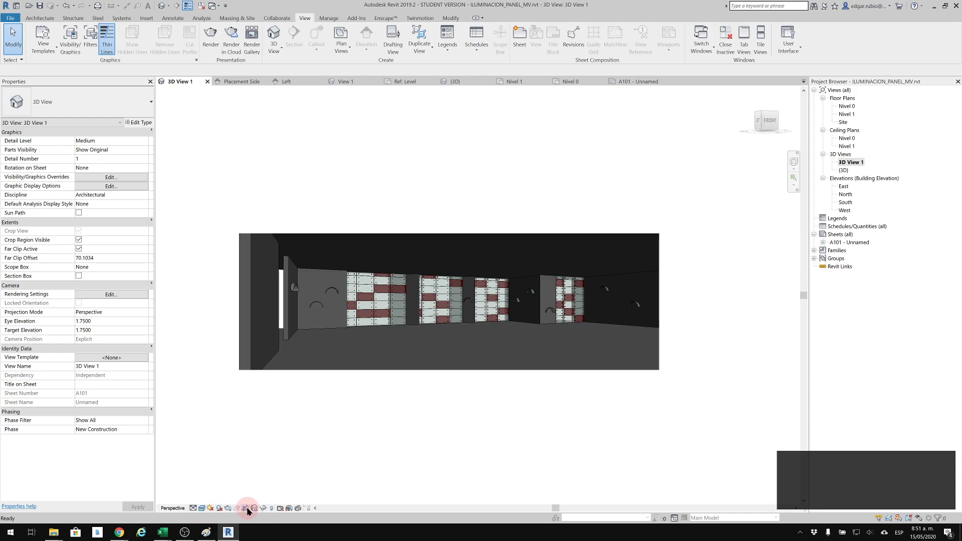
left_click(248, 510)
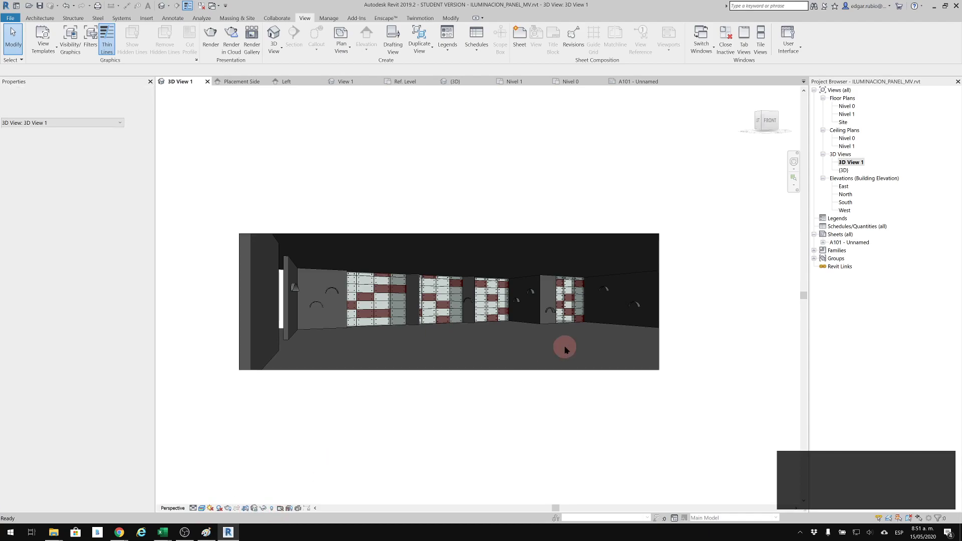
left_click(659, 306)
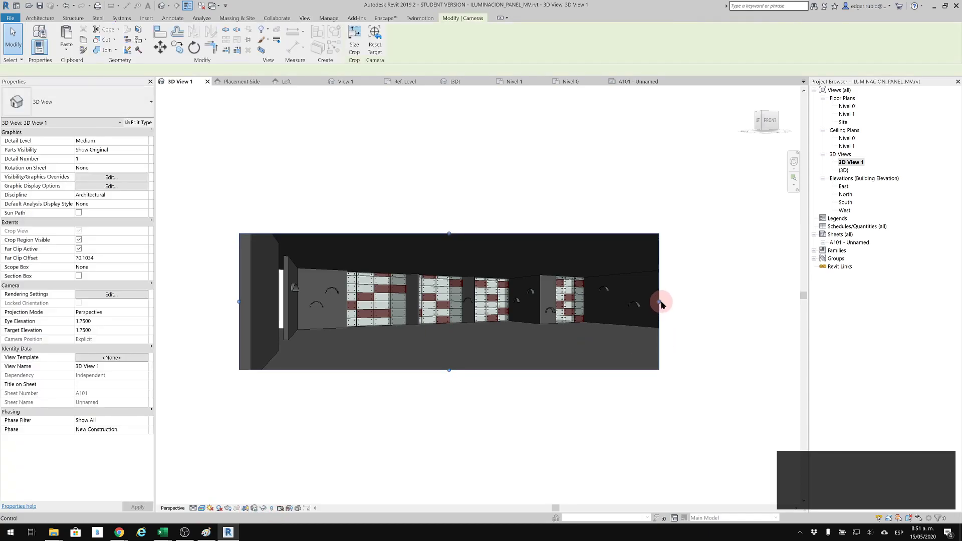
left_click(368, 326)
left_click_drag(368, 327, 381, 324)
scroll(306, 316, "up", 5)
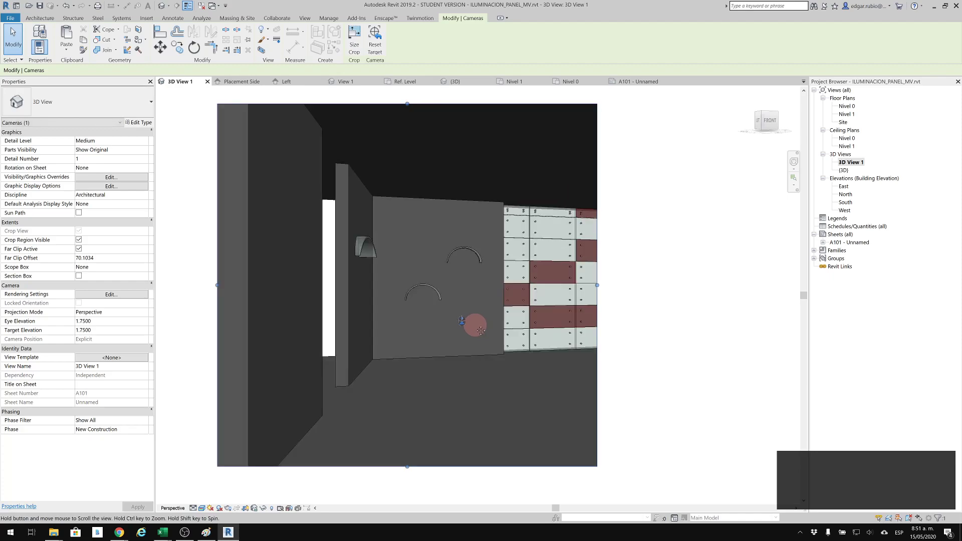
left_click(612, 339)
left_click(619, 391)
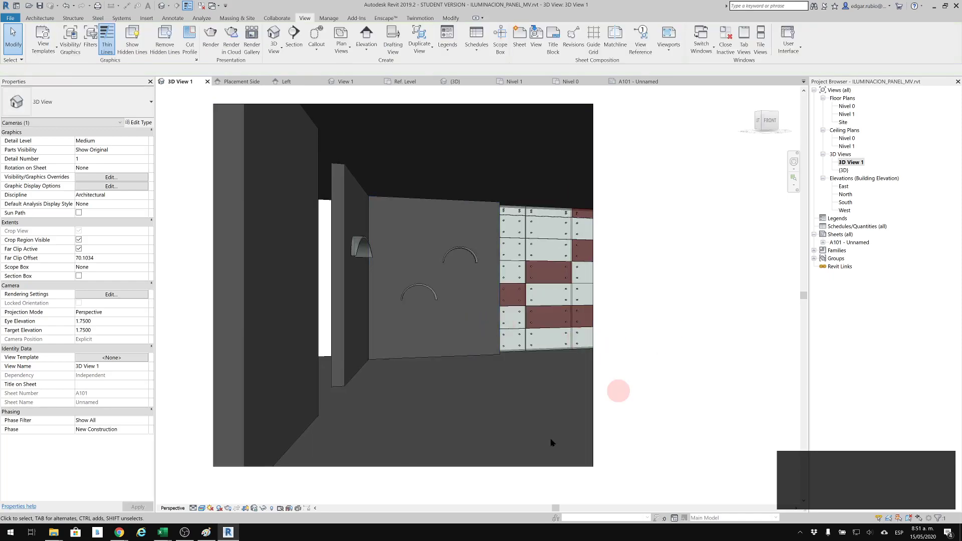
Step: Render the cropped view at Medium quality with the Exterior: Sun and Artificial lighting scheme
left_click(236, 508)
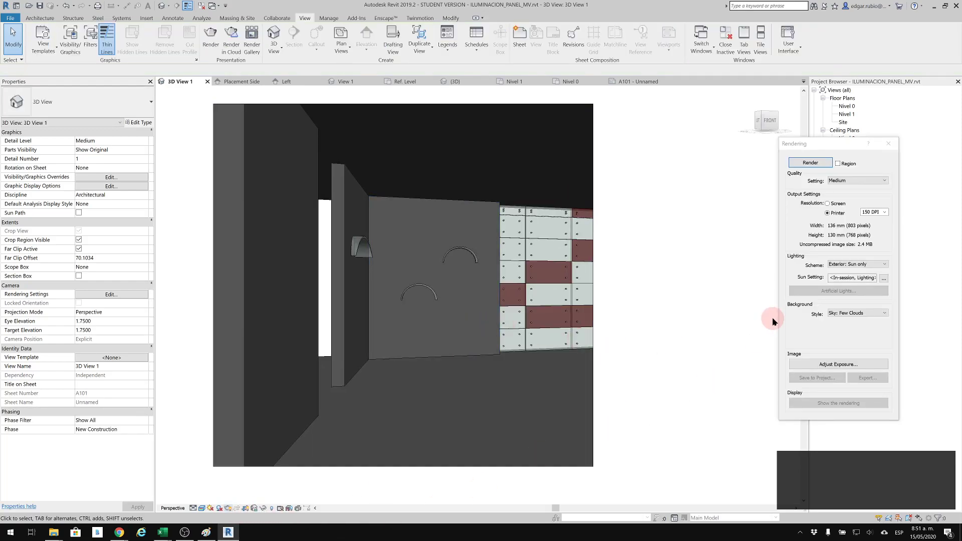
left_click(865, 266)
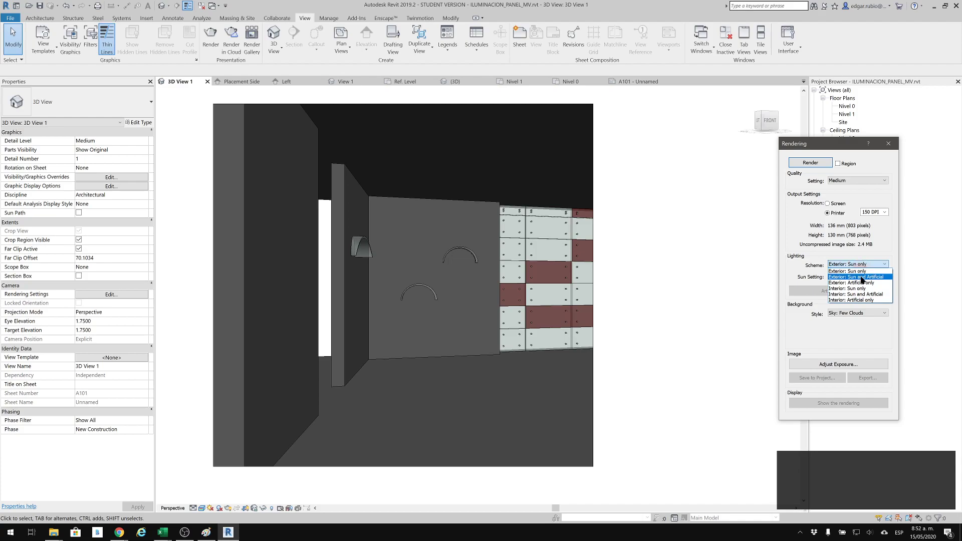
left_click(863, 277)
left_click(804, 163)
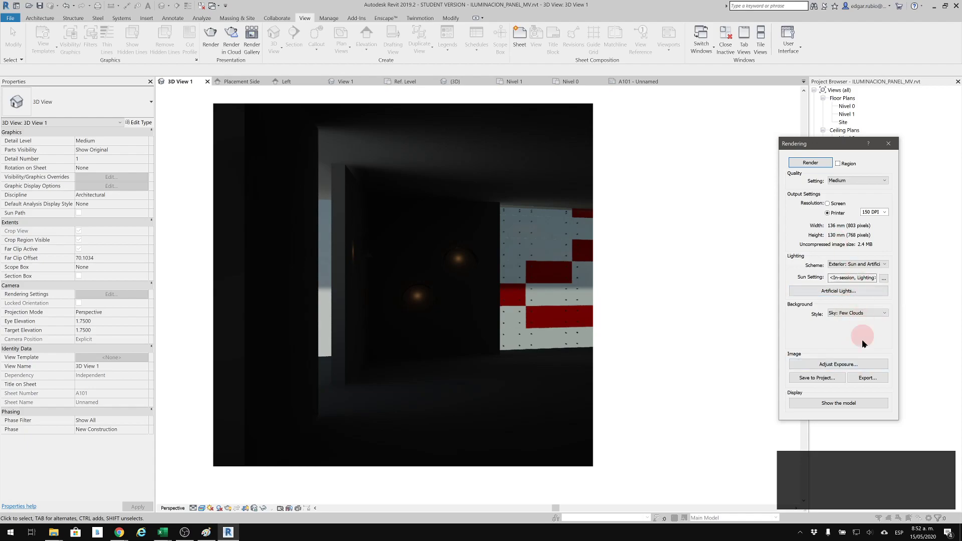
Step: Brighten the rendered image by setting its exposure value to 9, and close the rendering settings
left_click(852, 364)
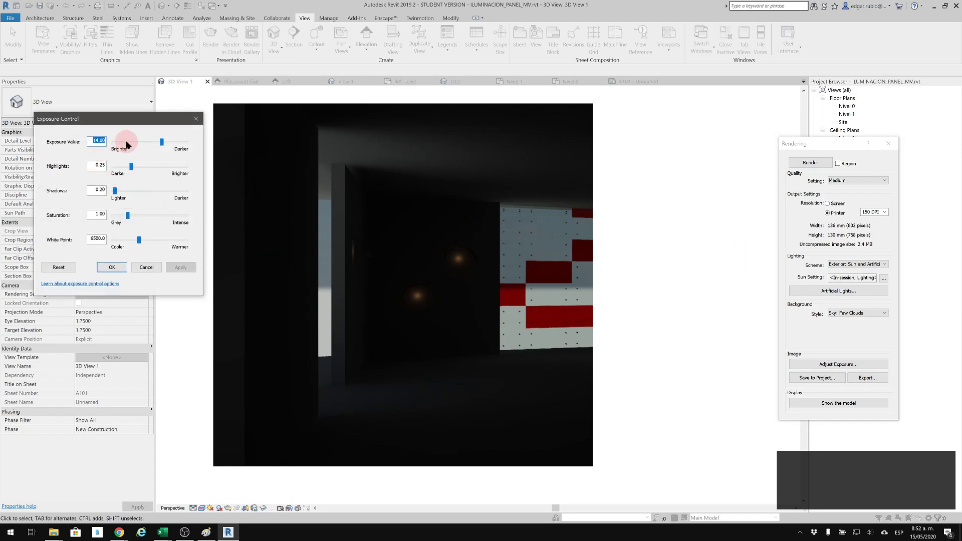
type("9")
left_click(112, 268)
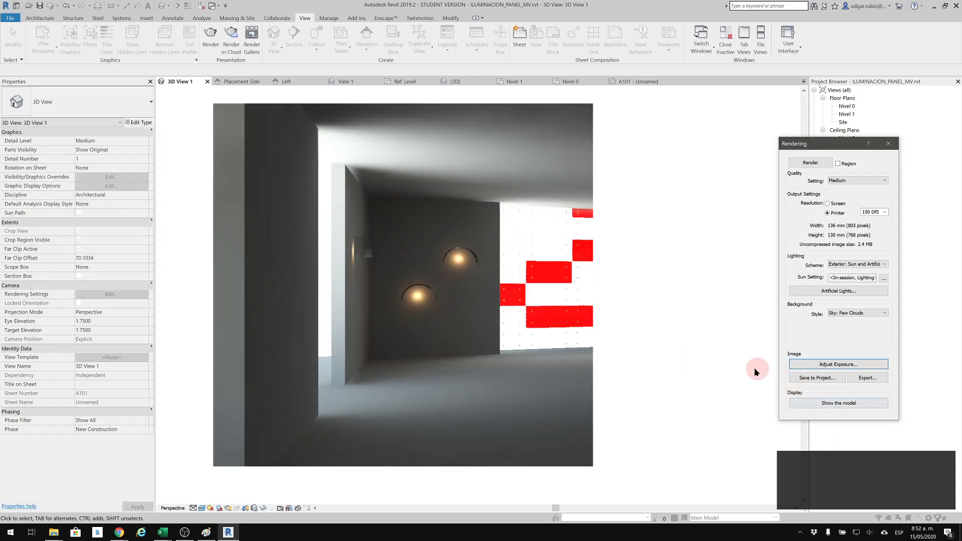
left_click(895, 146)
middle_click_drag(585, 265, 601, 268)
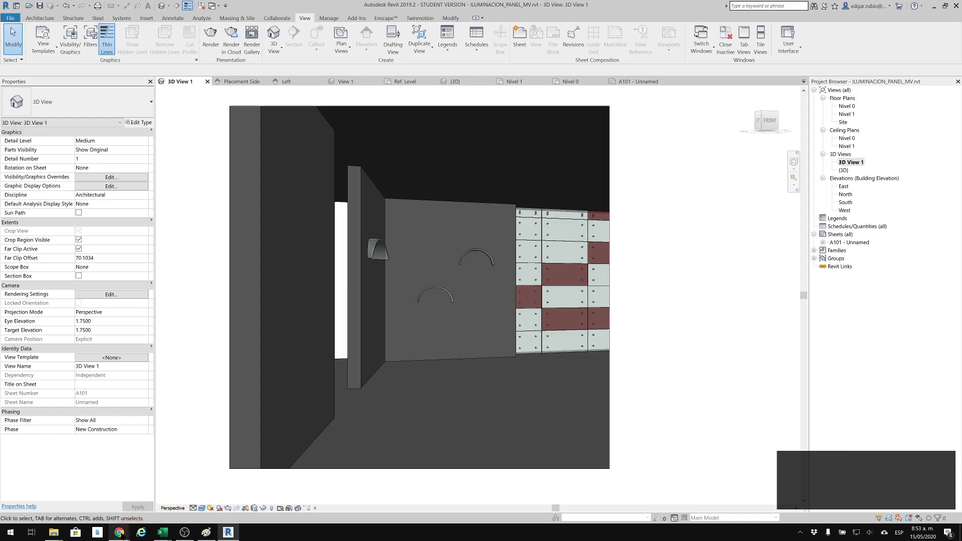
Step: Switch to Chrome, browse the featured projects in the Autodesk Rendering gallery and open the My Apartment project
mouse_move(121, 535)
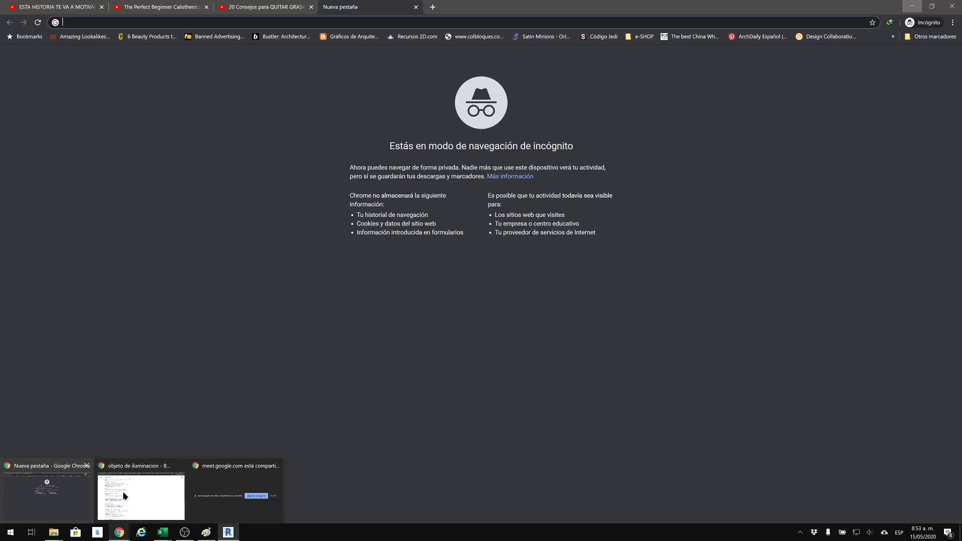
left_click(123, 492)
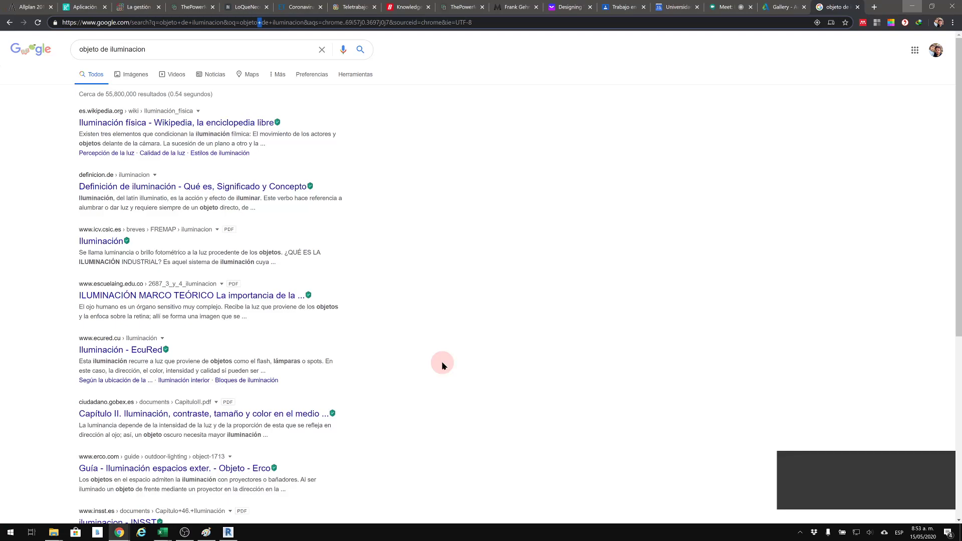
left_click(617, 260)
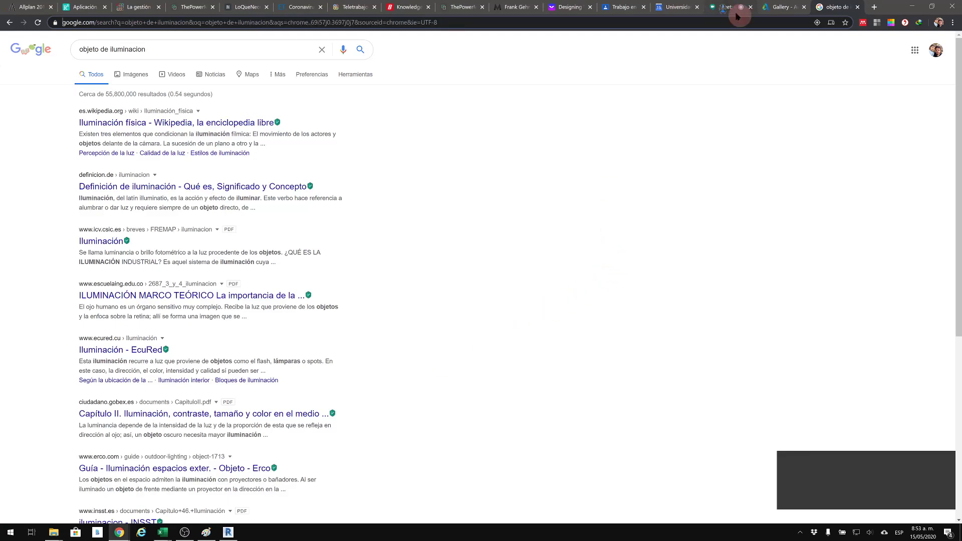
left_click(785, 10)
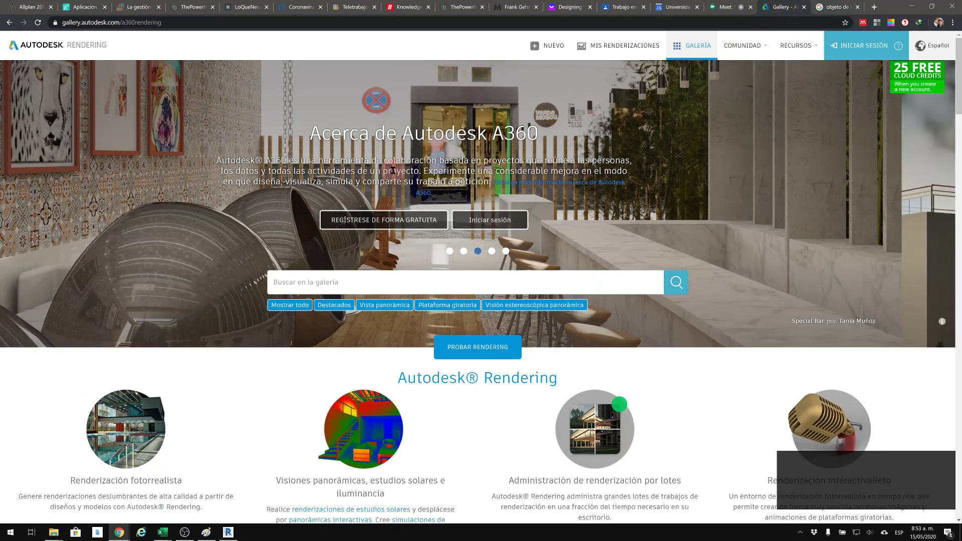
scroll(462, 247, "down", 5)
scroll(468, 256, "down", 3)
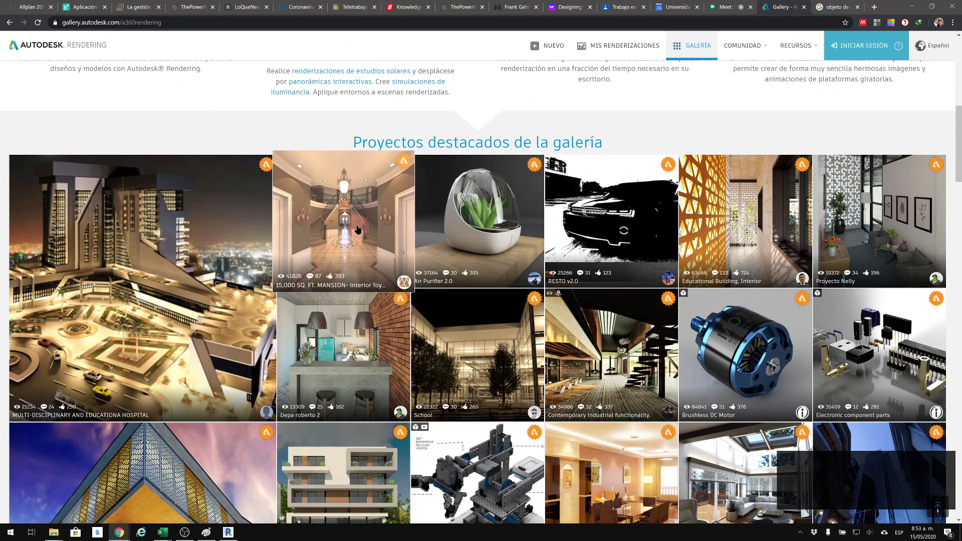
scroll(476, 351, "down", 2)
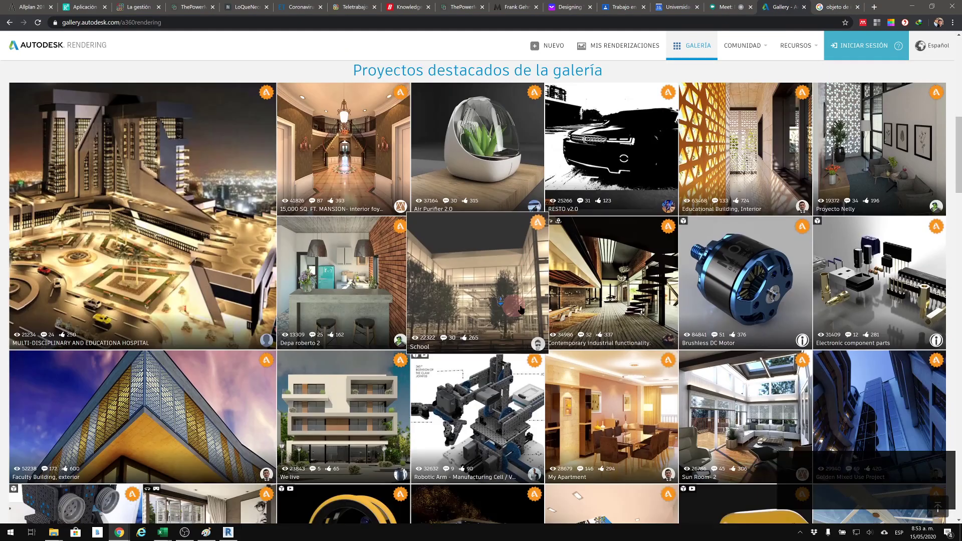
left_click(563, 361)
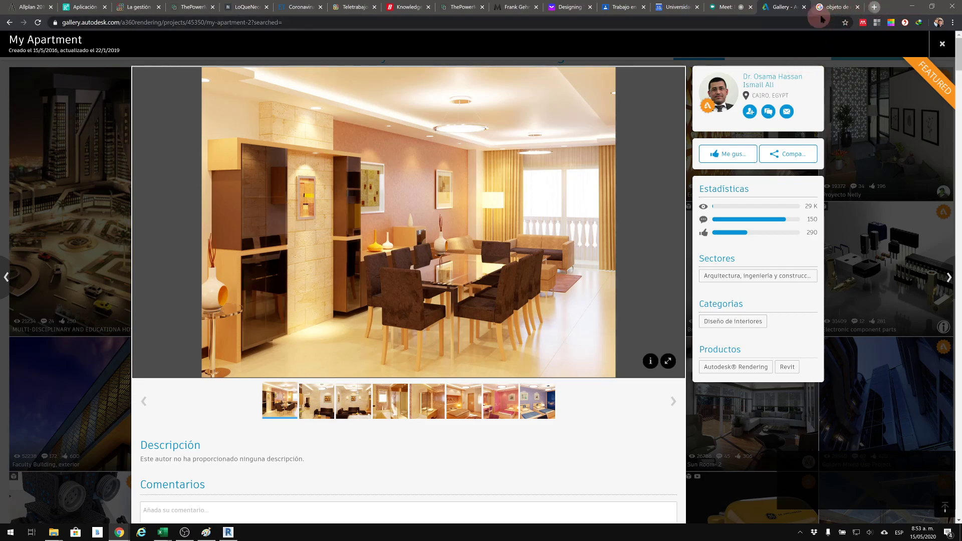
Step: Search the web in a new tab for "phlips ies" lighting files
left_click(874, 7)
left_click(793, 21)
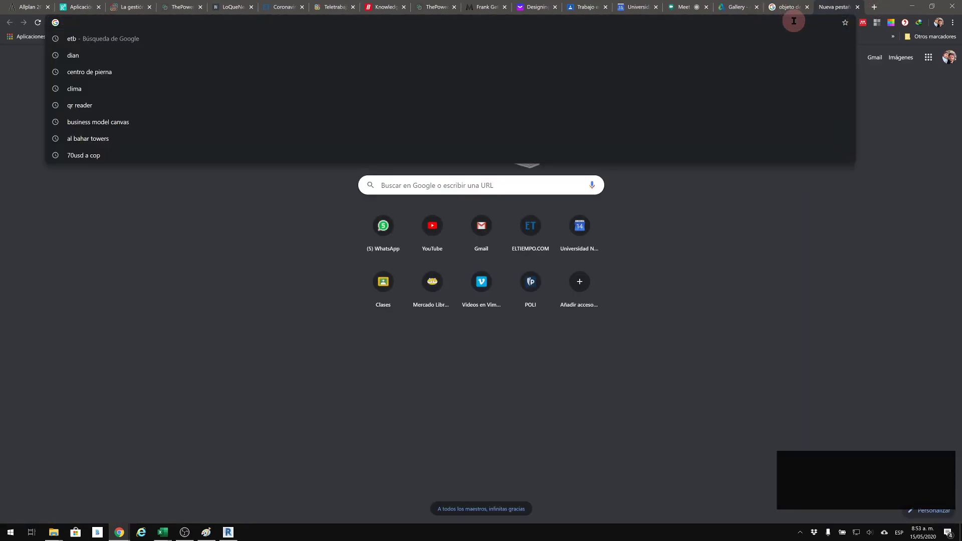
type("phl")
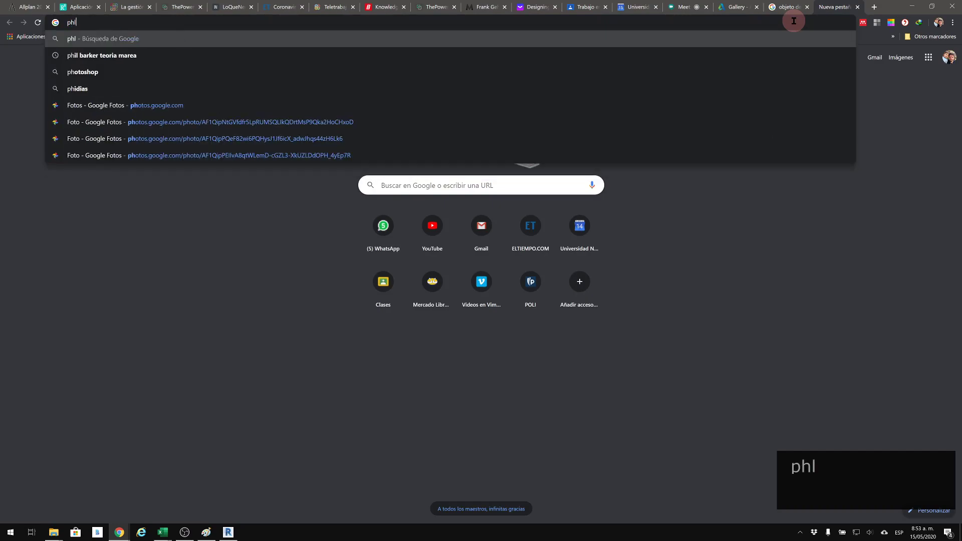
type("ips ies")
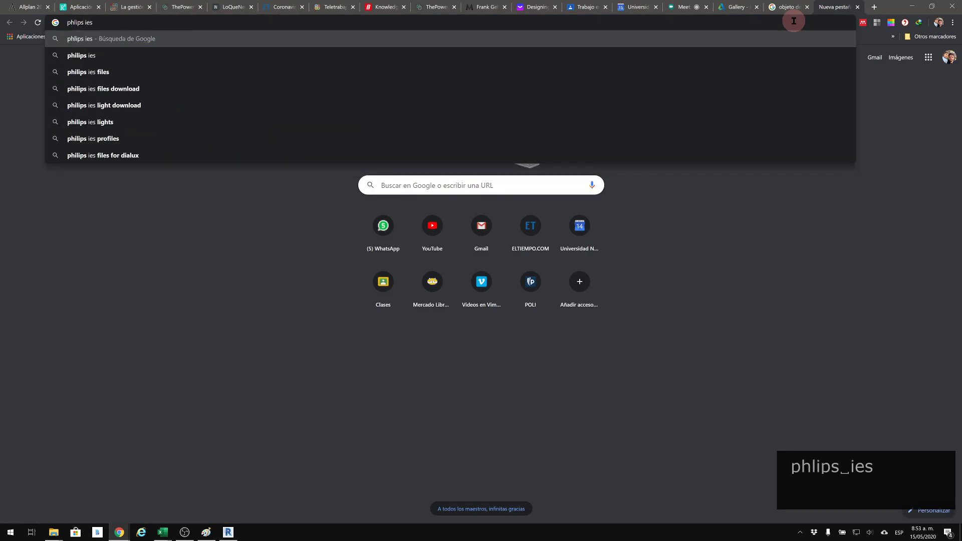
key("Return")
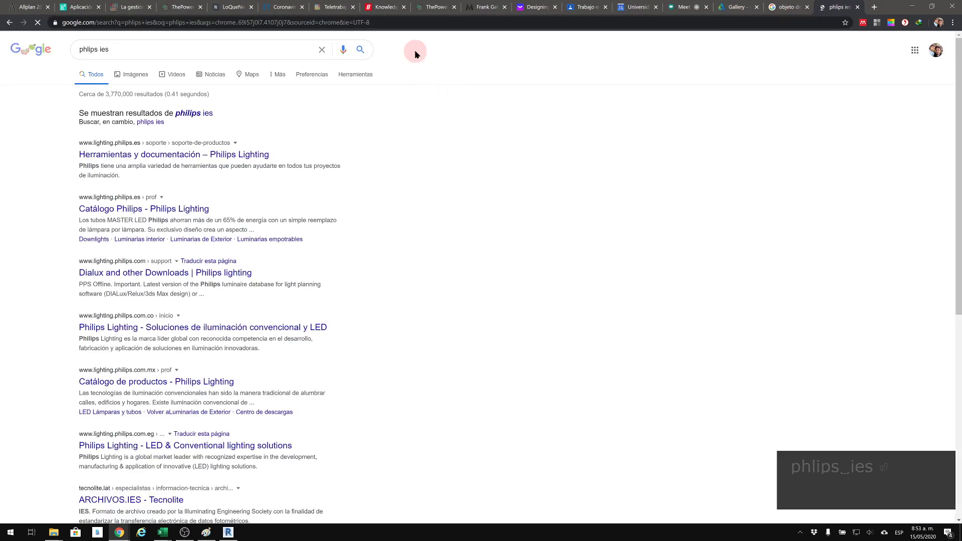
Step: Replace the current web search query with "ies light" and run the search
left_click(418, 22)
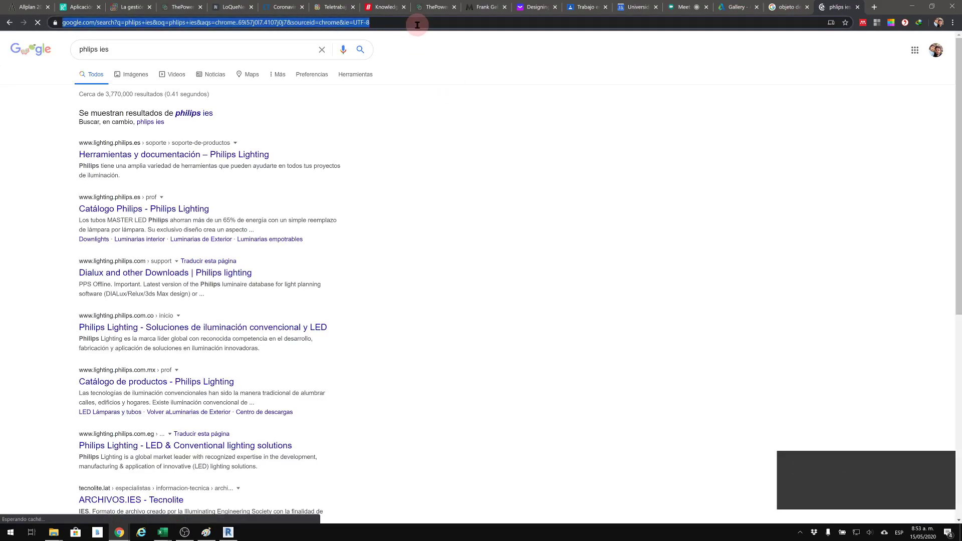
left_click(234, 49)
left_click_drag(233, 49, 0, 58)
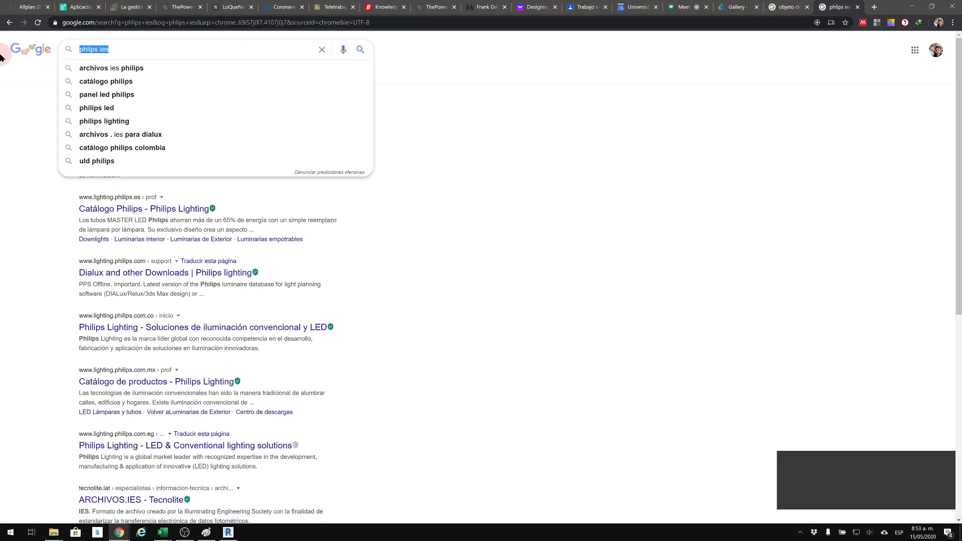
type("ies")
key("Return")
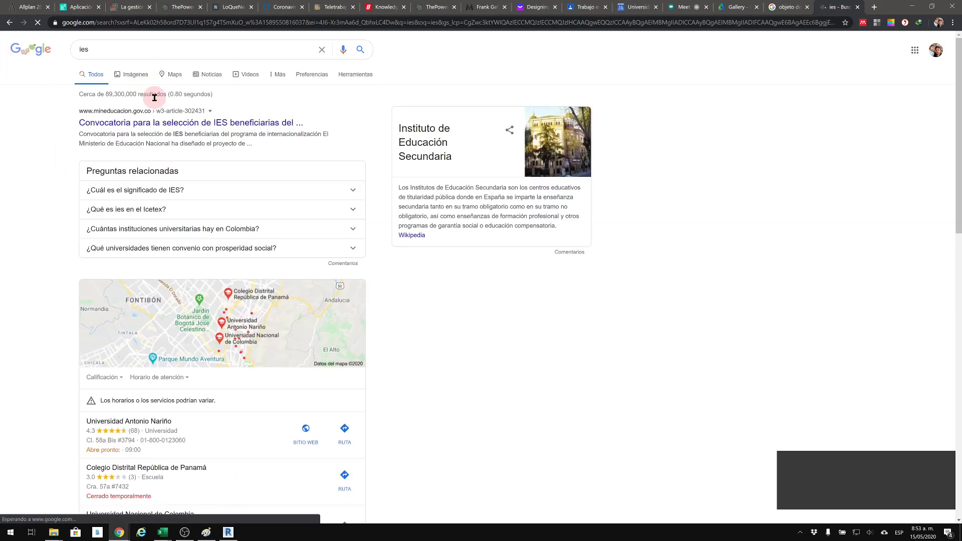
left_click(116, 49)
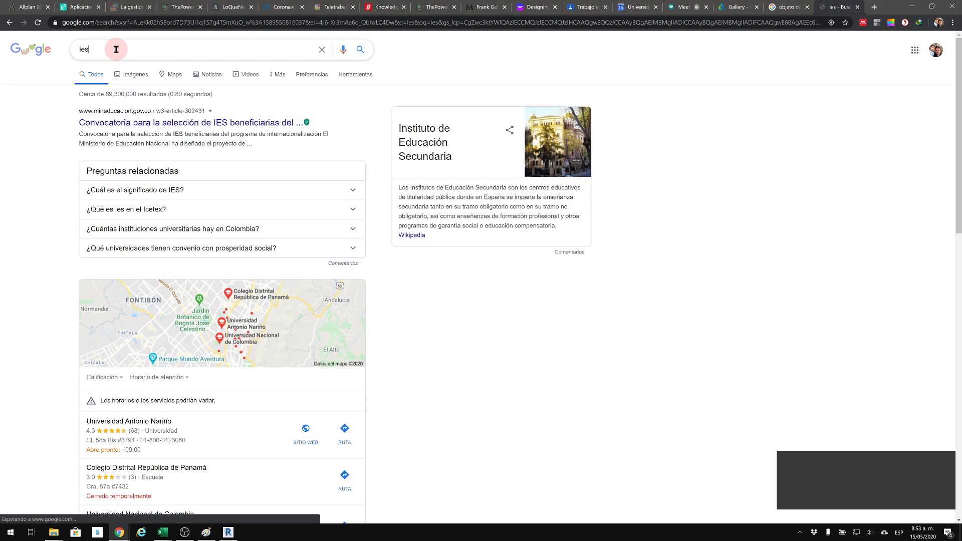
type("l")
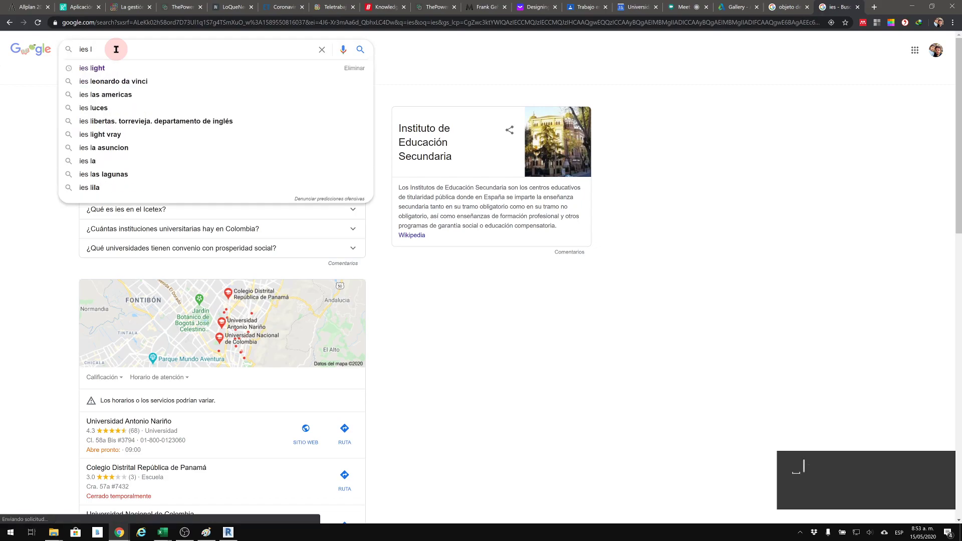
type("ight")
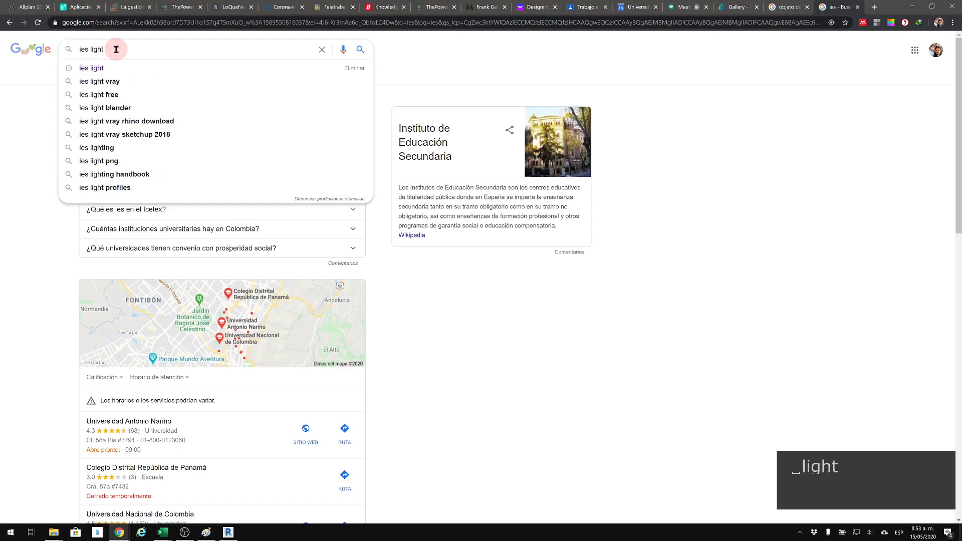
key("Return")
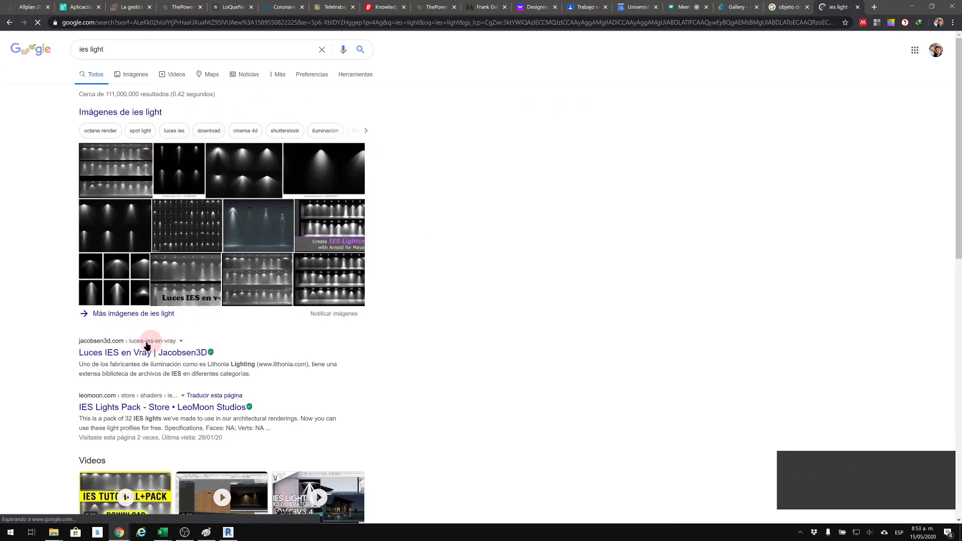
Step: Open the Jacobsen3D article "Luces IES en Vray" and look through it for the IES file links
left_click(126, 352)
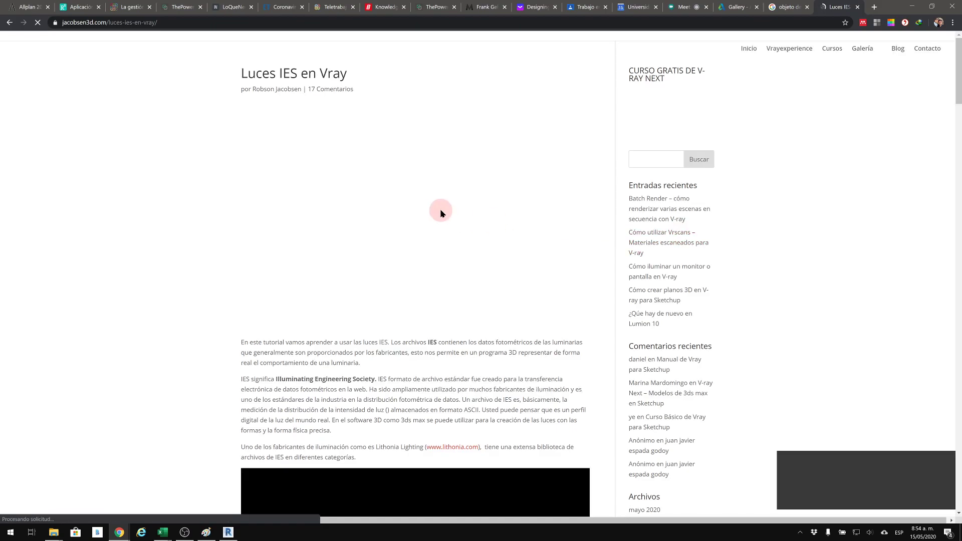
scroll(440, 210, "down", 5)
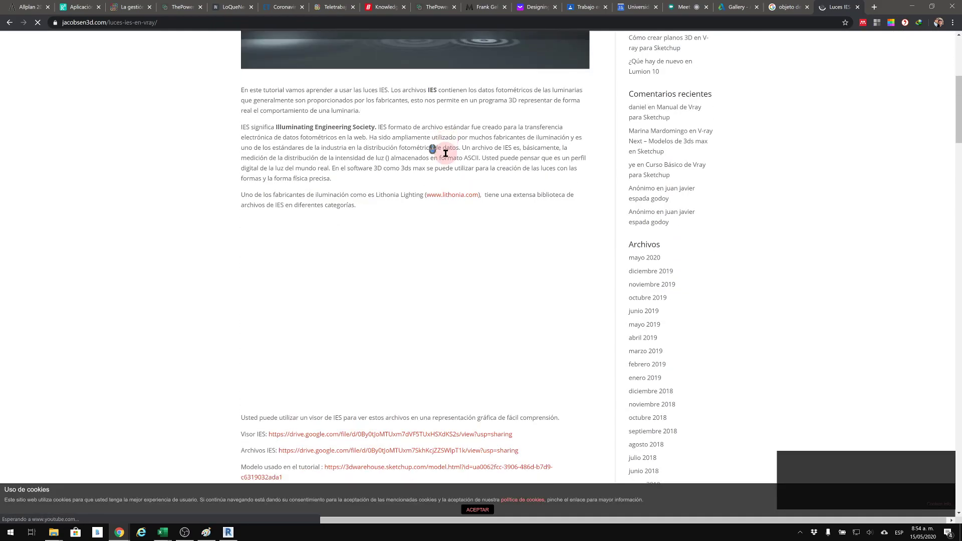
scroll(443, 165, "up", 6)
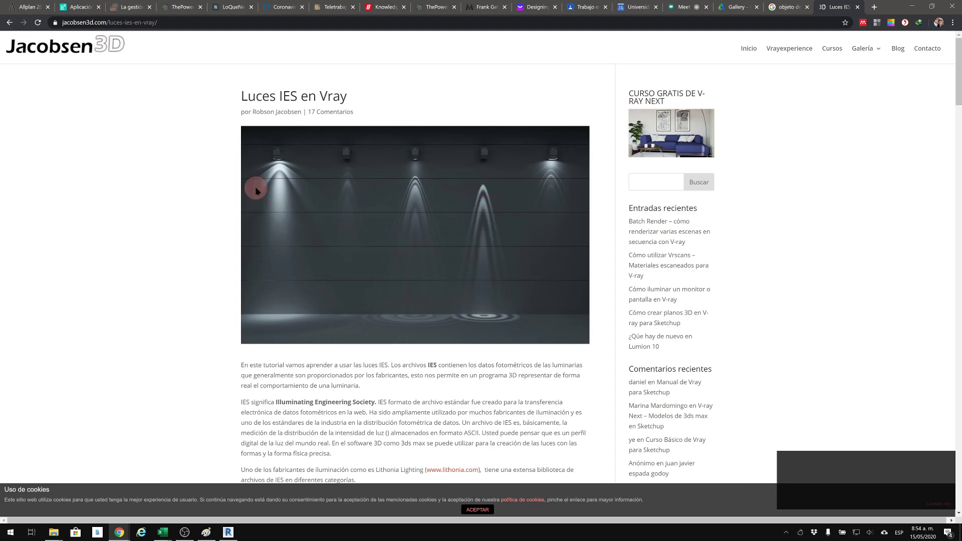
scroll(257, 189, "down", 6)
scroll(391, 284, "down", 4)
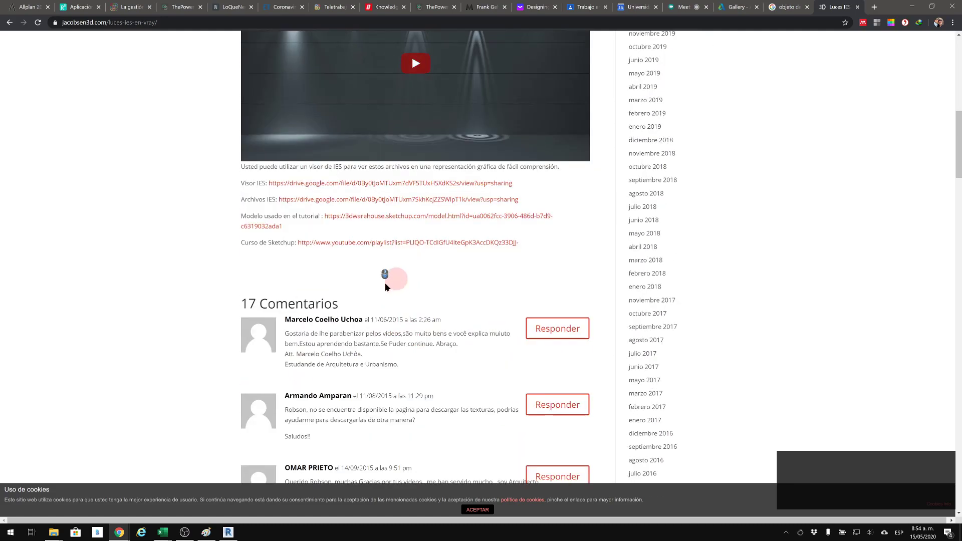
scroll(335, 296, "up", 1)
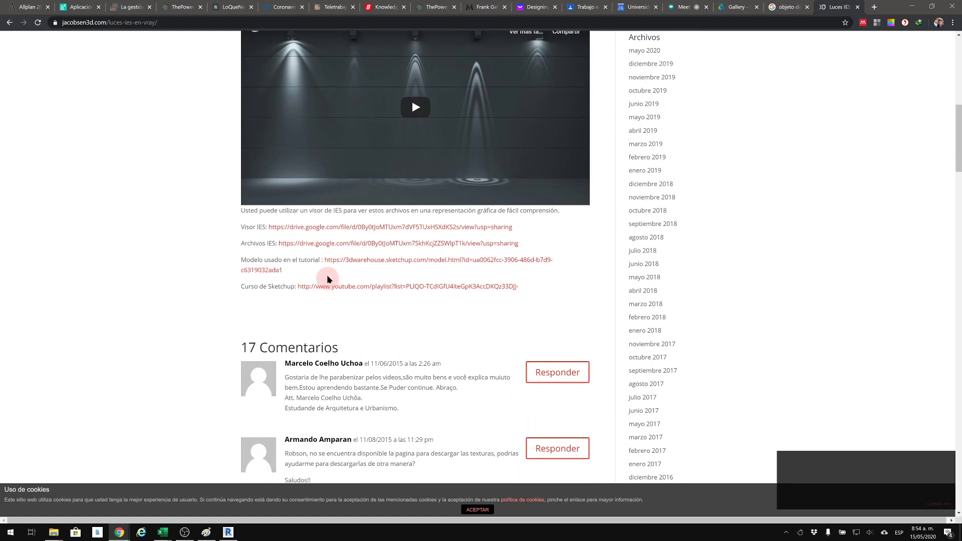
Step: Download luces IES.rar from the article's Archivos IES link and open the downloaded archive
left_click(322, 243)
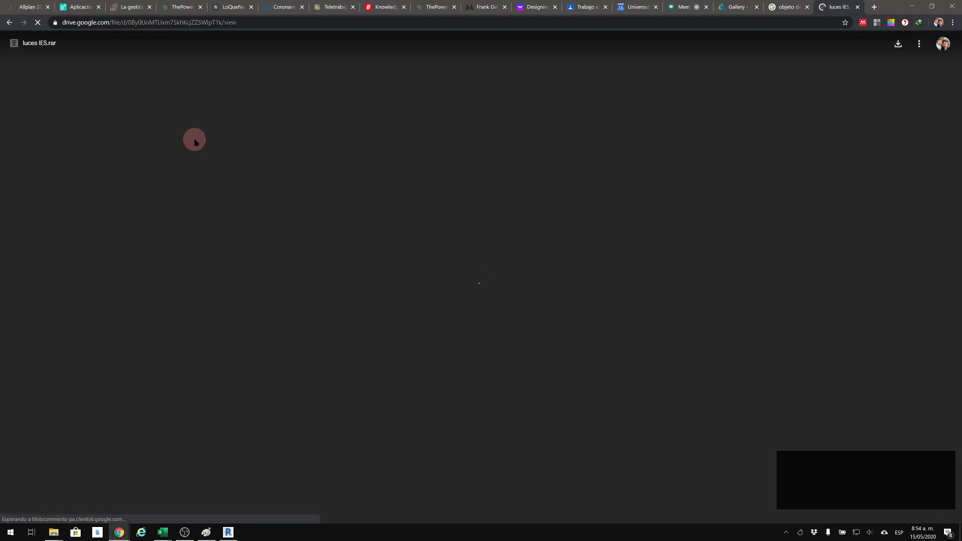
left_click(898, 43)
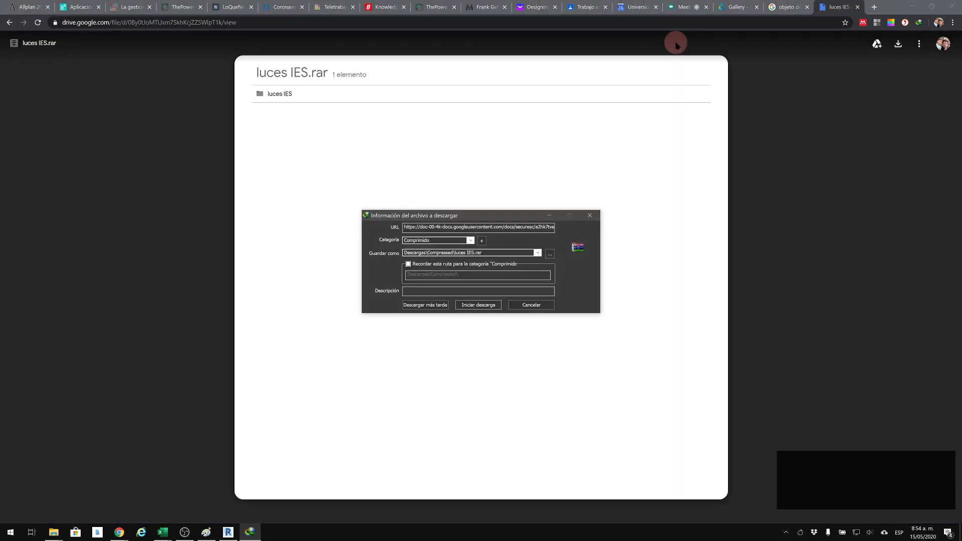
left_click(478, 305)
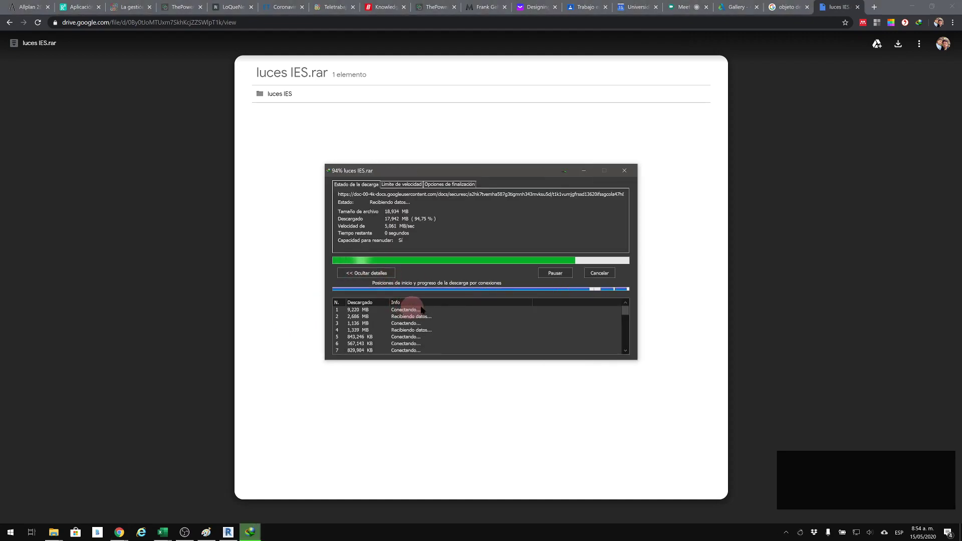
left_click(422, 292)
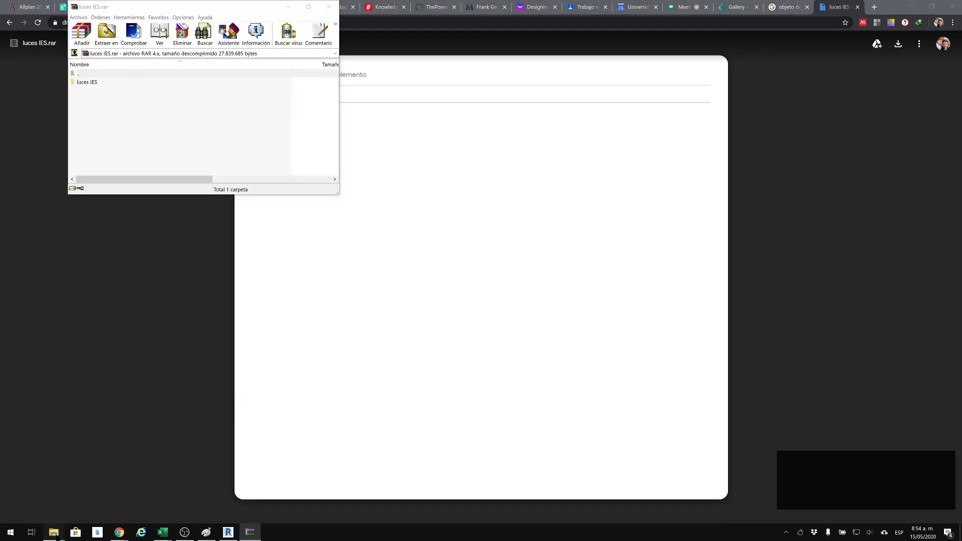
Step: Extract the luces IES folder from the archive to the Escritorio folder, and close the archive window
mouse_move(54, 532)
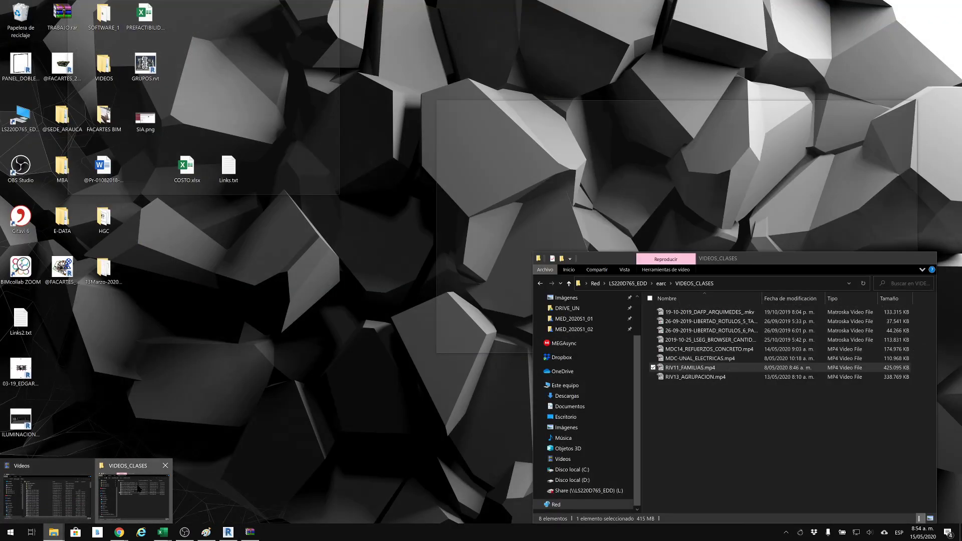
left_click(133, 496)
scroll(556, 370, "up", 2)
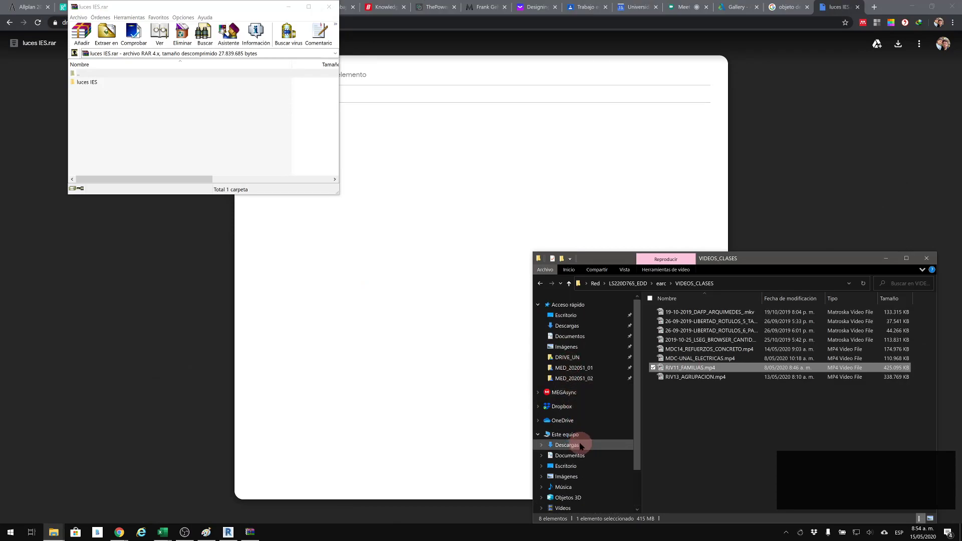
left_click(566, 315)
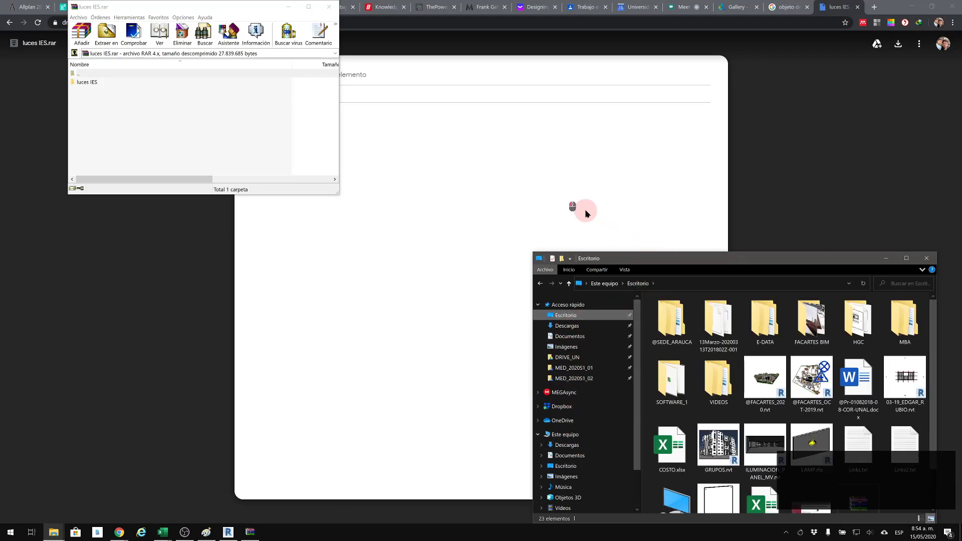
left_click_drag(690, 255, 397, 68)
left_click_drag(86, 82, 601, 300)
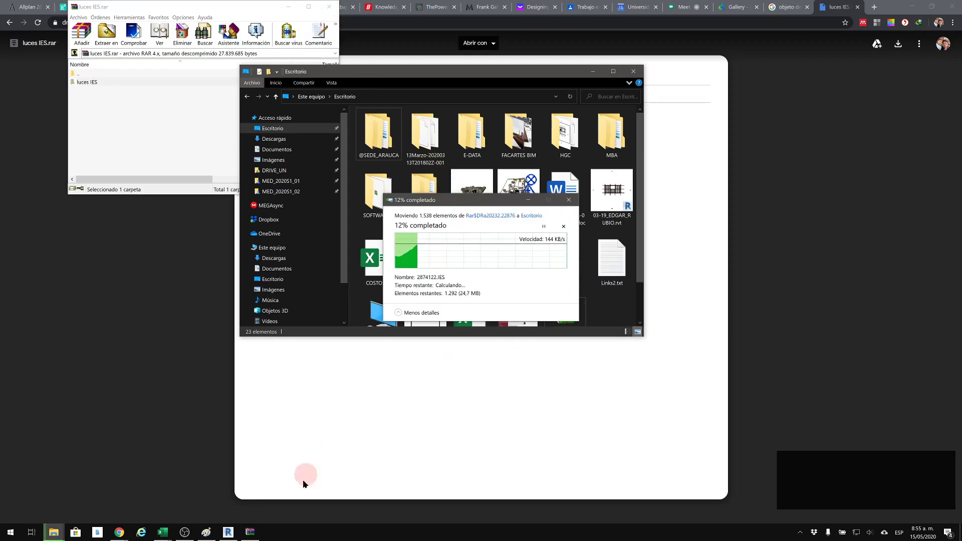
mouse_move(239, 534)
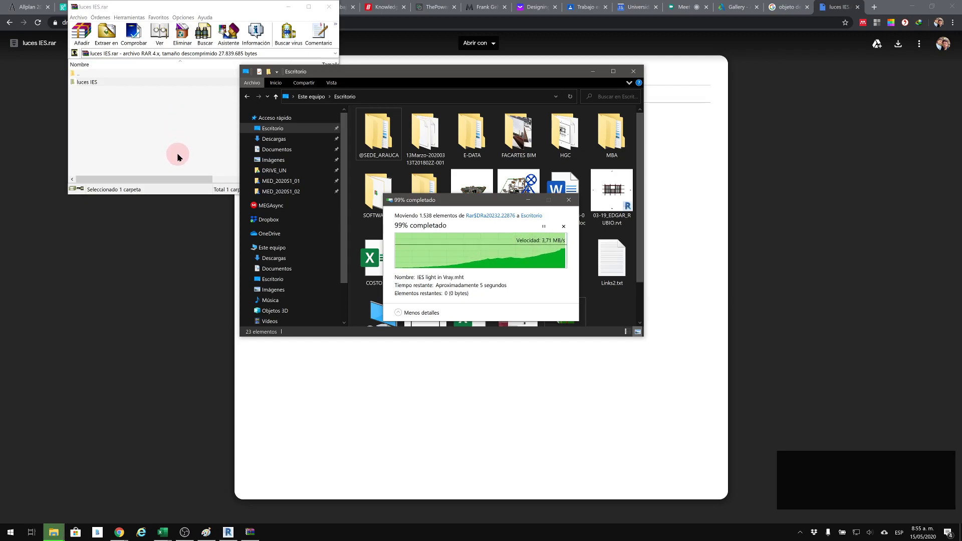
left_click(329, 7)
Step: Open the extracted luces IES folder, show its files as large icons and enlarge the window
double_click(621, 137)
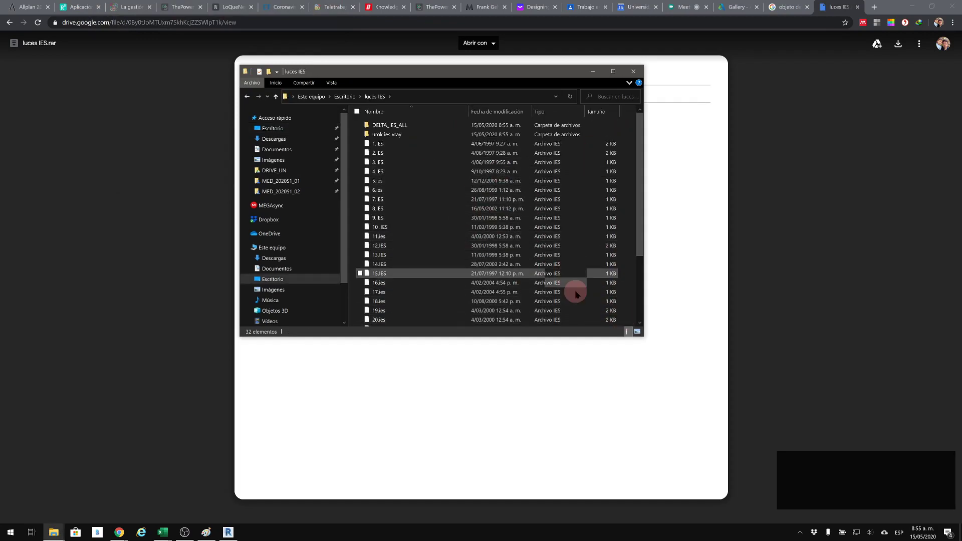
left_click(637, 331)
left_click_drag(643, 336, 789, 427)
Step: Browse the luminaire pictures in the JPG FILES subfolder of DELTA_IES_ALL as large thumbnails
double_click(378, 132)
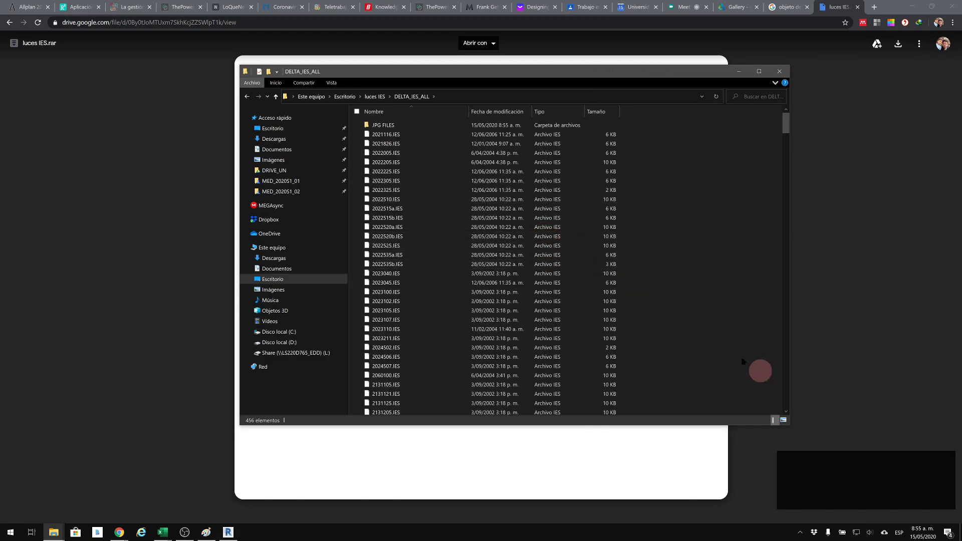
double_click(402, 129)
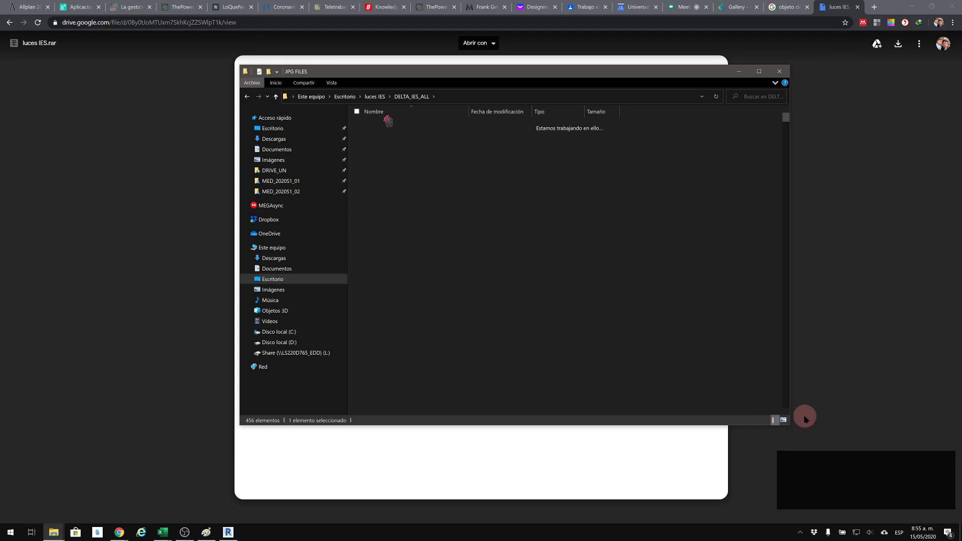
left_click(783, 420)
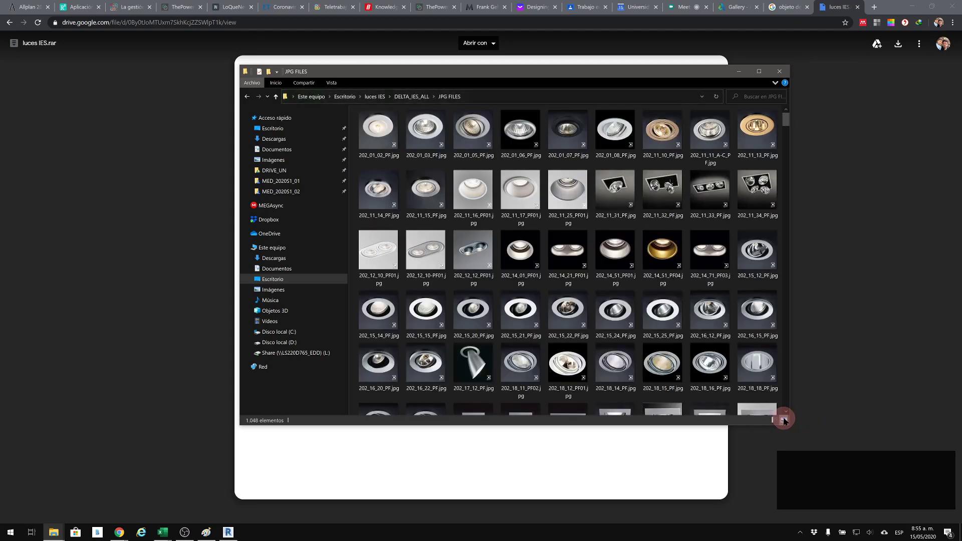
scroll(652, 300, "down", 5)
scroll(607, 273, "down", 5)
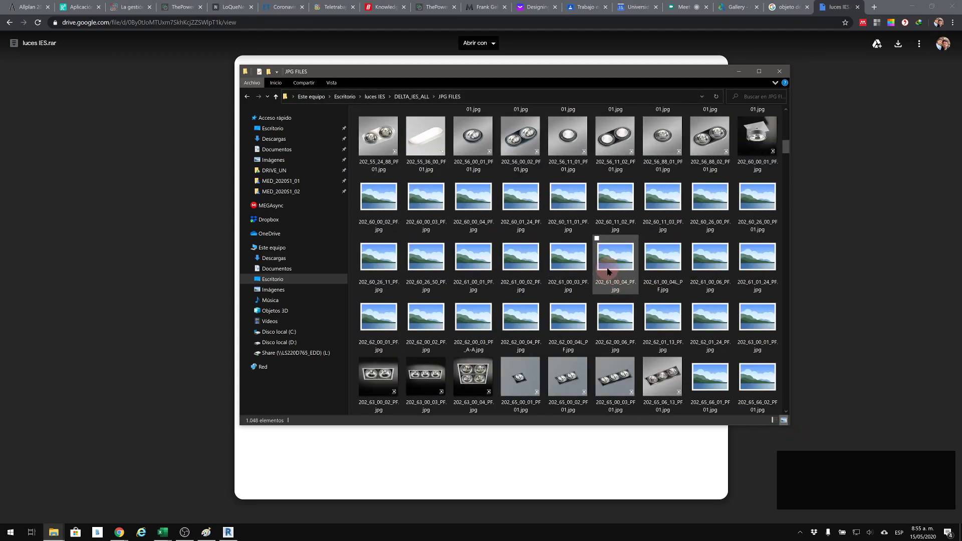
scroll(607, 271, "down", 10)
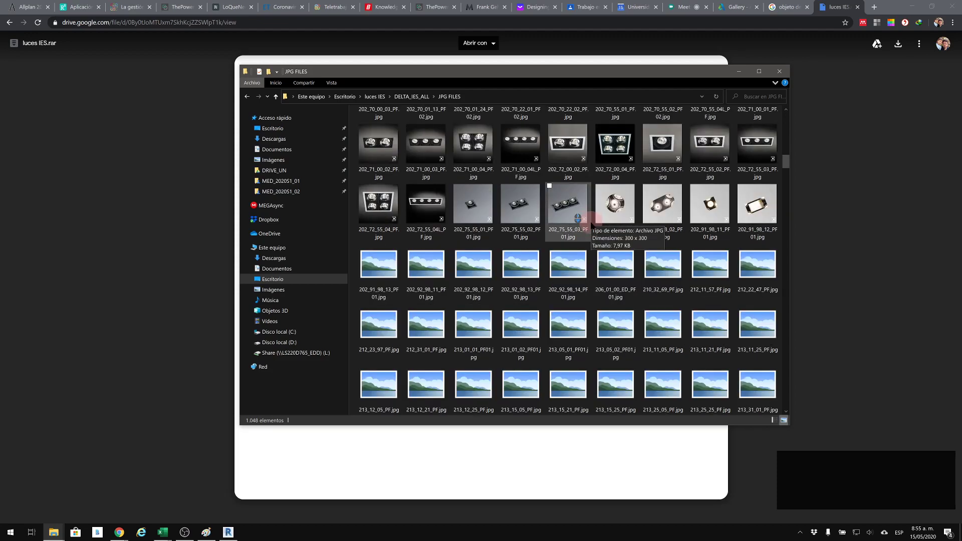
scroll(617, 305, "down", 5)
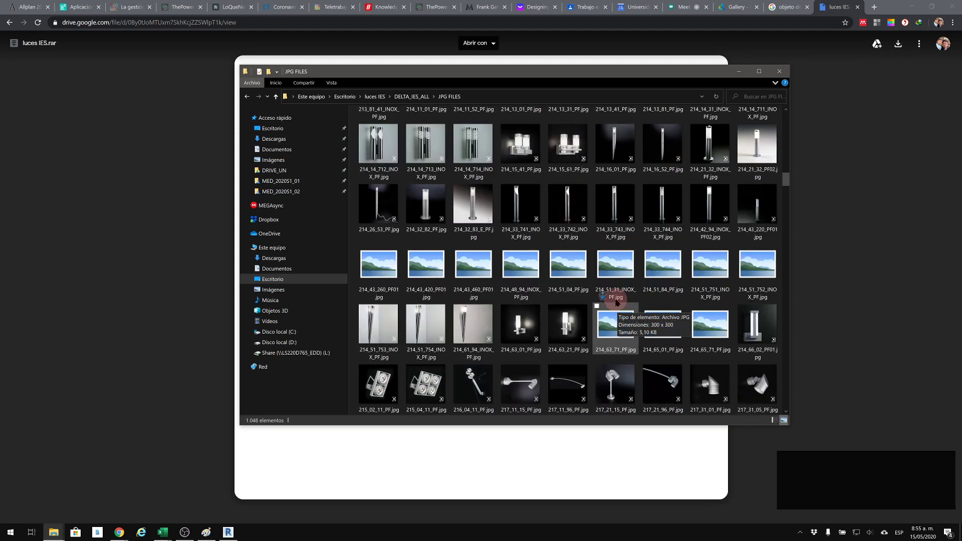
scroll(607, 269, "down", 5)
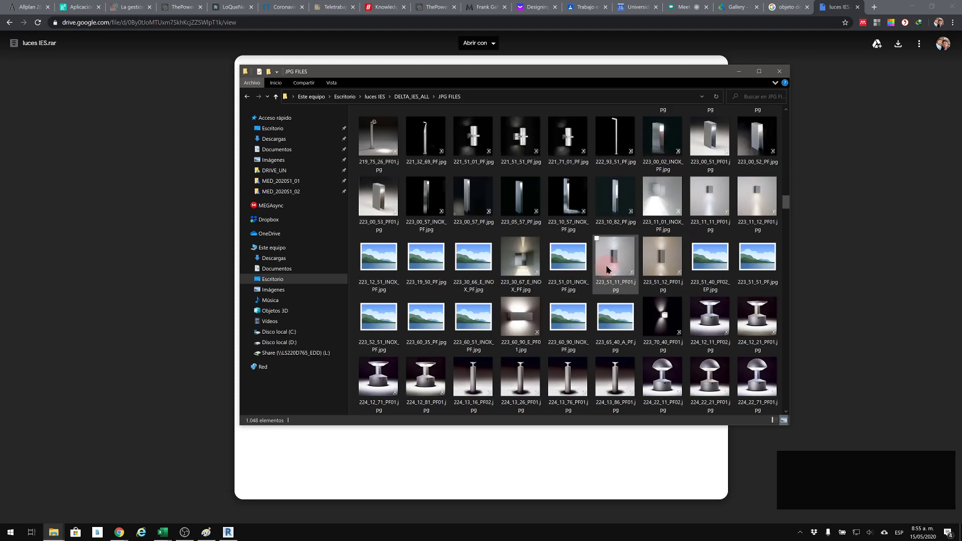
scroll(586, 360, "down", 3)
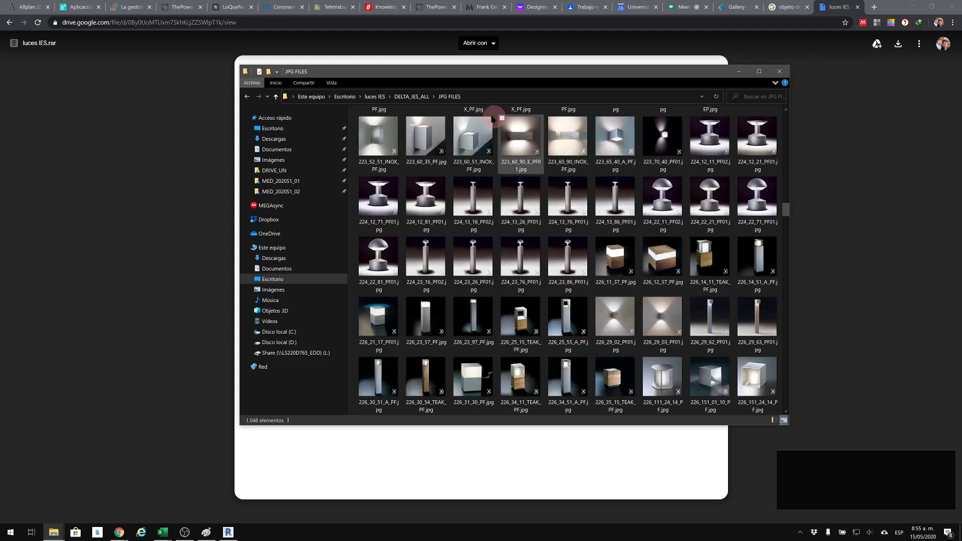
Step: Check the IES light in Vray.mht document in the urok ies vray folder, close it and return to the luces IES folder
left_click(409, 97)
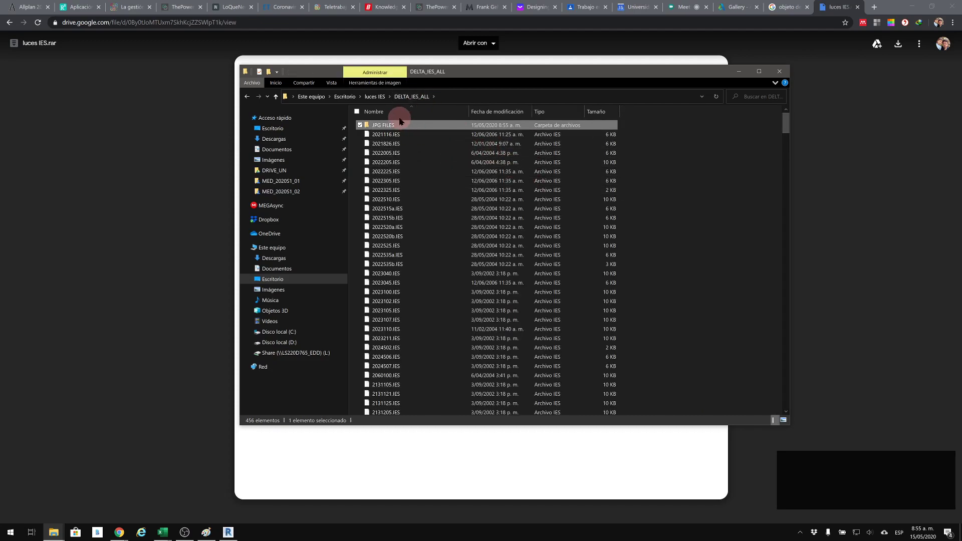
left_click(377, 97)
double_click(434, 128)
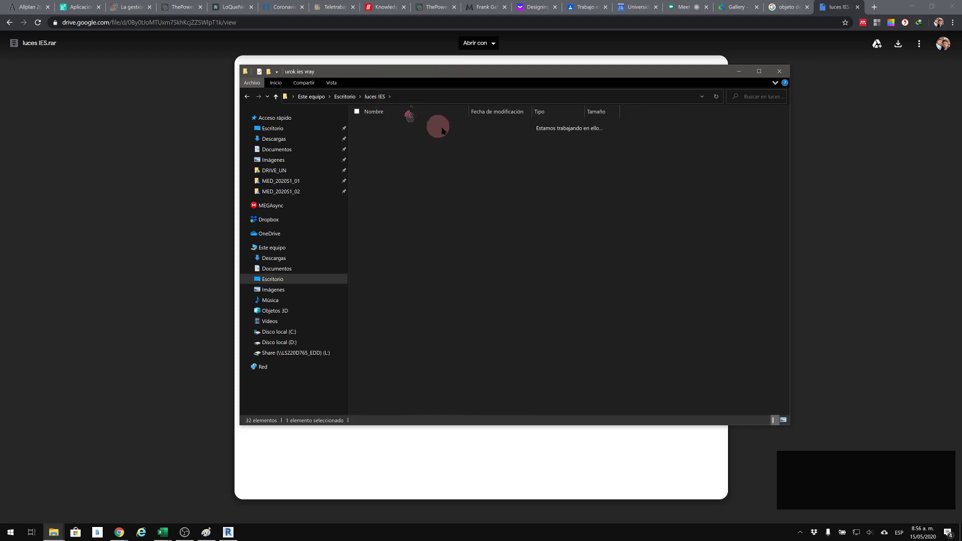
left_click(402, 127)
double_click(392, 124)
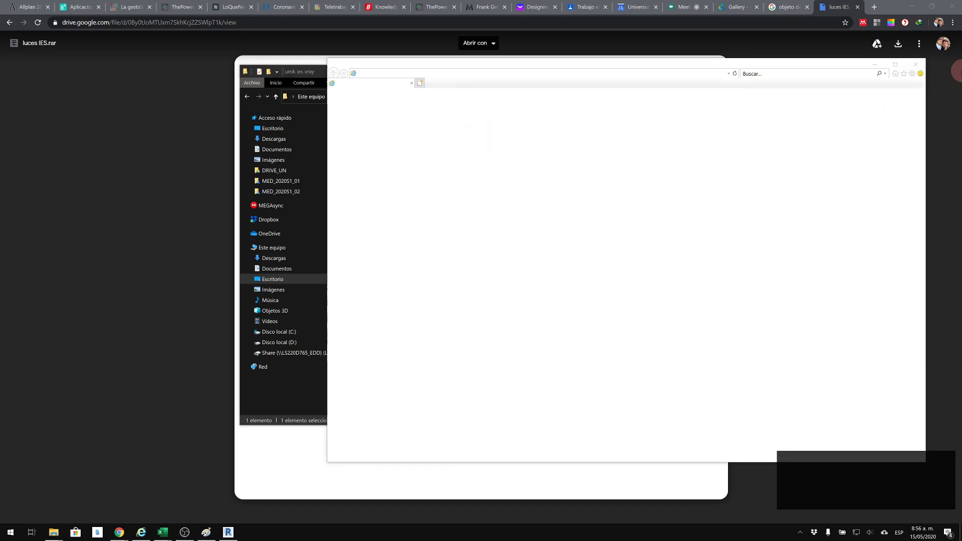
left_click(916, 65)
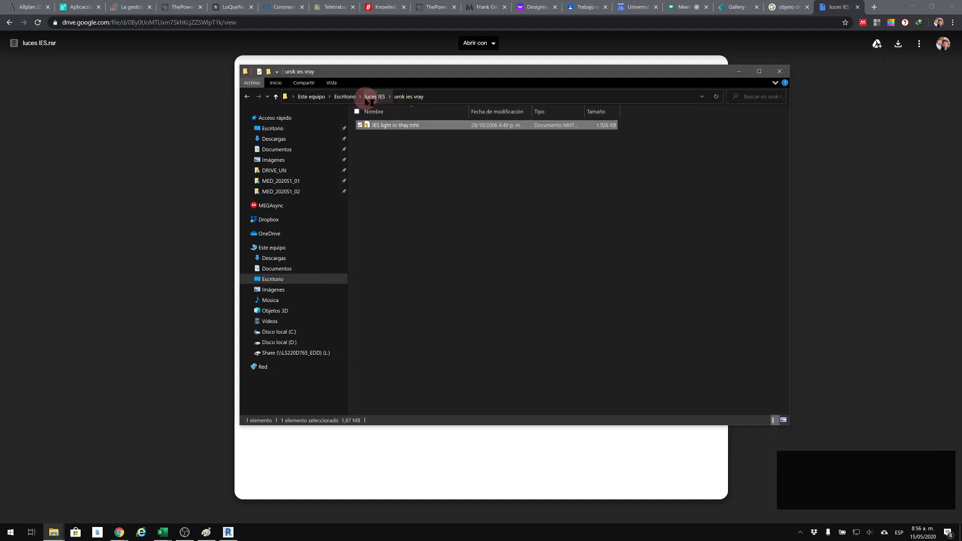
left_click(371, 96)
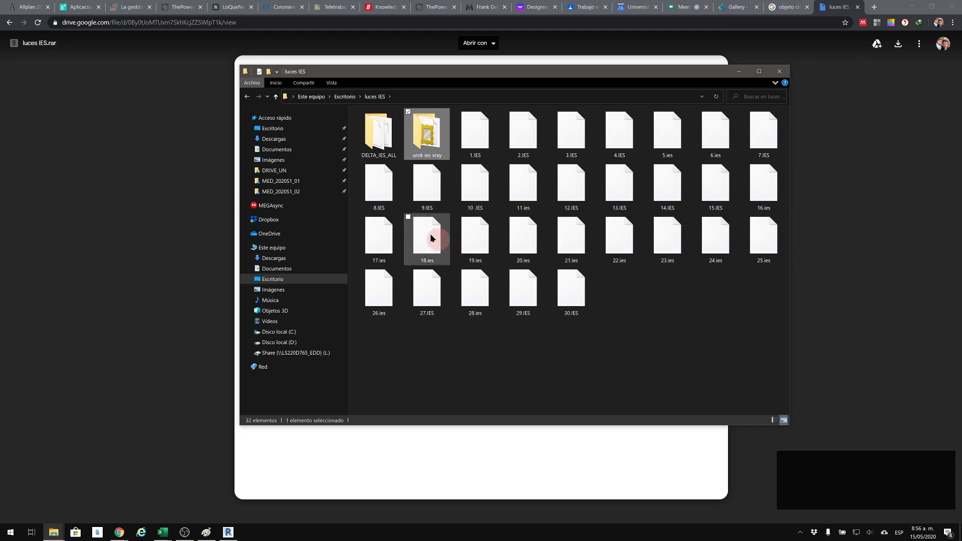
Step: Look over the IES files in the DELTA_IES_ALL folder, and return the browser's luces IES.rar page to its previous page
double_click(387, 155)
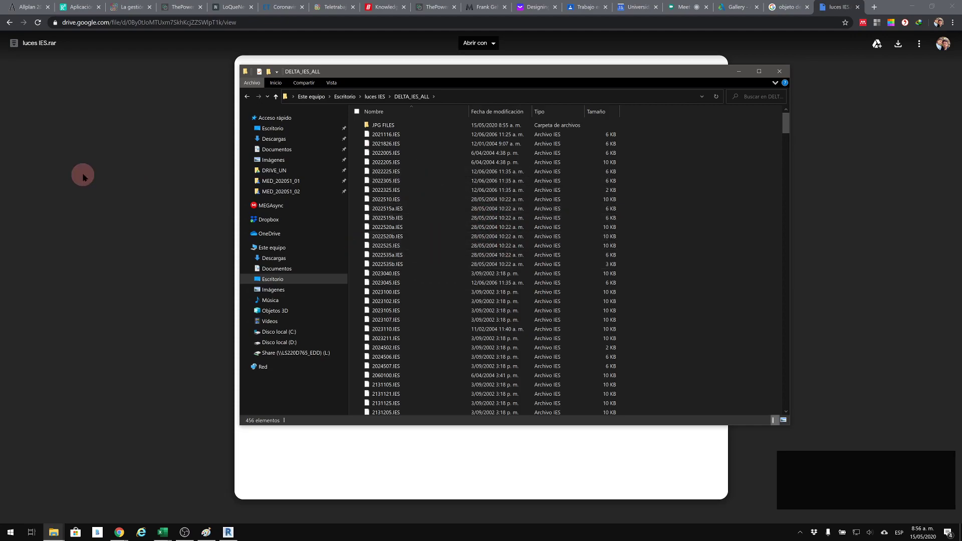
left_click(132, 156)
left_click(790, 6)
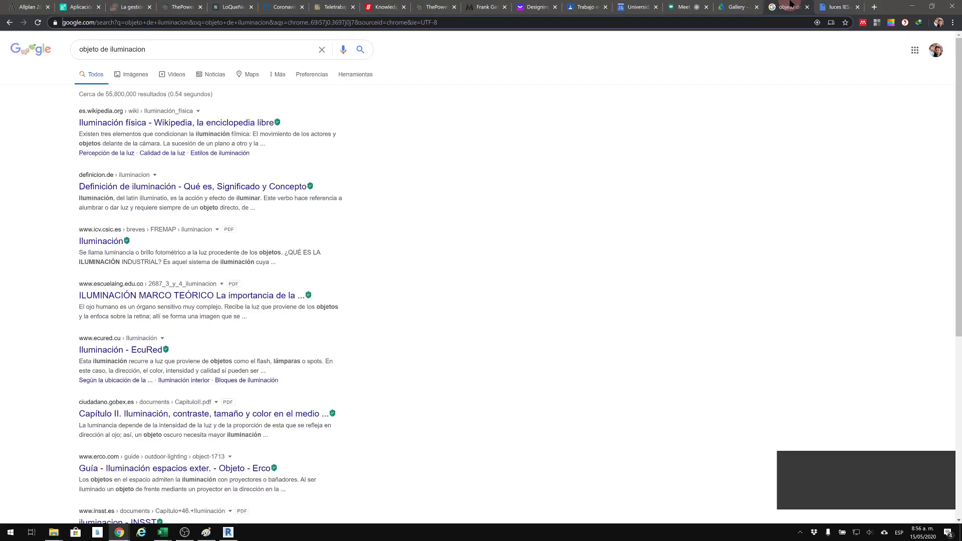
left_click(844, 6)
left_click(10, 22)
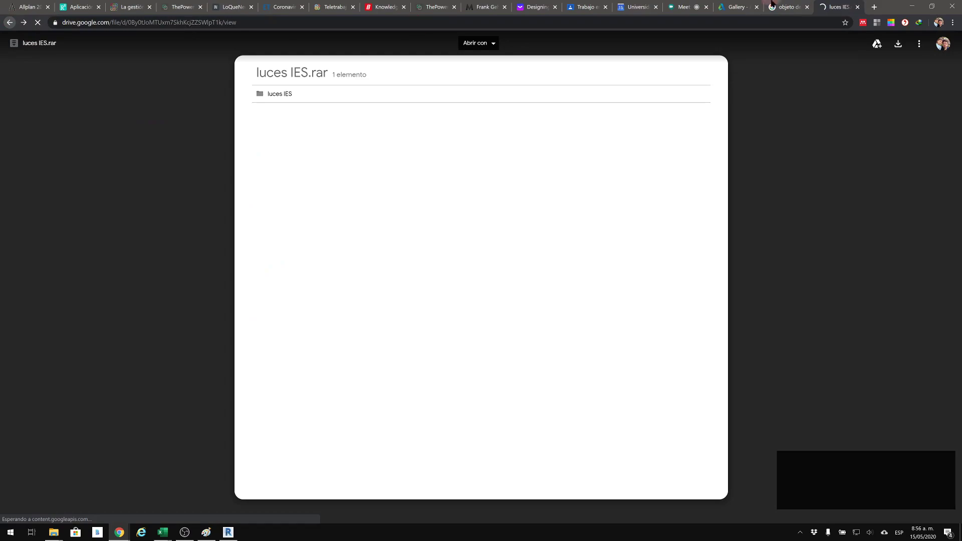
left_click(801, 5)
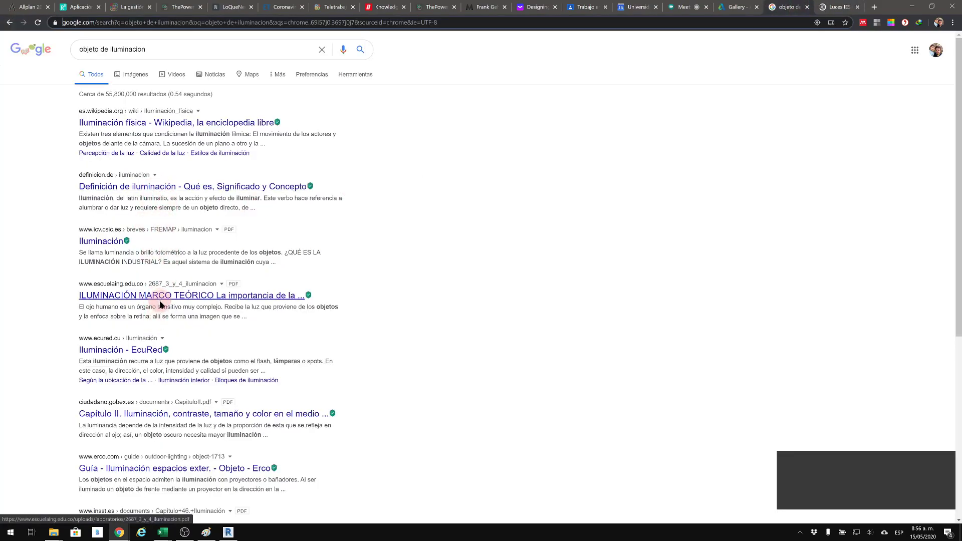
Step: Switch to Revit, show the 3D view of the LAMP family and open the definition of its light source
left_click(916, 4)
left_click(209, 164)
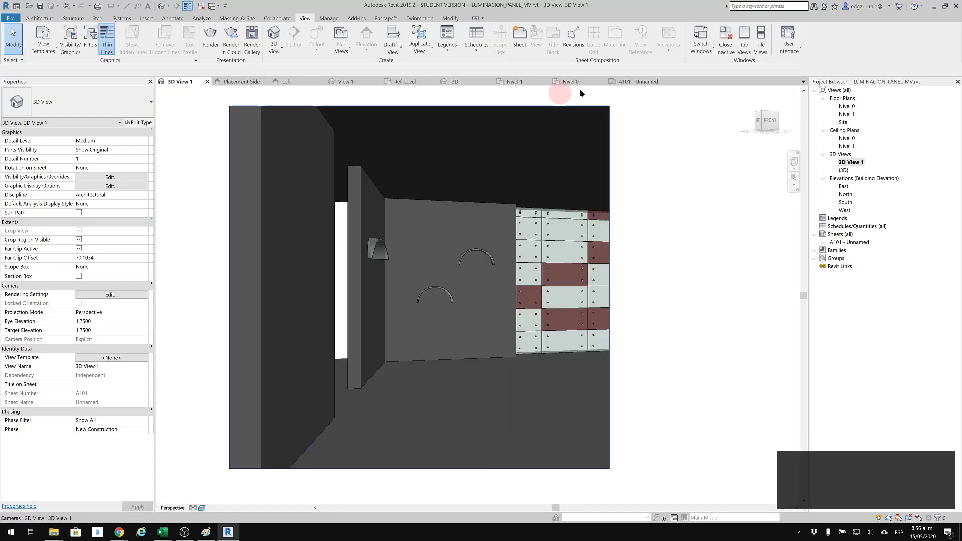
left_click(469, 83)
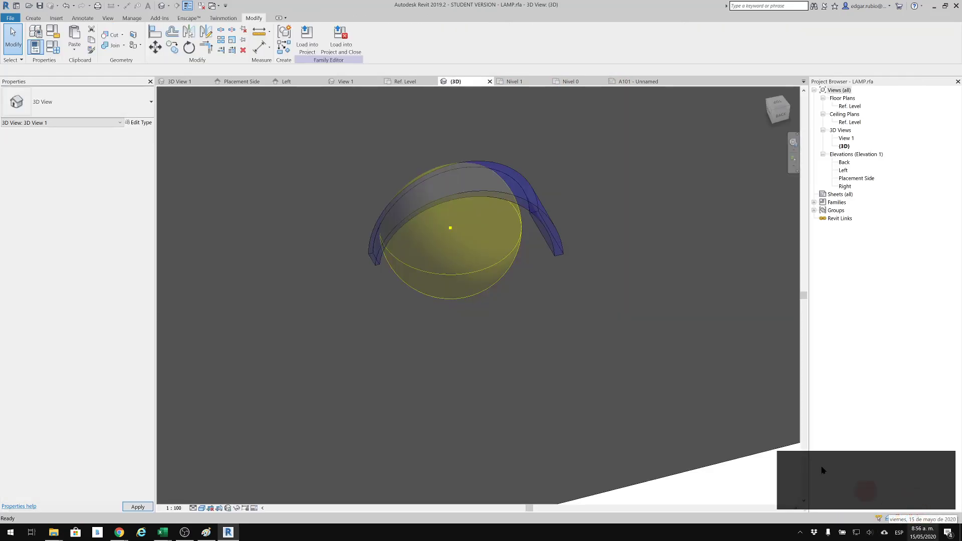
left_click(499, 268)
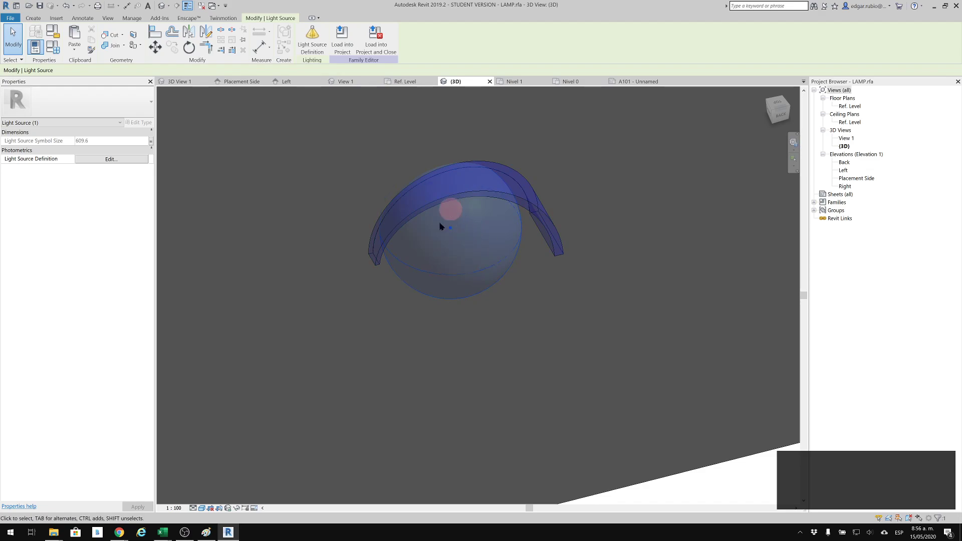
left_click(319, 44)
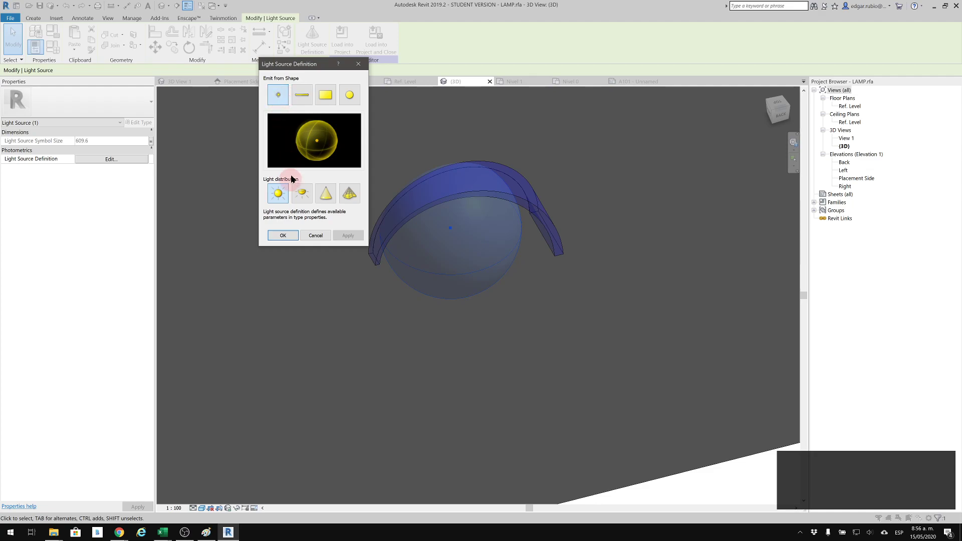
Step: Preview the line, rectangle and circle emission shapes for the light source, and return to the point shape
left_click(303, 95)
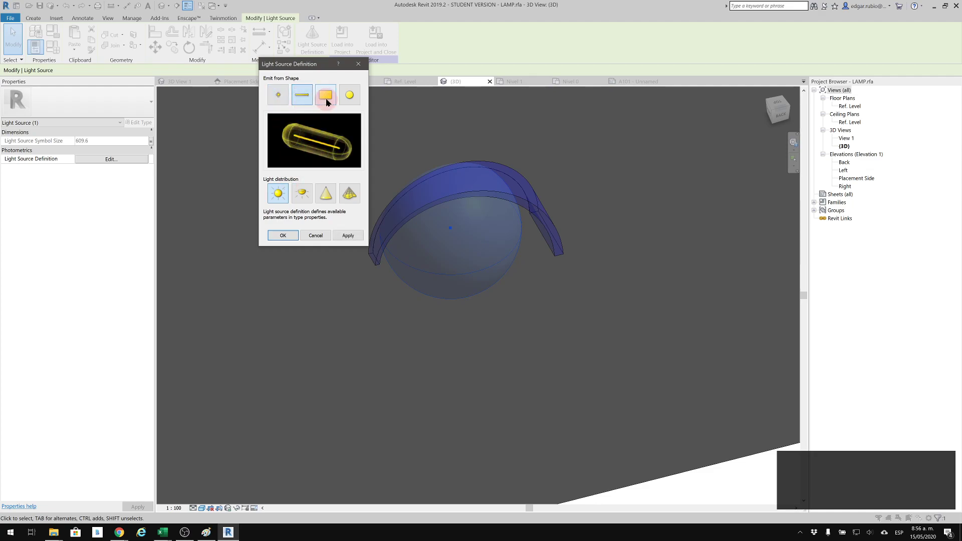
left_click(326, 100)
left_click(348, 101)
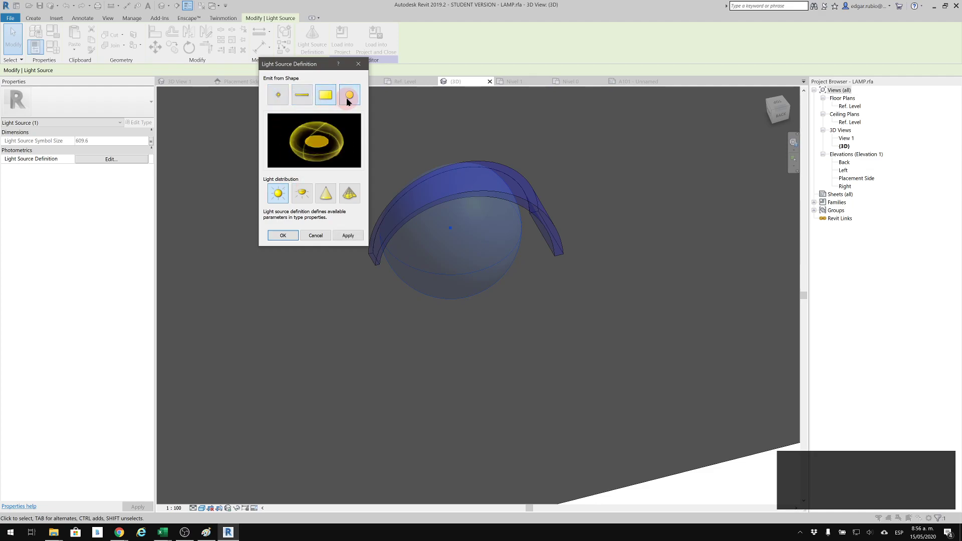
left_click(283, 98)
Step: Compare the light distribution options and apply Photometric Web to the lamp's point light source
left_click(276, 194)
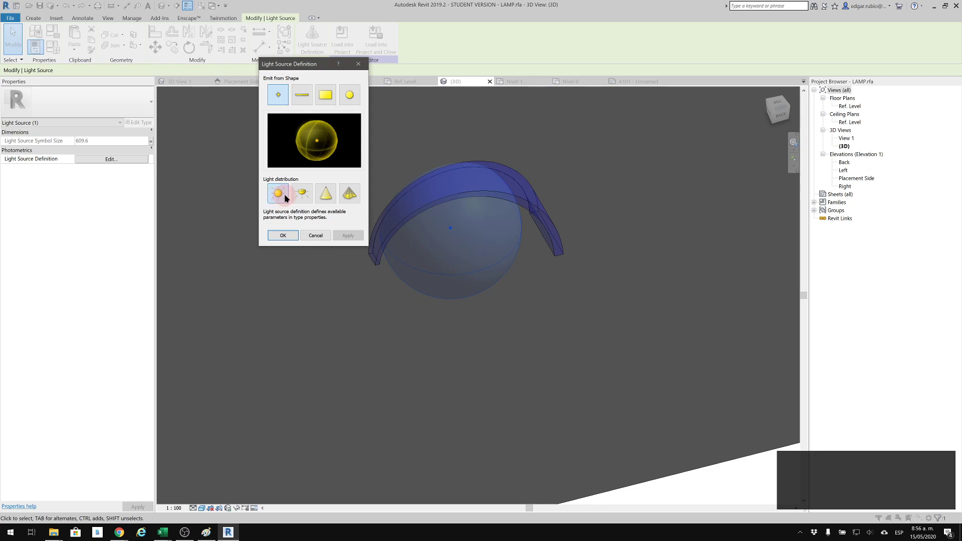
left_click(307, 196)
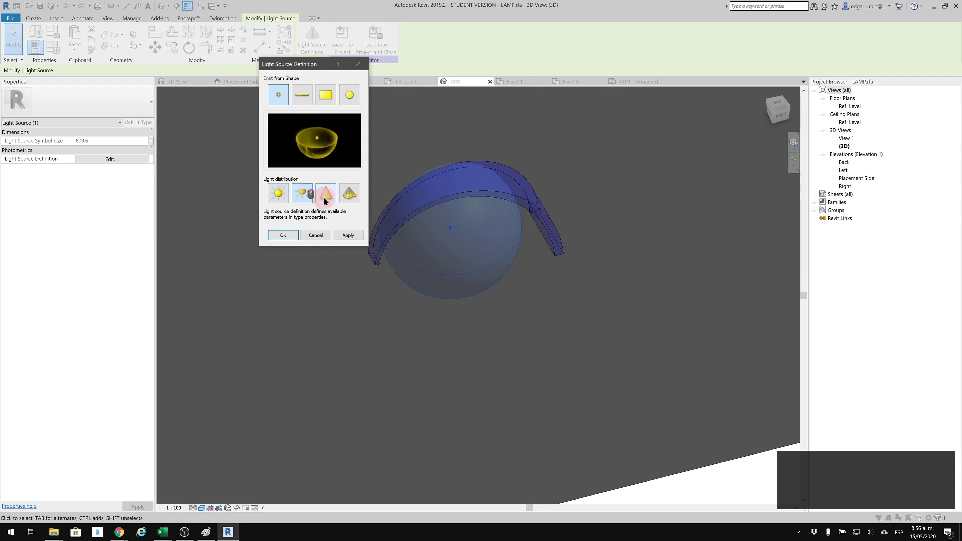
left_click(325, 196)
left_click(345, 198)
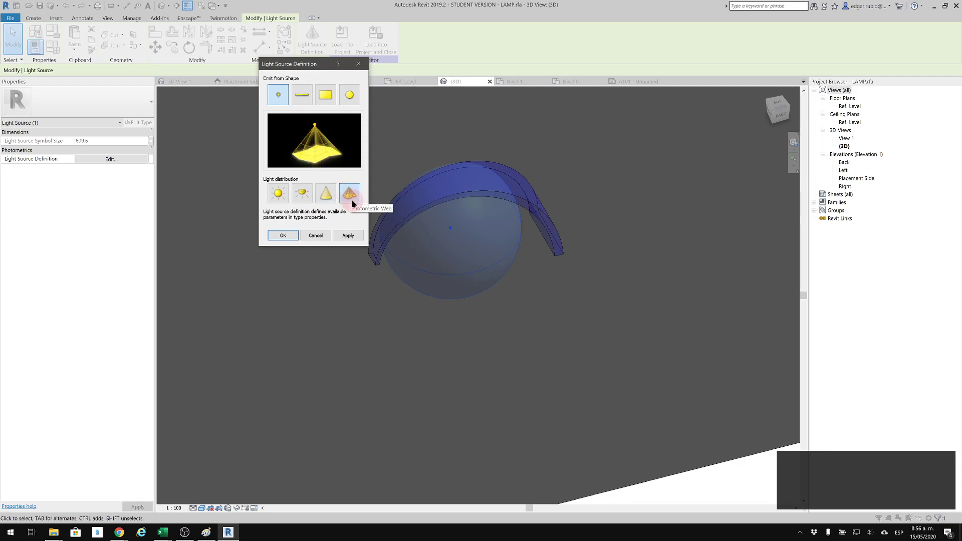
left_click(289, 239)
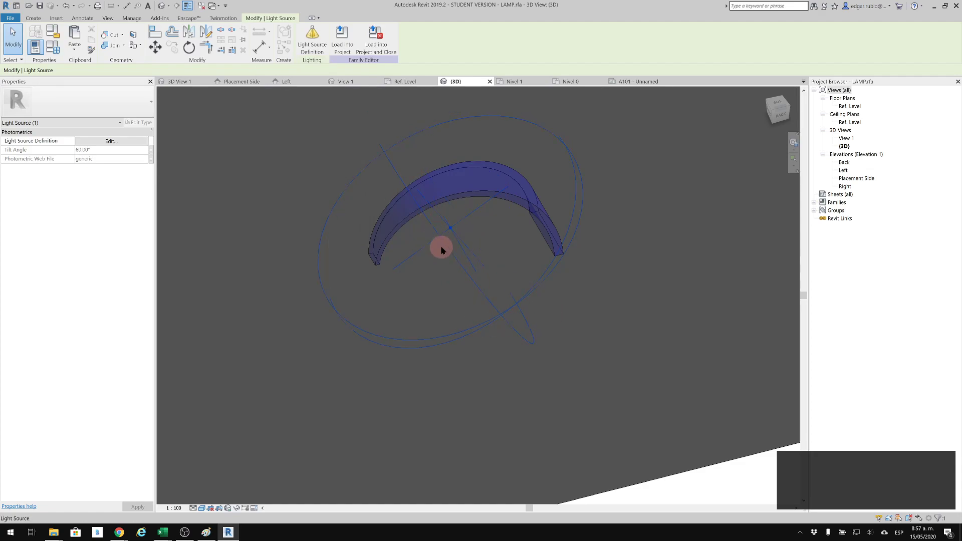
Step: Open the LAMP family's type parameters with the photometric settings of Type 1
left_click(49, 46)
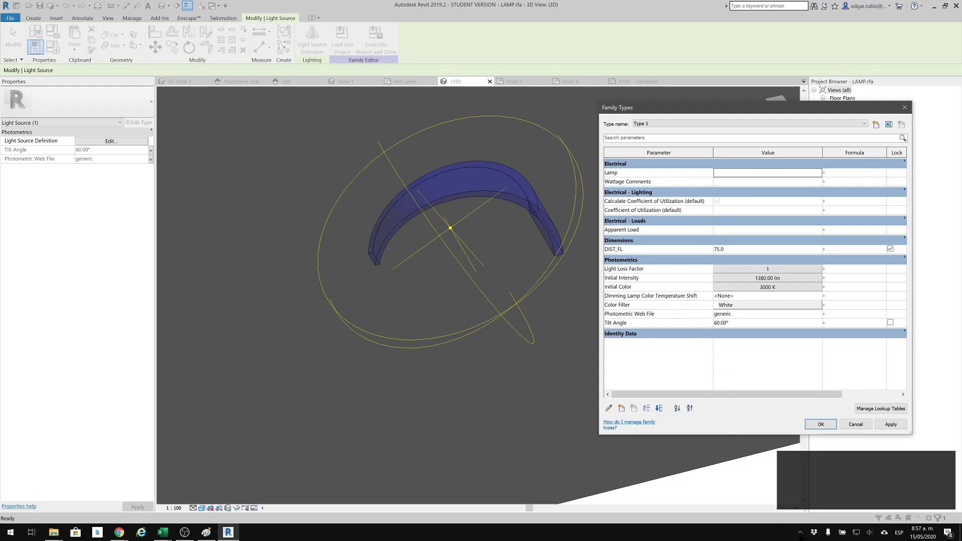
left_click(800, 533)
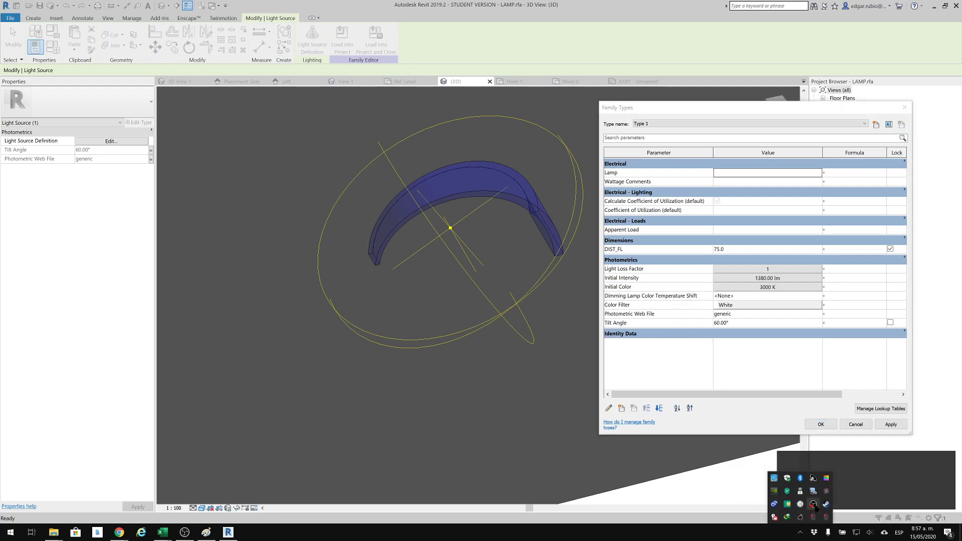